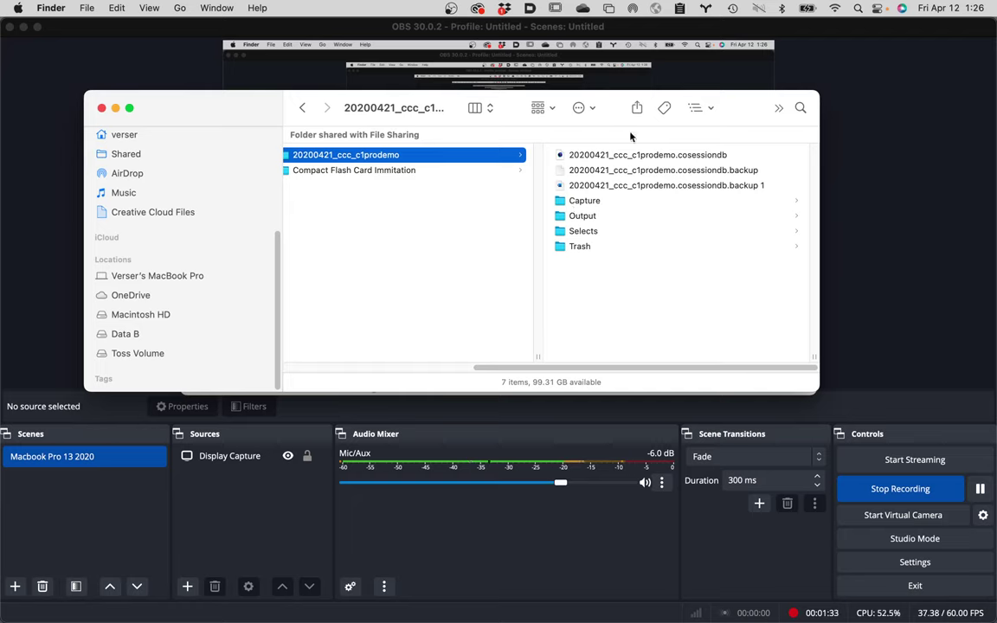
- Open the session file 20200421_ccc_c1prodemo.cosessiondb in Capture One and look through its thumbnails
{"action": "left_click", "coordinate": [611, 159]}
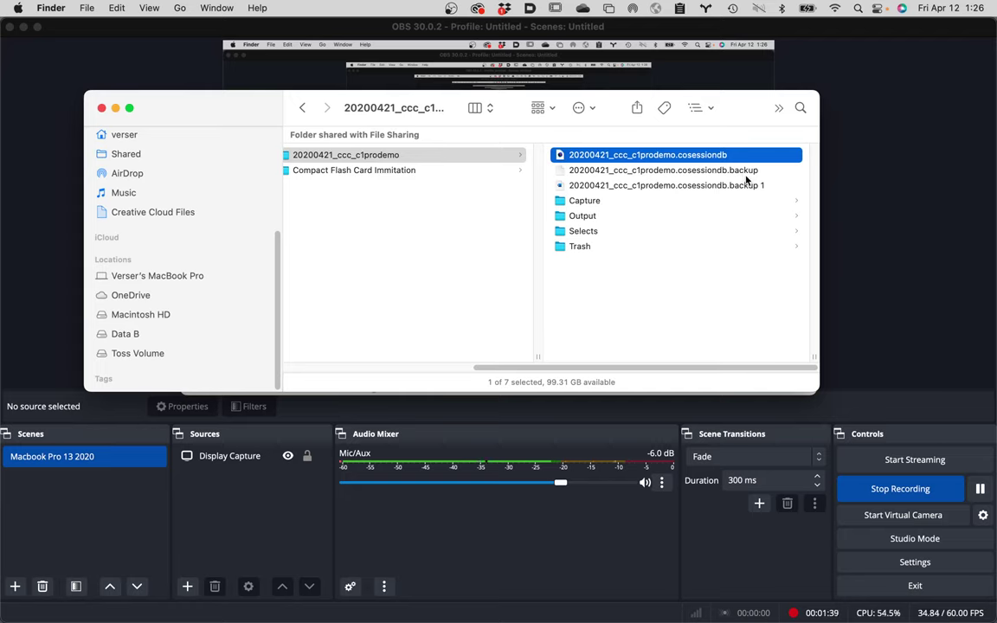
{"action": "double_click", "coordinate": [559, 157]}
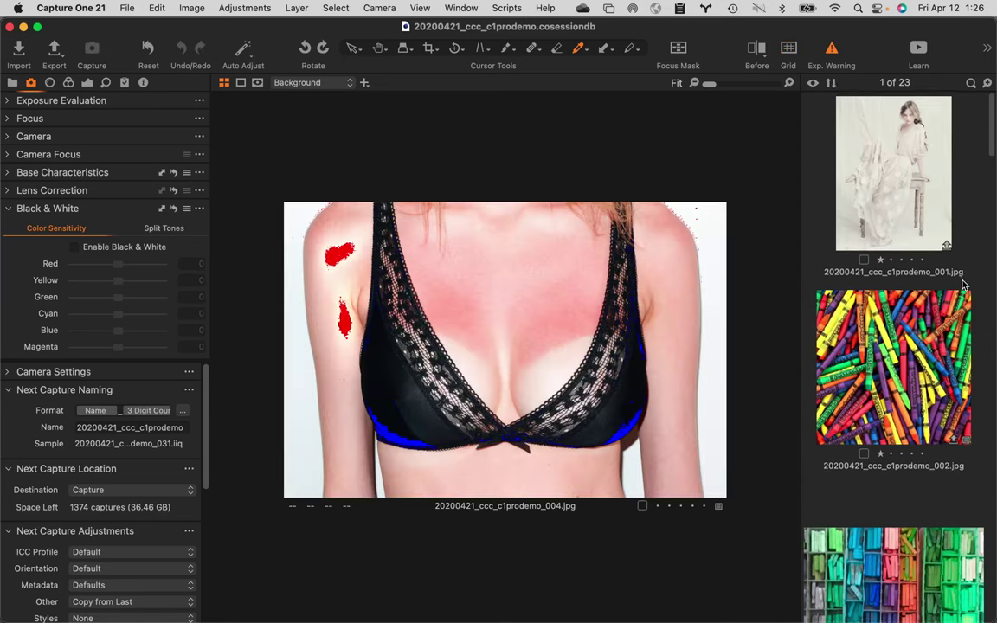
{"action": "scroll", "coordinate": [963, 279], "scroll_direction": "down", "scroll_amount": 15}
{"action": "scroll", "coordinate": [963, 284], "scroll_direction": "down", "scroll_amount": 15}
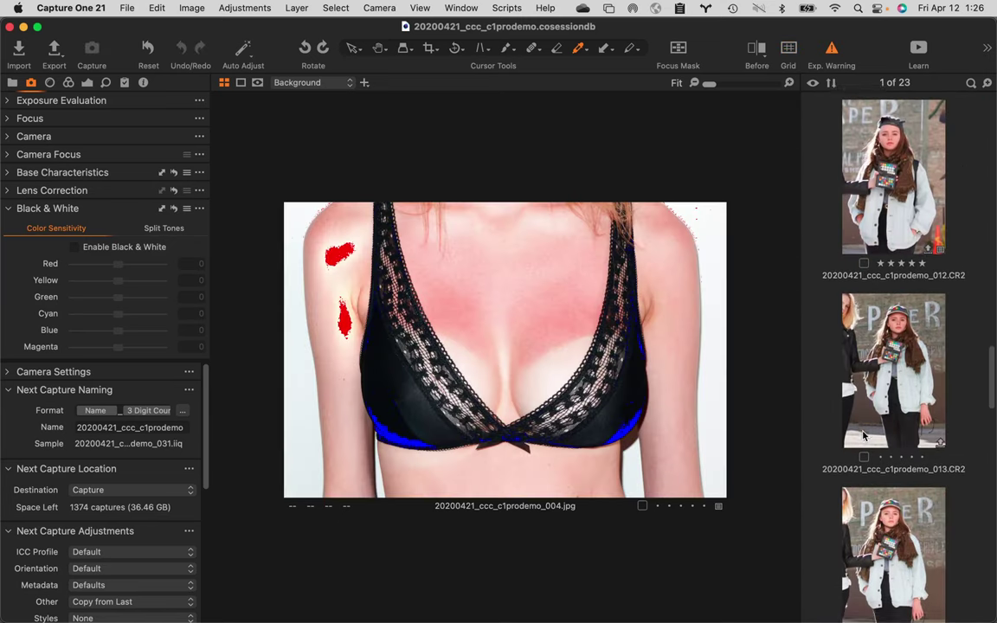
{"action": "scroll", "coordinate": [863, 436], "scroll_direction": "down", "scroll_amount": 6}
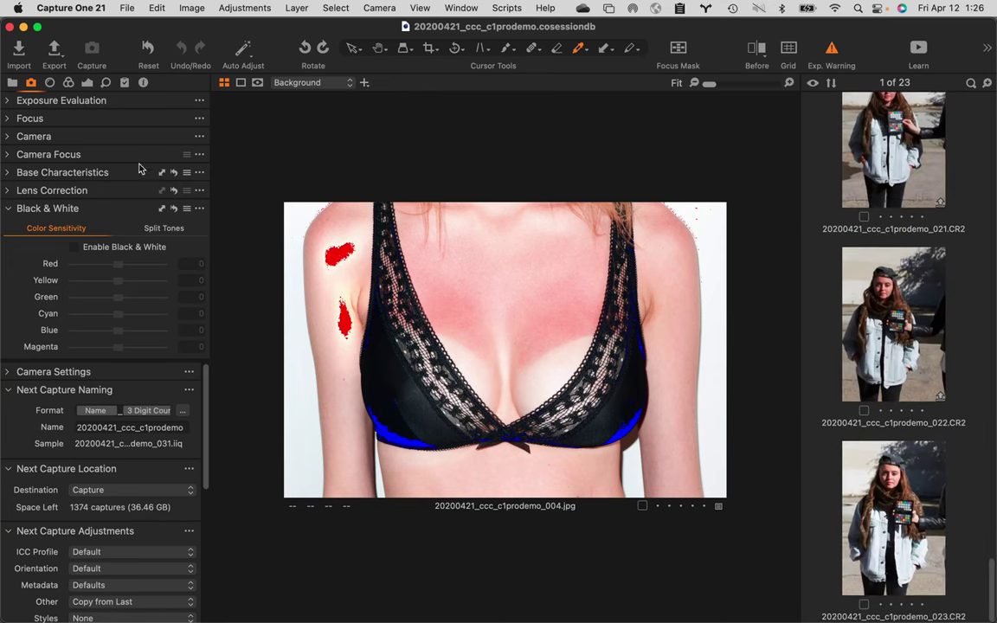
- Show the session library, view the contents of the Selects Folder and return to the Capture Folder
{"action": "left_click", "coordinate": [12, 83]}
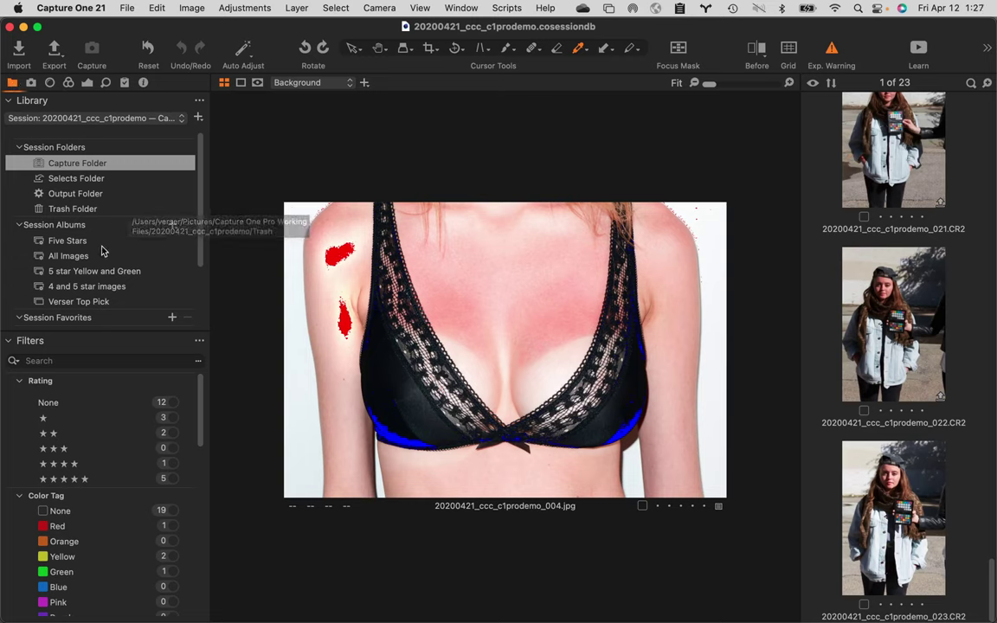
{"action": "left_click", "coordinate": [129, 179]}
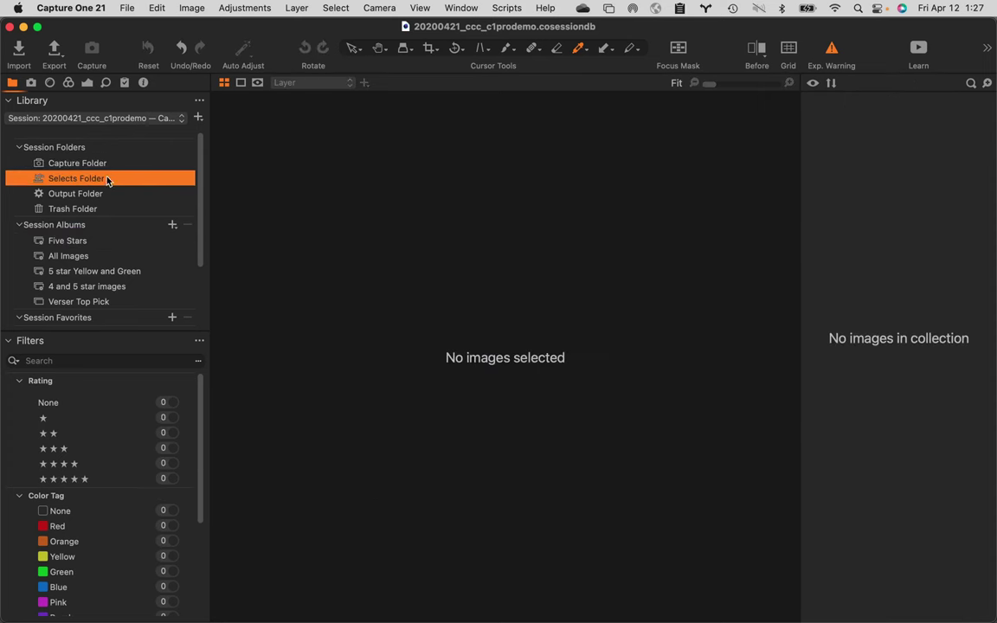
{"action": "left_click", "coordinate": [102, 166]}
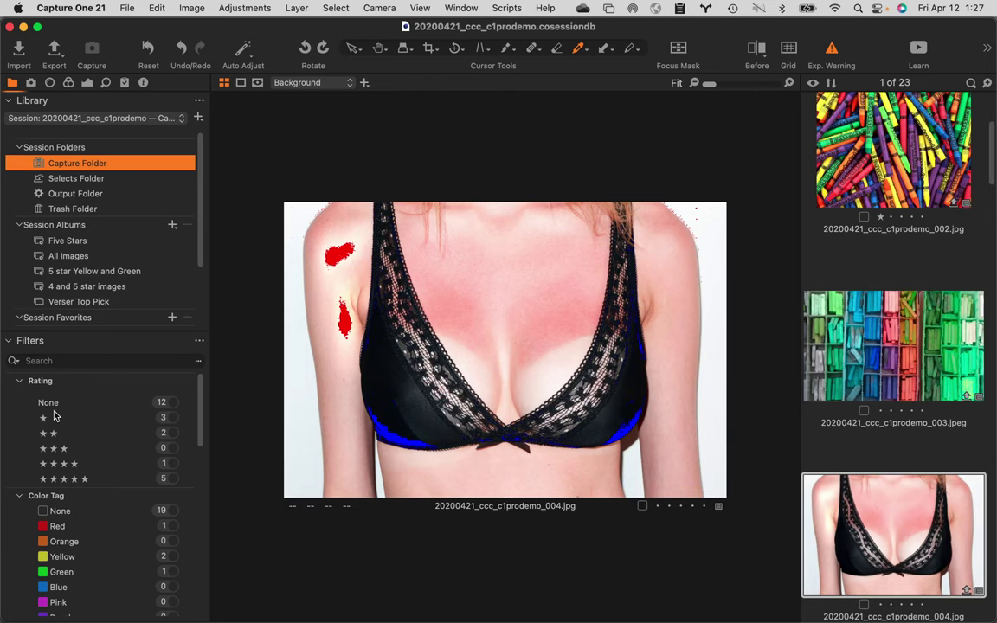
- Filter the Capture Folder to one-star images, clear the filter again and look through all the thumbnails
{"action": "left_click", "coordinate": [163, 418]}
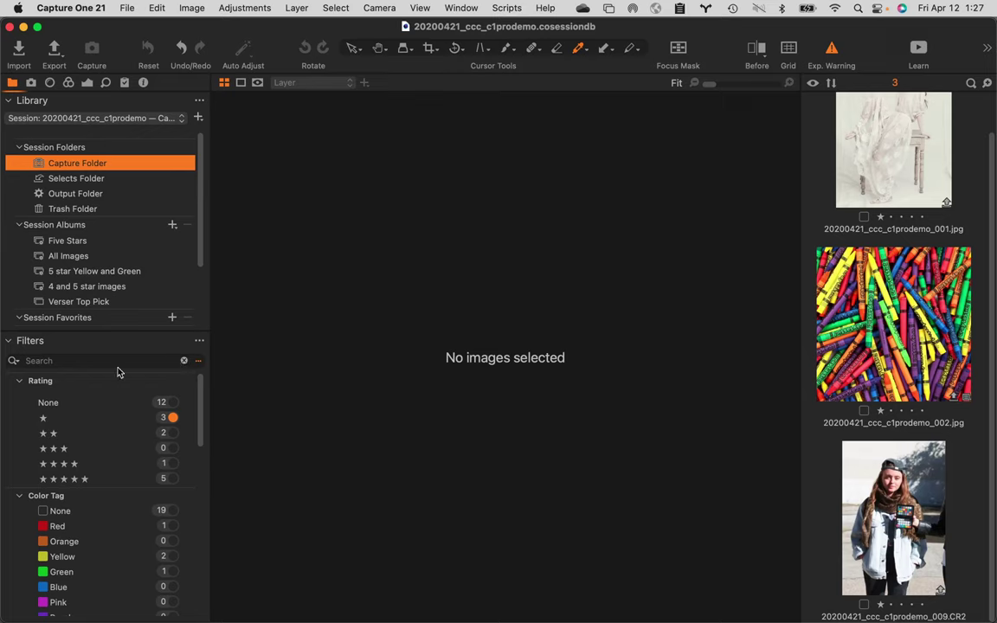
{"action": "left_click", "coordinate": [184, 361]}
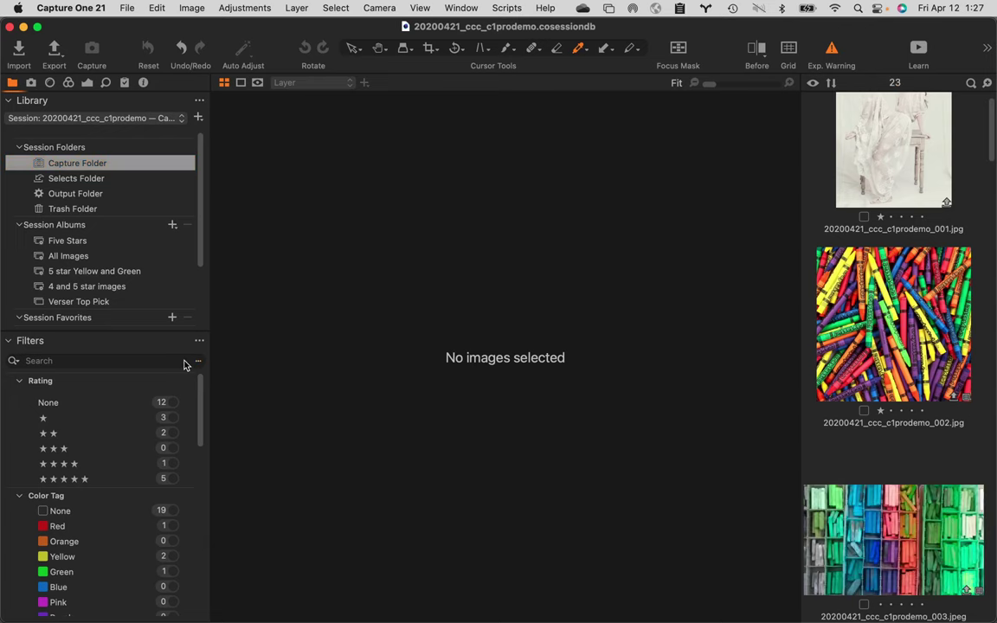
{"action": "left_click", "coordinate": [143, 164]}
{"action": "scroll", "coordinate": [874, 285], "scroll_direction": "up", "scroll_amount": 2}
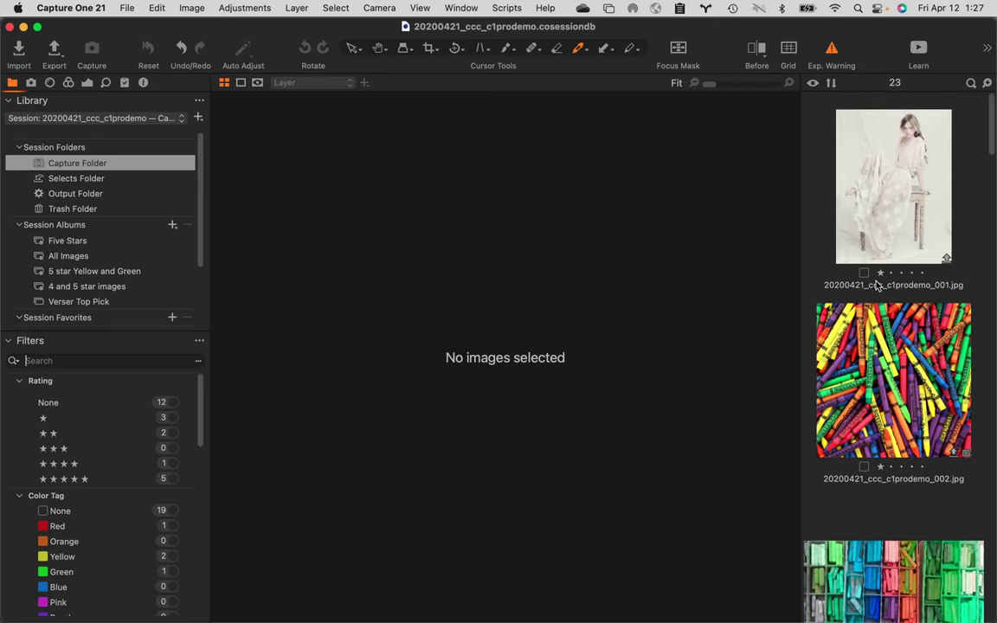
{"action": "scroll", "coordinate": [875, 303], "scroll_direction": "down", "scroll_amount": 20}
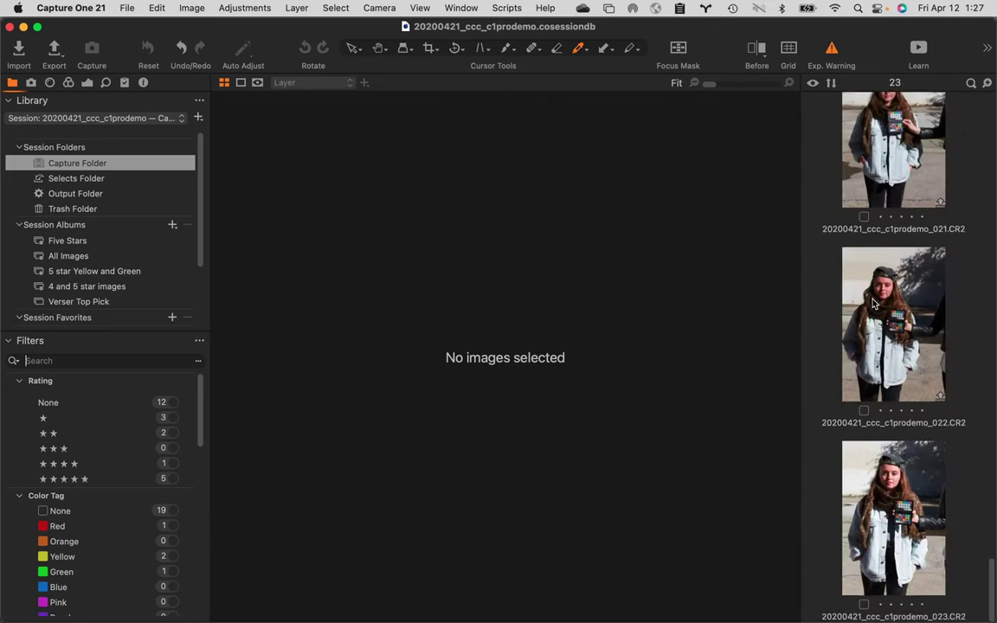
{"action": "scroll", "coordinate": [874, 303], "scroll_direction": "up", "scroll_amount": 20}
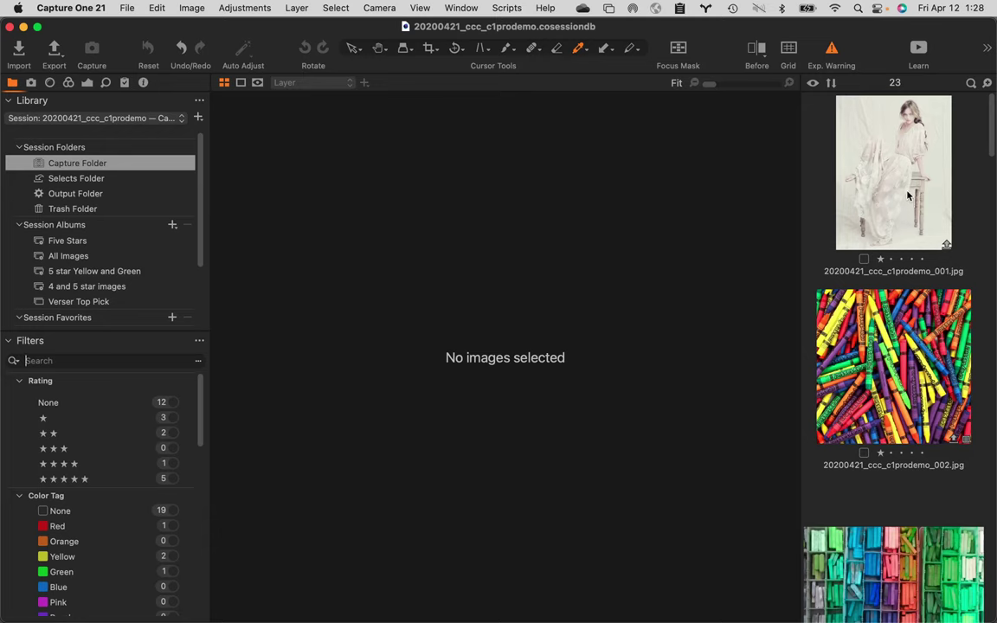
- Switch the thumbnail browser to the filmstrip view
{"action": "left_click", "coordinate": [813, 83]}
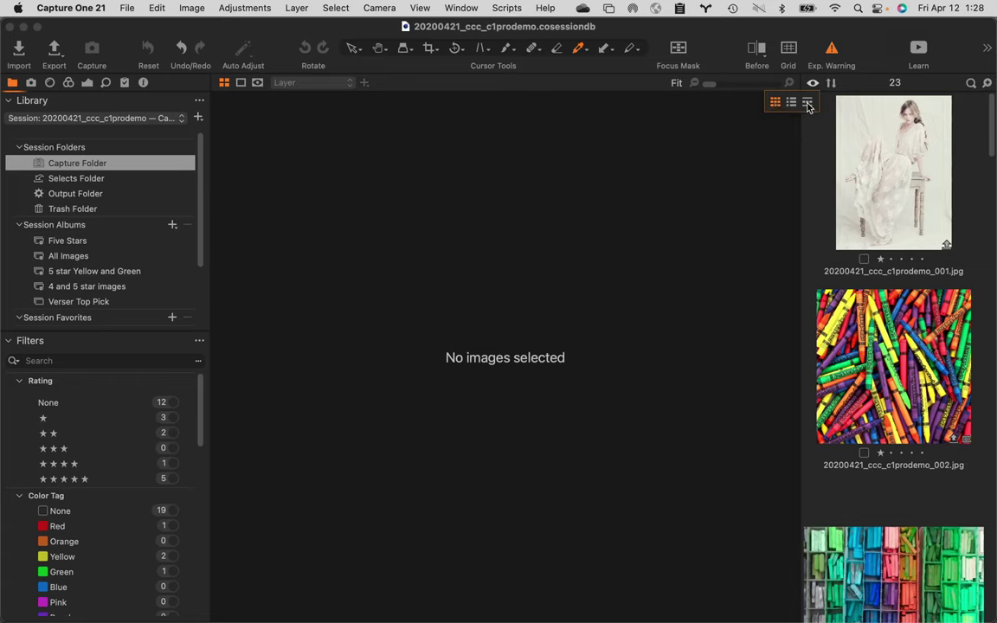
{"action": "left_click", "coordinate": [807, 103]}
- Reverse the name sorting of the thumbnails, check the order and restore the normal name order
{"action": "left_click", "coordinate": [829, 84]}
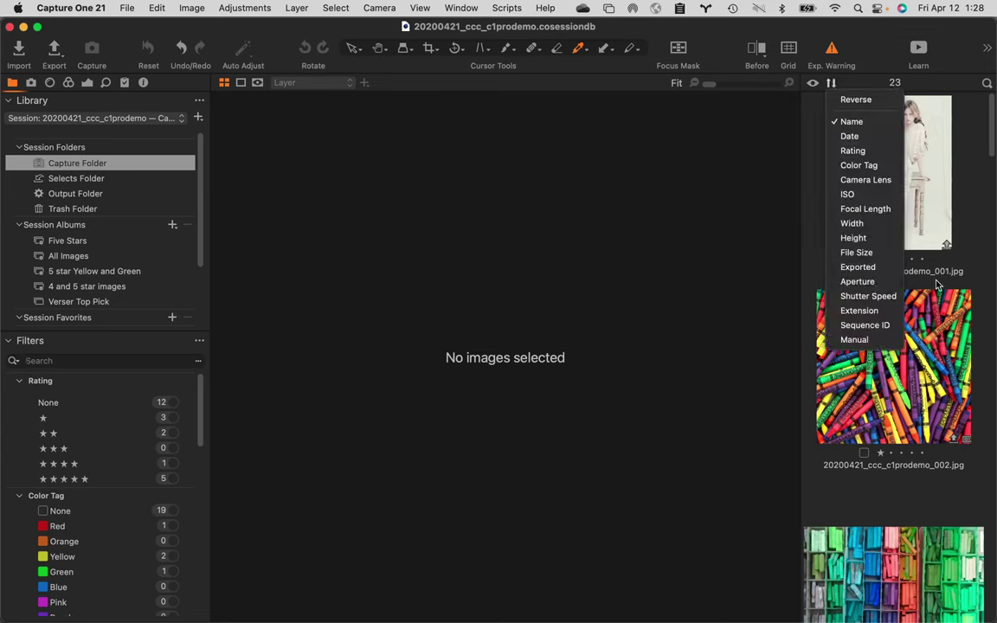
{"action": "left_click", "coordinate": [850, 125]}
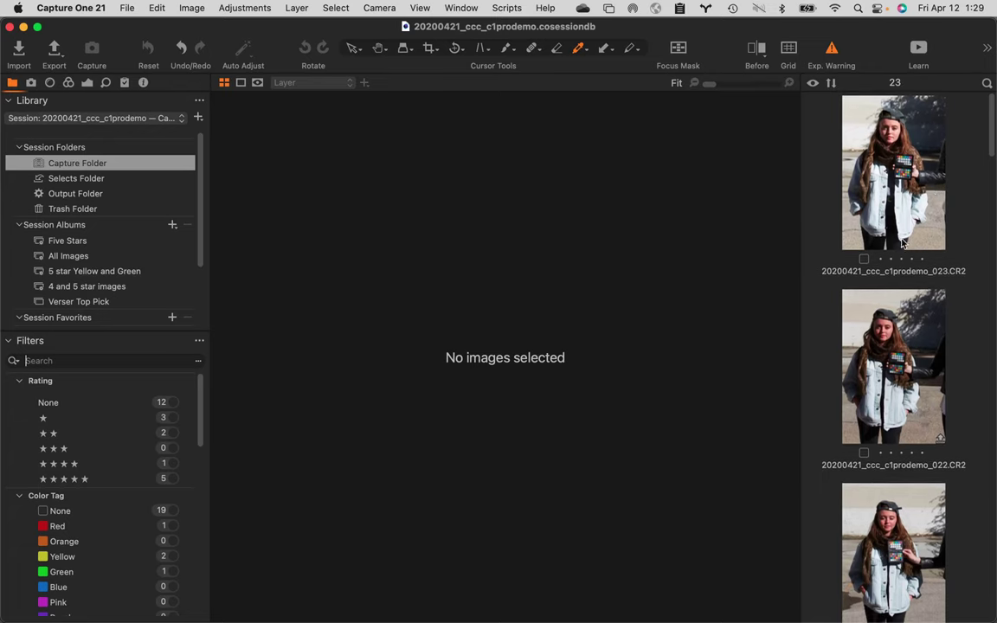
{"action": "scroll", "coordinate": [904, 247], "scroll_direction": "down", "scroll_amount": 2}
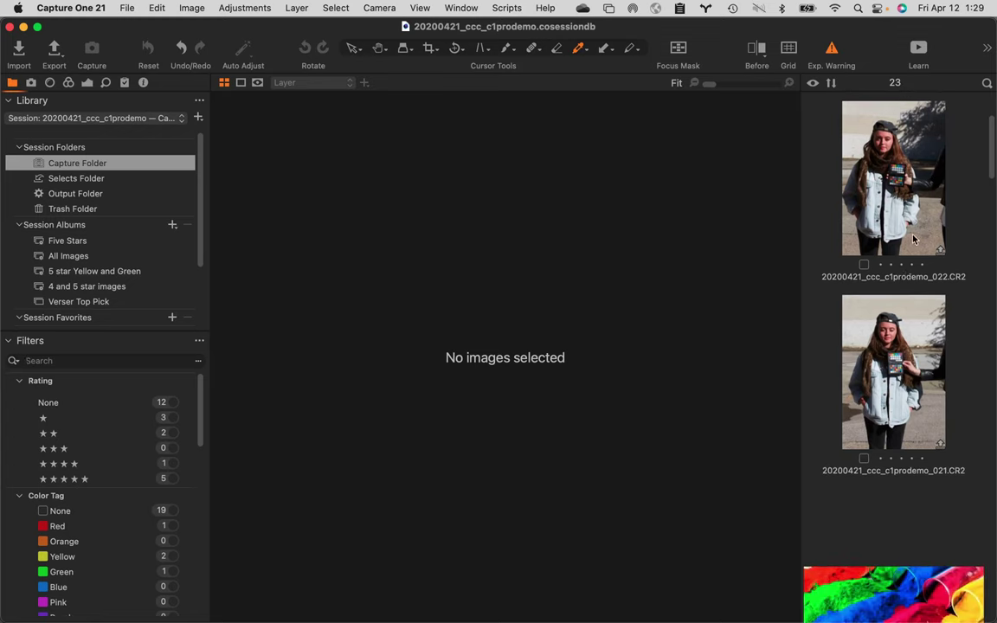
{"action": "scroll", "coordinate": [822, 223], "scroll_direction": "up", "scroll_amount": 2}
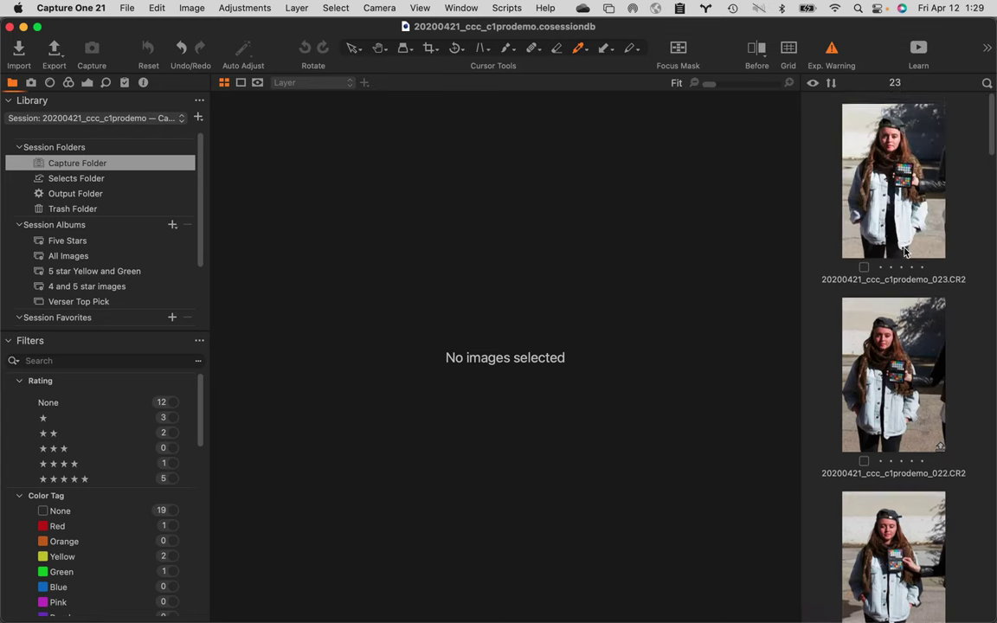
{"action": "left_click", "coordinate": [832, 83]}
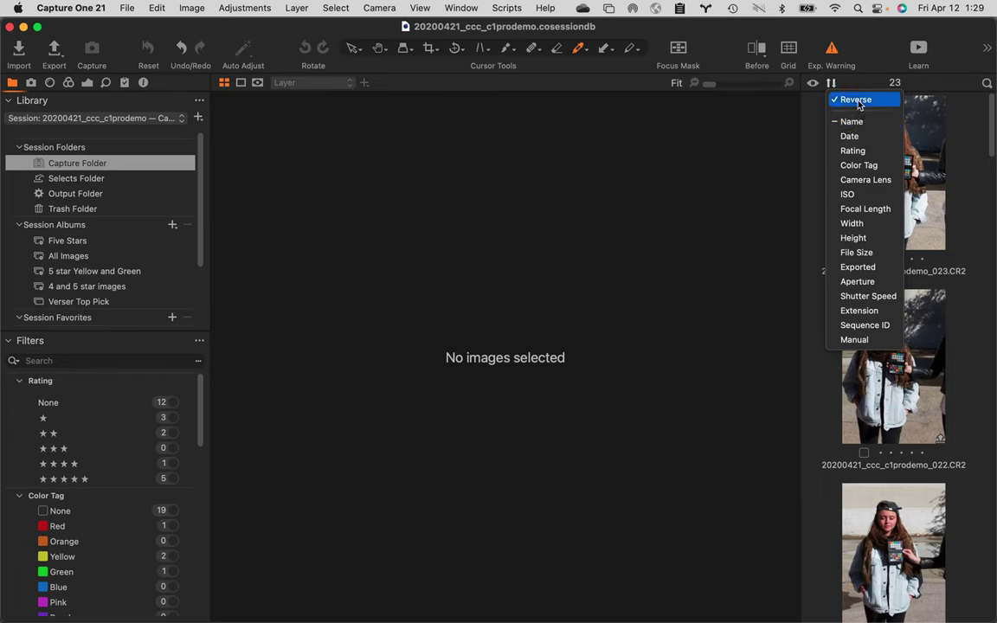
{"action": "left_click", "coordinate": [859, 101]}
{"action": "left_click", "coordinate": [831, 83]}
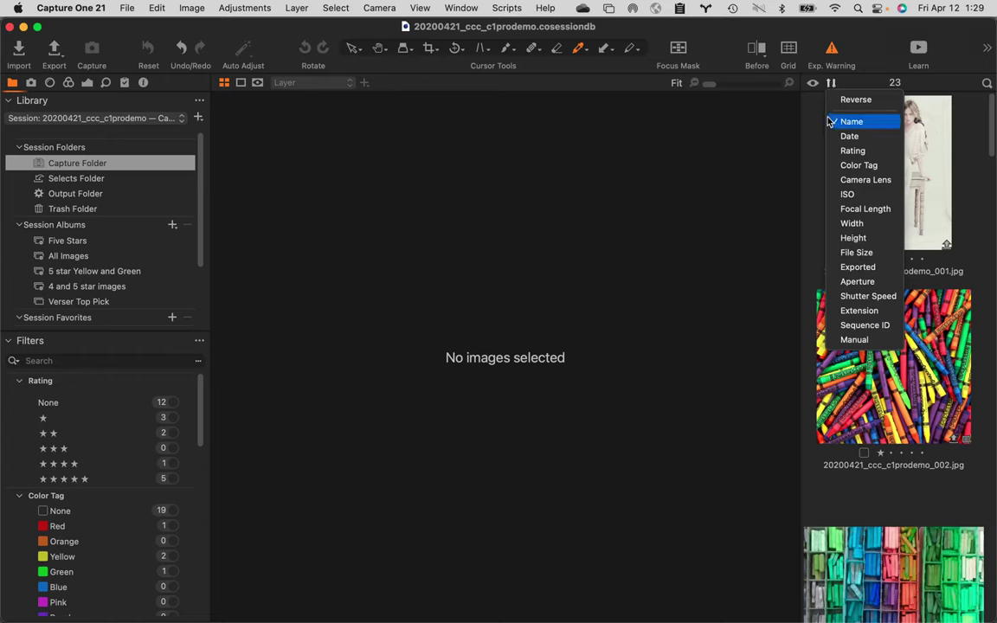
{"action": "left_click", "coordinate": [875, 63]}
- Examine the star ratings and color tags of the Capture Folder images in the thumbnail browser
{"action": "scroll", "coordinate": [875, 284], "scroll_direction": "down", "scroll_amount": 3}
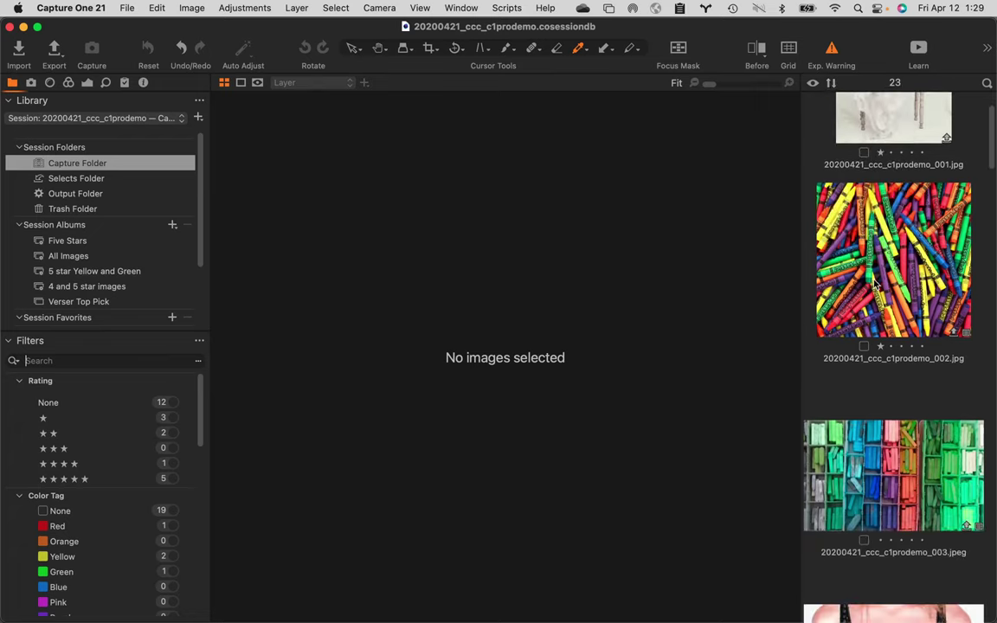
{"action": "scroll", "coordinate": [908, 203], "scroll_direction": "up", "scroll_amount": 3}
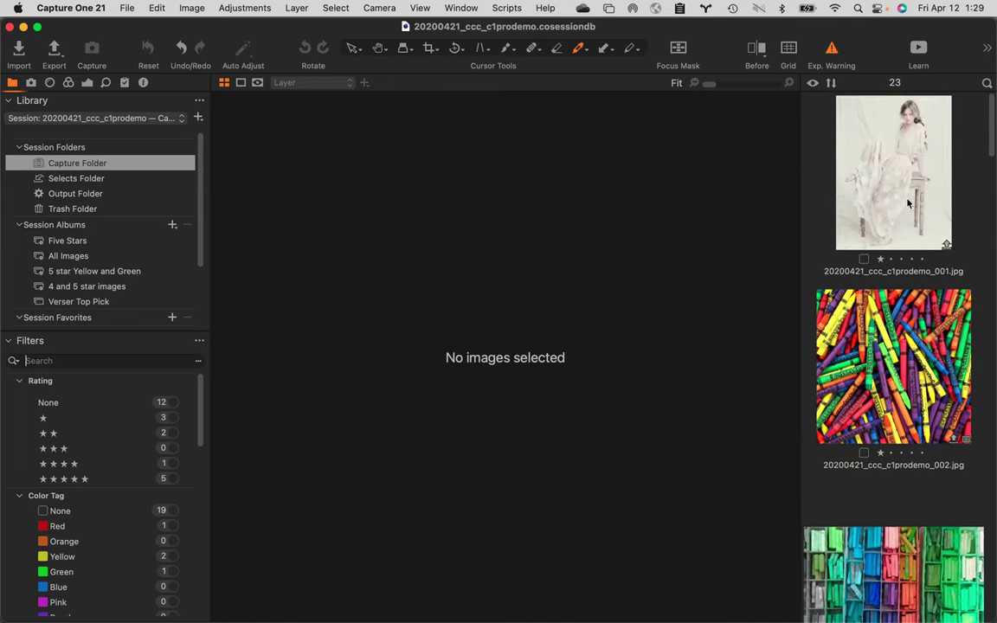
{"action": "scroll", "coordinate": [908, 368], "scroll_direction": "down", "scroll_amount": 10}
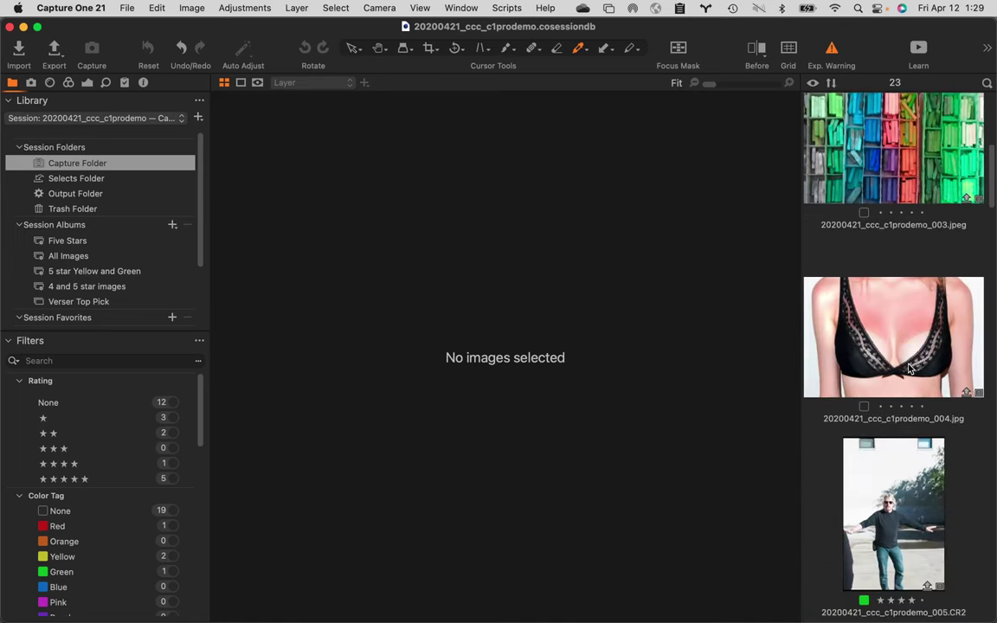
{"action": "scroll", "coordinate": [909, 368], "scroll_direction": "down", "scroll_amount": 7}
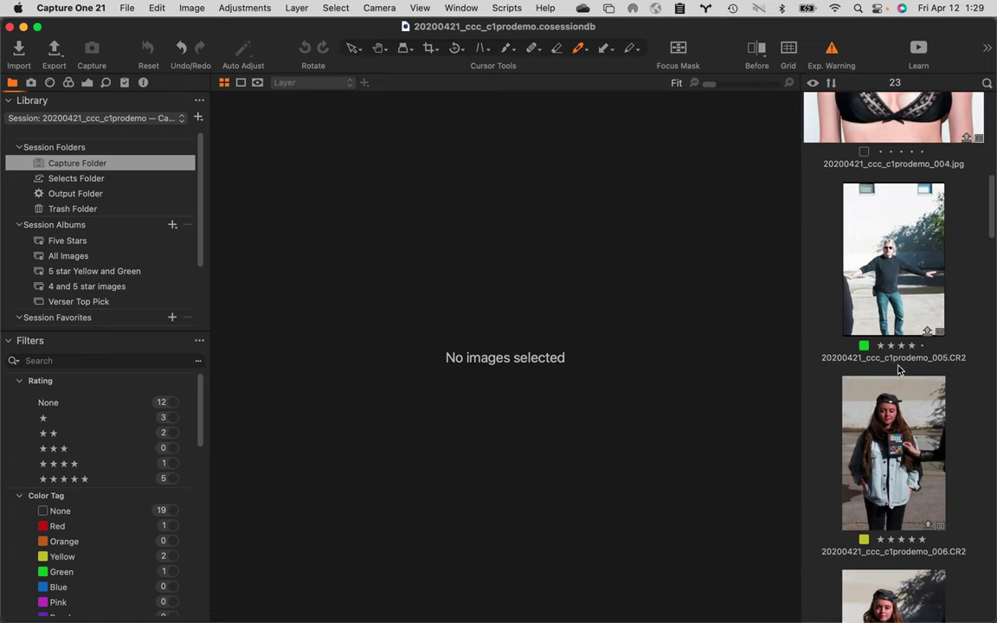
{"action": "scroll", "coordinate": [899, 370], "scroll_direction": "down", "scroll_amount": 3}
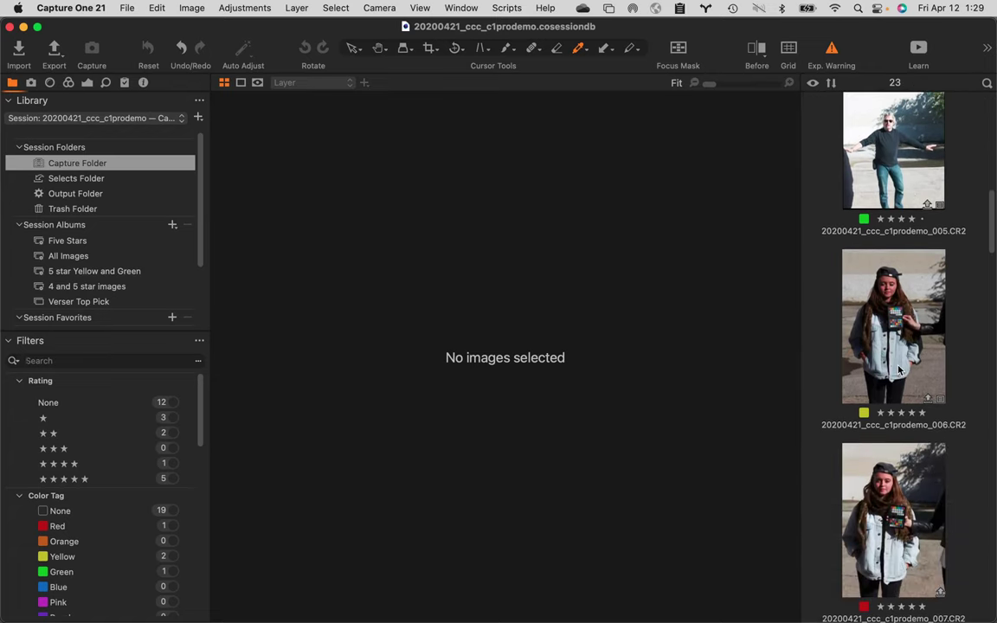
{"action": "scroll", "coordinate": [899, 370], "scroll_direction": "down", "scroll_amount": 1}
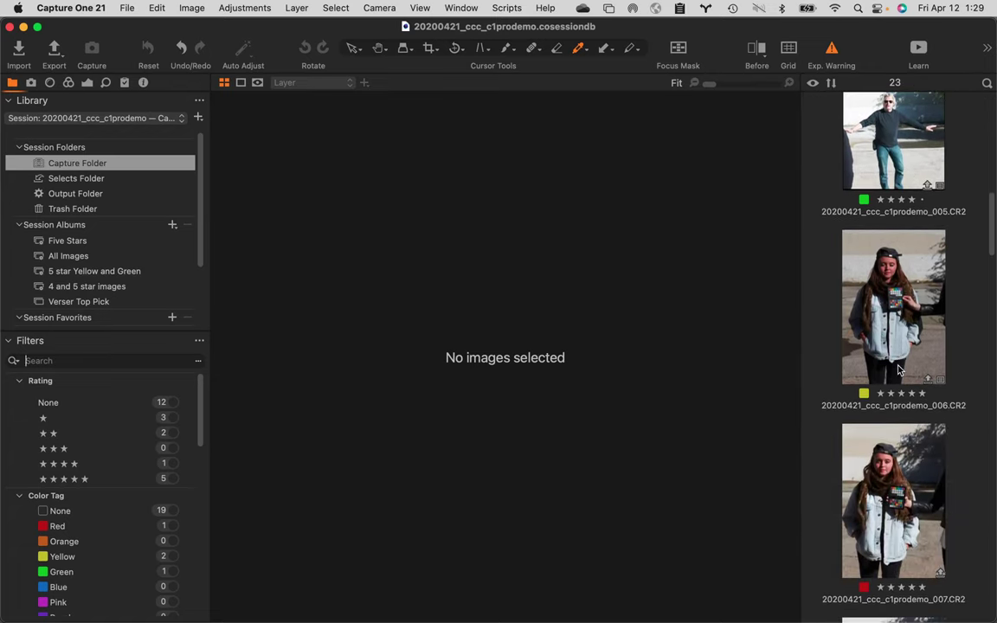
{"action": "scroll", "coordinate": [900, 369], "scroll_direction": "up", "scroll_amount": 2}
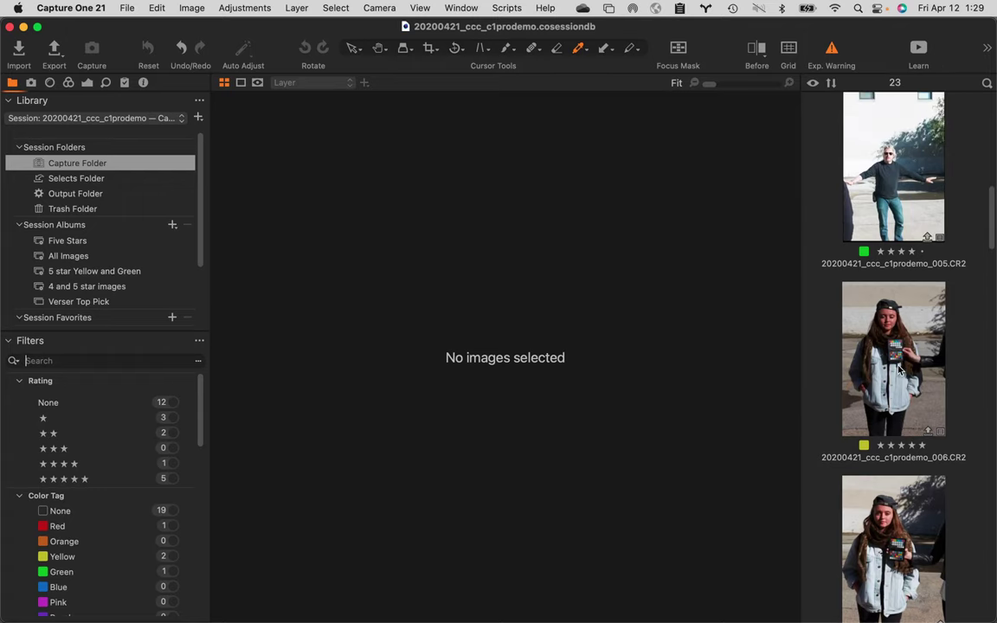
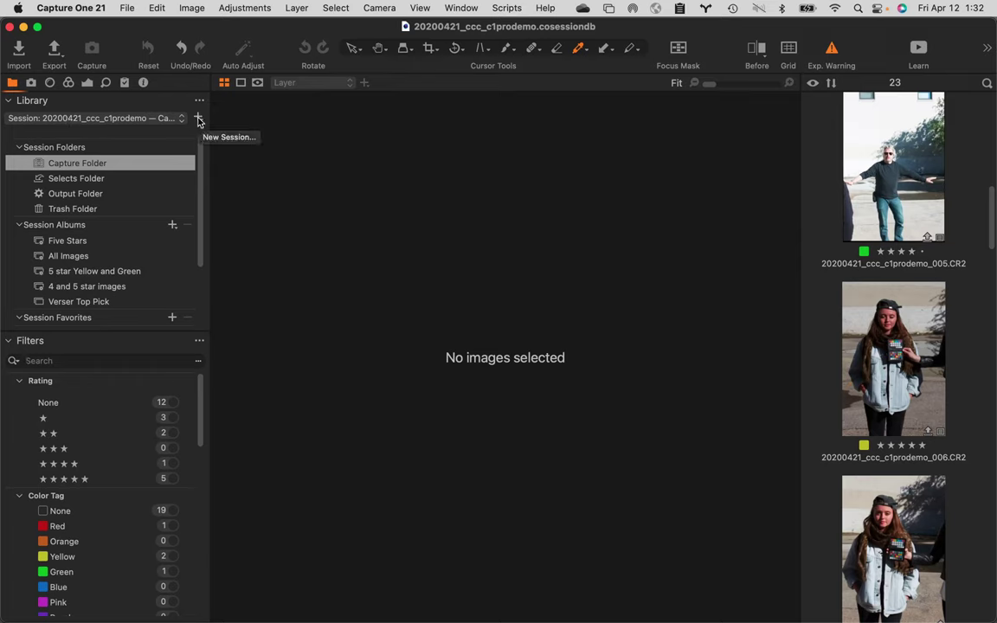
- Start a new session and name it 20200421_cc_c1prodemo2, using the Blank template
{"action": "left_click", "coordinate": [198, 120]}
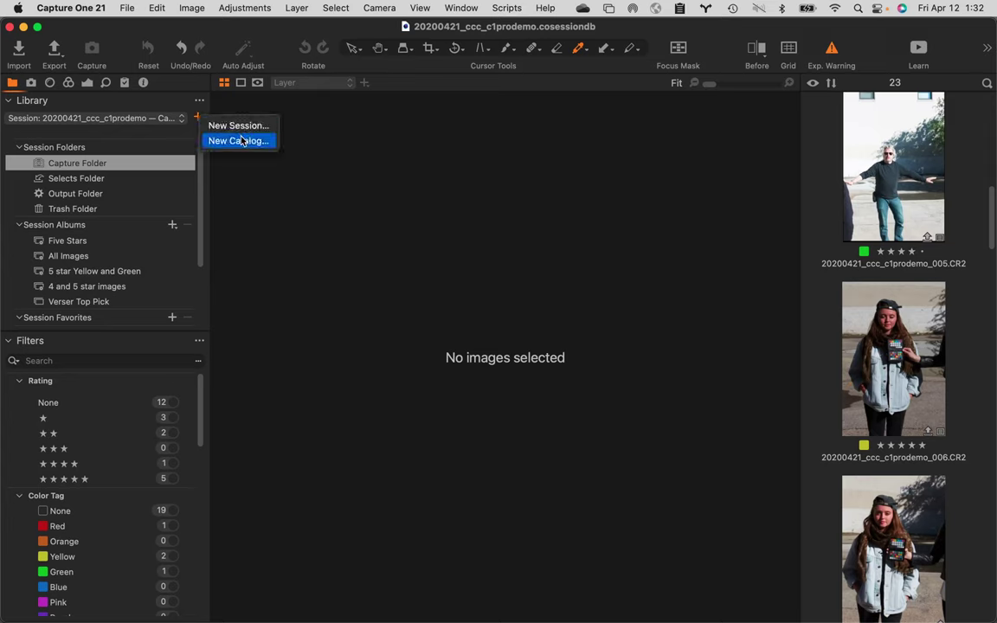
{"action": "left_click", "coordinate": [309, 222]}
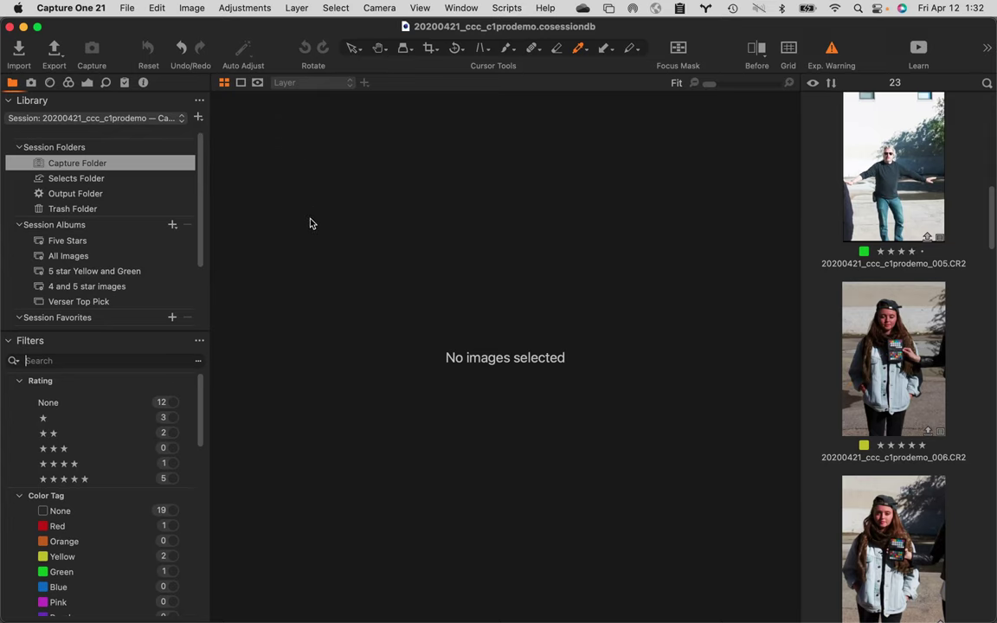
{"action": "left_click", "coordinate": [126, 8]}
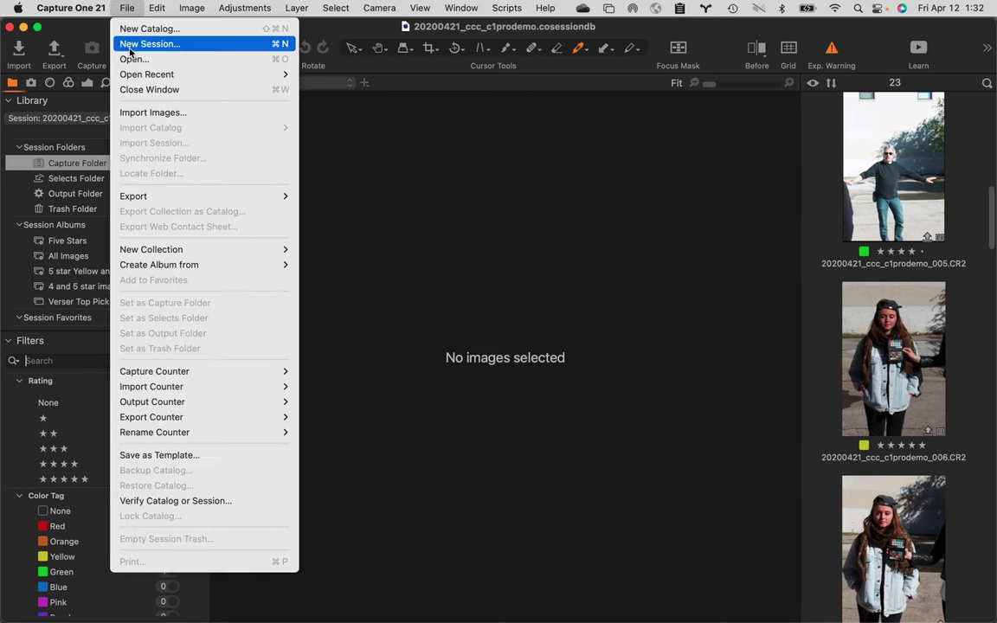
{"action": "left_click", "coordinate": [133, 45]}
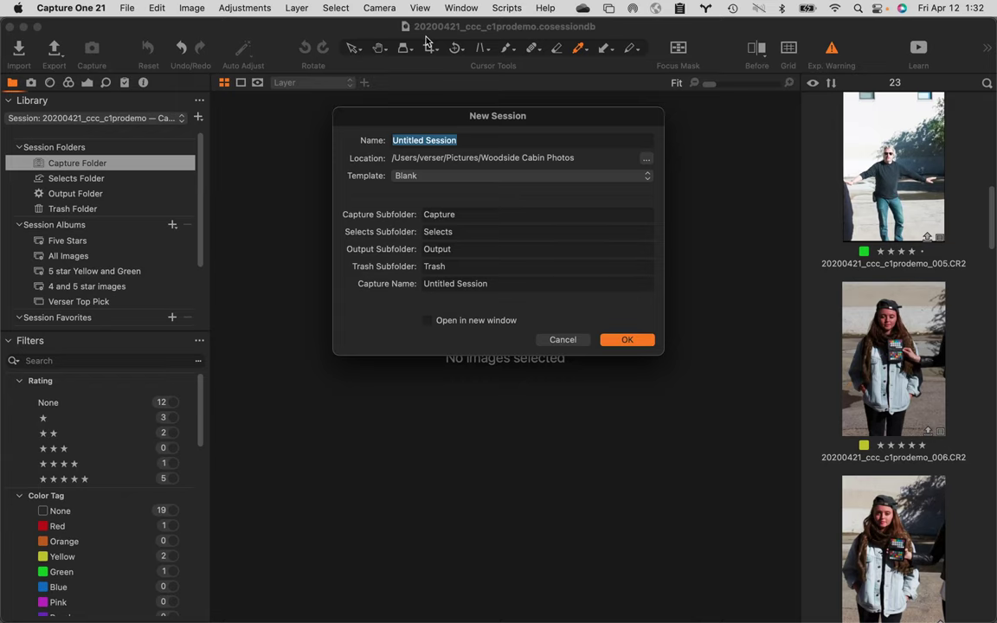
{"action": "type", "text": "202"}
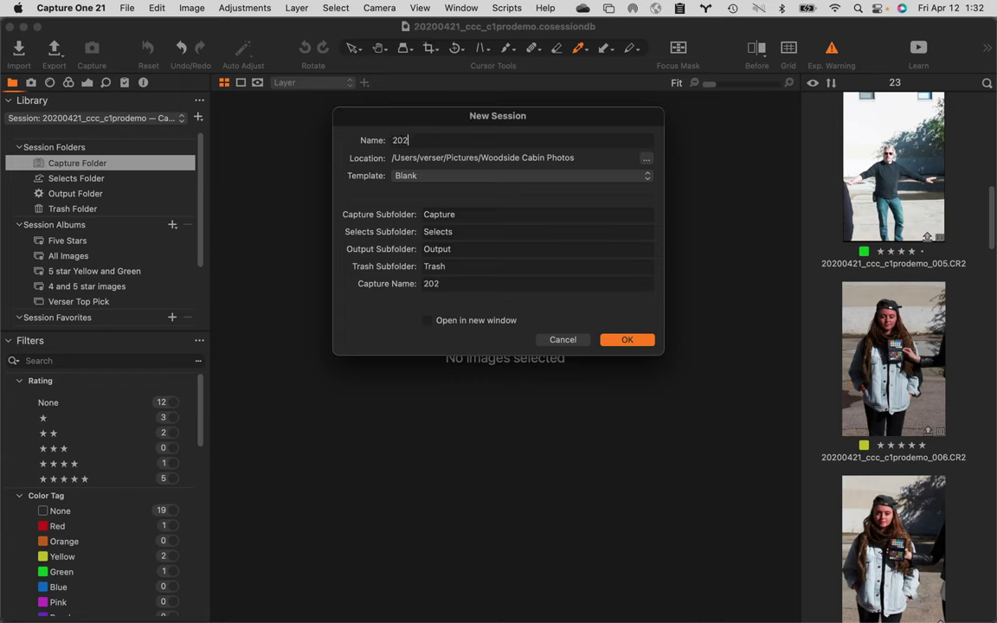
{"action": "type", "text": "00421_cc_c1pro"}
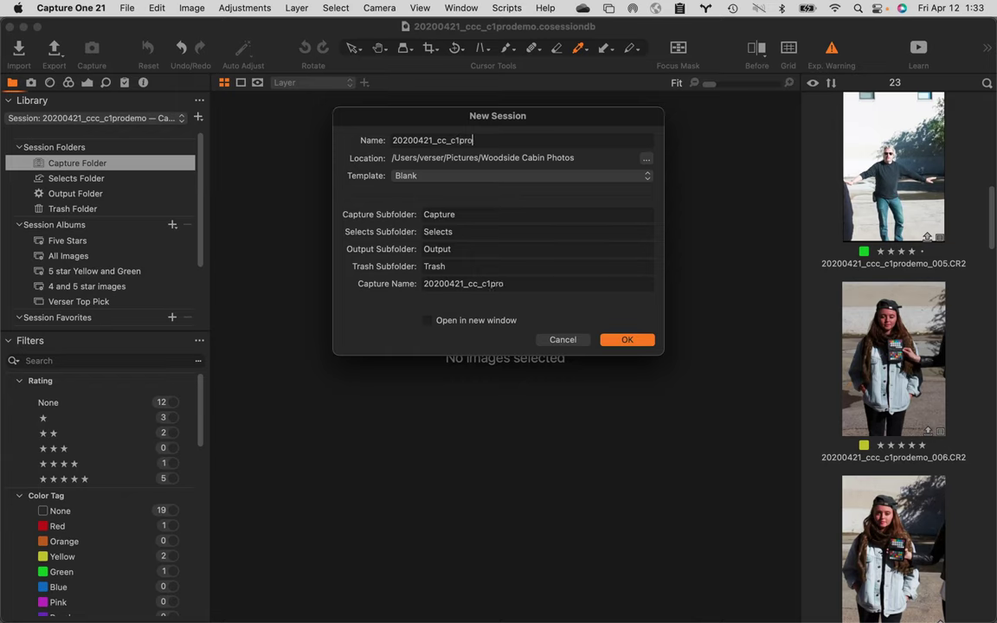
{"action": "type", "text": "demo2"}
- Set the new session's location to the Pictures folder and create the session 20200421_cc_c1prodemo2
{"action": "left_click", "coordinate": [646, 159]}
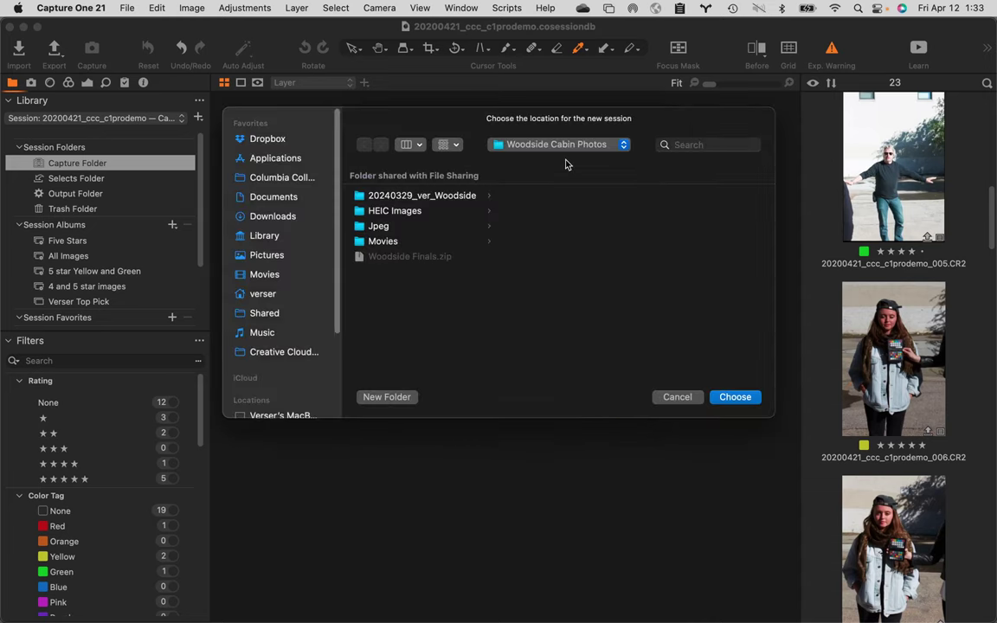
{"action": "left_click", "coordinate": [259, 254]}
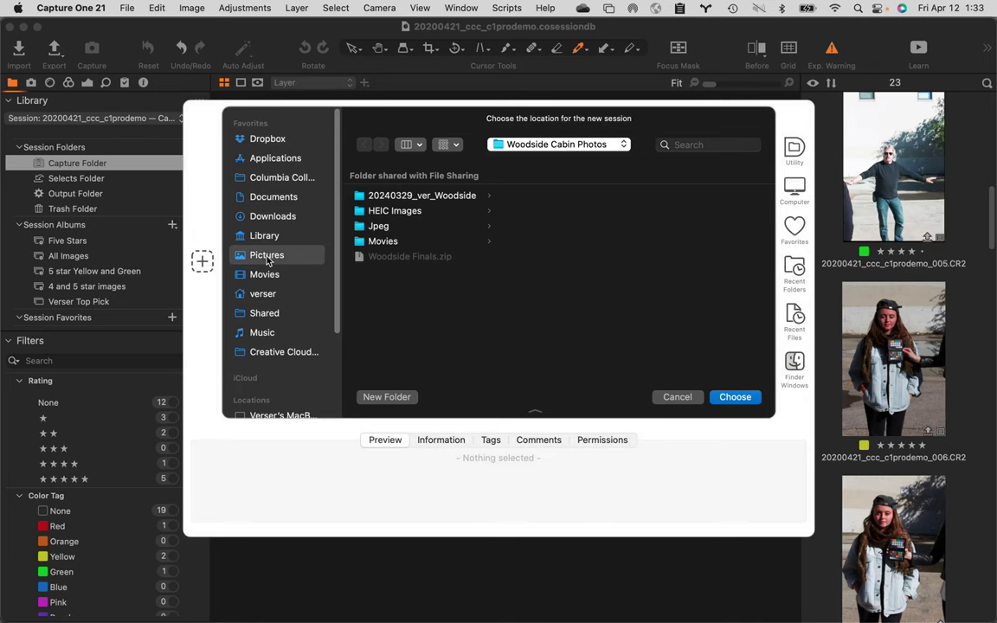
{"action": "left_click", "coordinate": [734, 398]}
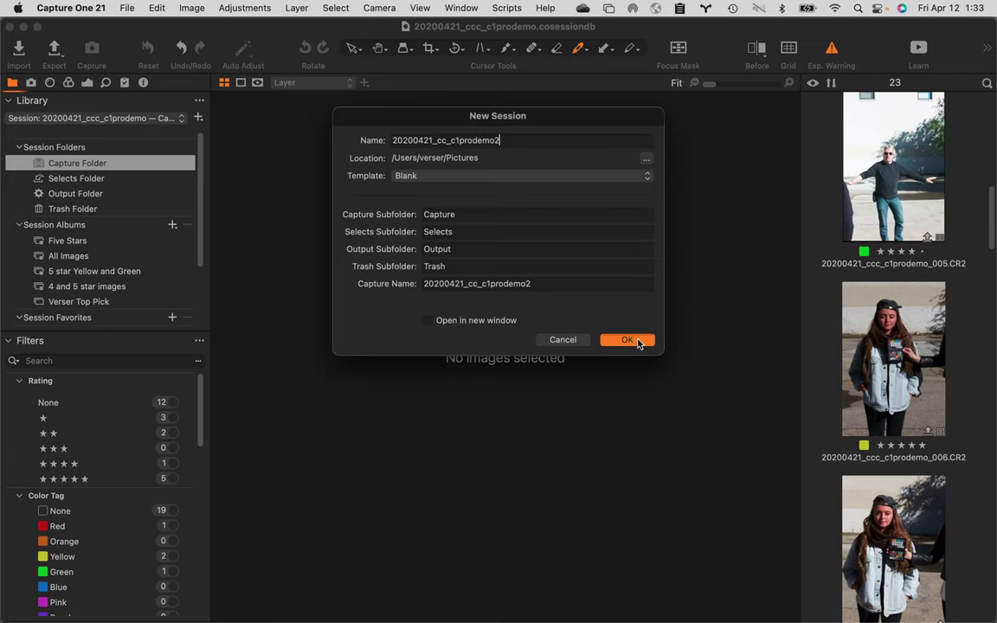
{"action": "left_click", "coordinate": [628, 340]}
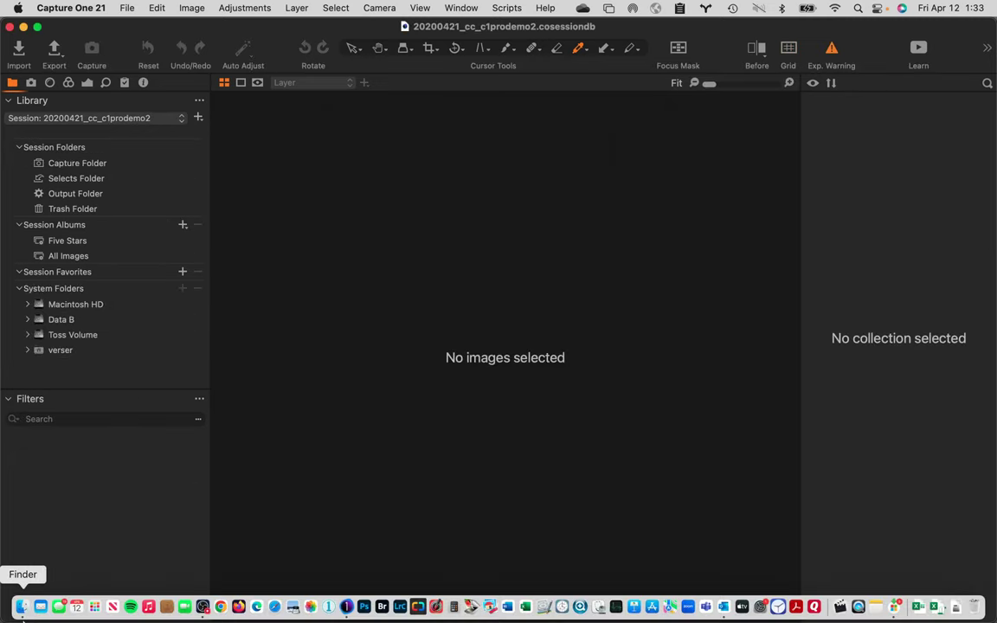
- Switch to Finder and tile its two windows at full width, one above the other, with the 20200421_ccc_c1prodemo window uppermost
{"action": "left_click", "coordinate": [22, 608]}
{"action": "left_click_drag", "start_coordinate": [258, 109], "coordinate": [218, 37]}
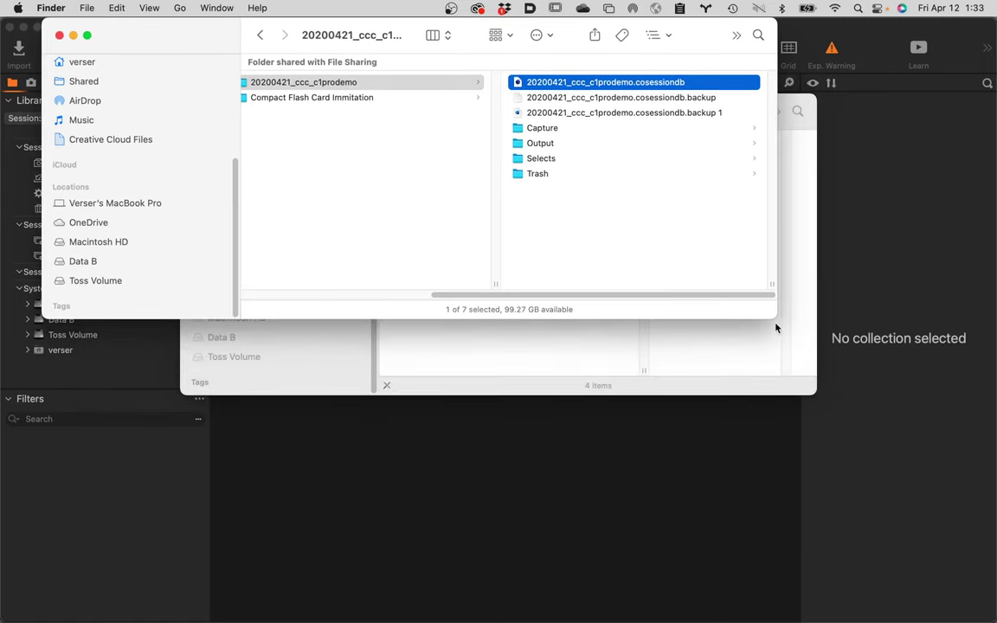
{"action": "left_click", "coordinate": [718, 364]}
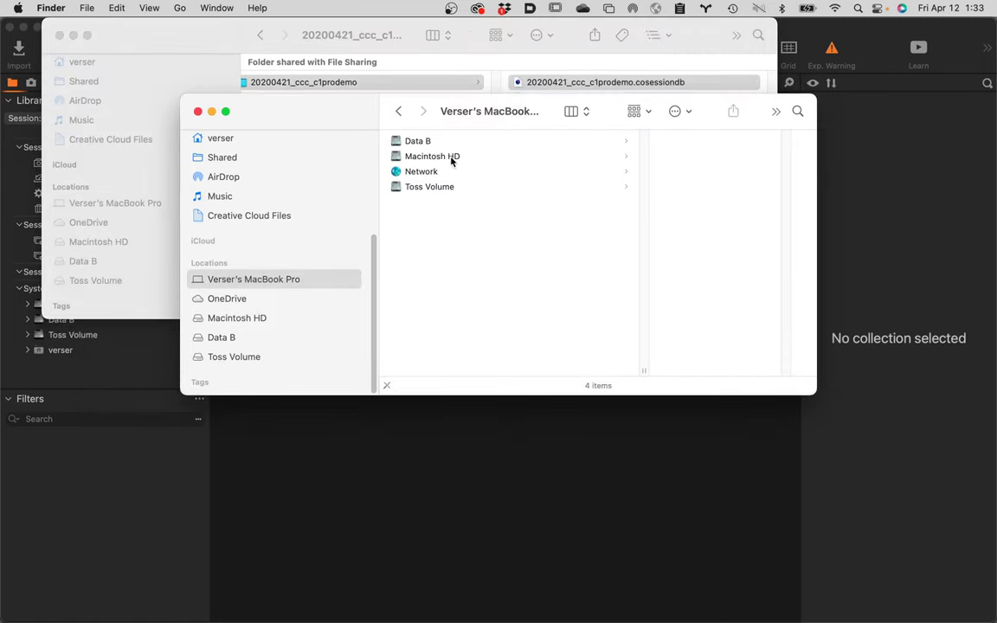
{"action": "left_click", "coordinate": [194, 36]}
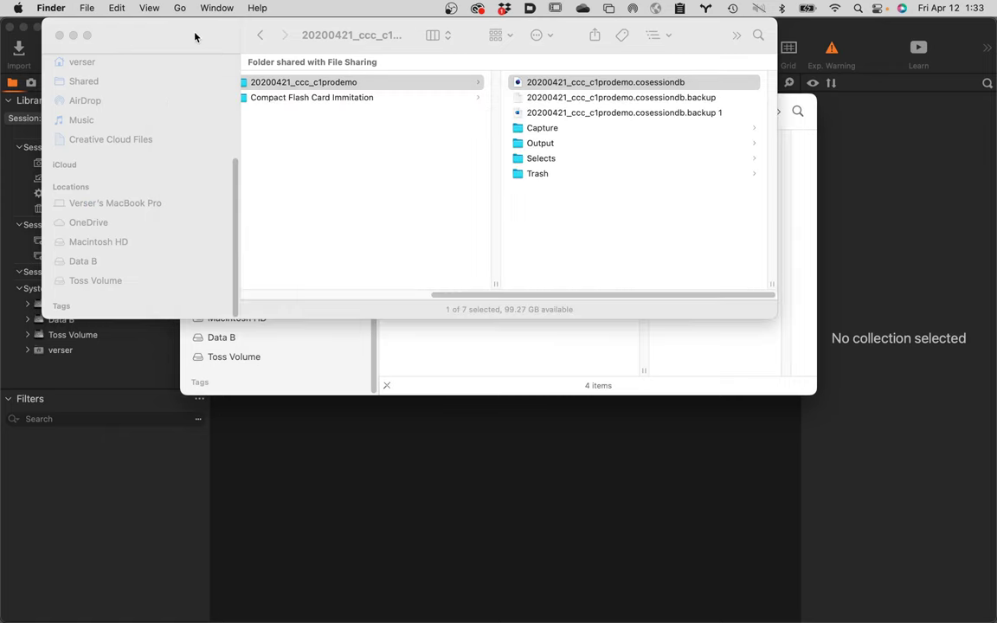
{"action": "left_click", "coordinate": [632, 7]}
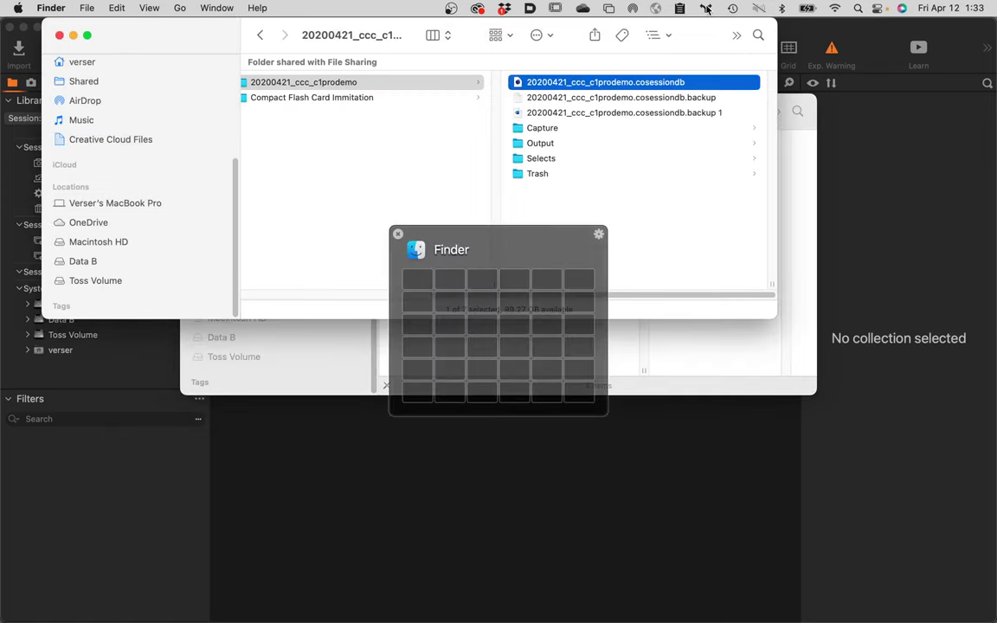
{"action": "left_click_drag", "start_coordinate": [414, 278], "coordinate": [578, 325]}
{"action": "left_click", "coordinate": [697, 346]}
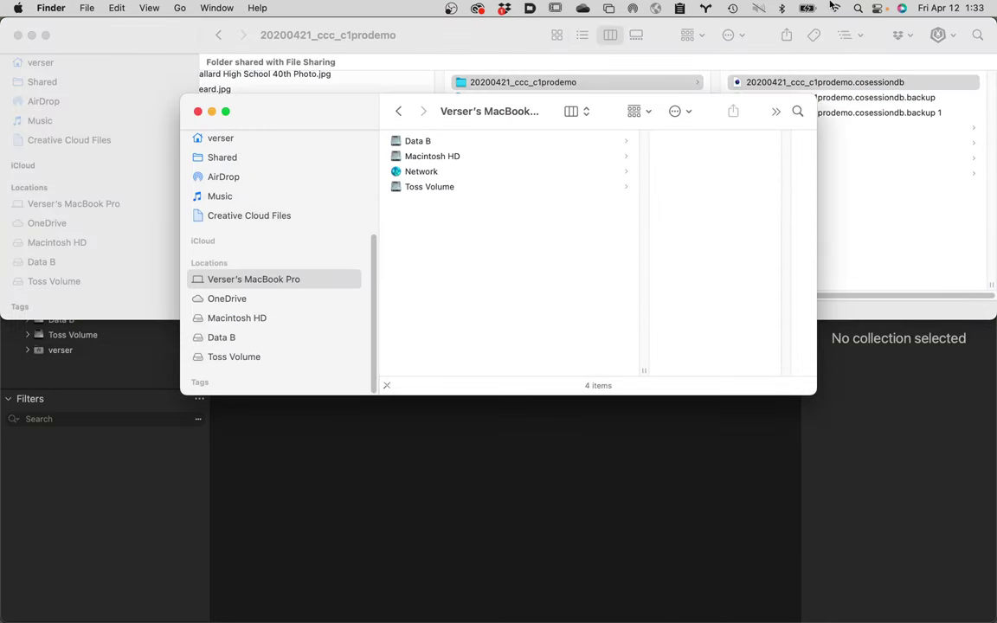
{"action": "left_click", "coordinate": [633, 8]}
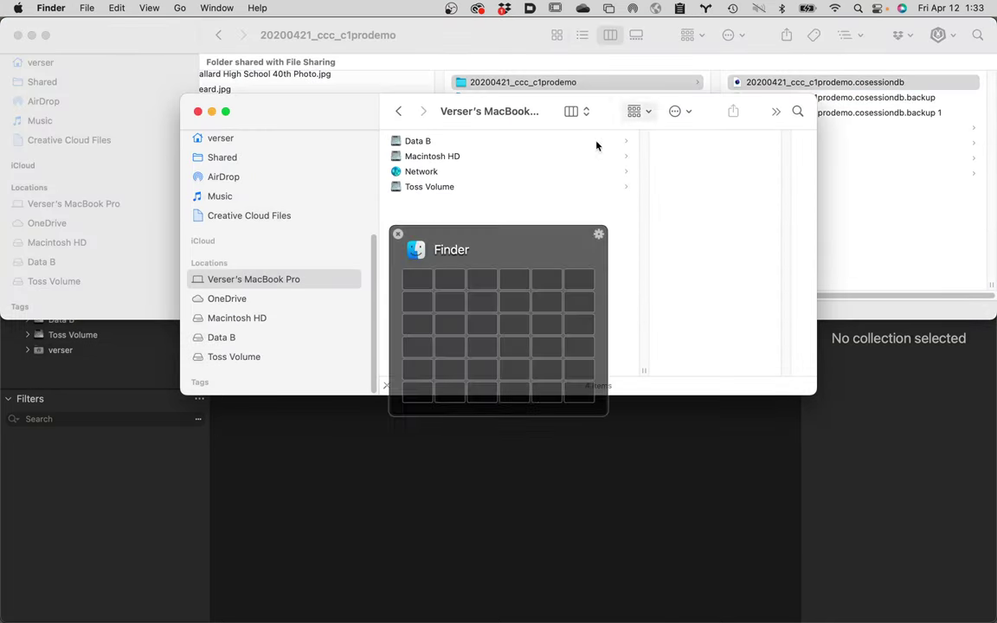
{"action": "left_click_drag", "start_coordinate": [412, 363], "coordinate": [605, 383]}
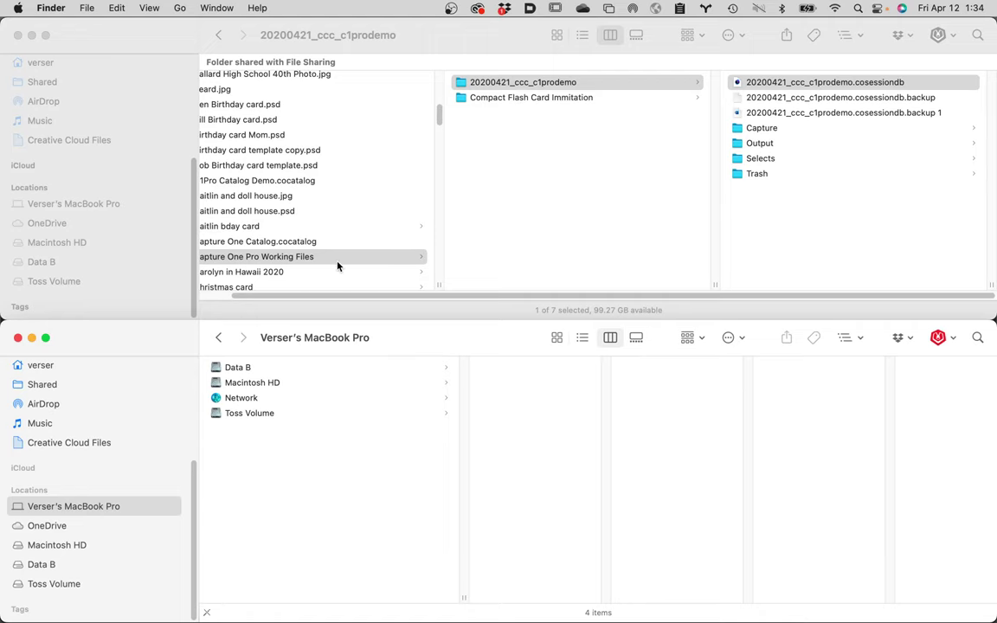
- Open the Capture folder of the 20200421_ccc_c1prodemo session in the upper Finder window
{"action": "scroll", "coordinate": [338, 267], "scroll_direction": "left", "scroll_amount": 3}
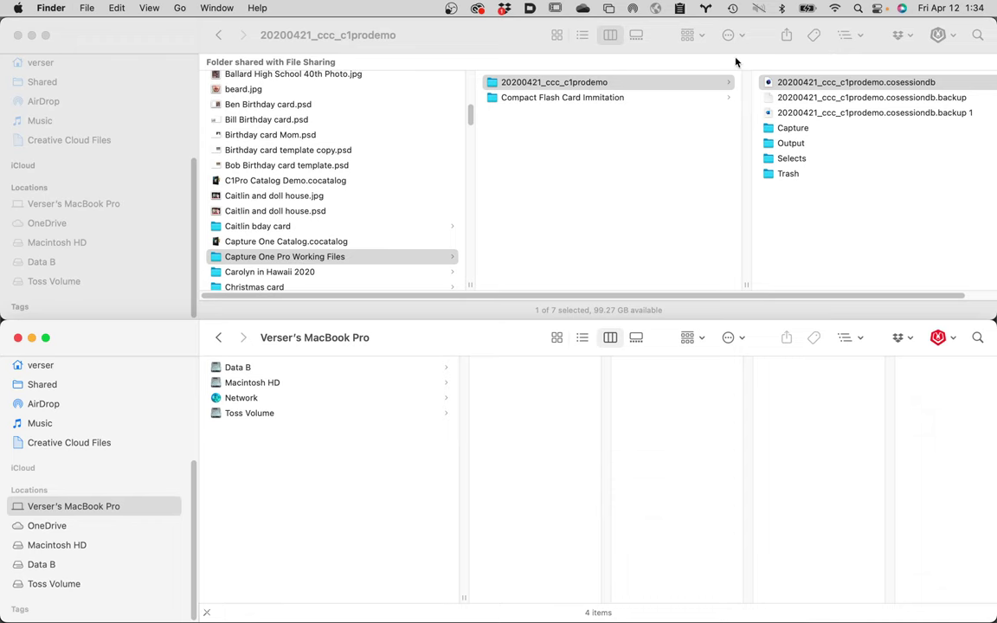
{"action": "key", "text": "super+grave"}
{"action": "left_click", "coordinate": [800, 130]}
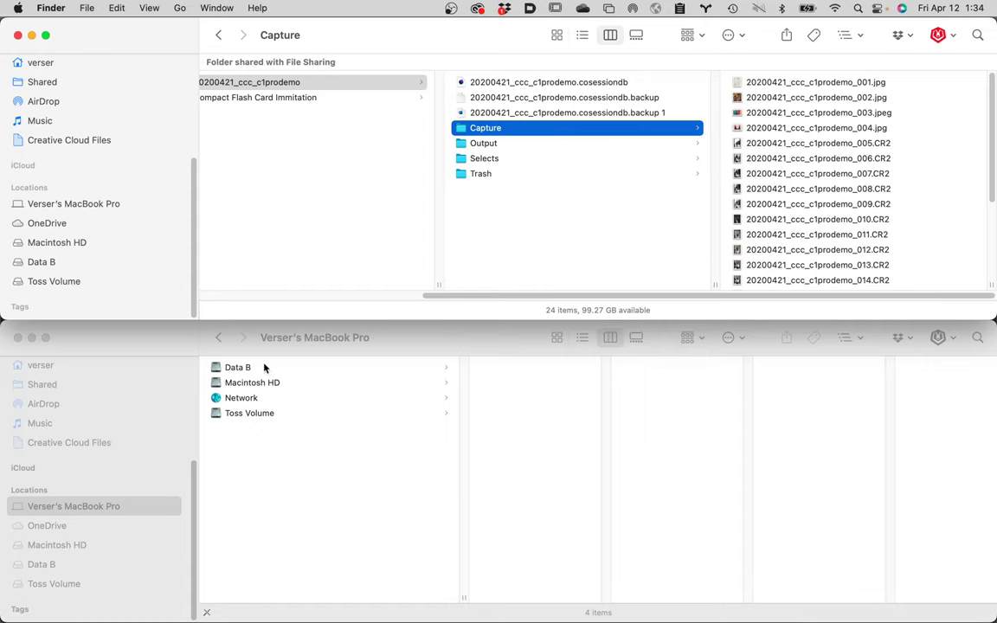
- Show the Pictures folder in the lower Finder window
{"action": "left_click", "coordinate": [109, 423]}
{"action": "scroll", "coordinate": [109, 423], "scroll_direction": "up", "scroll_amount": 5}
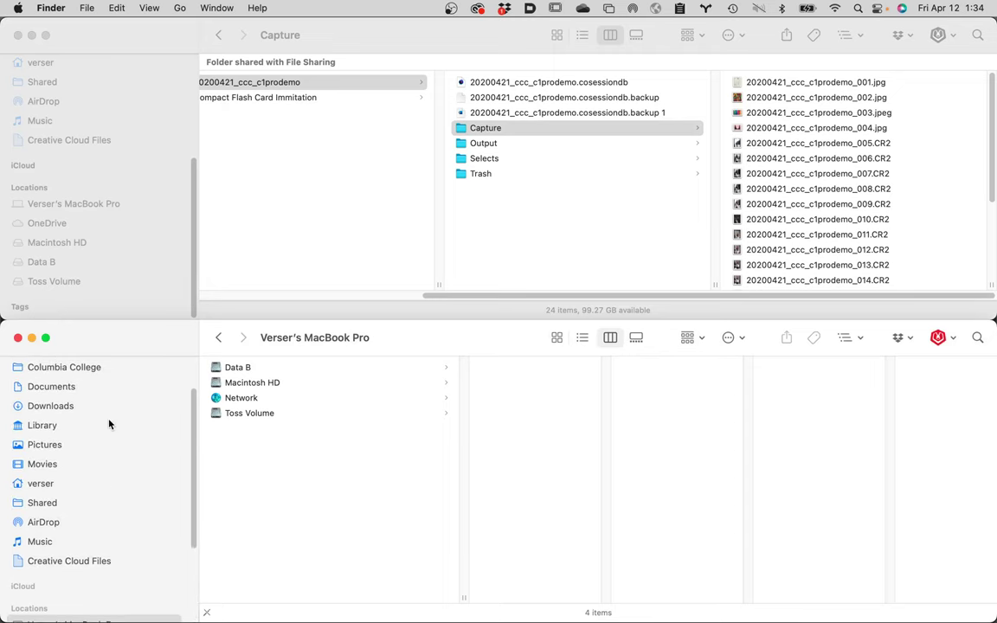
{"action": "left_click", "coordinate": [57, 444]}
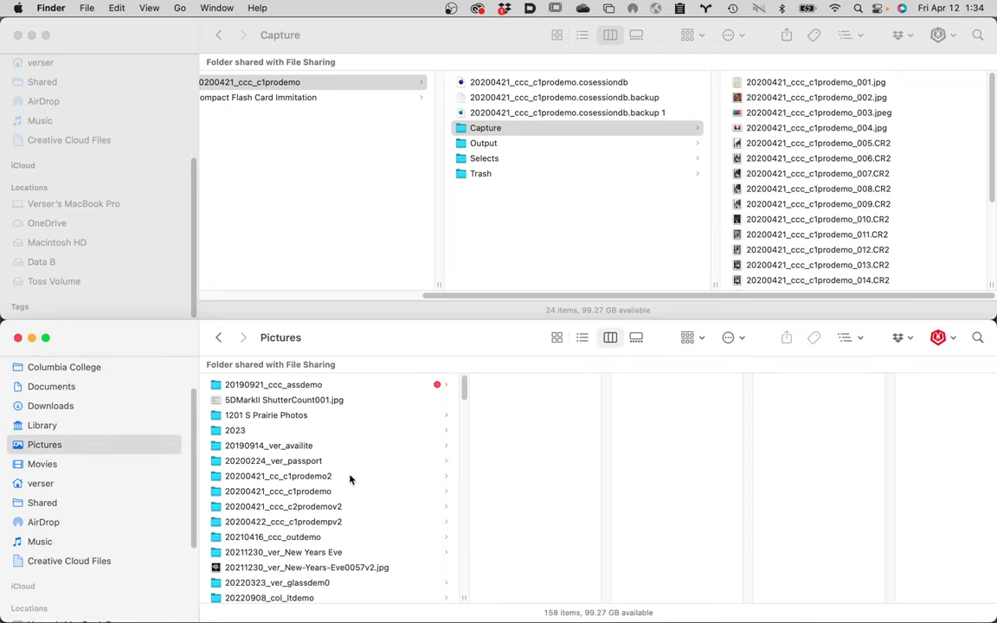
- Look through the Pictures folder for the new session's folder and check the contents of 20240223_ccc_c1prodemo
{"action": "scroll", "coordinate": [302, 567], "scroll_direction": "down", "scroll_amount": 5}
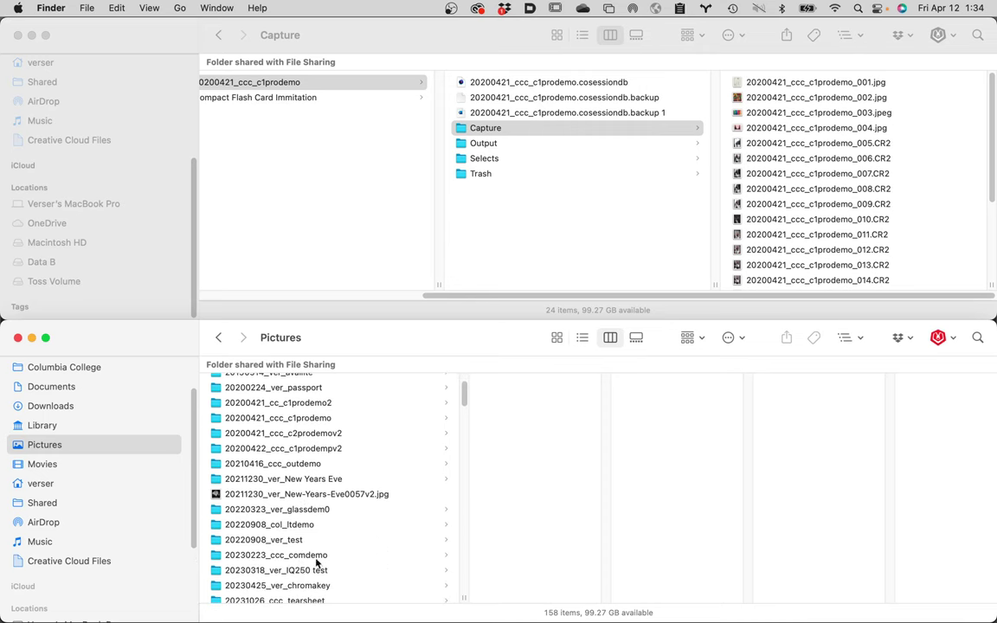
{"action": "scroll", "coordinate": [284, 500], "scroll_direction": "down", "scroll_amount": 5}
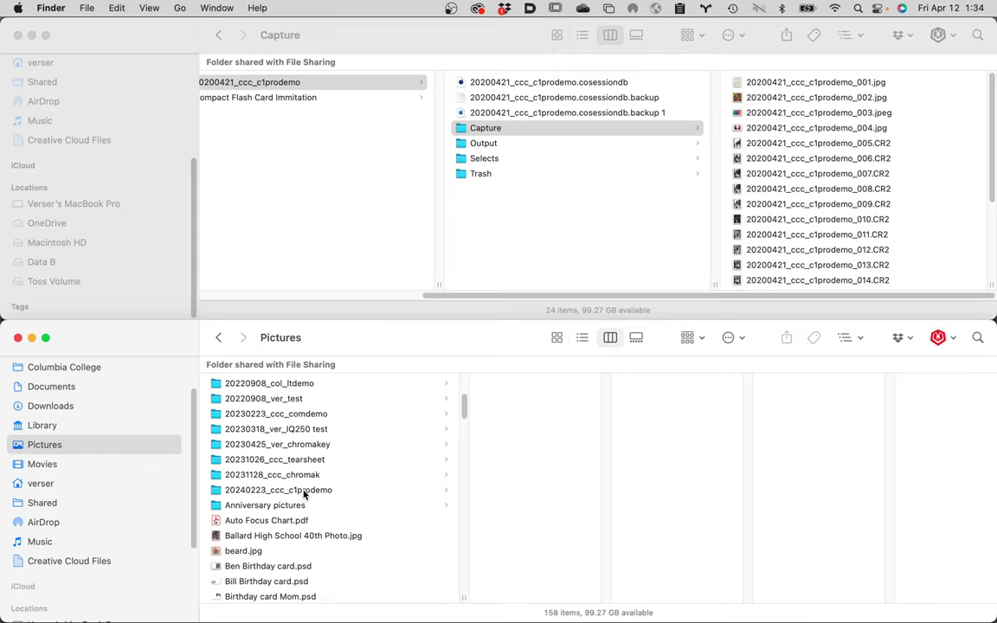
{"action": "left_click", "coordinate": [305, 492]}
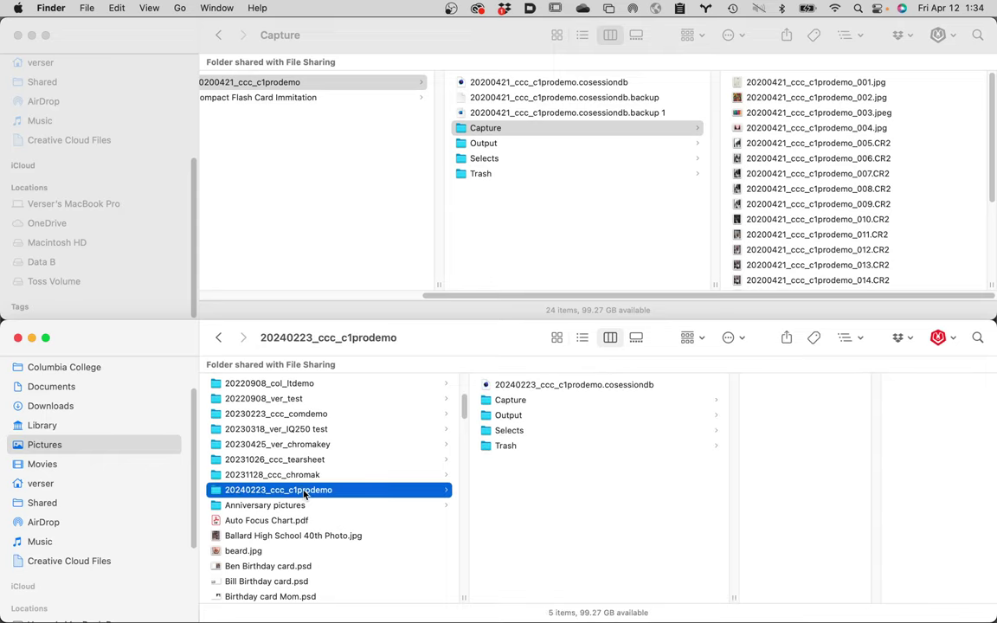
{"action": "scroll", "coordinate": [331, 491], "scroll_direction": "up", "scroll_amount": 8}
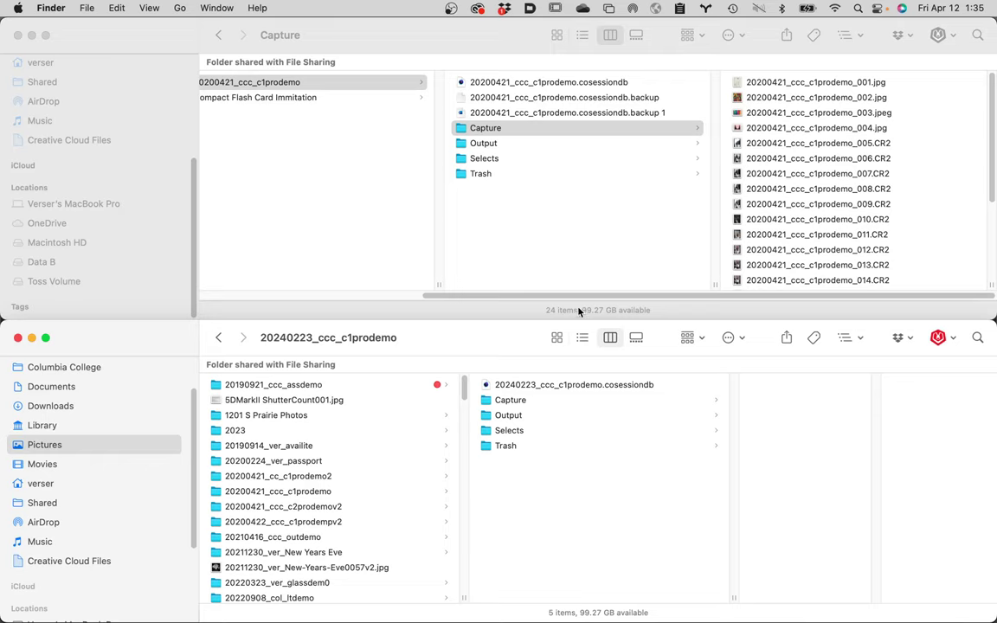
- Try the list, icon and gallery views in the lower Finder window and return it to column view
{"action": "left_click", "coordinate": [702, 339]}
{"action": "left_click", "coordinate": [661, 339]}
{"action": "left_click", "coordinate": [610, 339]}
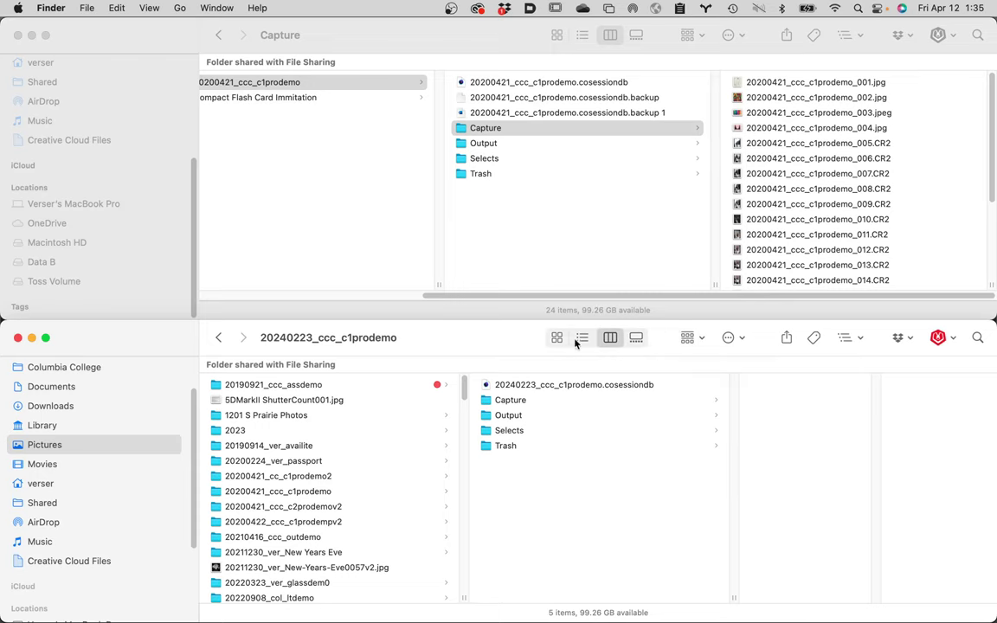
{"action": "left_click", "coordinate": [582, 339]}
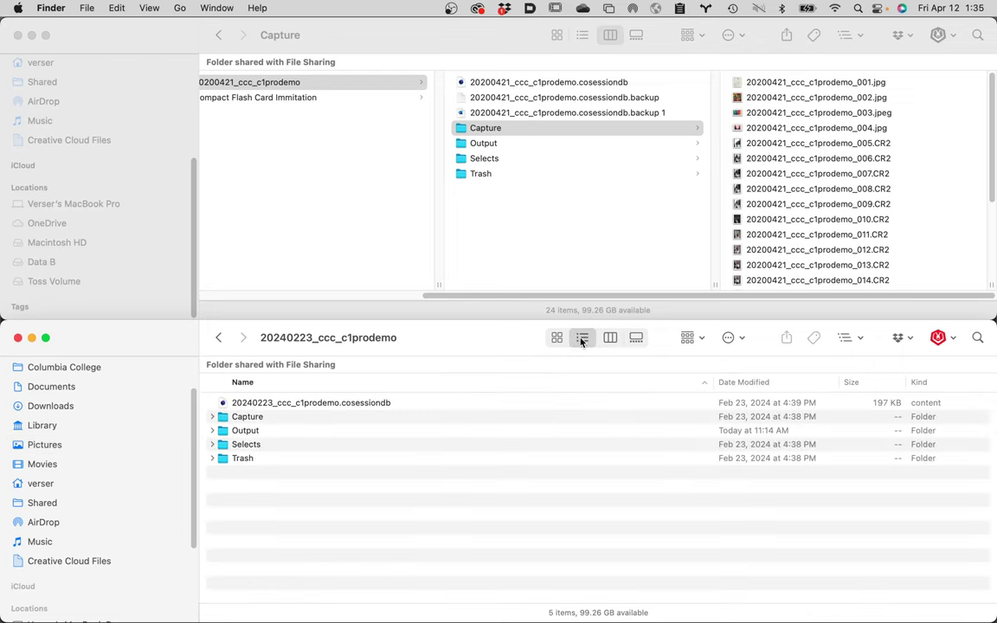
{"action": "left_click", "coordinate": [557, 337]}
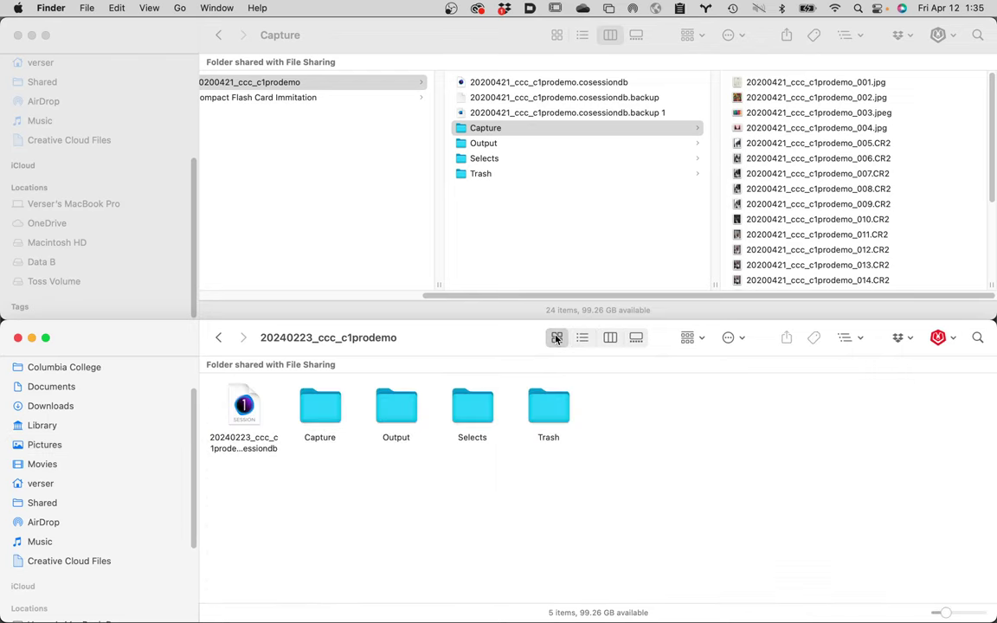
{"action": "left_click", "coordinate": [637, 337]}
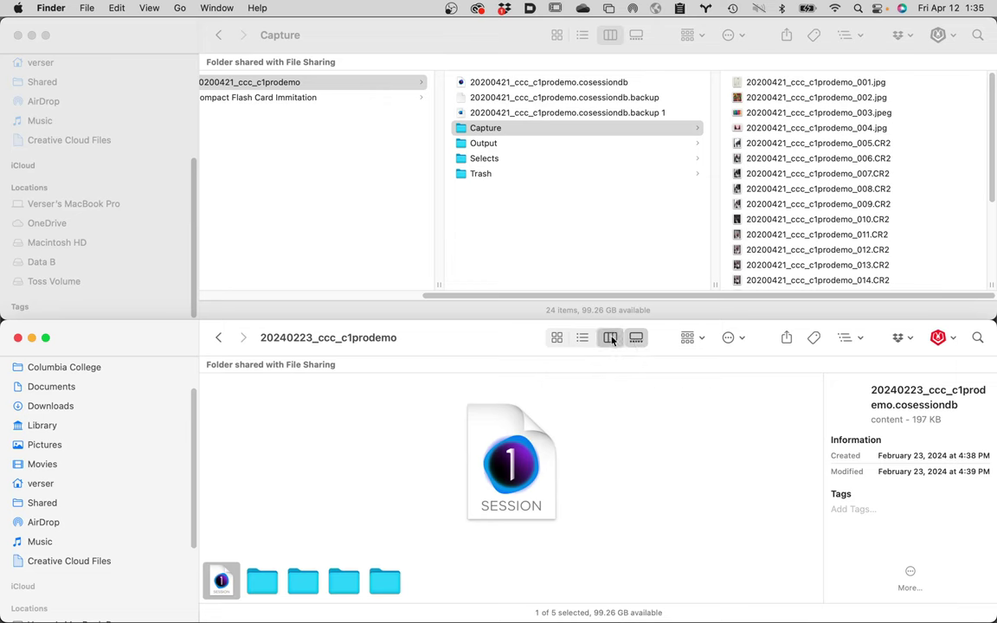
{"action": "left_click", "coordinate": [610, 339]}
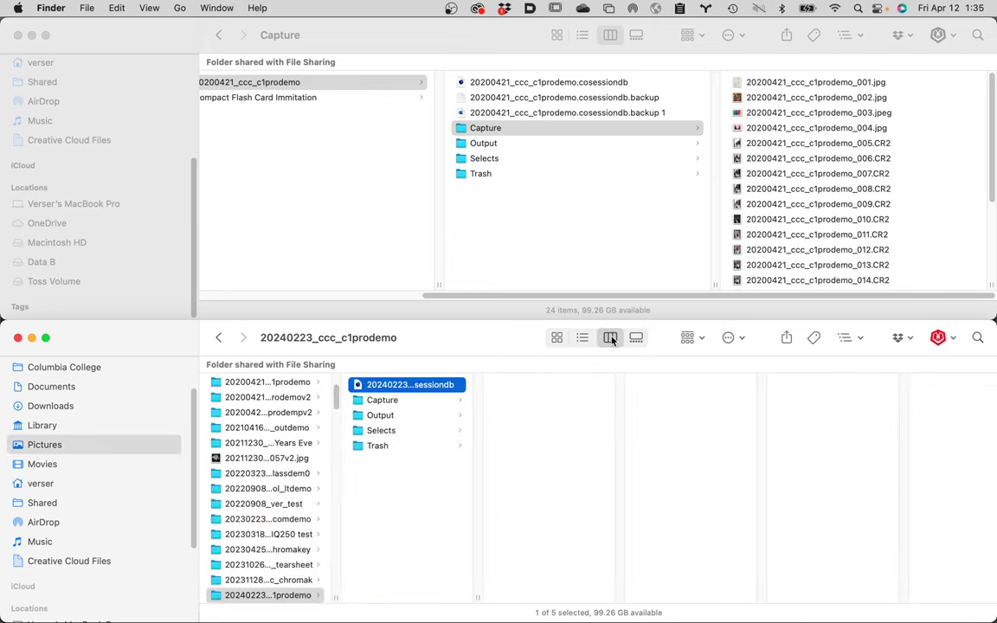
- Group the Pictures folder's items by Date Added and open the Capture folder inside 20200421_cc_c1prodemo2
{"action": "left_click", "coordinate": [702, 339]}
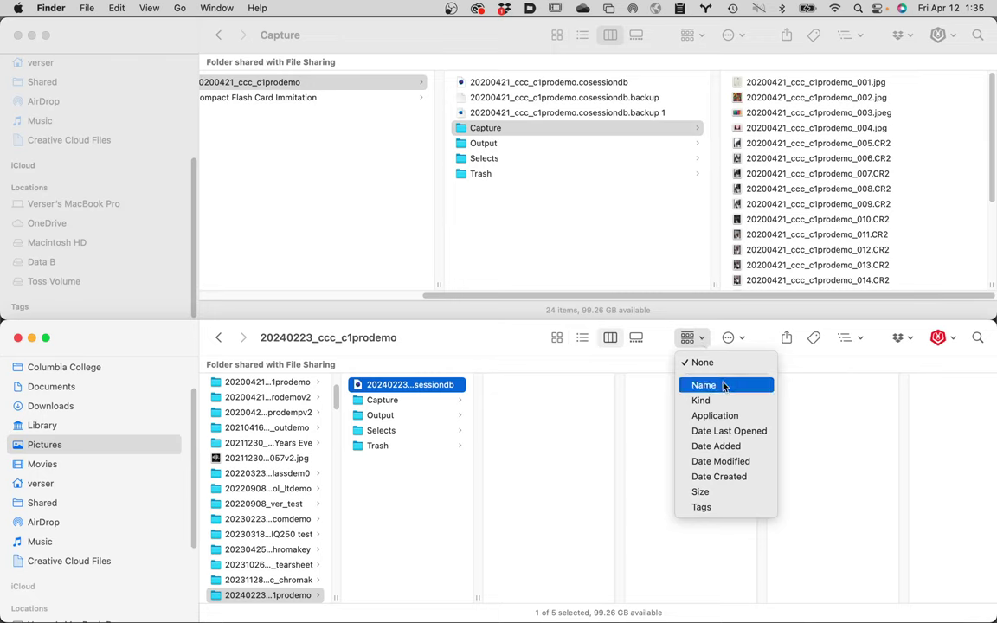
{"action": "left_click", "coordinate": [753, 447]}
{"action": "left_click", "coordinate": [276, 404]}
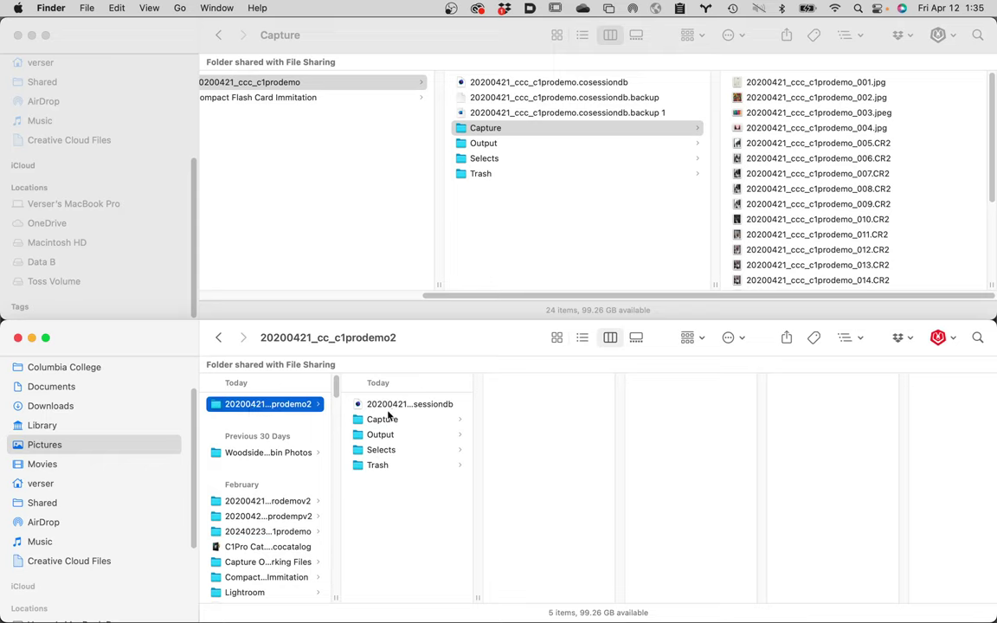
{"action": "left_click", "coordinate": [390, 422]}
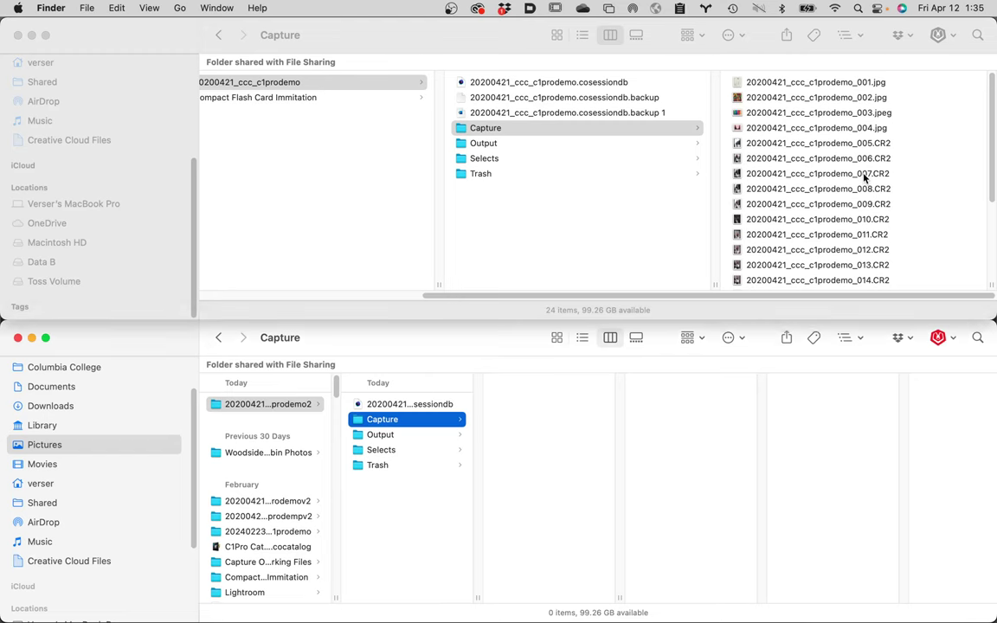
- Copy all images from the 20200421_ccc_c1prodemo Capture folder into the Capture folder of 20200421_cc_c1prodemo2
{"action": "left_click", "coordinate": [776, 155]}
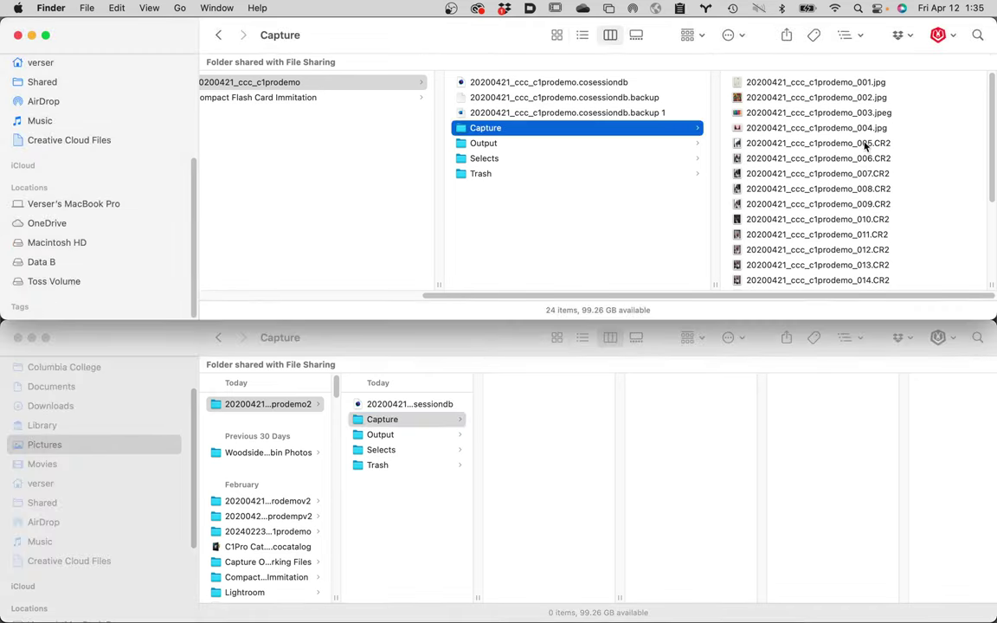
{"action": "left_click", "coordinate": [828, 115]}
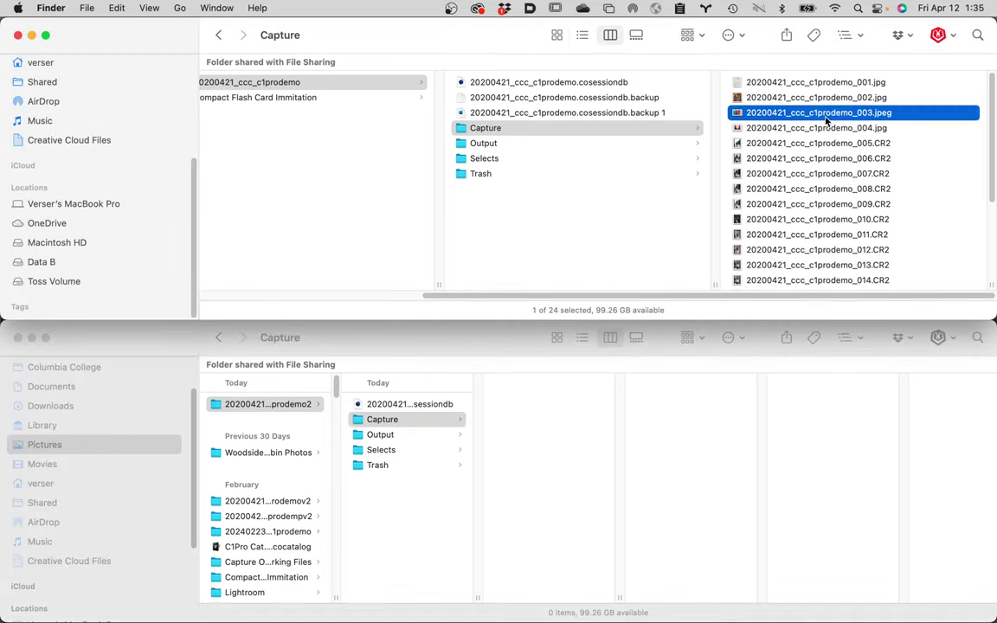
{"action": "key", "text": "super+a"}
{"action": "left_click_drag", "start_coordinate": [742, 160], "coordinate": [520, 442]}
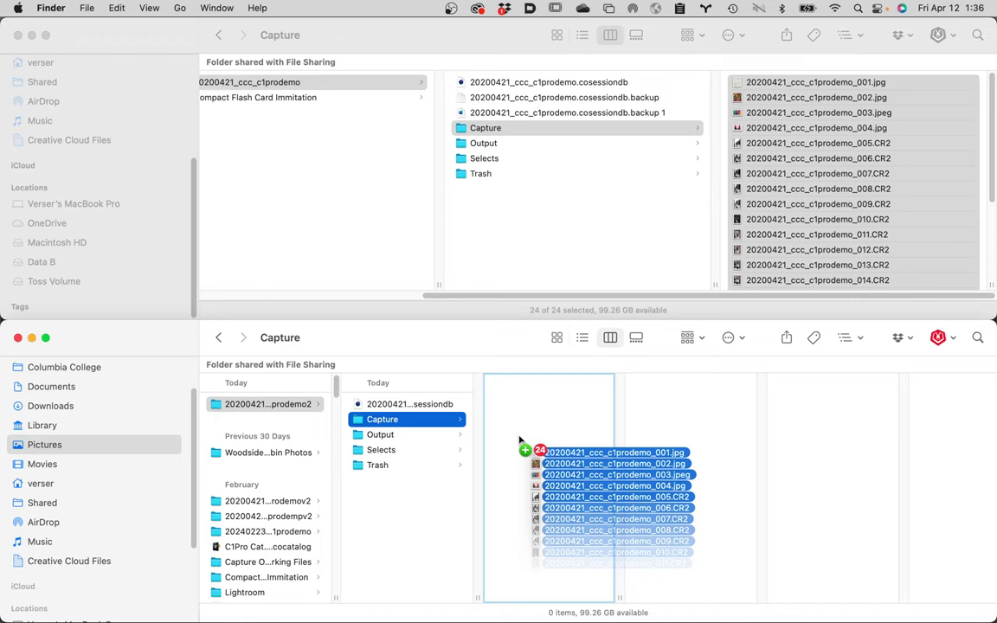
{"action": "left_click_drag", "start_coordinate": [519, 441], "coordinate": [519, 442]}
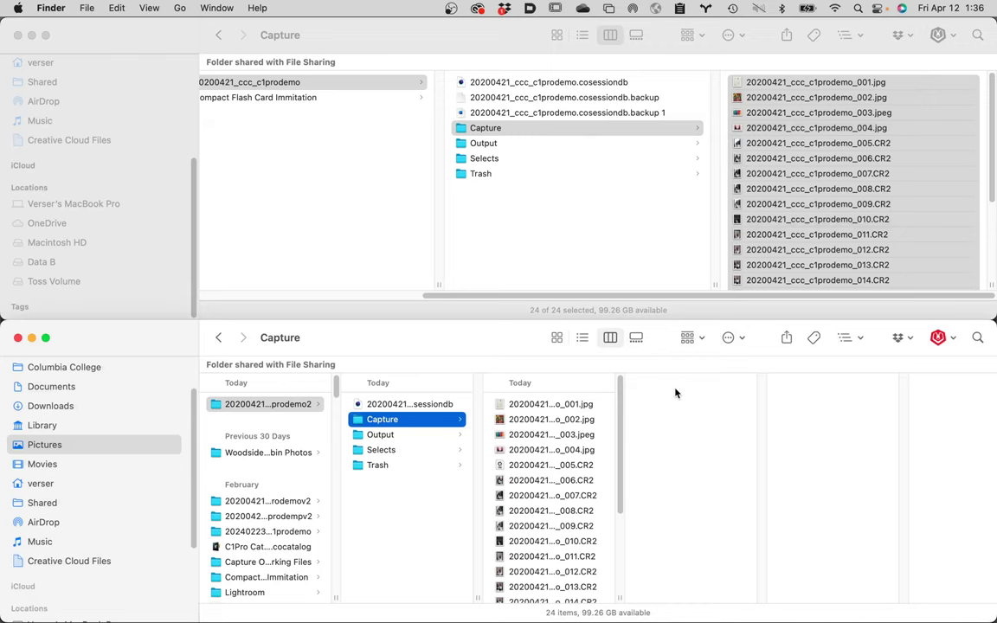
- Switch back to Capture One and show the images in the new session's Capture Folder
{"action": "mouse_move", "coordinate": [519, 616]}
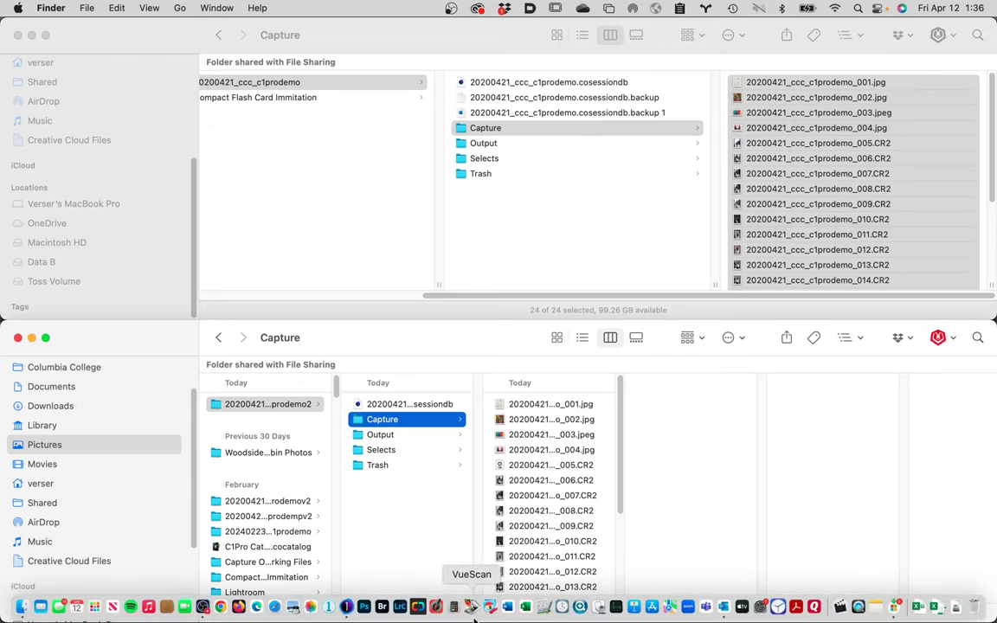
{"action": "left_click", "coordinate": [346, 607]}
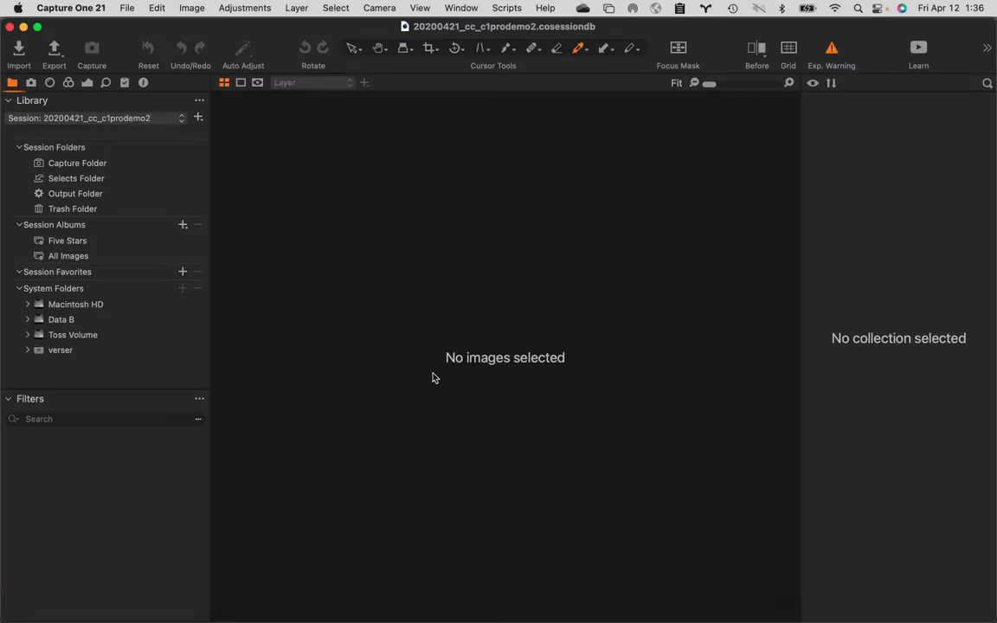
{"action": "left_click", "coordinate": [82, 167]}
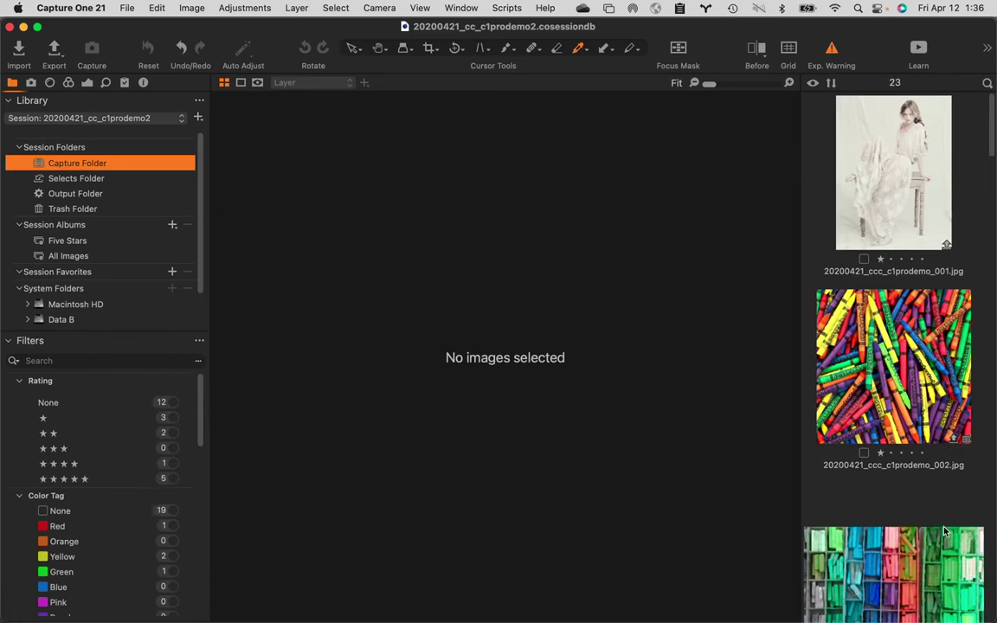
- Switch to the session 20200421_ccc_c1prodemo stored in Capture One Pro Working Files and browse its first images
{"action": "left_click", "coordinate": [171, 122]}
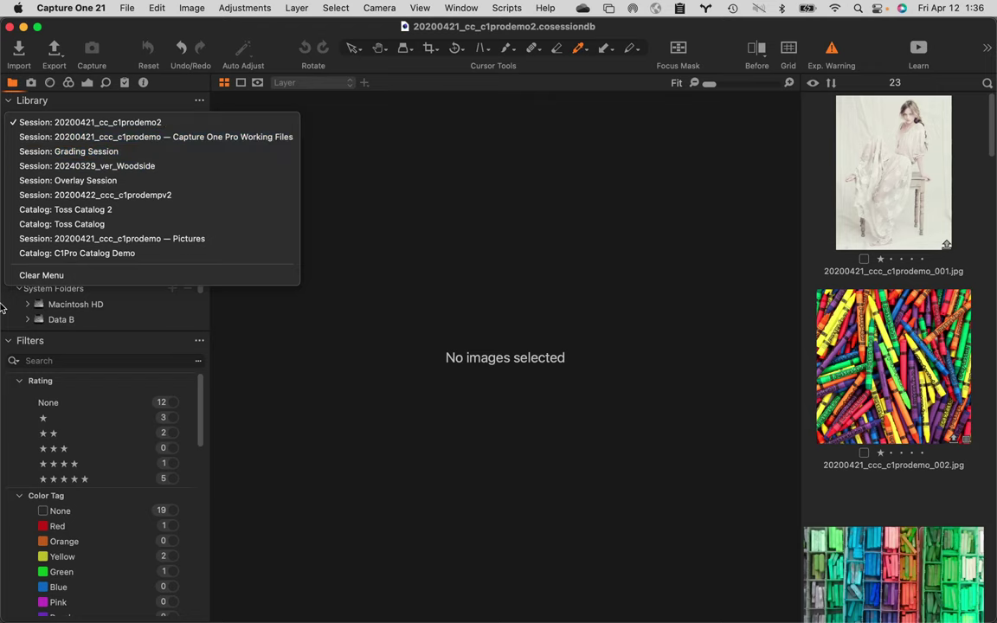
{"action": "left_click", "coordinate": [151, 139]}
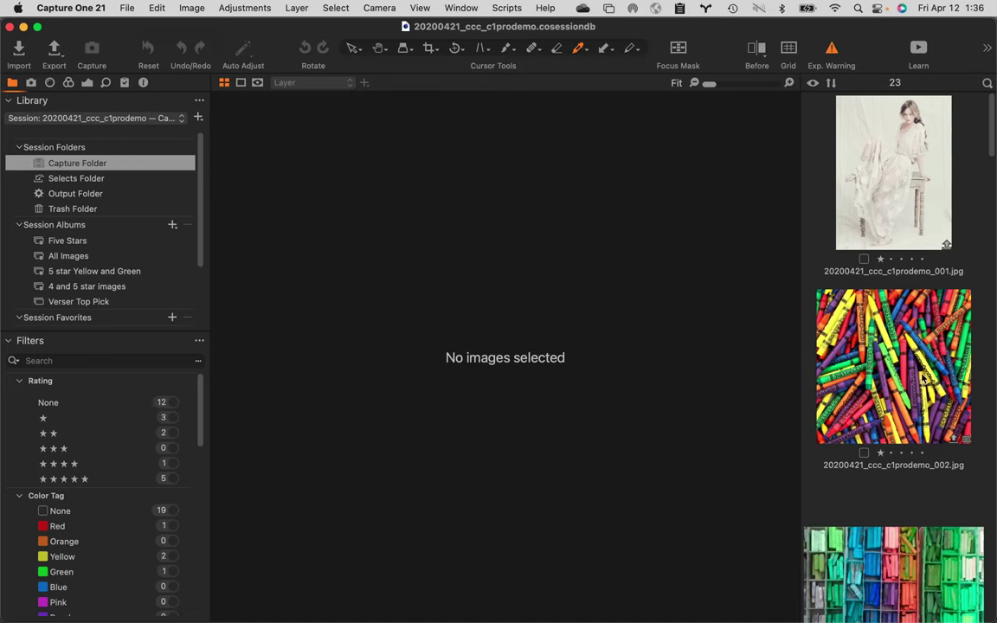
{"action": "scroll", "coordinate": [894, 363], "scroll_direction": "down", "scroll_amount": 1}
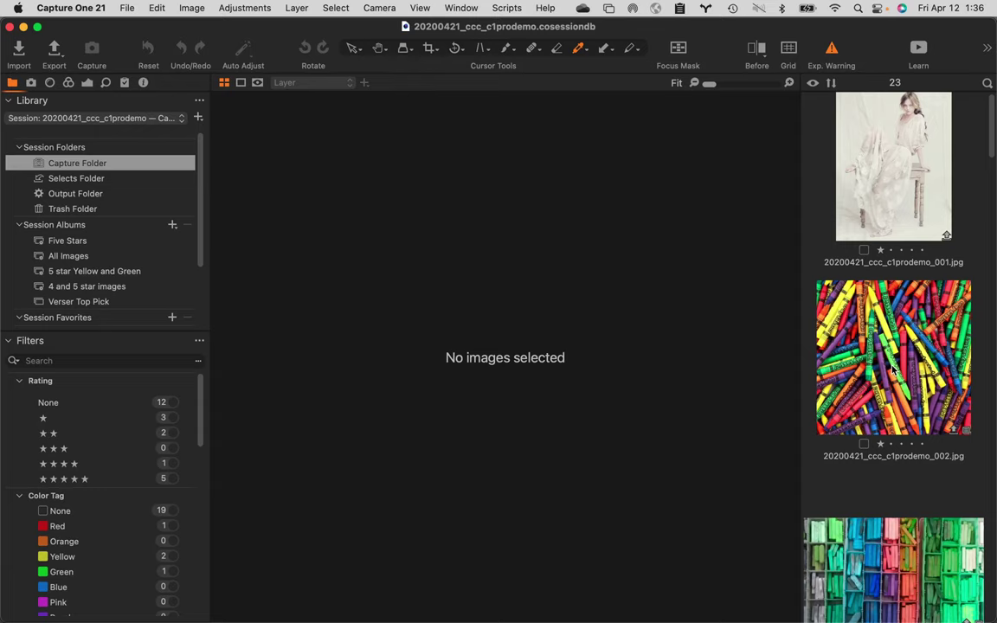
{"action": "scroll", "coordinate": [893, 368], "scroll_direction": "down", "scroll_amount": 1}
{"action": "scroll", "coordinate": [893, 369], "scroll_direction": "down", "scroll_amount": 1}
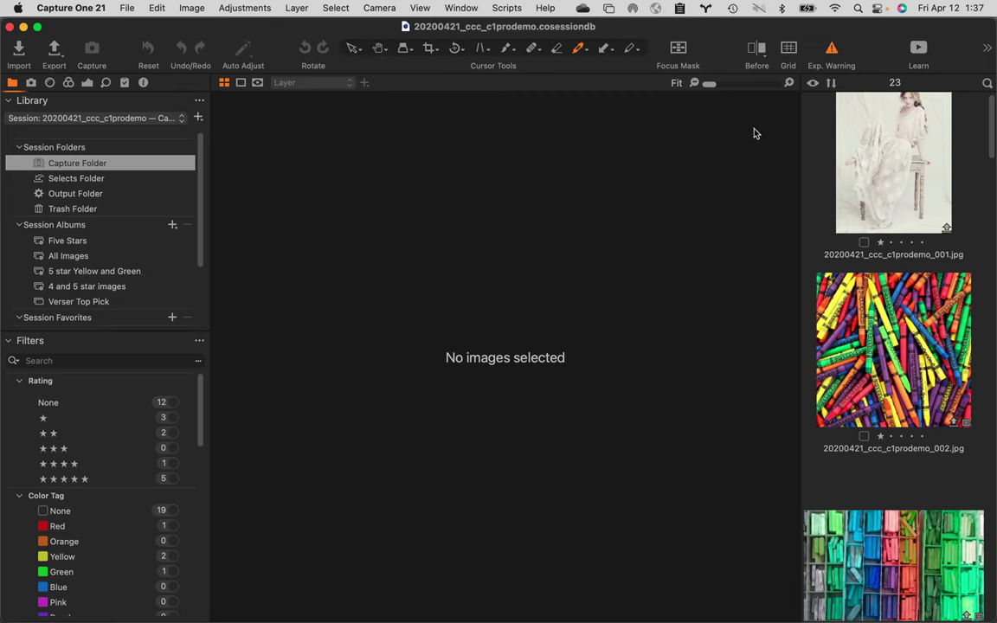
- Examine the criteria available for sorting the browser thumbnails, keeping the sort by name
{"action": "left_click", "coordinate": [830, 84]}
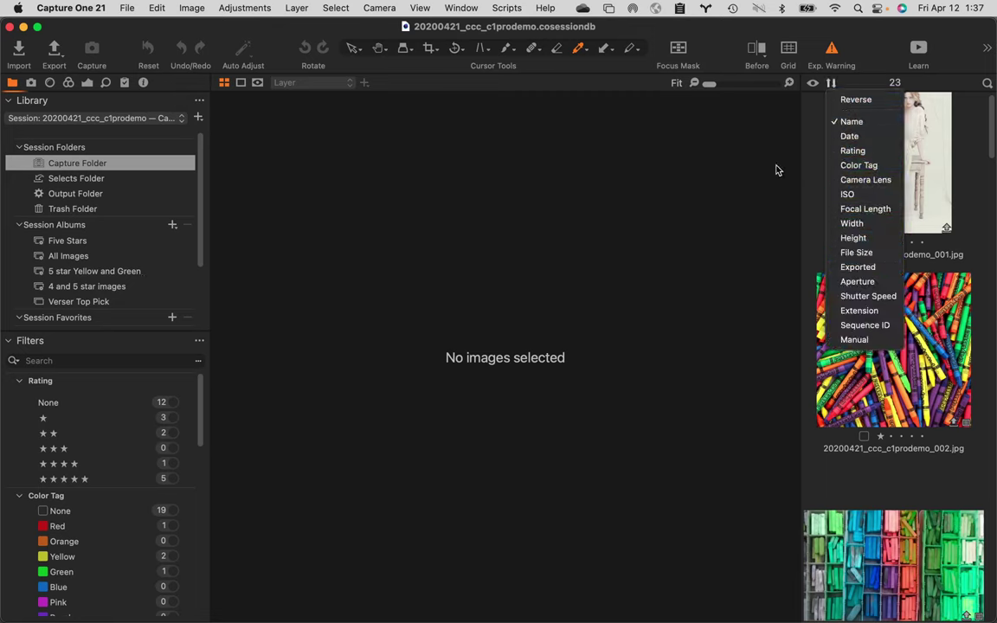
{"action": "left_click", "coordinate": [763, 134]}
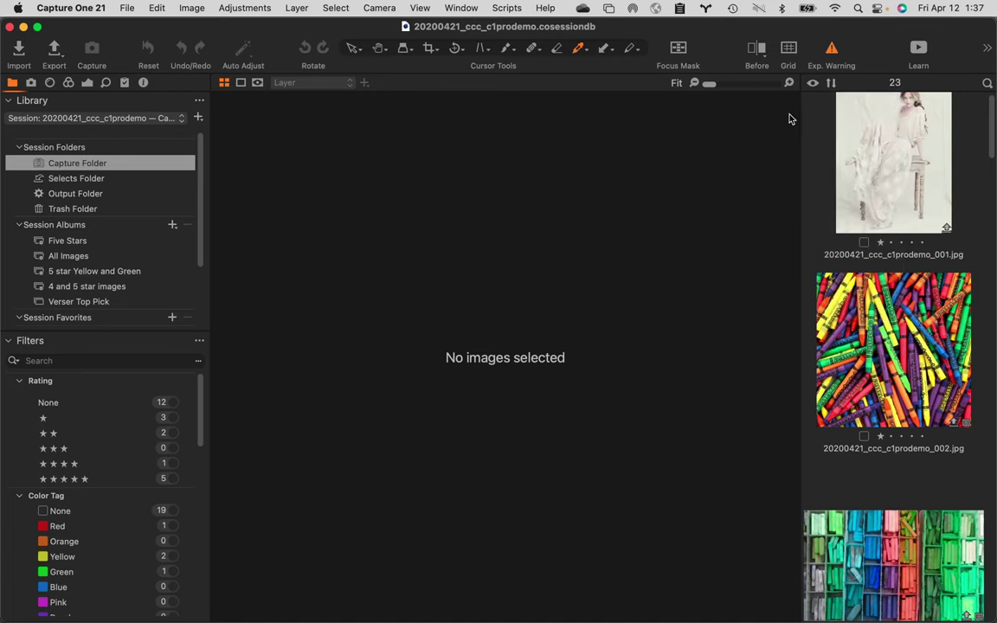
{"action": "scroll", "coordinate": [877, 160], "scroll_direction": "up", "scroll_amount": 1}
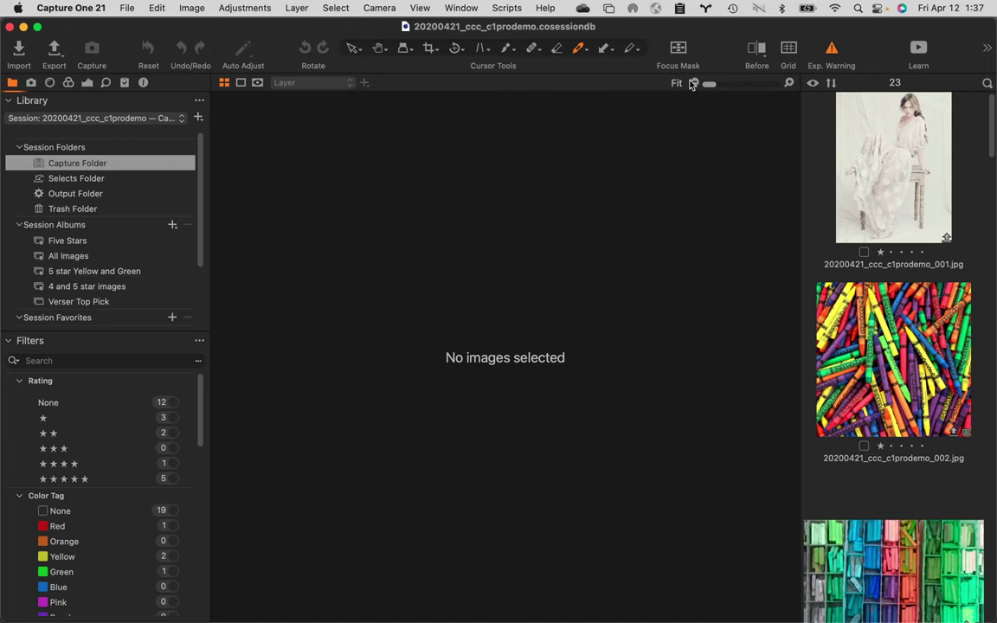
- View image 20200421_ccc_c1prodemo_001.jpg, magnify it to 300% and return it to the fitted size
{"action": "left_click", "coordinate": [844, 164]}
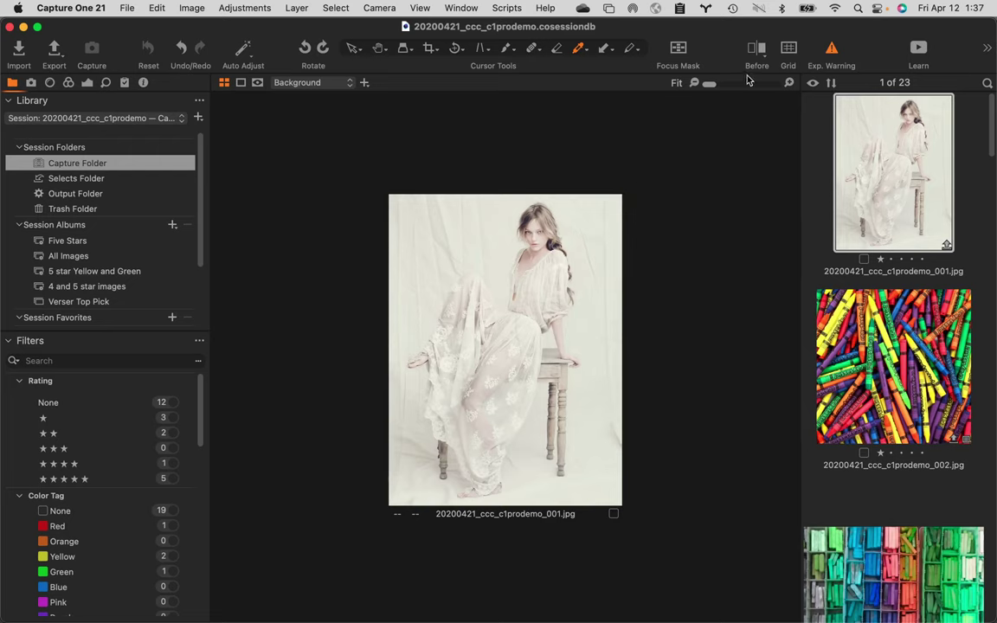
{"action": "left_click_drag", "start_coordinate": [712, 87], "coordinate": [734, 87]}
{"action": "left_click", "coordinate": [789, 83]}
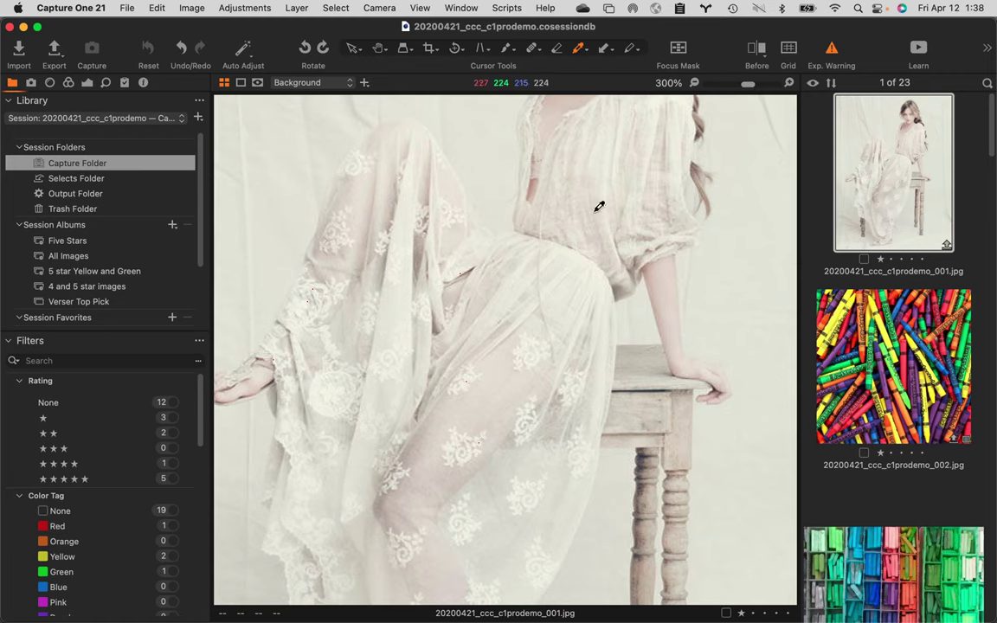
{"action": "left_click_drag", "start_coordinate": [747, 81], "coordinate": [629, 80]}
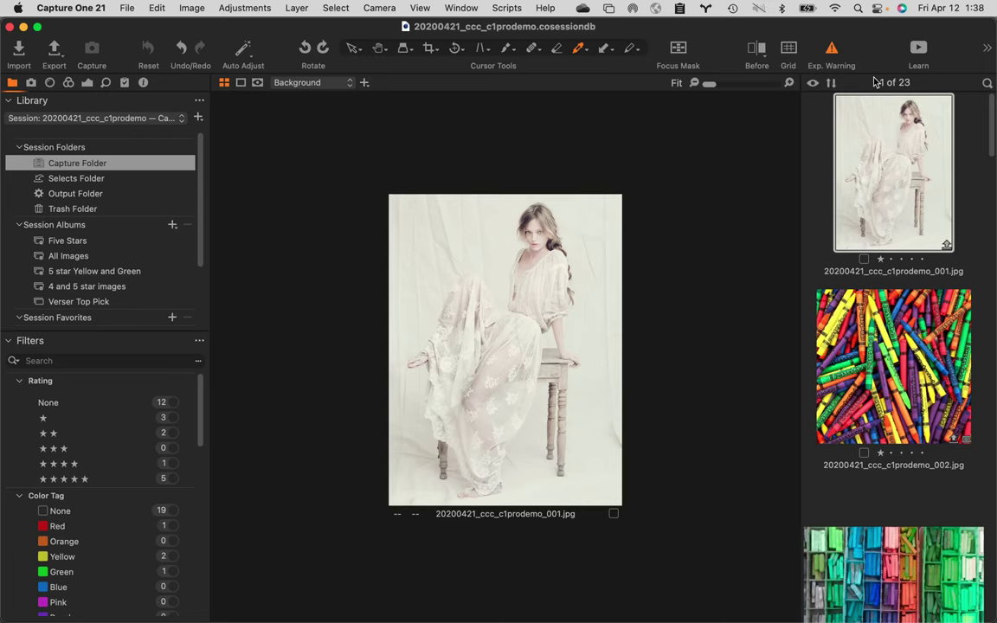
- Look at the thumbnail browser's search field and close it again, keeping all images listed
{"action": "left_click", "coordinate": [987, 84]}
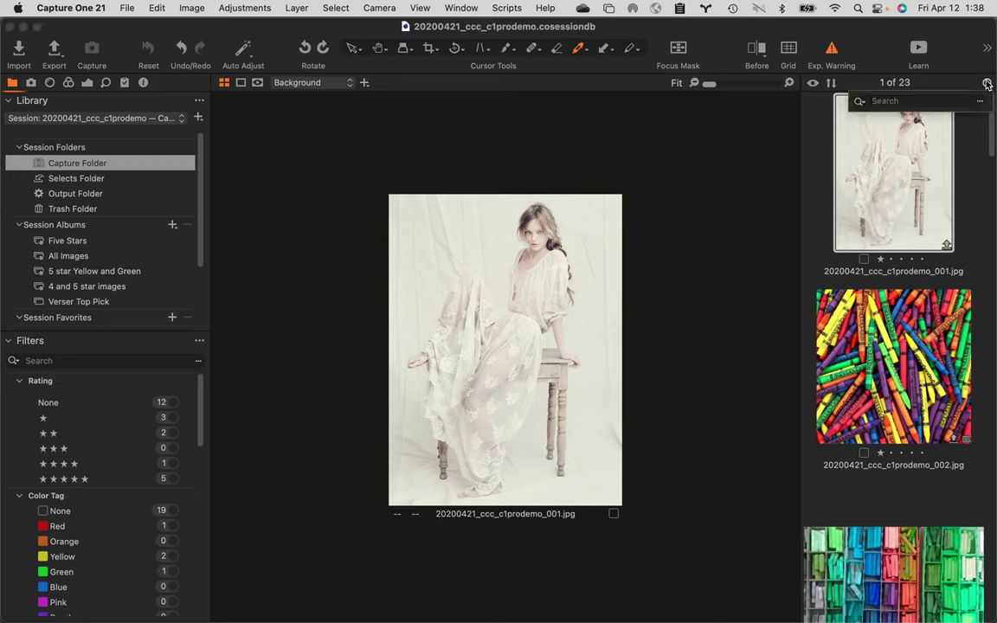
{"action": "left_click", "coordinate": [987, 84]}
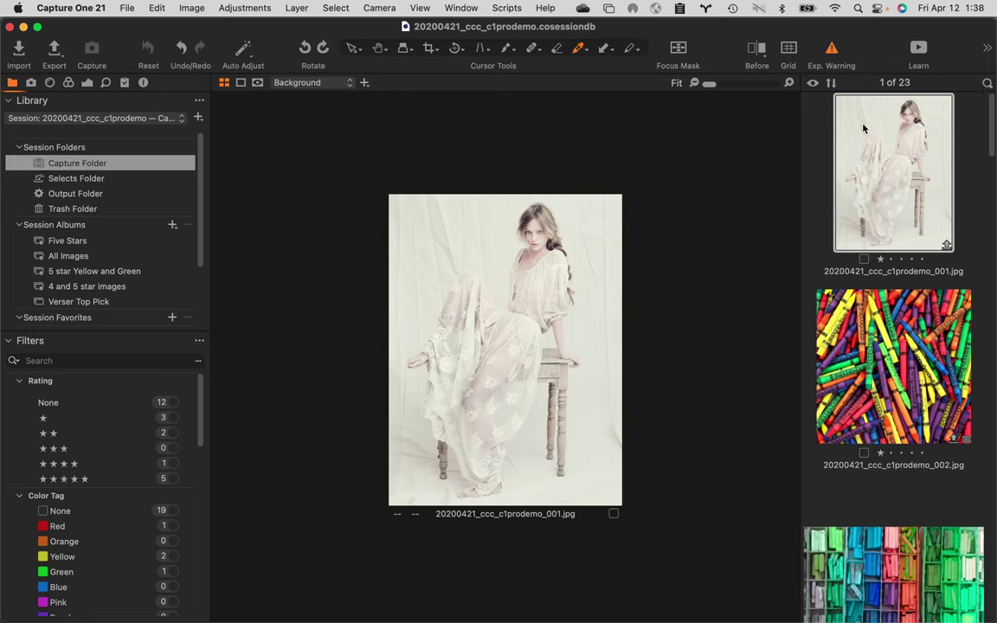
{"action": "left_click", "coordinate": [812, 83]}
{"action": "scroll", "coordinate": [886, 383], "scroll_direction": "down", "scroll_amount": 1}
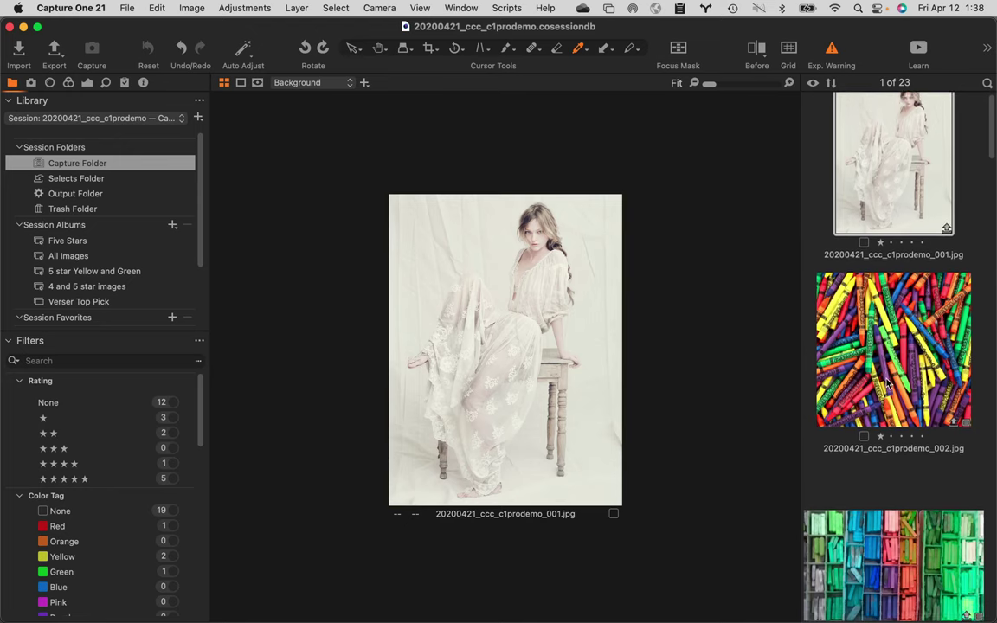
{"action": "scroll", "coordinate": [886, 385], "scroll_direction": "up", "scroll_amount": 1}
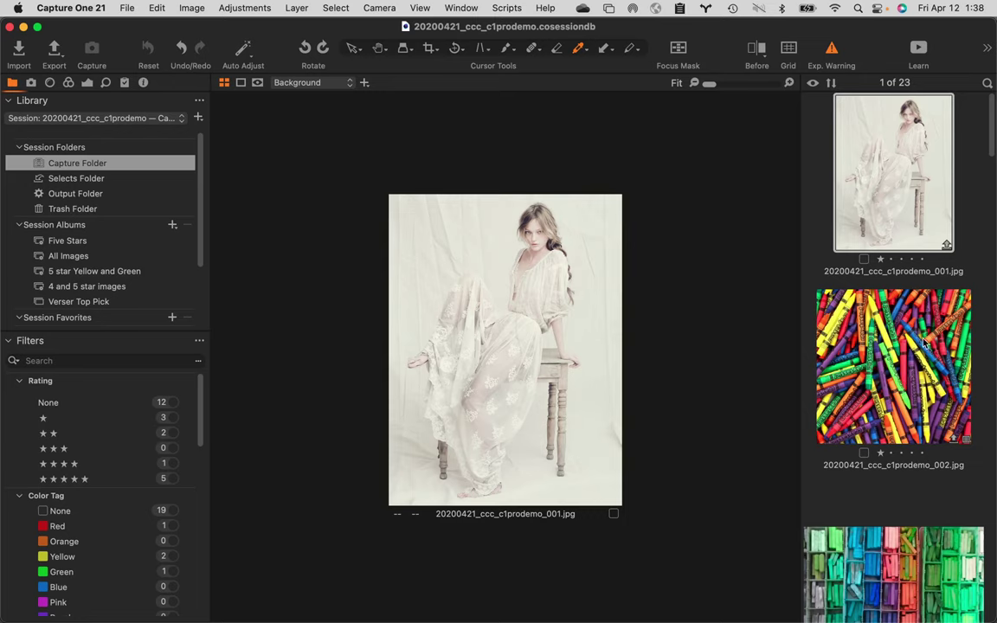
- Narrow the thumbnail browser and view images 005.CR2 through 008.CR2 one after another
{"action": "left_click_drag", "start_coordinate": [798, 295], "coordinate": [860, 289]}
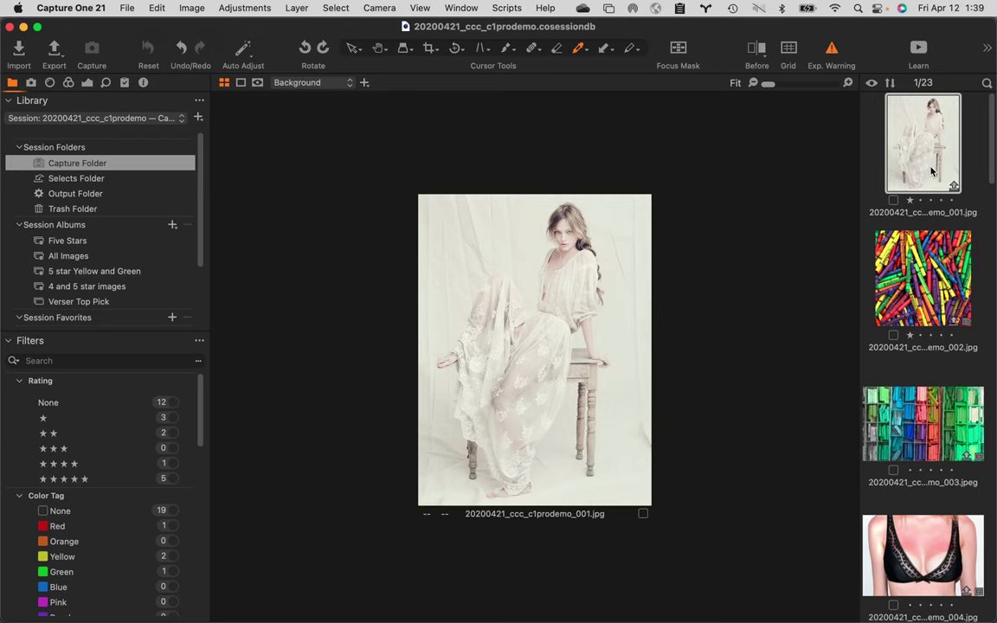
{"action": "left_click_drag", "start_coordinate": [991, 173], "coordinate": [993, 263]}
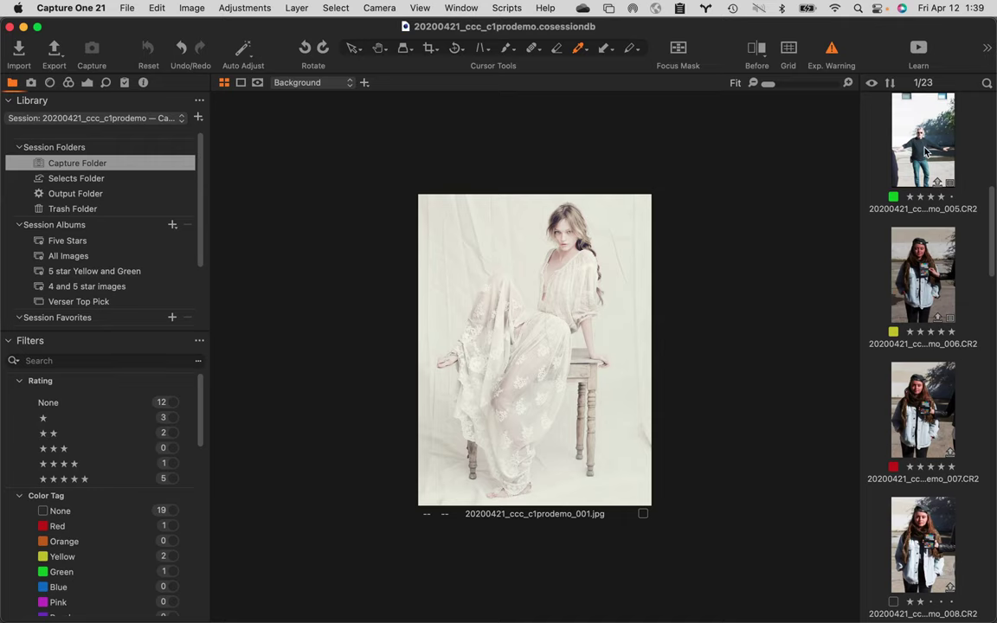
{"action": "left_click", "coordinate": [926, 152]}
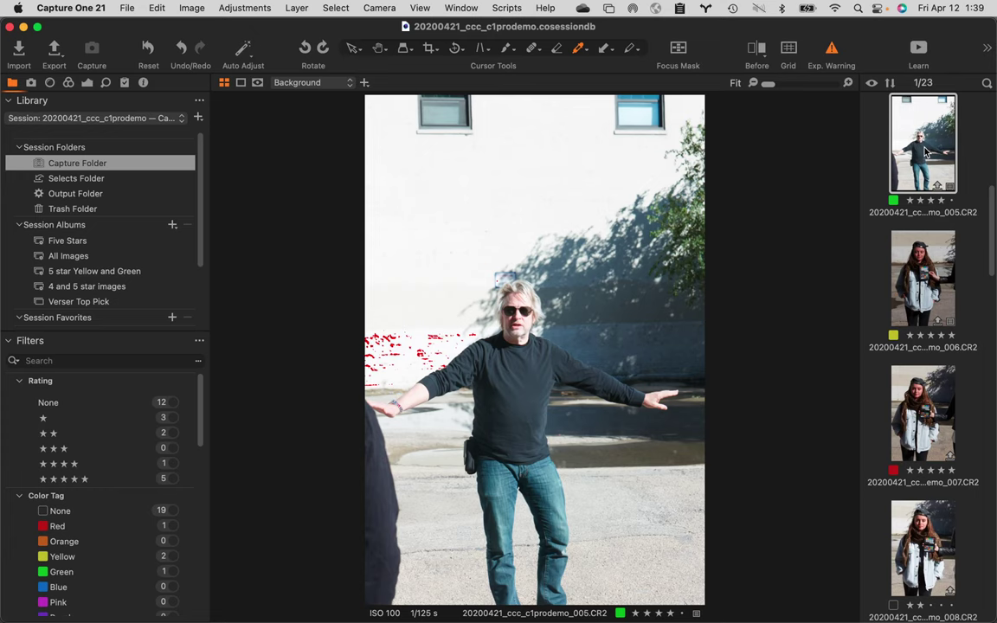
{"action": "key", "text": "Right"}
{"action": "key", "text": "Right"}
{"action": "key", "text": "Right"}
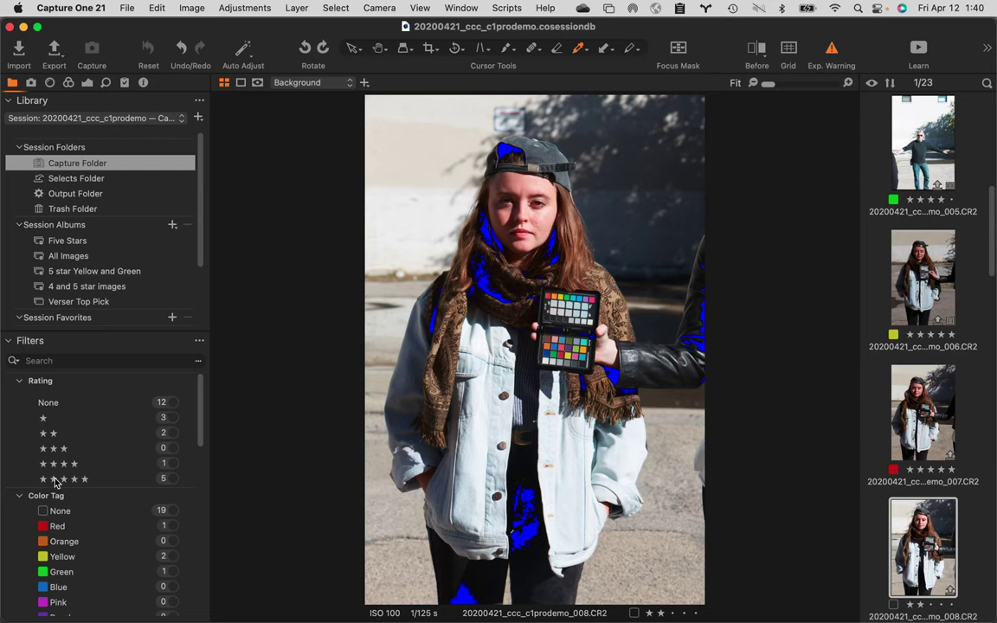
- Filter the Capture Folder to five-star images and select 007.CR2 through 018.IIQ for side-by-side viewing
{"action": "left_click", "coordinate": [172, 479]}
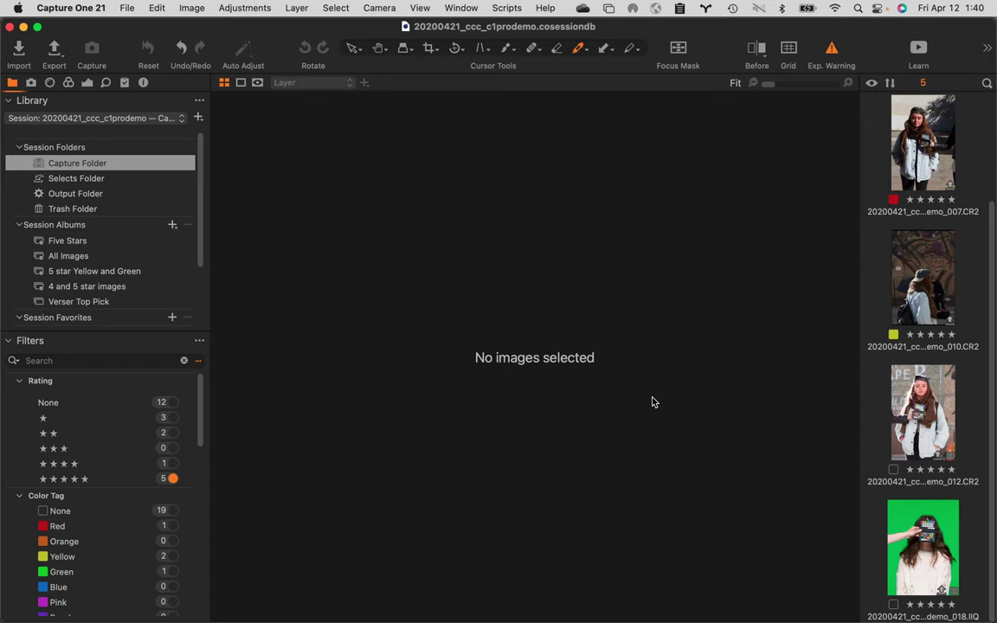
{"action": "left_click", "coordinate": [931, 144]}
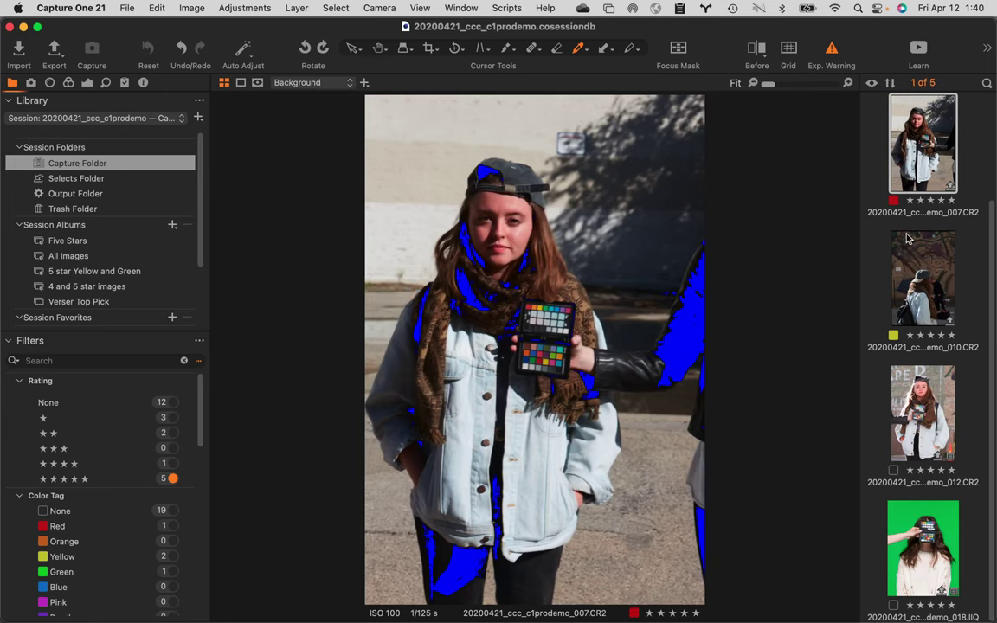
{"action": "left_click", "coordinate": [920, 541], "text": "shift"}
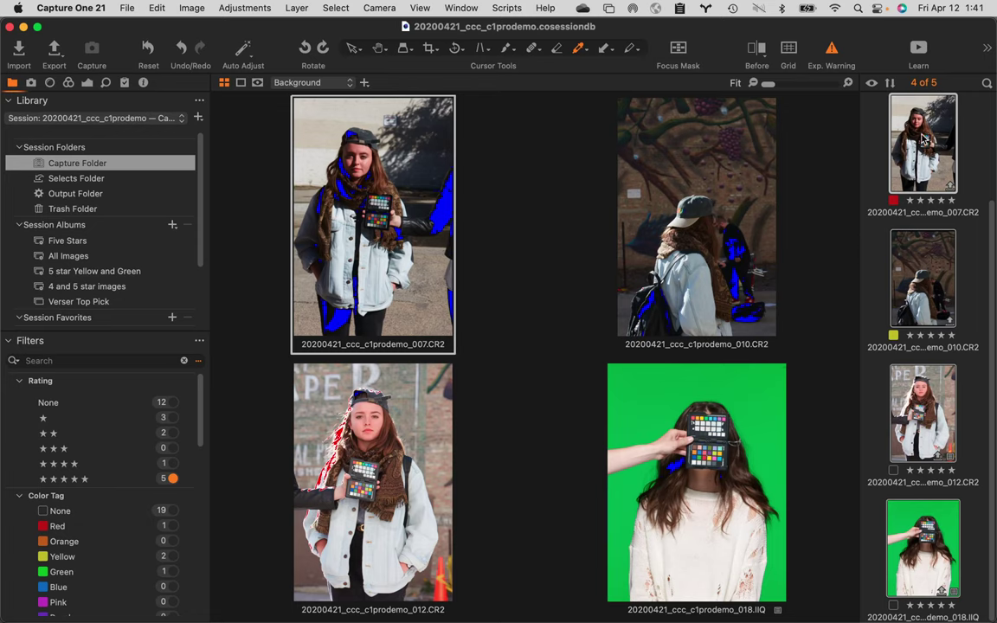
- Change the color tag of image 007.CR2 to Green and look through the filtered thumbnails
{"action": "left_click", "coordinate": [895, 202]}
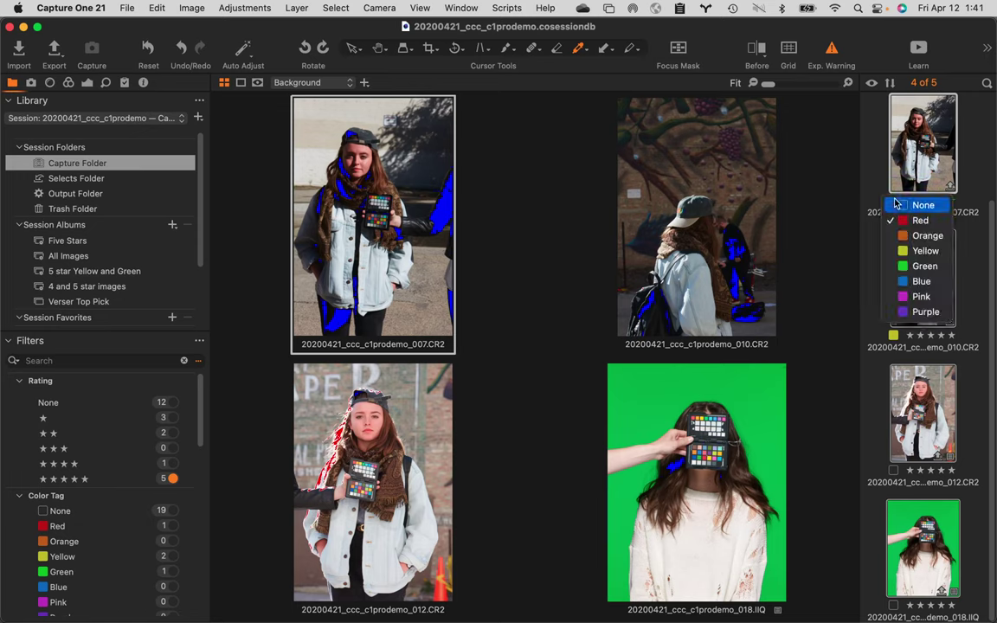
{"action": "left_click", "coordinate": [924, 267]}
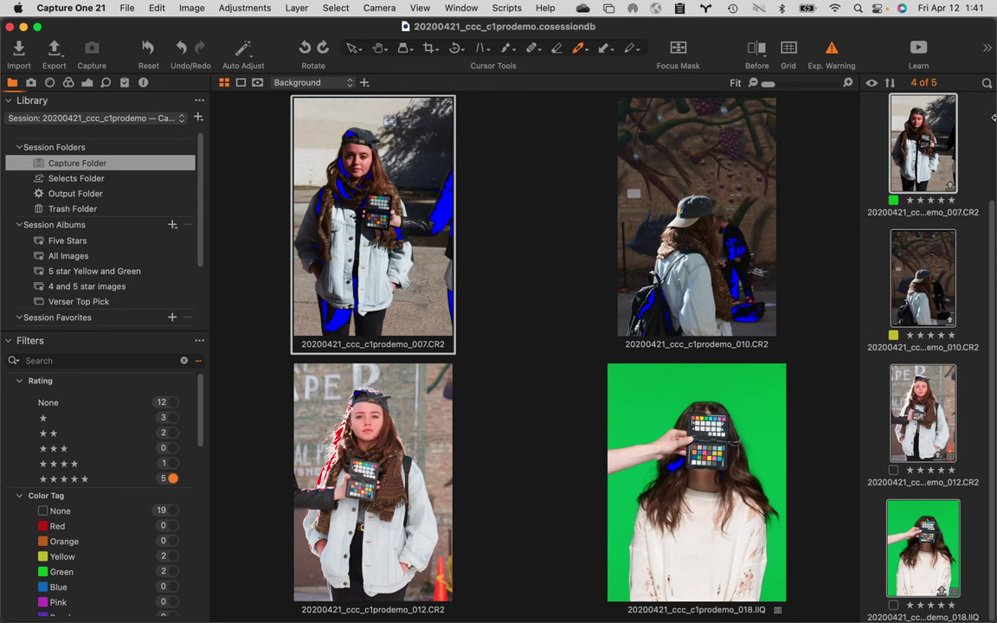
{"action": "scroll", "coordinate": [991, 173], "scroll_direction": "up", "scroll_amount": 2}
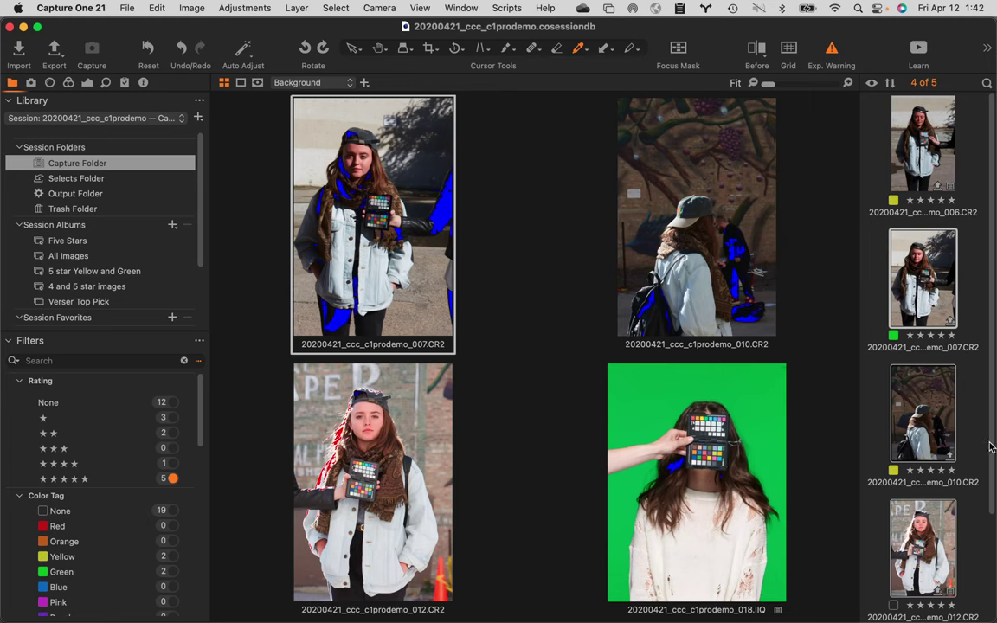
{"action": "left_click_drag", "start_coordinate": [993, 447], "coordinate": [994, 562]}
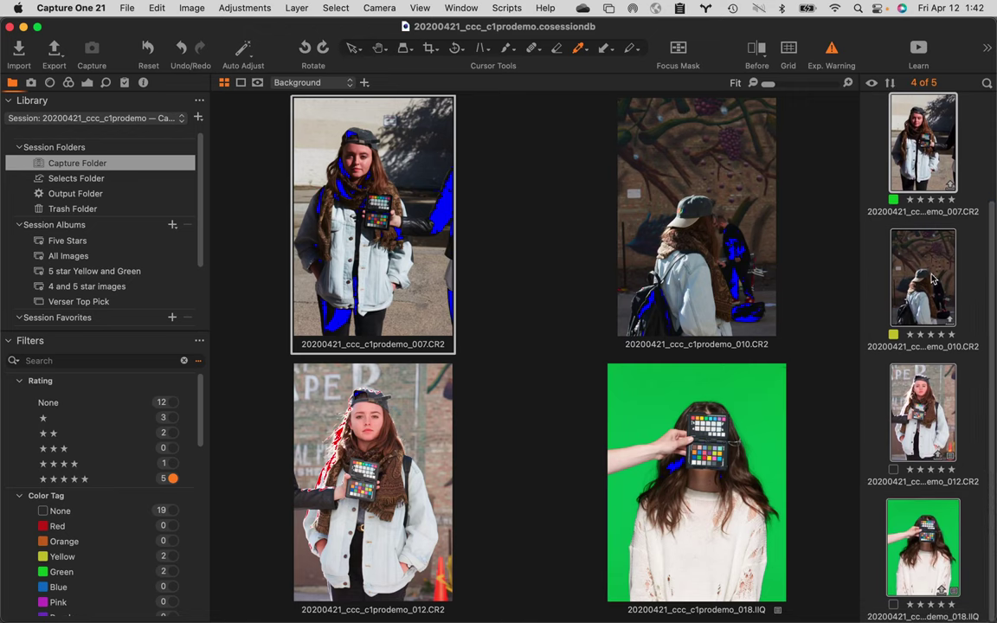
{"action": "scroll", "coordinate": [993, 269], "scroll_direction": "up", "scroll_amount": 3}
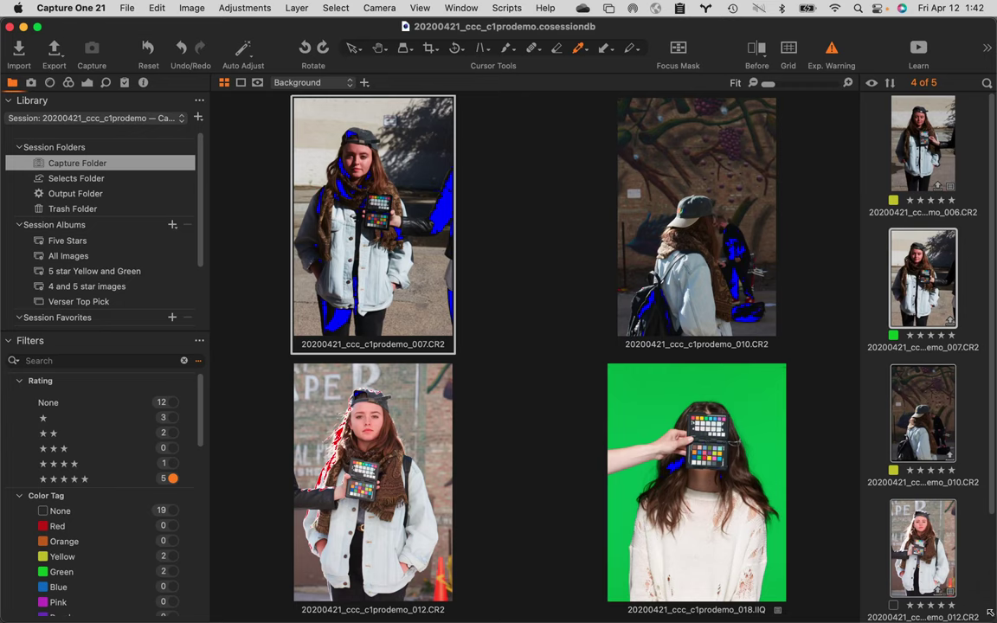
{"action": "scroll", "coordinate": [993, 606], "scroll_direction": "down", "scroll_amount": 3}
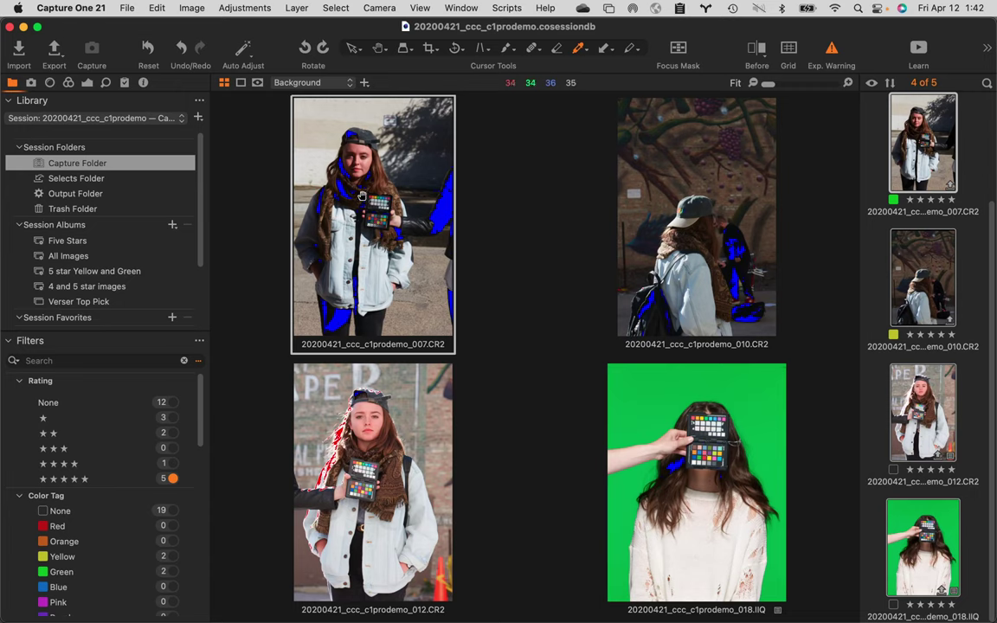
- Inspect the face and the color chart in image 007.CR2 at 100%, returning it to the fitted size after each
{"action": "key", "text": "z"}
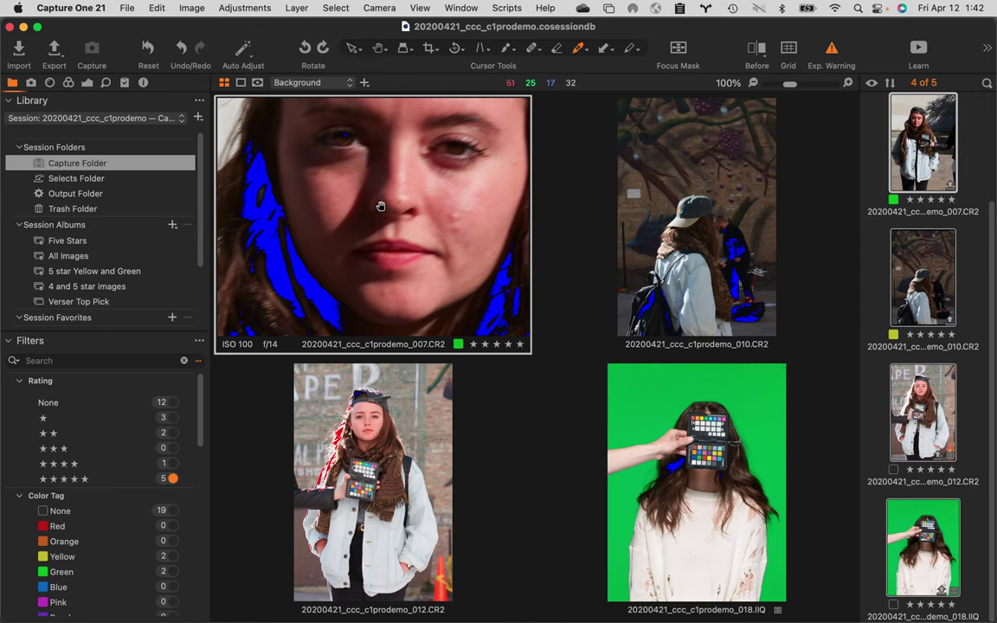
{"action": "key", "text": "z"}
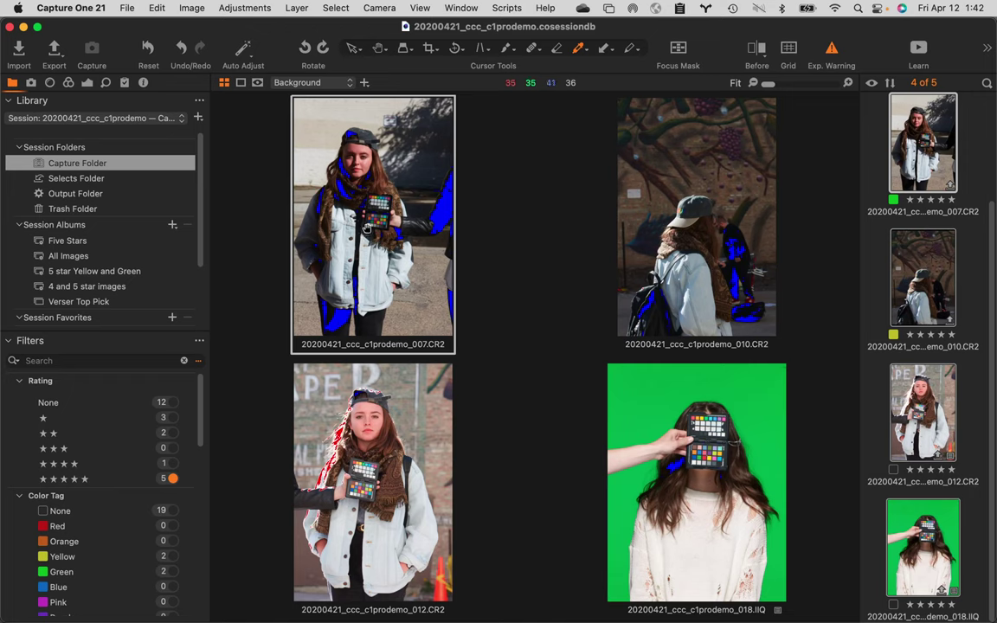
{"action": "left_click", "coordinate": [373, 224]}
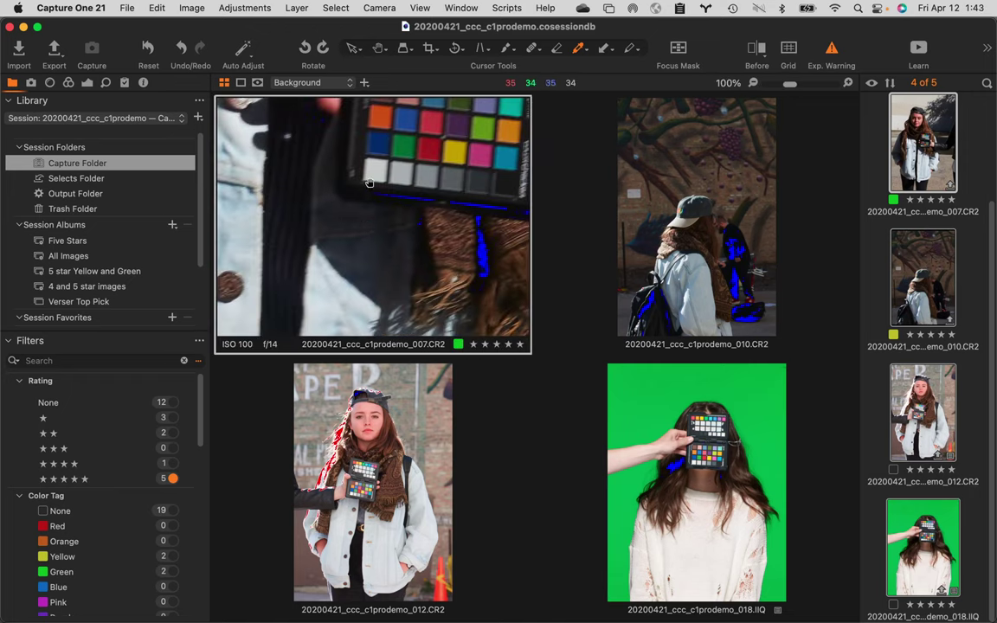
{"action": "left_click_drag", "start_coordinate": [352, 152], "coordinate": [388, 260]}
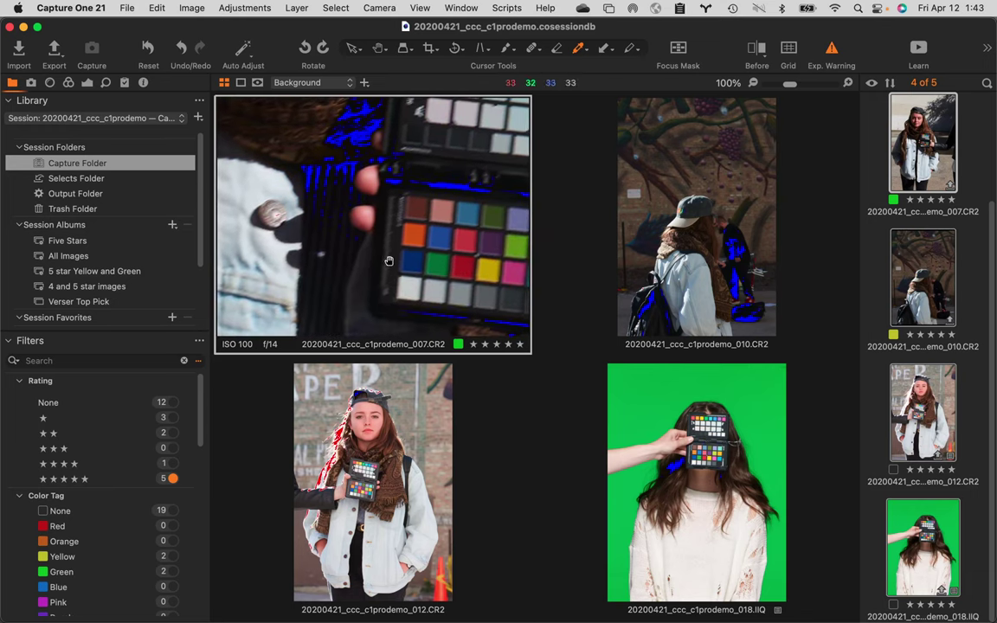
{"action": "left_click_drag", "start_coordinate": [388, 260], "coordinate": [390, 258]}
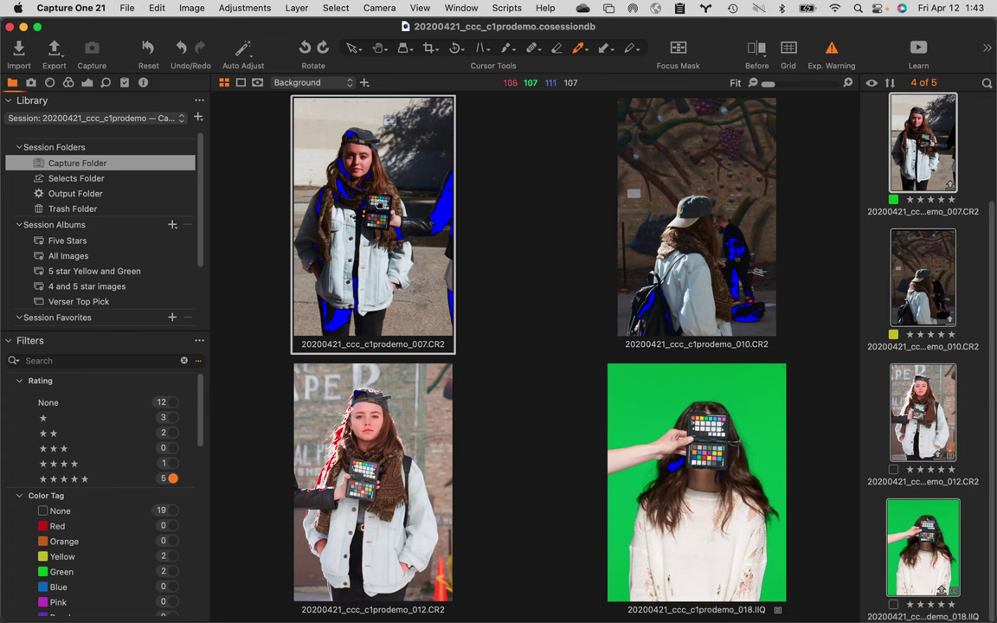
- Compare the four selected images at 100% and at fitted size, leaving them all at 100%
{"action": "key", "text": "super+alt+0"}
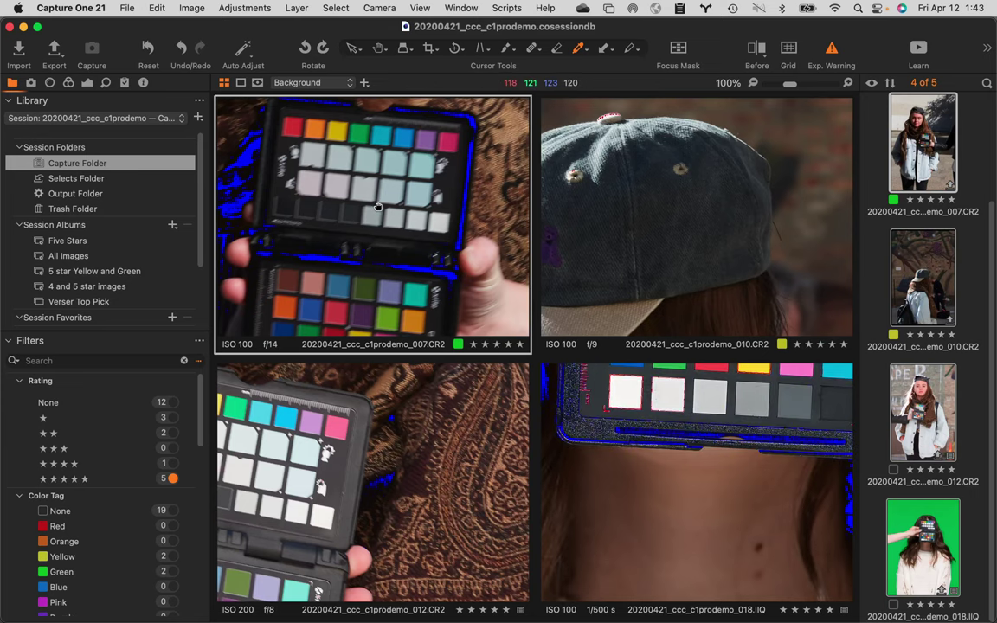
{"action": "key", "text": "super+0"}
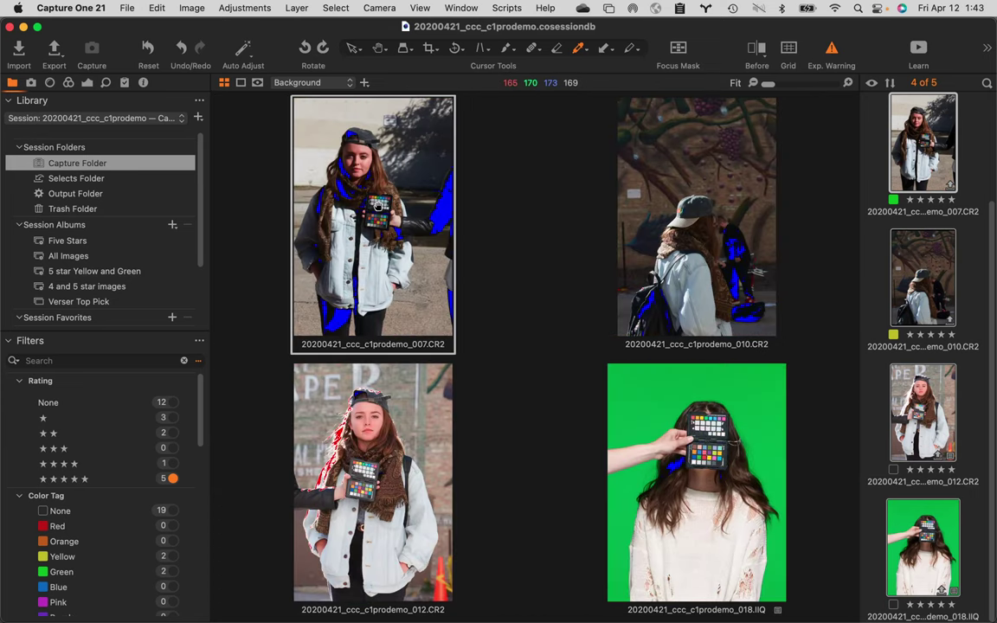
{"action": "key", "text": "super+alt+0"}
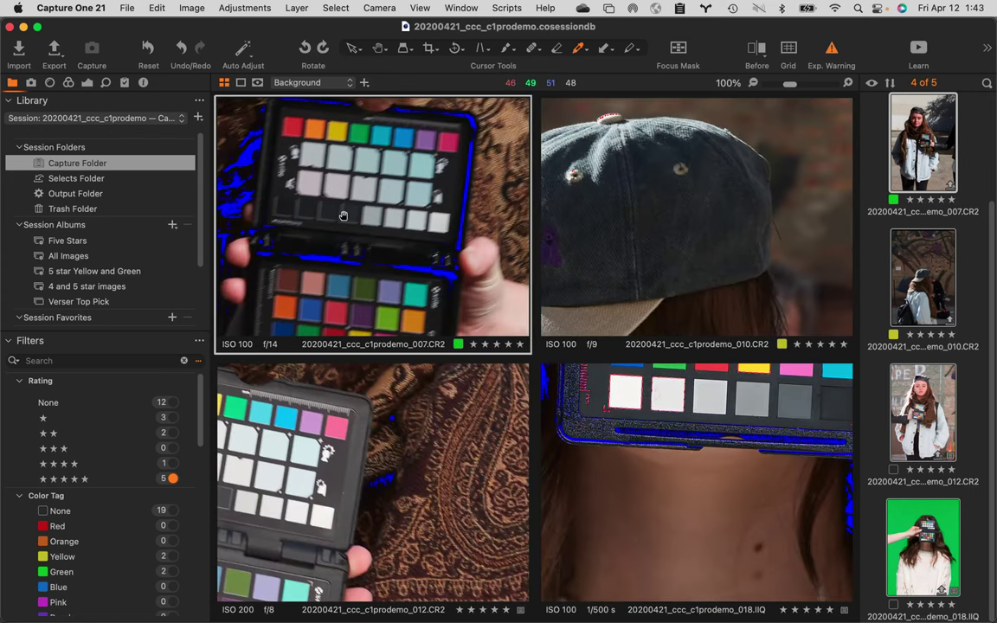
- Pan the four images at 100%, together and individually, to compare their color charts, and return them to the fitted size
{"action": "left_click_drag", "start_coordinate": [370, 217], "coordinate": [398, 261]}
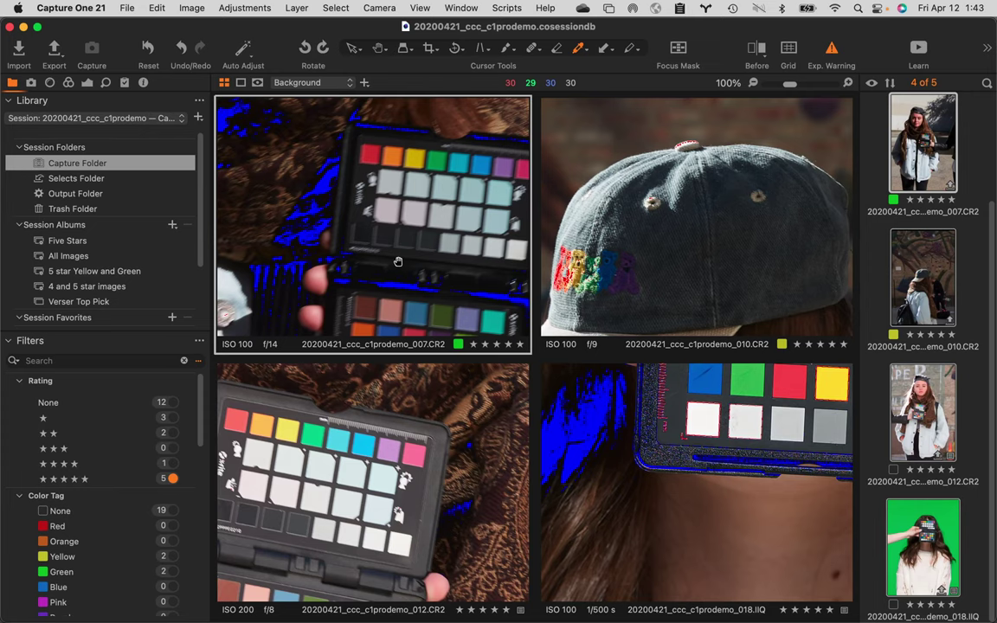
{"action": "left_click_drag", "start_coordinate": [398, 261], "coordinate": [377, 237]}
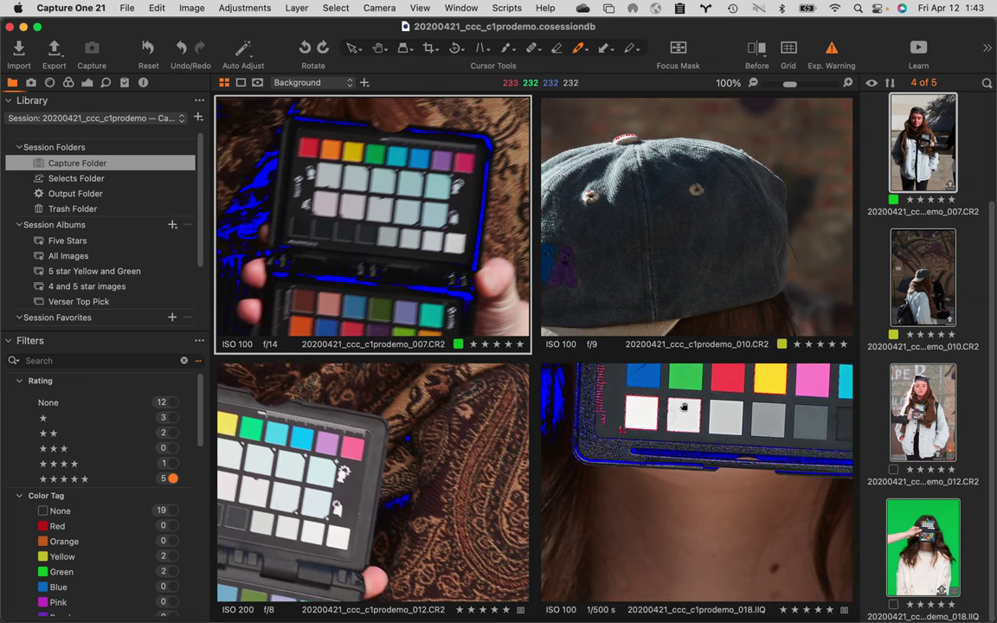
{"action": "left_click", "coordinate": [326, 460]}
{"action": "left_click_drag", "start_coordinate": [326, 460], "coordinate": [438, 443]}
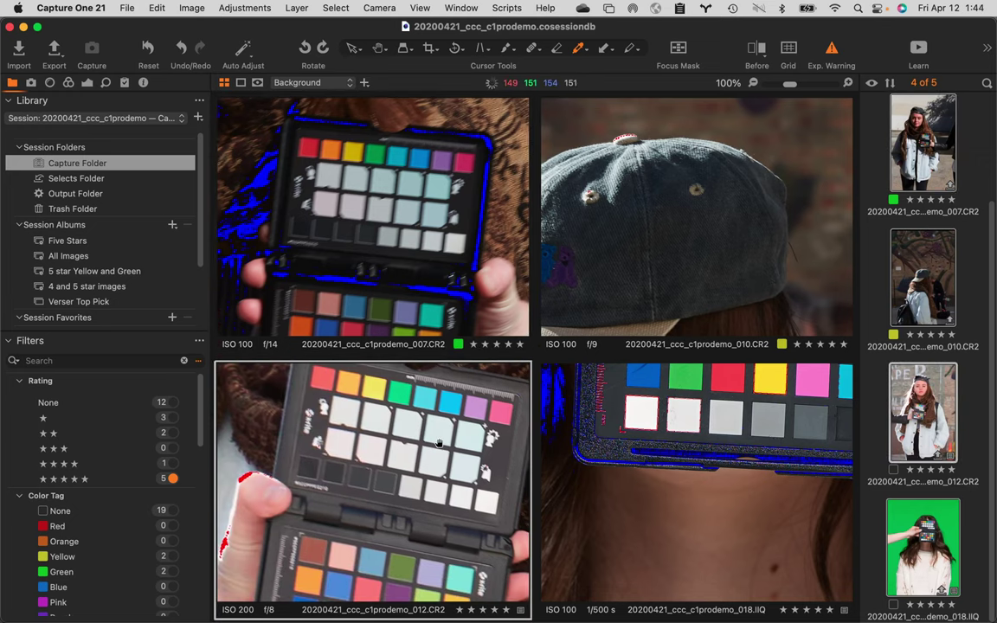
{"action": "left_click_drag", "start_coordinate": [762, 378], "coordinate": [715, 516]}
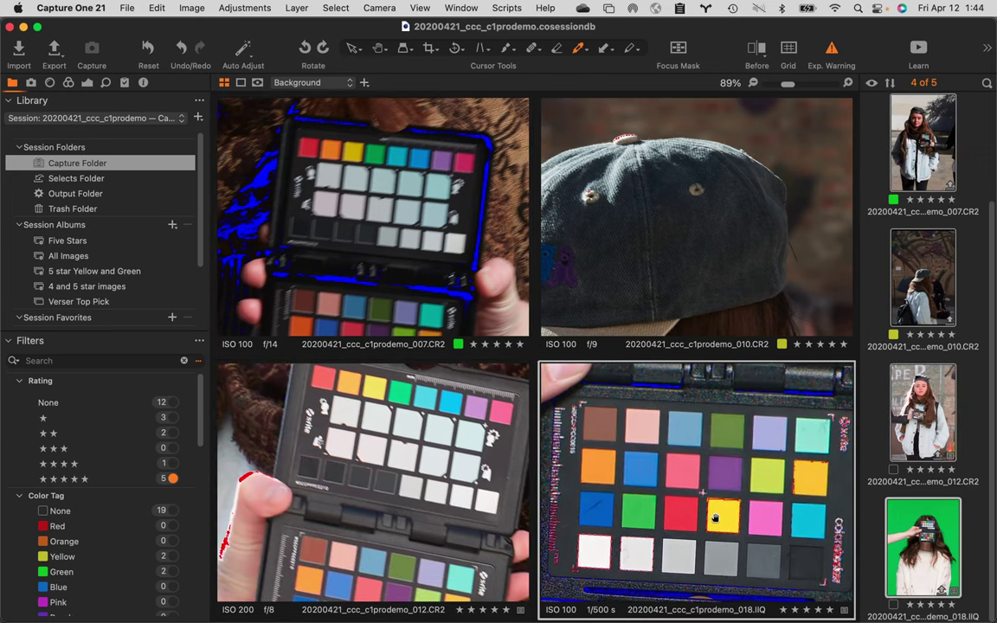
{"action": "left_click_drag", "start_coordinate": [655, 225], "coordinate": [657, 153]}
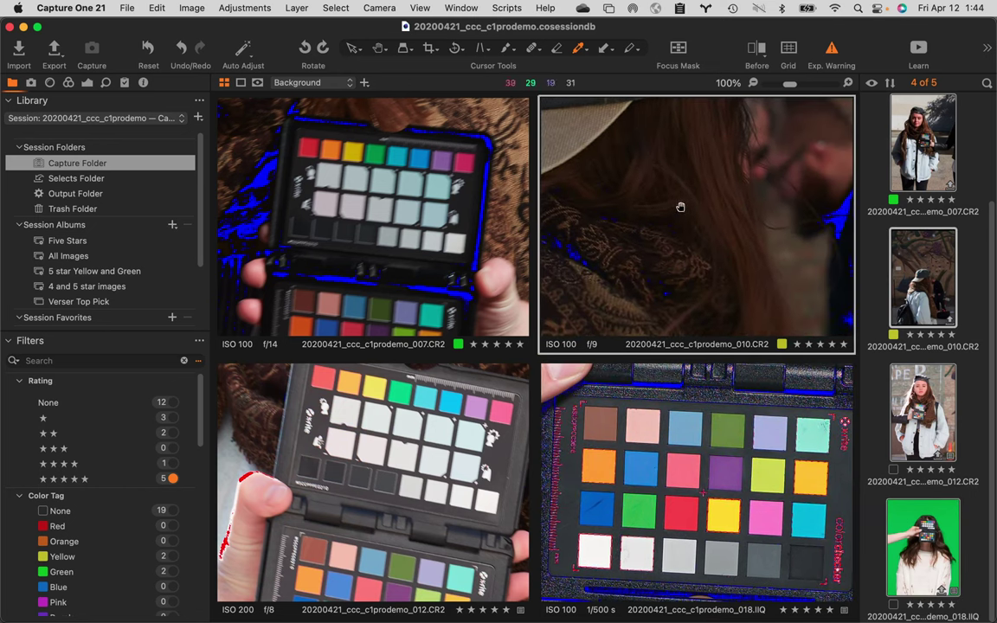
{"action": "left_click", "coordinate": [377, 244]}
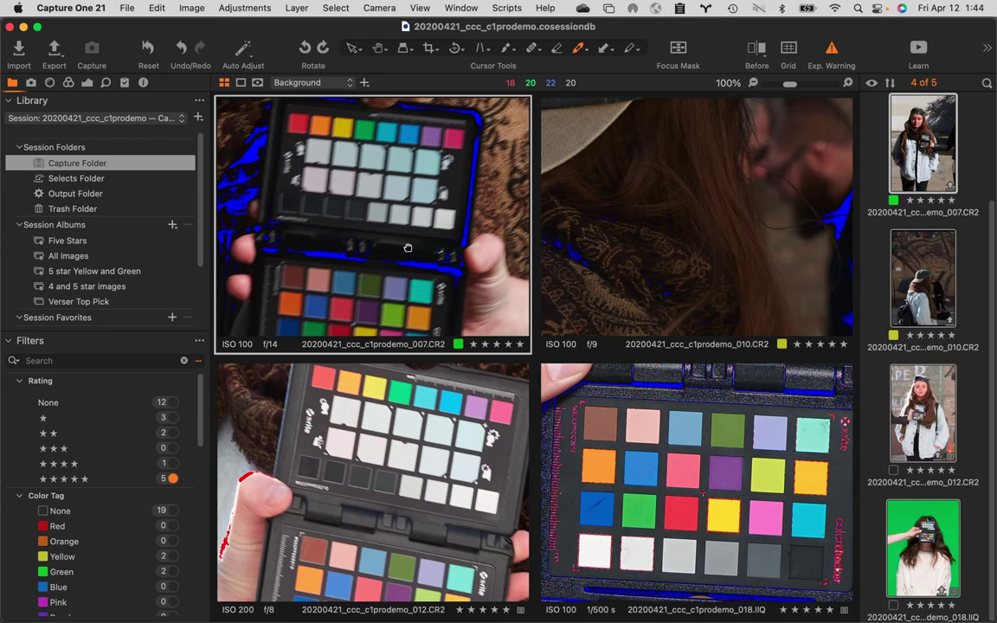
{"action": "key", "text": "super+0"}
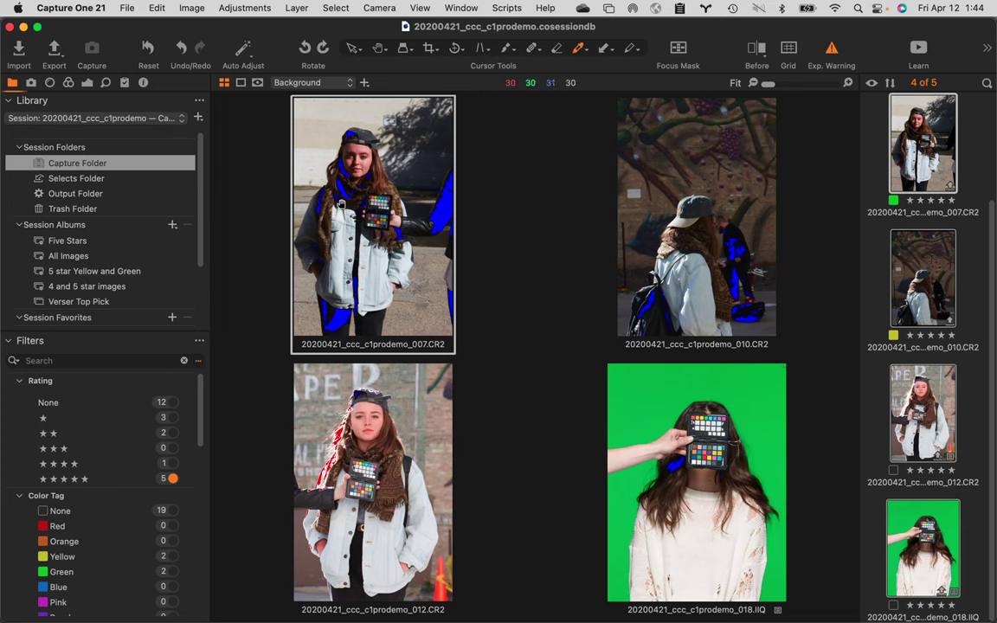
- Enlarge all four images from the fitted size to 100% and step by step up to 1000%
{"action": "left_click", "coordinate": [310, 184]}
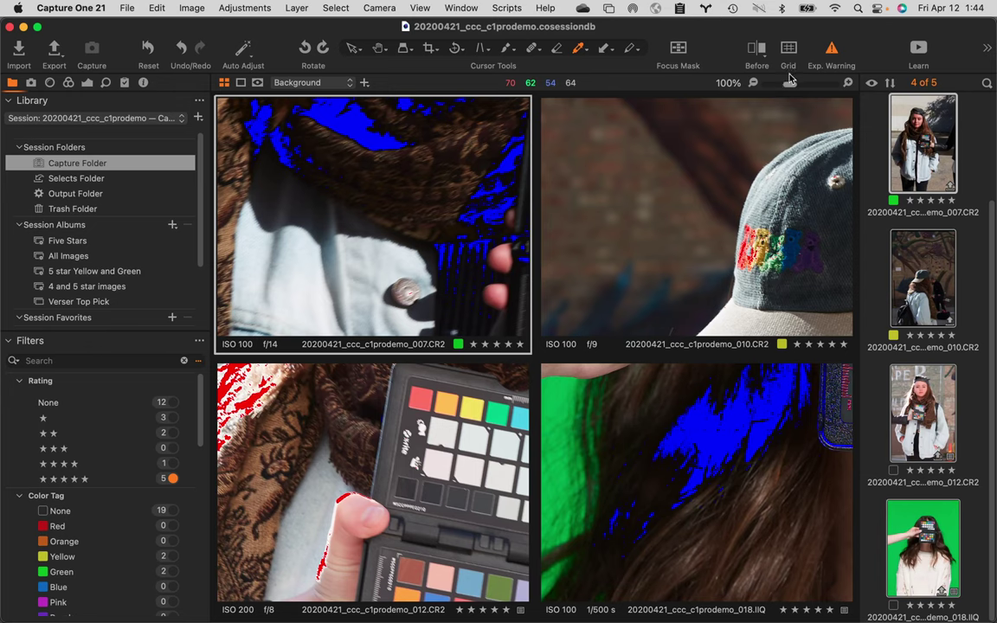
{"action": "left_click", "coordinate": [849, 84]}
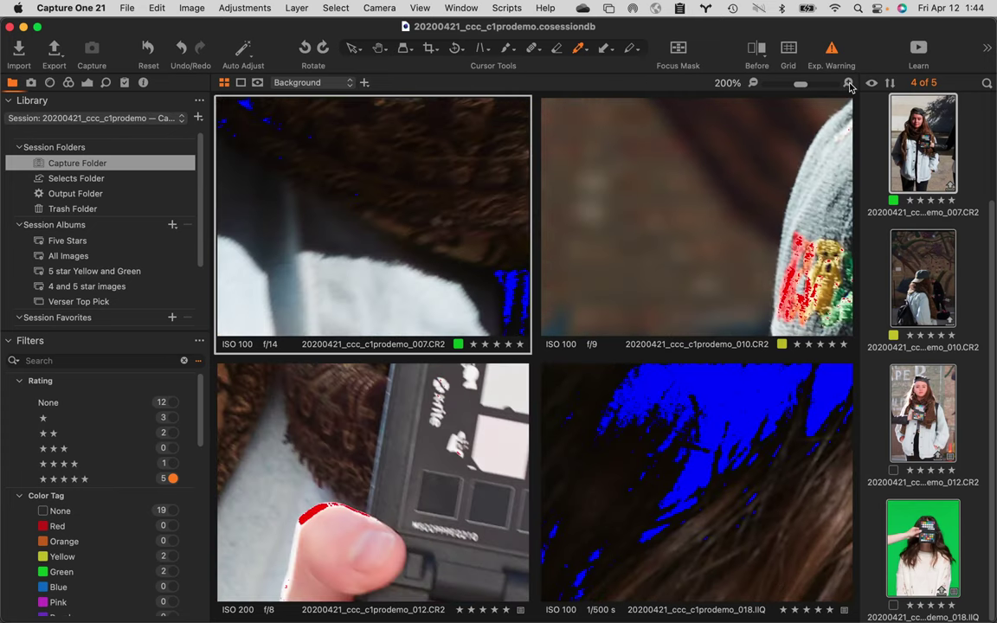
{"action": "left_click", "coordinate": [849, 84]}
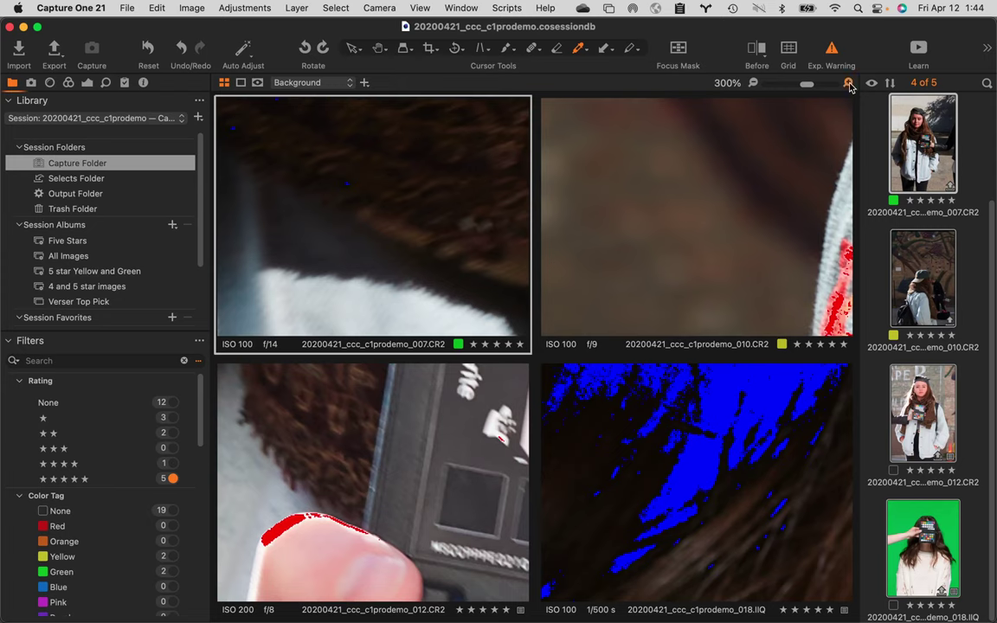
{"action": "left_click", "coordinate": [849, 84]}
{"action": "left_click", "coordinate": [849, 84]}
{"action": "left_click", "coordinate": [849, 84]}
{"action": "left_click", "coordinate": [849, 84]}
{"action": "left_click", "coordinate": [849, 84]}
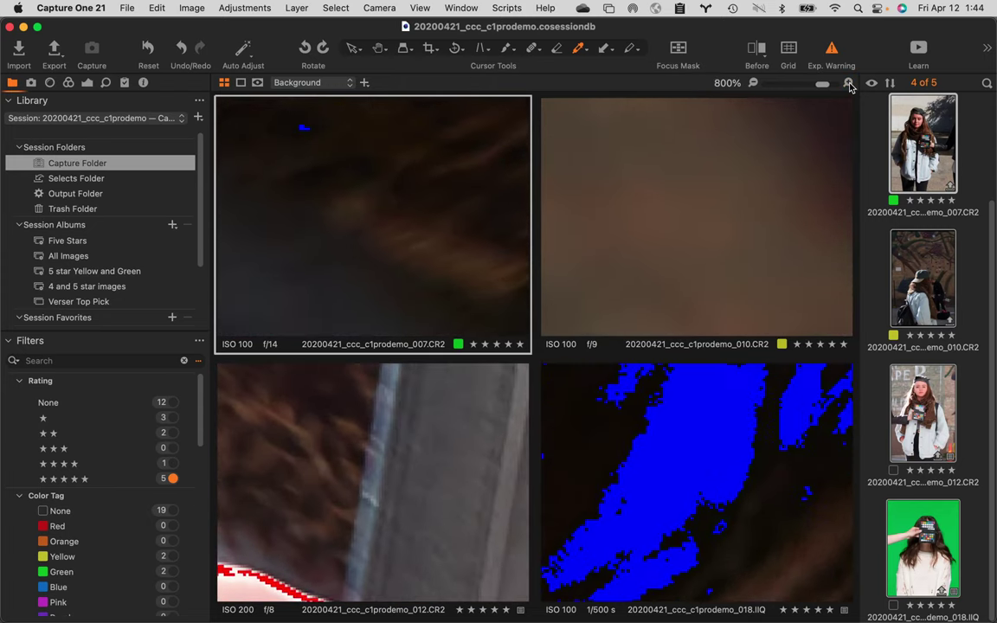
{"action": "left_click", "coordinate": [849, 84]}
{"action": "left_click", "coordinate": [849, 84]}
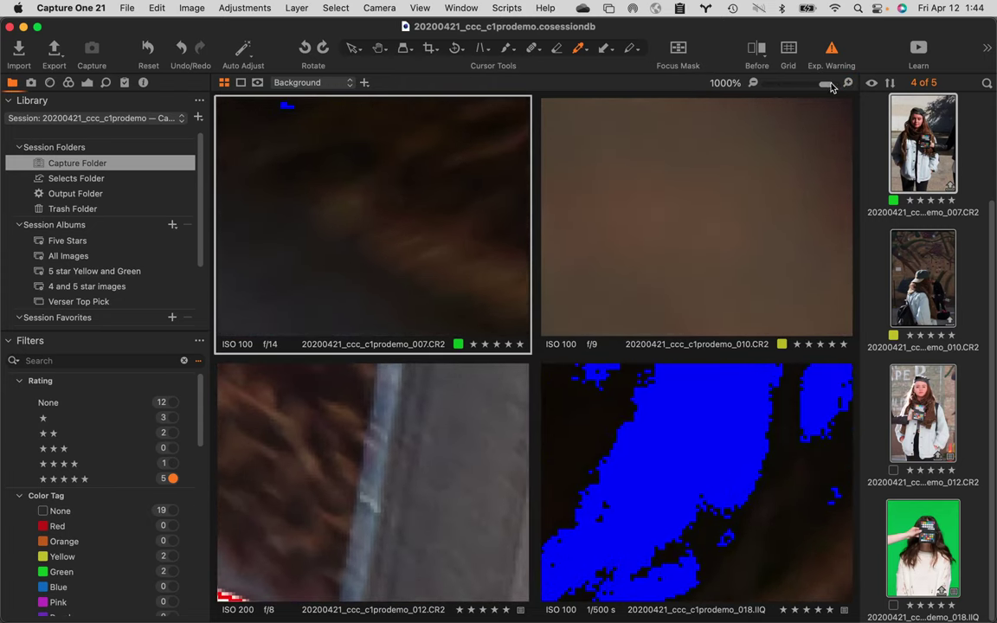
- Zoom the four images back out to the fitted size
{"action": "left_click", "coordinate": [753, 83]}
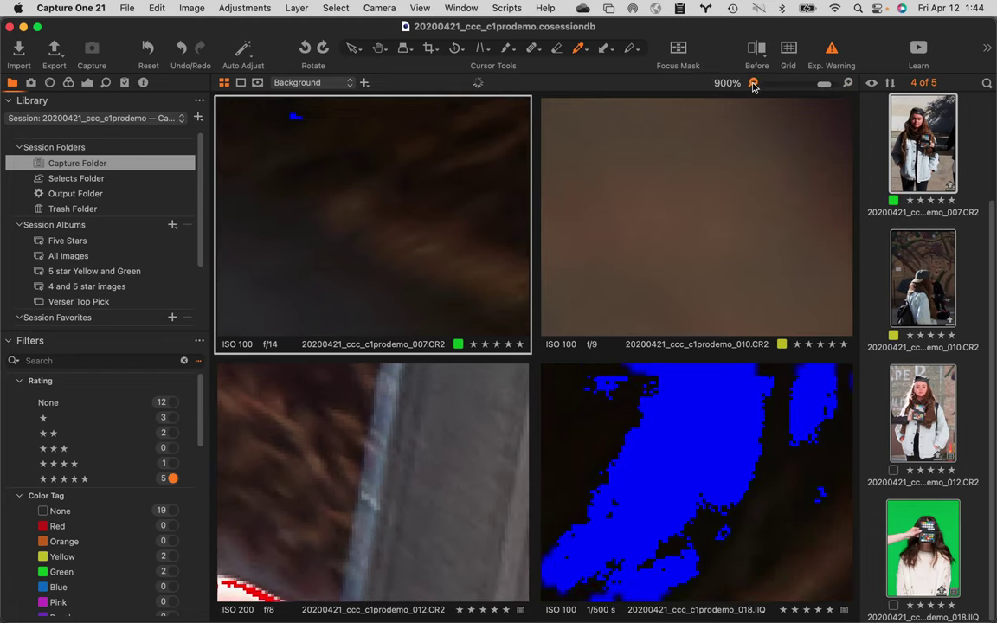
{"action": "left_click", "coordinate": [752, 83]}
{"action": "left_click_drag", "start_coordinate": [822, 83], "coordinate": [768, 86]}
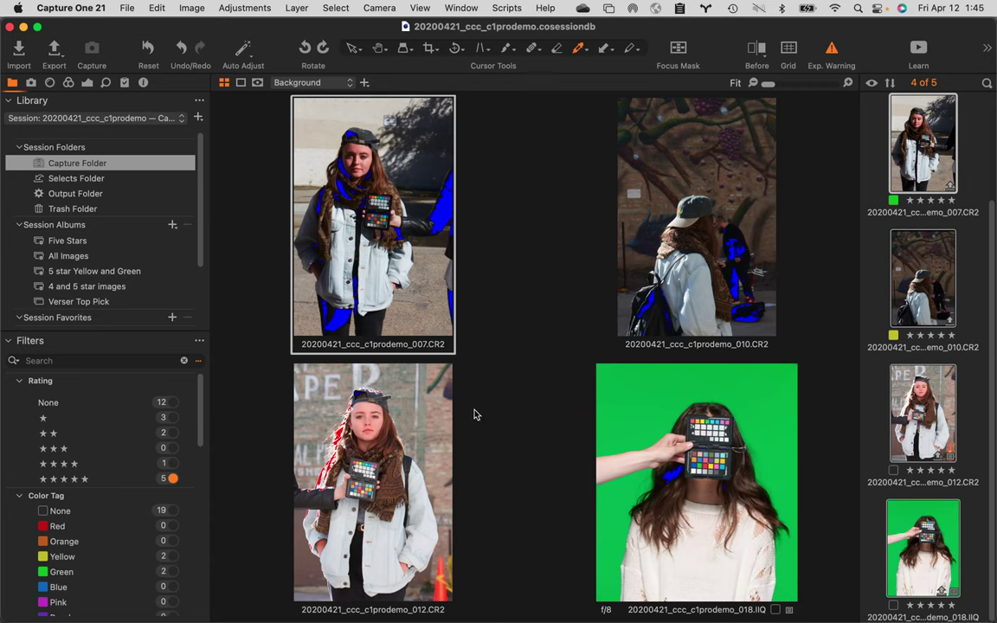
- Reduce the selection to image 012.CR2 alone and turn off the exposure warning
{"action": "left_click", "coordinate": [394, 407]}
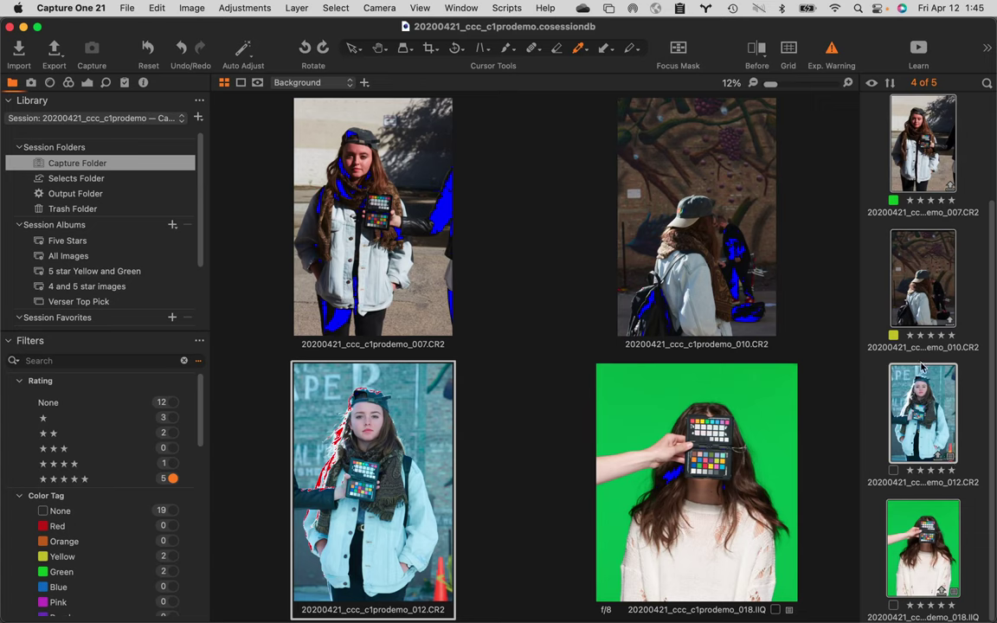
{"action": "left_click", "coordinate": [955, 147]}
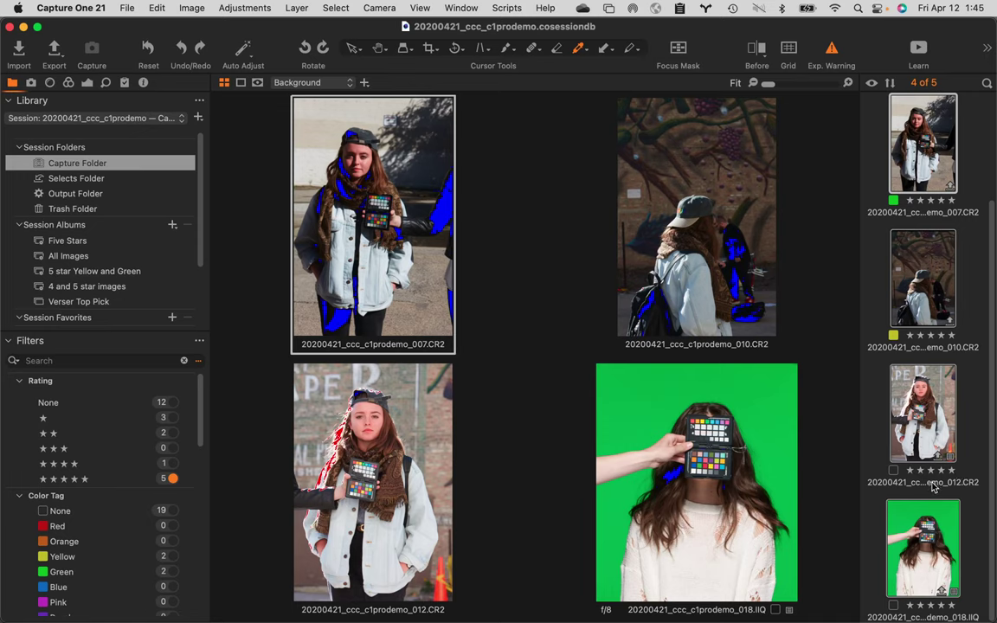
{"action": "left_click", "coordinate": [969, 416]}
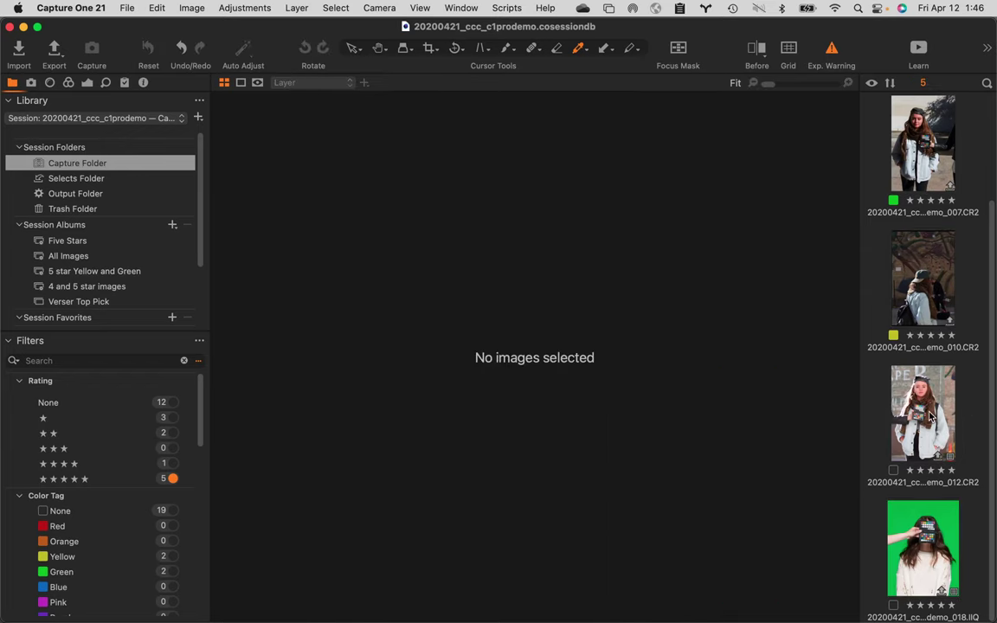
{"action": "left_click", "coordinate": [930, 416]}
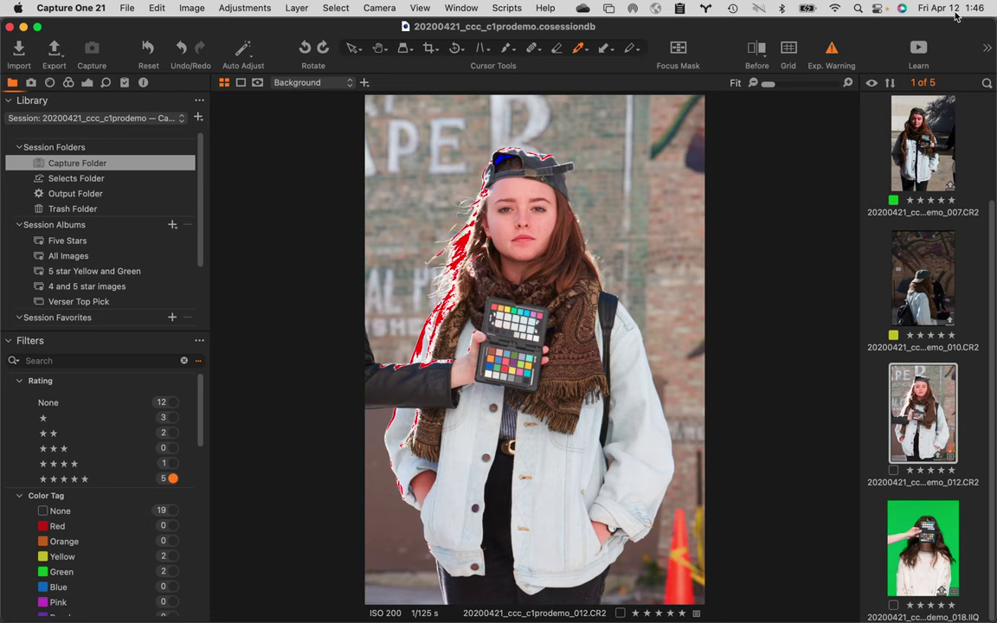
{"action": "left_click", "coordinate": [831, 50]}
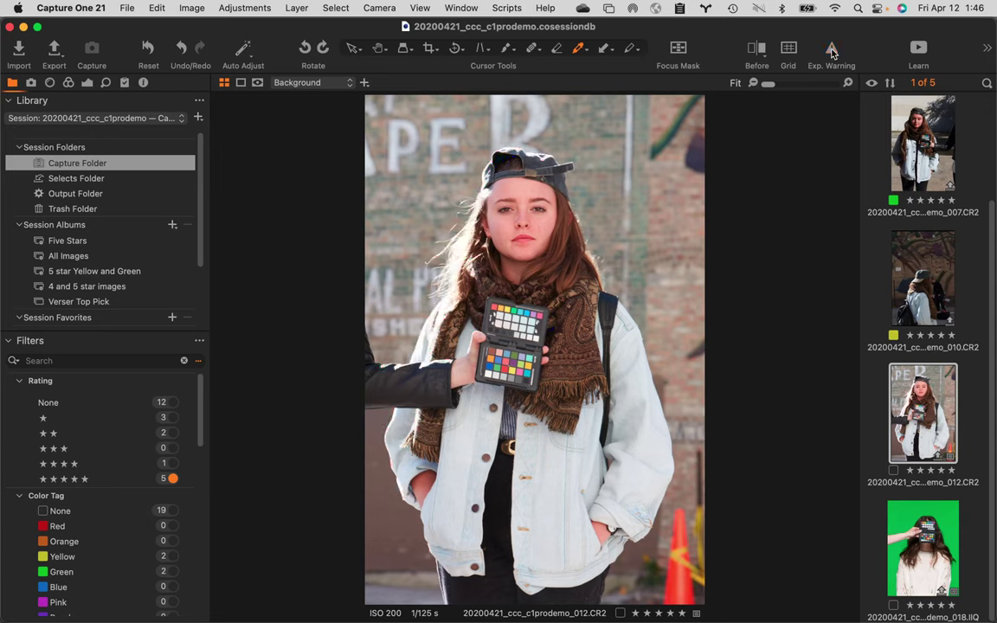
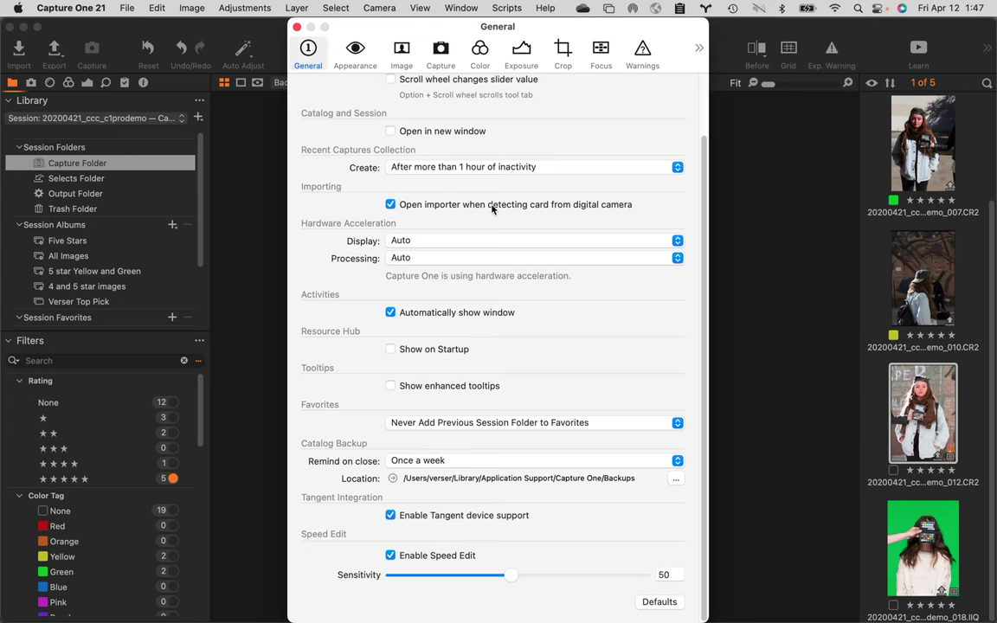
- Review the rest of the General preferences and the Appearance and Image preferences
{"action": "scroll", "coordinate": [505, 438], "scroll_direction": "down", "scroll_amount": 1}
{"action": "scroll", "coordinate": [506, 439], "scroll_direction": "down", "scroll_amount": 1}
{"action": "left_click", "coordinate": [354, 51]}
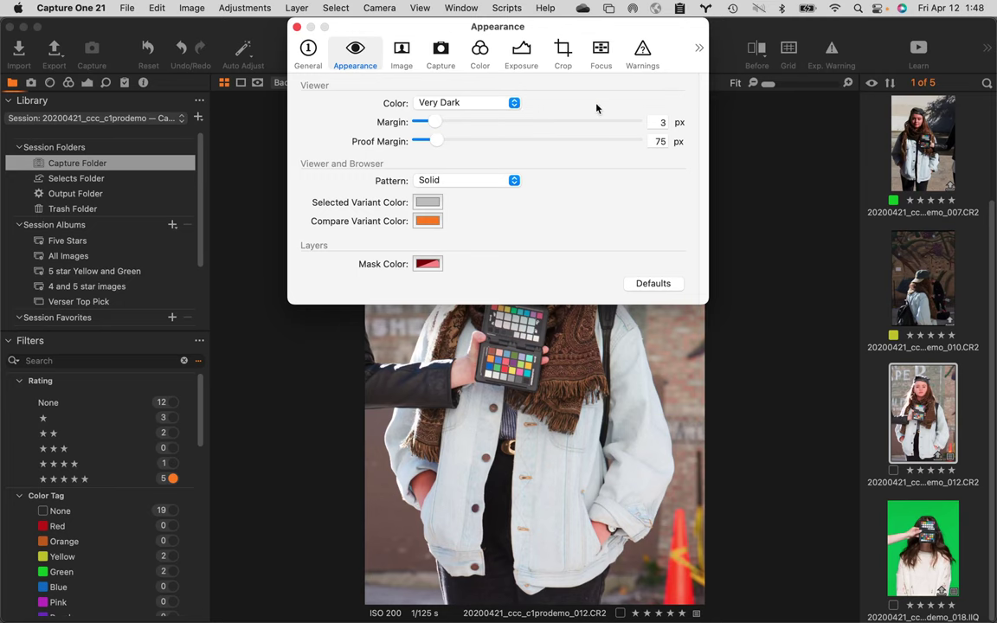
{"action": "left_click", "coordinate": [402, 52]}
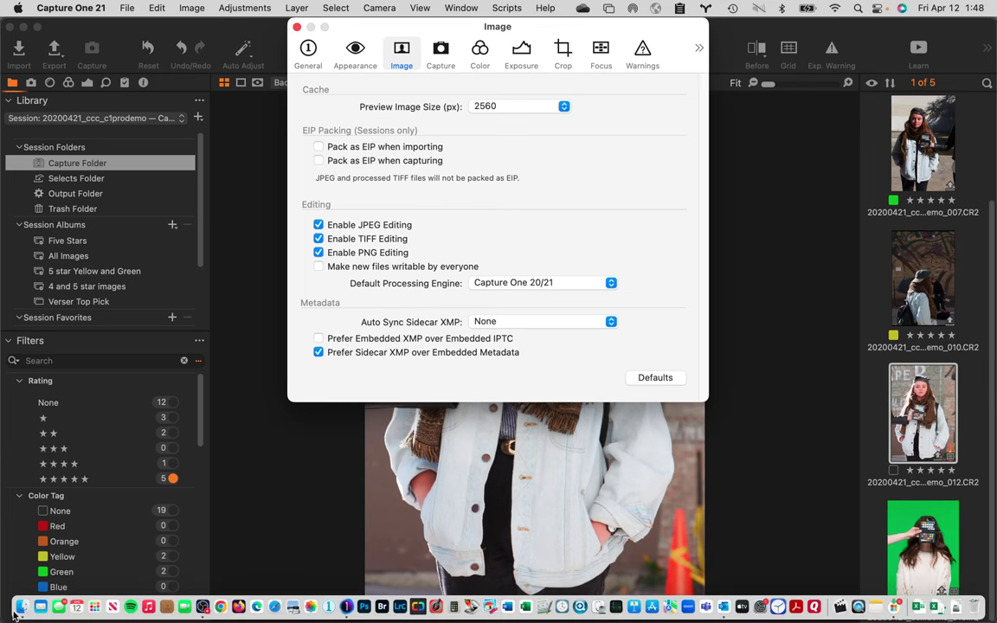
- Switch to Finder and select only 20200421_ccc_c1prodemo_014.CR2 in the Capture folder of the 20200421_ccc_c1prodemo session
{"action": "left_click", "coordinate": [24, 605]}
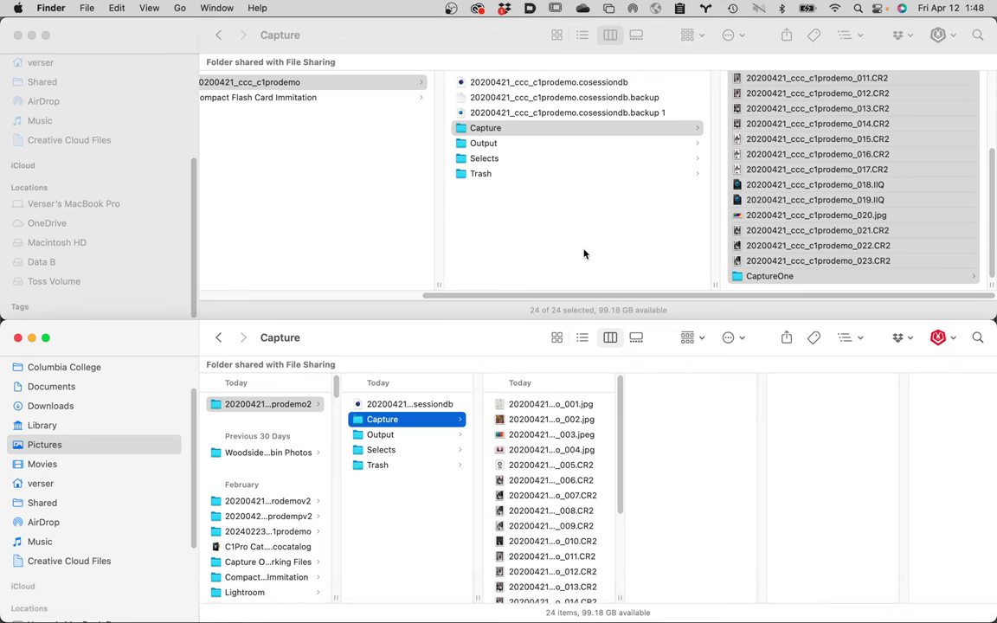
{"action": "left_click", "coordinate": [781, 150]}
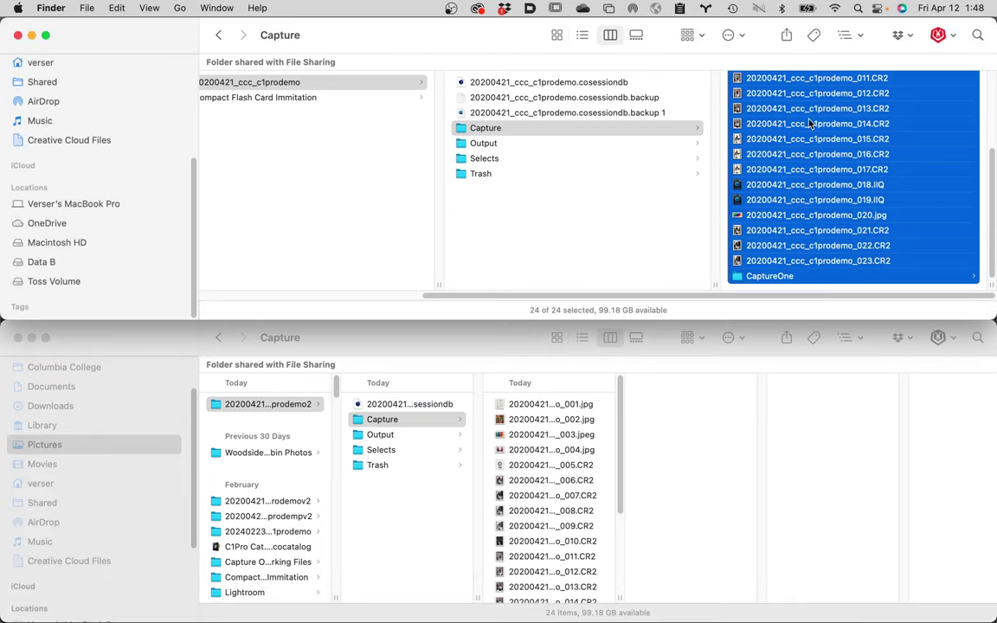
{"action": "left_click", "coordinate": [809, 124]}
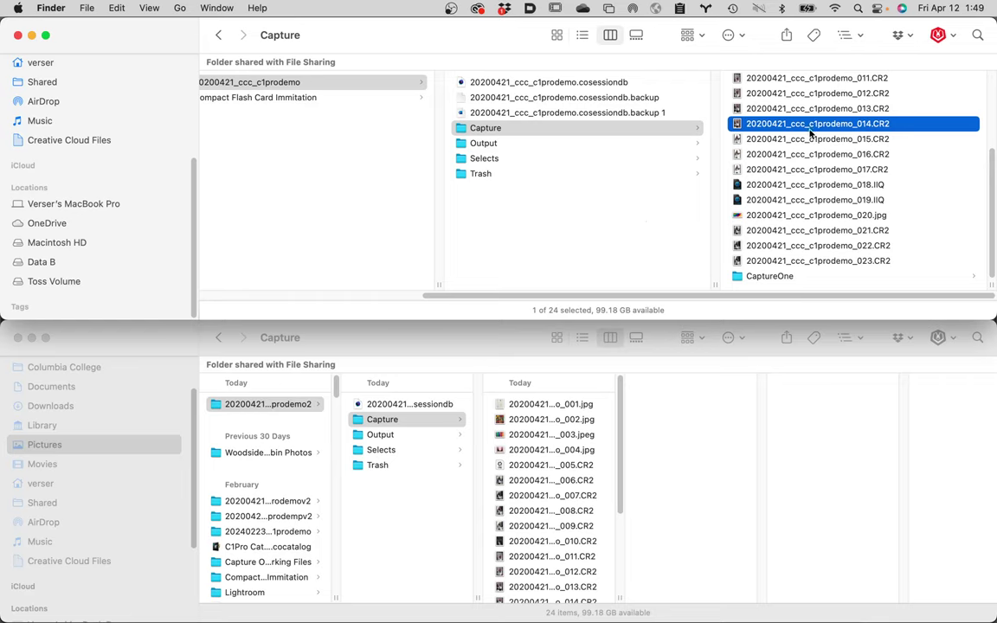
{"action": "scroll", "coordinate": [855, 108], "scroll_direction": "up", "scroll_amount": 4}
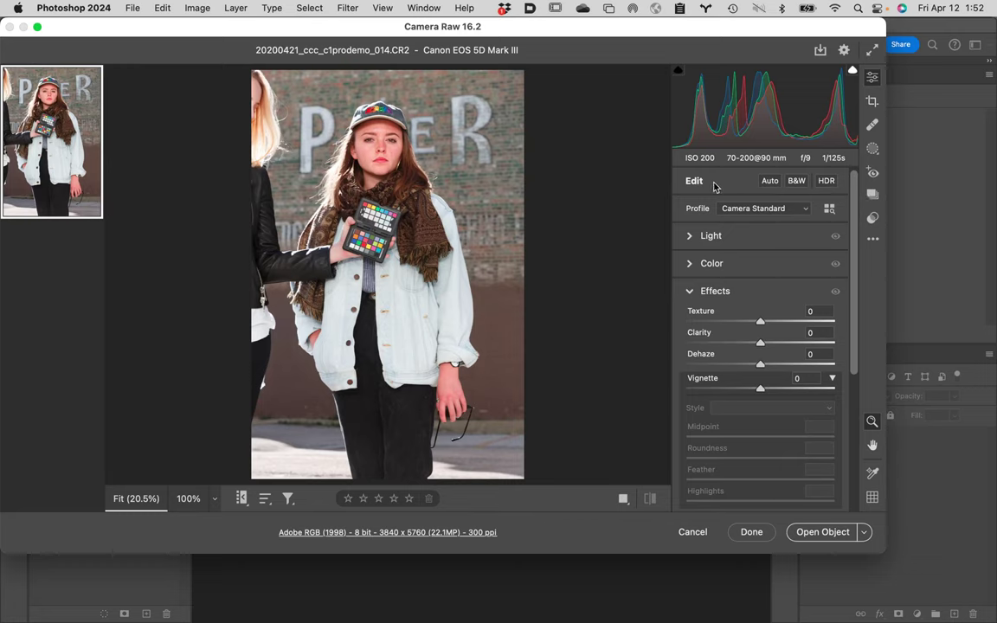
- Set the exposure of 014.CR2 to -1.00 in Camera Raw and save the adjustment without opening the image
{"action": "left_click", "coordinate": [690, 237]}
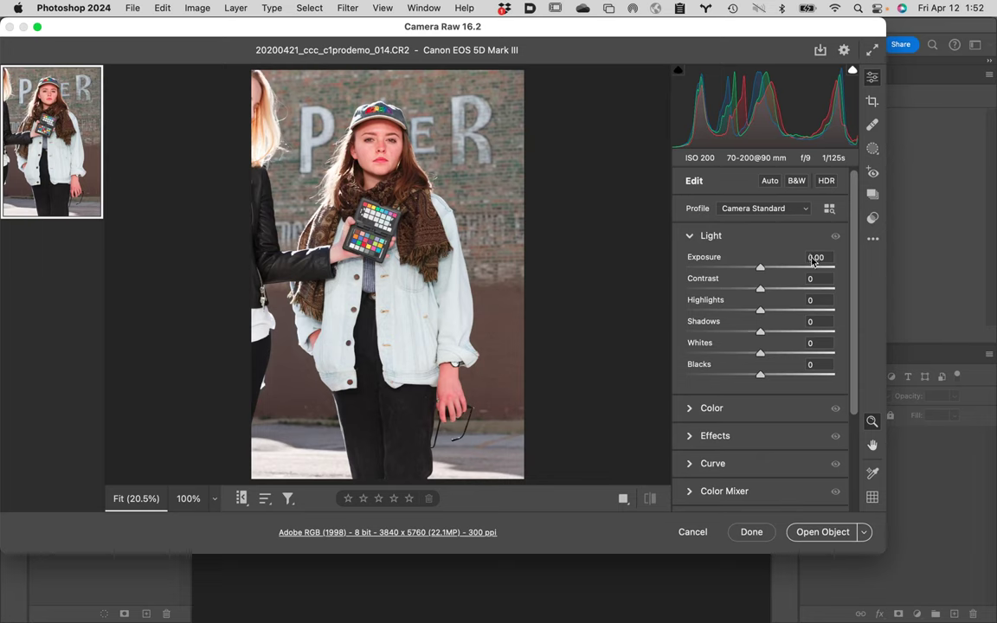
{"action": "left_click_drag", "start_coordinate": [758, 271], "coordinate": [745, 267]}
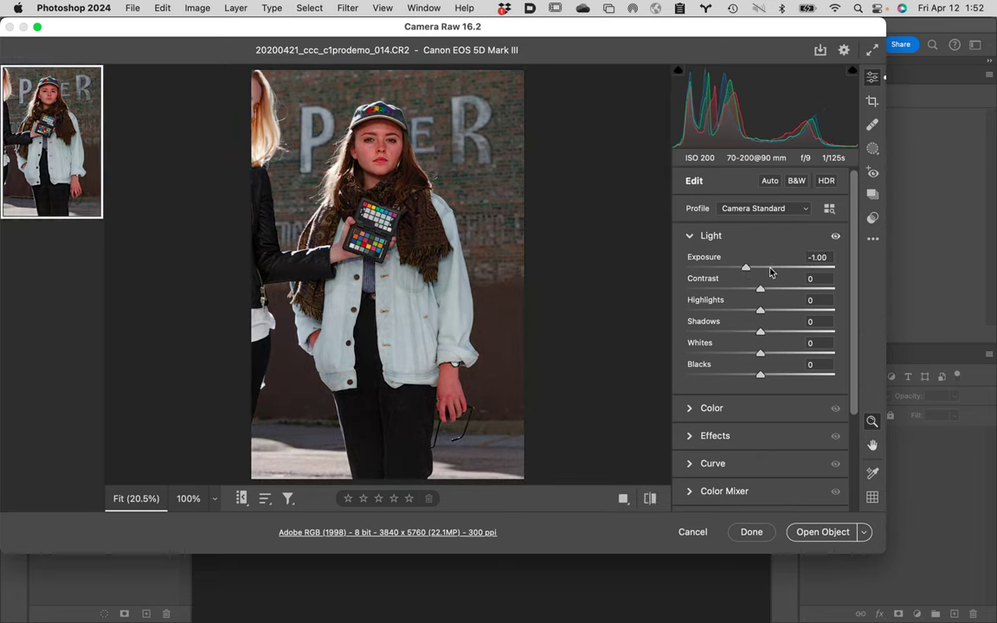
{"action": "left_click", "coordinate": [751, 533]}
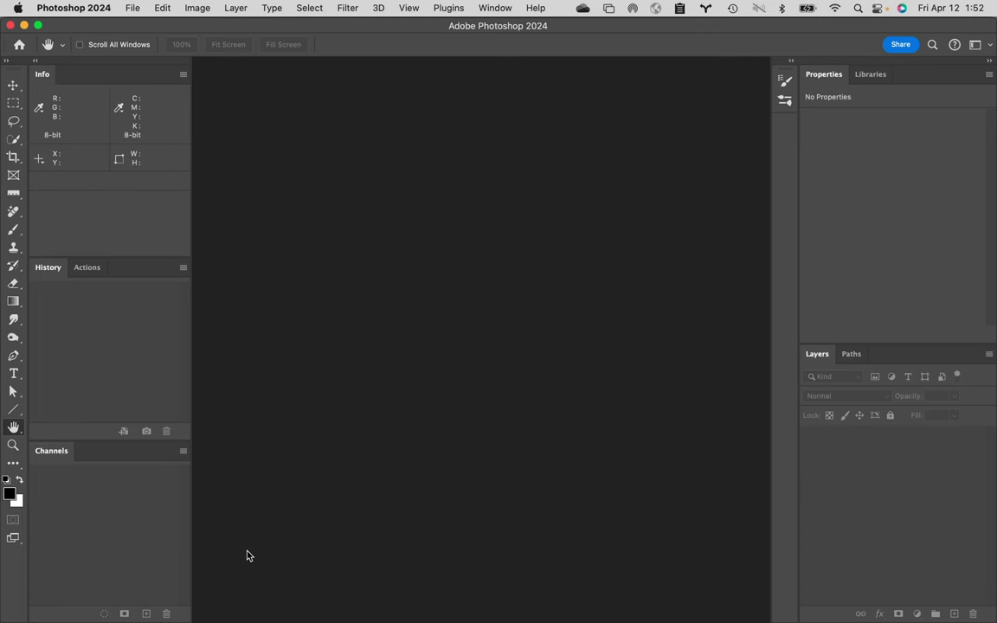
- Switch to Finder and open the sidecar file 20200421_ccc_c1prodemo_014.xmp in the Capture folder with TextEdit
{"action": "left_click", "coordinate": [21, 605]}
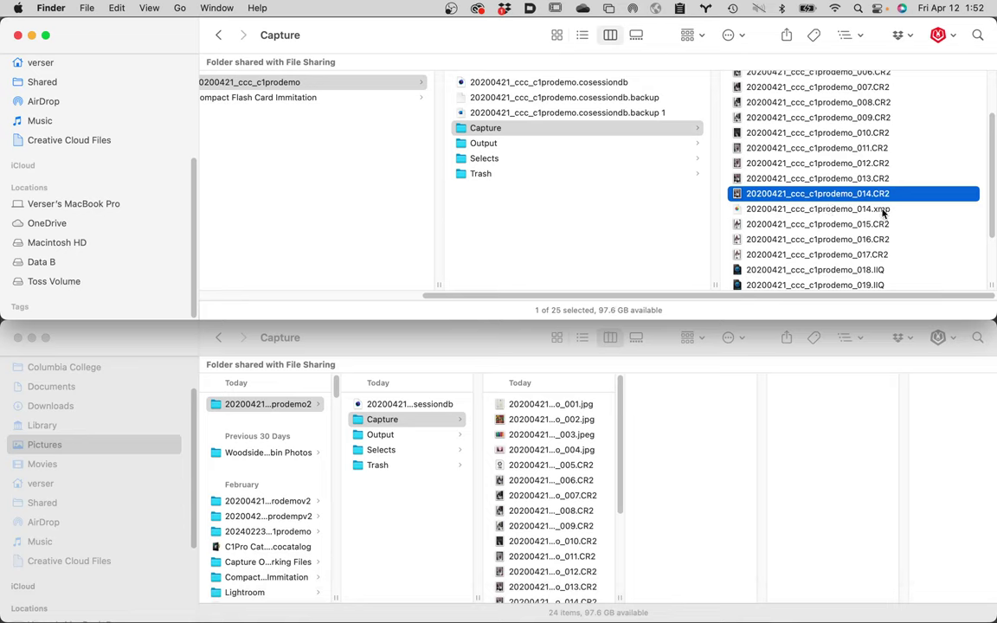
{"action": "left_click", "coordinate": [736, 209]}
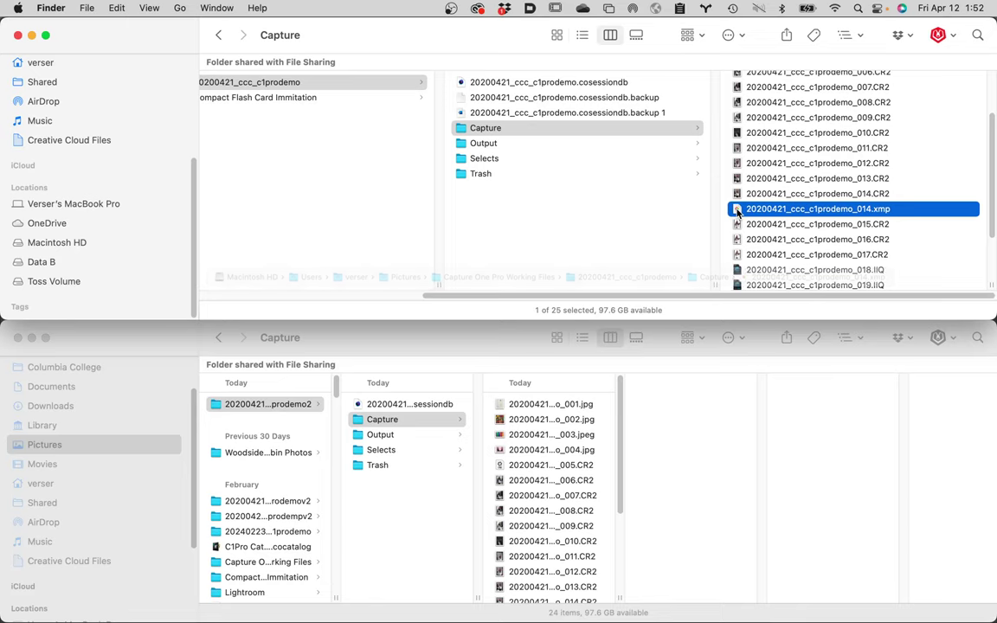
{"action": "right_click", "coordinate": [737, 209]}
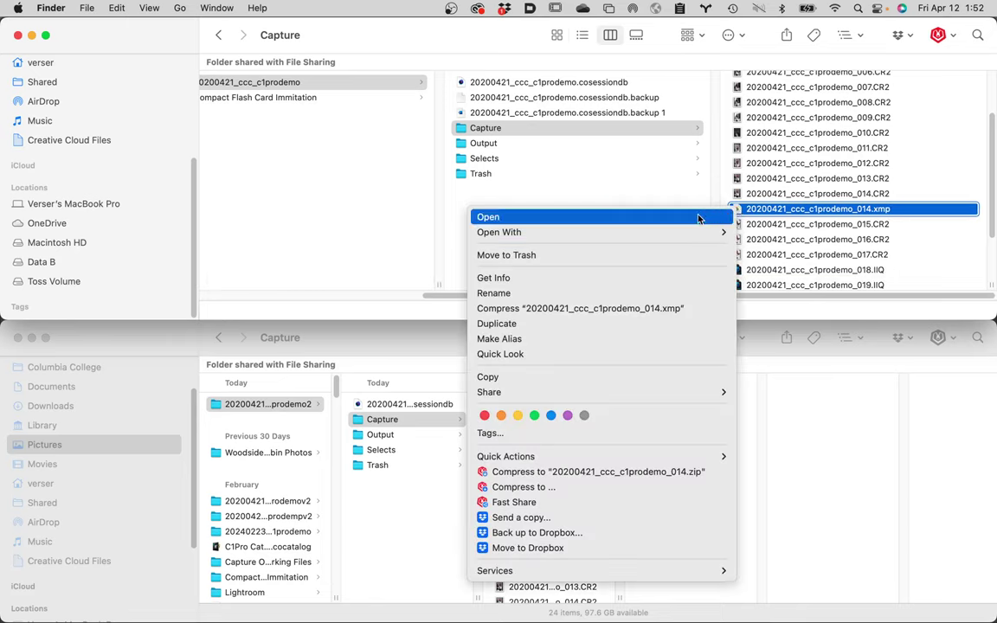
{"action": "mouse_move", "coordinate": [705, 232]}
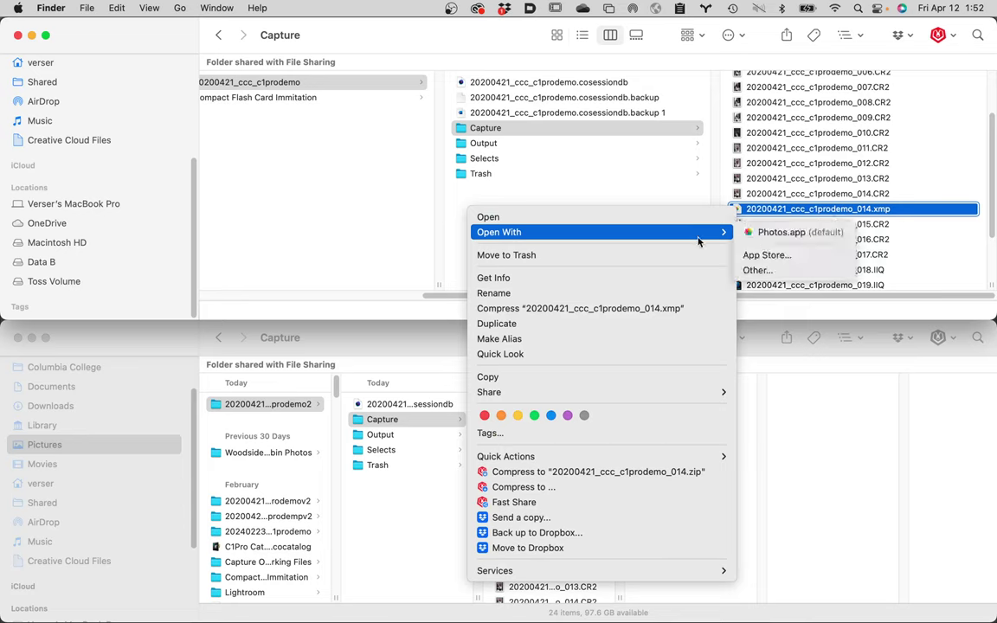
{"action": "mouse_move", "coordinate": [648, 233]}
{"action": "key", "text": "Escape"}
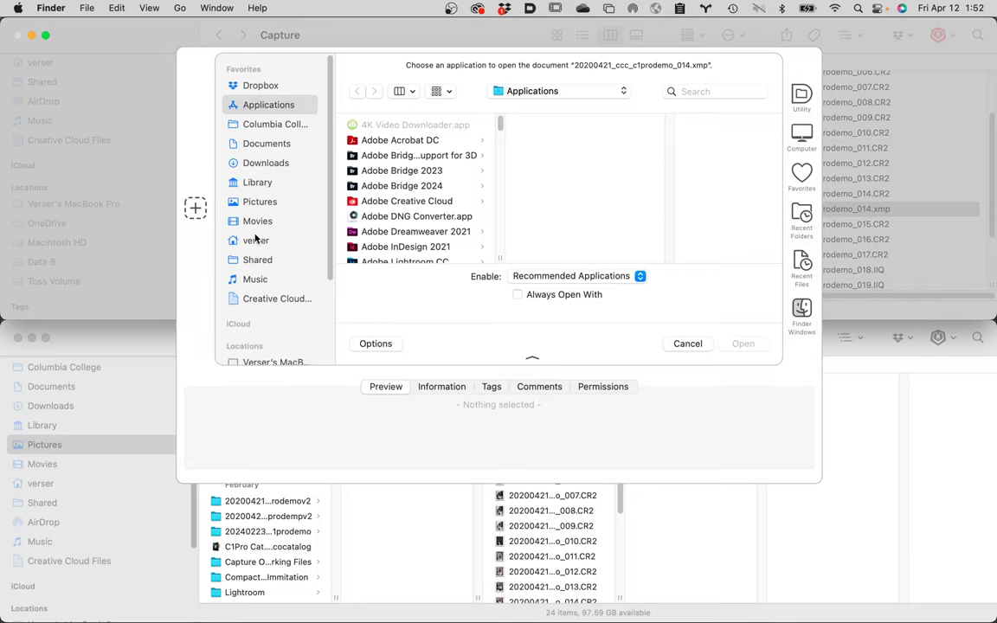
{"action": "scroll", "coordinate": [400, 197], "scroll_direction": "down", "scroll_amount": 10}
{"action": "scroll", "coordinate": [400, 197], "scroll_direction": "down", "scroll_amount": 5}
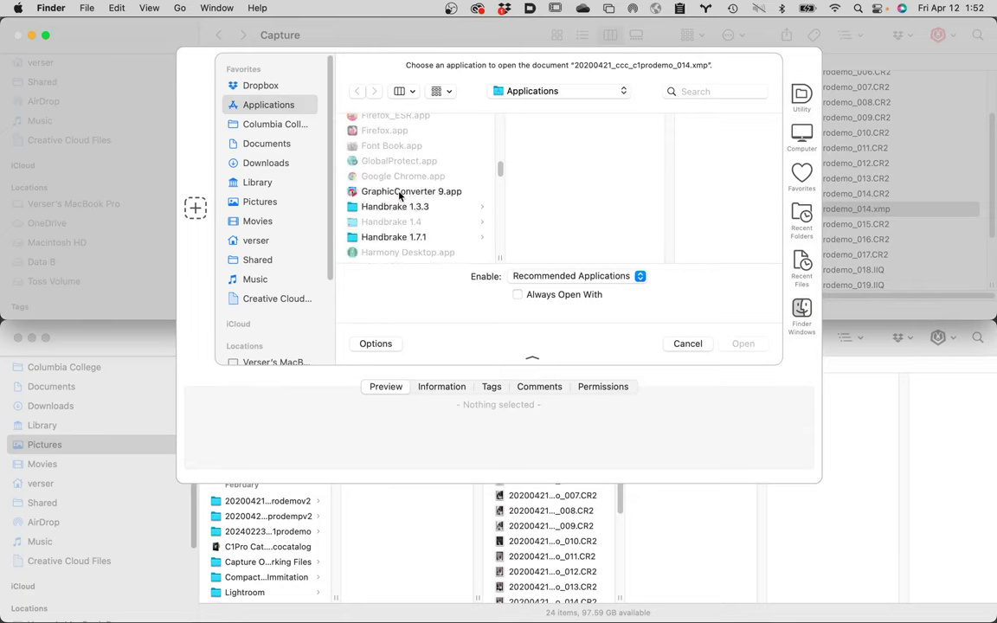
{"action": "scroll", "coordinate": [399, 197], "scroll_direction": "down", "scroll_amount": 10}
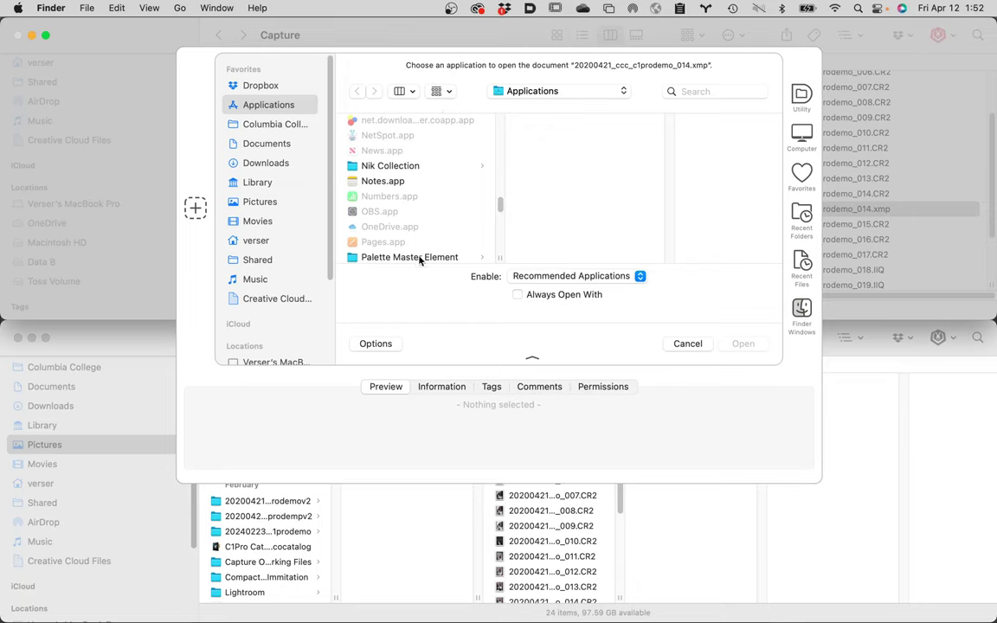
{"action": "scroll", "coordinate": [419, 258], "scroll_direction": "down", "scroll_amount": 10}
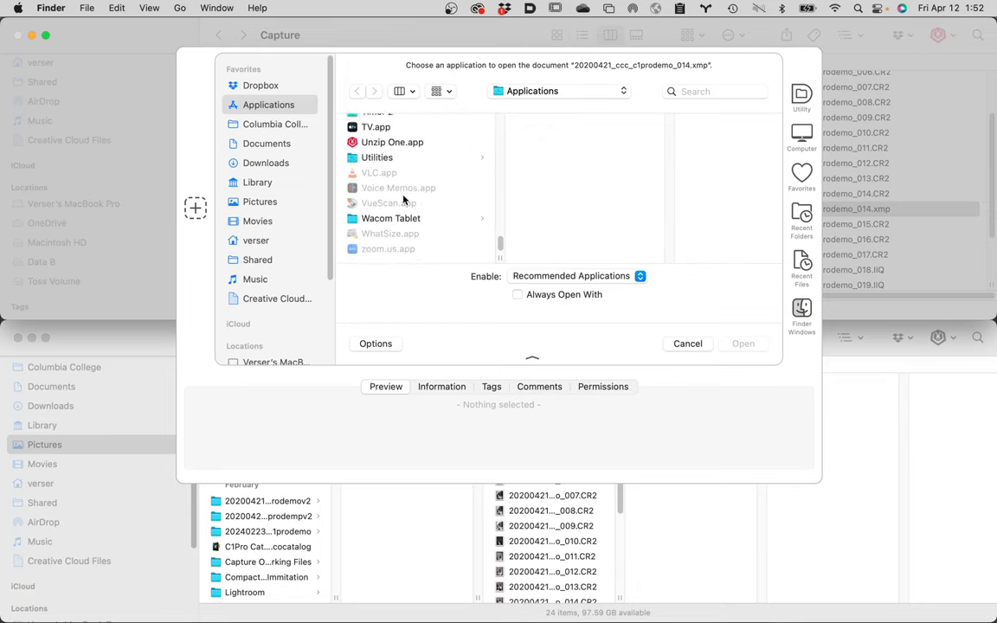
{"action": "scroll", "coordinate": [403, 199], "scroll_direction": "up", "scroll_amount": 3}
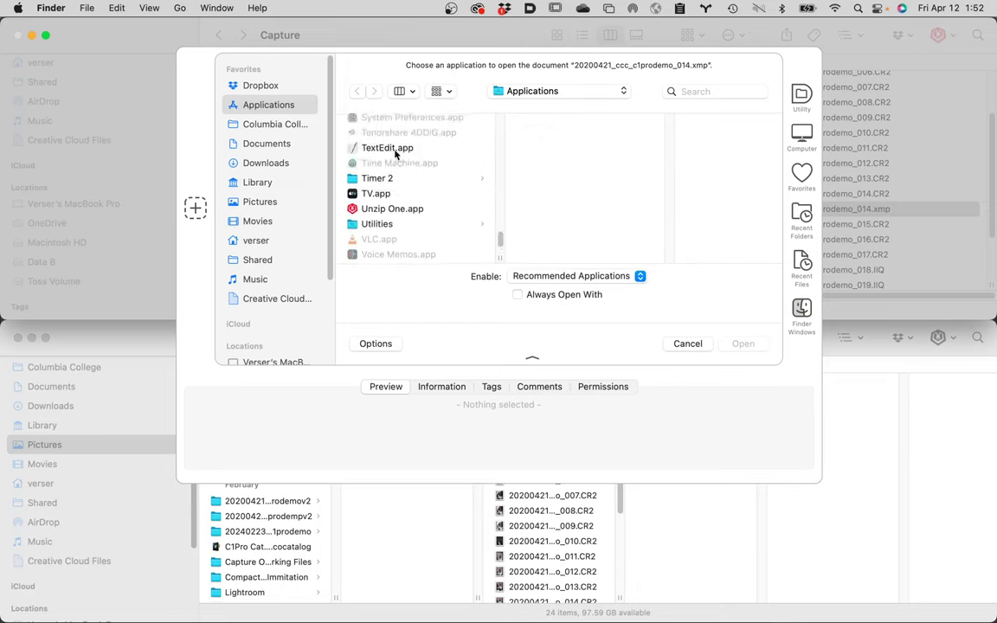
{"action": "left_click", "coordinate": [395, 151]}
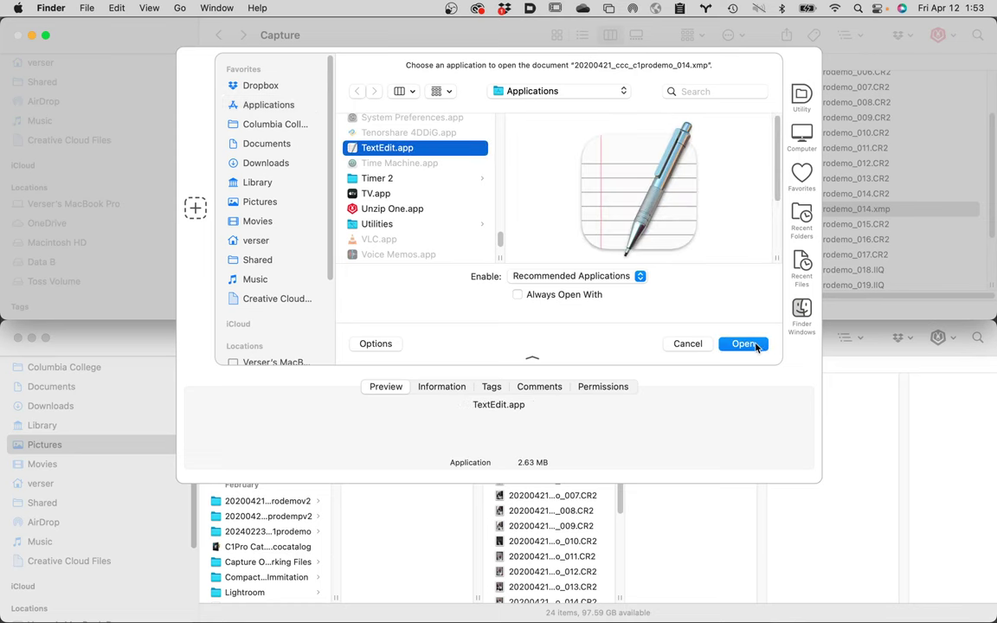
{"action": "left_click", "coordinate": [742, 343]}
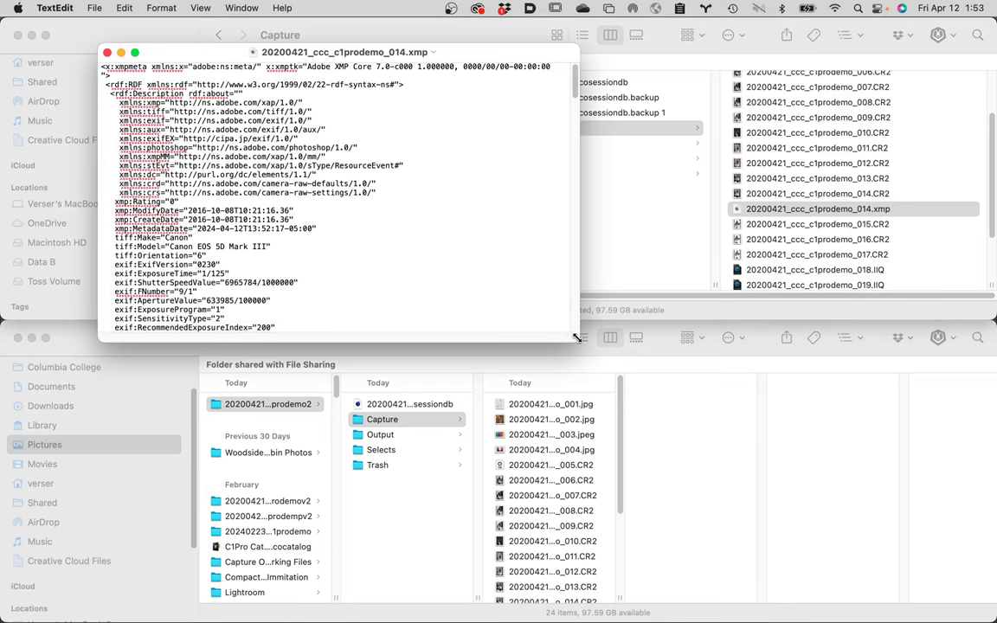
- Enlarge the XMP document window and set the crs:Exposure2012 value to -4.00
{"action": "left_click_drag", "start_coordinate": [577, 337], "coordinate": [800, 549]}
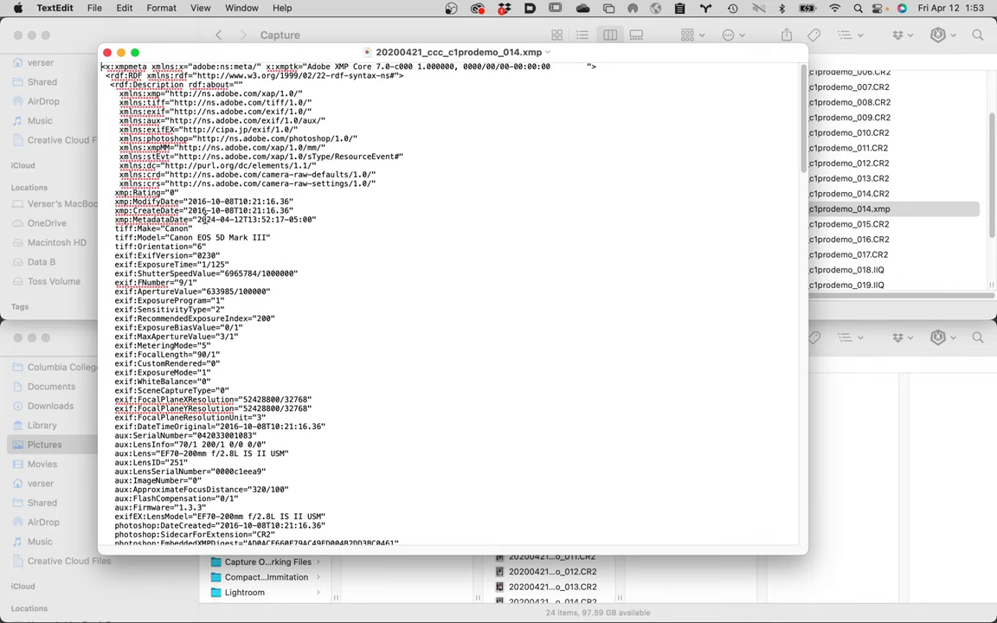
{"action": "scroll", "coordinate": [342, 424], "scroll_direction": "down", "scroll_amount": 1}
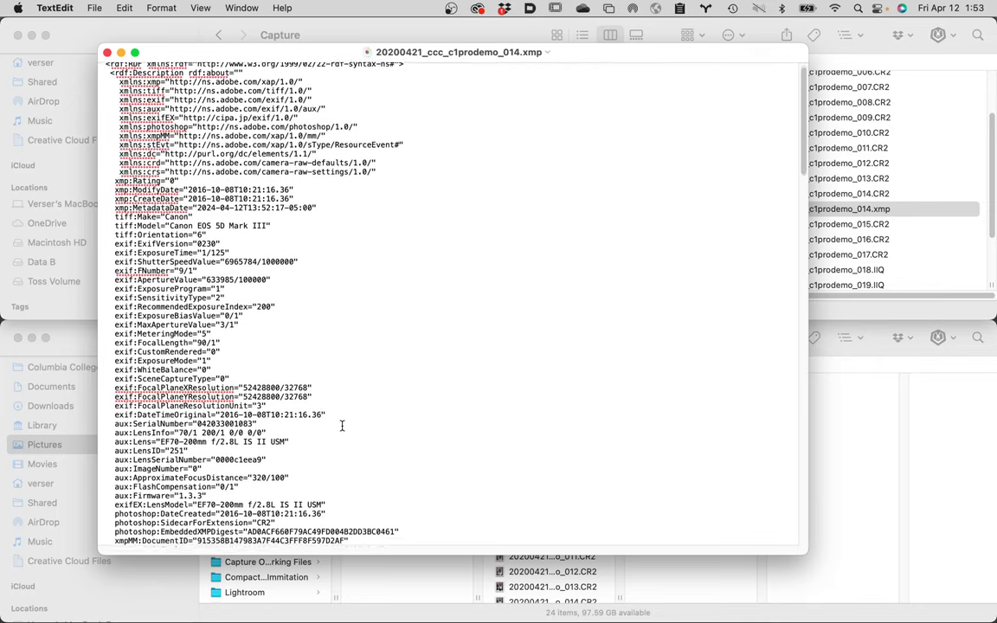
{"action": "scroll", "coordinate": [341, 426], "scroll_direction": "down", "scroll_amount": 5}
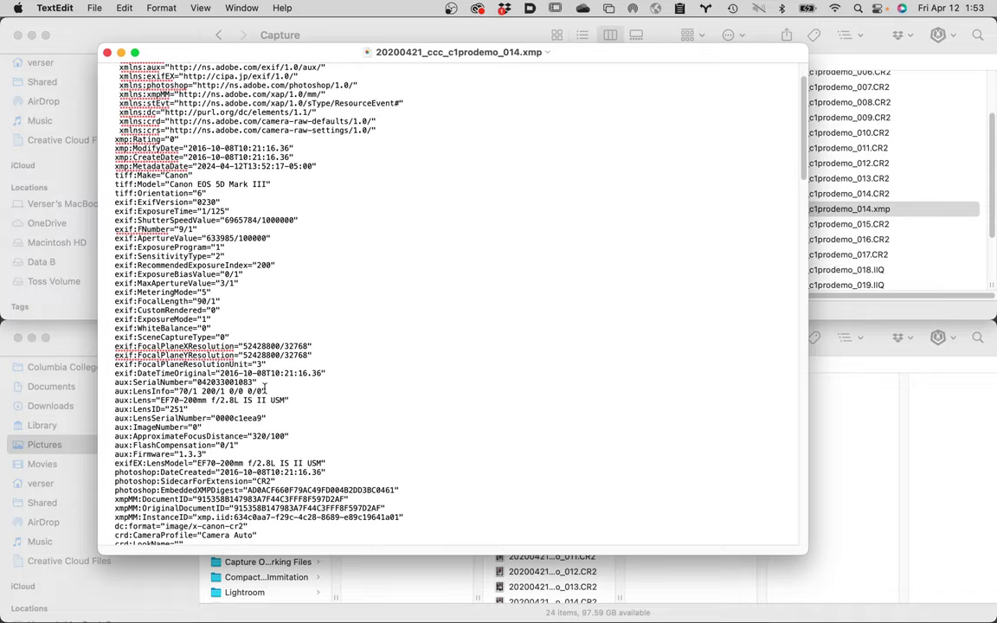
{"action": "scroll", "coordinate": [422, 487], "scroll_direction": "down", "scroll_amount": 10}
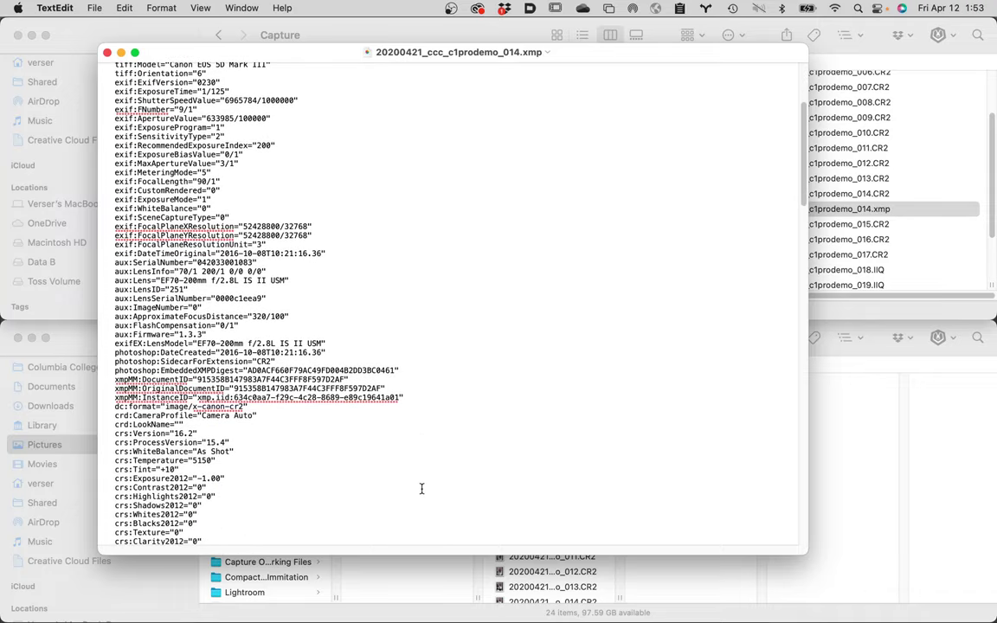
{"action": "scroll", "coordinate": [421, 489], "scroll_direction": "down", "scroll_amount": 8}
{"action": "scroll", "coordinate": [422, 489], "scroll_direction": "down", "scroll_amount": 3}
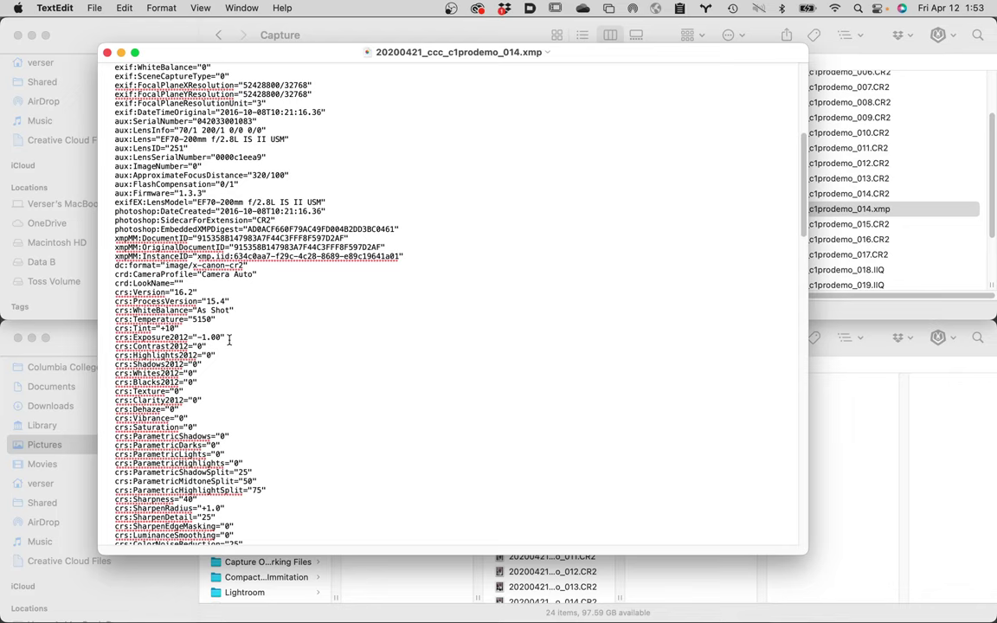
{"action": "left_click", "coordinate": [206, 336]}
{"action": "key", "text": "BackSpace"}
{"action": "type", "text": "4"}
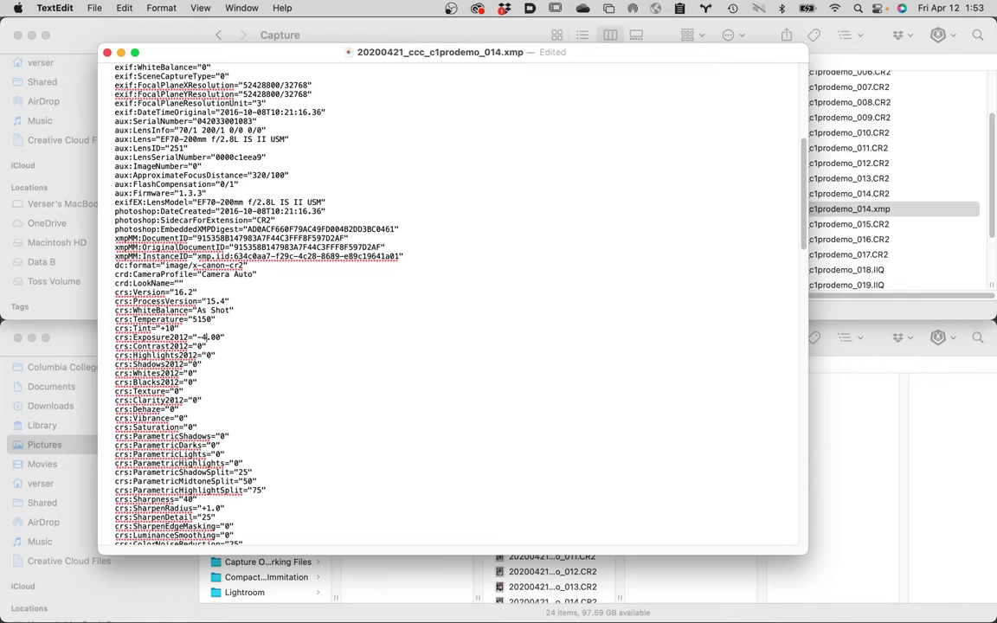
- Save the edited XMP file, close it and quit TextEdit
{"action": "left_click", "coordinate": [90, 8]}
{"action": "left_click", "coordinate": [103, 97]}
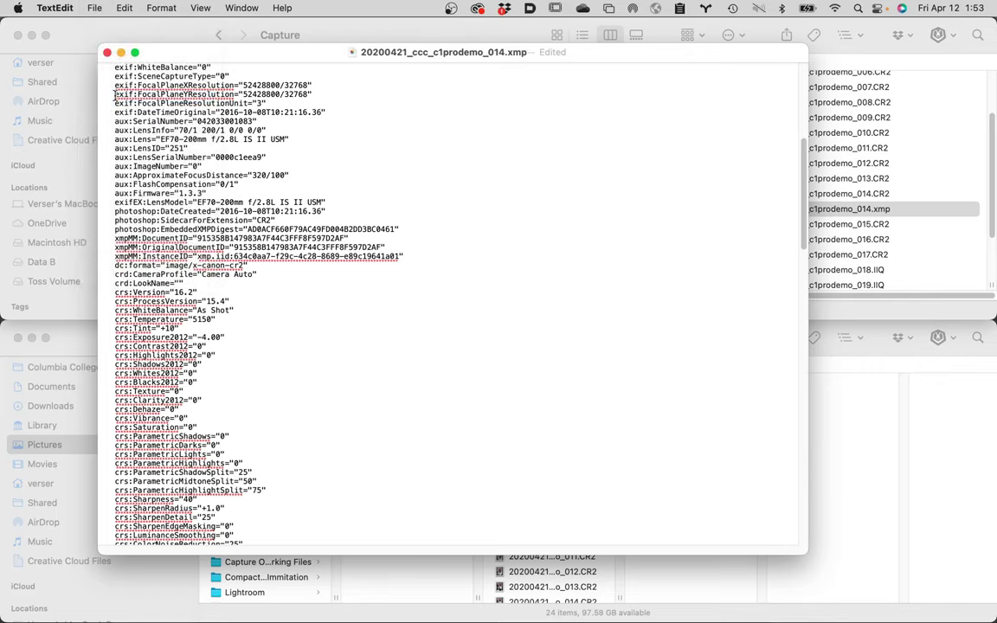
{"action": "left_click", "coordinate": [106, 52]}
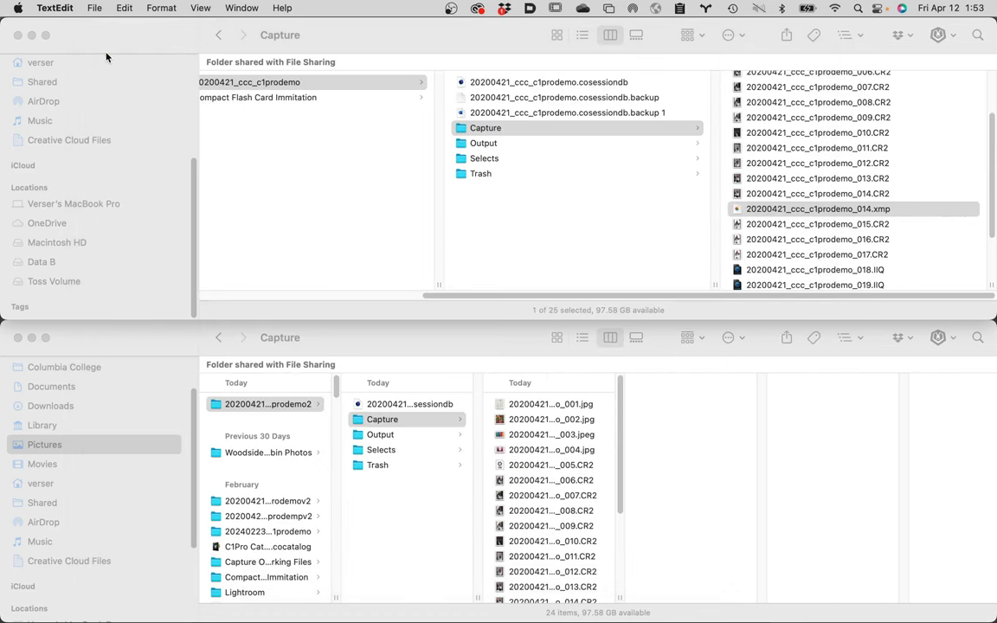
{"action": "key", "text": "super+q"}
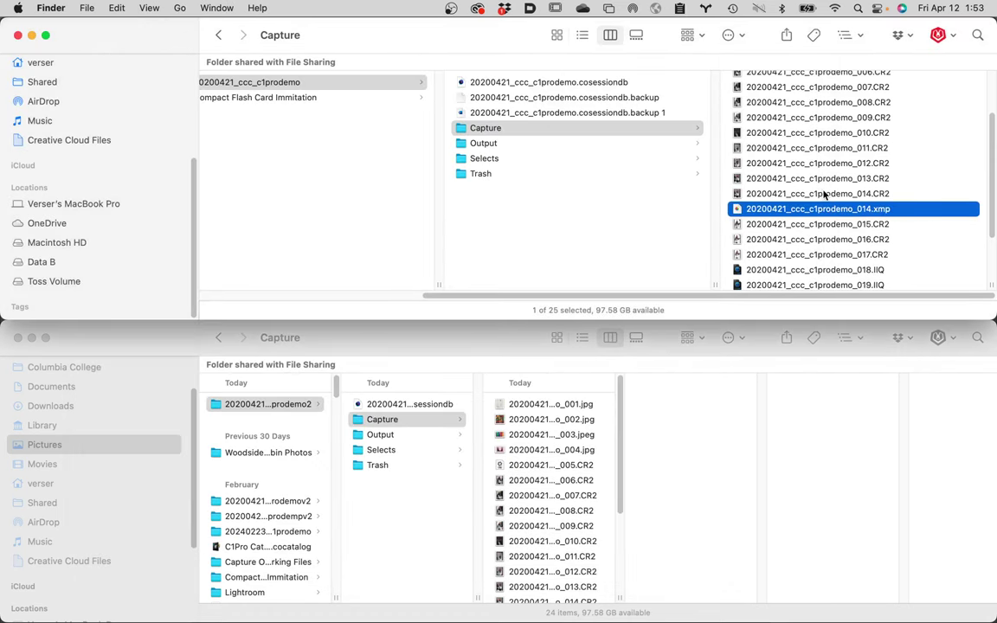
- Open 20200421_ccc_c1prodemo_014.CR2 in Camera Raw to check its exposure, finish without opening the image and quit Photoshop
{"action": "left_click", "coordinate": [823, 195]}
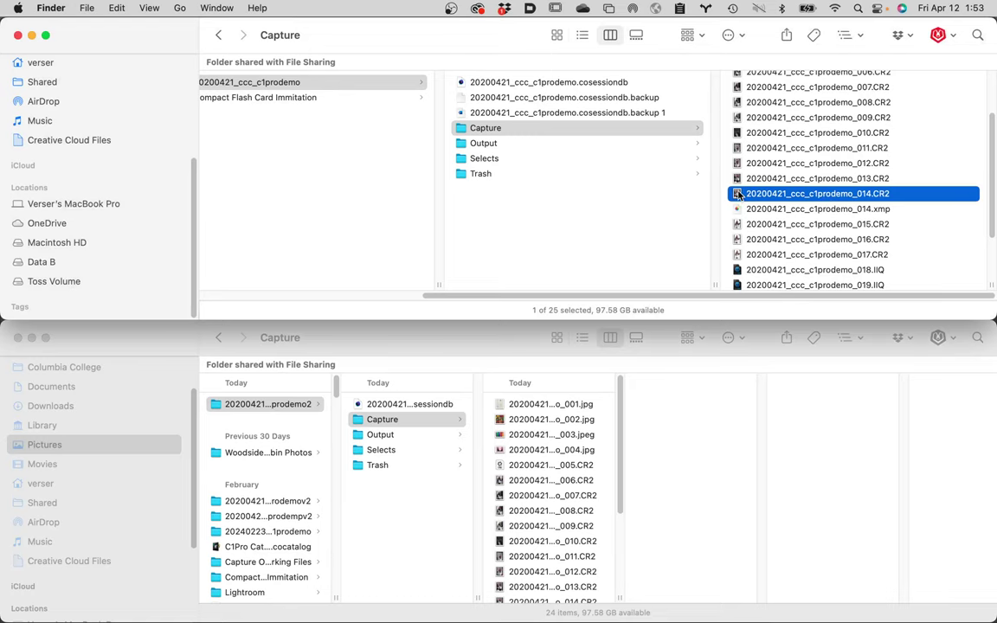
{"action": "double_click", "coordinate": [738, 196]}
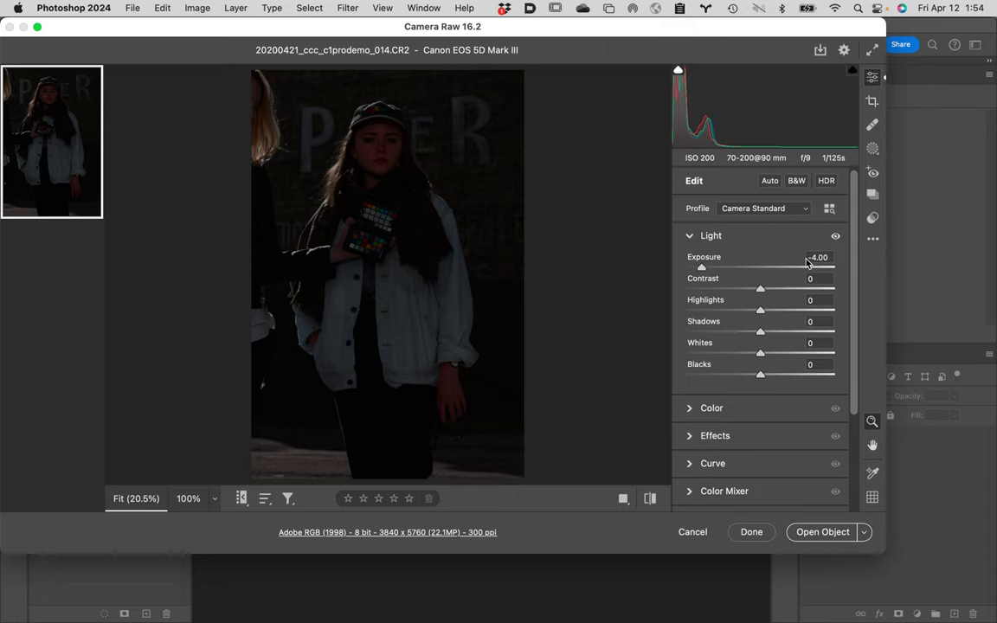
{"action": "left_click", "coordinate": [750, 532]}
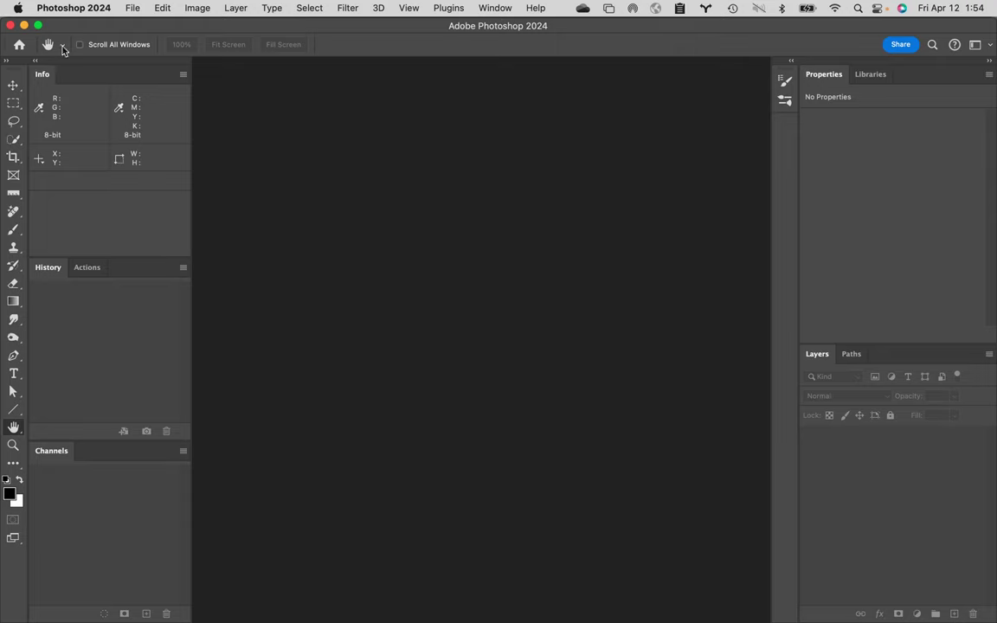
{"action": "left_click", "coordinate": [55, 8]}
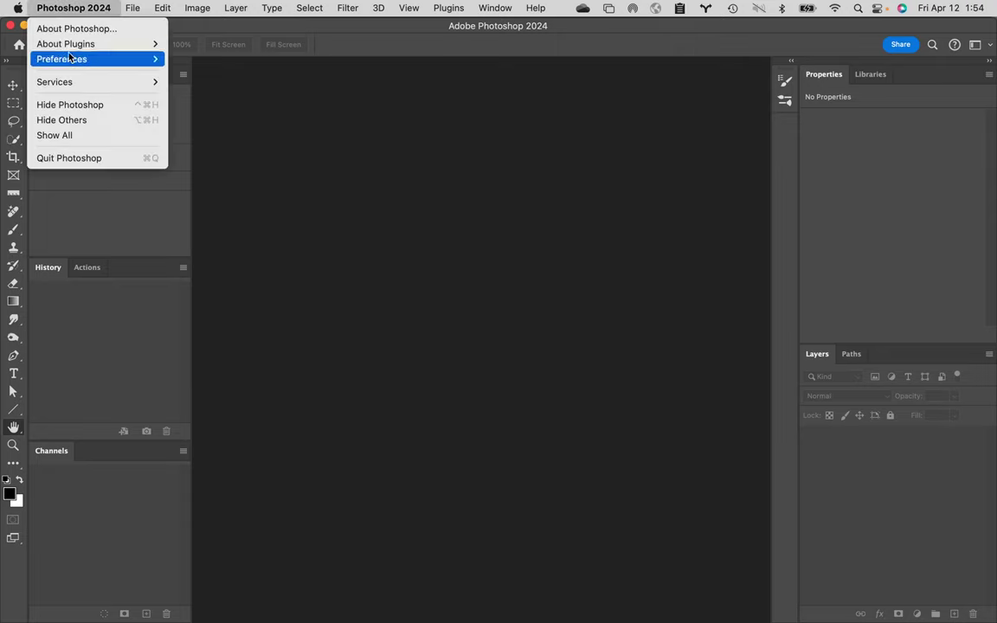
{"action": "left_click", "coordinate": [86, 159]}
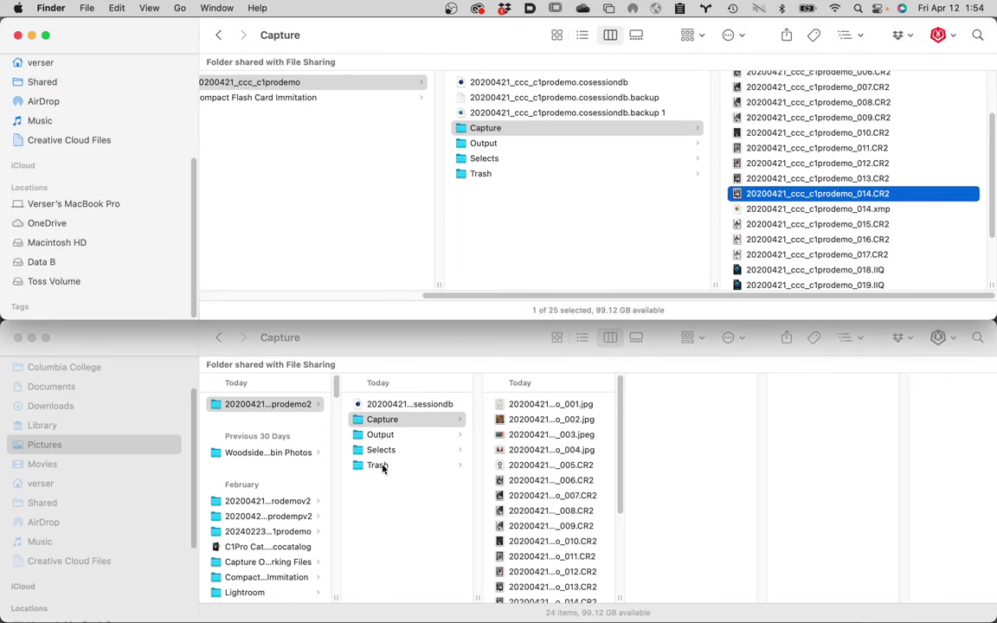
- Delete the sidecar 20200421_ccc_c1prodemo_014.xmp in Finder and reopen 014.CR2 in Camera Raw
{"action": "left_click", "coordinate": [783, 211]}
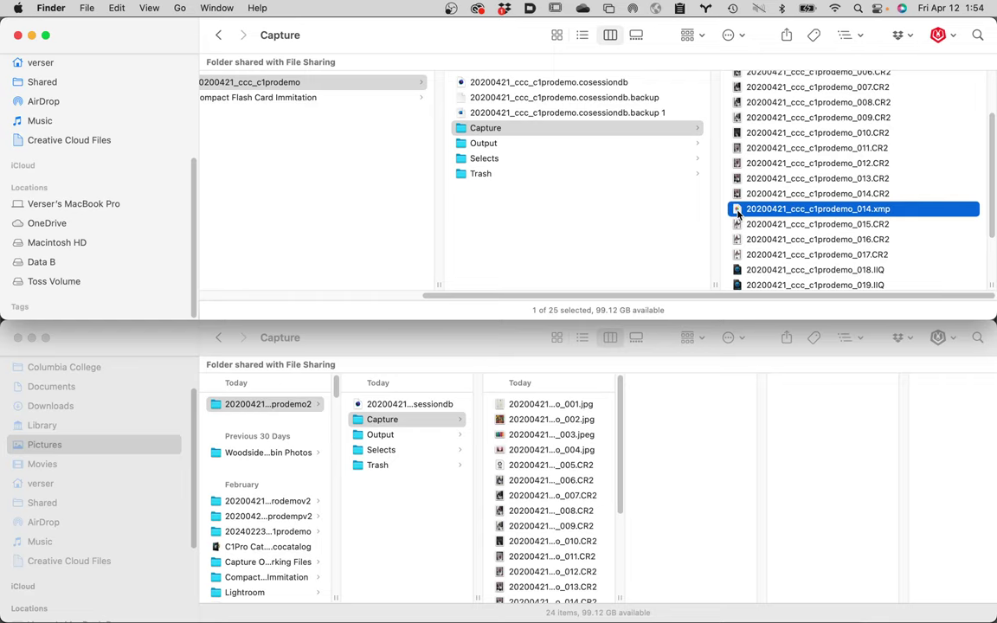
{"action": "key", "text": "super+BackSpace"}
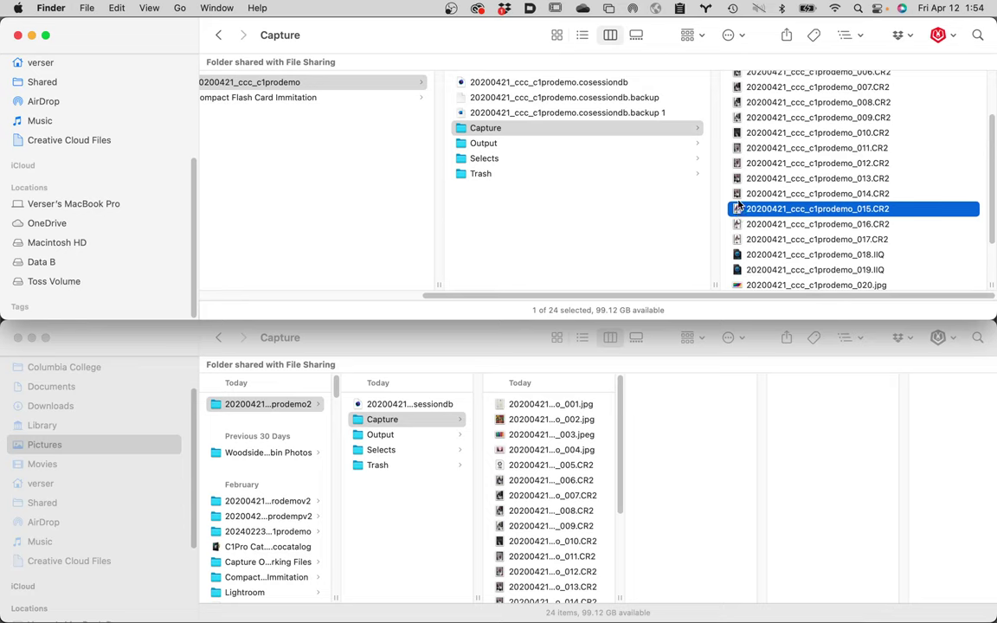
{"action": "left_click", "coordinate": [736, 195]}
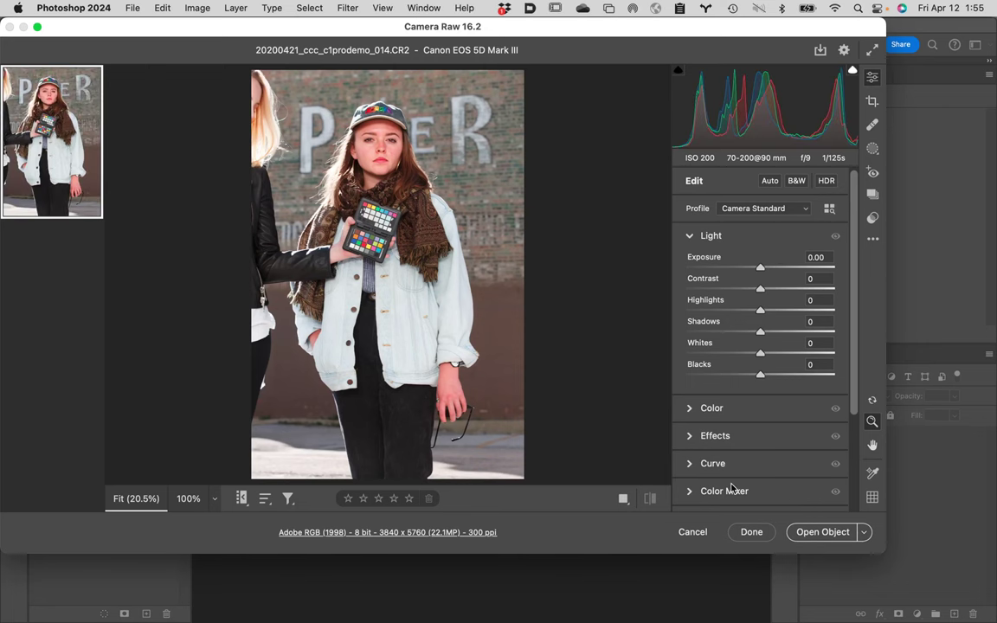
- Cancel Camera Raw without saving adjustments to 014.CR2 and quit Photoshop
{"action": "left_click", "coordinate": [687, 535]}
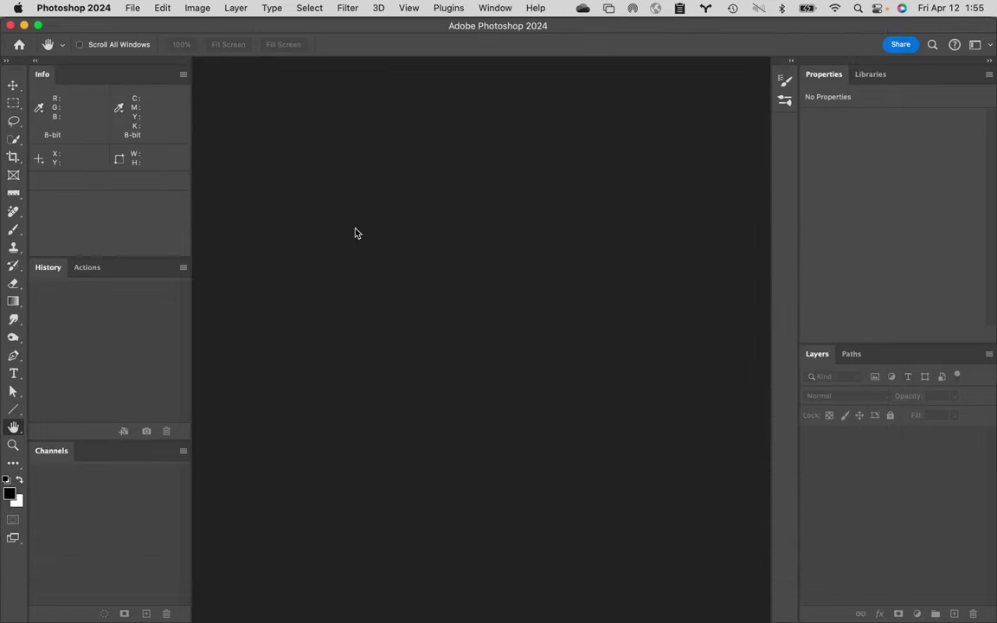
{"action": "left_click", "coordinate": [50, 8]}
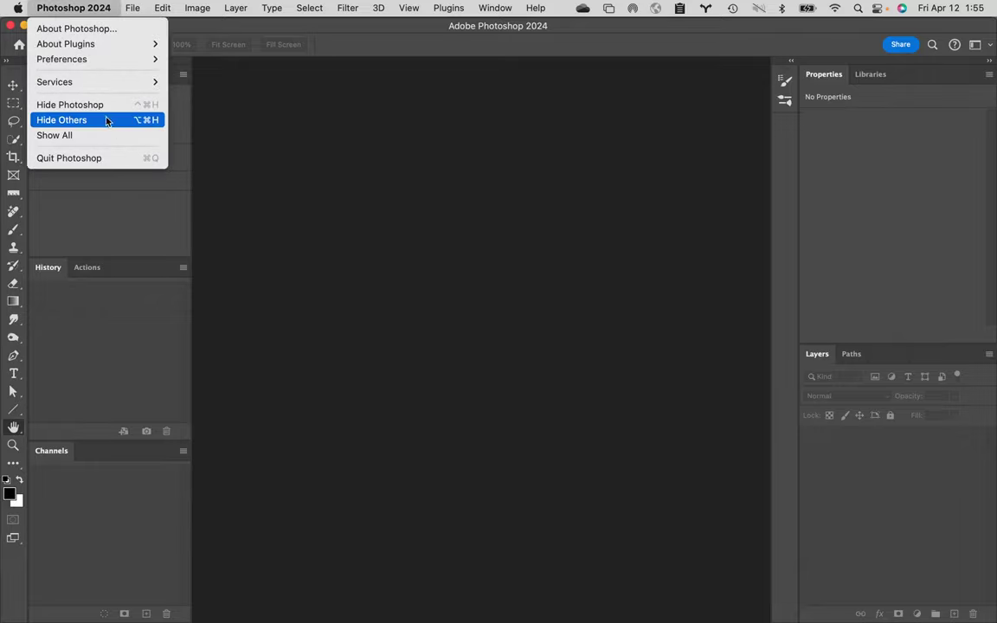
{"action": "left_click", "coordinate": [134, 159]}
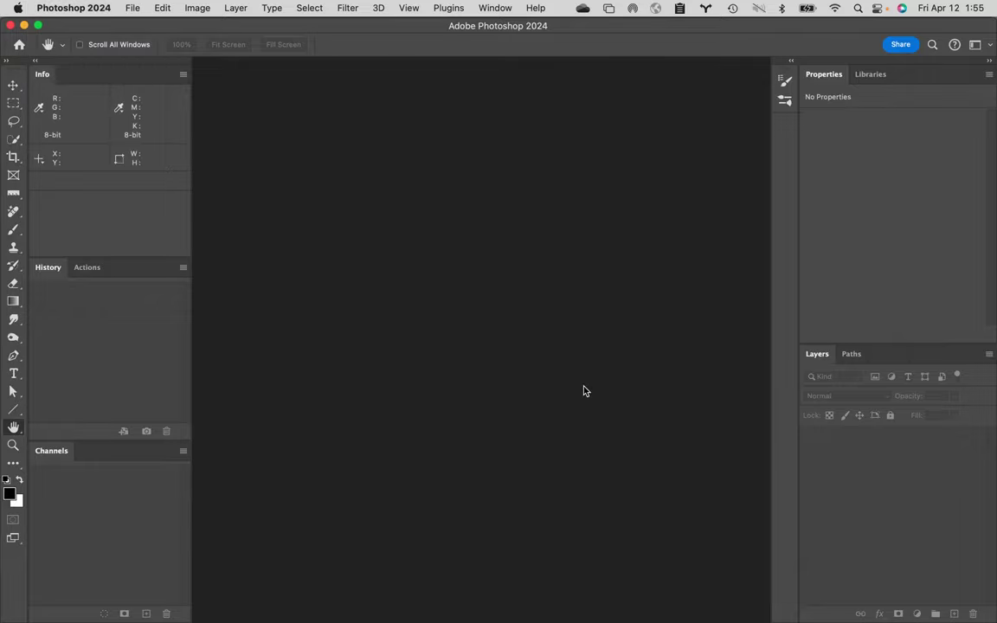
- Switch to Capture One, dismiss the preferences and reveal the session's Capture Folder in Finder
{"action": "mouse_move", "coordinate": [355, 613]}
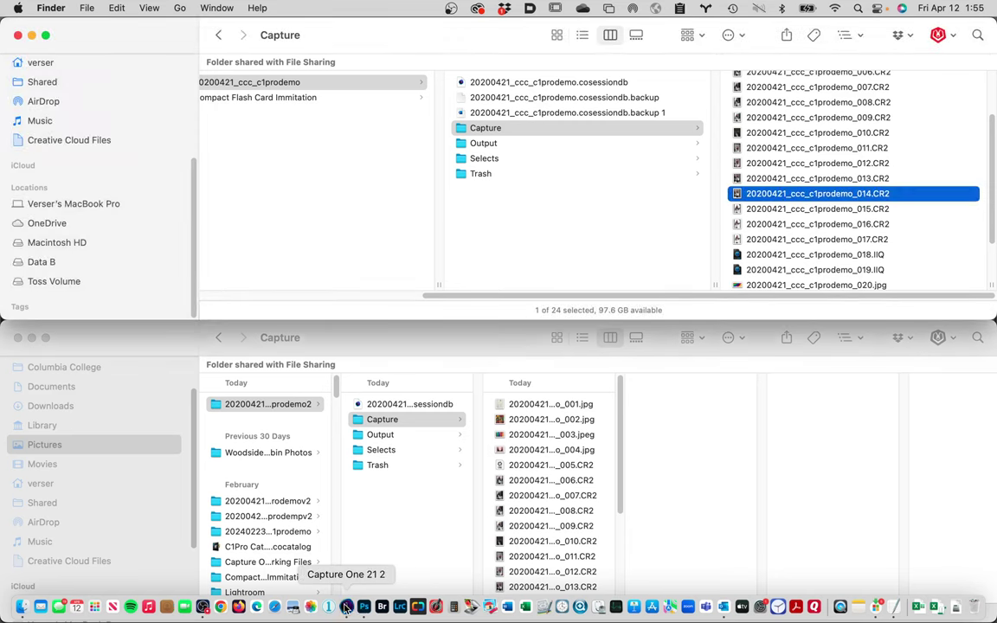
{"action": "left_click", "coordinate": [346, 607]}
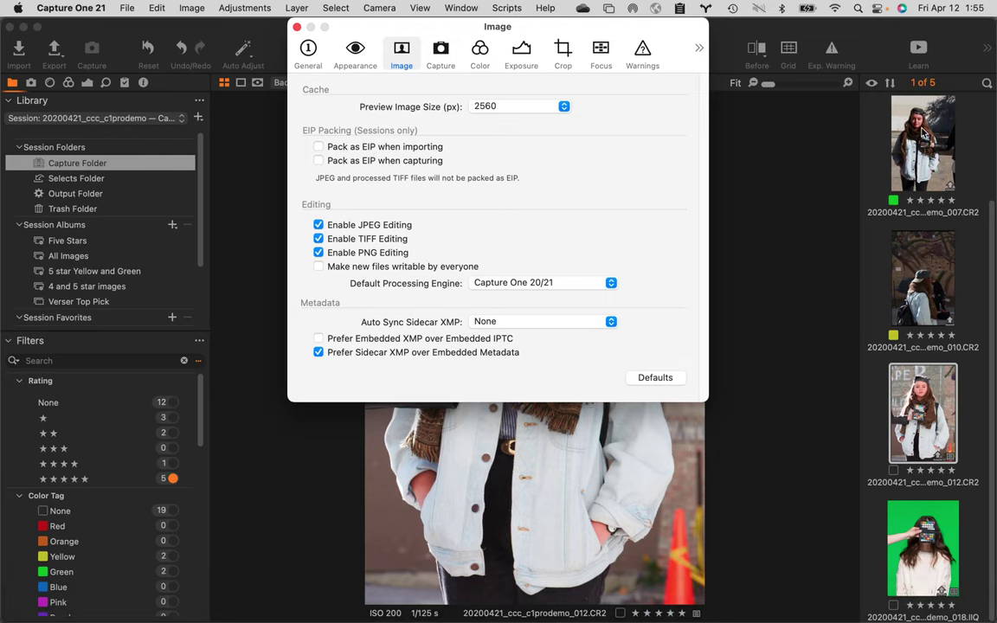
{"action": "left_click", "coordinate": [155, 163]}
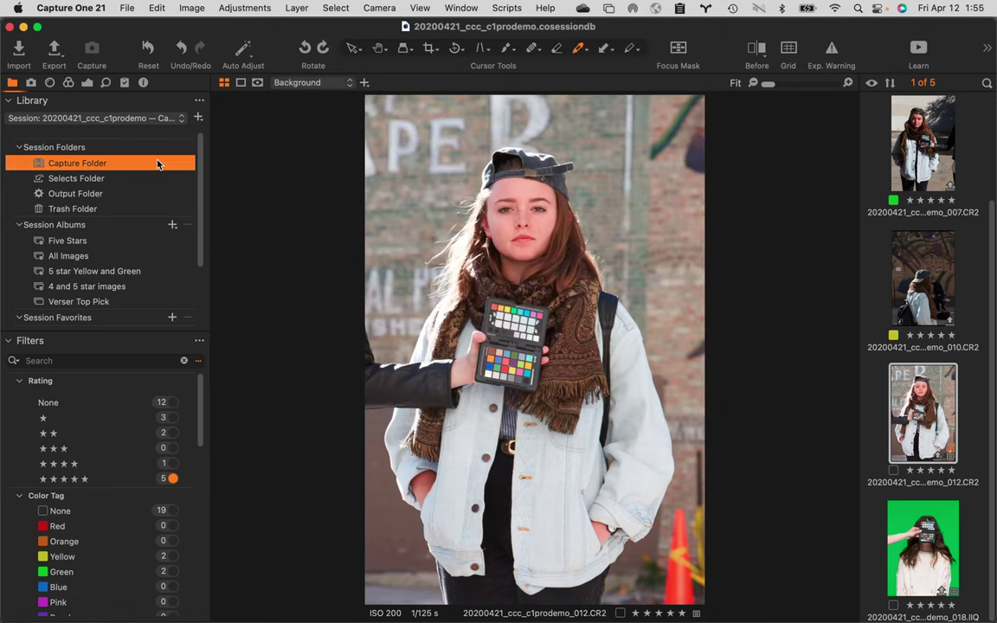
{"action": "right_click", "coordinate": [113, 164]}
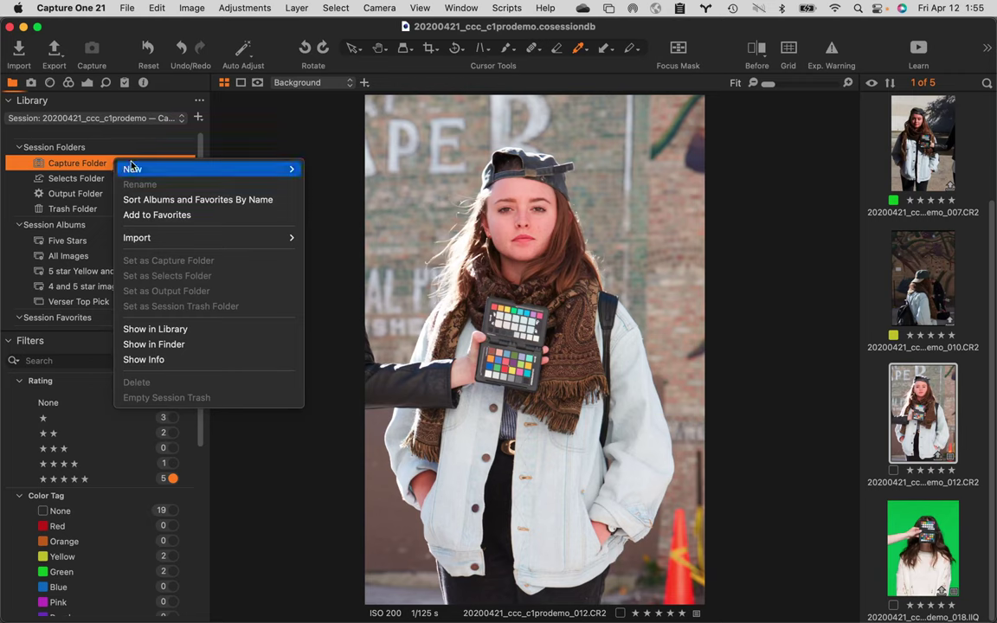
{"action": "left_click", "coordinate": [223, 346]}
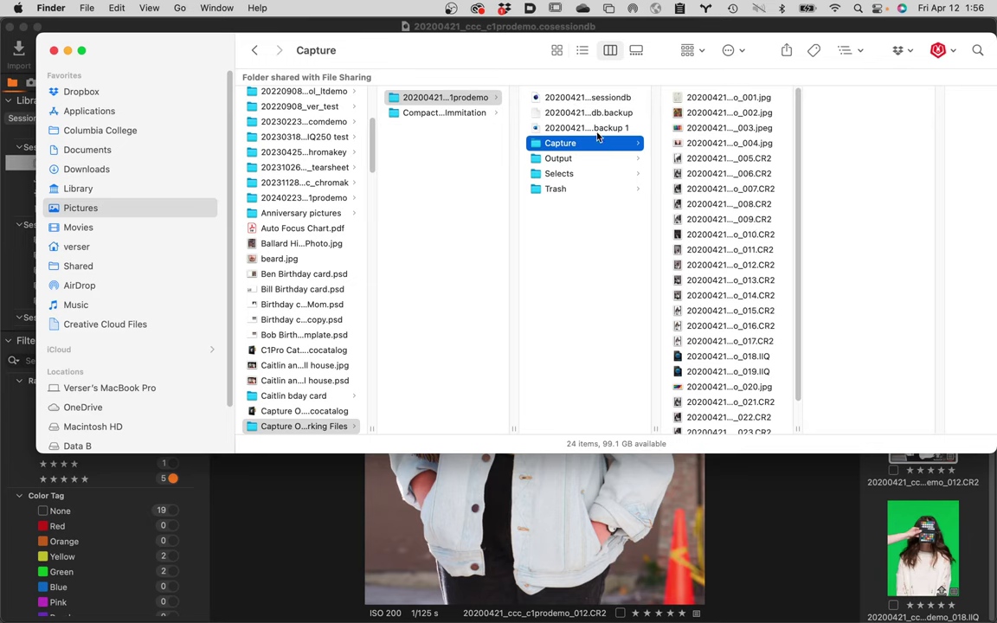
- Examine the files in the CaptureOne subfolder's Settings120, Settings140 and Settings141 folders, then return to Capture One
{"action": "scroll", "coordinate": [708, 406], "scroll_direction": "down", "scroll_amount": 2}
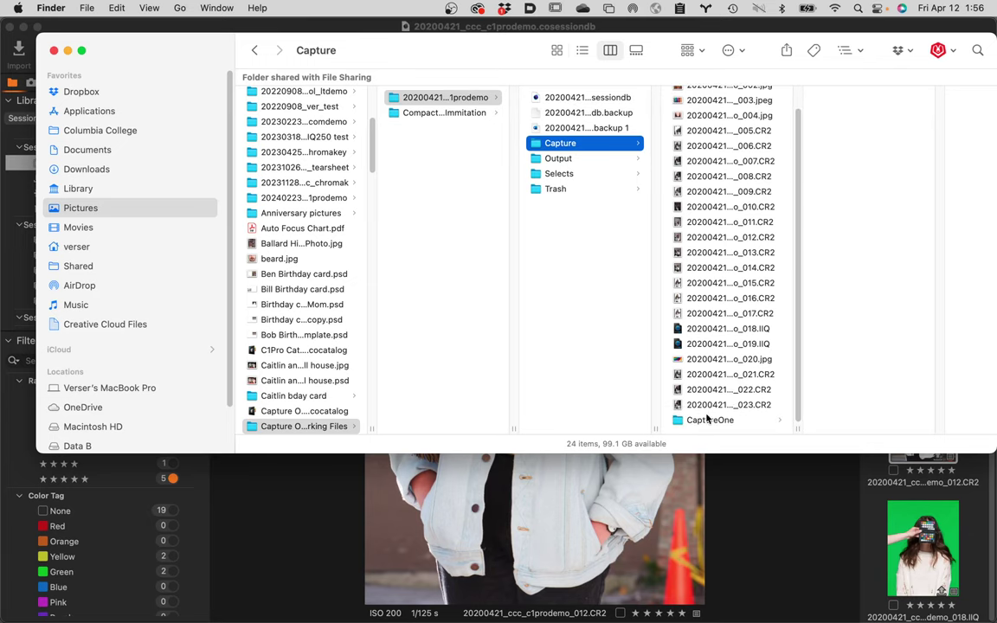
{"action": "left_click", "coordinate": [704, 421]}
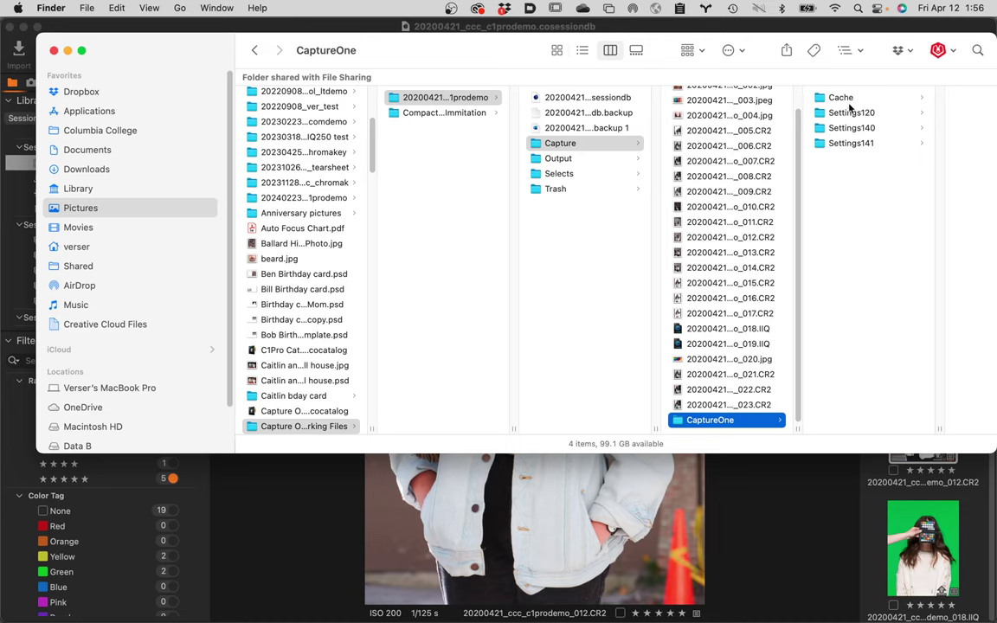
{"action": "left_click", "coordinate": [854, 116]}
{"action": "left_click", "coordinate": [854, 114]}
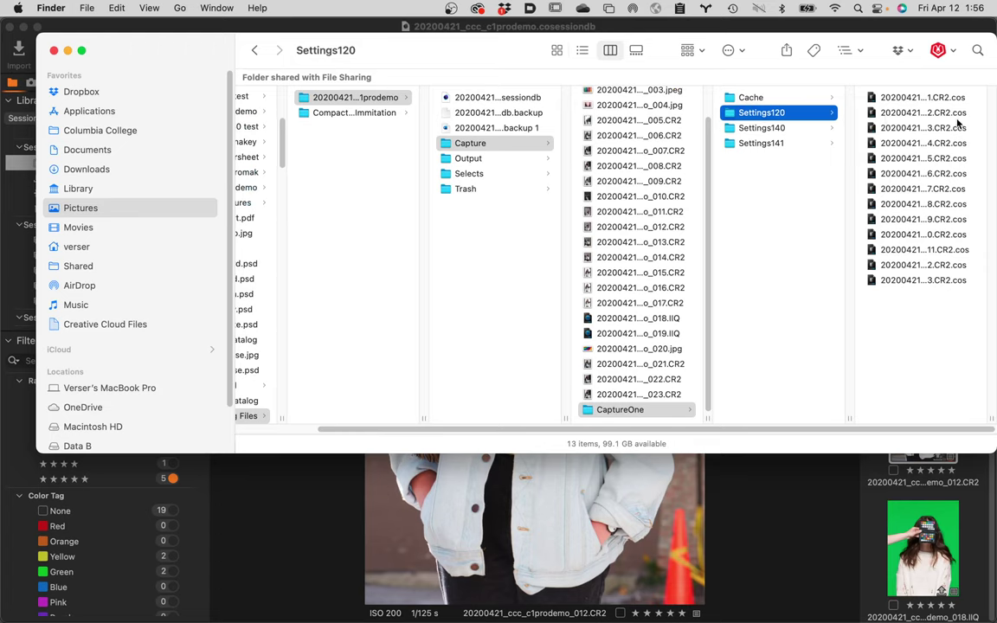
{"action": "left_click", "coordinate": [779, 128]}
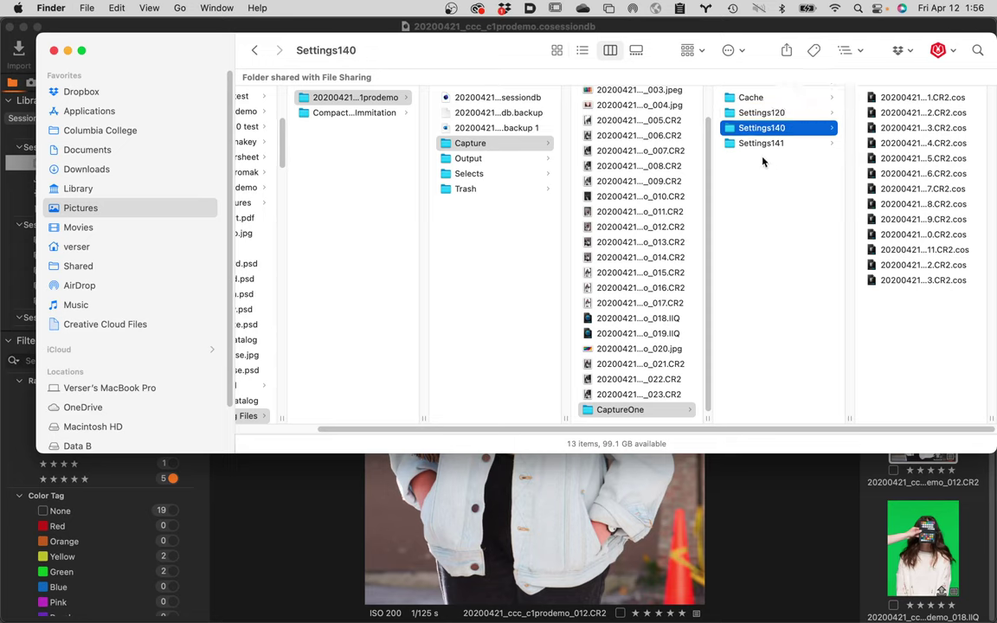
{"action": "left_click", "coordinate": [766, 143]}
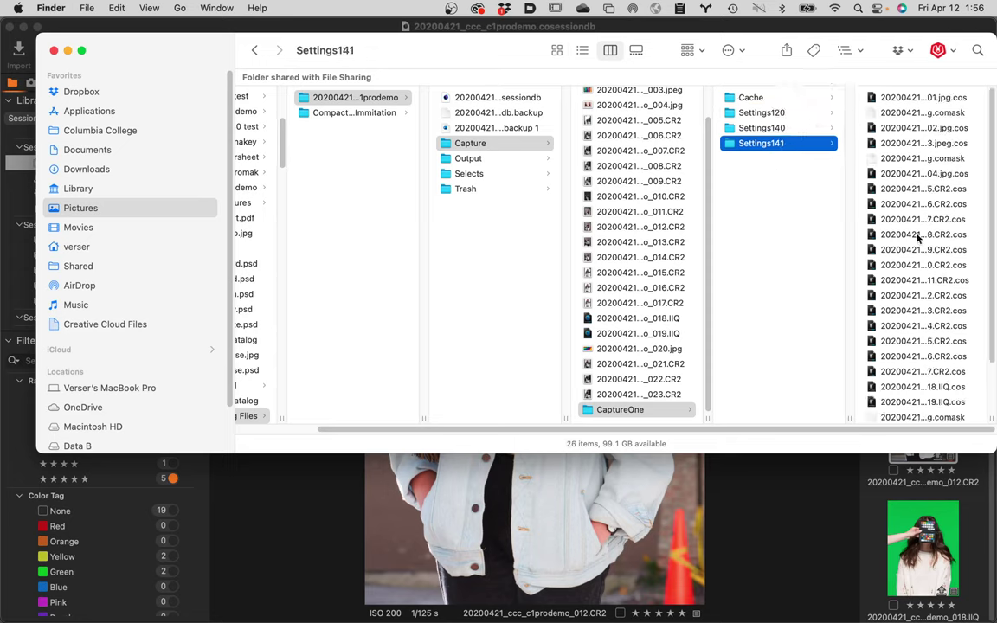
{"action": "scroll", "coordinate": [909, 333], "scroll_direction": "down", "scroll_amount": 3}
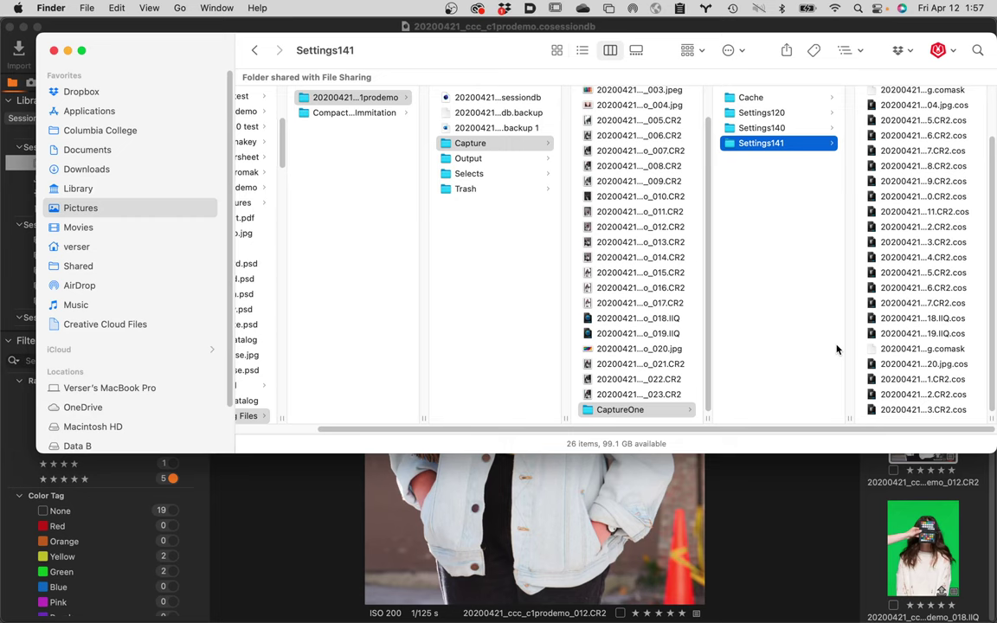
{"action": "left_click", "coordinate": [825, 479]}
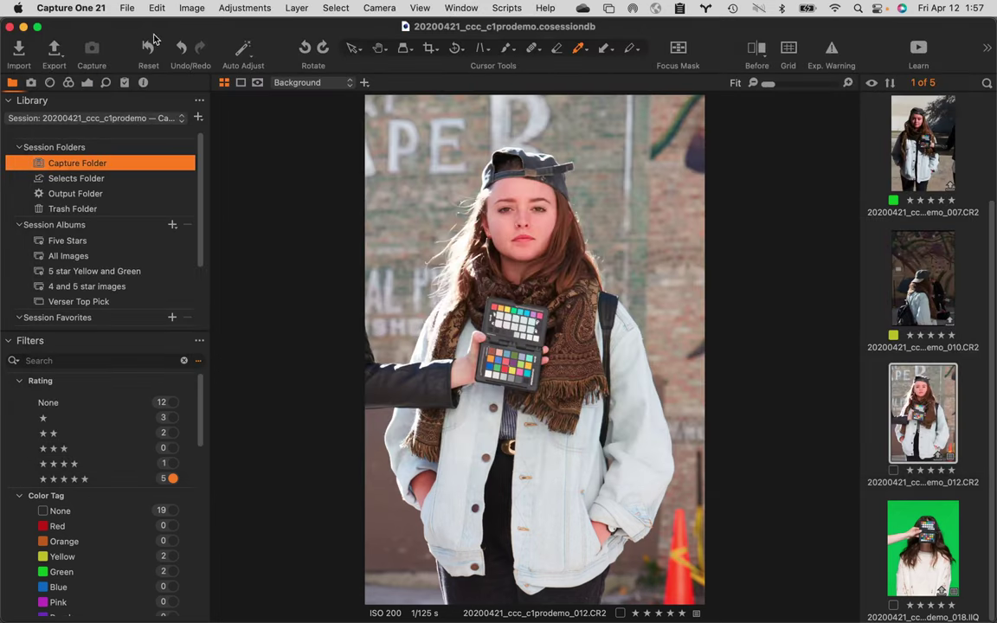
- Open the Capture preferences, disable the Canon provider and dismiss the restart notice
{"action": "left_click", "coordinate": [73, 6]}
{"action": "left_click", "coordinate": [83, 51]}
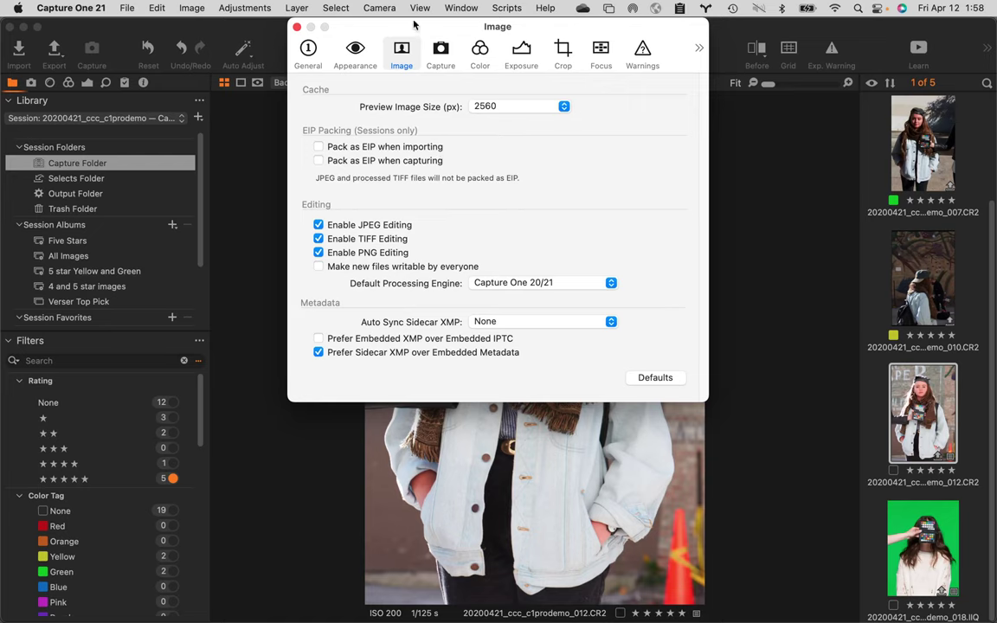
{"action": "left_click", "coordinate": [443, 50]}
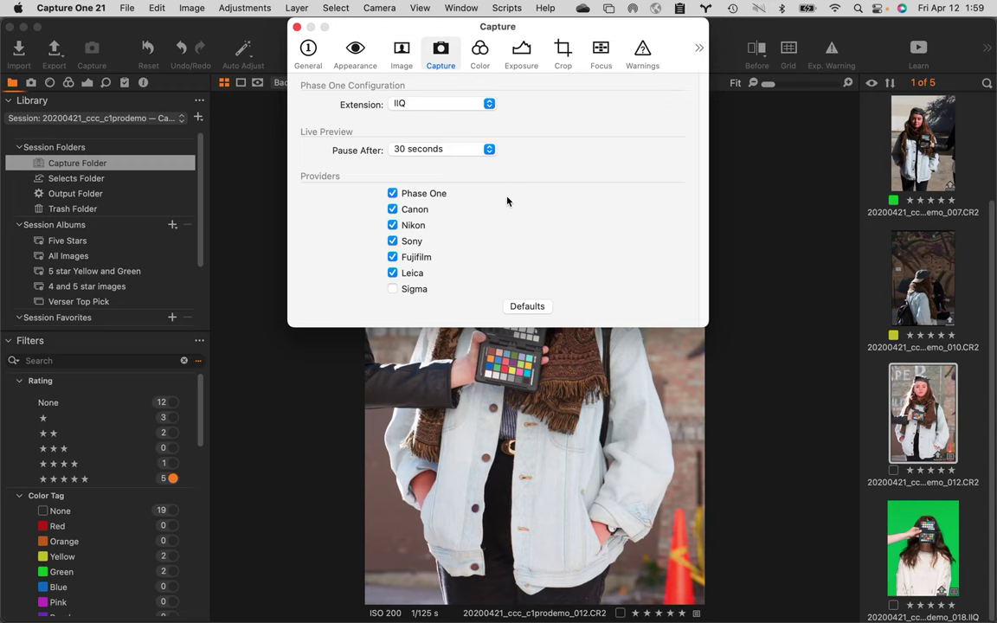
{"action": "left_click", "coordinate": [392, 210]}
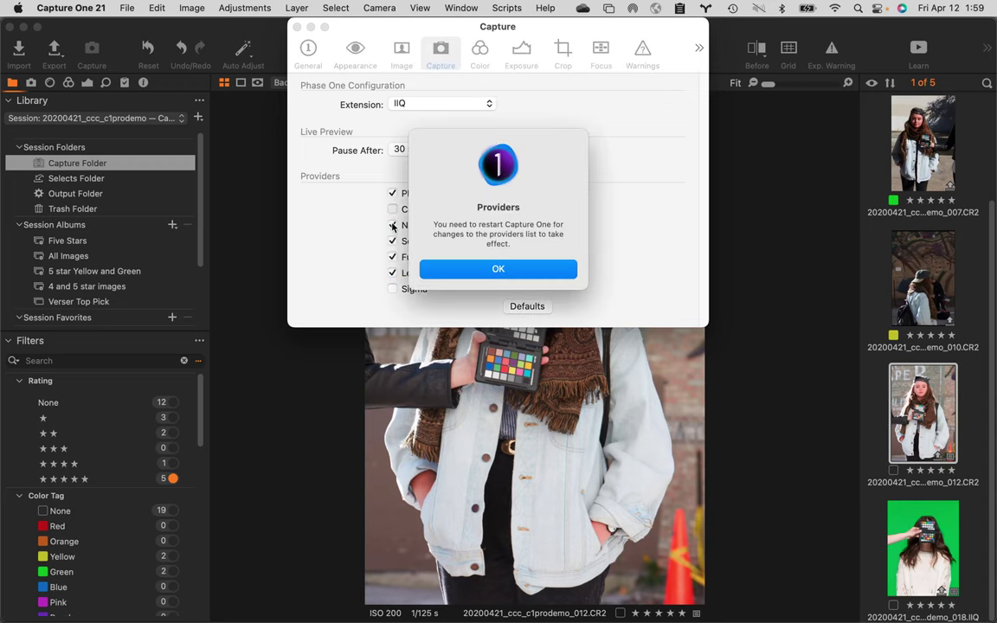
{"action": "left_click", "coordinate": [439, 250]}
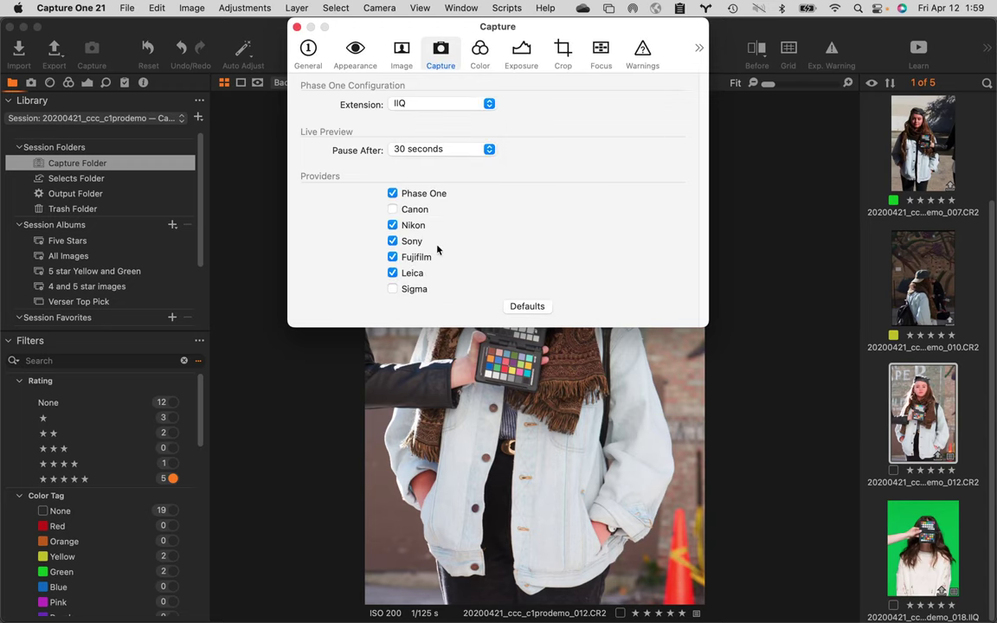
- Disable the Nikon, Sony, Fujifilm and Leica providers and enable them again
{"action": "left_click", "coordinate": [392, 225]}
{"action": "left_click", "coordinate": [392, 240]}
{"action": "left_click", "coordinate": [392, 257]}
{"action": "left_click", "coordinate": [392, 273]}
{"action": "left_click", "coordinate": [392, 225]}
{"action": "left_click", "coordinate": [392, 240]}
{"action": "left_click", "coordinate": [393, 257]}
{"action": "left_click", "coordinate": [393, 272]}
- View the Color preferences, then lower the exposure warning's highlight threshold slightly and move its shadow threshold up and back down
{"action": "left_click", "coordinate": [480, 53]}
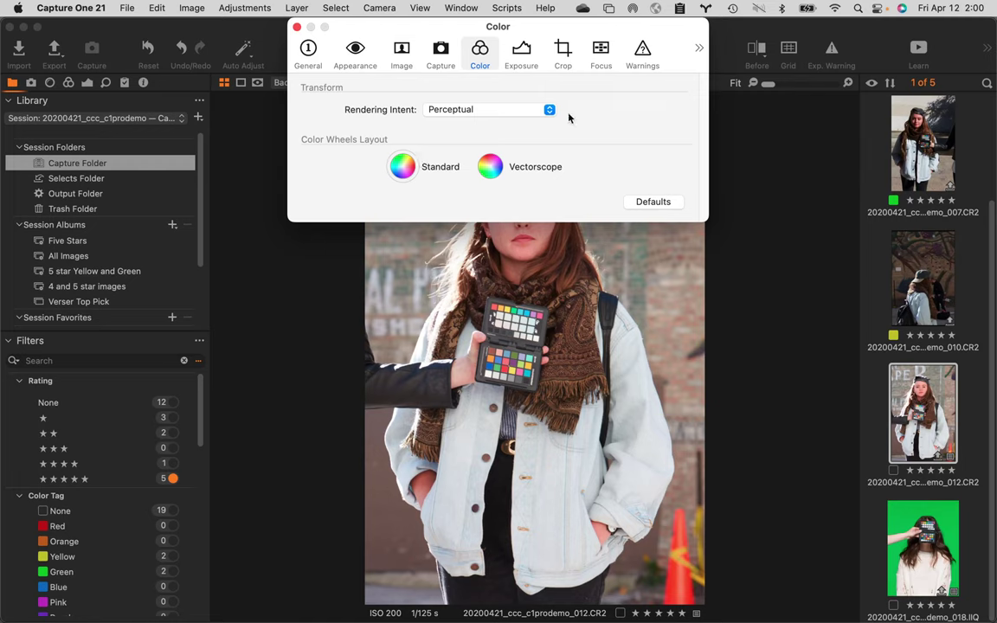
{"action": "left_click", "coordinate": [524, 52]}
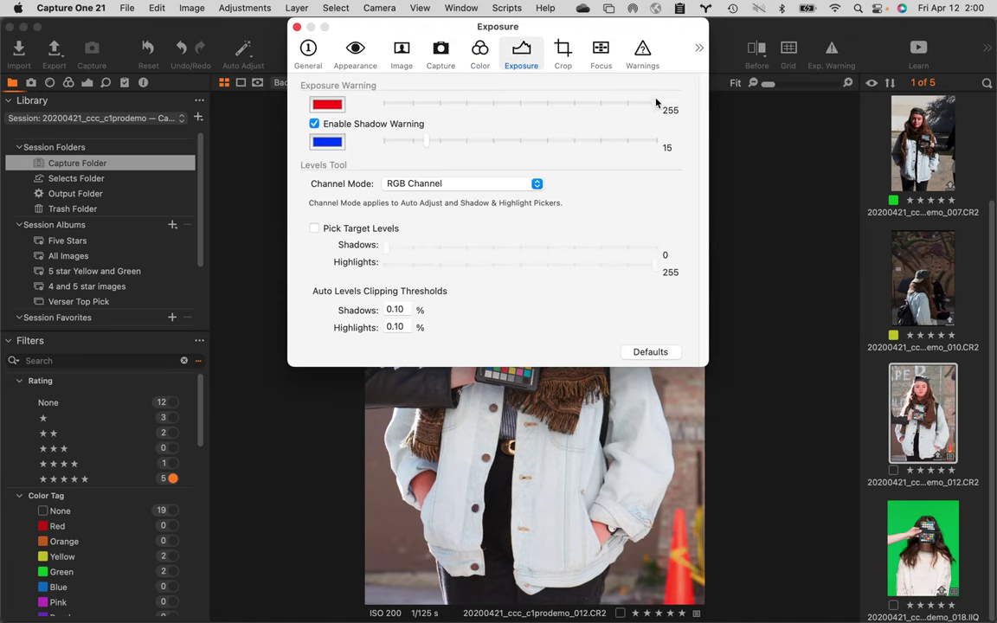
{"action": "left_click_drag", "start_coordinate": [656, 103], "coordinate": [643, 102]}
{"action": "left_click_drag", "start_coordinate": [428, 146], "coordinate": [450, 145]}
{"action": "left_click_drag", "start_coordinate": [450, 143], "coordinate": [424, 147]}
- Restore the default Crop preferences and close the preferences window
{"action": "left_click", "coordinate": [562, 49]}
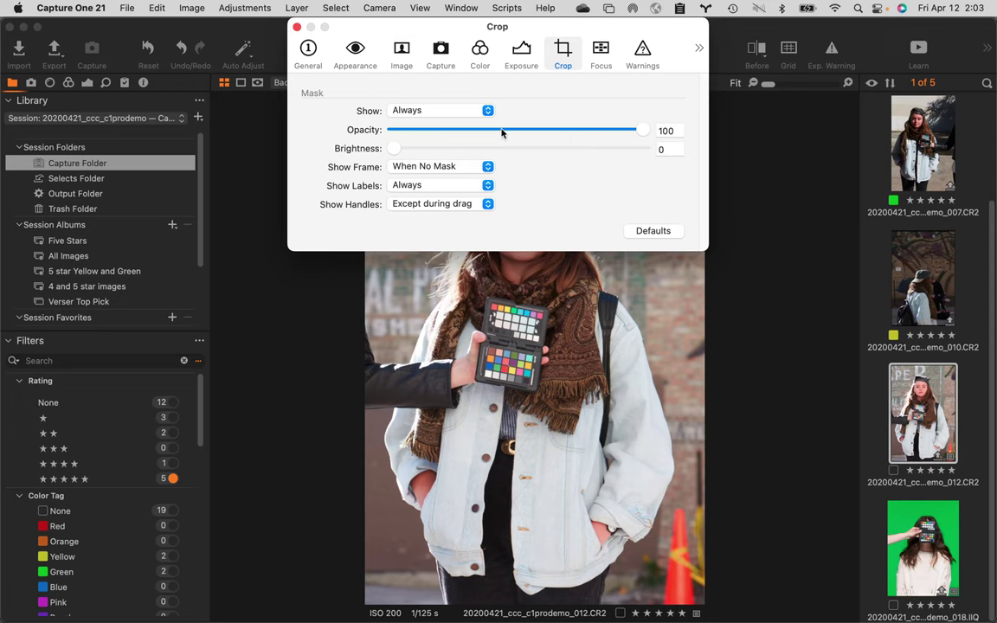
{"action": "left_click", "coordinate": [655, 229]}
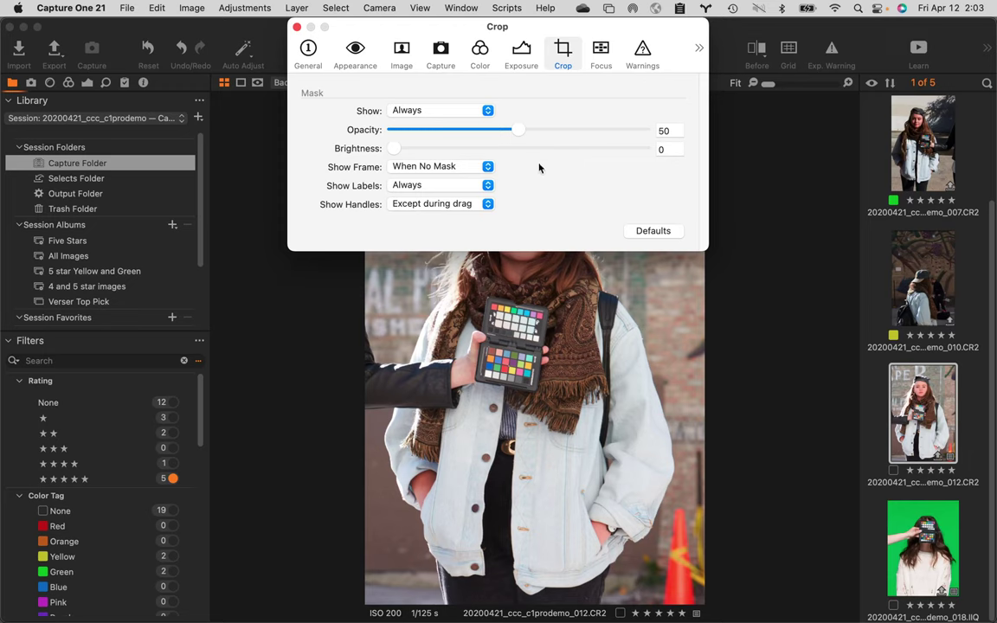
{"action": "key", "text": "super+w"}
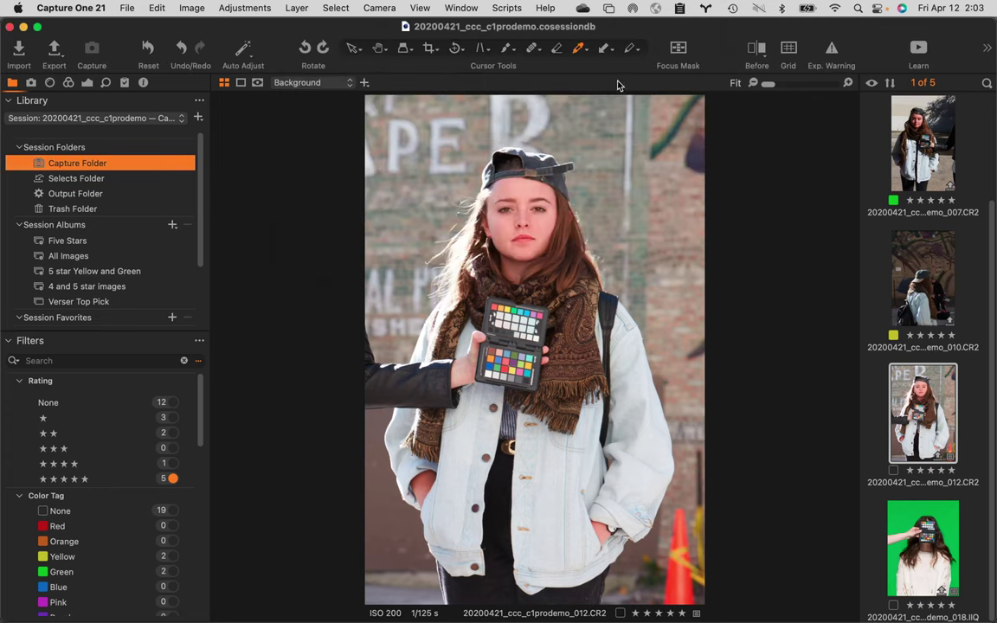
- Crop 20200421_ccc_c1prodemo_012.CR2 from its upper-left corner to about 1066 x 1600 px and reopen the Crop preferences clear of the image
{"action": "key", "text": "c"}
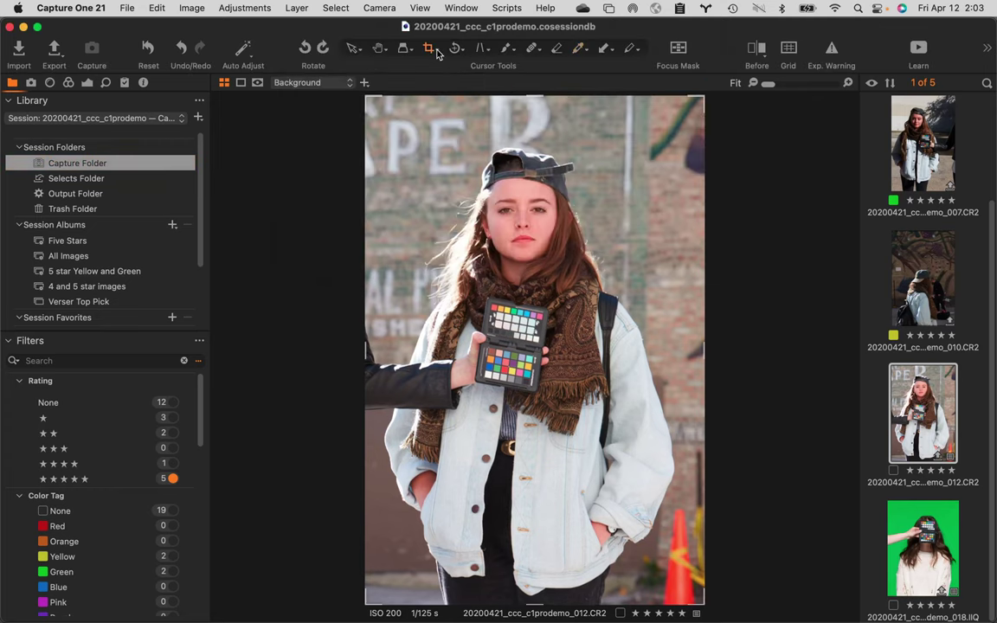
{"action": "left_click_drag", "start_coordinate": [367, 104], "coordinate": [426, 188]}
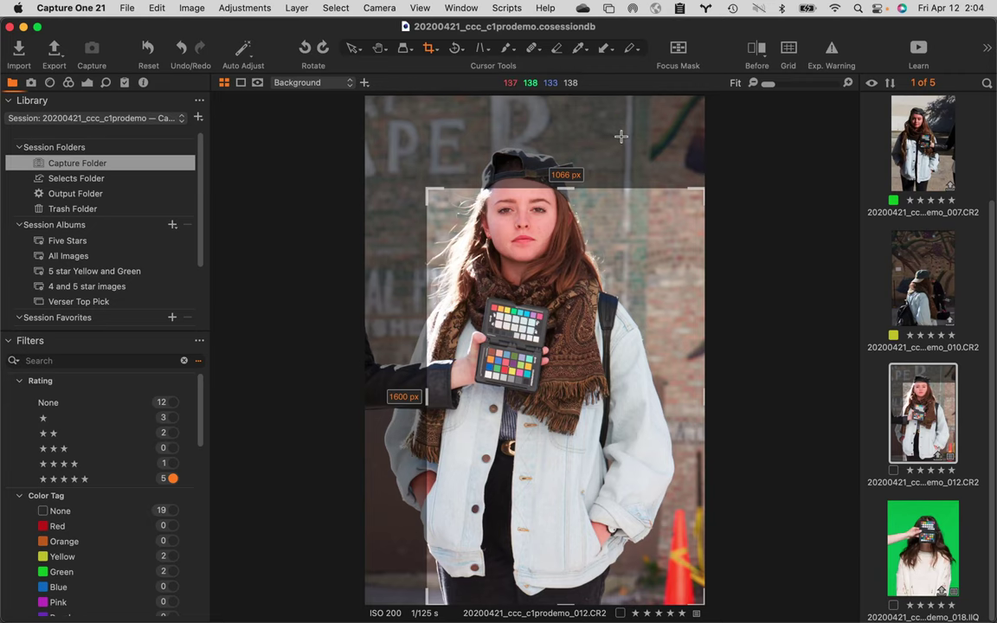
{"action": "left_click", "coordinate": [126, 7]}
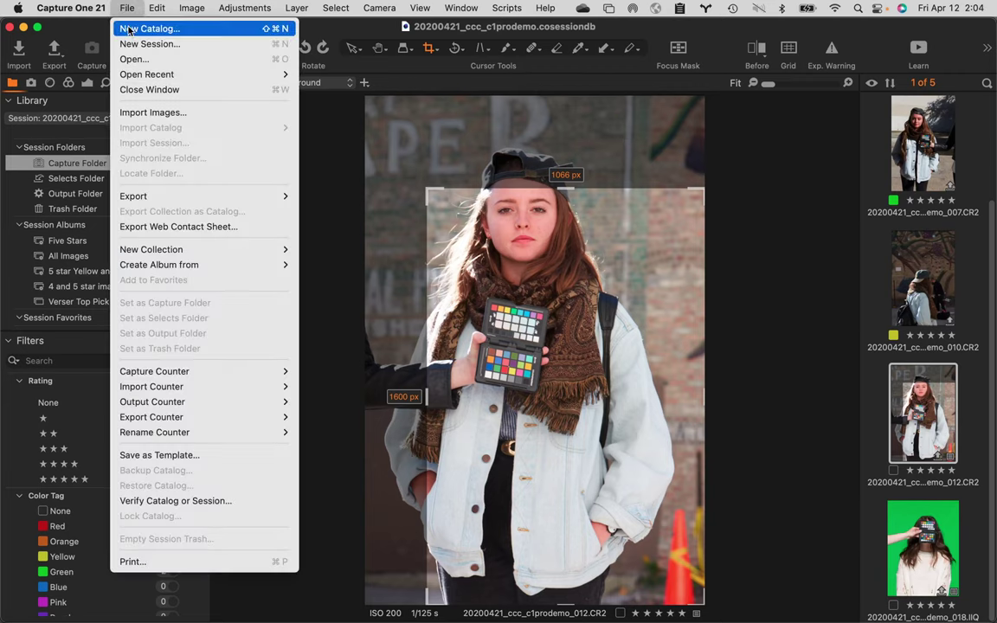
{"action": "mouse_move", "coordinate": [72, 7]}
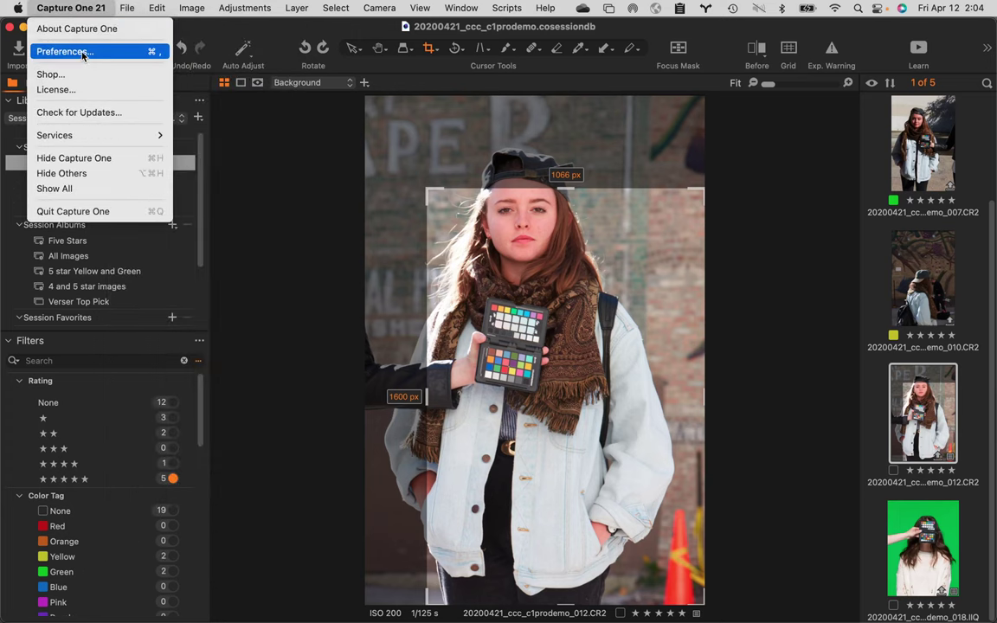
{"action": "left_click", "coordinate": [81, 52]}
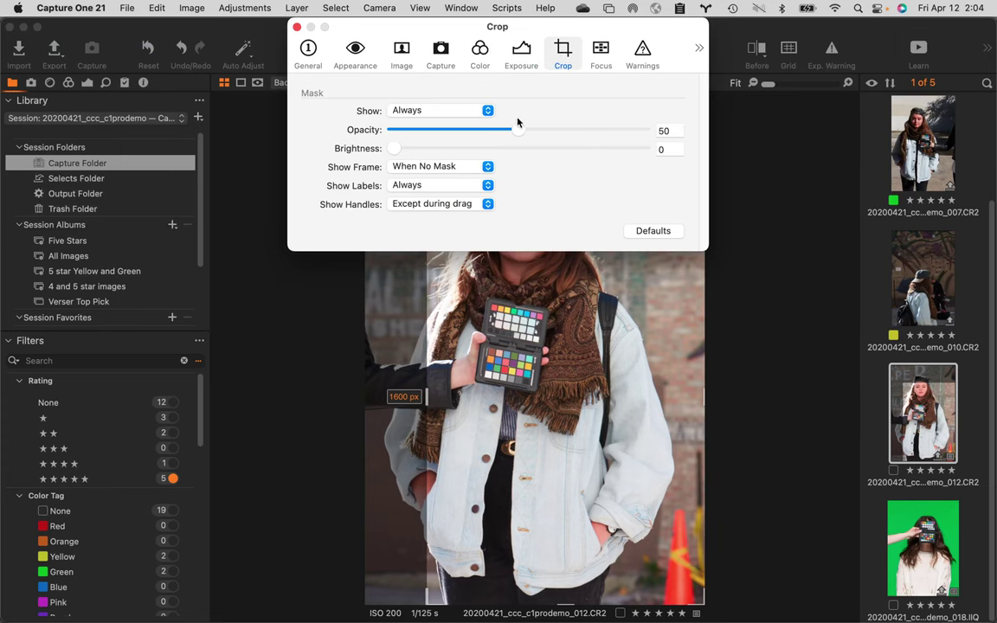
{"action": "left_click_drag", "start_coordinate": [532, 30], "coordinate": [215, 67]}
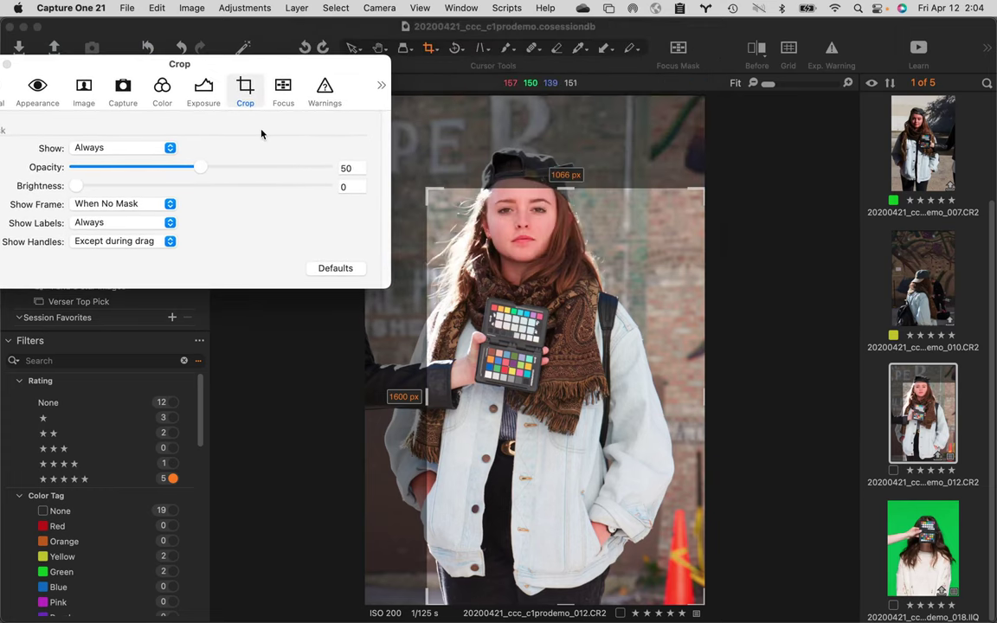
- Try the crop mask at opacity 100 and brightness 100, then restore the default crop settings
{"action": "left_click_drag", "start_coordinate": [199, 171], "coordinate": [408, 167]}
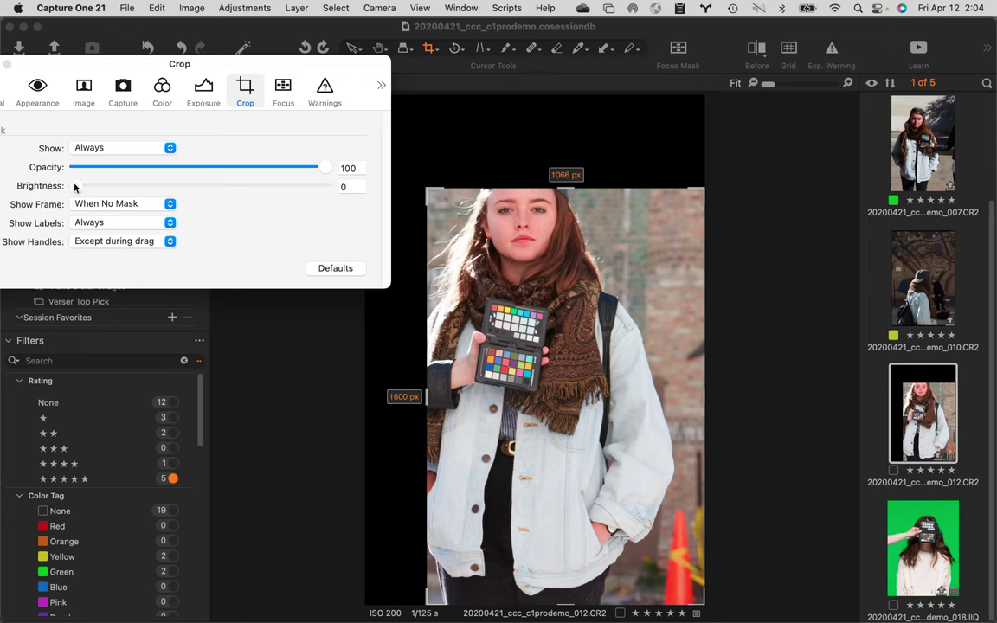
{"action": "left_click_drag", "start_coordinate": [73, 187], "coordinate": [344, 187]}
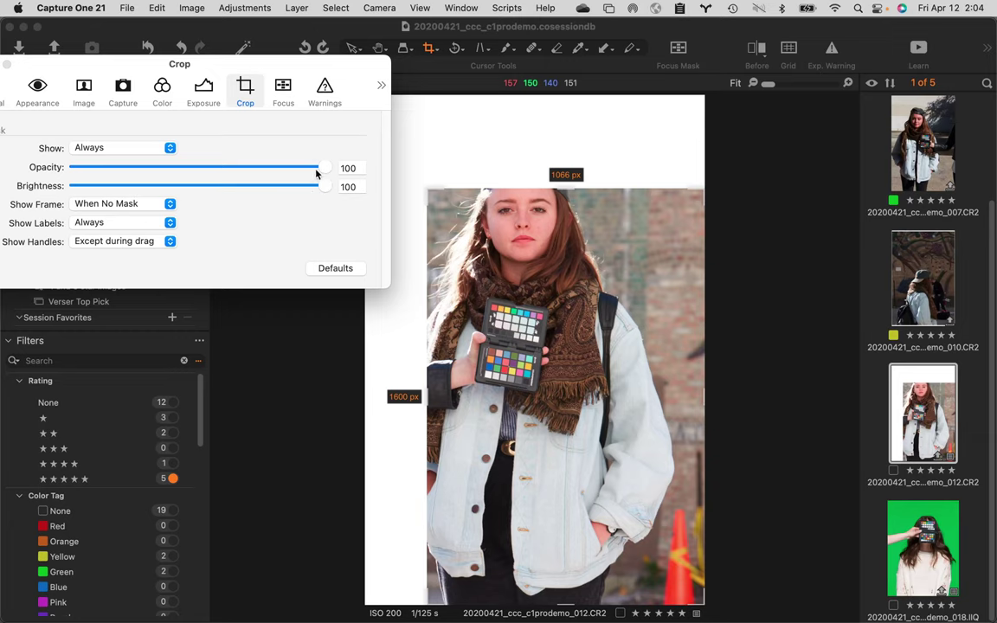
{"action": "left_click", "coordinate": [335, 268]}
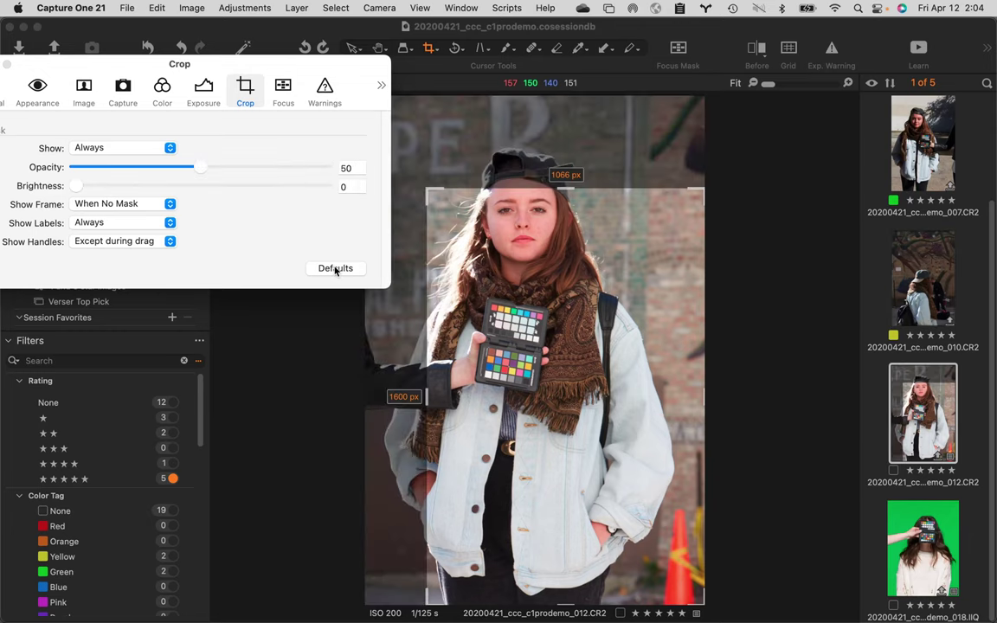
- Set the crop mask opacity to 100 and view the Show Frame and Show Labels choices without changing them
{"action": "left_click_drag", "start_coordinate": [197, 169], "coordinate": [370, 145]}
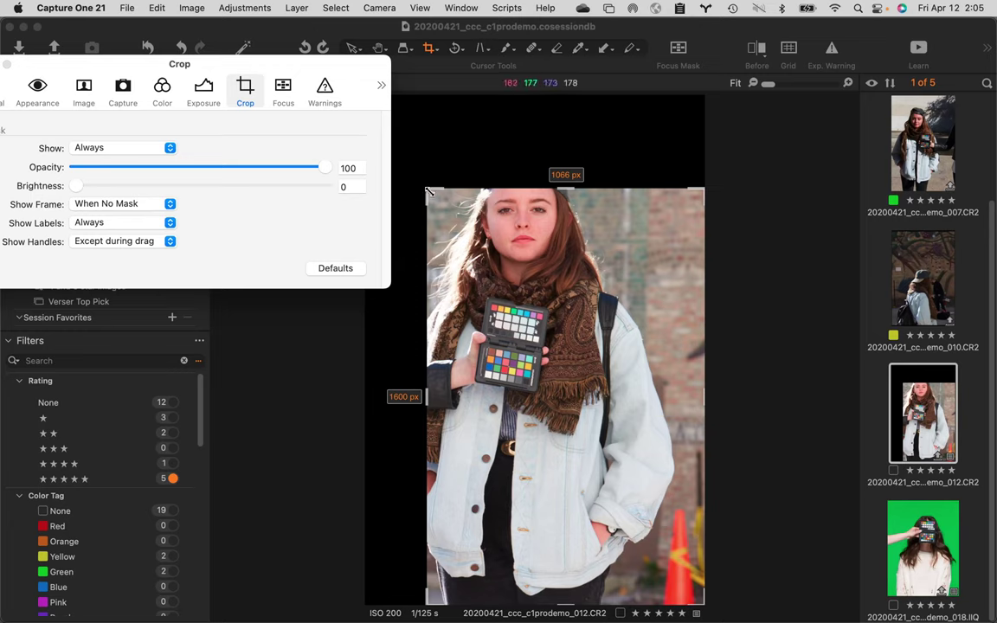
{"action": "left_click", "coordinate": [149, 205]}
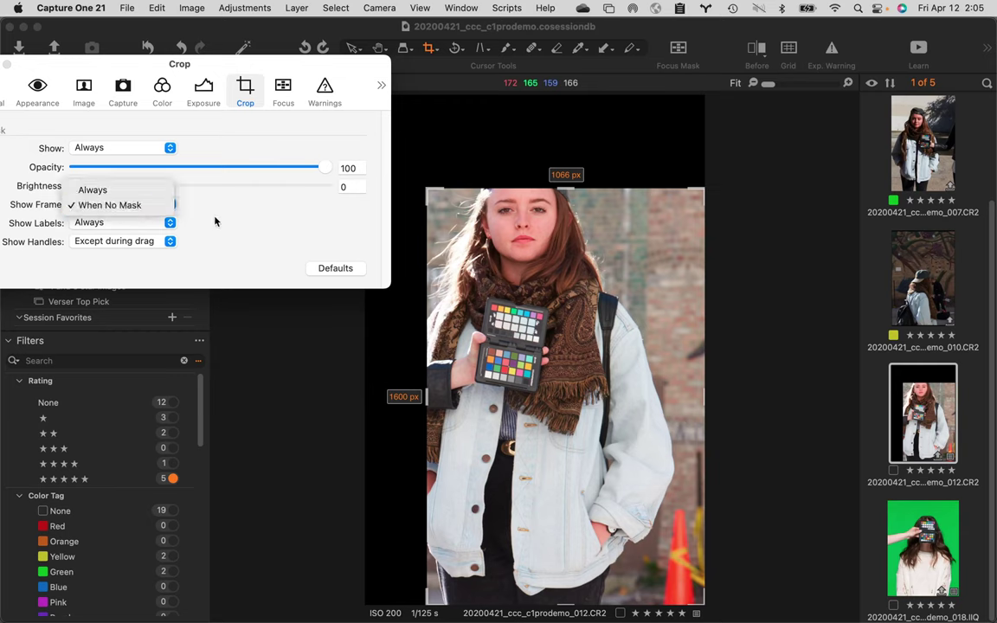
{"action": "left_click", "coordinate": [150, 179]}
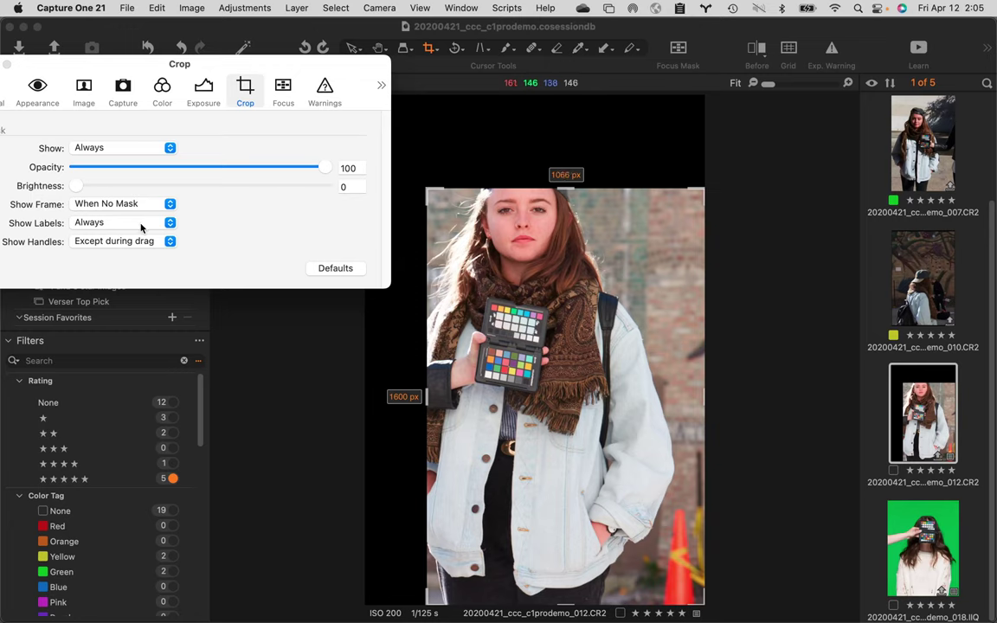
{"action": "left_click", "coordinate": [141, 227]}
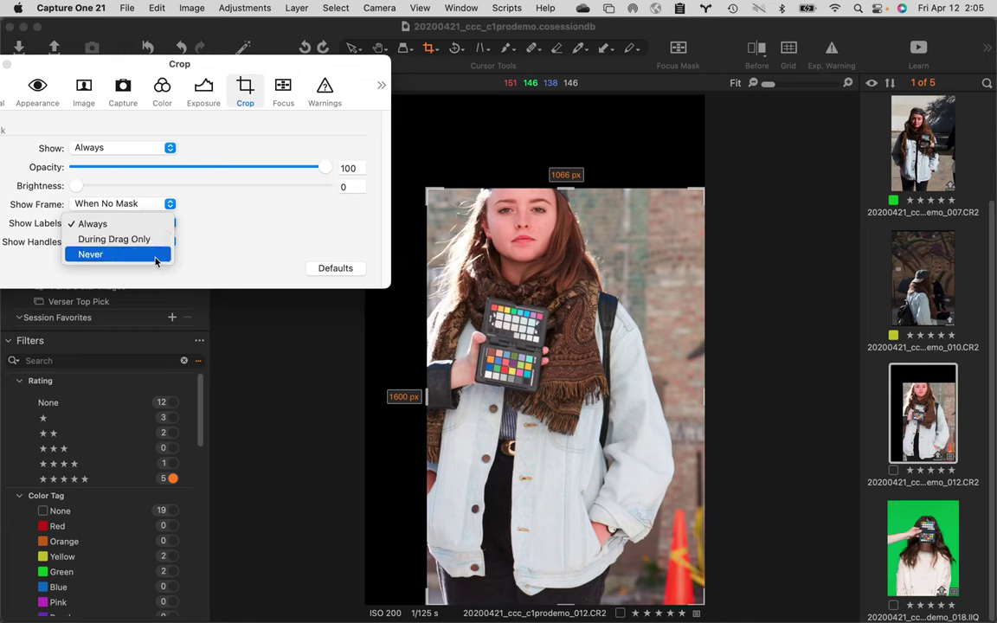
{"action": "left_click", "coordinate": [216, 193]}
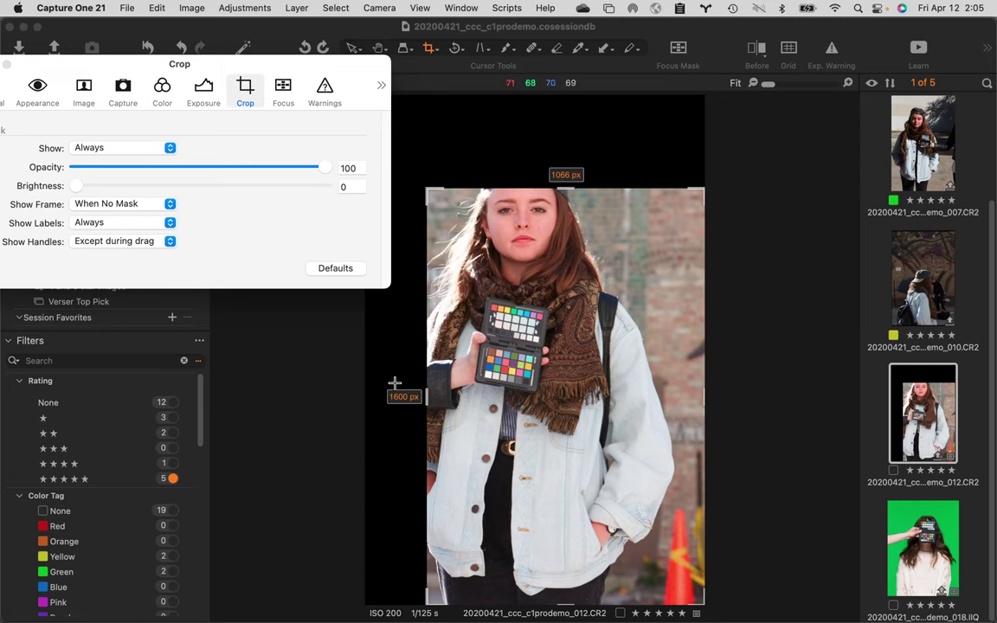
- View the Show Handles choices, restore the default crop settings and set the crop mask opacity back to 100
{"action": "left_click", "coordinate": [160, 247]}
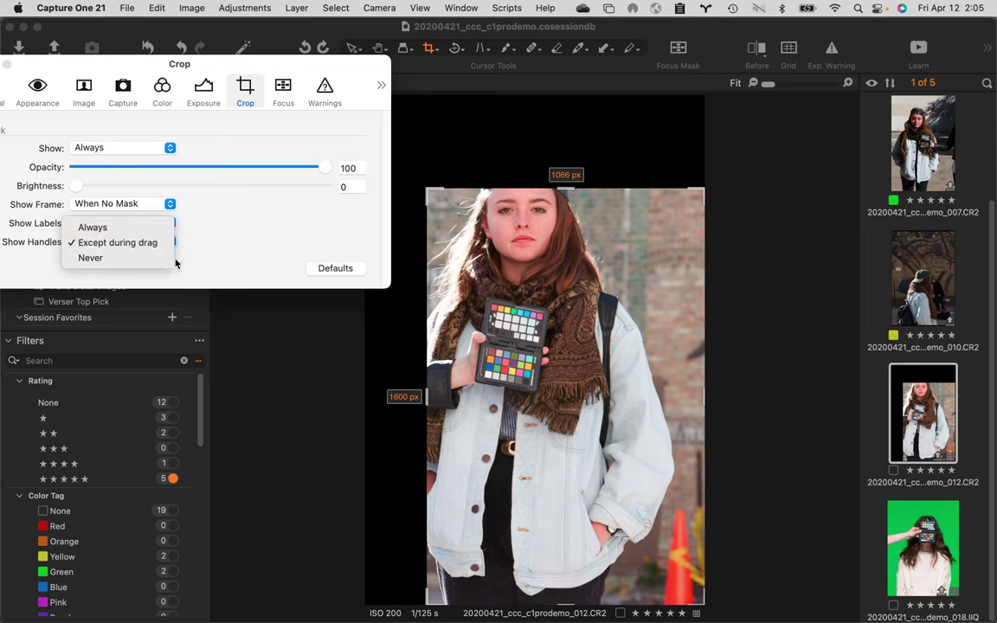
{"action": "left_click", "coordinate": [228, 238]}
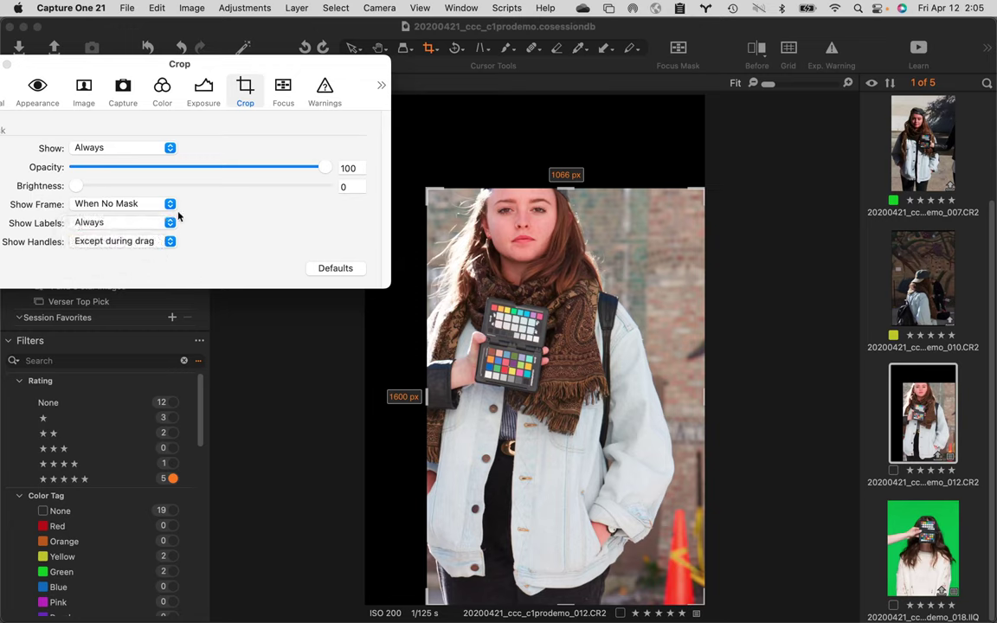
{"action": "left_click", "coordinate": [339, 269]}
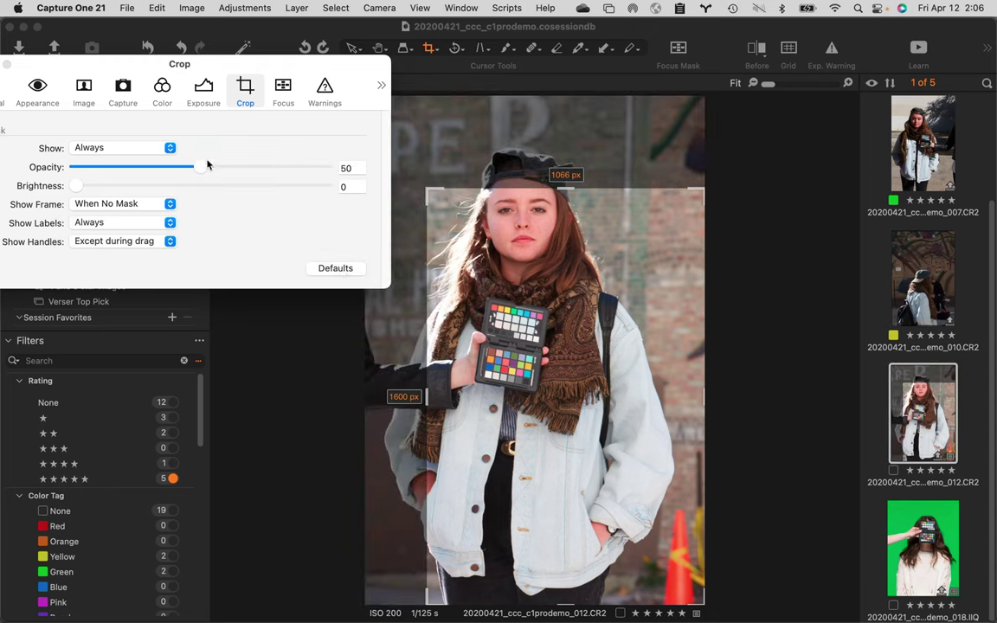
{"action": "left_click_drag", "start_coordinate": [198, 166], "coordinate": [443, 169]}
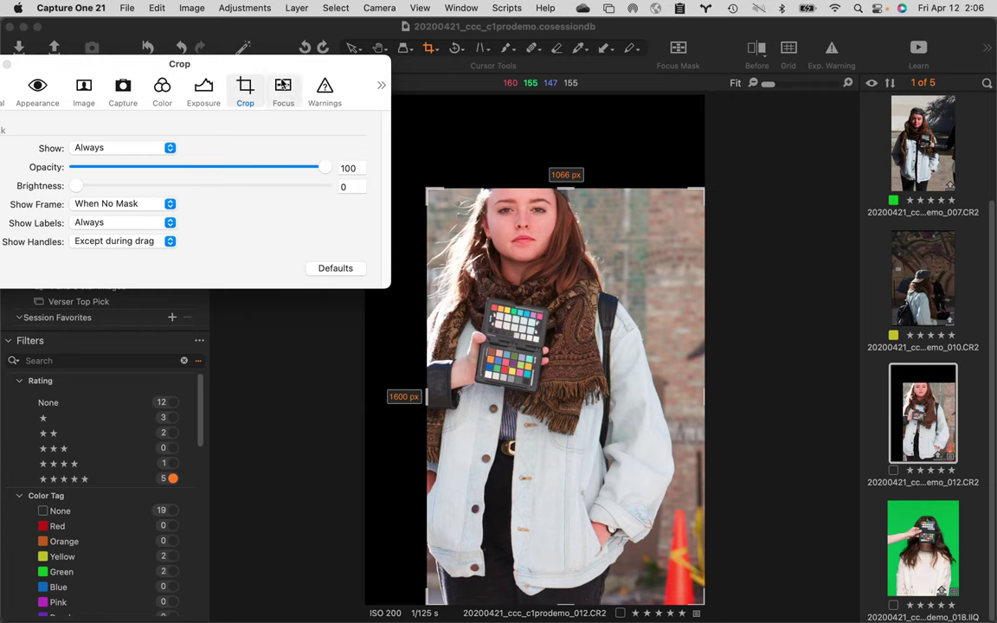
- Examine the Focus, Warnings, Plugins and Update preferences without changing them, and close the preferences window
{"action": "left_click", "coordinate": [288, 97]}
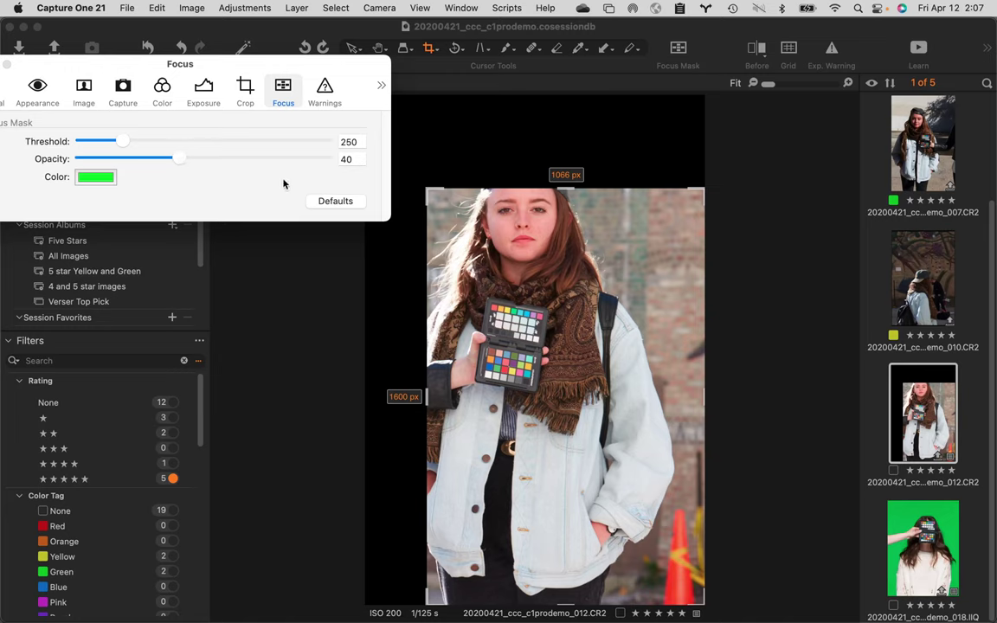
{"action": "left_click", "coordinate": [325, 88]}
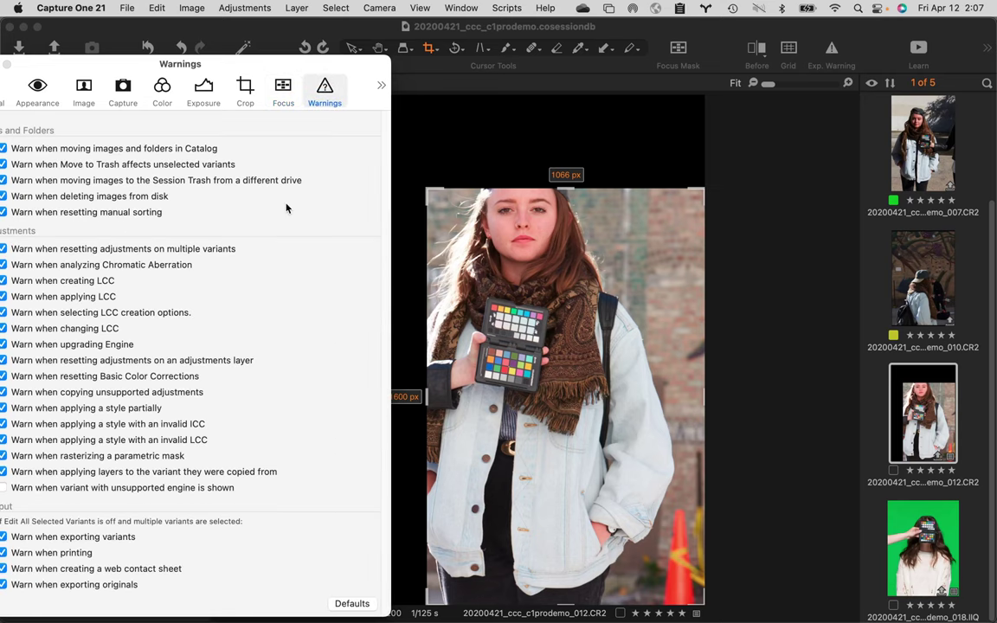
{"action": "left_click_drag", "start_coordinate": [269, 67], "coordinate": [424, 35]}
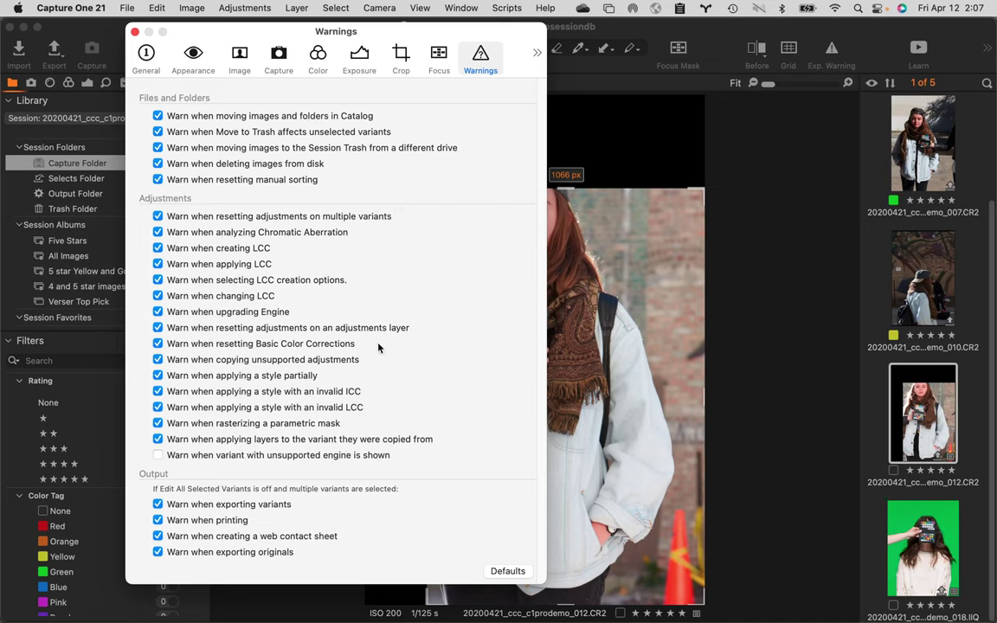
{"action": "left_click", "coordinate": [536, 56]}
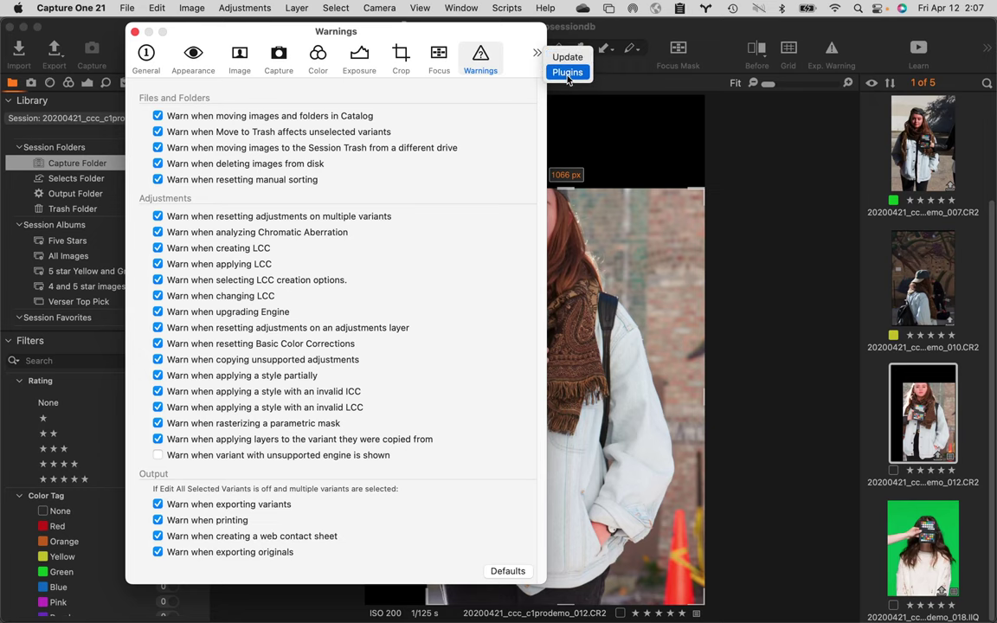
{"action": "left_click", "coordinate": [568, 73]}
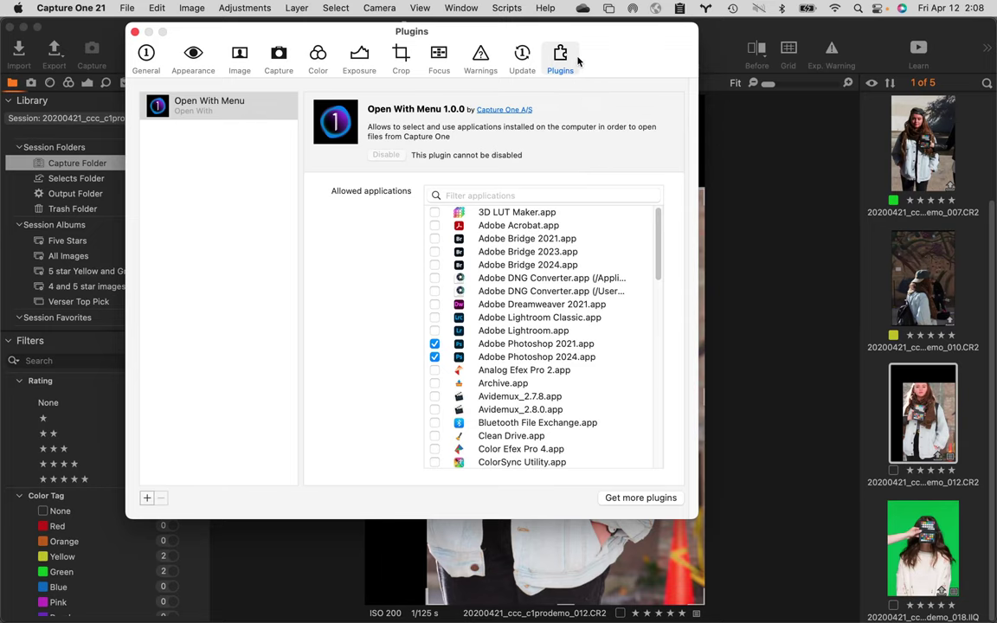
{"action": "left_click", "coordinate": [522, 57]}
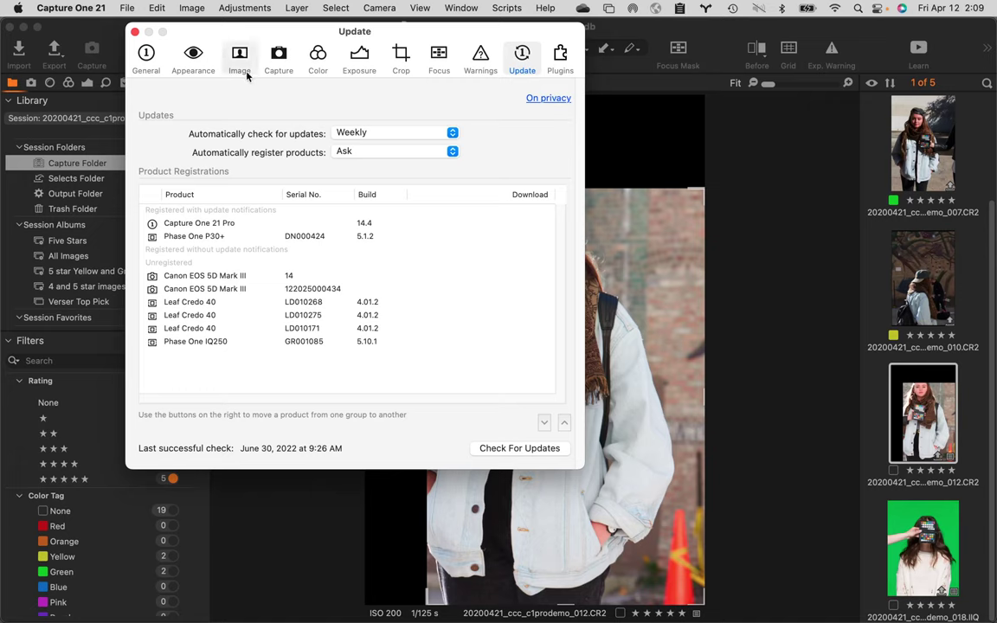
{"action": "left_click", "coordinate": [135, 33]}
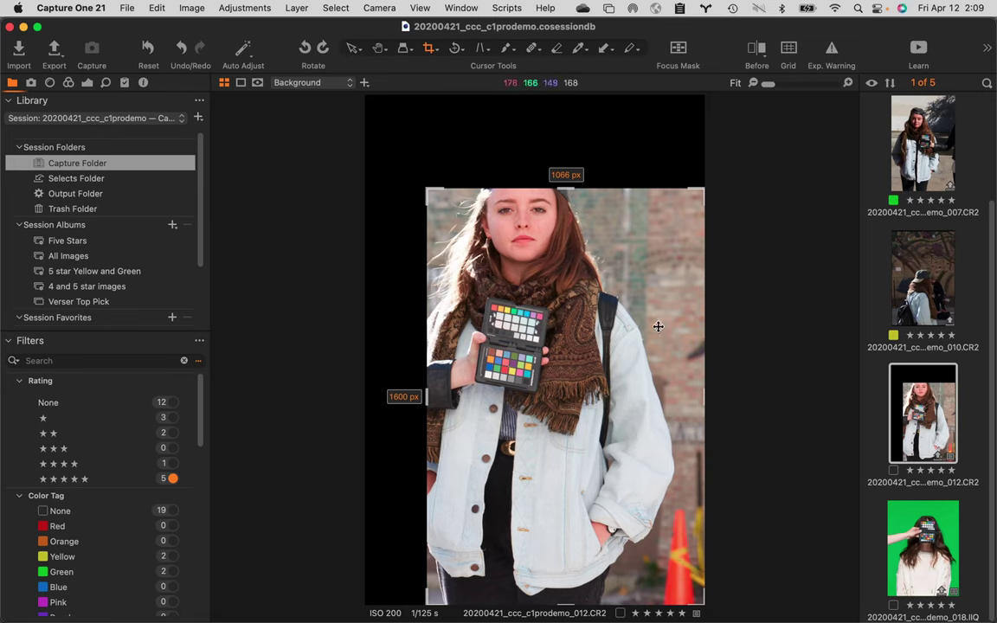
{"action": "mouse_move", "coordinate": [132, 614]}
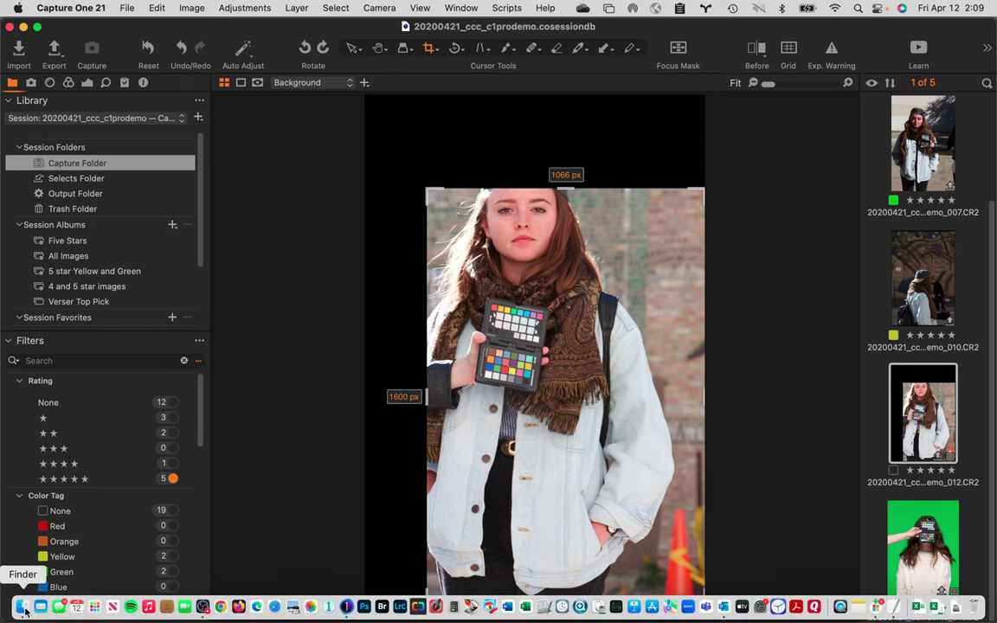
{"action": "mouse_move", "coordinate": [329, 610]}
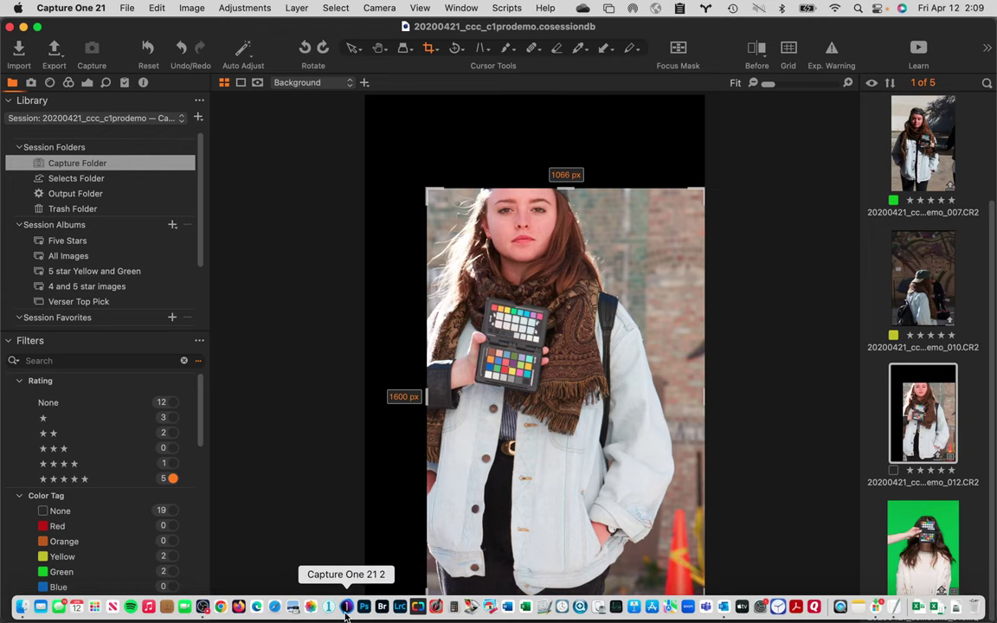
{"action": "left_click", "coordinate": [203, 607]}
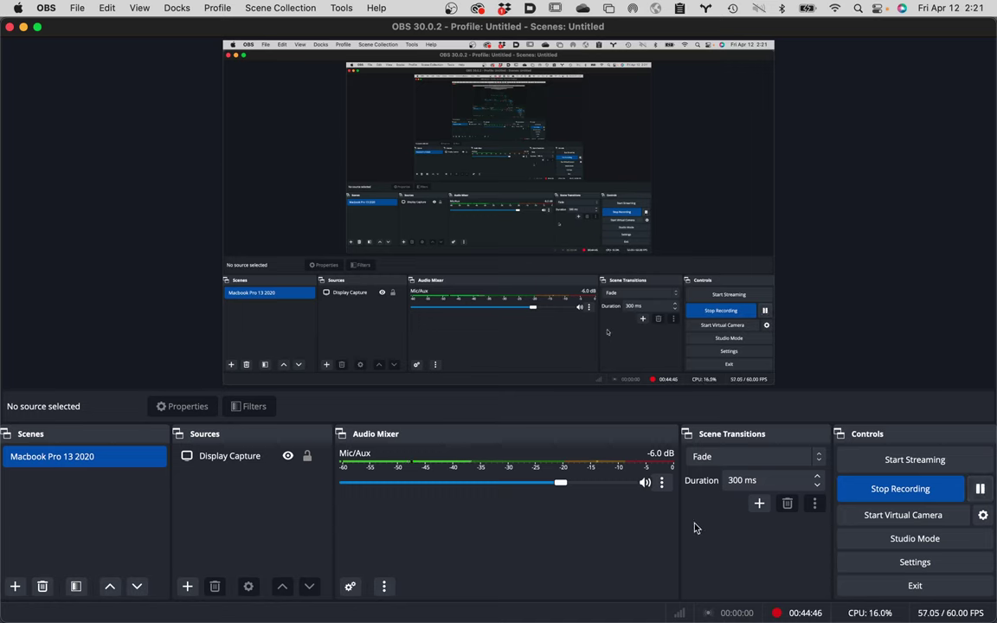
{"action": "mouse_move", "coordinate": [200, 609]}
{"action": "left_click", "coordinate": [347, 608]}
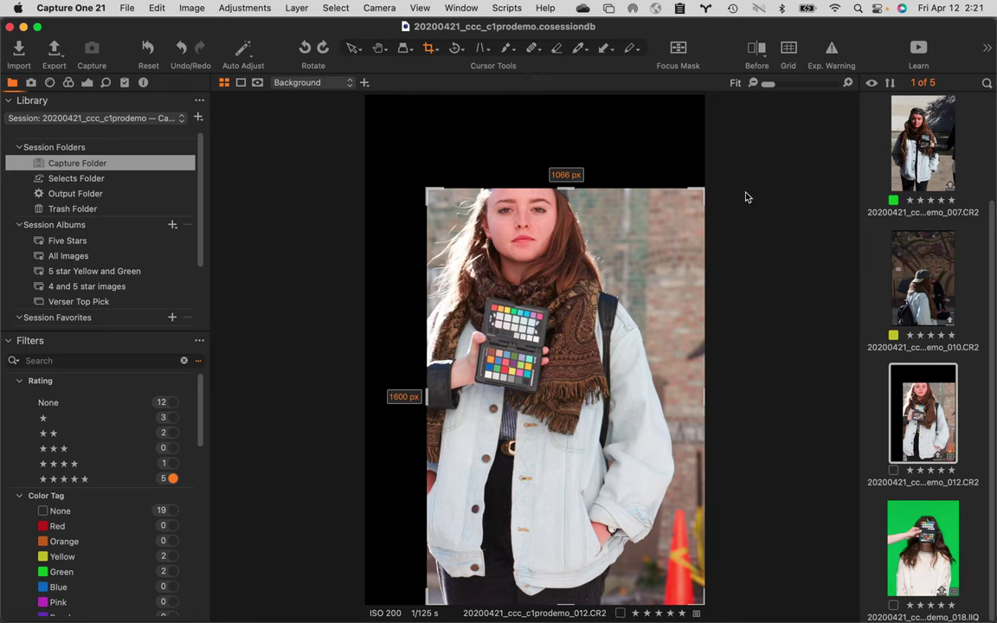
- Review the custom aspect ratios saved for the Crop tool without removing any
{"action": "left_click", "coordinate": [438, 50]}
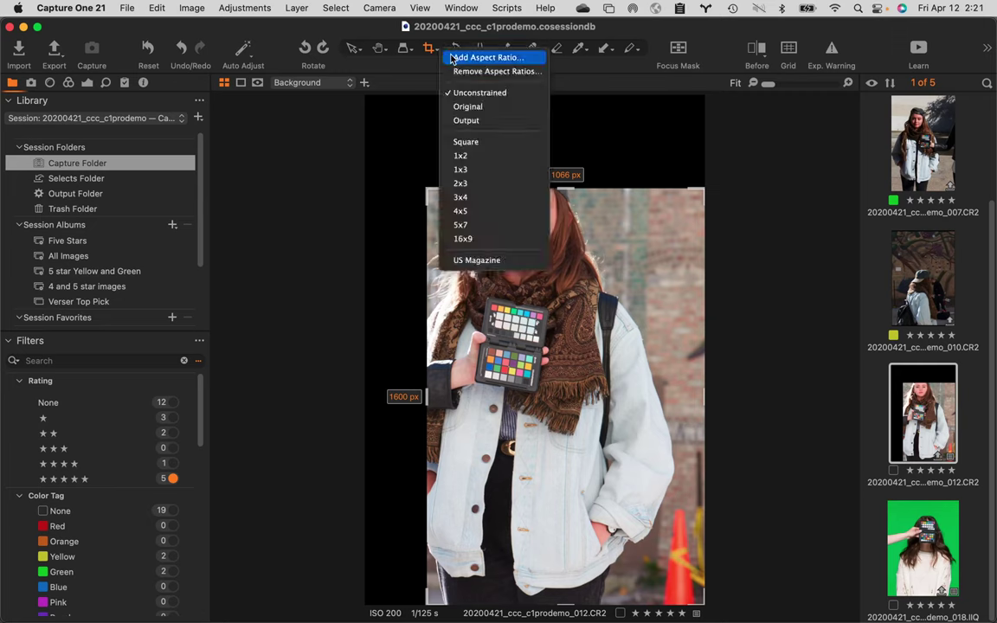
{"action": "left_click", "coordinate": [453, 73]}
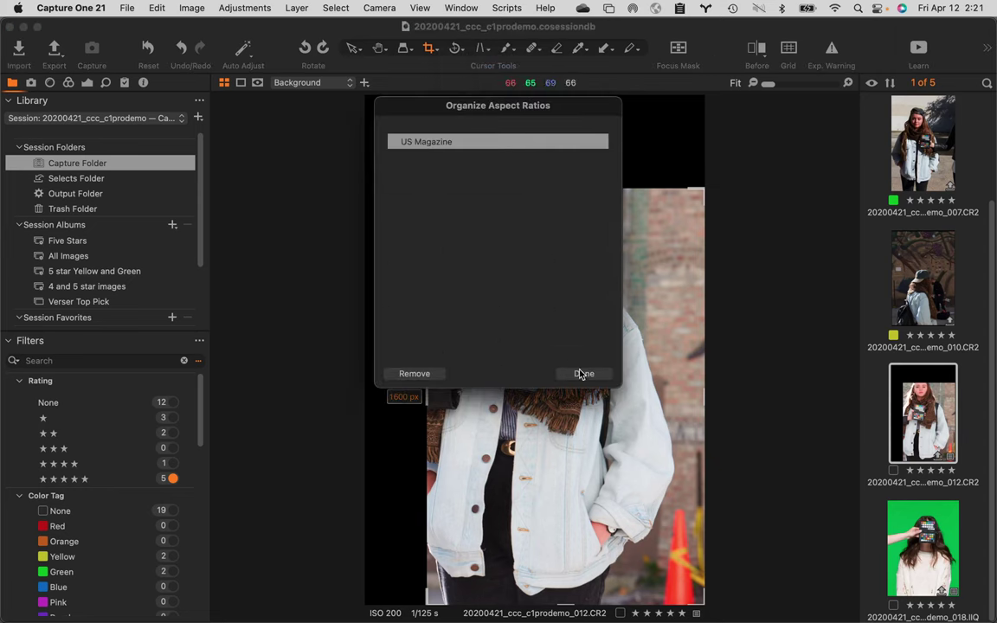
{"action": "left_click", "coordinate": [583, 374]}
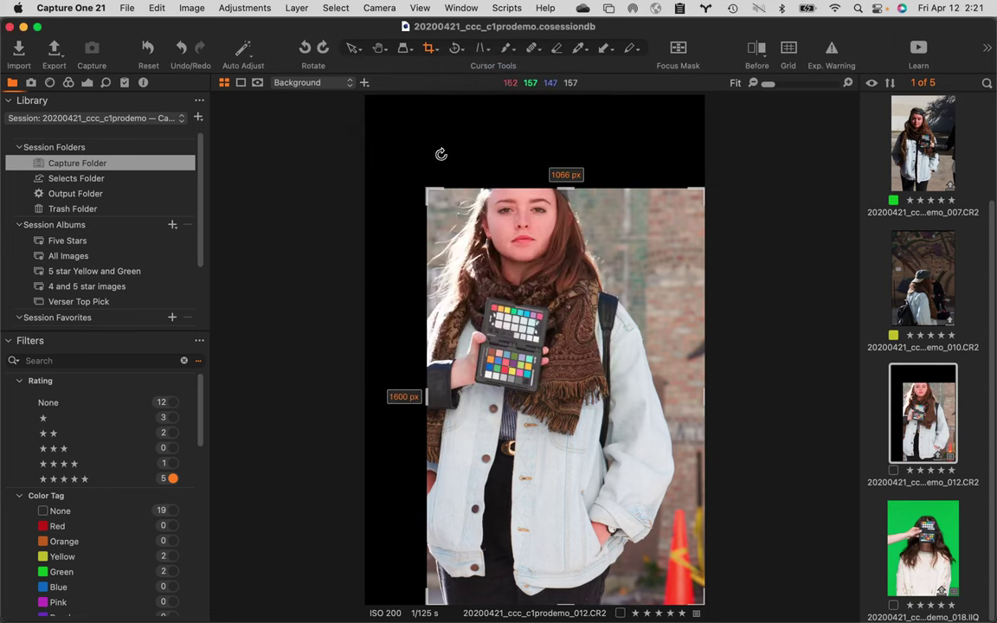
- Reset the crop of 20200421_ccc_c1prodemo_012.CR2 to the full frame and view the available aspect ratios, leaving Unconstrained selected
{"action": "left_click", "coordinate": [475, 133]}
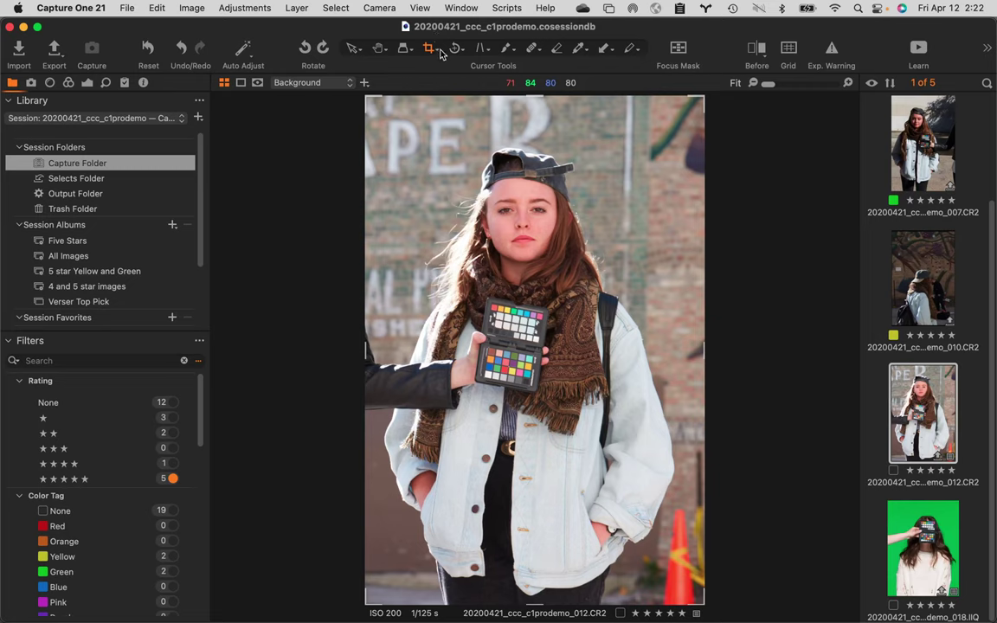
{"action": "left_click", "coordinate": [429, 52]}
{"action": "left_click", "coordinate": [438, 52]}
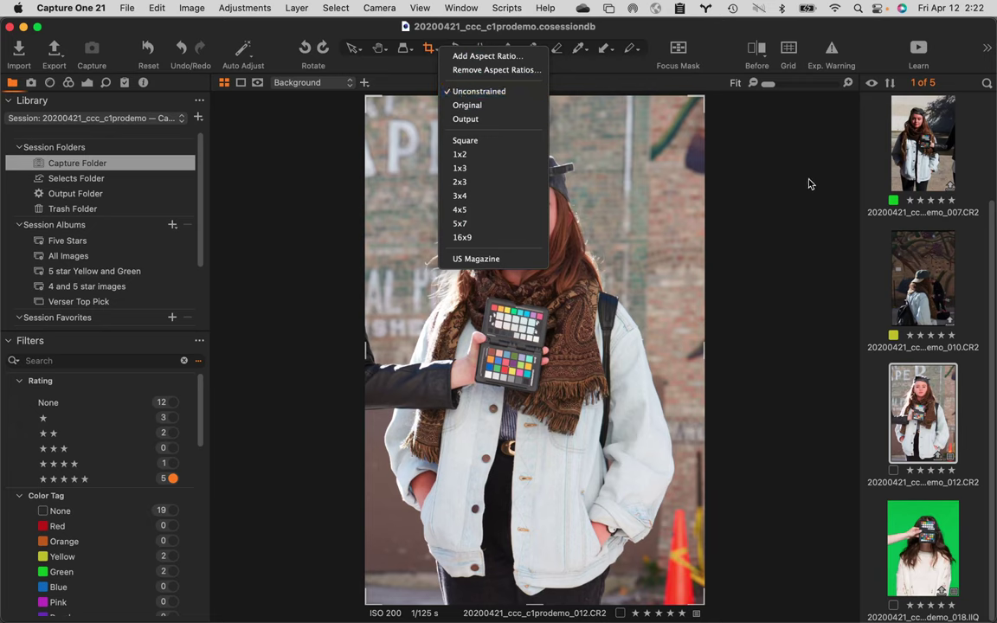
{"action": "left_click", "coordinate": [730, 166]}
- Crop the image from its upper-right corner to about 1222 x 1600 px, view the cropped result and return to the Crop tool
{"action": "left_click_drag", "start_coordinate": [702, 97], "coordinate": [700, 172]}
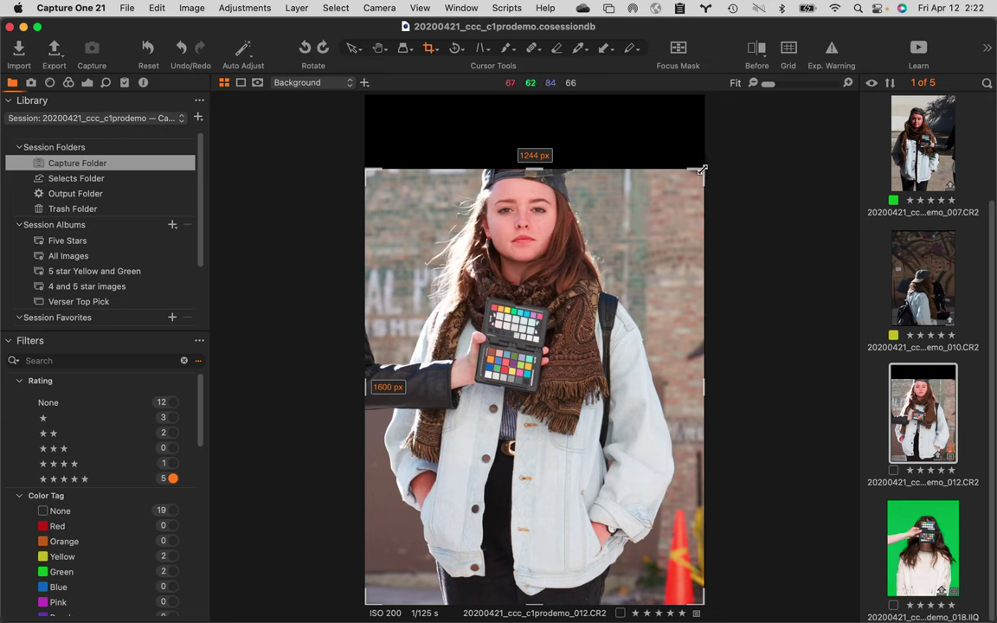
{"action": "left_click_drag", "start_coordinate": [701, 170], "coordinate": [772, 474]}
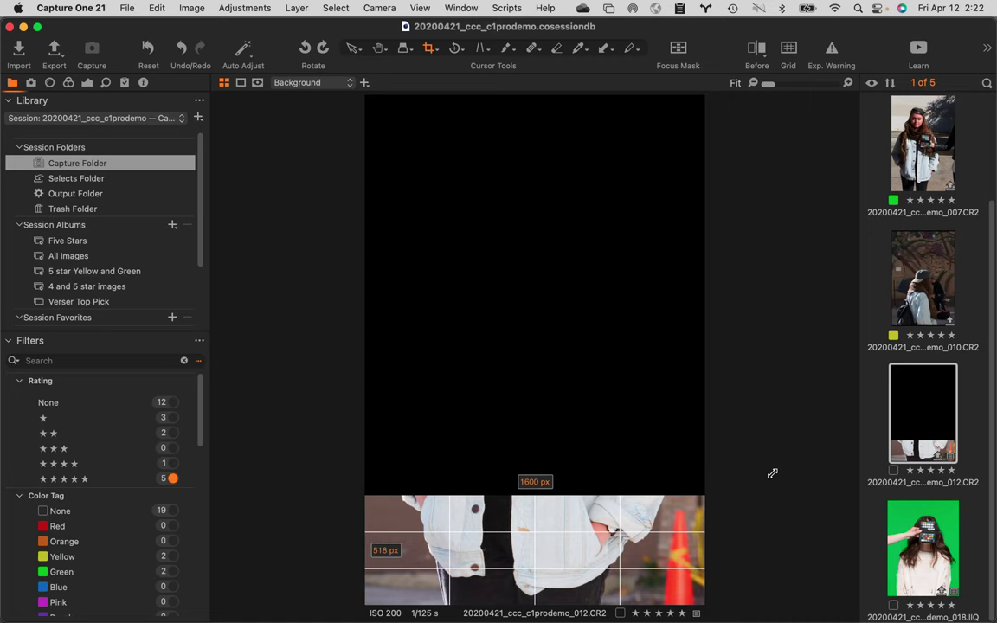
{"action": "left_click_drag", "start_coordinate": [772, 473], "coordinate": [654, 226]}
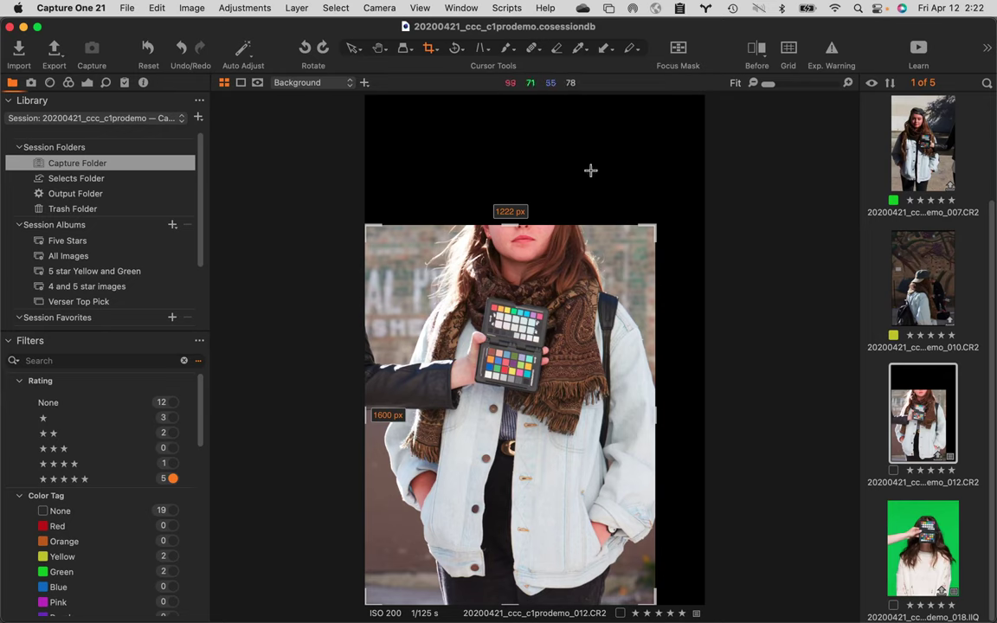
{"action": "left_click", "coordinate": [585, 52]}
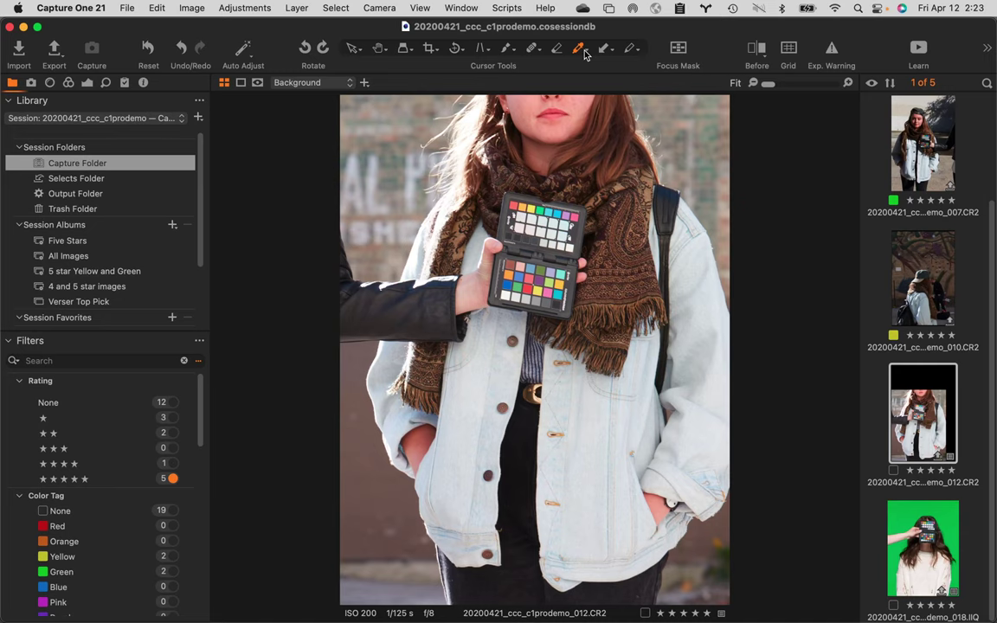
{"action": "left_click", "coordinate": [430, 48]}
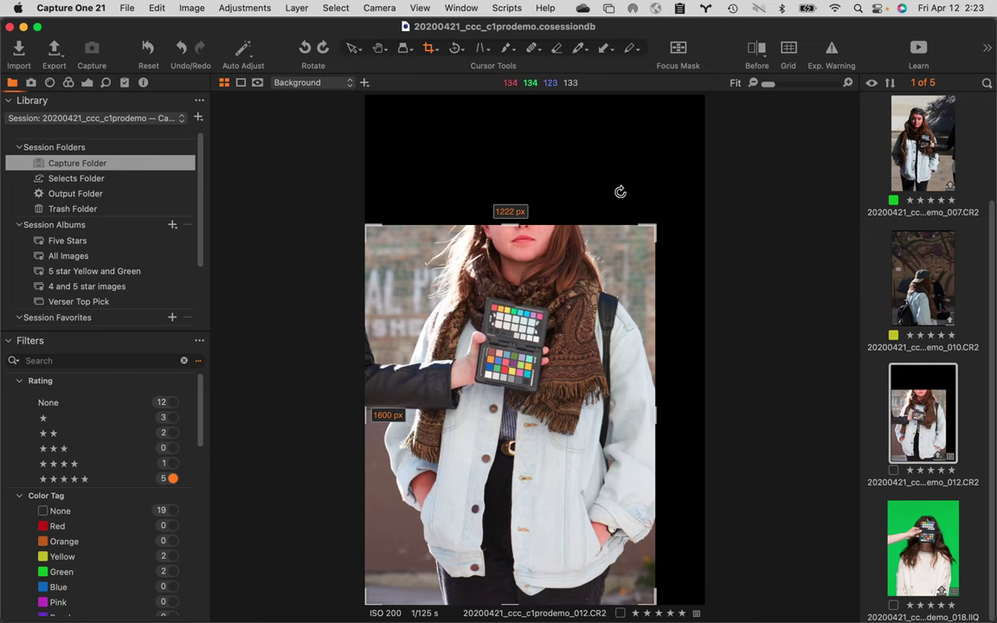
- Reset the crop and try a crop of about 1121 x 1600 px, followed by a tiny one of about 40 x 45 px
{"action": "left_click", "coordinate": [543, 157]}
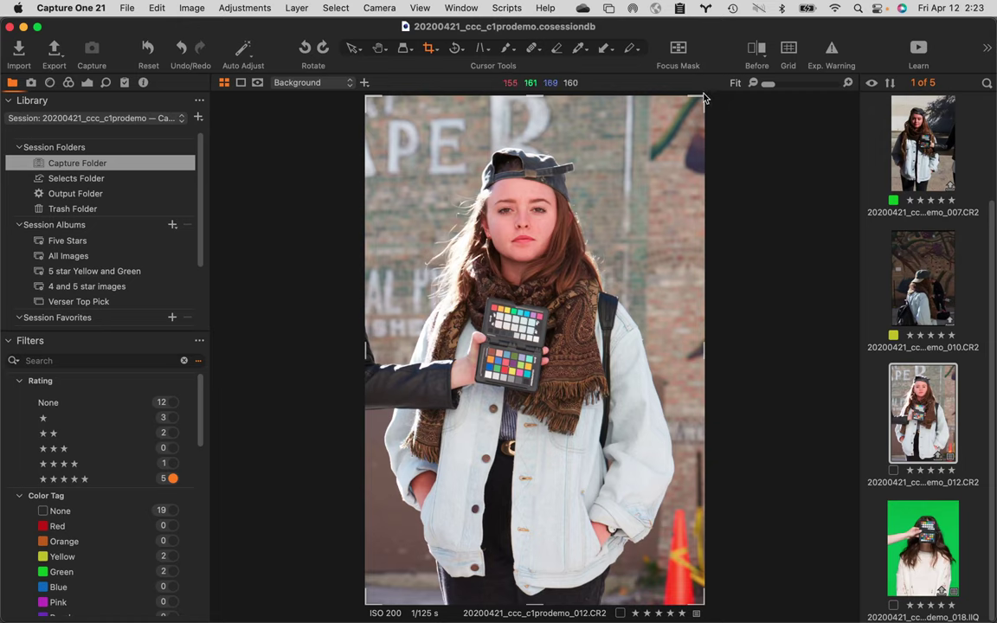
{"action": "left_click_drag", "start_coordinate": [703, 97], "coordinate": [606, 262]}
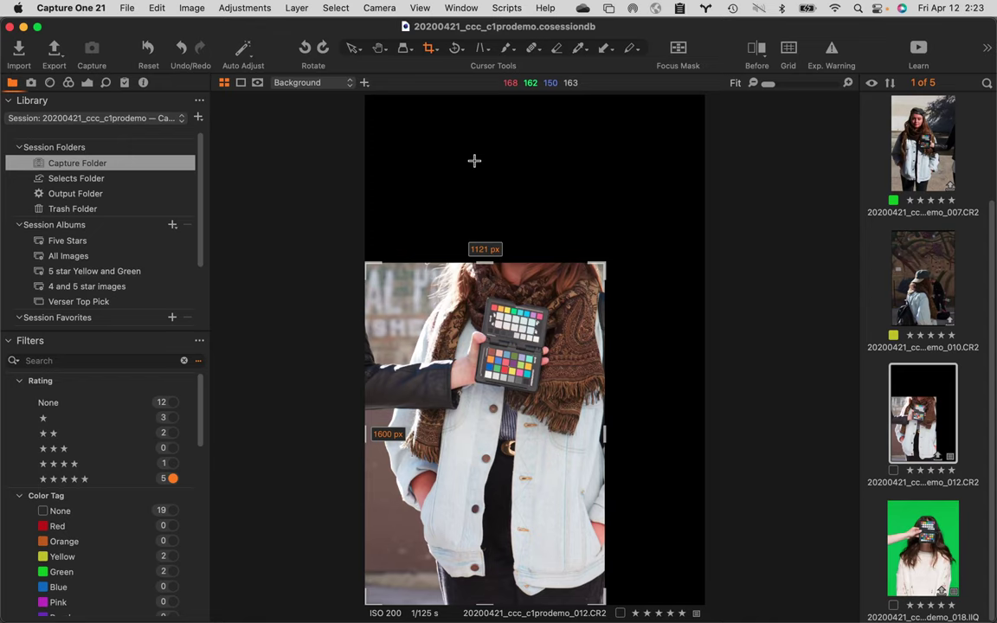
{"action": "left_click", "coordinate": [474, 160]}
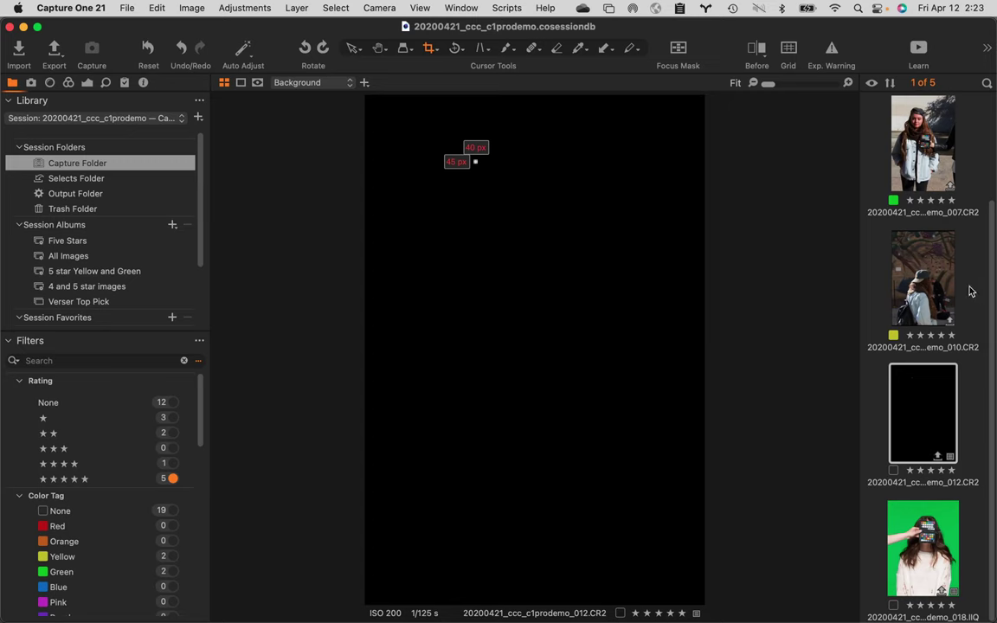
- View 20200421_ccc_c1prodemo_010.CR2 and the tiny-cropped 20200421_ccc_c1prodemo_012.CR2 with the Crop tool off
{"action": "left_click", "coordinate": [933, 271]}
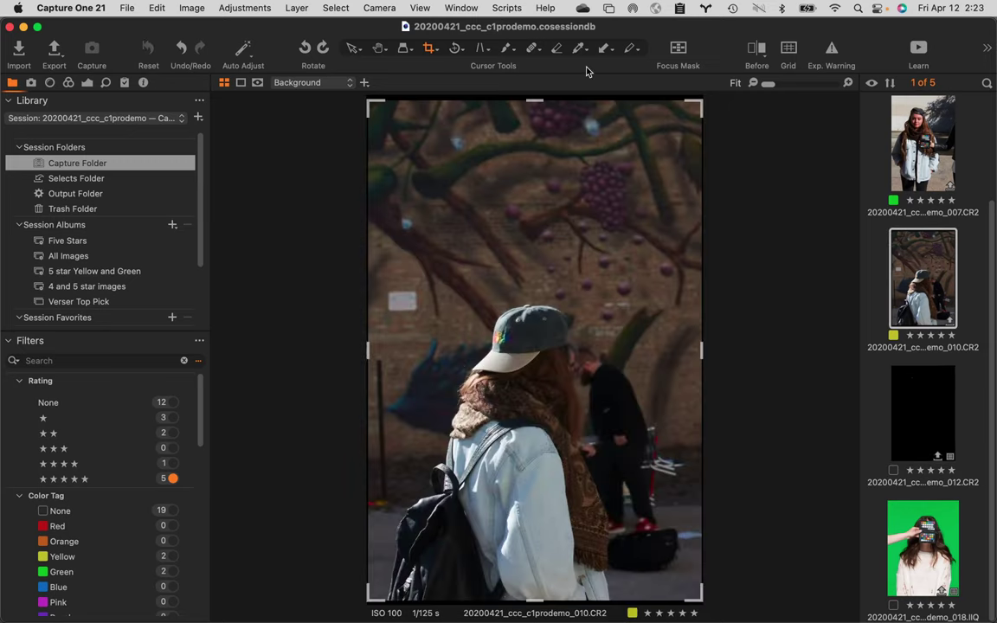
{"action": "left_click", "coordinate": [610, 50]}
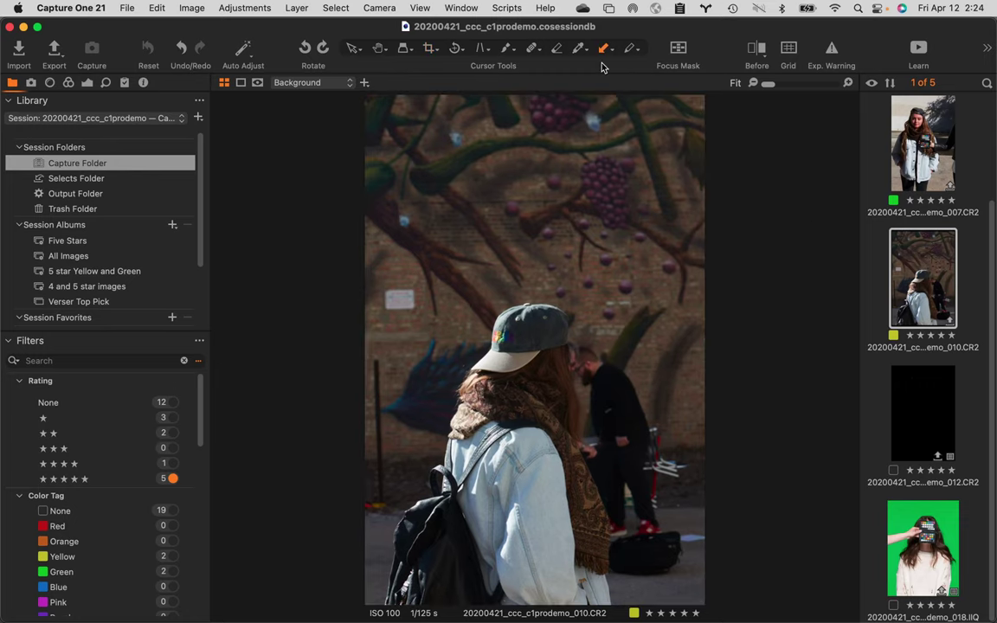
{"action": "left_click", "coordinate": [578, 49]}
{"action": "left_click", "coordinate": [918, 401]}
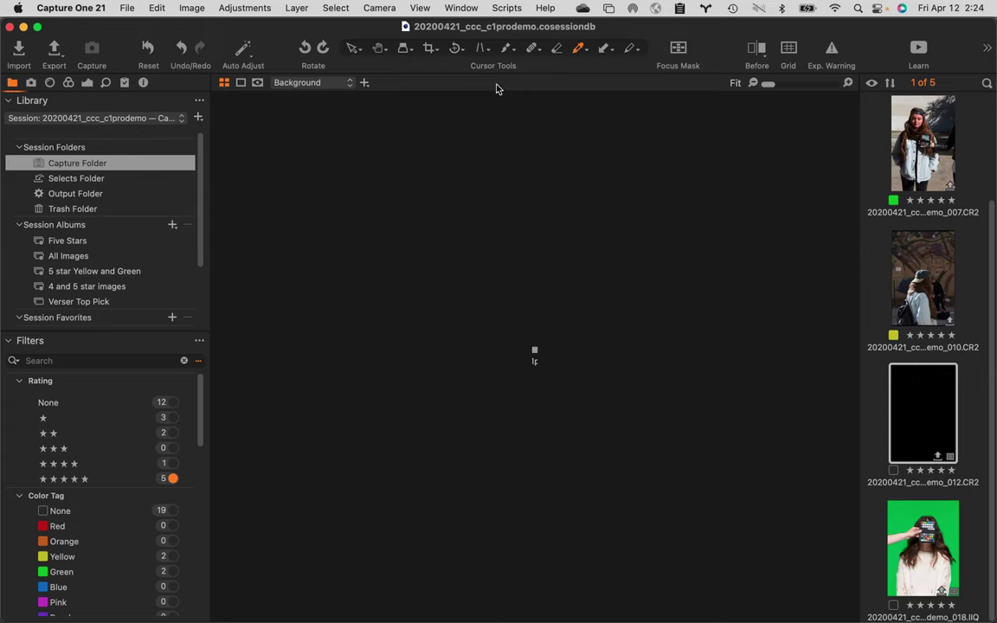
- Reset the crop of 20200421_ccc_c1prodemo_012.CR2 and crop it from the upper-right corner to about 943 x 1600 px
{"action": "left_click", "coordinate": [431, 49]}
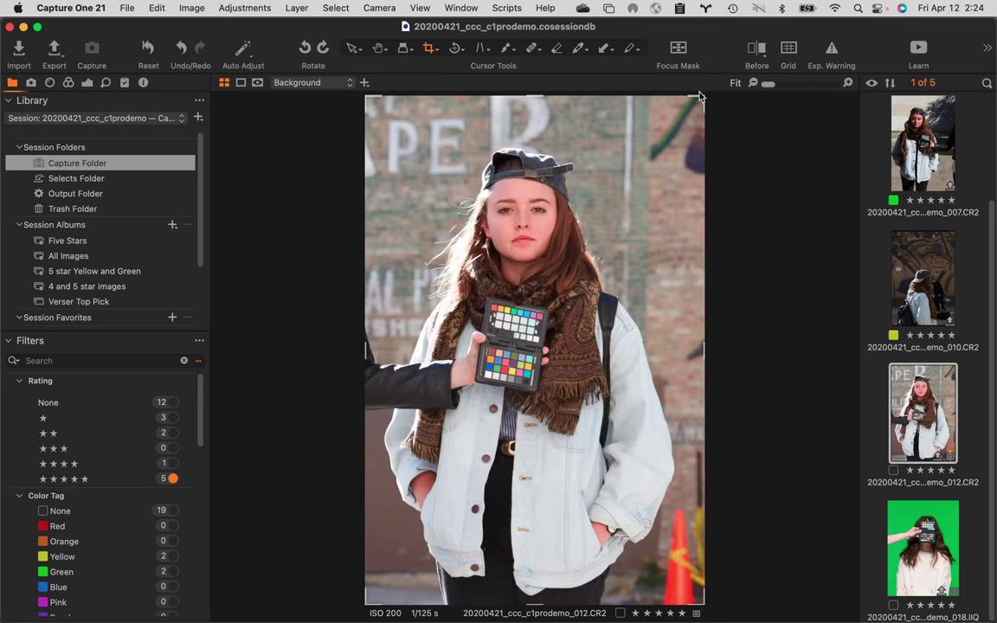
{"action": "mouse_move", "coordinate": [699, 98]}
{"action": "left_click_drag", "start_coordinate": [699, 97], "coordinate": [576, 247]}
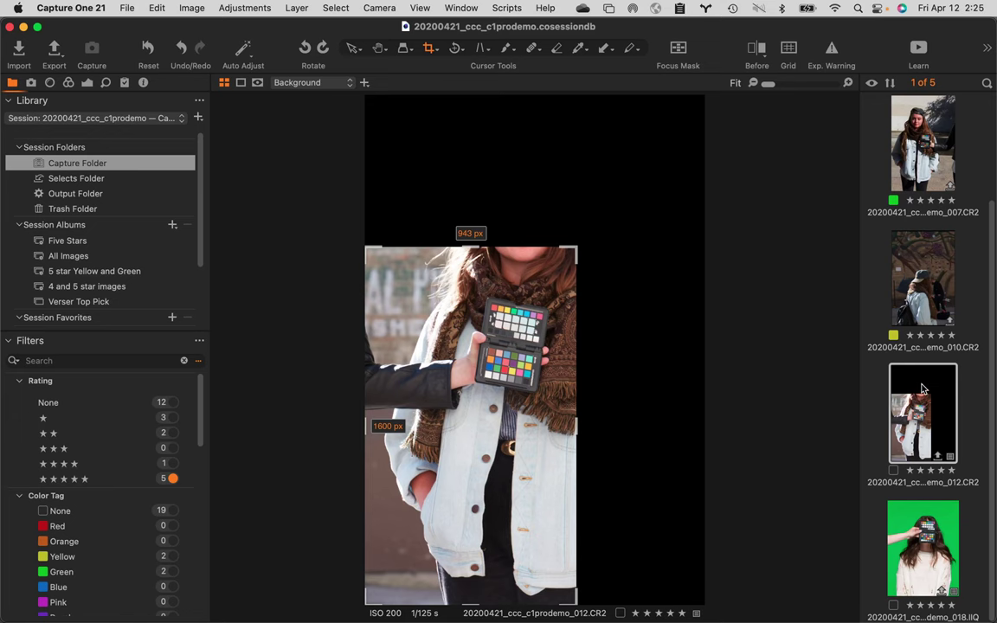
- Clone the cropped variant of 20200421_ccc_c1prodemo_012.CR2
{"action": "right_click", "coordinate": [923, 390]}
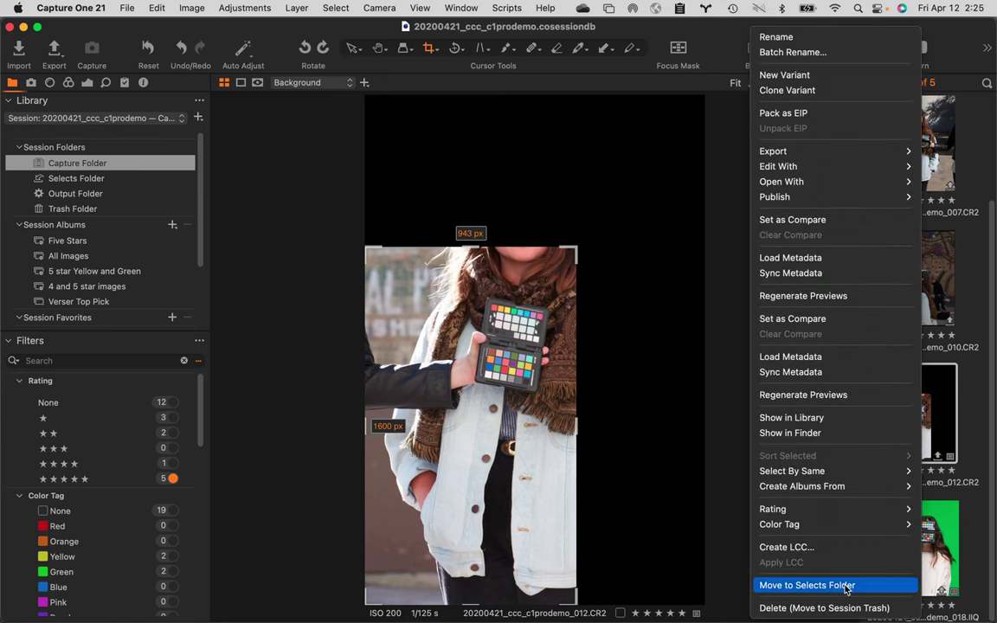
{"action": "mouse_move", "coordinate": [843, 526]}
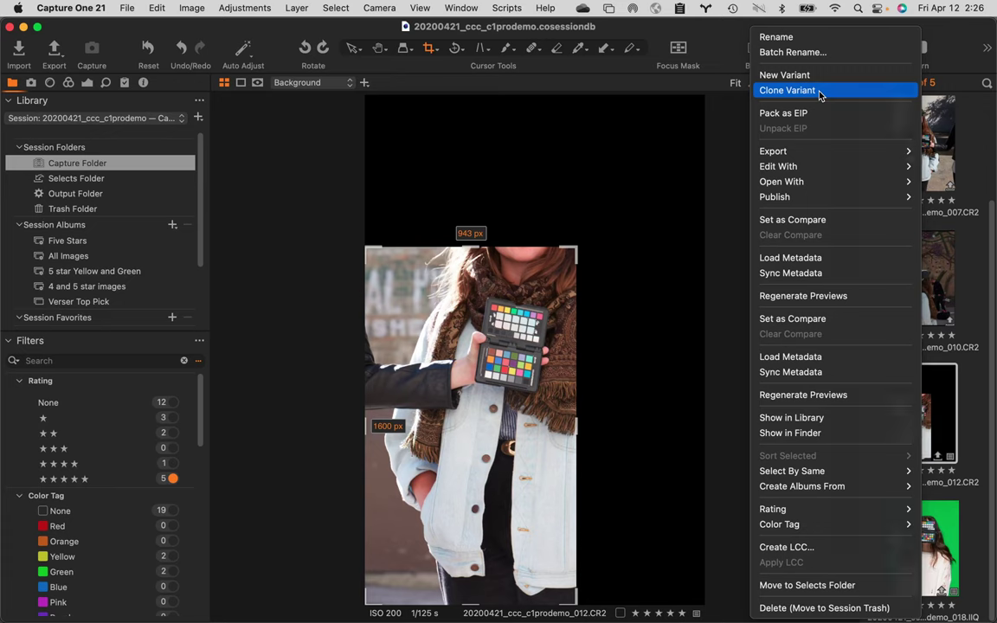
{"action": "left_click", "coordinate": [820, 92]}
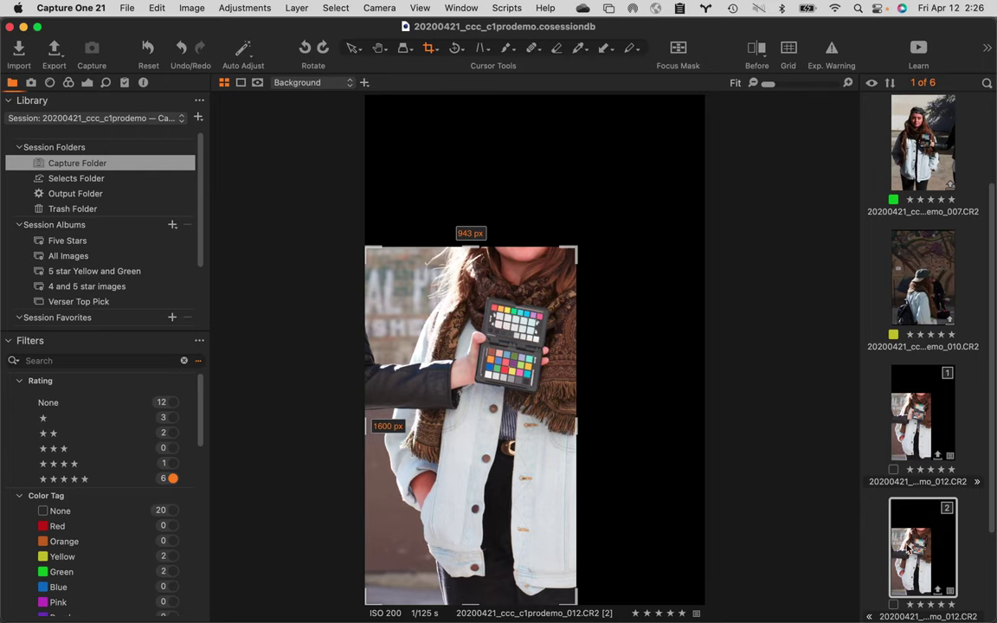
- Set the white balance of the cloned variant of 20200421_ccc_c1prodemo_012.CR2 to 800 Kelvin and delete that clone
{"action": "left_click", "coordinate": [87, 83]}
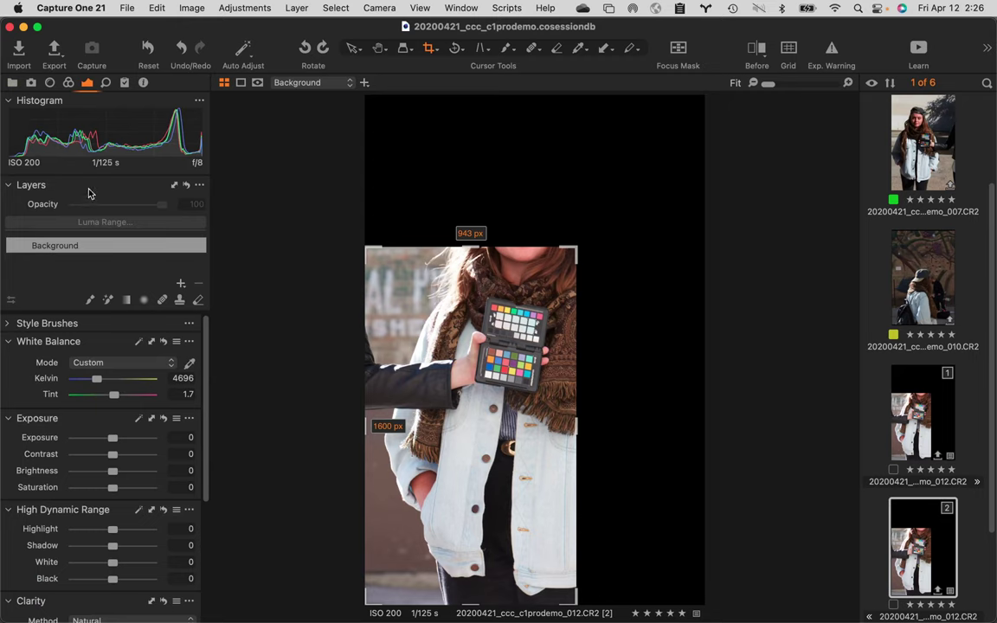
{"action": "scroll", "coordinate": [90, 382], "scroll_direction": "down", "scroll_amount": 6}
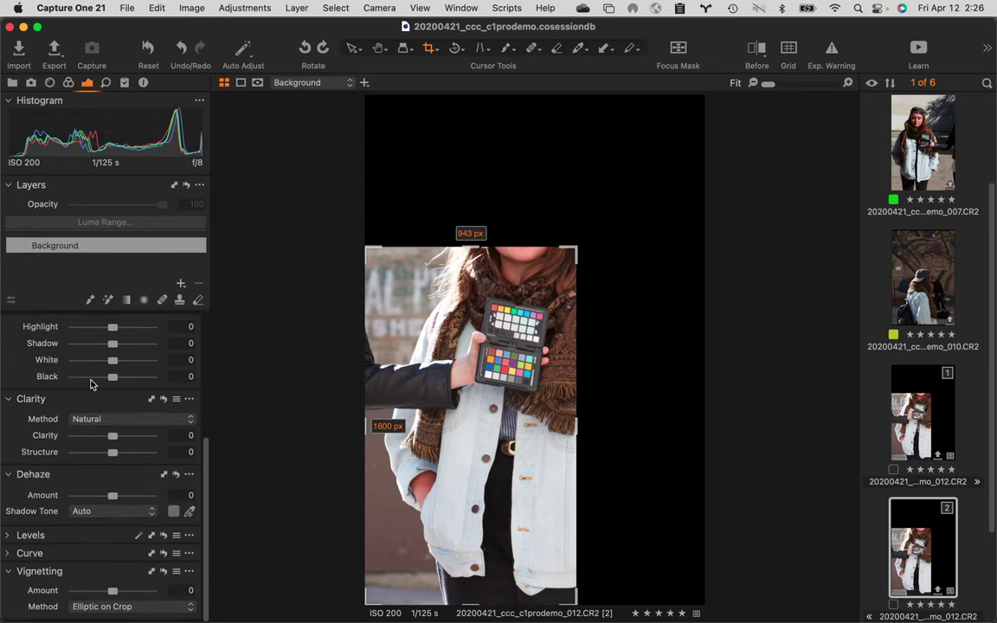
{"action": "scroll", "coordinate": [90, 382], "scroll_direction": "up", "scroll_amount": 5}
{"action": "scroll", "coordinate": [90, 383], "scroll_direction": "down", "scroll_amount": 3}
{"action": "scroll", "coordinate": [90, 384], "scroll_direction": "down", "scroll_amount": 3}
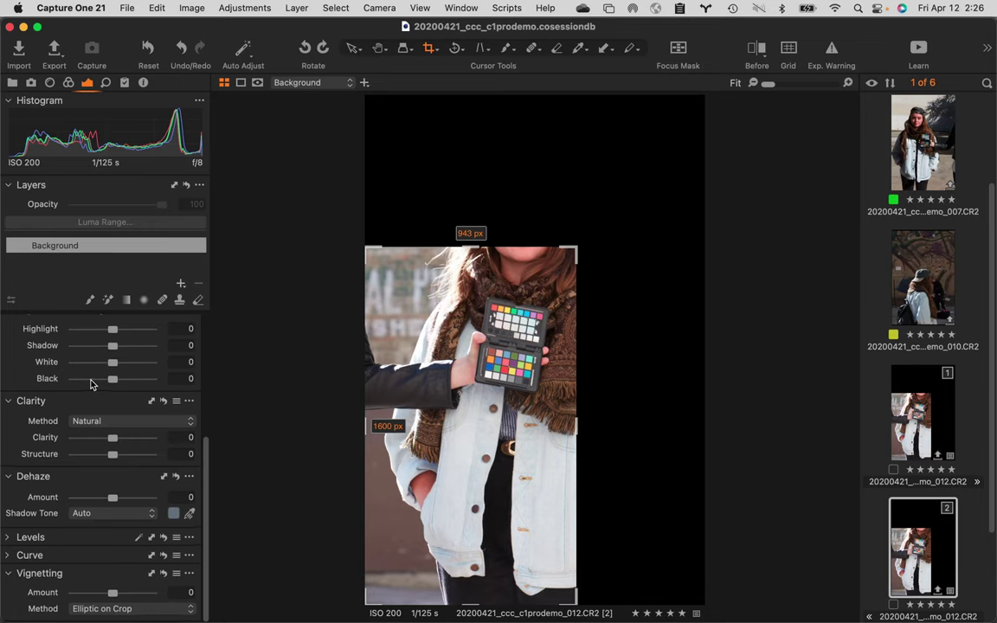
{"action": "scroll", "coordinate": [90, 383], "scroll_direction": "up", "scroll_amount": 5}
{"action": "scroll", "coordinate": [92, 385], "scroll_direction": "up", "scroll_amount": 1}
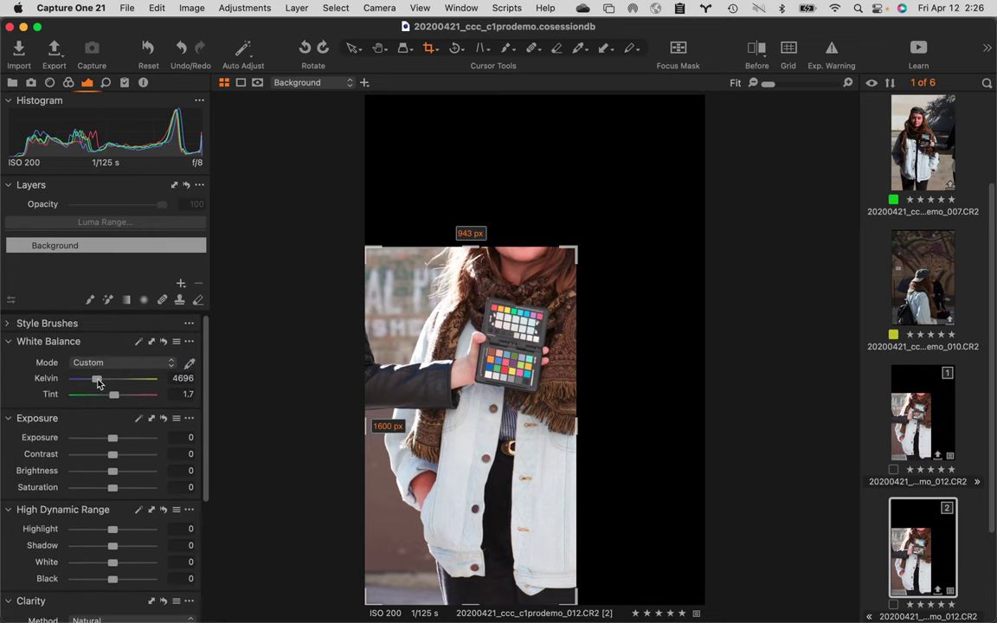
{"action": "left_click_drag", "start_coordinate": [92, 380], "coordinate": [80, 382]}
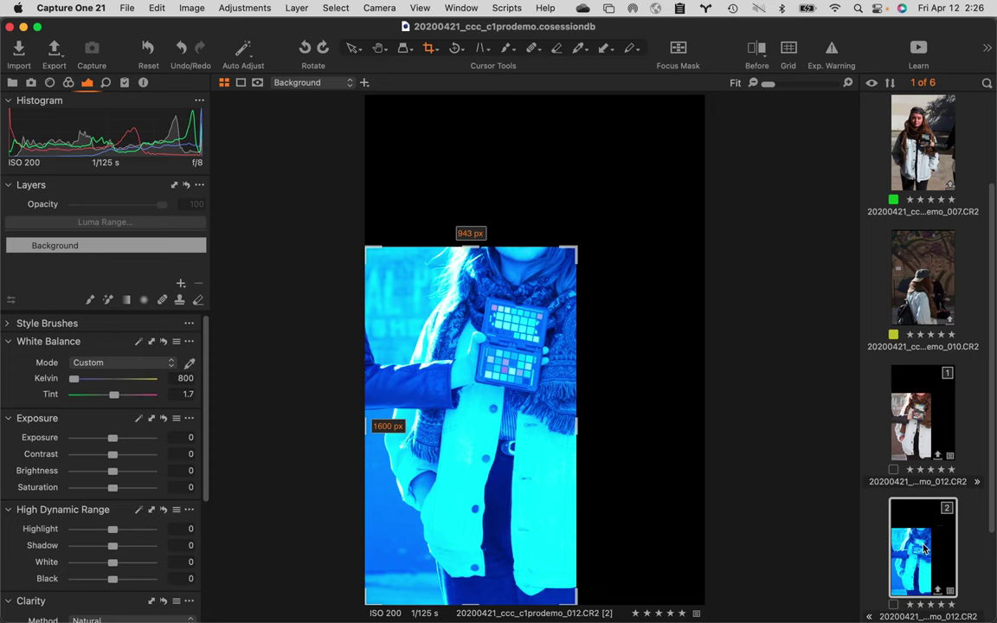
{"action": "key", "text": "Delete"}
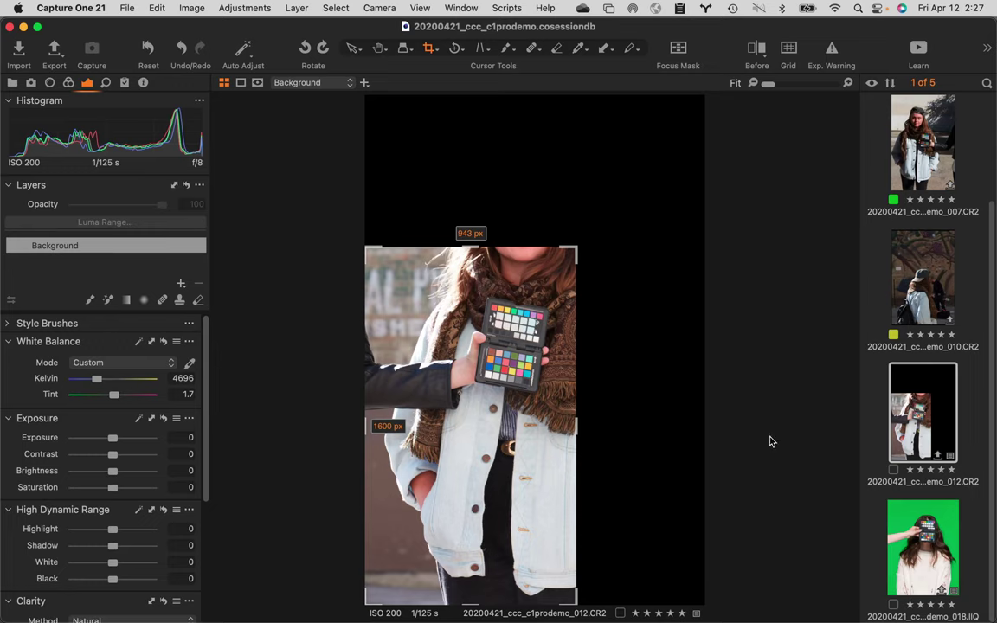
- Create a new variant of 20200421_ccc_c1prodemo_012.CR2 and look for it among the filtered images
{"action": "right_click", "coordinate": [902, 427]}
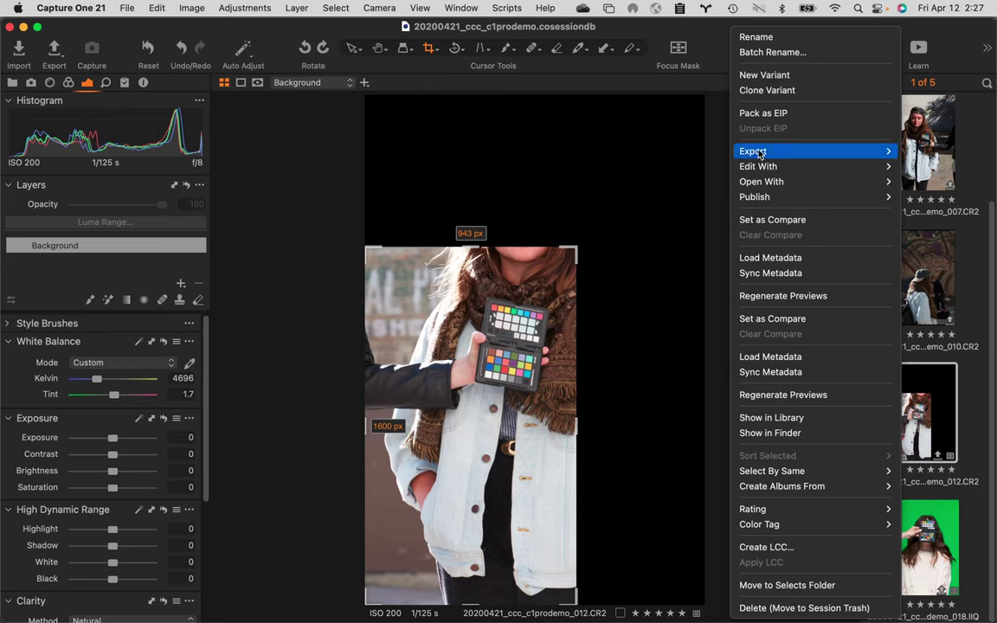
{"action": "left_click", "coordinate": [761, 78]}
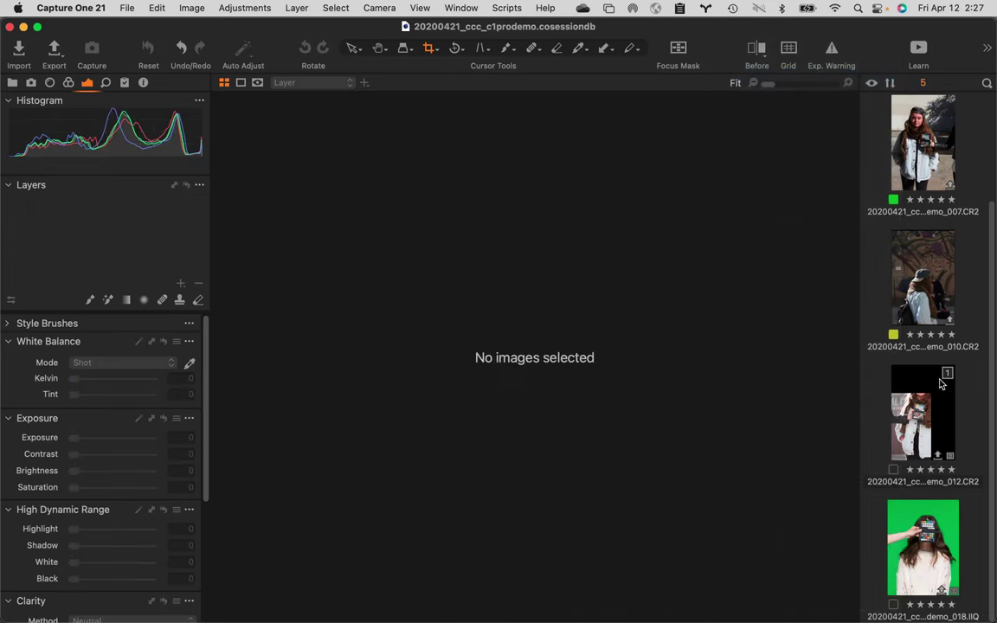
{"action": "scroll", "coordinate": [915, 444], "scroll_direction": "down", "scroll_amount": 1}
{"action": "scroll", "coordinate": [915, 444], "scroll_direction": "up", "scroll_amount": 1}
{"action": "scroll", "coordinate": [957, 363], "scroll_direction": "up", "scroll_amount": 3}
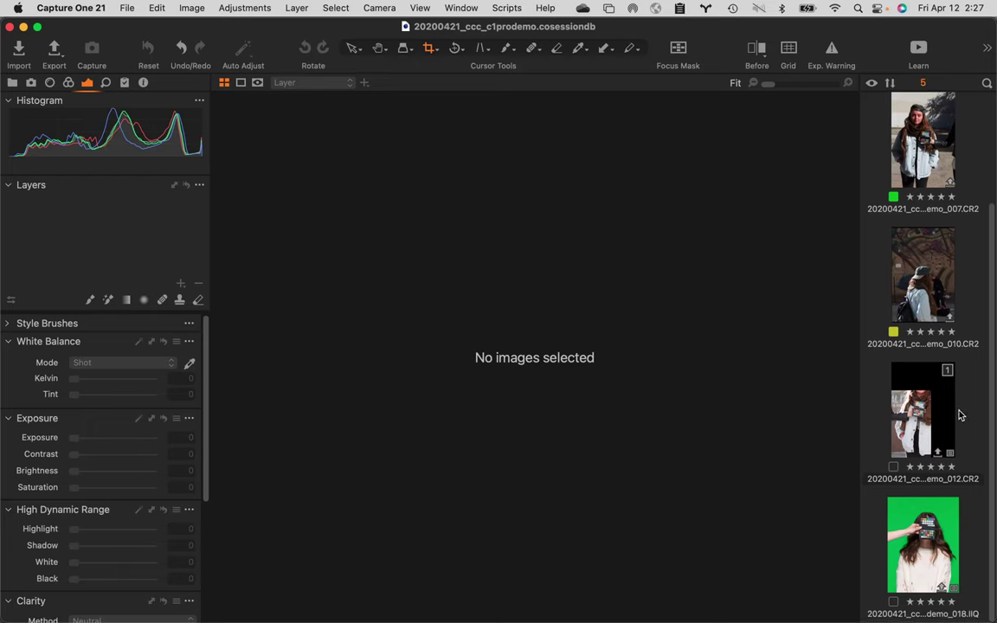
{"action": "scroll", "coordinate": [959, 415], "scroll_direction": "down", "scroll_amount": 3}
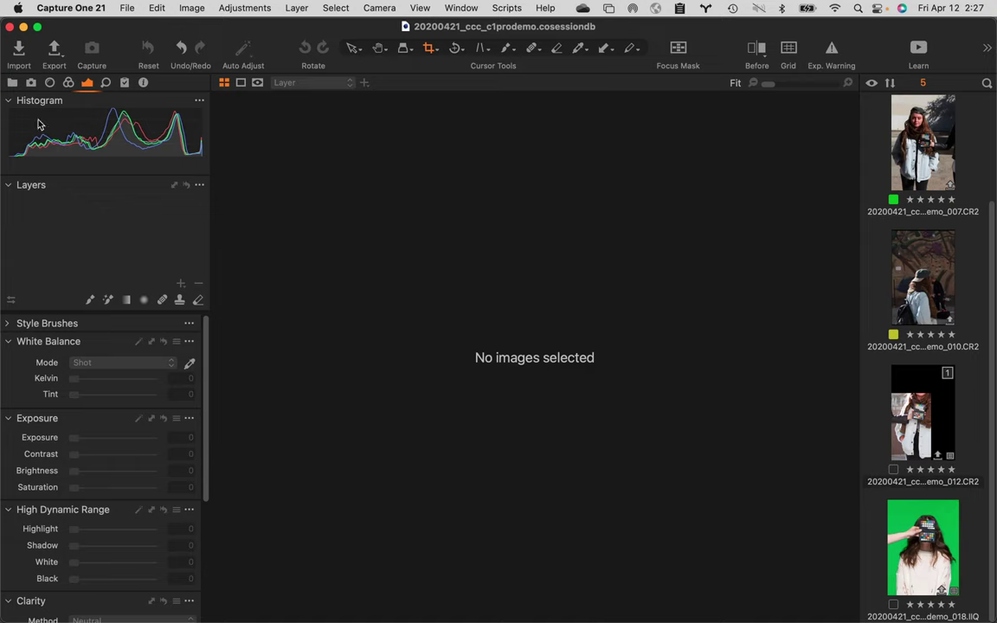
- Clear the five-star filter on the Capture Folder and find both variants of 20200421_ccc_c1prodemo_012.CR2
{"action": "left_click", "coordinate": [12, 82]}
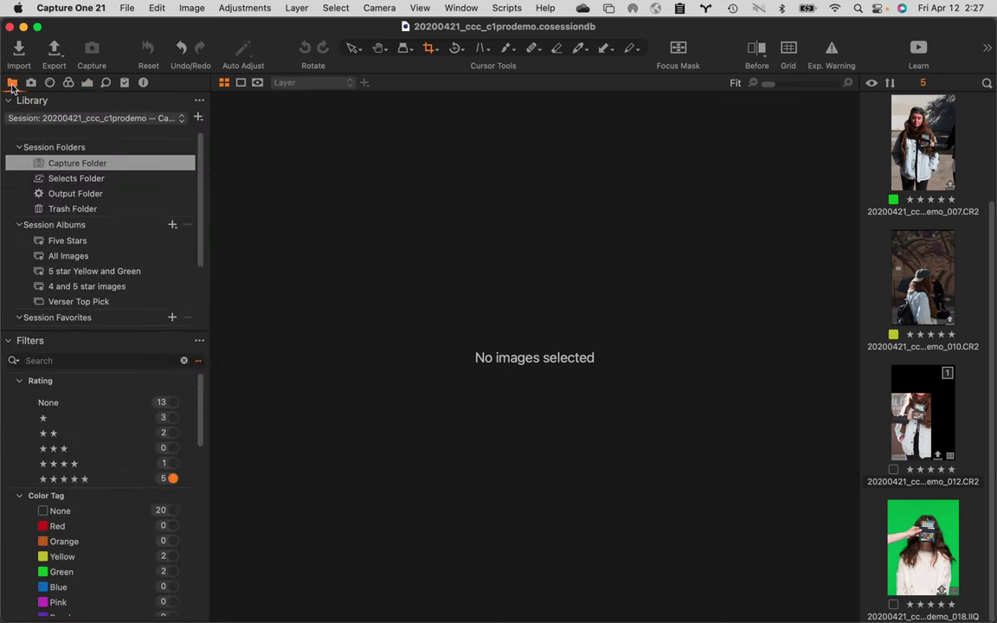
{"action": "left_click", "coordinate": [183, 360]}
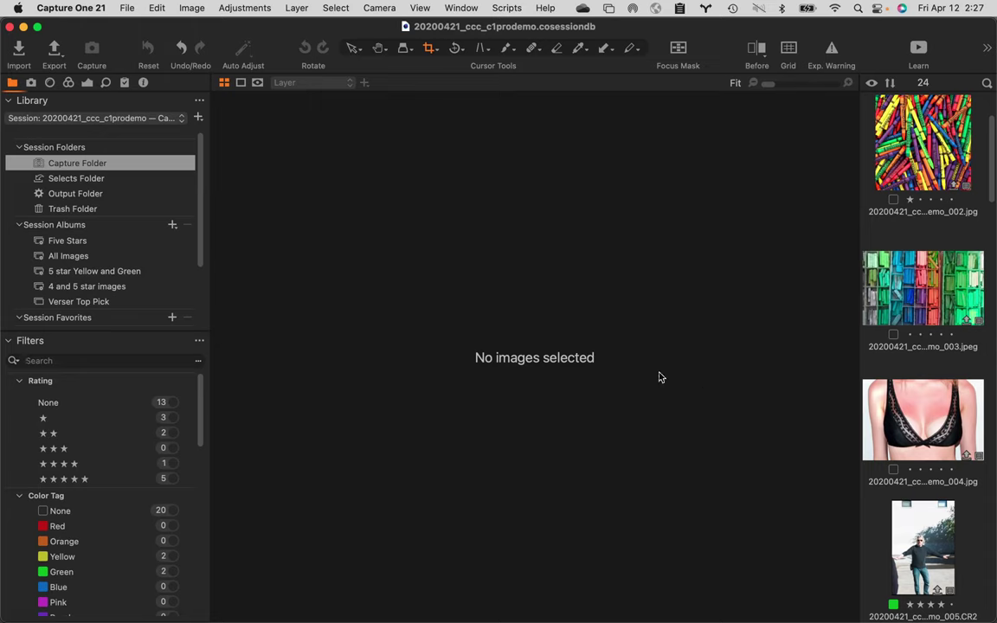
{"action": "scroll", "coordinate": [935, 504], "scroll_direction": "down", "scroll_amount": 8}
{"action": "scroll", "coordinate": [935, 504], "scroll_direction": "down", "scroll_amount": 6}
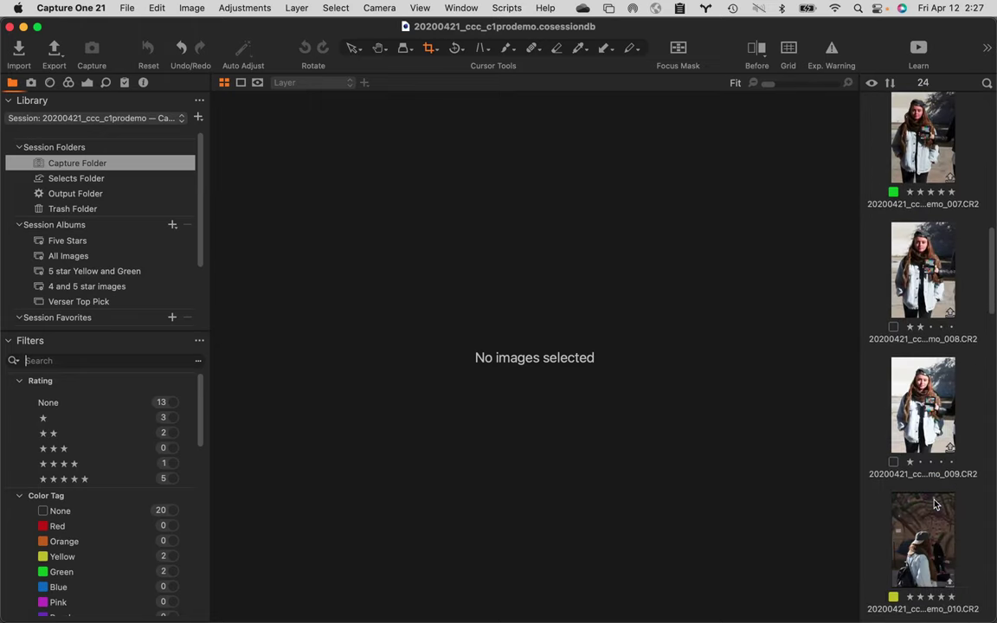
{"action": "scroll", "coordinate": [935, 505], "scroll_direction": "down", "scroll_amount": 3}
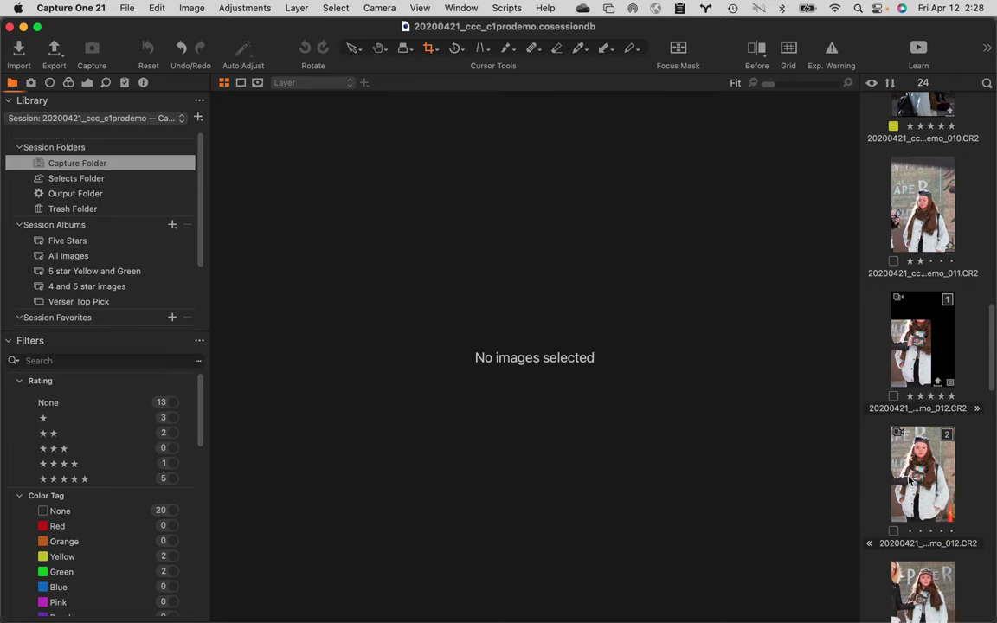
- Compare the two variants of 20200421_ccc_c1prodemo_012.CR2 and delete the cropped variant 1
{"action": "left_click", "coordinate": [934, 331]}
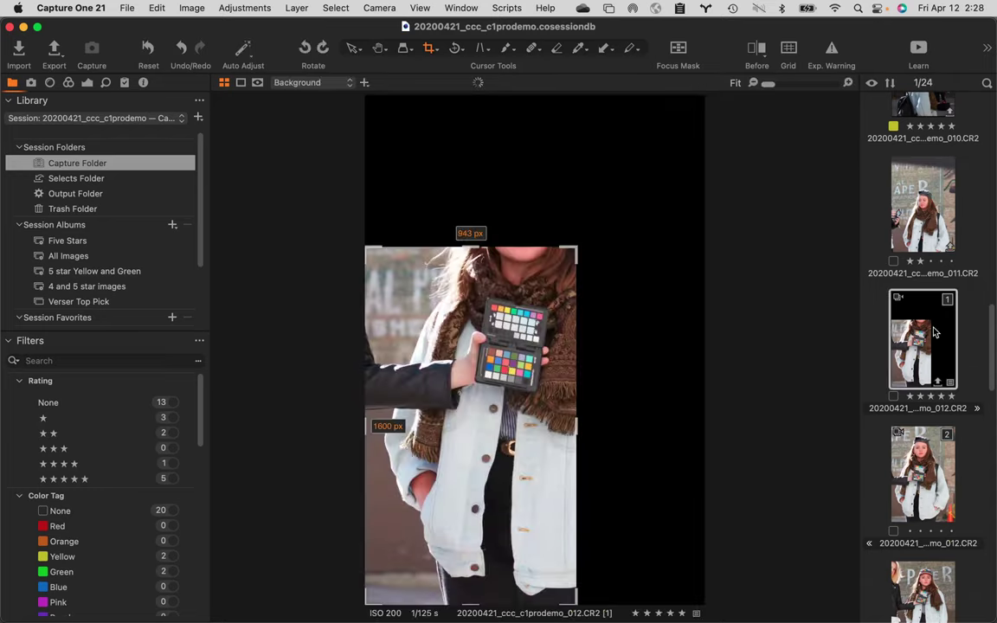
{"action": "left_click", "coordinate": [930, 482]}
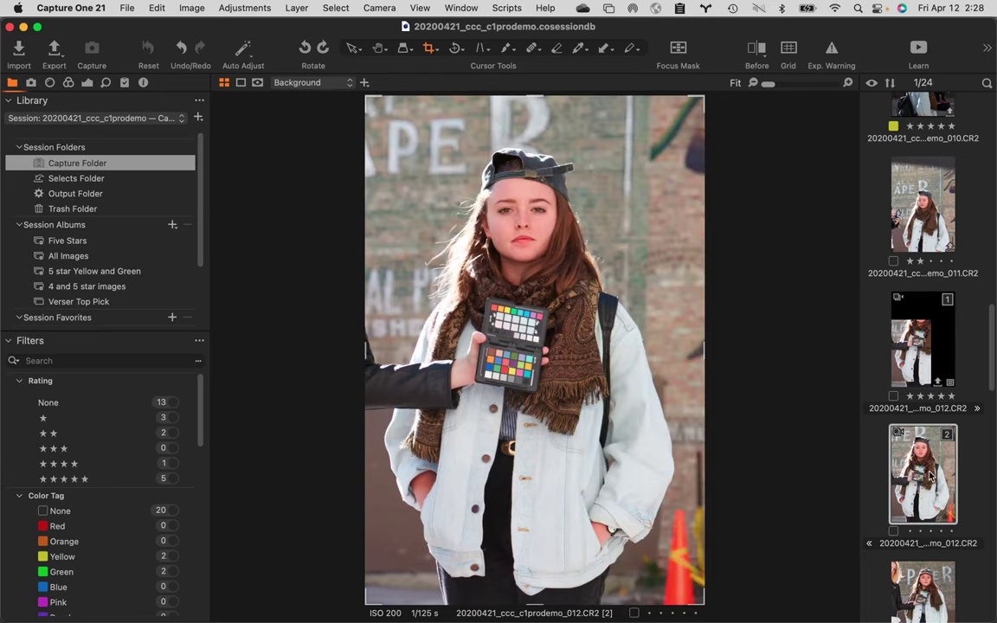
{"action": "left_click", "coordinate": [929, 330]}
{"action": "key", "text": "super+BackSpace"}
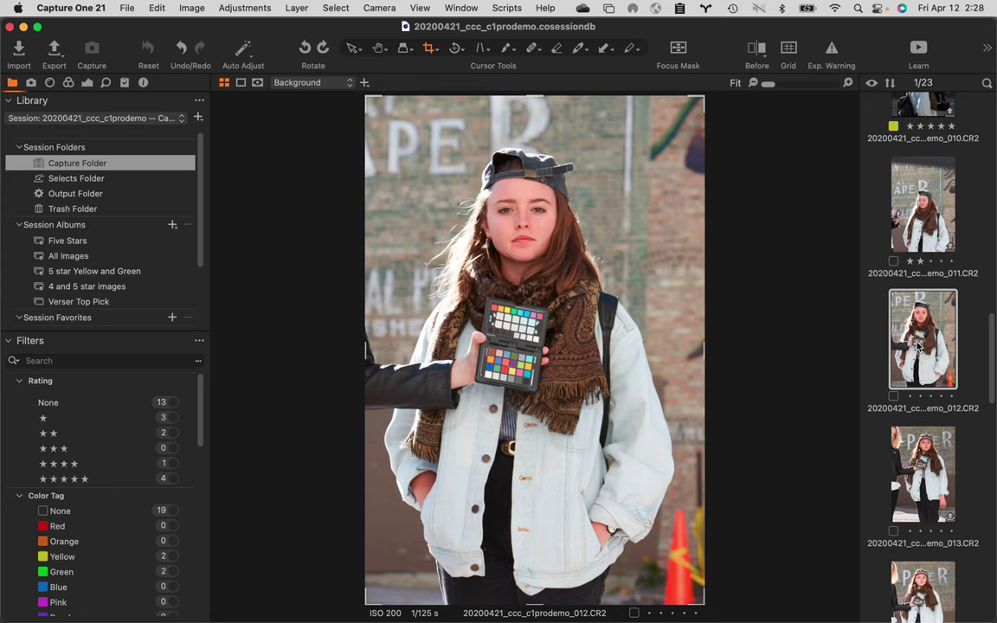
{"action": "right_click", "coordinate": [918, 344]}
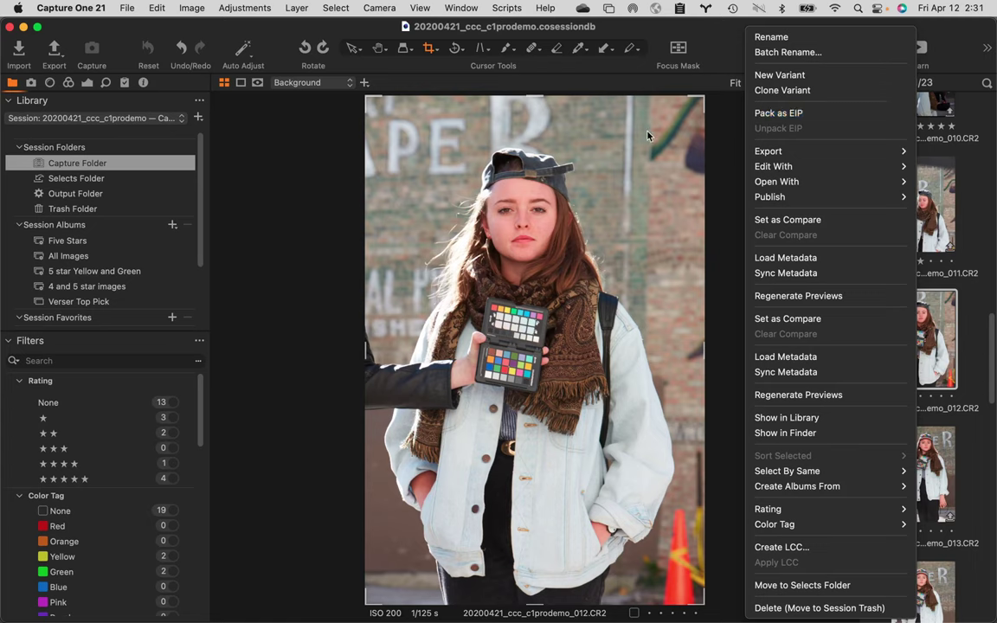
{"action": "left_click", "coordinate": [715, 54]}
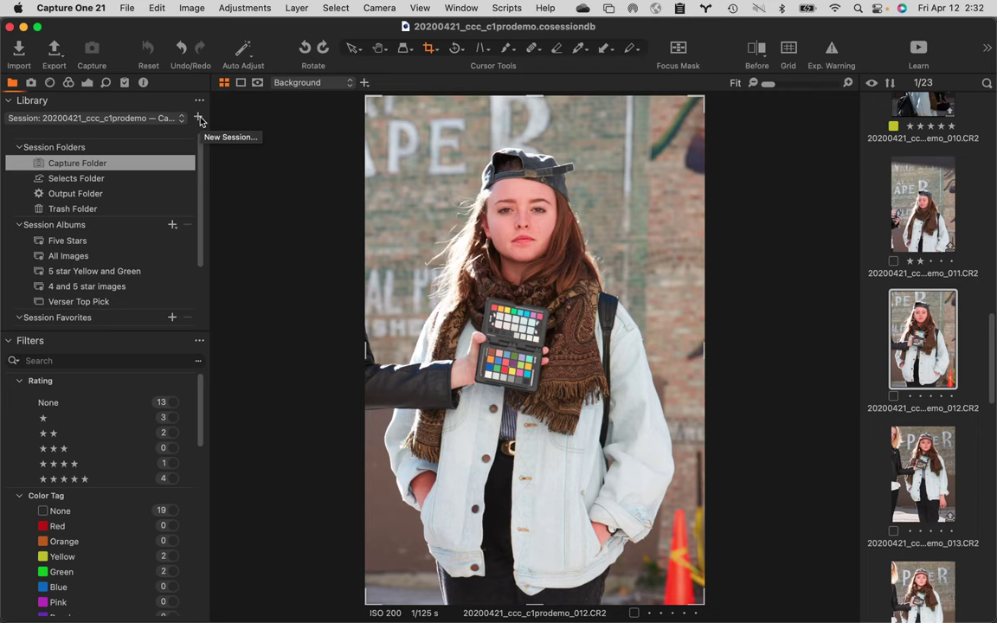
- Start a new catalog and name it 20200421_ccc_c1prodemo
{"action": "left_click", "coordinate": [199, 120]}
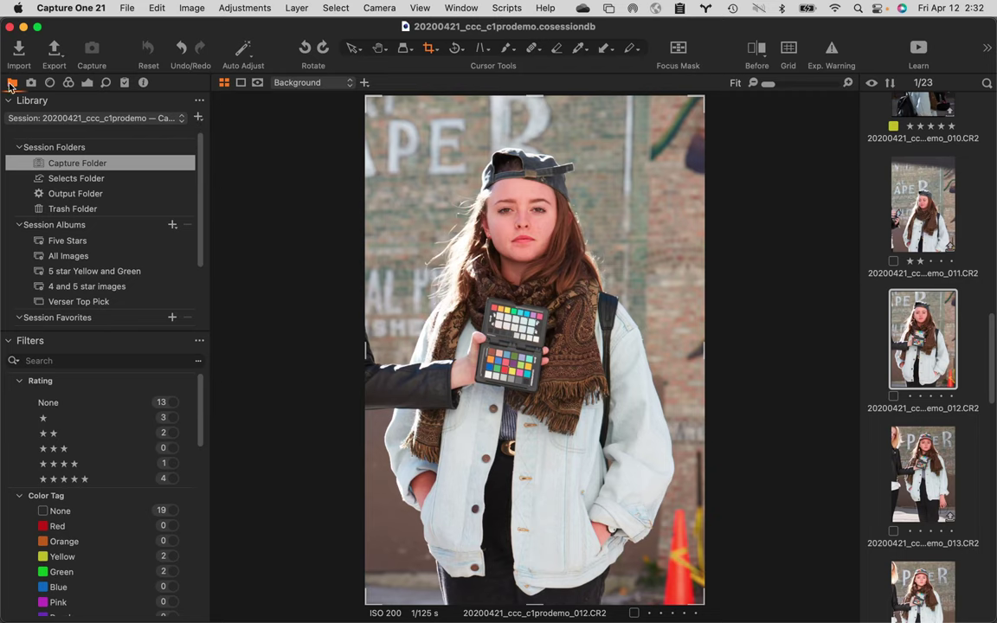
{"action": "left_click", "coordinate": [198, 118]}
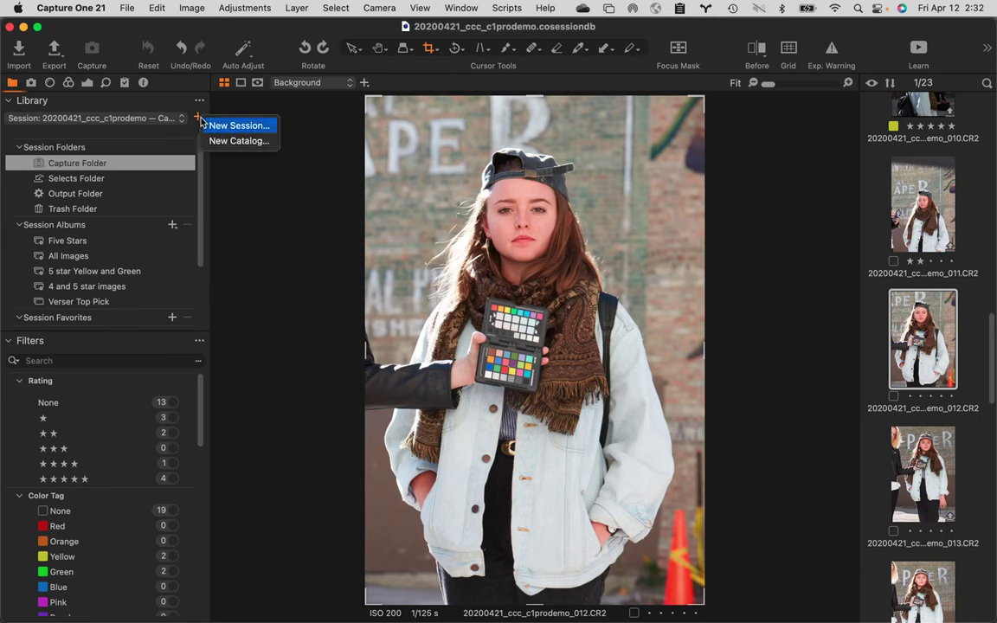
{"action": "left_click", "coordinate": [237, 142]}
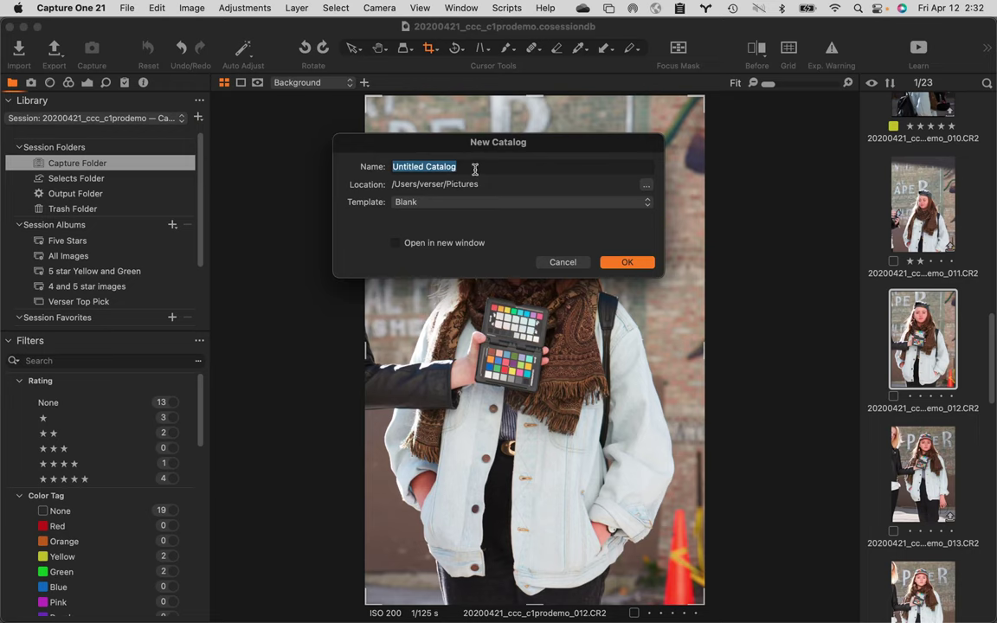
{"action": "type", "text": "20"}
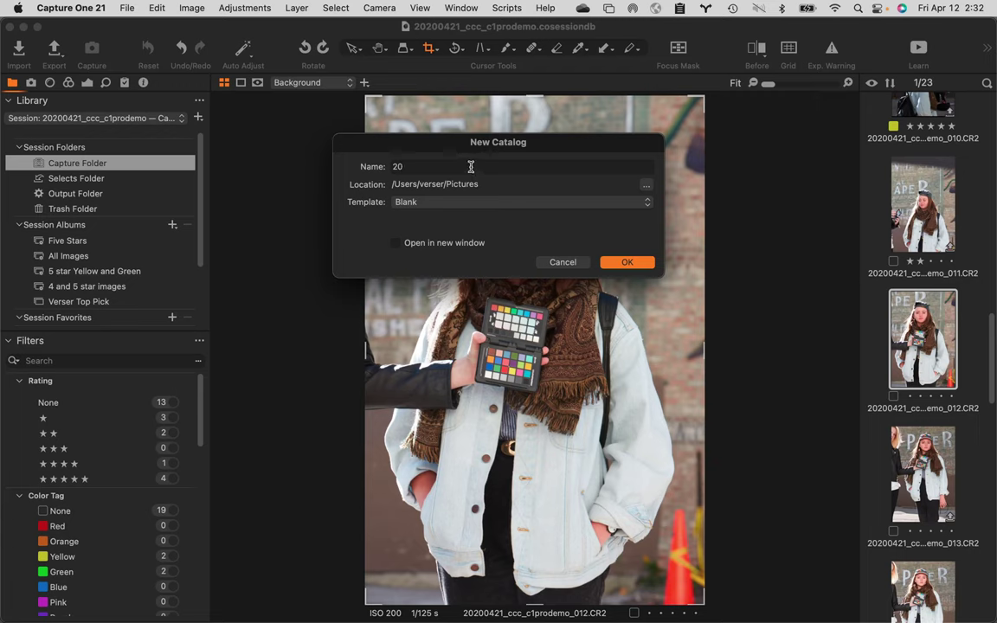
{"action": "type", "text": "200421_ccc_c1prodemo"}
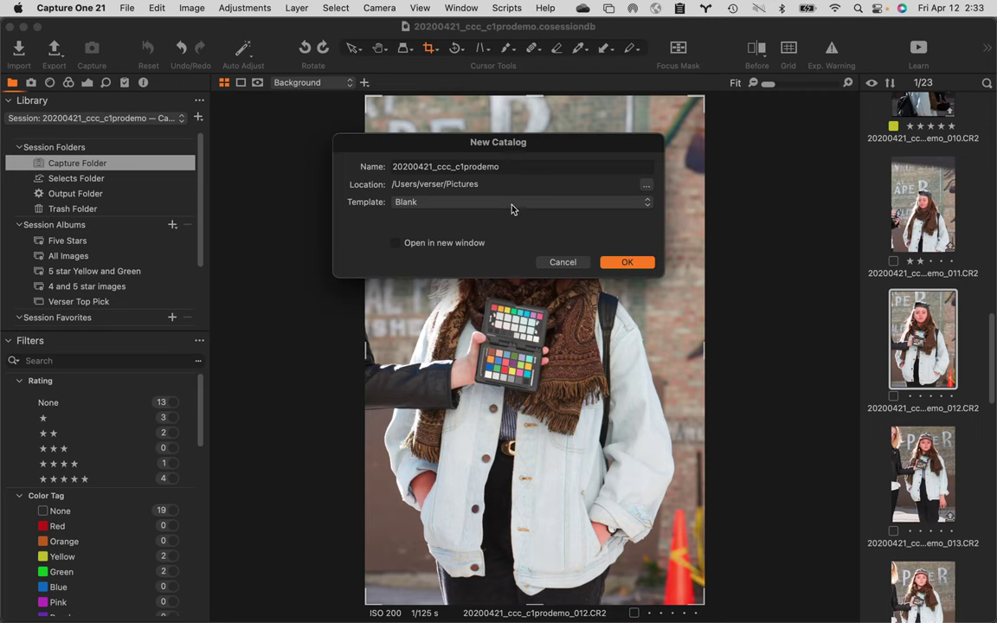
- Set the new catalog's location to Toss Volume and create it from the Blank template
{"action": "left_click", "coordinate": [647, 186]}
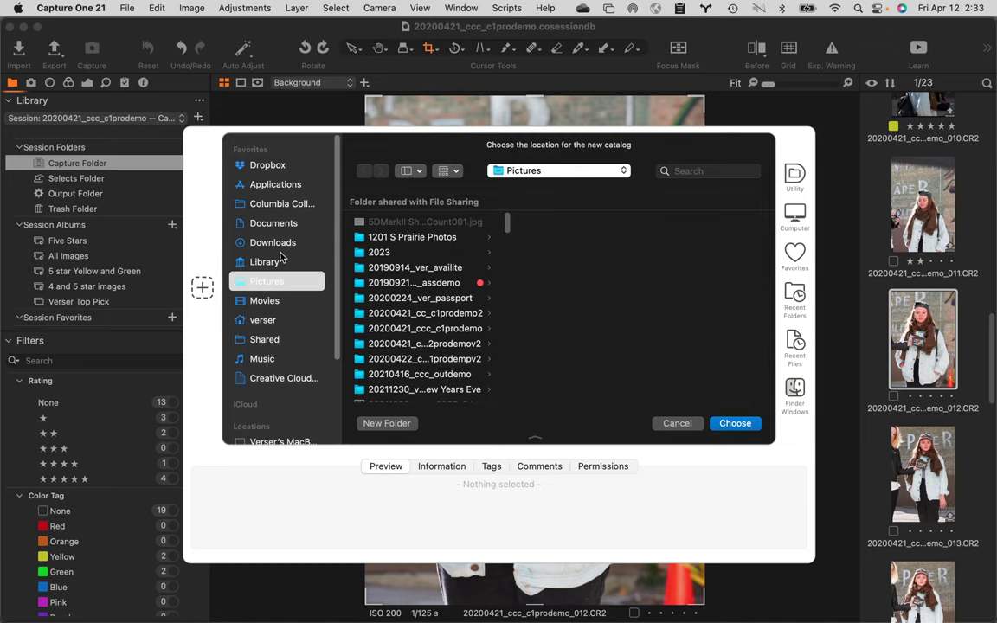
{"action": "scroll", "coordinate": [278, 346], "scroll_direction": "down", "scroll_amount": 5}
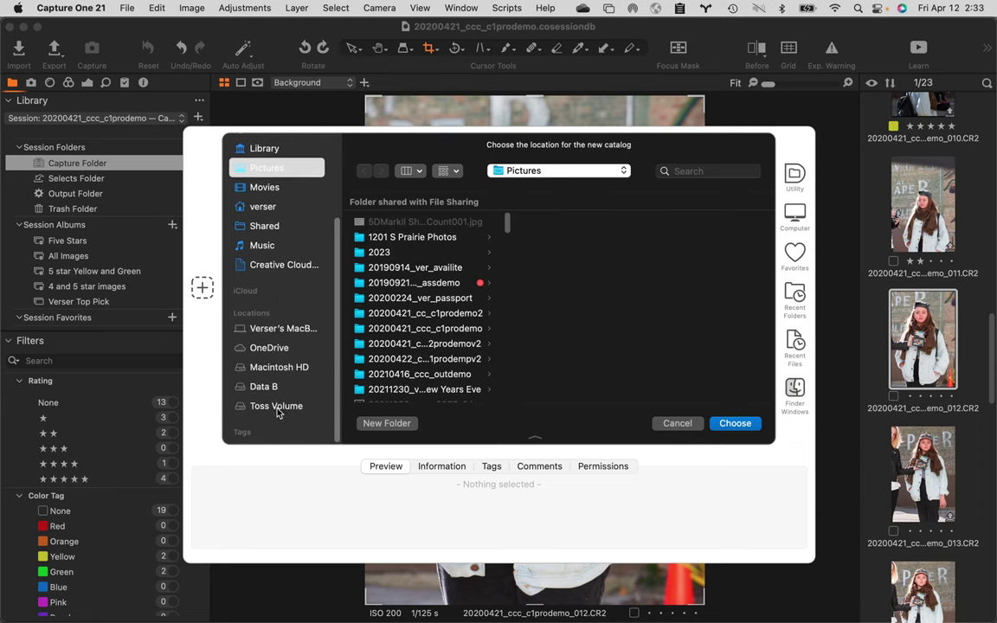
{"action": "left_click", "coordinate": [280, 404]}
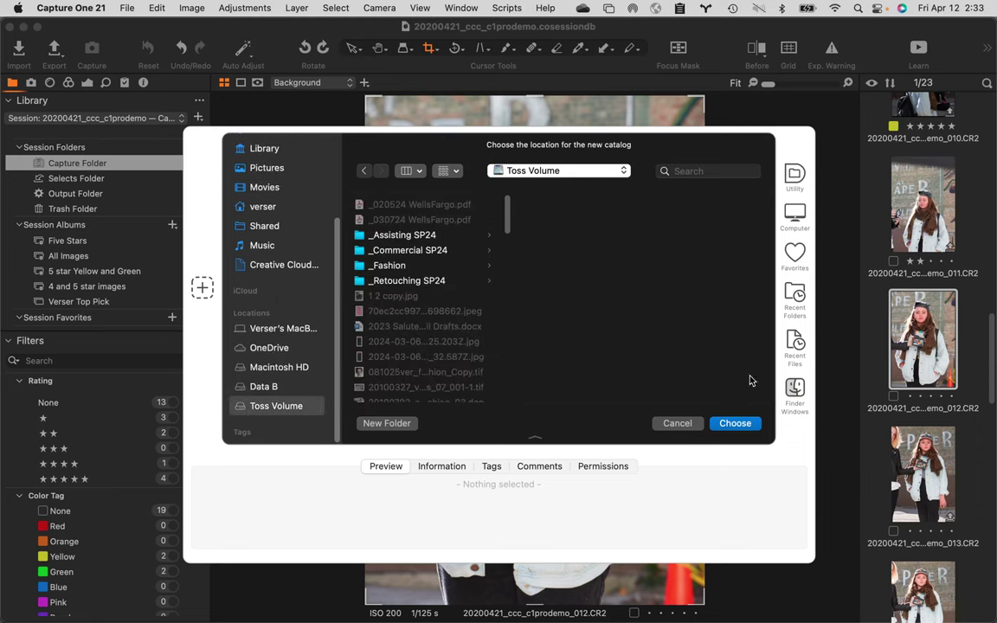
{"action": "left_click", "coordinate": [740, 424]}
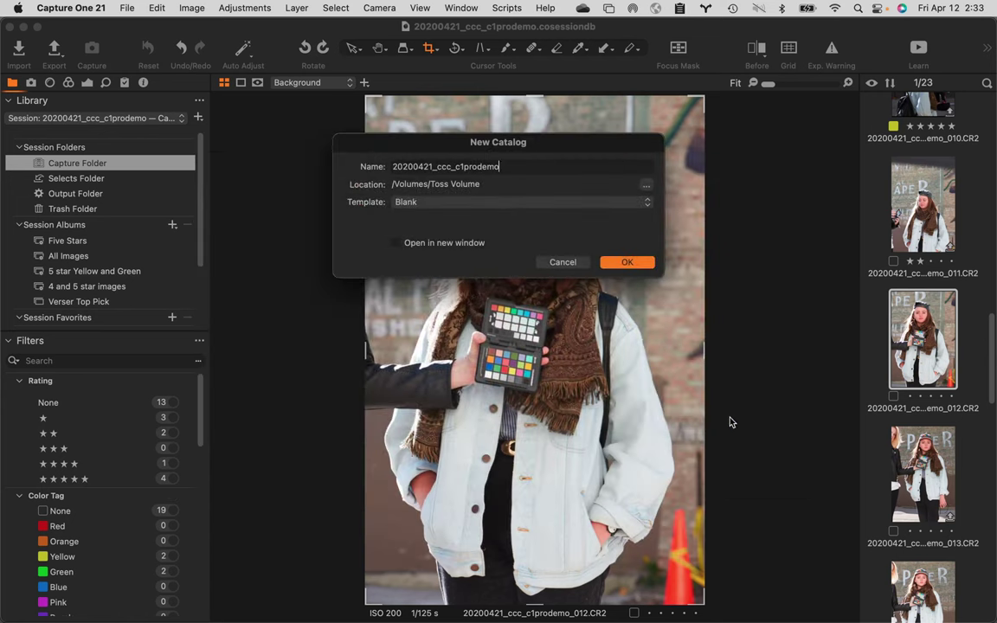
{"action": "left_click", "coordinate": [634, 265]}
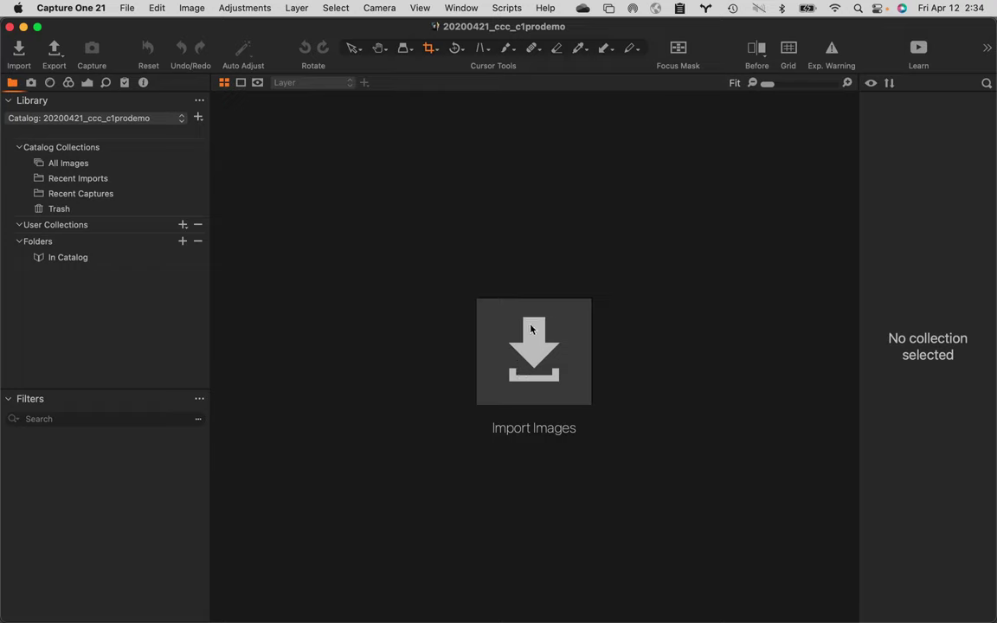
- Look over the catalog's import commands and open the Import Images window
{"action": "left_click", "coordinate": [19, 50]}
{"action": "left_click", "coordinate": [128, 8]}
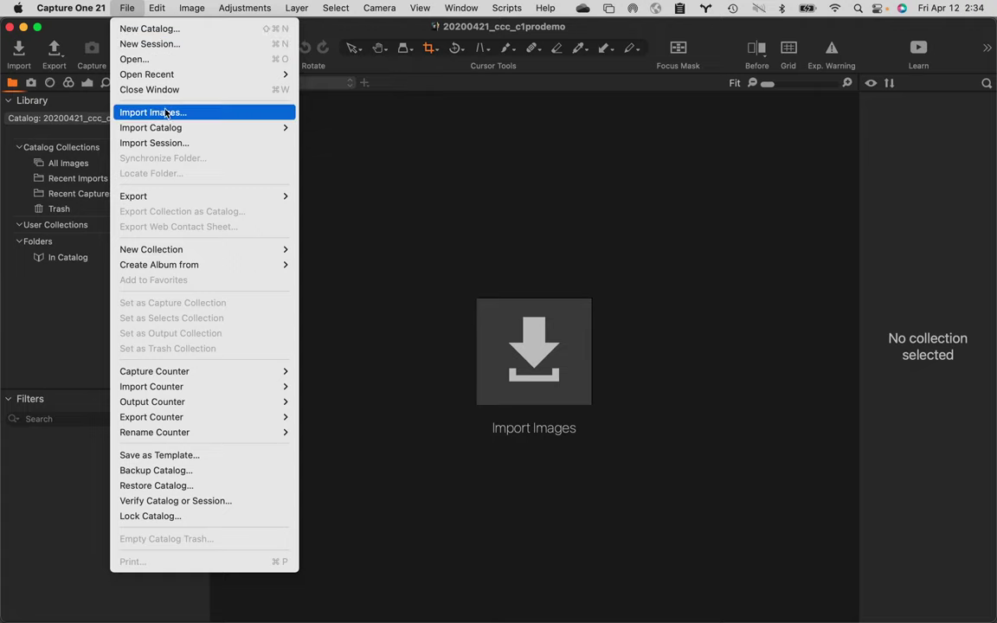
{"action": "left_click", "coordinate": [454, 189]}
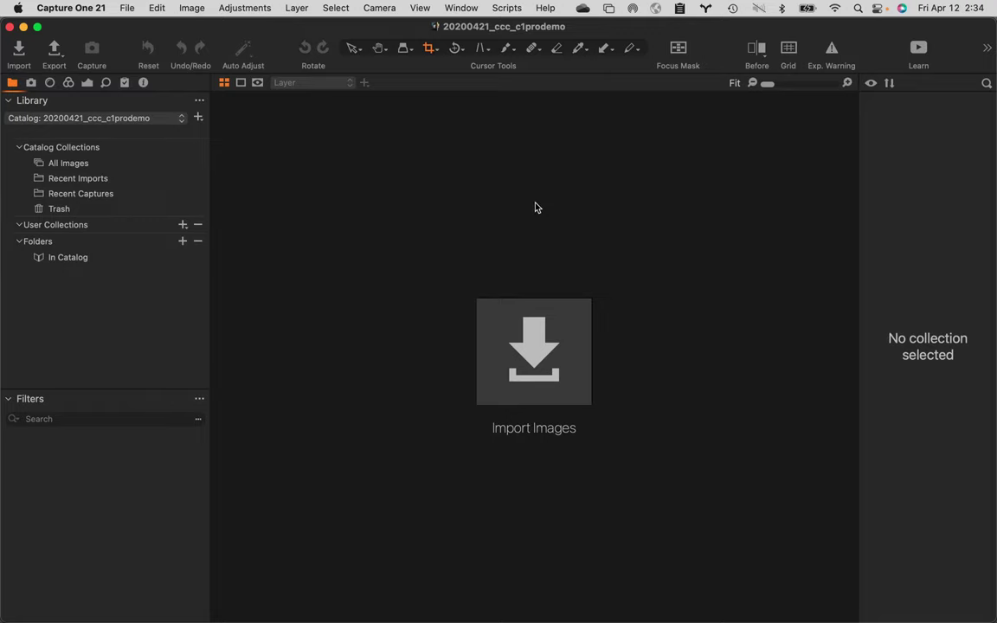
{"action": "left_click", "coordinate": [529, 348]}
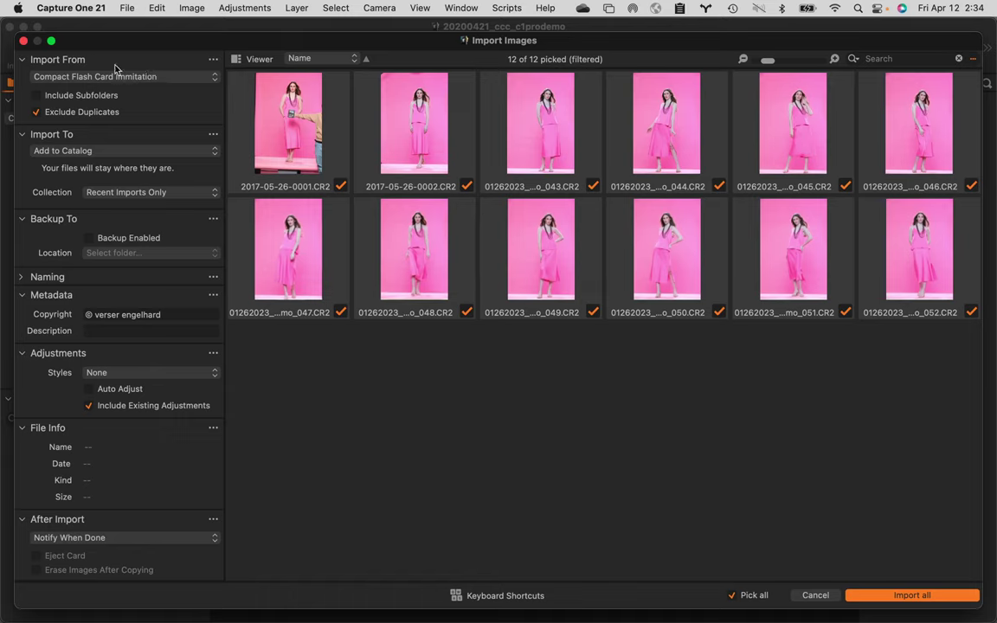
- Choose the Compact Flash Card Immitation folder in Capture One Pro Working Files as the import source and review it for import
{"action": "left_click", "coordinate": [163, 79]}
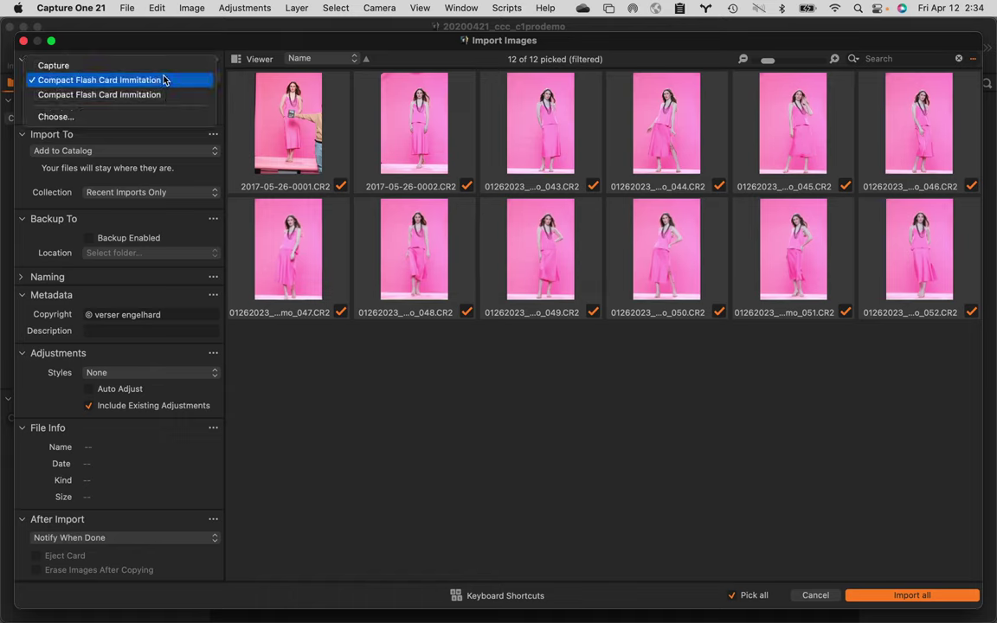
{"action": "left_click", "coordinate": [113, 120]}
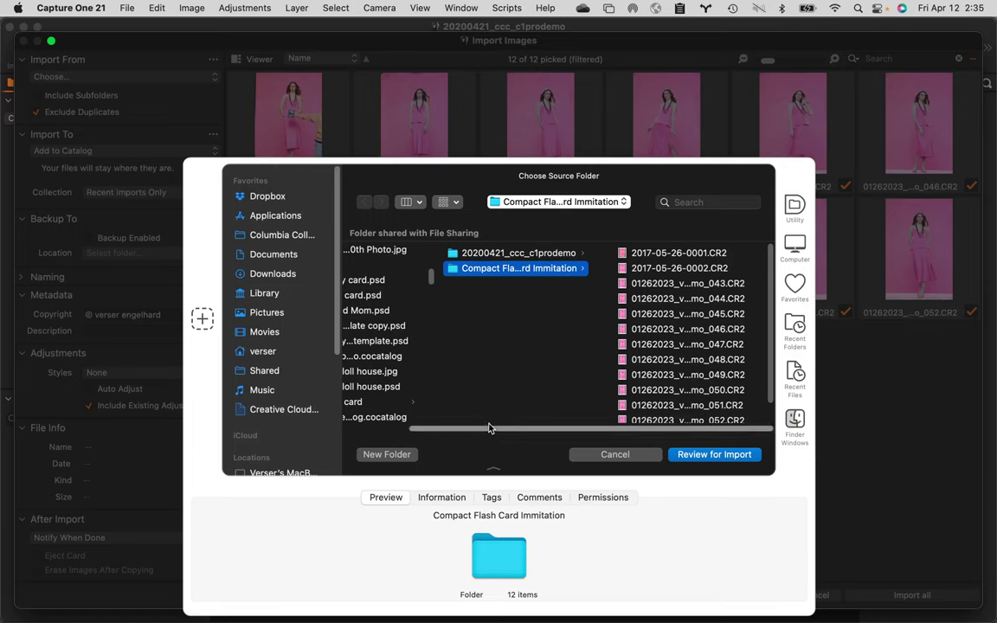
{"action": "scroll", "coordinate": [514, 346], "scroll_direction": "left", "scroll_amount": 5}
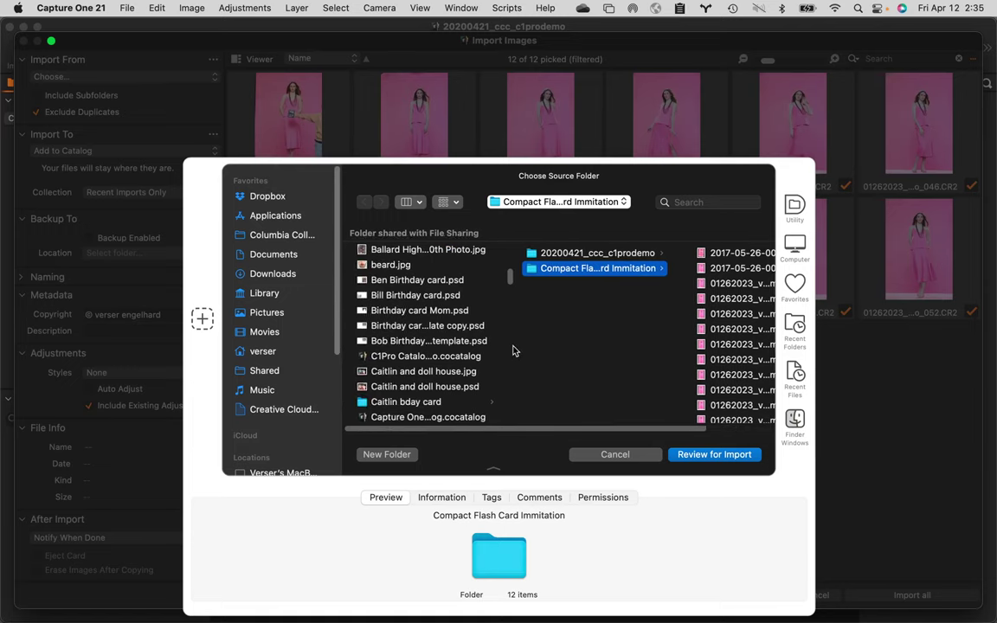
{"action": "left_click", "coordinate": [567, 202]}
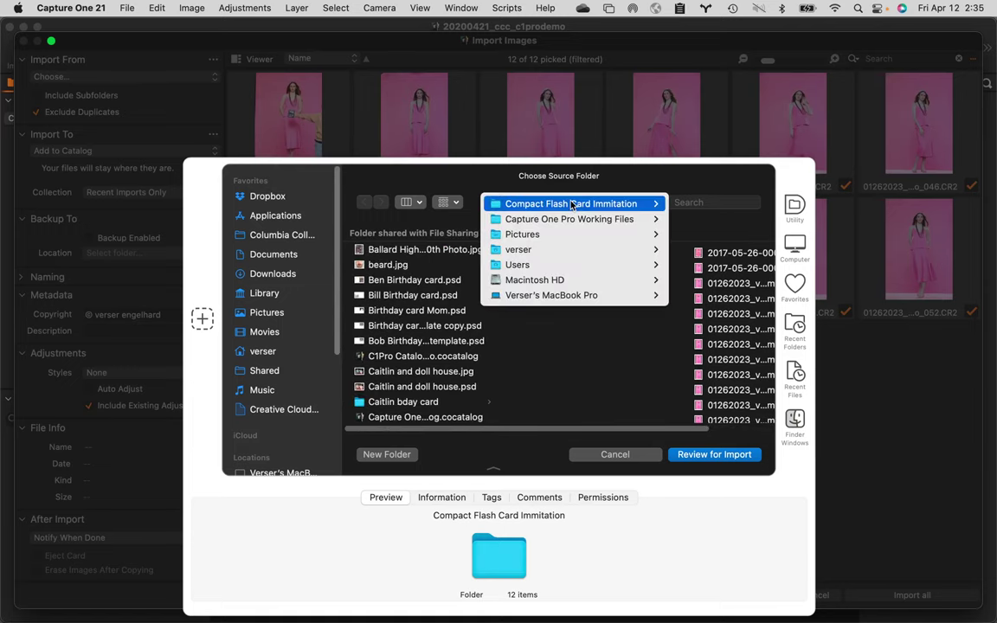
{"action": "mouse_move", "coordinate": [571, 205]}
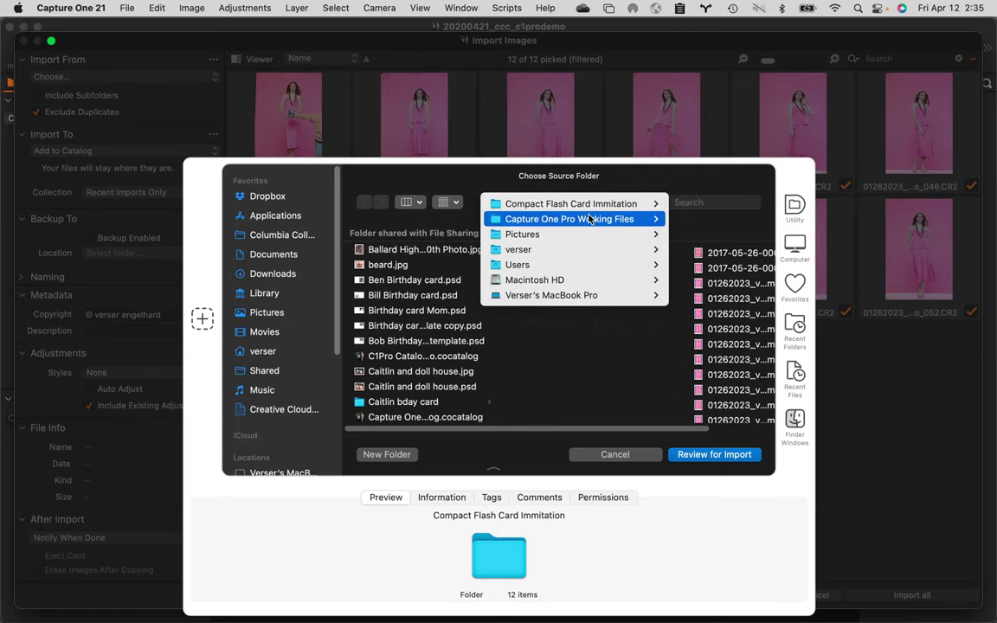
{"action": "mouse_move", "coordinate": [593, 223]}
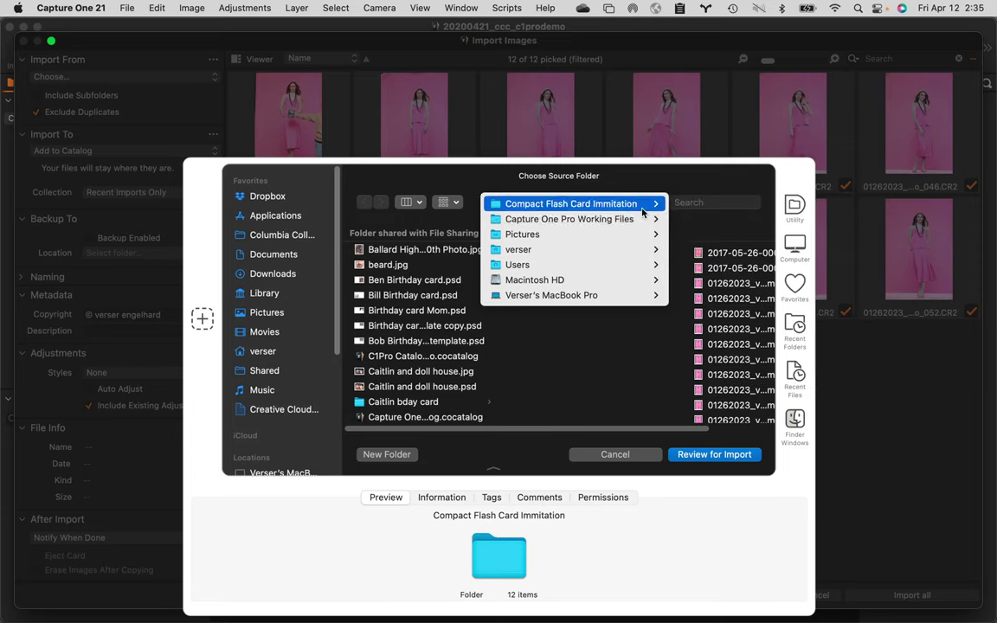
{"action": "mouse_move", "coordinate": [662, 222]}
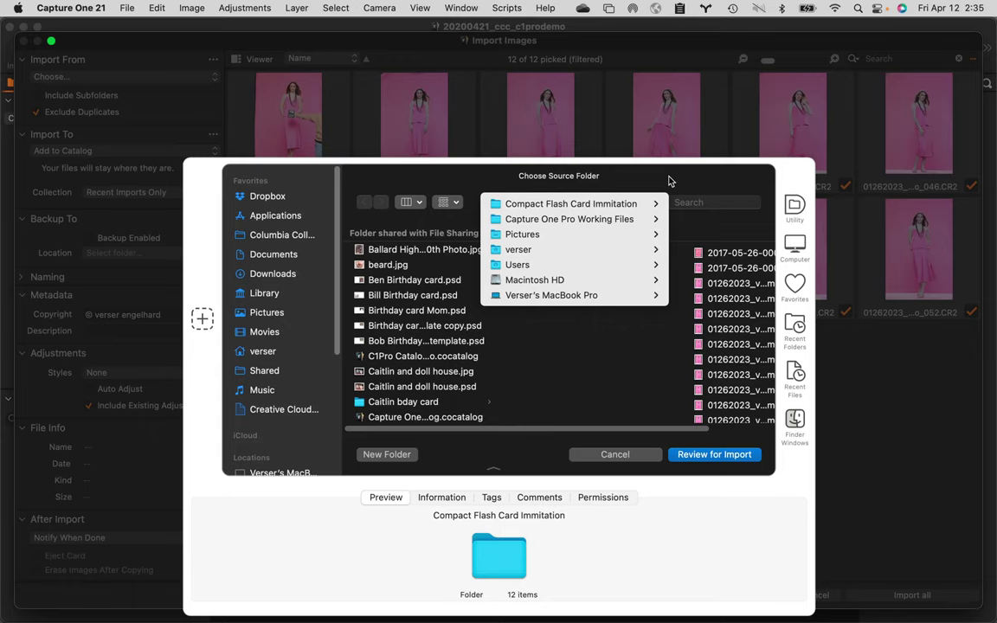
{"action": "left_click", "coordinate": [669, 181]}
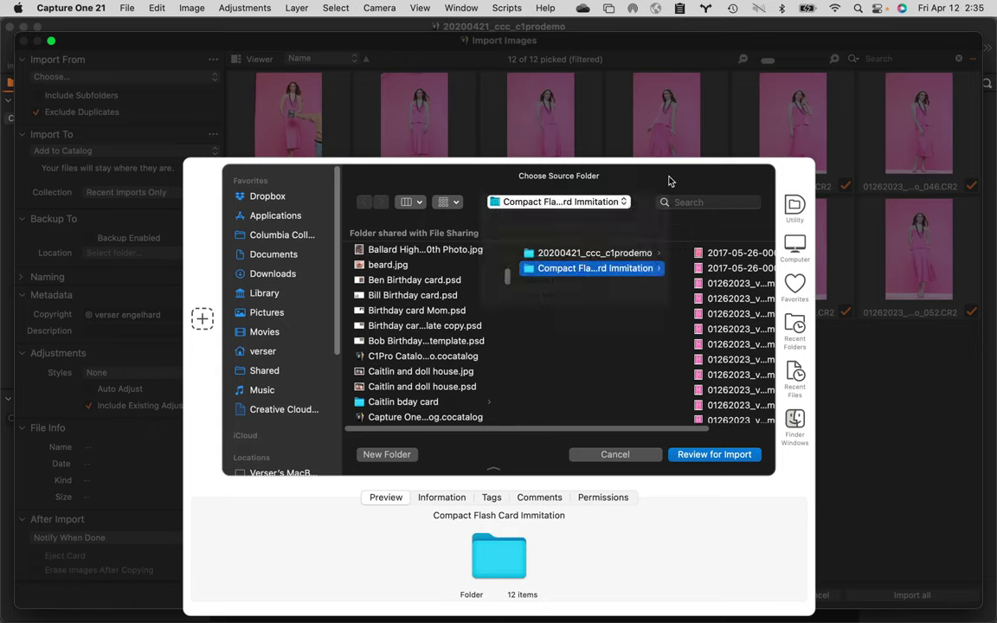
{"action": "left_click", "coordinate": [701, 457]}
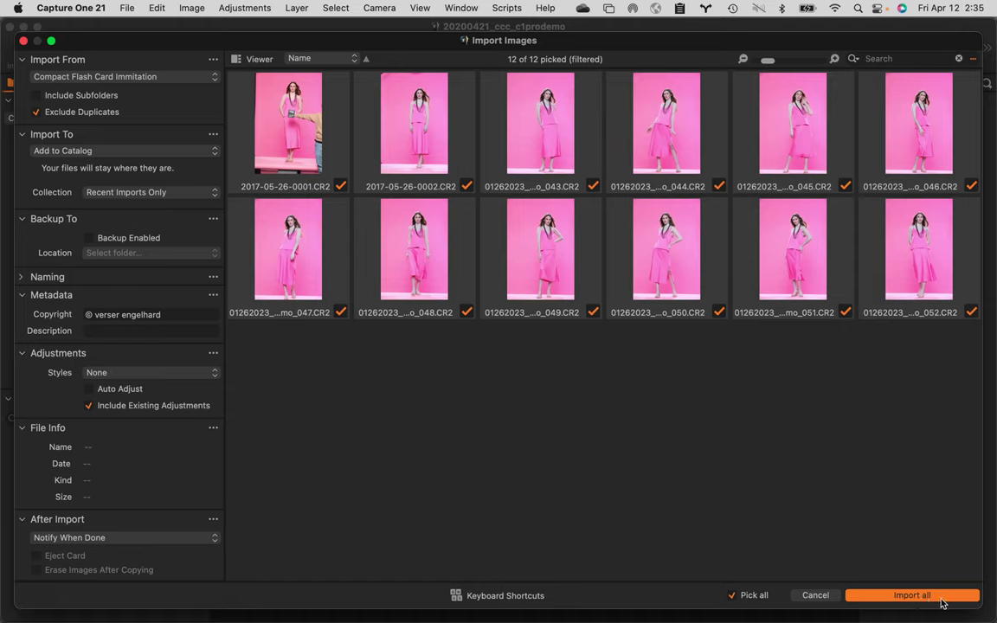
- Unpick all images, pick only 2017-05-26-0001.CR2 and the images ending in 043 and 045, and restore the selection to all images
{"action": "left_click", "coordinate": [734, 595]}
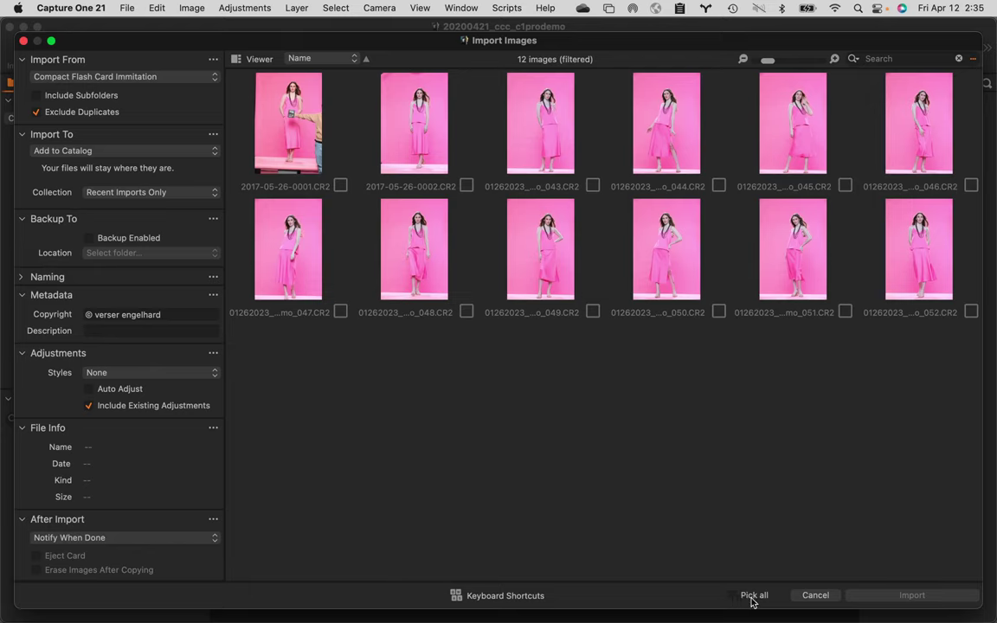
{"action": "left_click", "coordinate": [341, 186]}
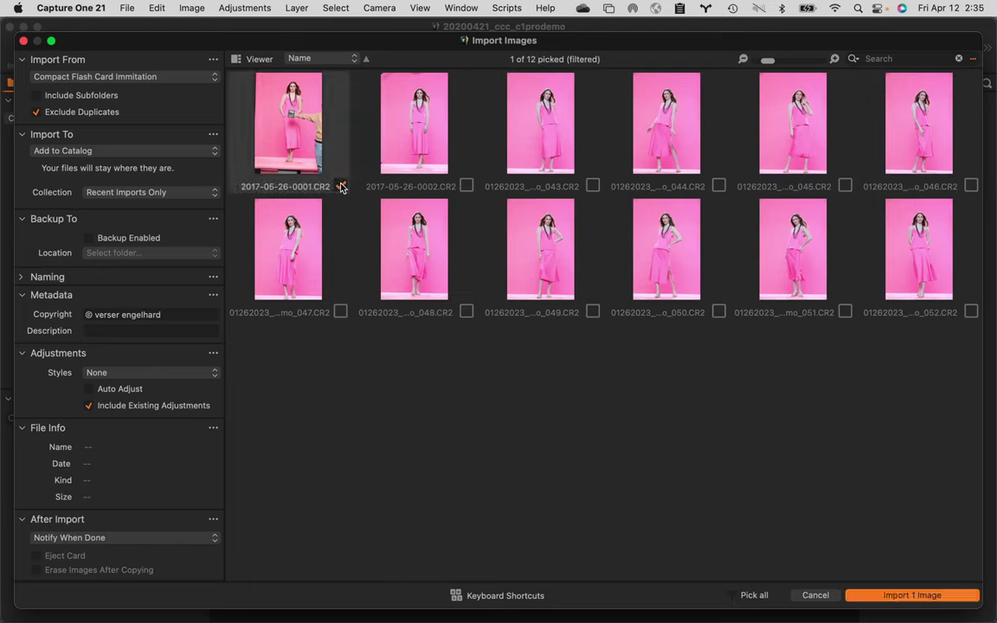
{"action": "left_click", "coordinate": [593, 186]}
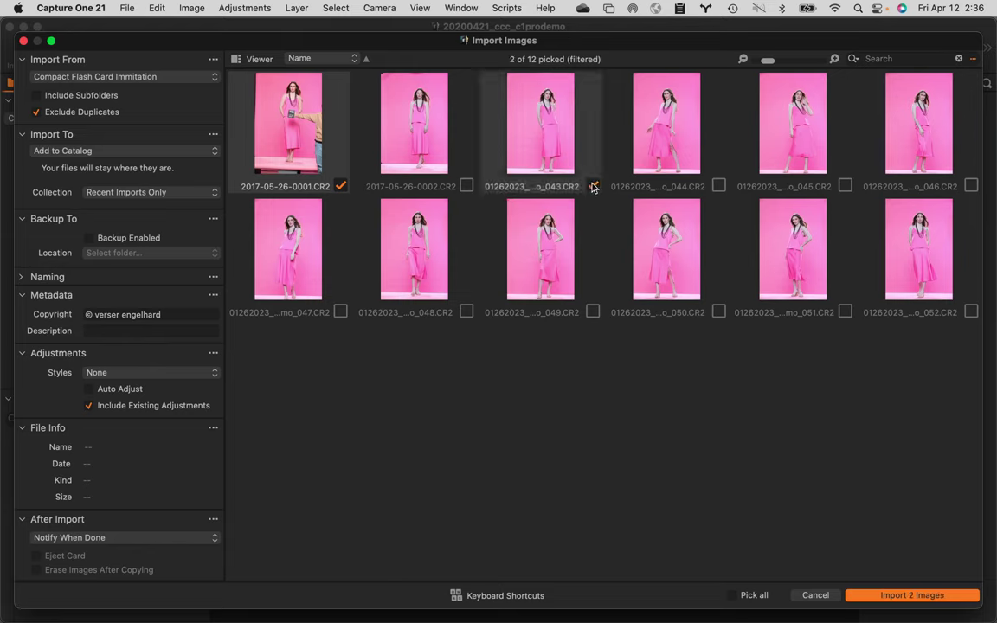
{"action": "left_click", "coordinate": [845, 186]}
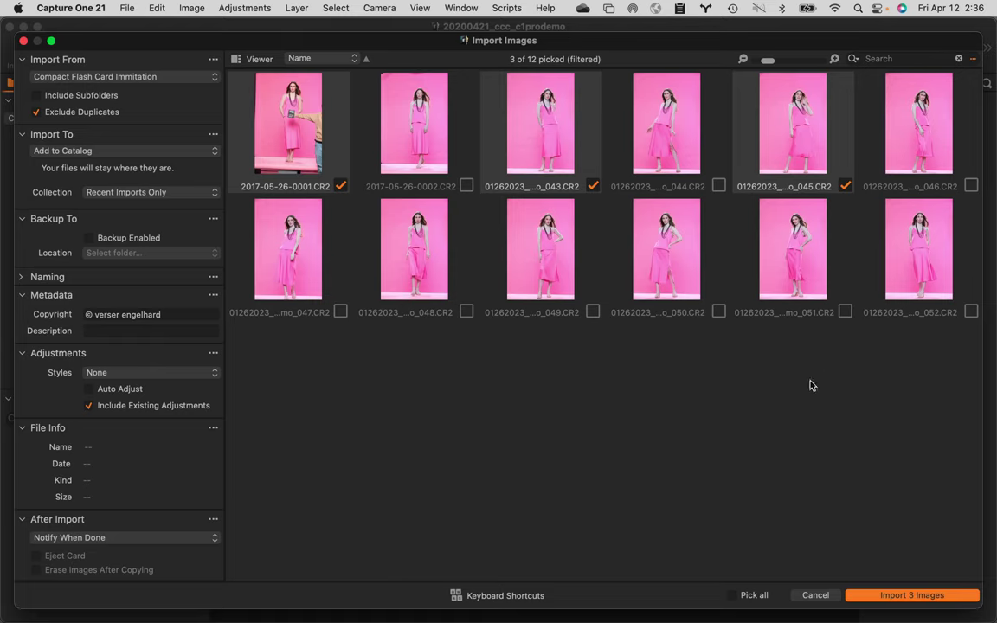
{"action": "left_click", "coordinate": [733, 596]}
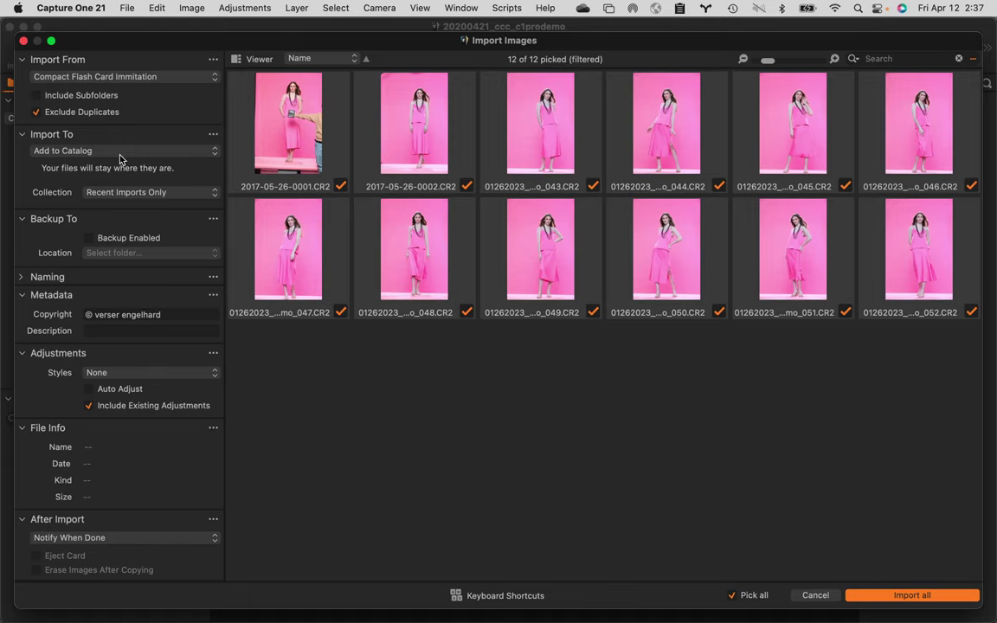
- Try copying the images to a folder, browse the possible locations, cancel, and keep Add to Catalog as the import destination
{"action": "left_click", "coordinate": [119, 152]}
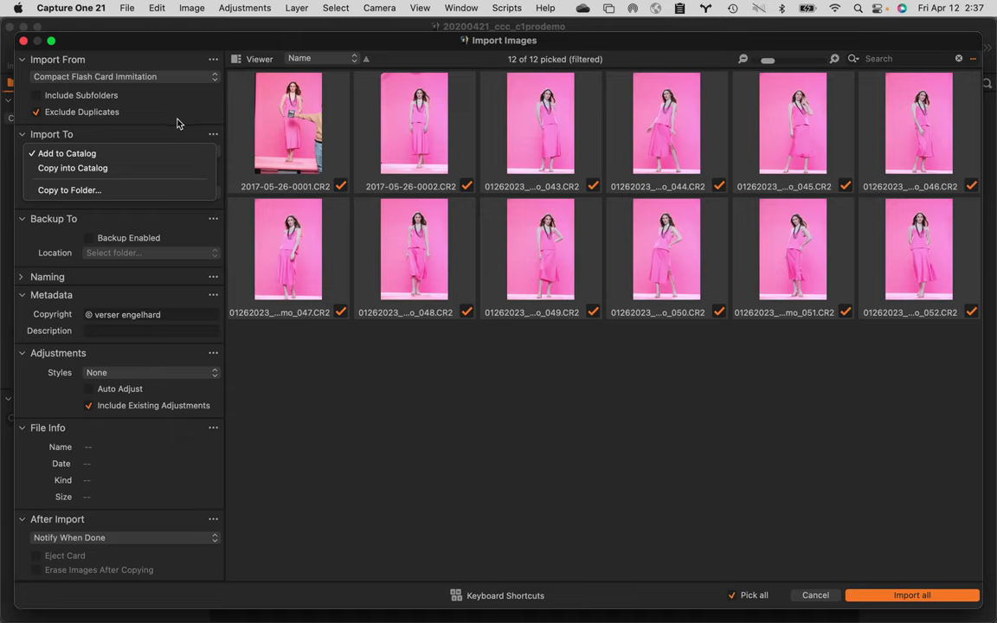
{"action": "left_click", "coordinate": [158, 190]}
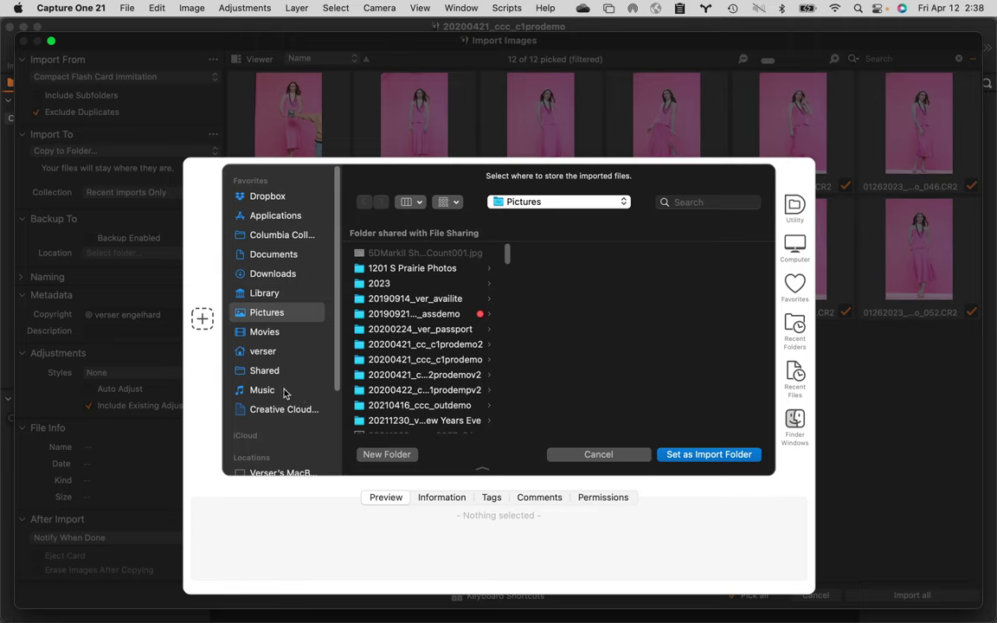
{"action": "scroll", "coordinate": [275, 412], "scroll_direction": "down", "scroll_amount": 1}
{"action": "scroll", "coordinate": [275, 412], "scroll_direction": "down", "scroll_amount": 5}
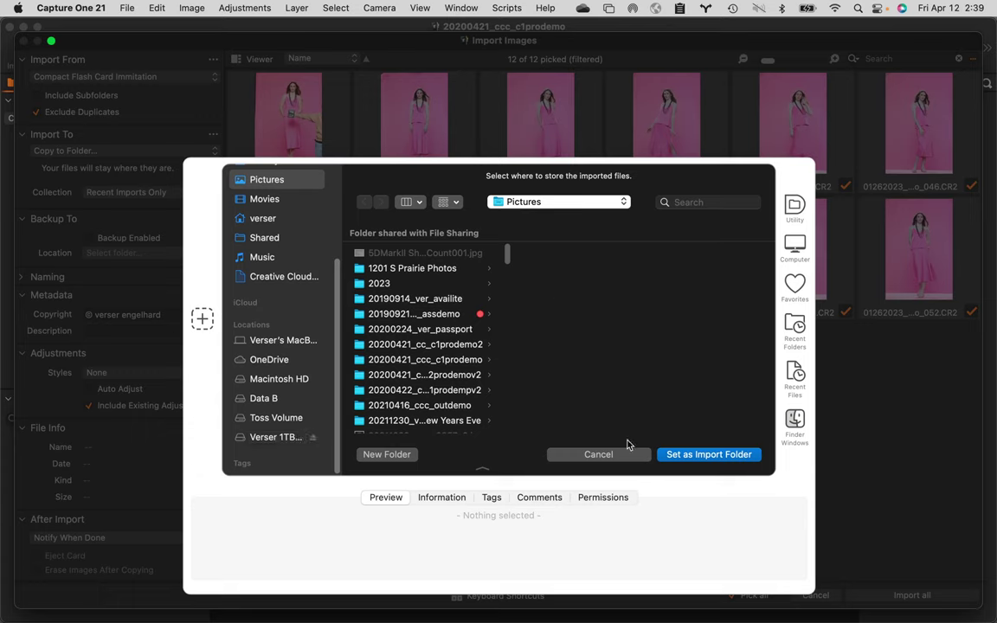
{"action": "scroll", "coordinate": [463, 319], "scroll_direction": "down", "scroll_amount": 2}
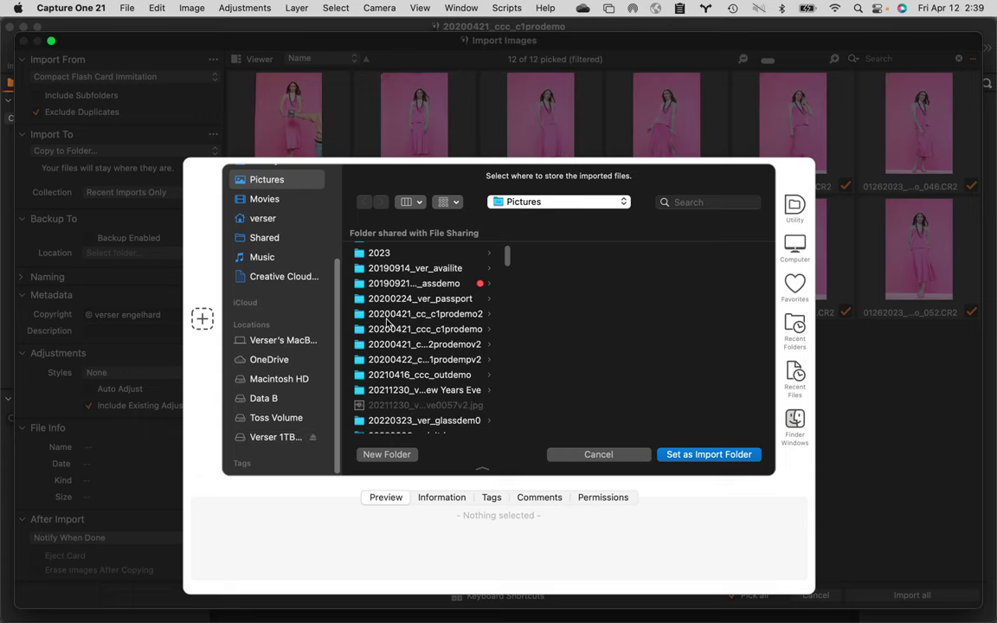
{"action": "left_click", "coordinate": [606, 455]}
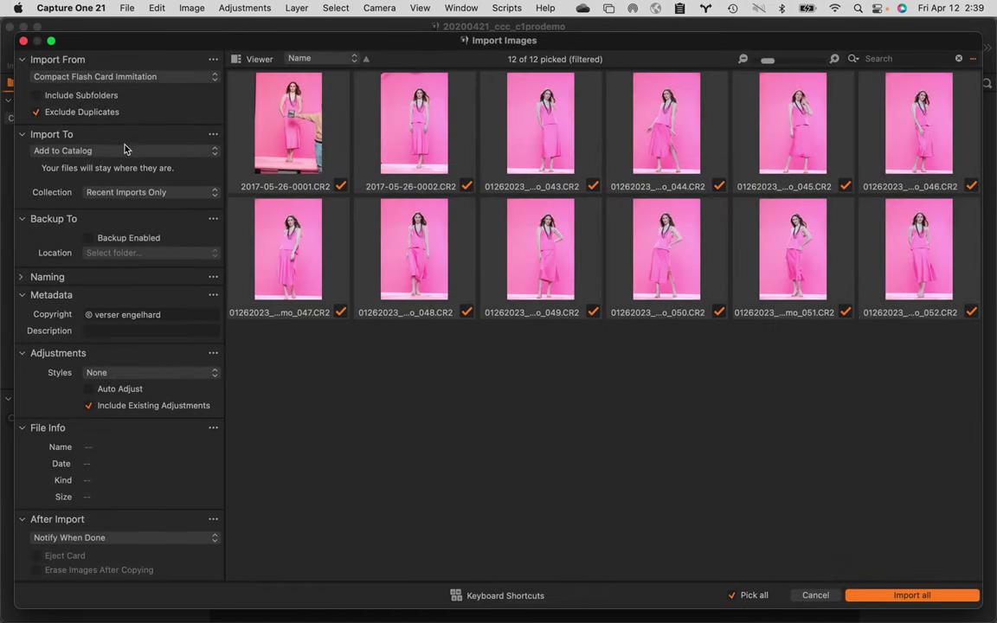
{"action": "left_click", "coordinate": [119, 154]}
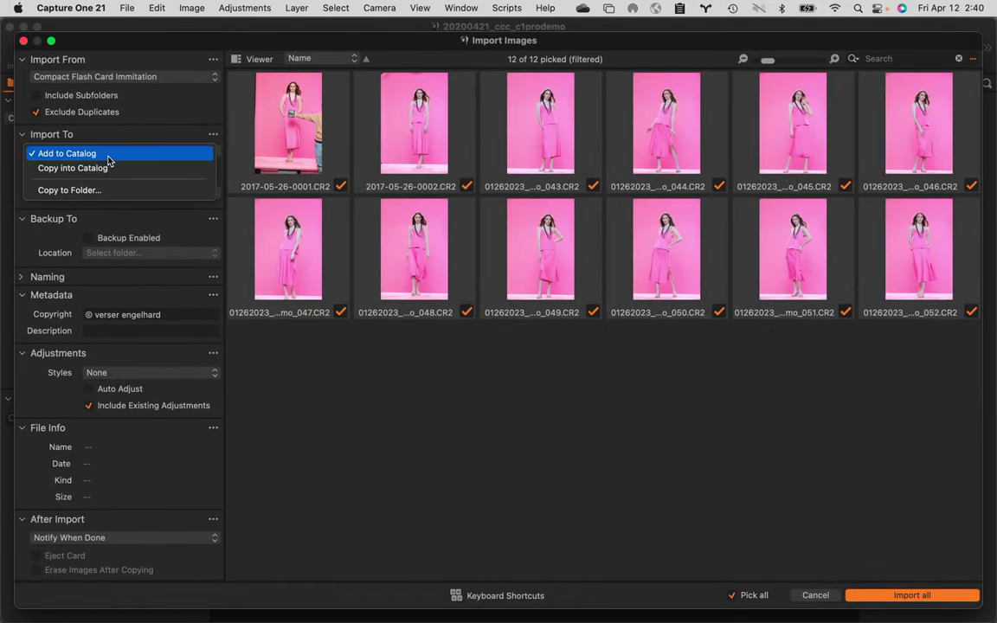
{"action": "left_click", "coordinate": [100, 155]}
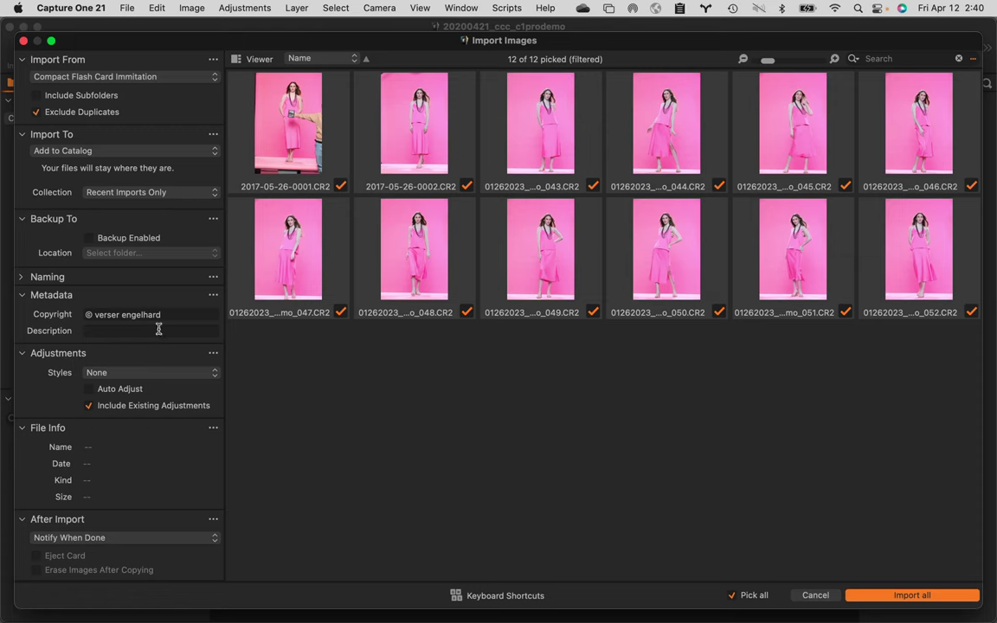
- Move the Import Images window aside, expand the Naming settings and examine the naming format tokens without changing them
{"action": "left_click_drag", "start_coordinate": [161, 44], "coordinate": [474, 60]}
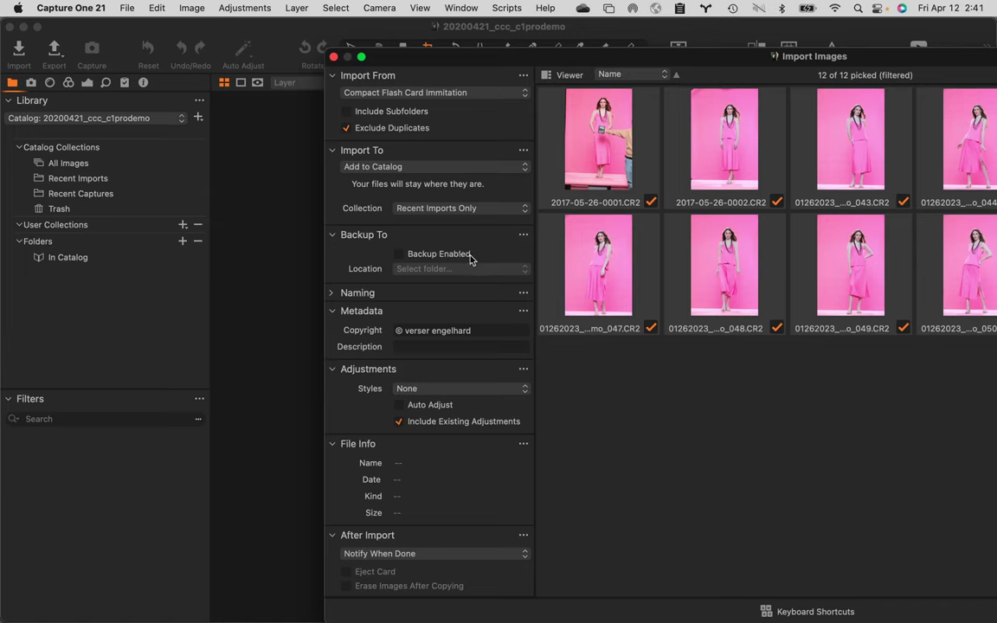
{"action": "left_click", "coordinate": [331, 294]}
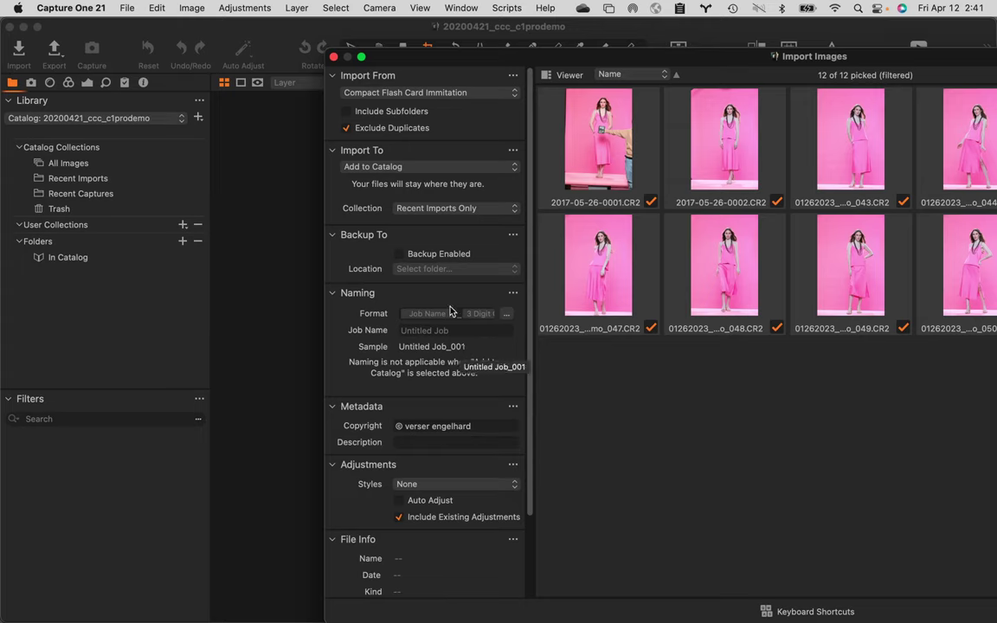
{"action": "left_click", "coordinate": [507, 317]}
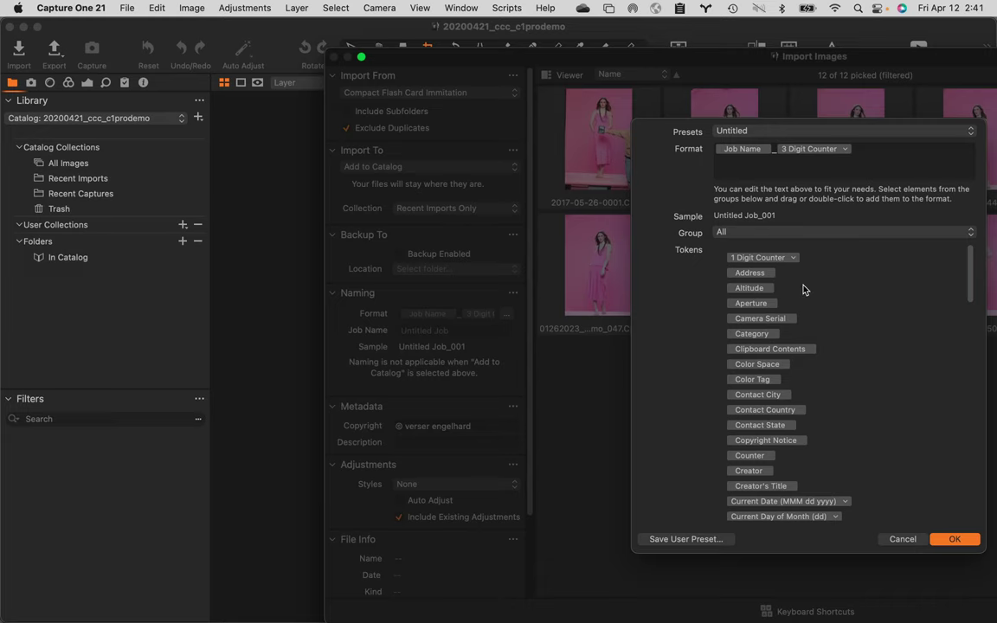
{"action": "left_click", "coordinate": [902, 539]}
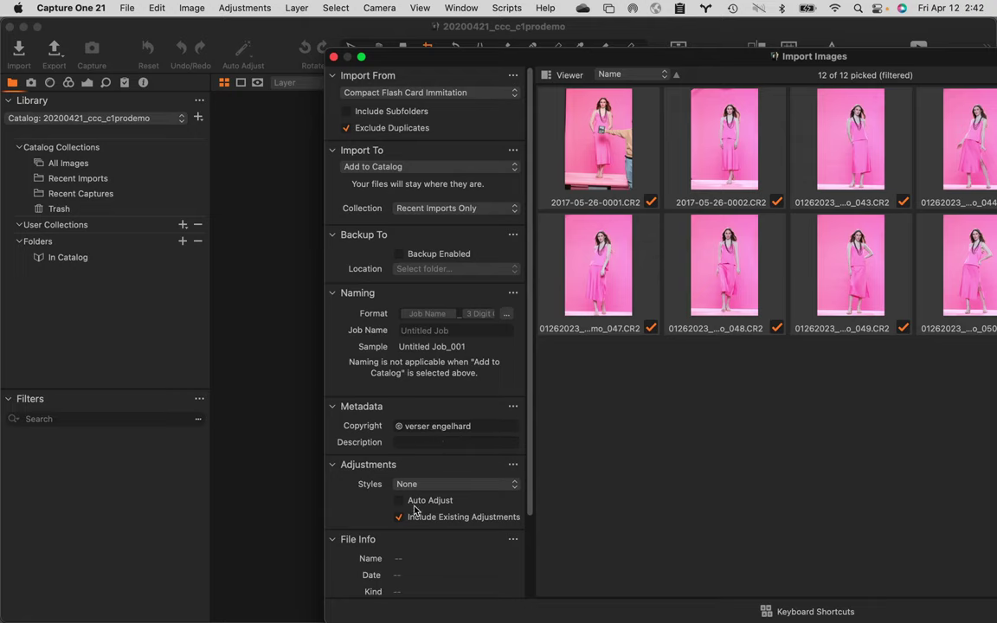
- Examine the file info of 2017-05-26-0002.CR2 and the available After Import options
{"action": "scroll", "coordinate": [452, 578], "scroll_direction": "down", "scroll_amount": 5}
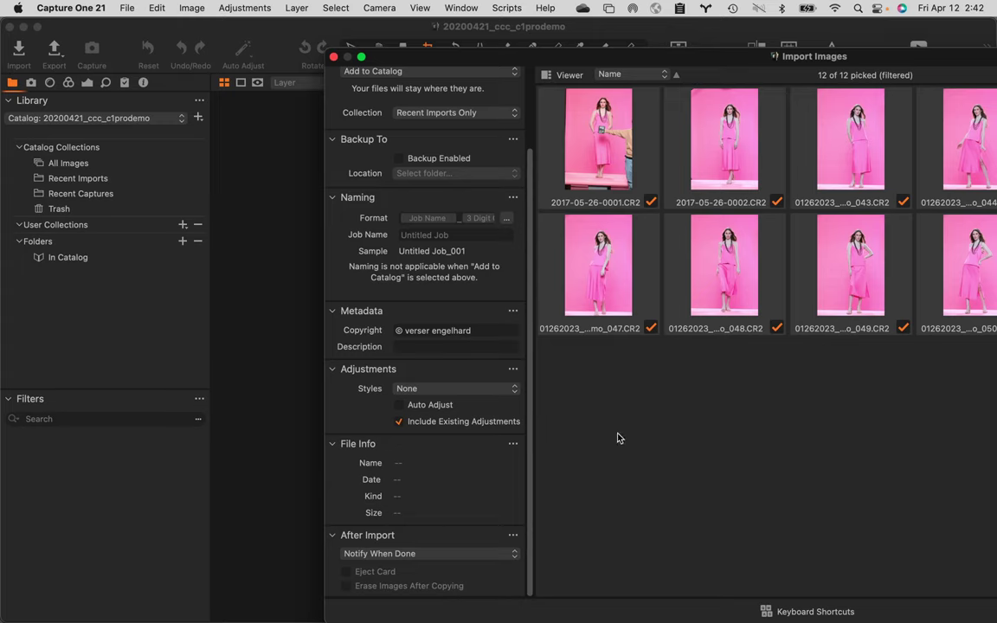
{"action": "left_click", "coordinate": [718, 111]}
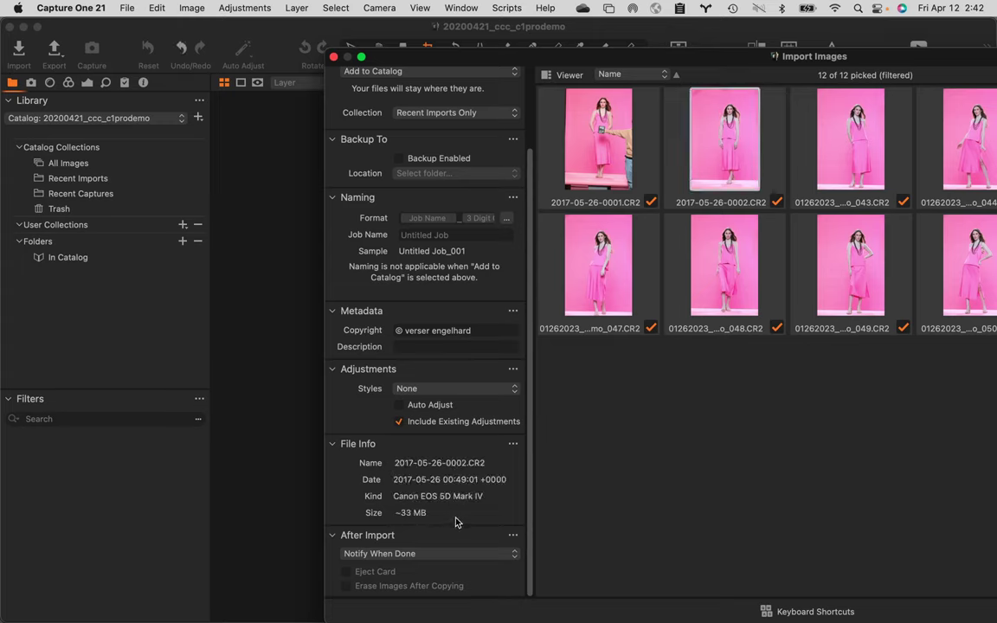
{"action": "scroll", "coordinate": [498, 509], "scroll_direction": "down", "scroll_amount": 1}
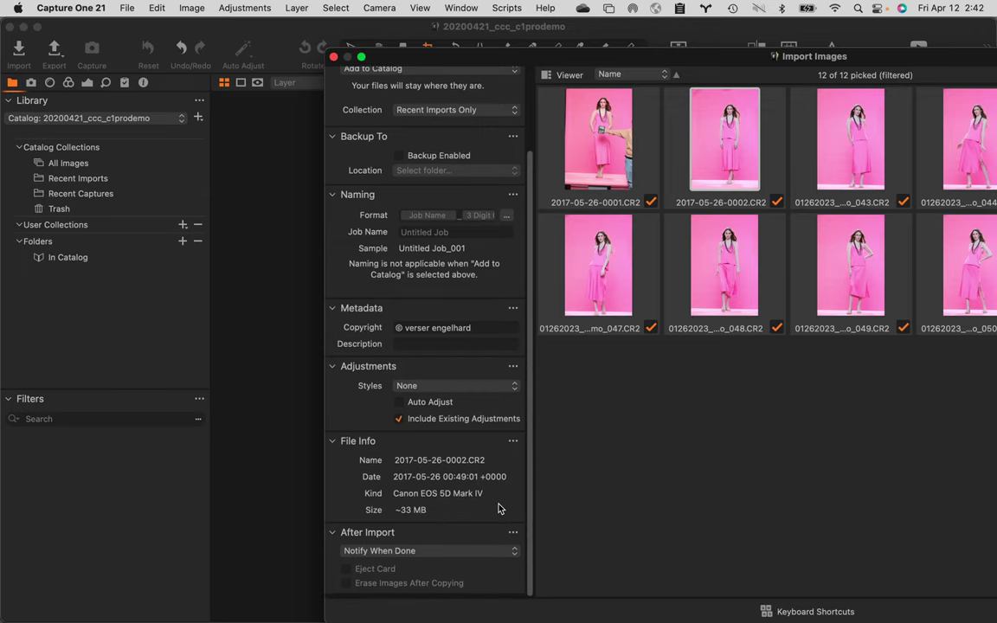
{"action": "scroll", "coordinate": [498, 509], "scroll_direction": "up", "scroll_amount": 1}
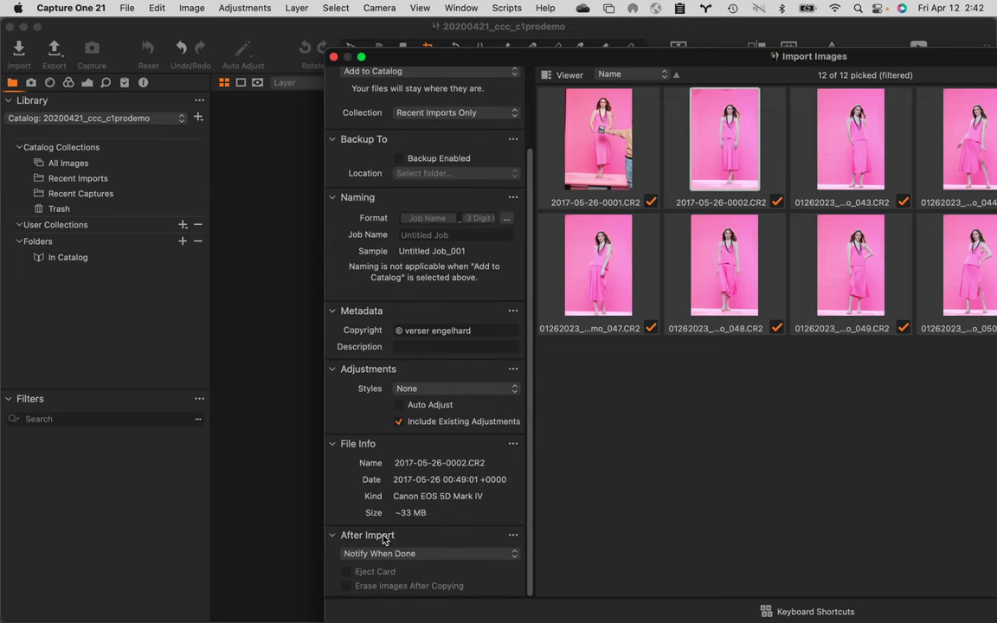
{"action": "left_click", "coordinate": [447, 554]}
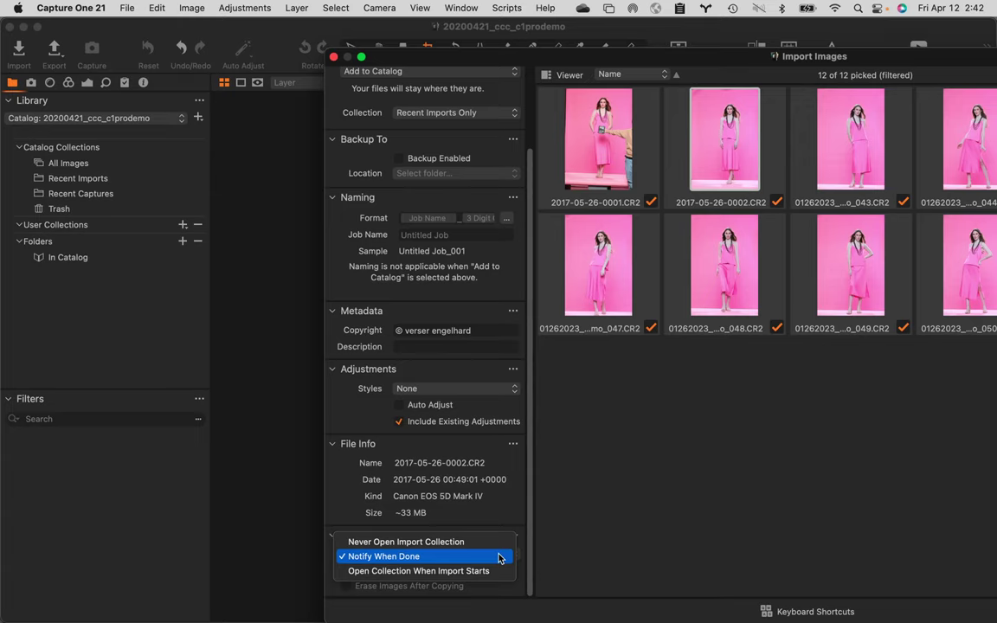
{"action": "left_click", "coordinate": [604, 535]}
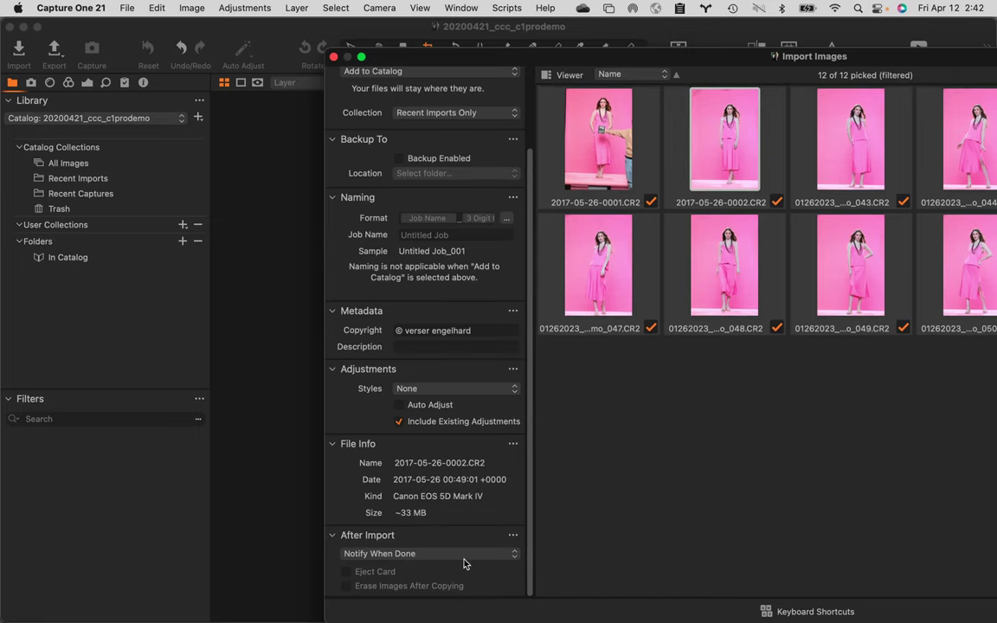
{"action": "scroll", "coordinate": [464, 564], "scroll_direction": "down", "scroll_amount": 1}
- Import all picked images into the catalog and go to the newly imported collection
{"action": "double_click", "coordinate": [614, 54]}
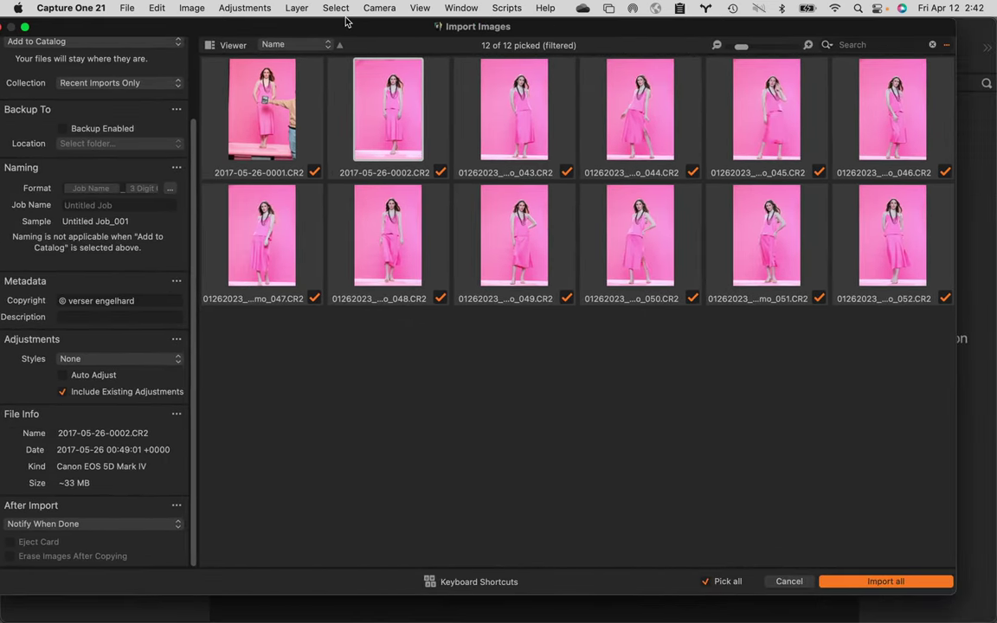
{"action": "left_click", "coordinate": [860, 583]}
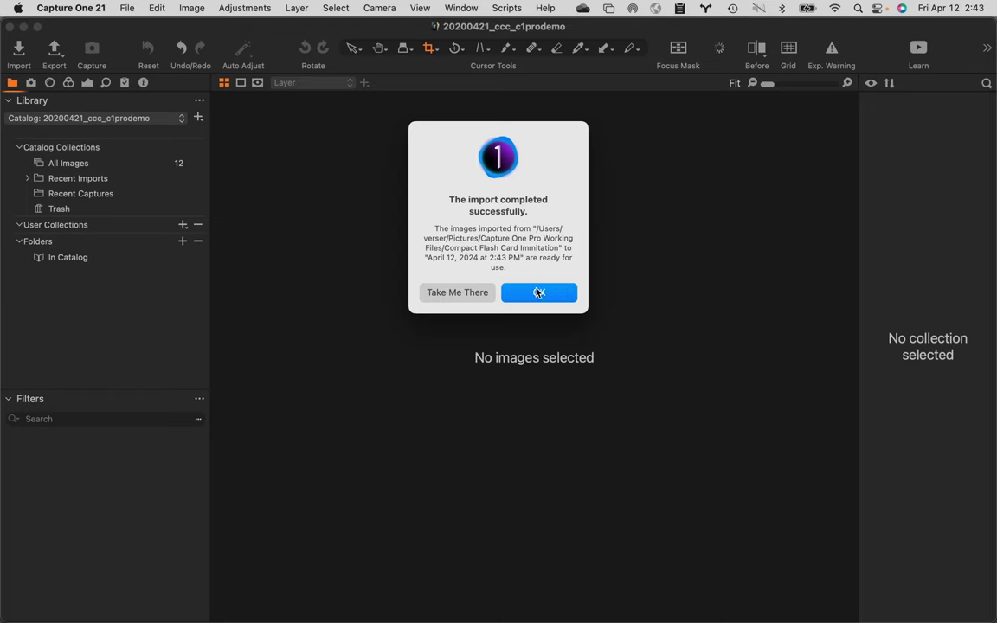
{"action": "left_click", "coordinate": [456, 293]}
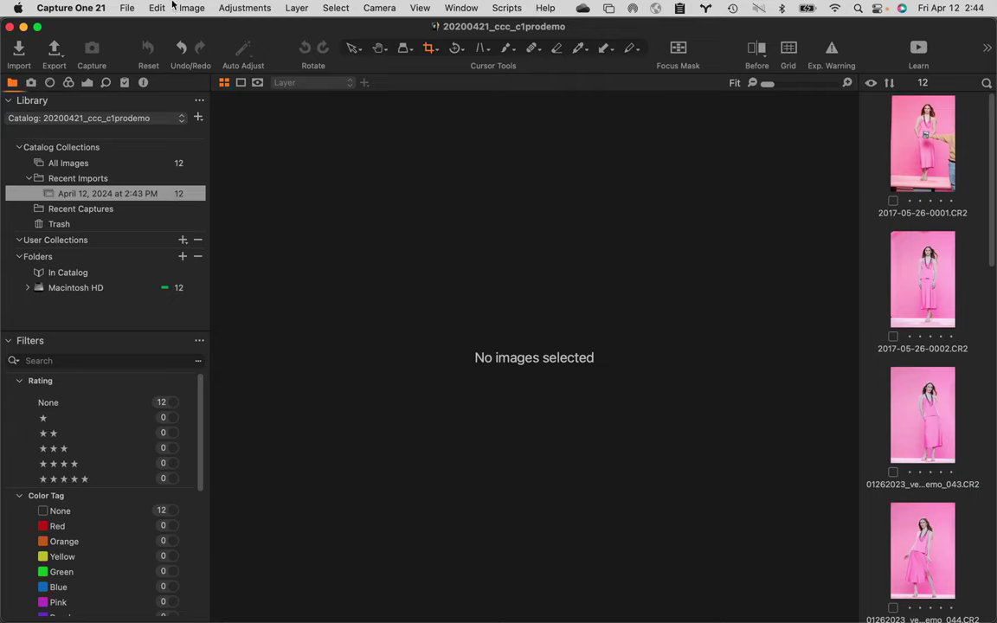
- Look over the catalog's metadata and keyword tools, then open the session 20200421_ccc_c1prodemo — Capture One Pro Working Files
{"action": "left_click", "coordinate": [144, 83]}
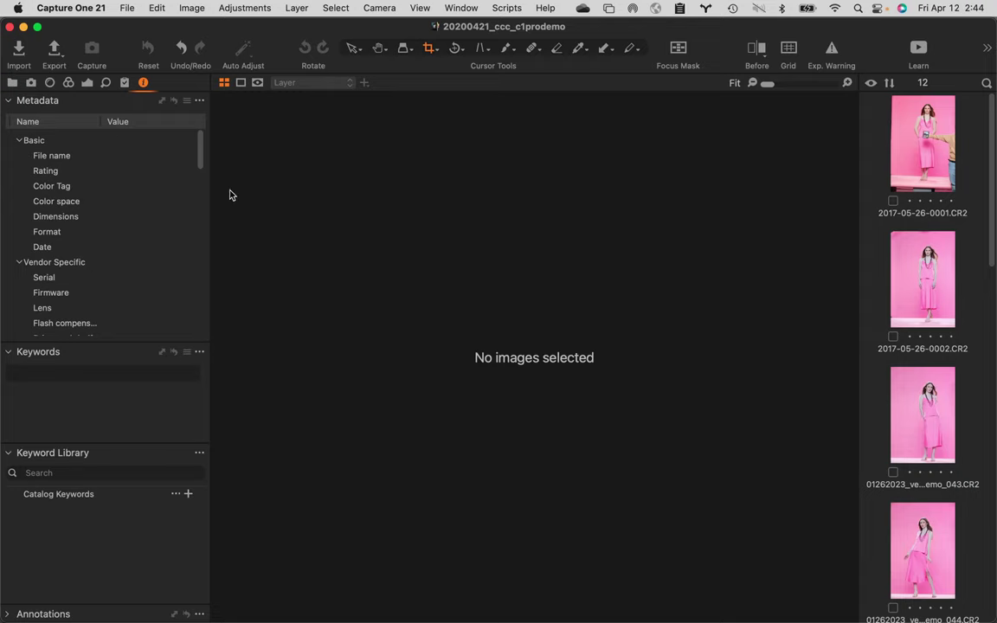
{"action": "left_click", "coordinate": [12, 83]}
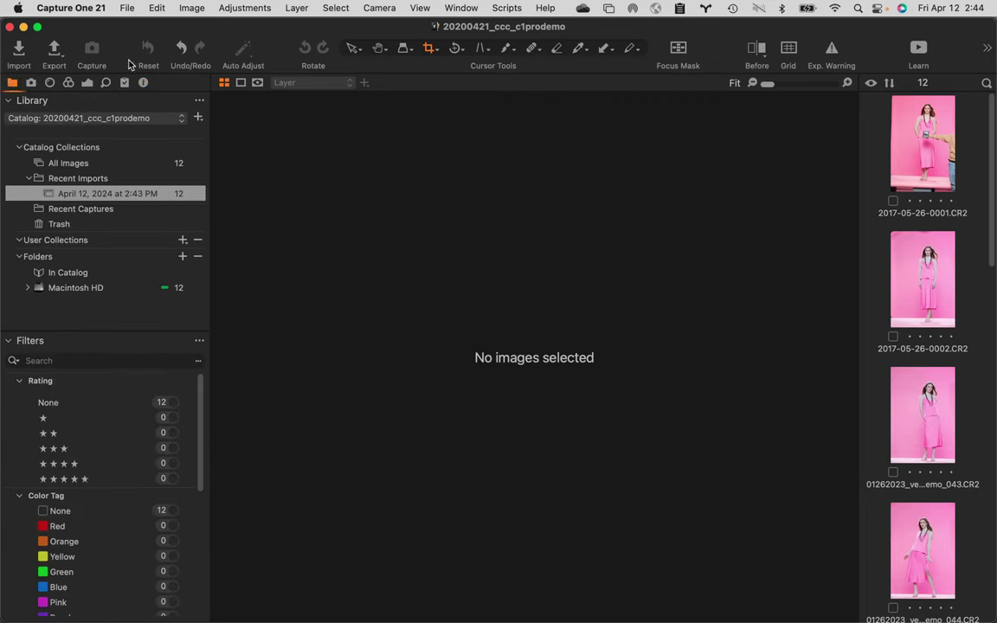
{"action": "left_click", "coordinate": [182, 121]}
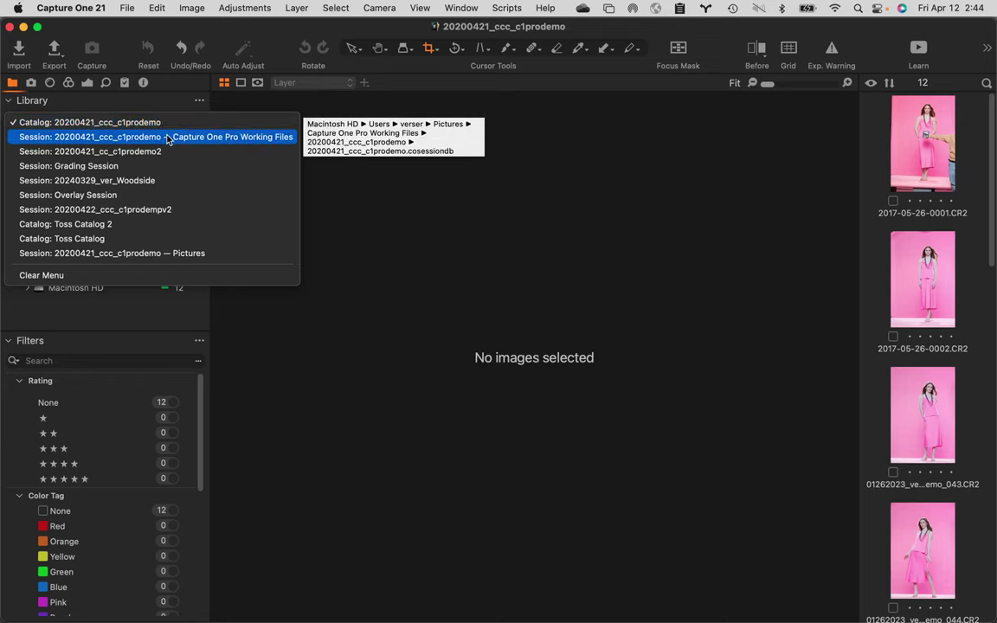
{"action": "left_click", "coordinate": [169, 141]}
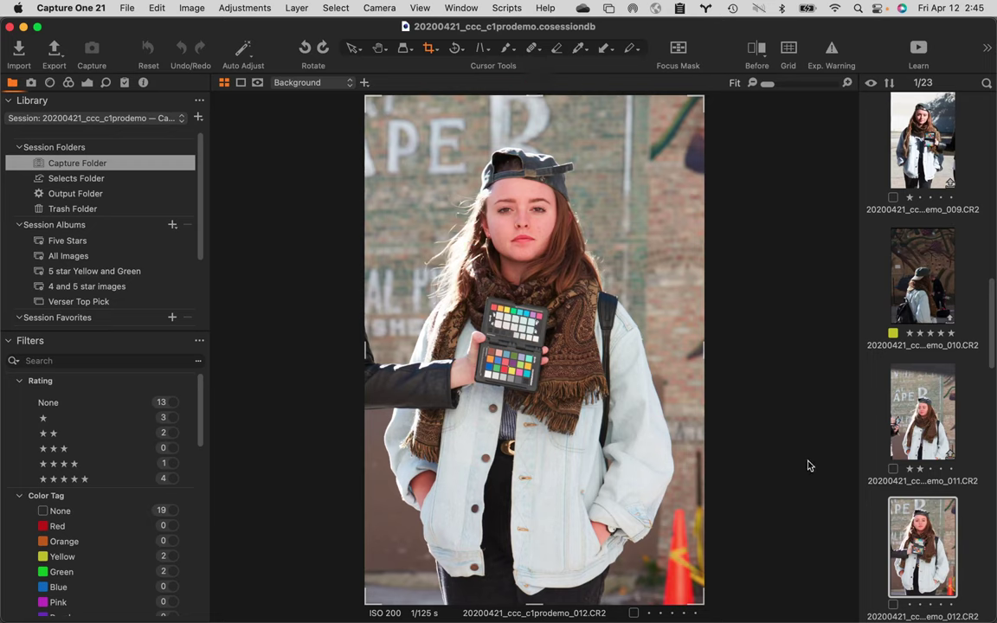
- Select 20200421_ccc_c1prodemo_023.CR2 in the Capture Folder and open the image importer, keeping Compact Flash Card Immitation as the source
{"action": "scroll", "coordinate": [904, 519], "scroll_direction": "down", "scroll_amount": 15}
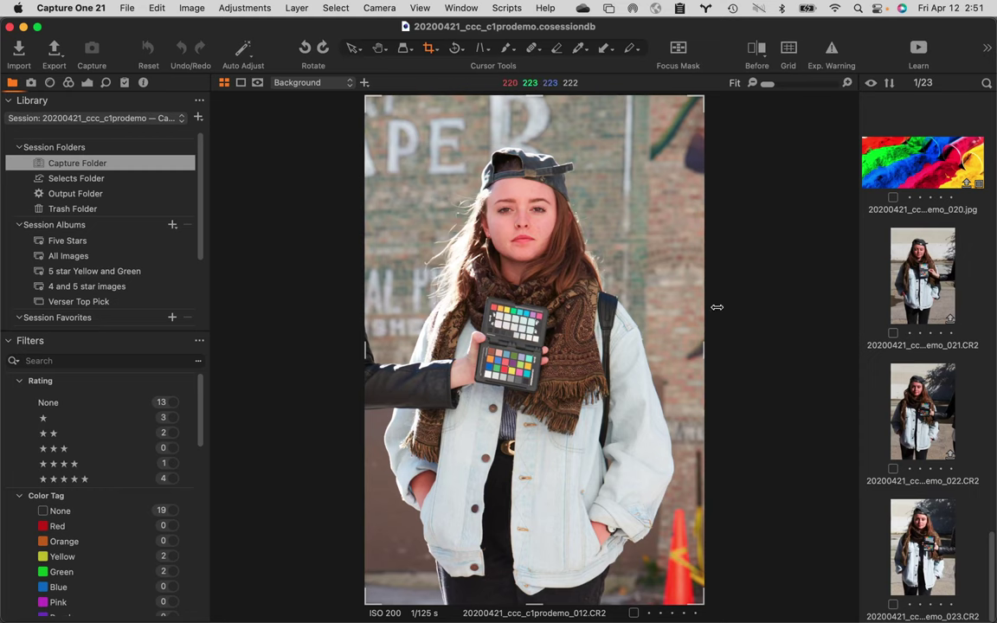
{"action": "left_click", "coordinate": [922, 530]}
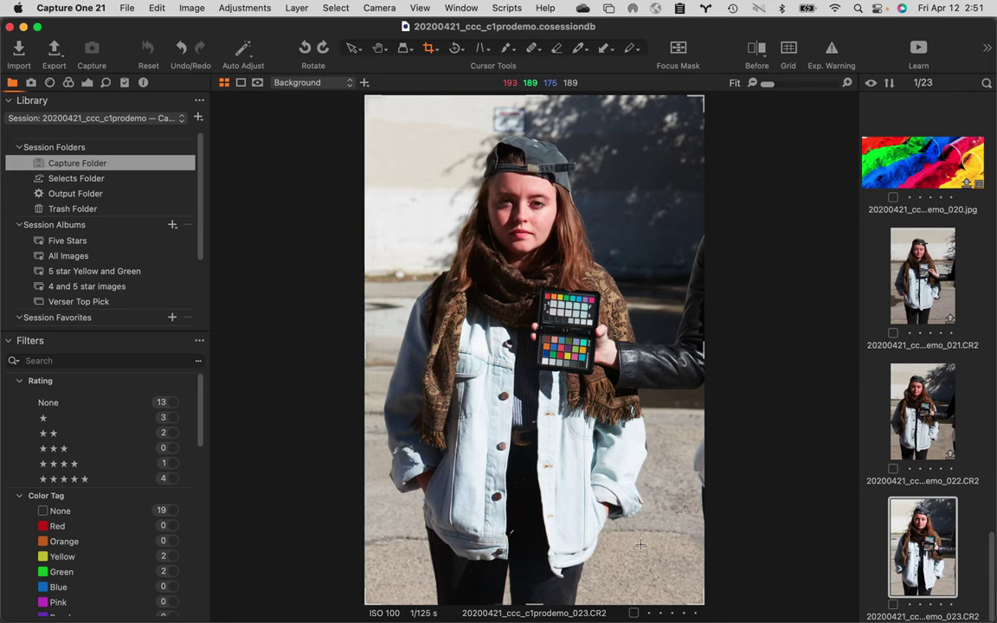
{"action": "left_click", "coordinate": [19, 49]}
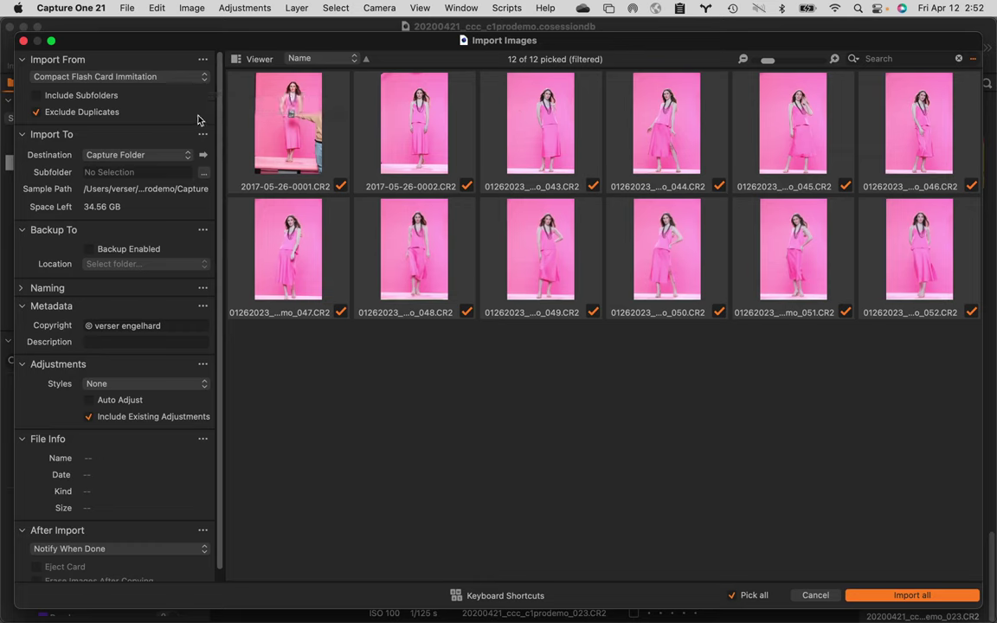
{"action": "left_click", "coordinate": [176, 77]}
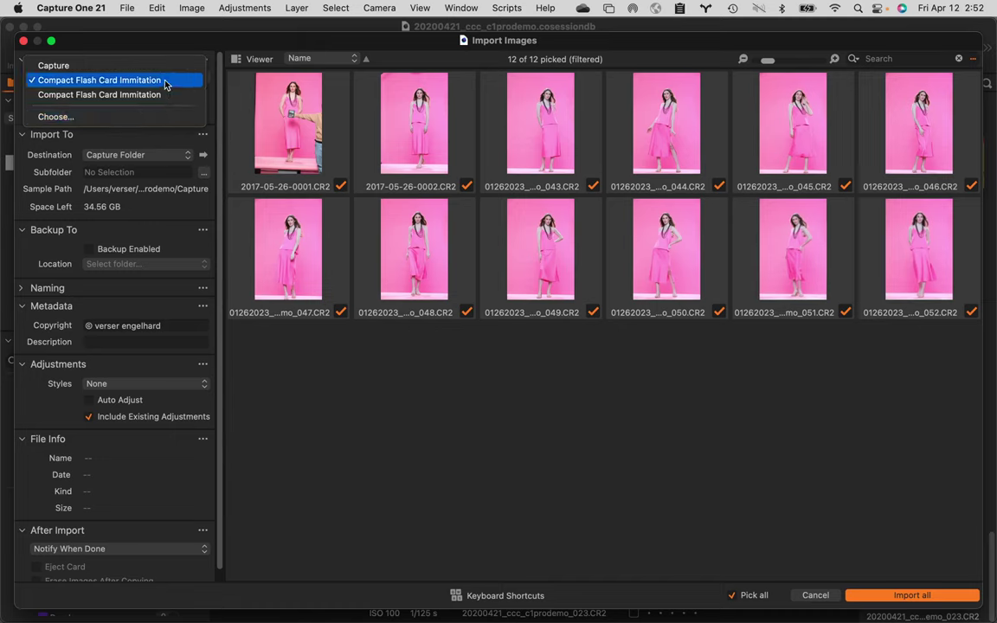
{"action": "left_click", "coordinate": [386, 378]}
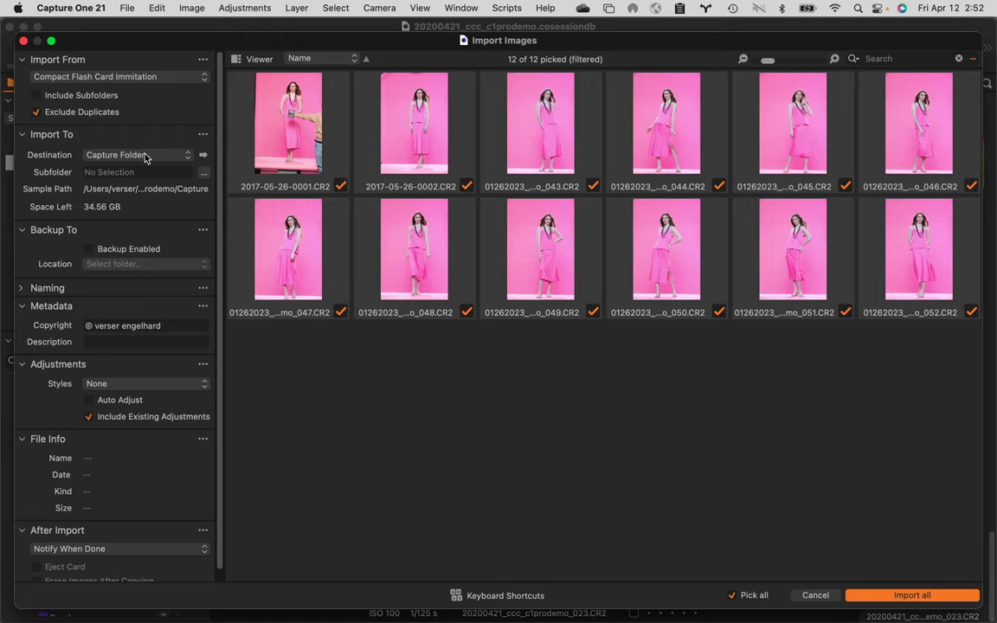
- Reveal the import destination's Capture folder in Finder, examine its files, and return to the Import Images window
{"action": "left_click", "coordinate": [204, 156]}
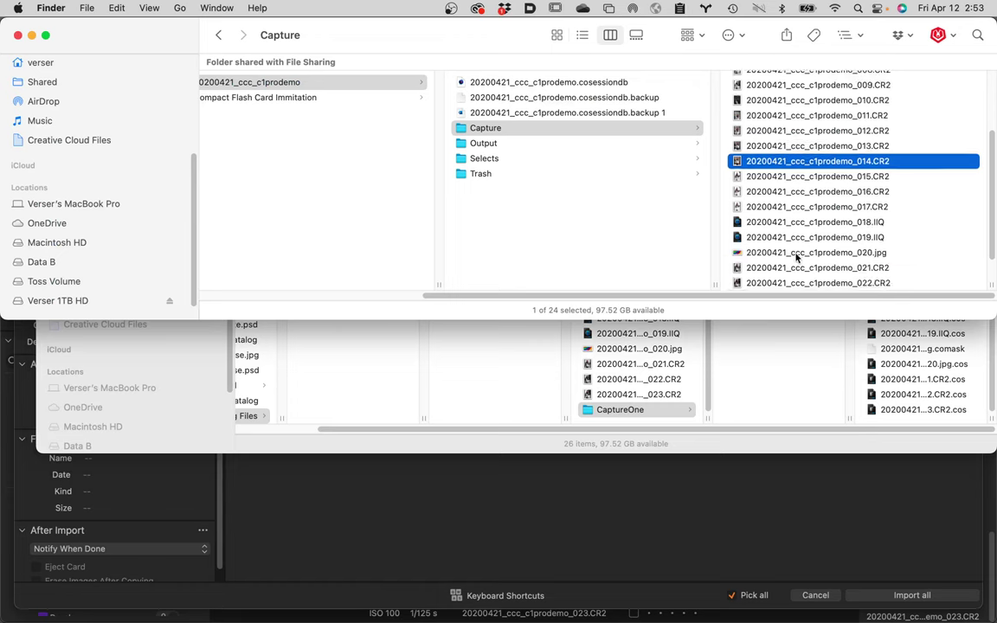
{"action": "scroll", "coordinate": [796, 258], "scroll_direction": "down", "scroll_amount": 1}
{"action": "scroll", "coordinate": [796, 258], "scroll_direction": "down", "scroll_amount": 2}
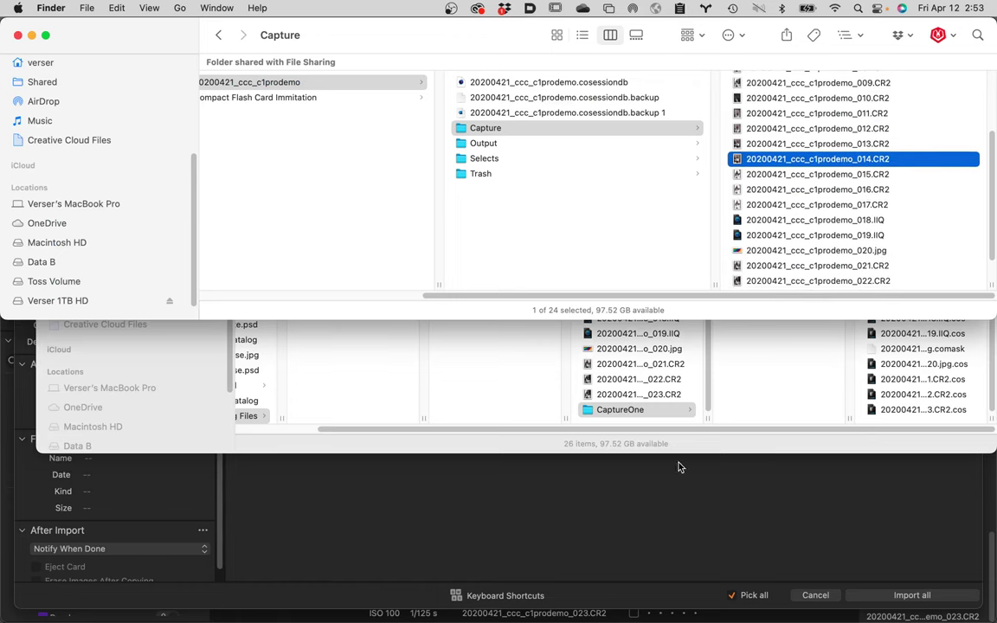
{"action": "left_click", "coordinate": [489, 502]}
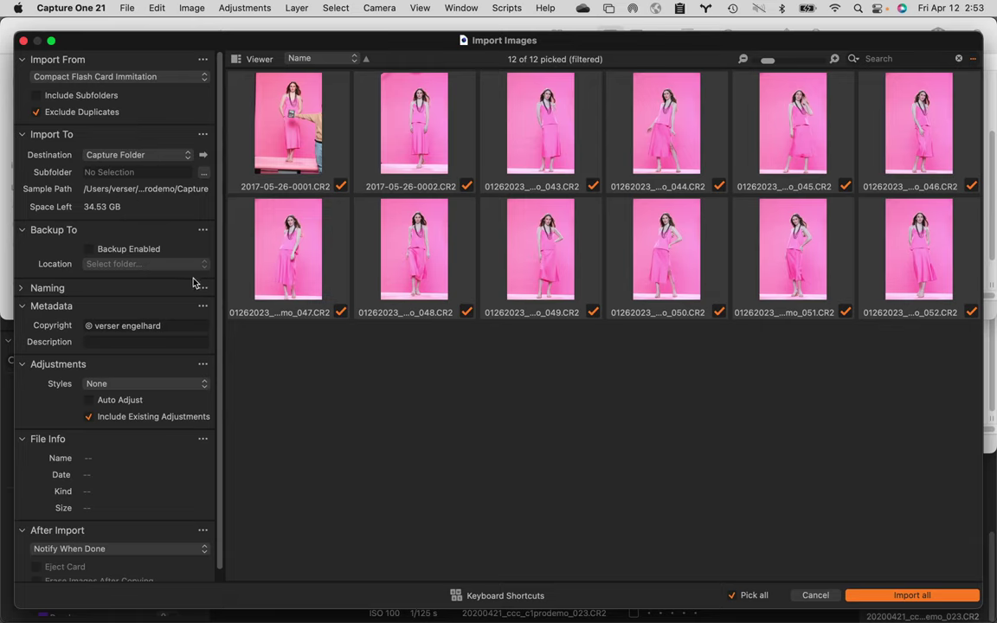
- Expand the import Naming settings, hide the other applications, and reposition the Import Images window over the session
{"action": "left_click", "coordinate": [22, 288]}
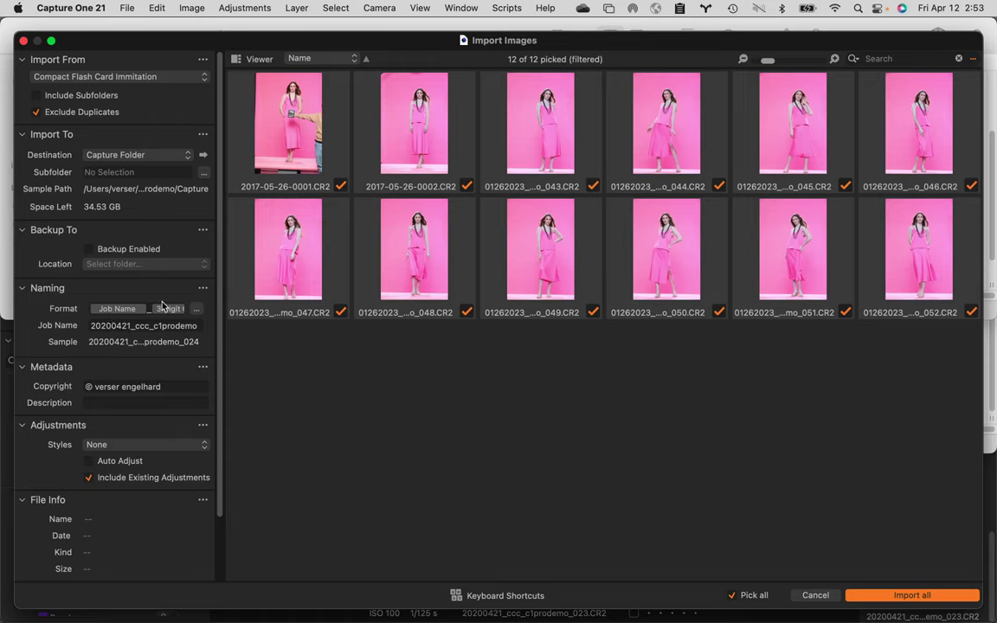
{"action": "left_click_drag", "start_coordinate": [201, 46], "coordinate": [419, 196]}
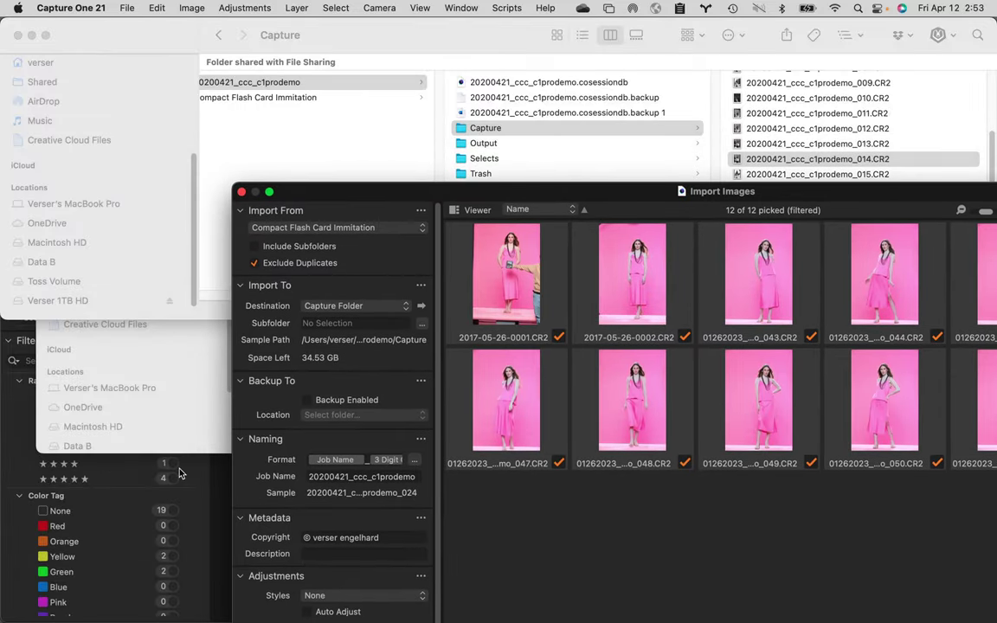
{"action": "left_click", "coordinate": [86, 10]}
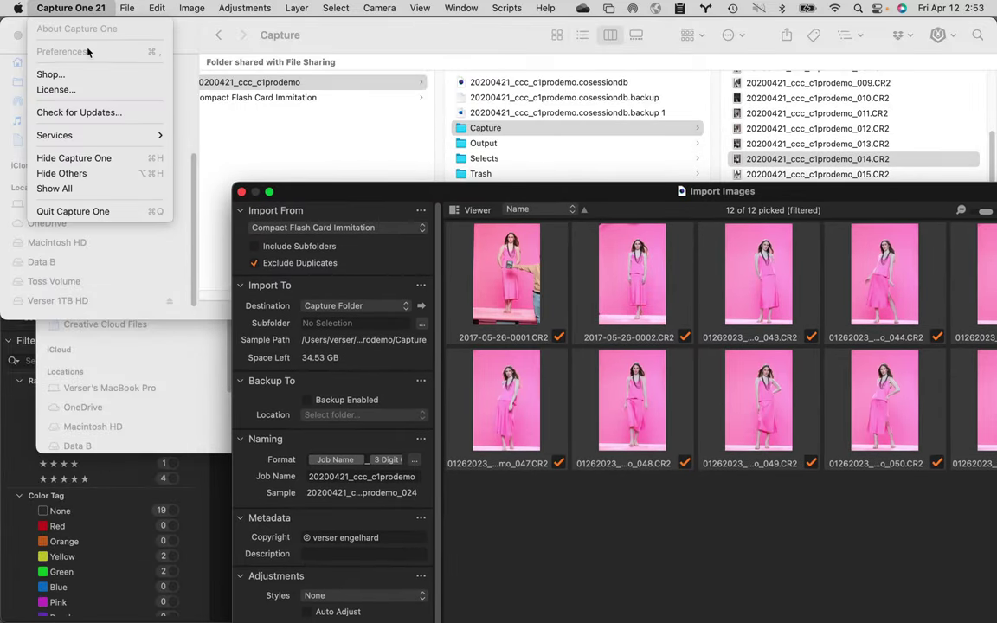
{"action": "left_click", "coordinate": [130, 171]}
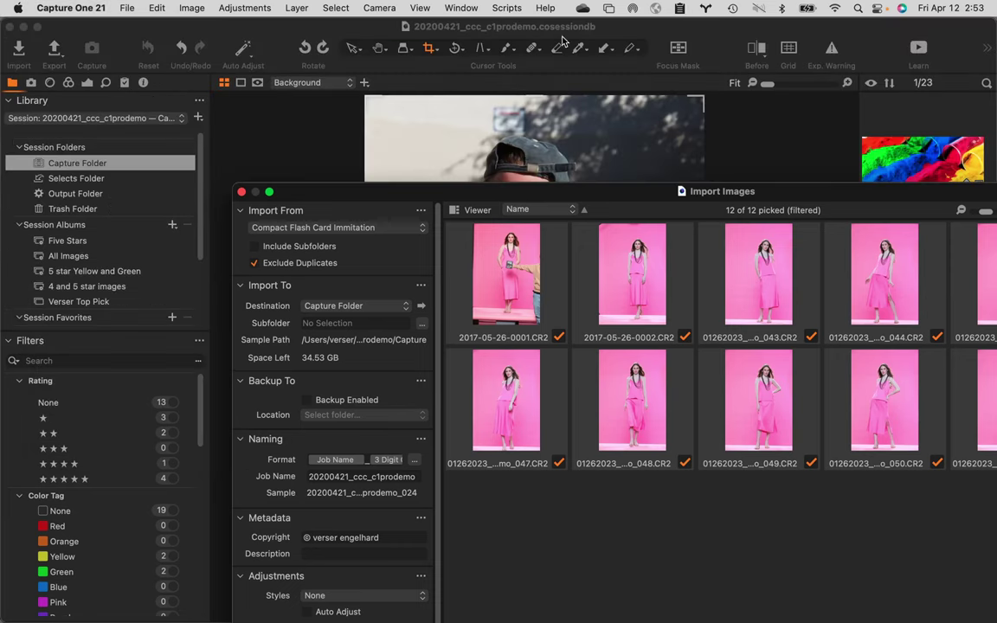
{"action": "left_click_drag", "start_coordinate": [433, 196], "coordinate": [319, 104]}
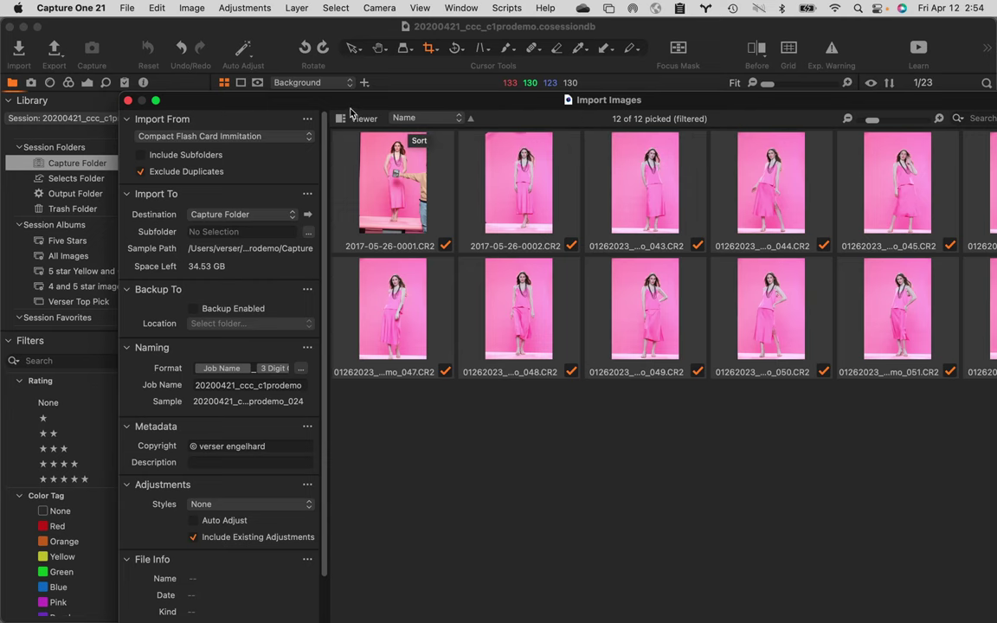
{"action": "left_click_drag", "start_coordinate": [389, 101], "coordinate": [343, 62]}
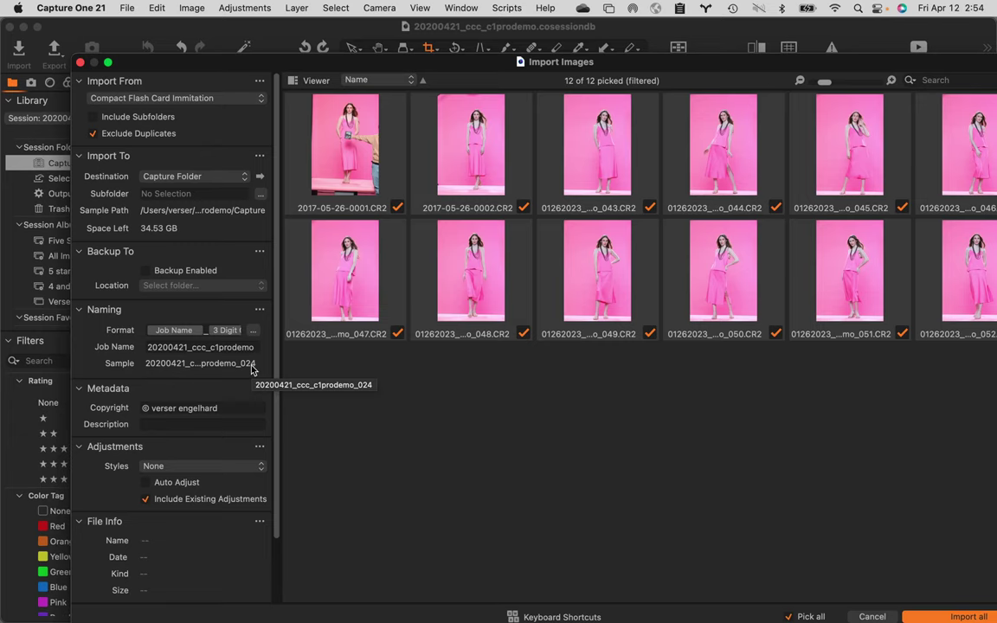
- Open the import counter setting for the file naming and accept 24 as the counter value
{"action": "left_click", "coordinate": [259, 311]}
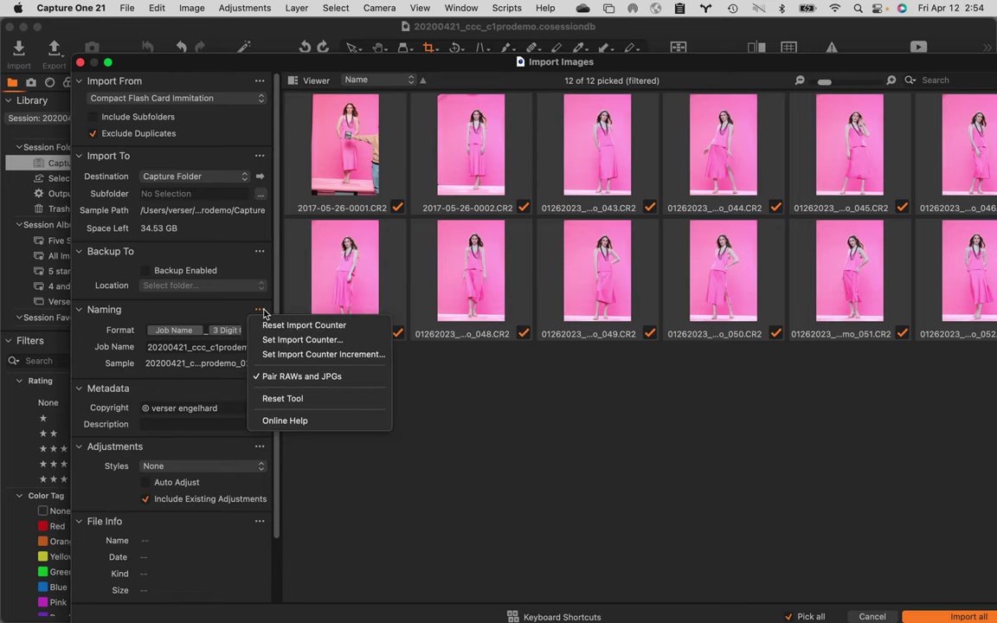
{"action": "left_click", "coordinate": [317, 340]}
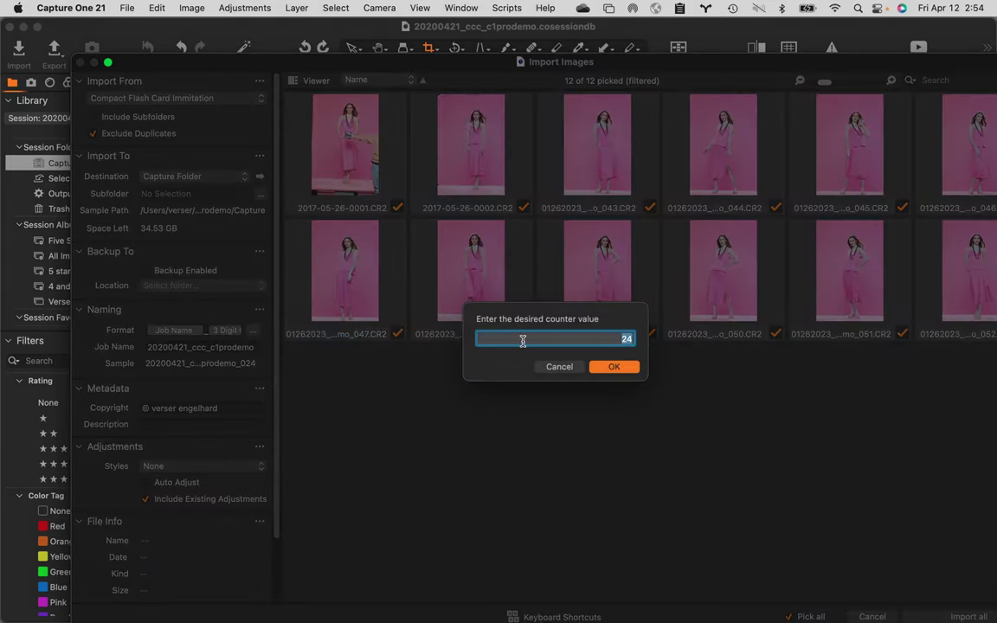
{"action": "left_click", "coordinate": [615, 369]}
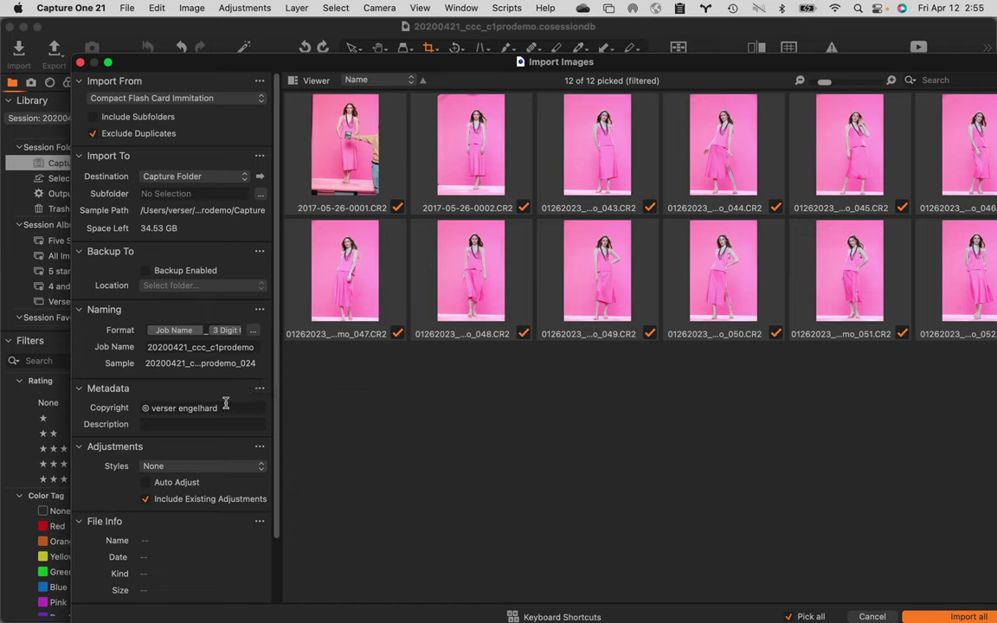
- Import all picked images into the session's Capture Folder, dismiss the completion notice, and view the imported 20200421_ccc_c1prodemo_028.CR2
{"action": "scroll", "coordinate": [214, 478], "scroll_direction": "down", "scroll_amount": 2}
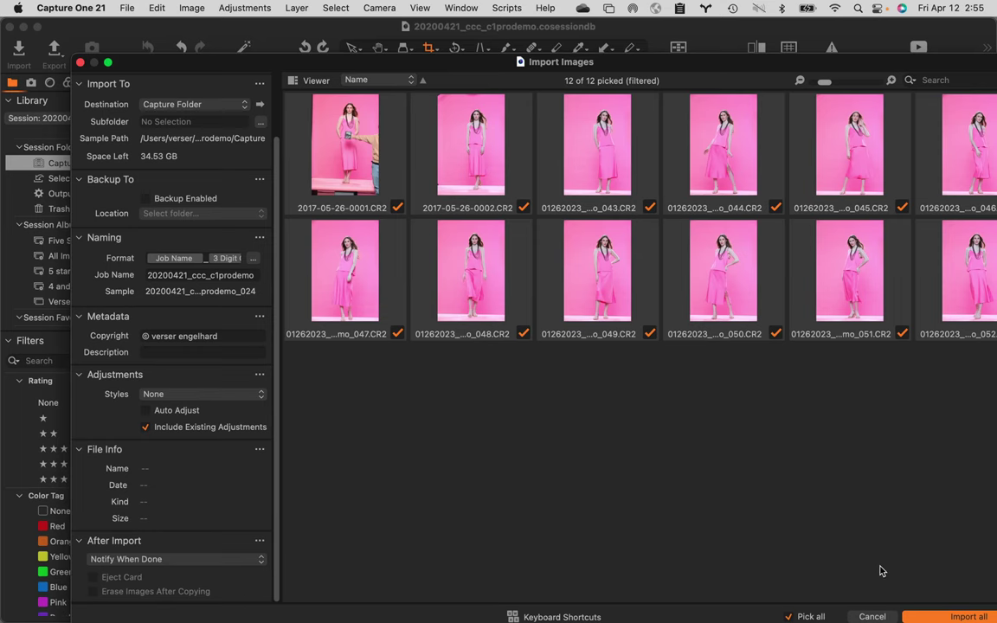
{"action": "left_click", "coordinate": [980, 618]}
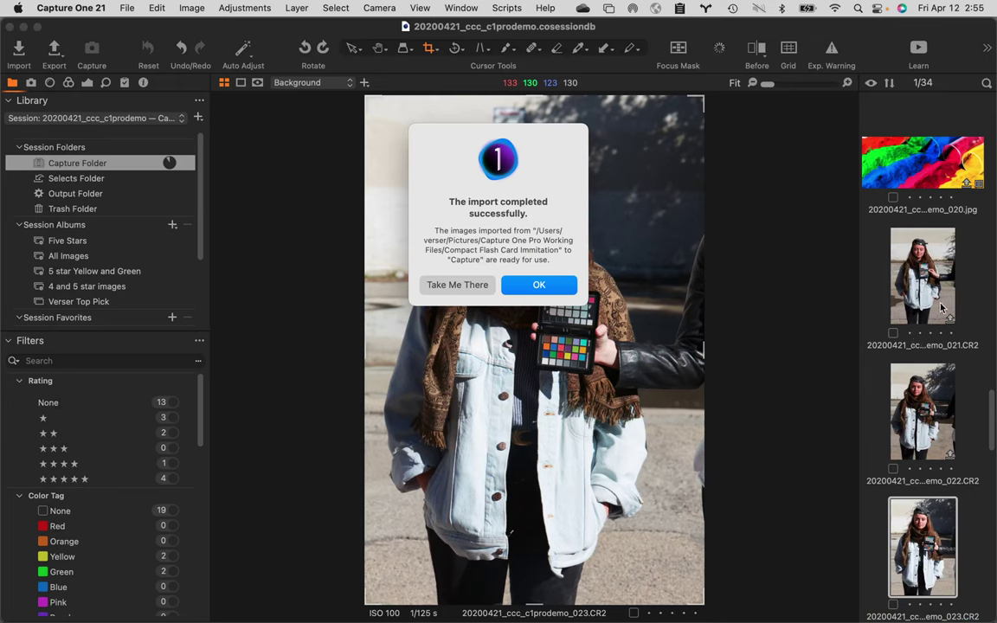
{"action": "left_click", "coordinate": [540, 285]}
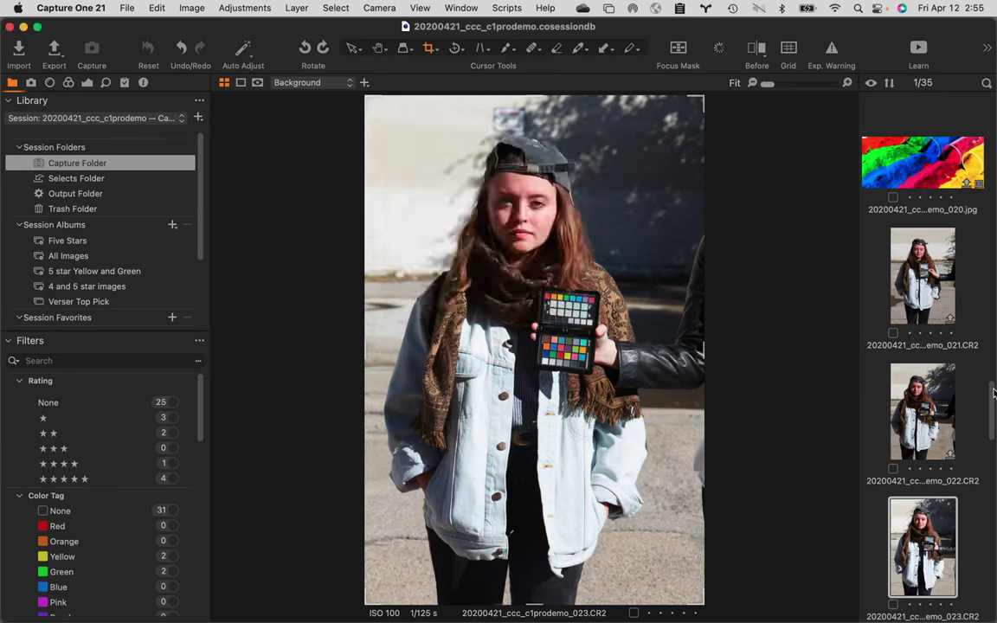
{"action": "left_click_drag", "start_coordinate": [992, 402], "coordinate": [992, 475]}
{"action": "left_click", "coordinate": [923, 498]}
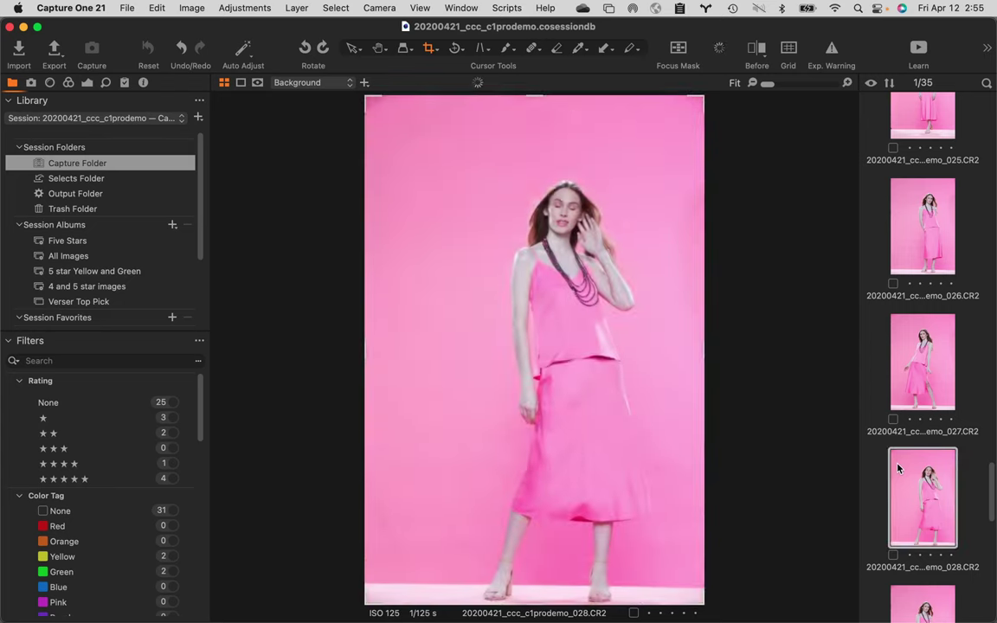
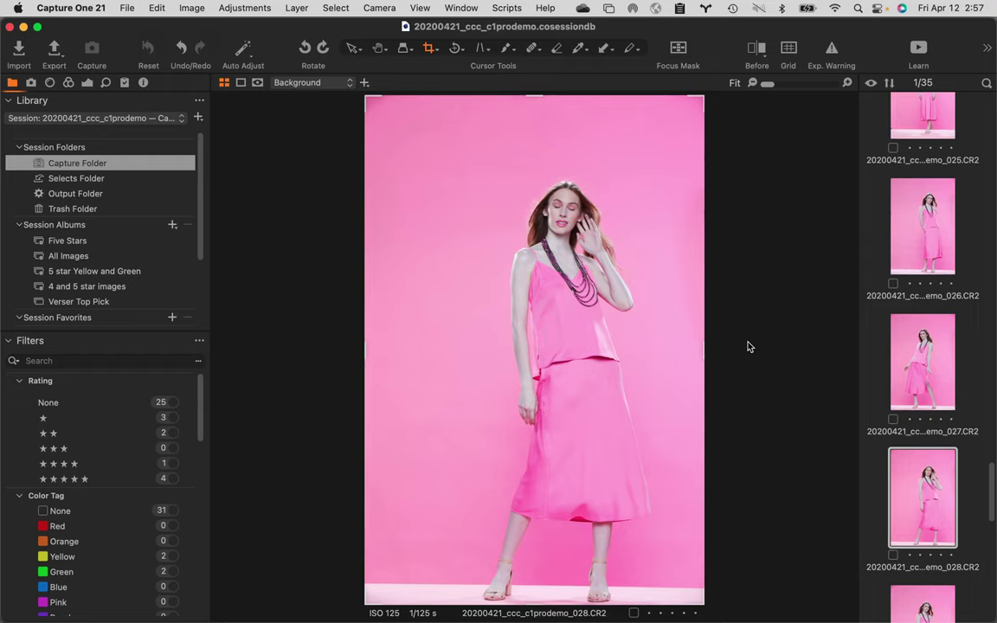
- Show the tethered capture tools and expand the Camera tool
{"action": "left_click", "coordinate": [31, 82]}
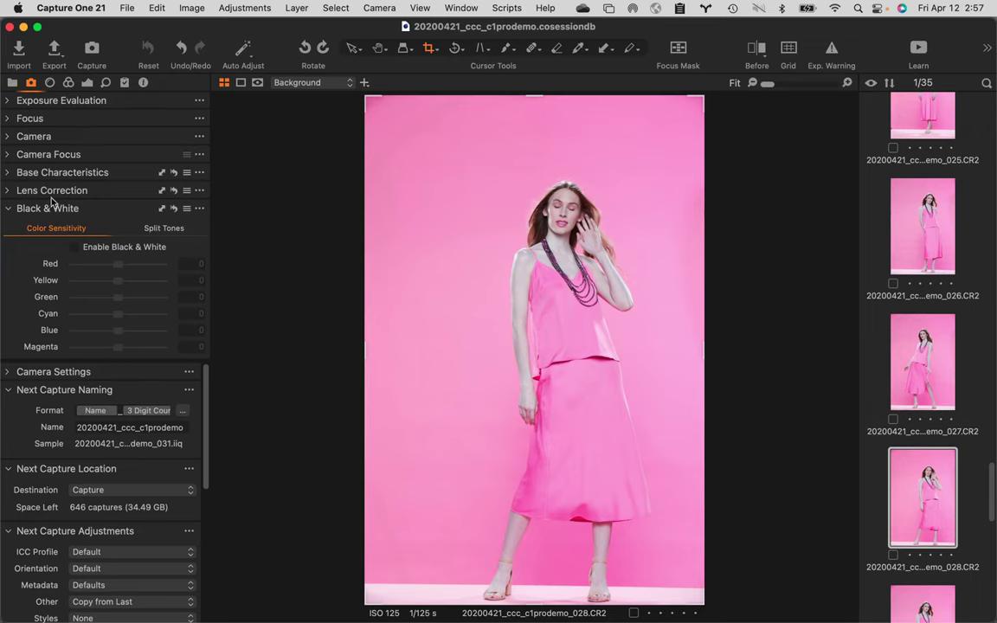
{"action": "left_click", "coordinate": [12, 138]}
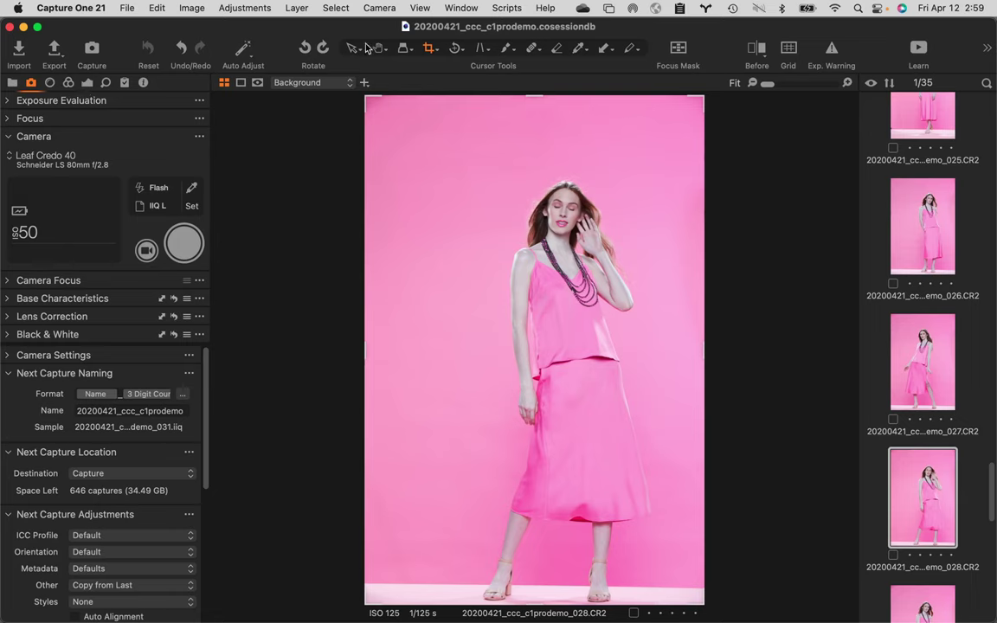
- Examine the available workspaces, including the default, dual-monitor and custom layouts, and leave without switching
{"action": "left_click", "coordinate": [461, 8]}
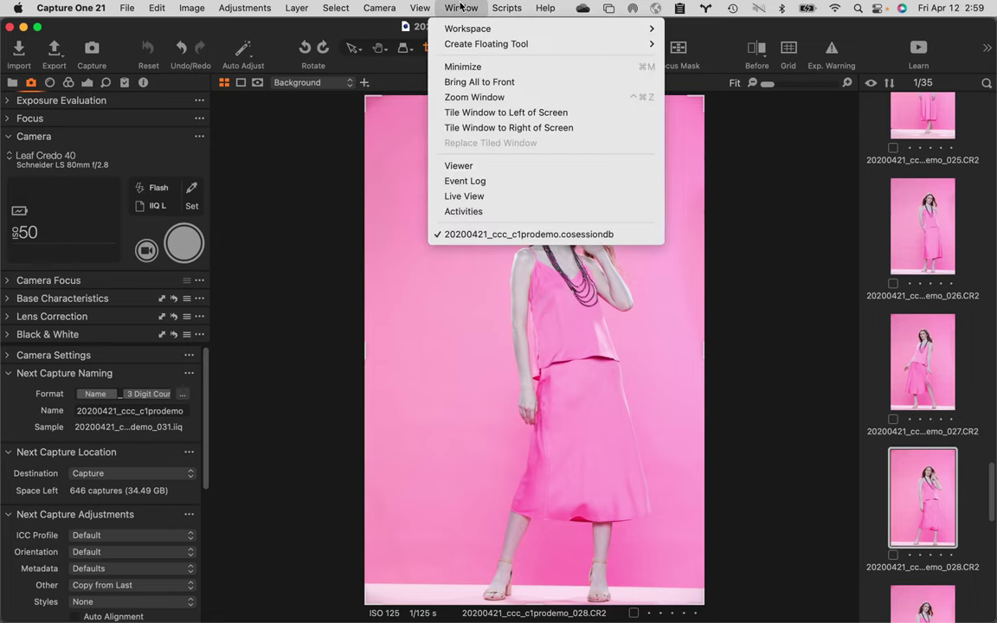
{"action": "mouse_move", "coordinate": [537, 7]}
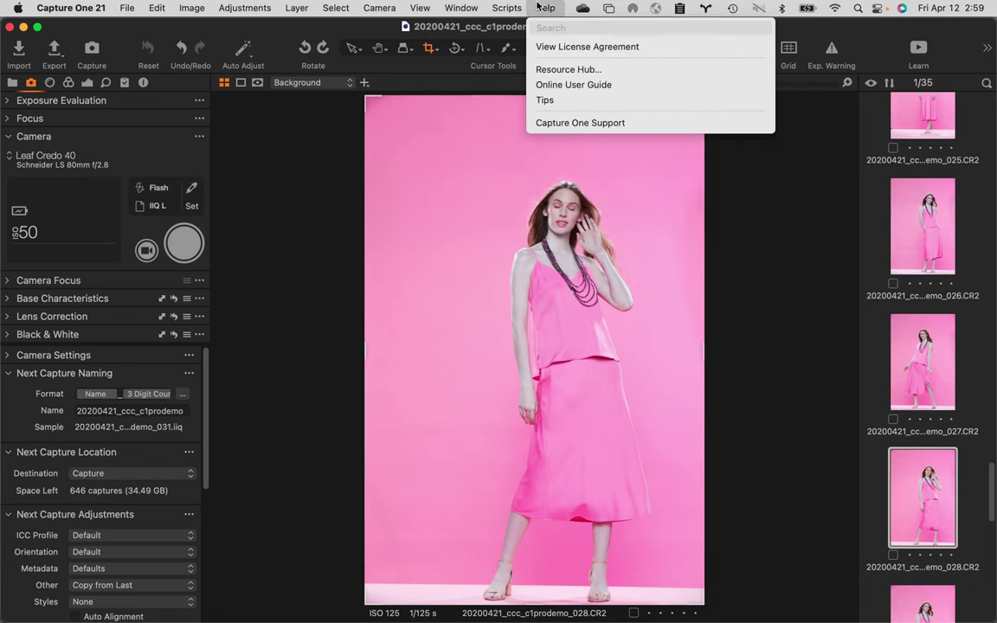
{"action": "mouse_move", "coordinate": [458, 8]}
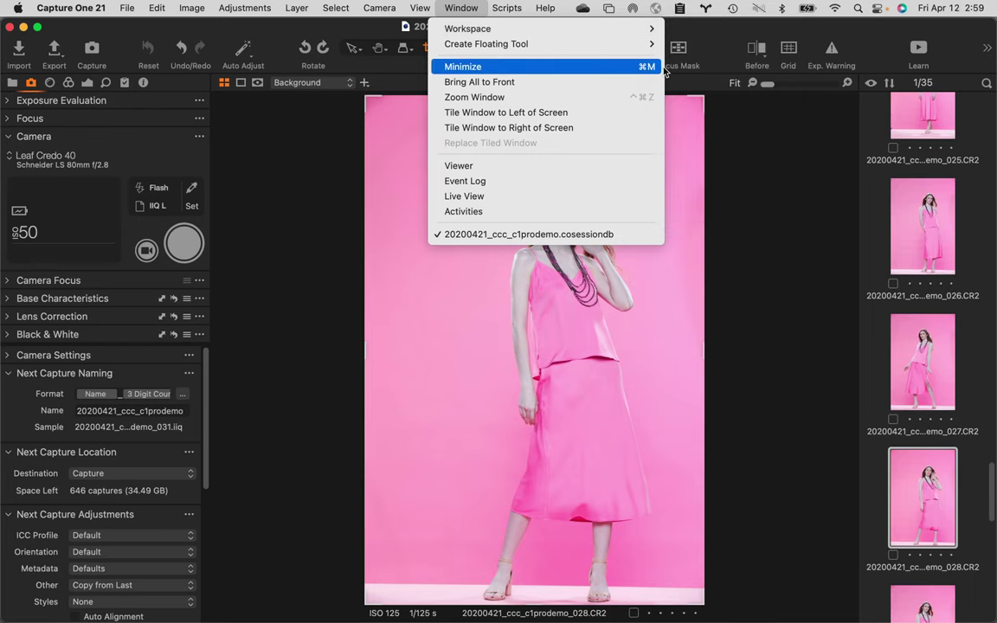
{"action": "mouse_move", "coordinate": [551, 28]}
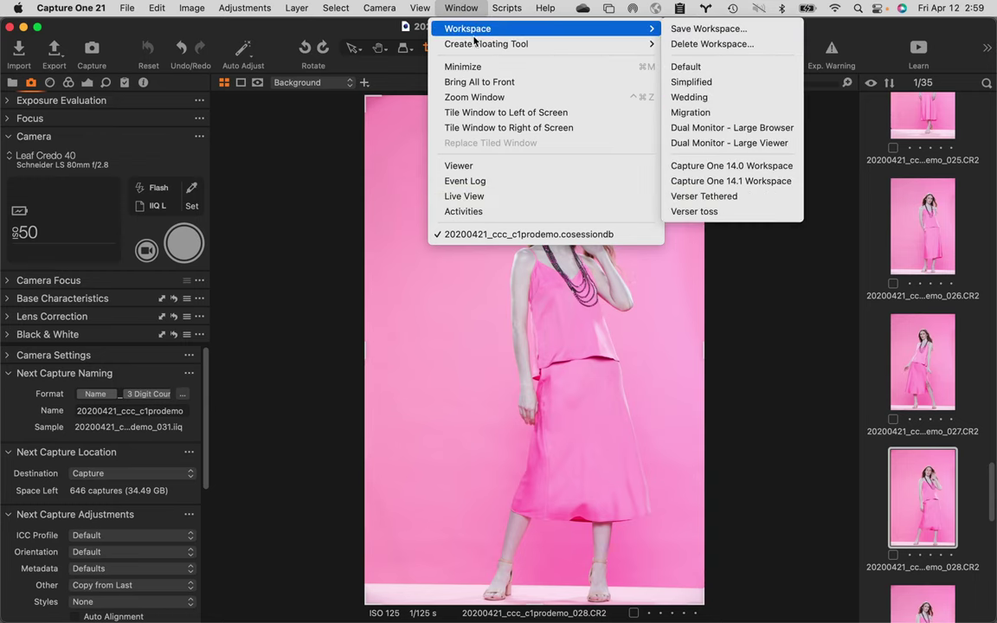
{"action": "left_click", "coordinate": [579, 19]}
{"action": "left_click", "coordinate": [461, 7]}
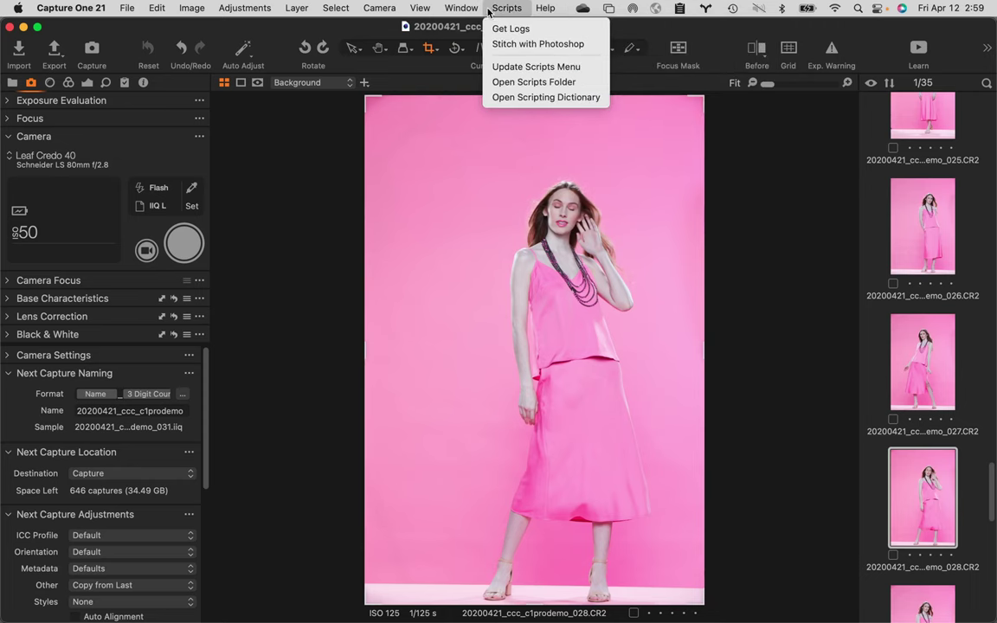
{"action": "mouse_move", "coordinate": [501, 30]}
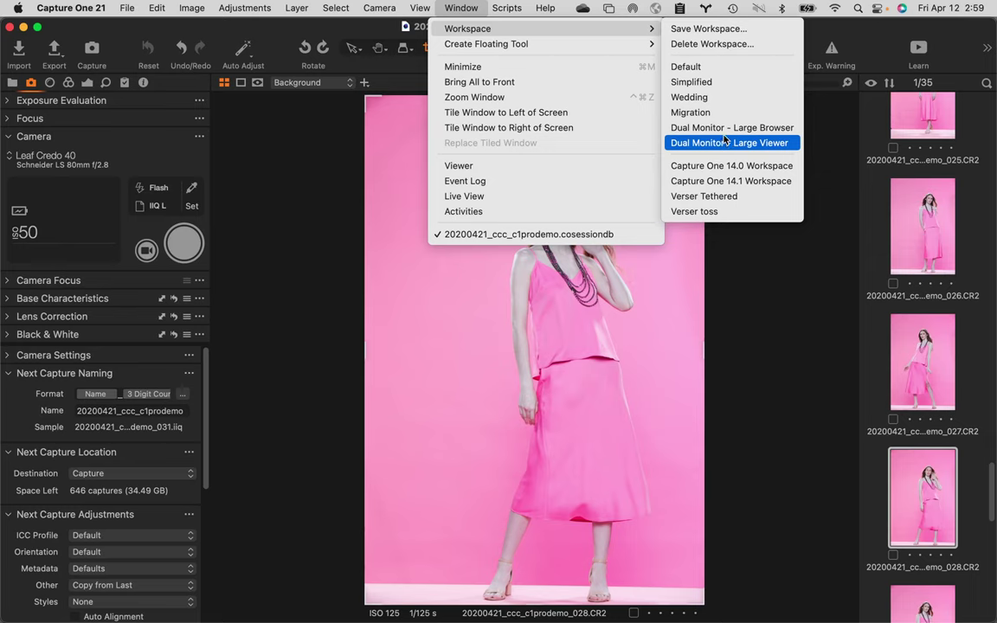
{"action": "left_click", "coordinate": [821, 305]}
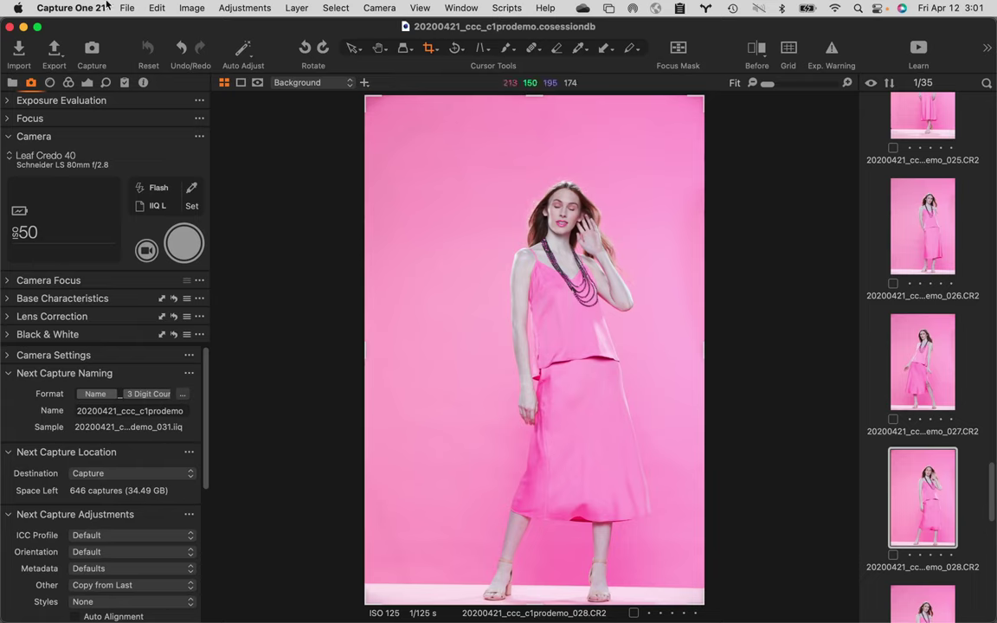
- Bring up the Mac's system commands
{"action": "left_click", "coordinate": [17, 8]}
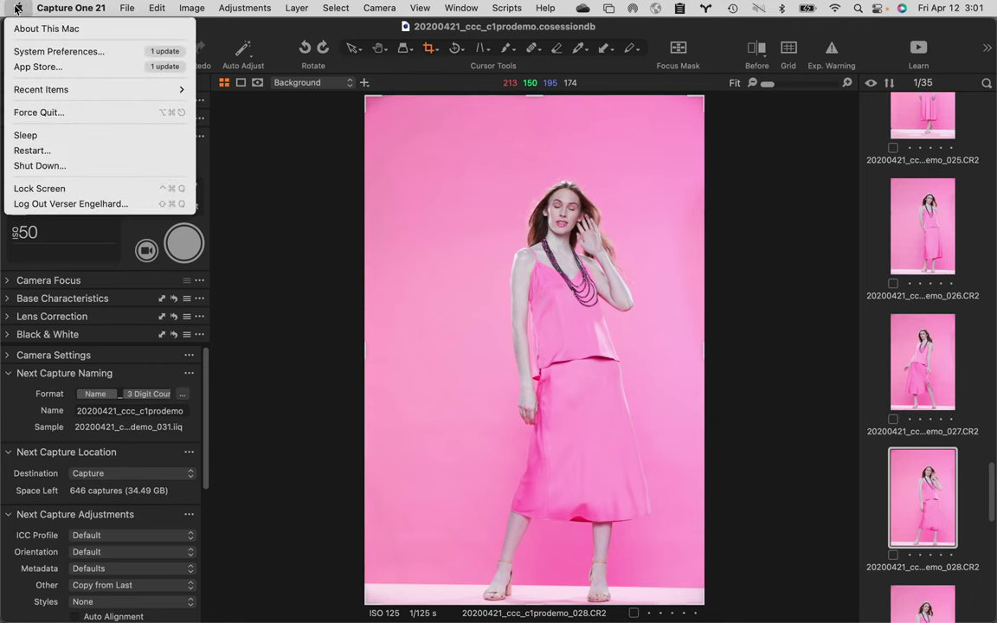
- Open the Mac's display preferences, examine how the displays are arranged, and close the preferences window
{"action": "left_click", "coordinate": [41, 53]}
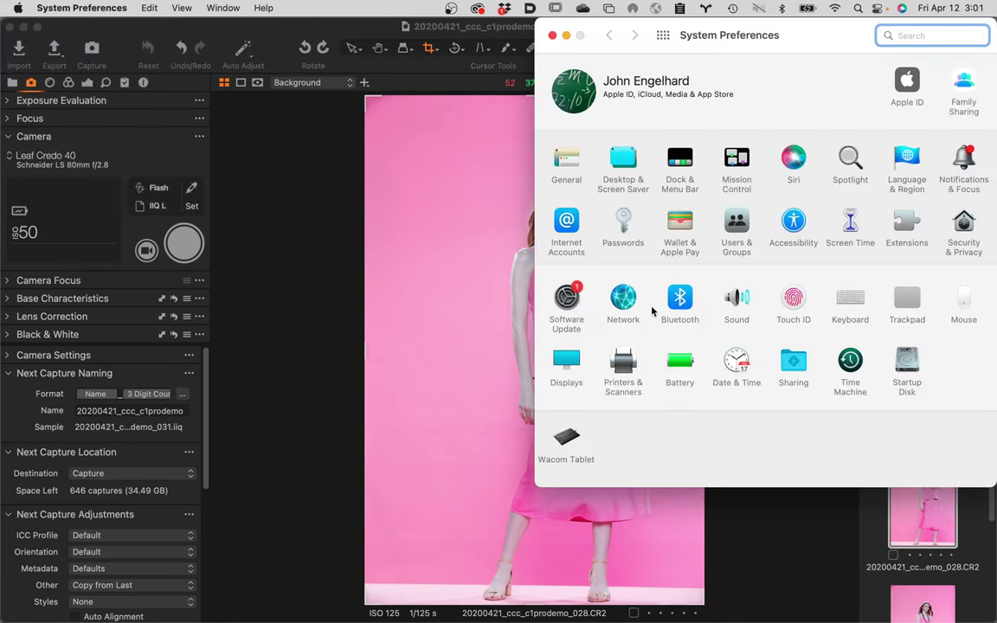
{"action": "left_click", "coordinate": [571, 360]}
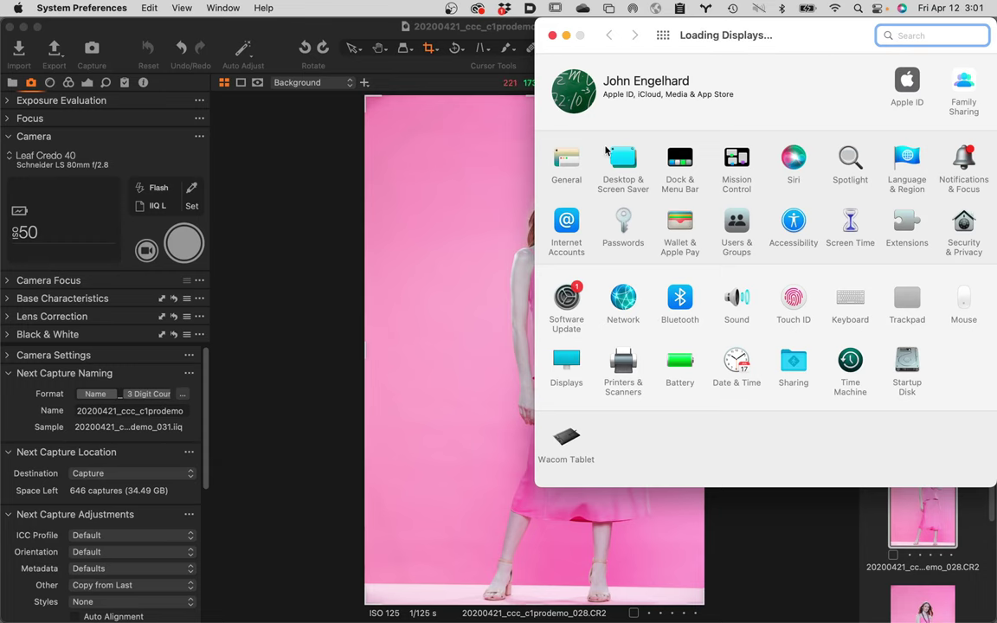
{"action": "left_click_drag", "start_coordinate": [758, 44], "coordinate": [407, 78]}
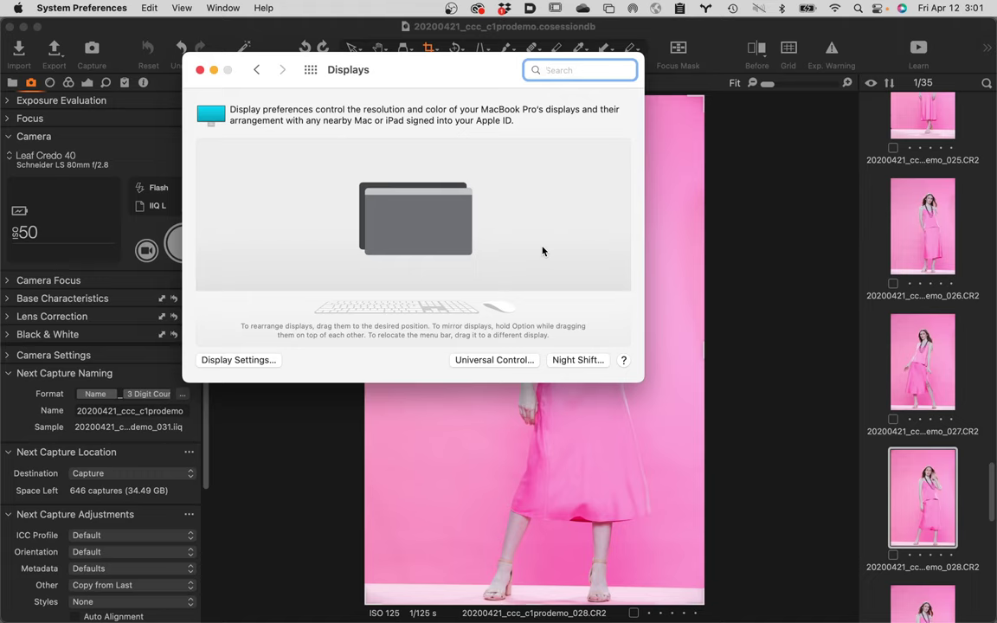
{"action": "left_click", "coordinate": [463, 264]}
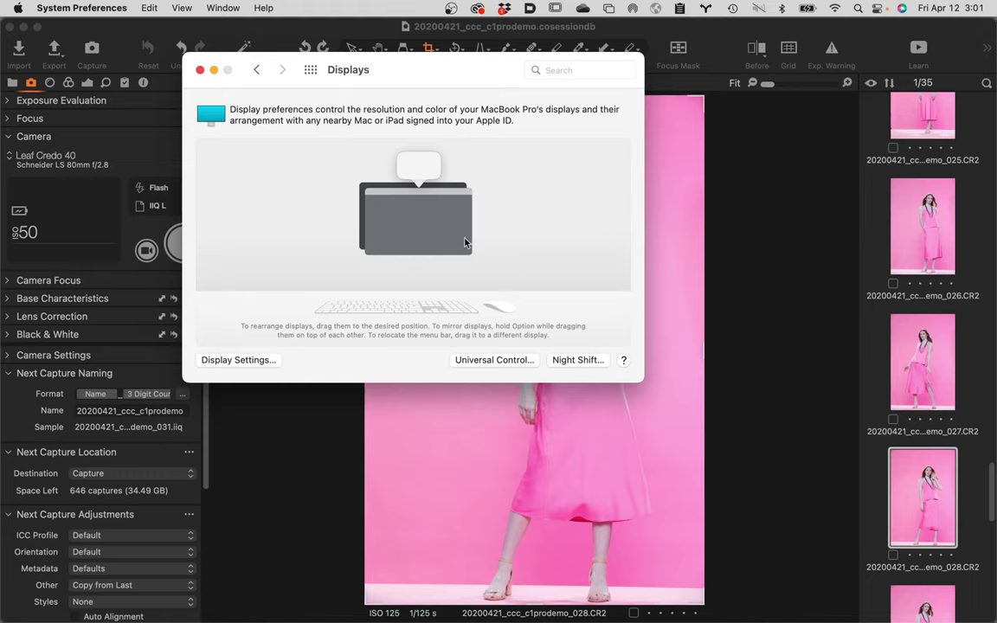
{"action": "key", "text": "super+f"}
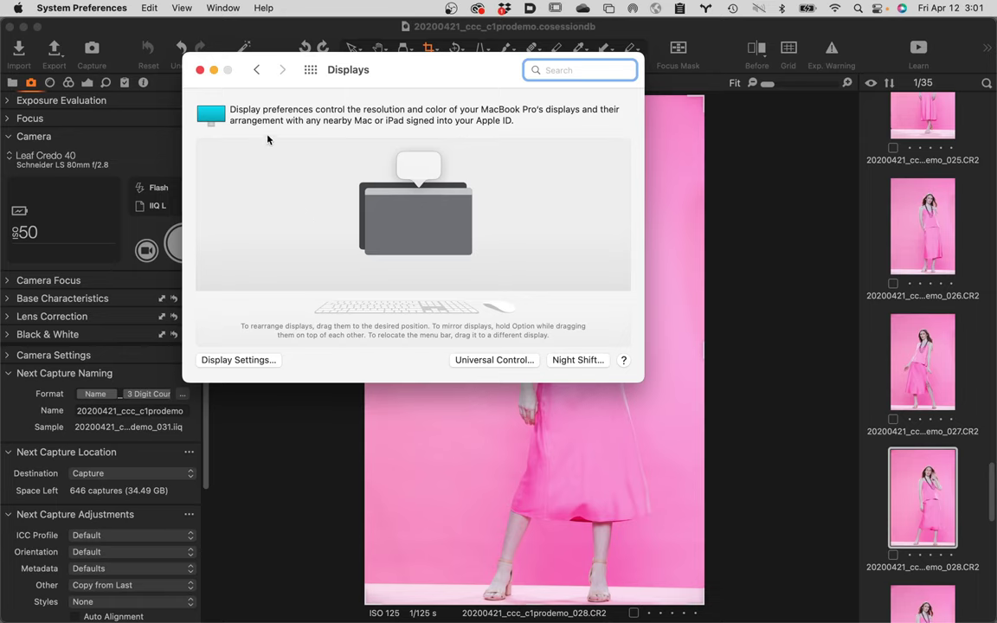
{"action": "left_click", "coordinate": [199, 70]}
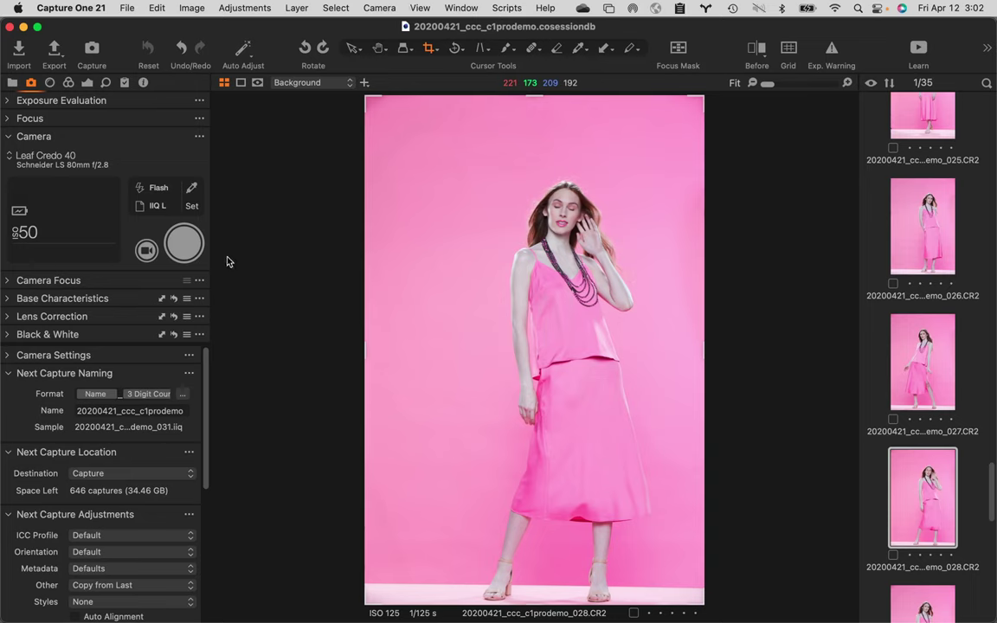
- Switch the workspace to Default
{"action": "left_click", "coordinate": [464, 7]}
{"action": "mouse_move", "coordinate": [488, 30]}
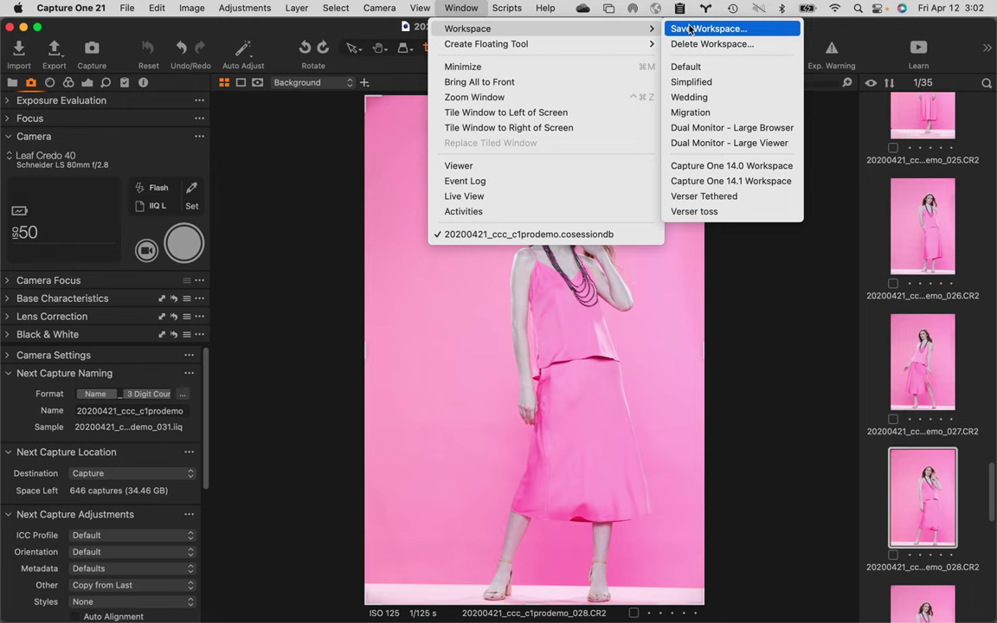
{"action": "left_click", "coordinate": [715, 69]}
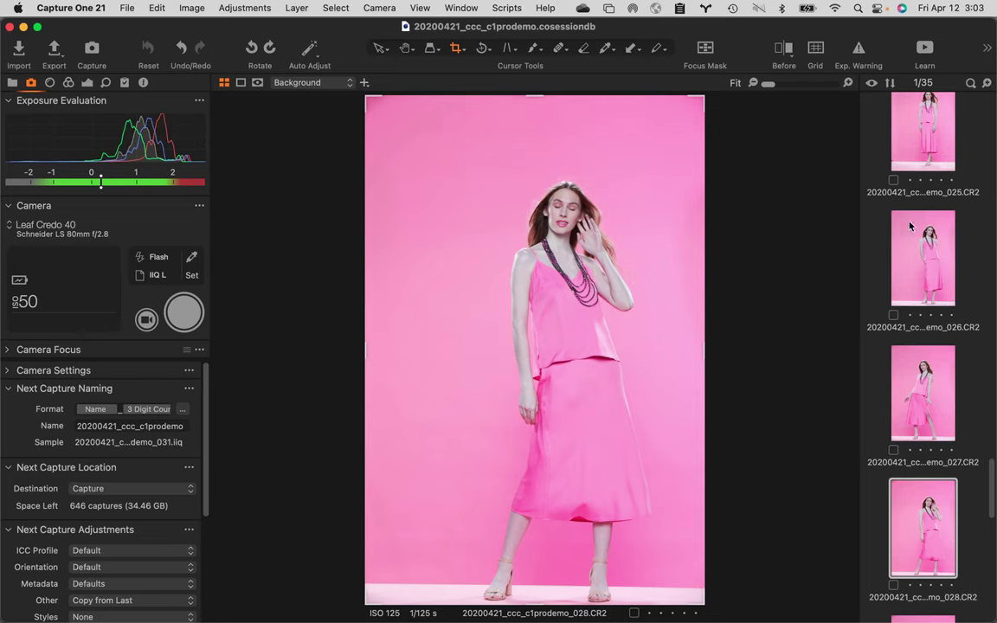
- Set the white balance of image 024 by sampling a light grey patch on its color checker
{"action": "scroll", "coordinate": [902, 216], "scroll_direction": "up", "scroll_amount": 10}
{"action": "scroll", "coordinate": [901, 216], "scroll_direction": "down", "scroll_amount": 6}
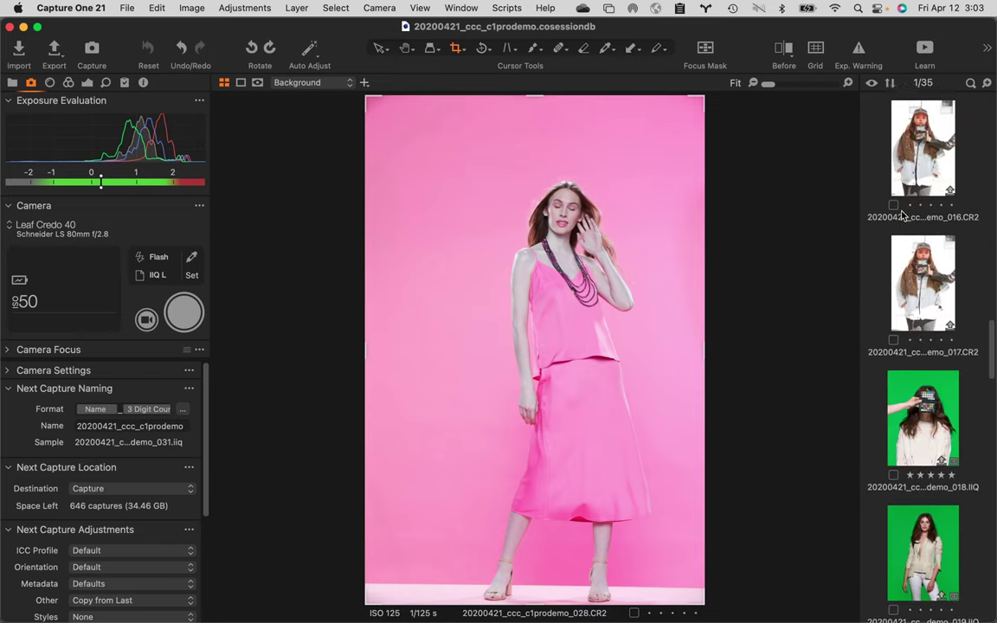
{"action": "scroll", "coordinate": [901, 216], "scroll_direction": "down", "scroll_amount": 3}
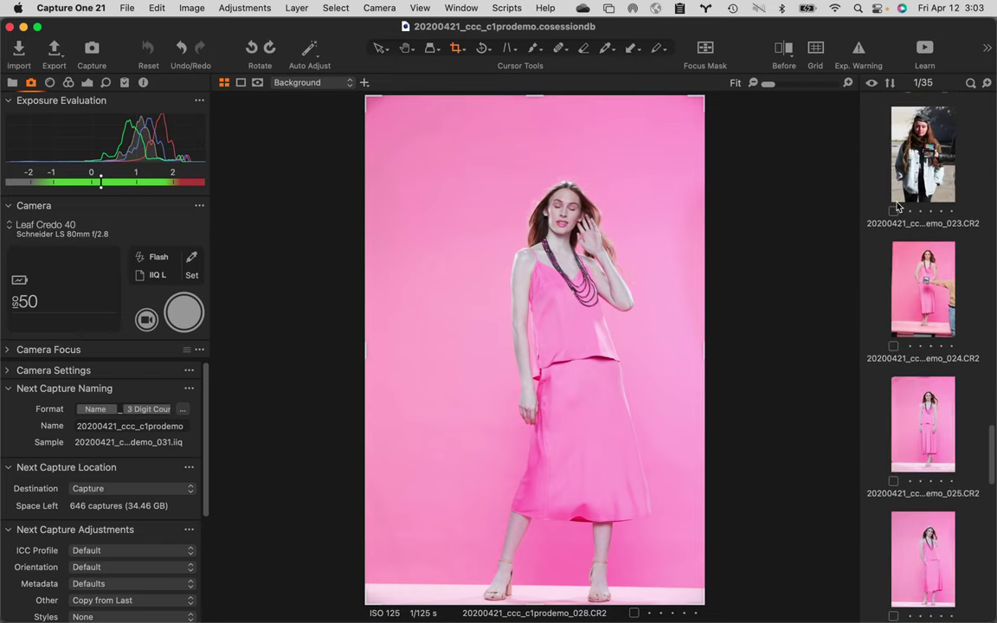
{"action": "left_click", "coordinate": [932, 299]}
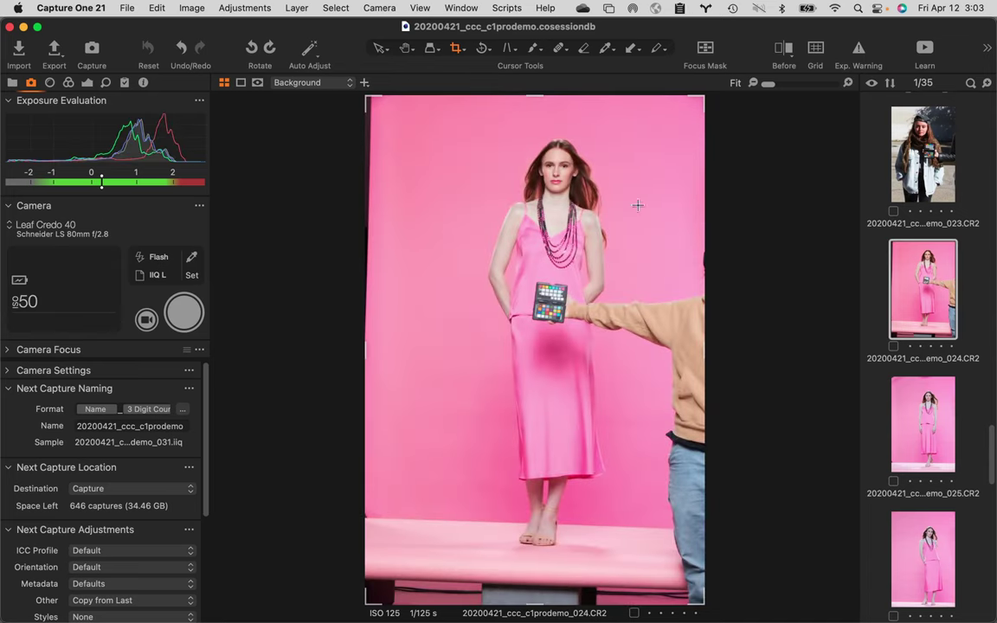
{"action": "left_click", "coordinate": [546, 296]}
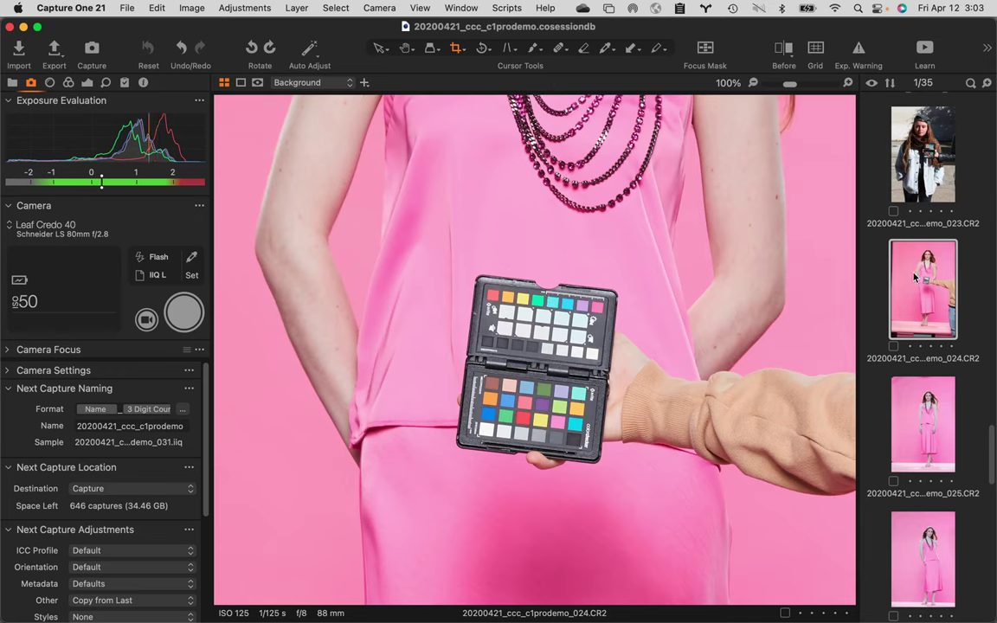
{"action": "left_click", "coordinate": [609, 52]}
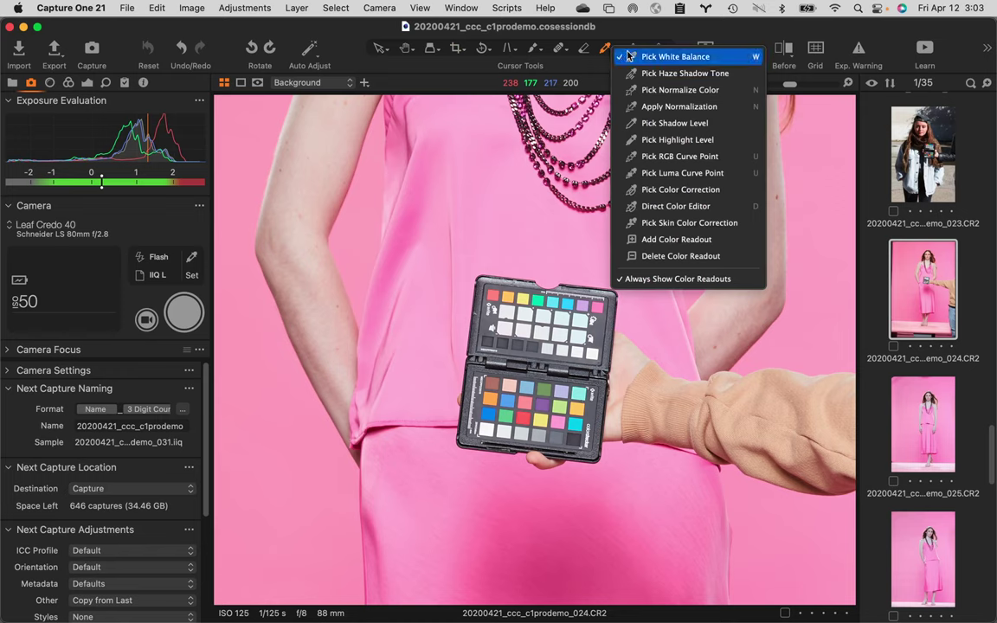
{"action": "left_click", "coordinate": [653, 57]}
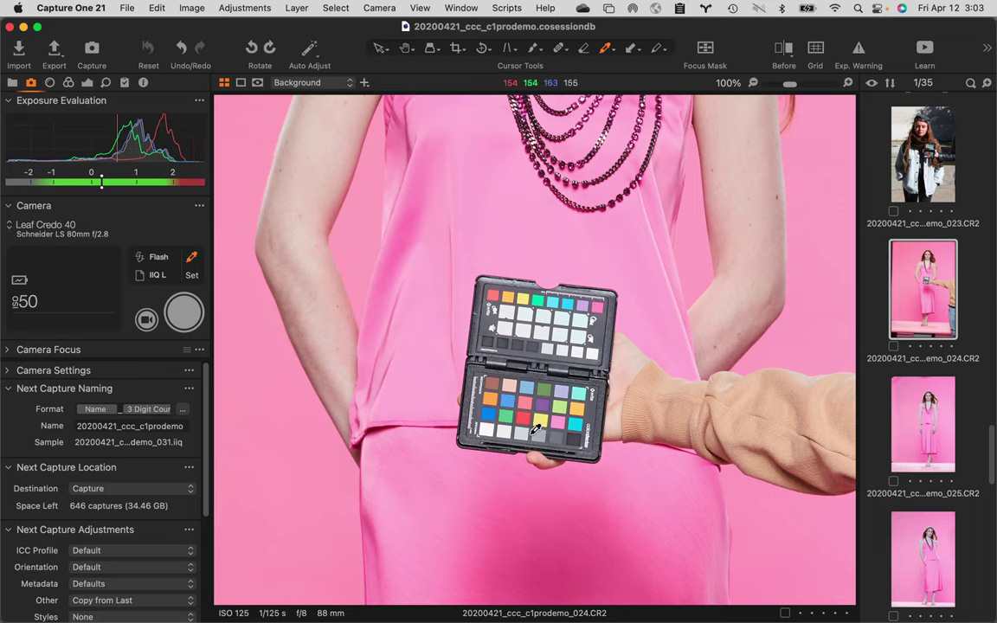
{"action": "left_click", "coordinate": [525, 428]}
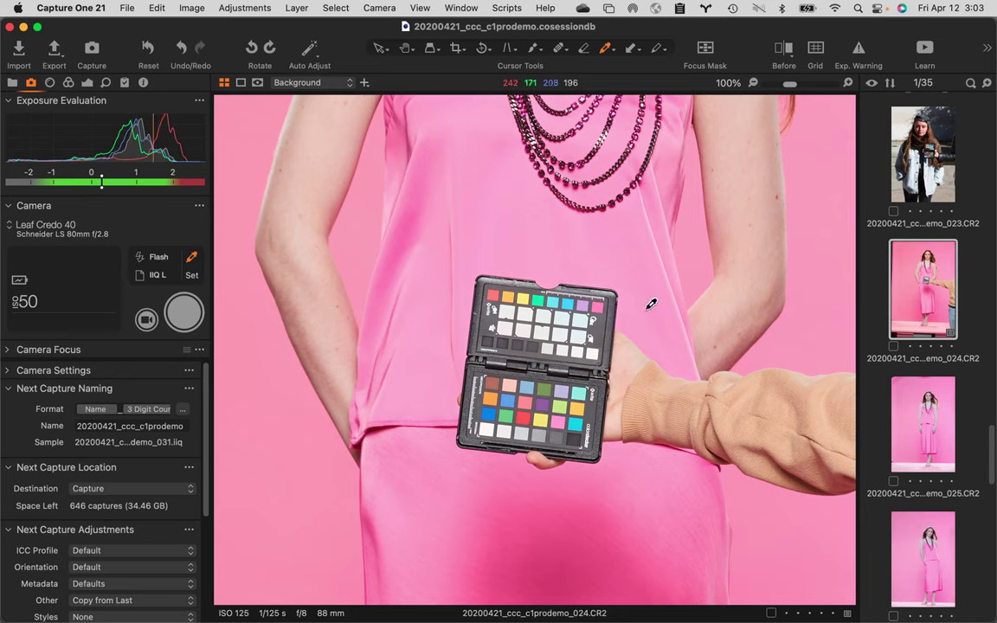
- Compare the color checker in image 022 with the one in 024, and view image 024 fitted in full
{"action": "scroll", "coordinate": [930, 308], "scroll_direction": "up", "scroll_amount": 1}
{"action": "scroll", "coordinate": [931, 308], "scroll_direction": "up", "scroll_amount": 3}
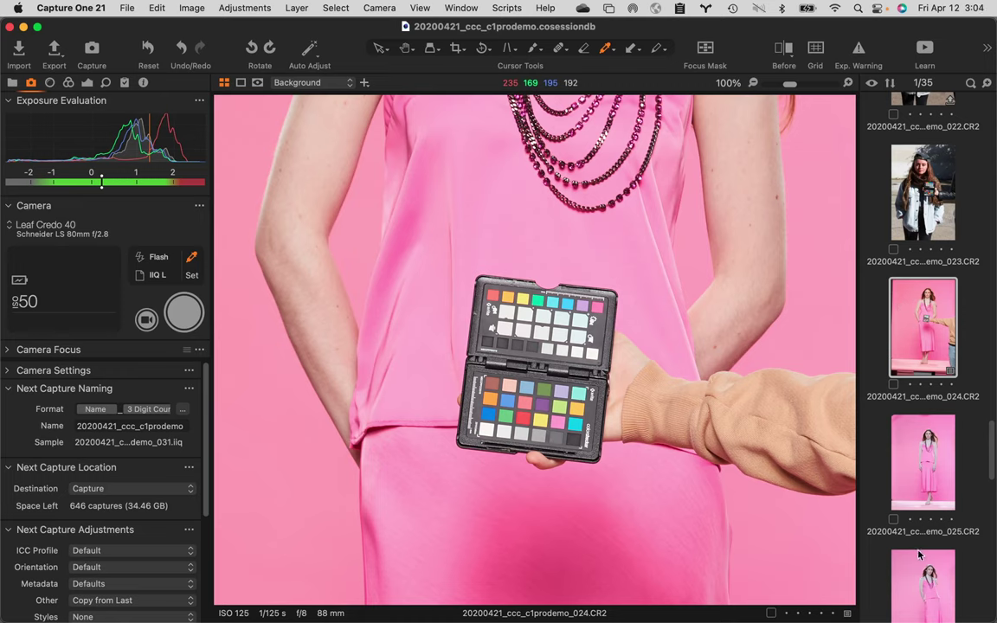
{"action": "scroll", "coordinate": [924, 305], "scroll_direction": "up", "scroll_amount": 10}
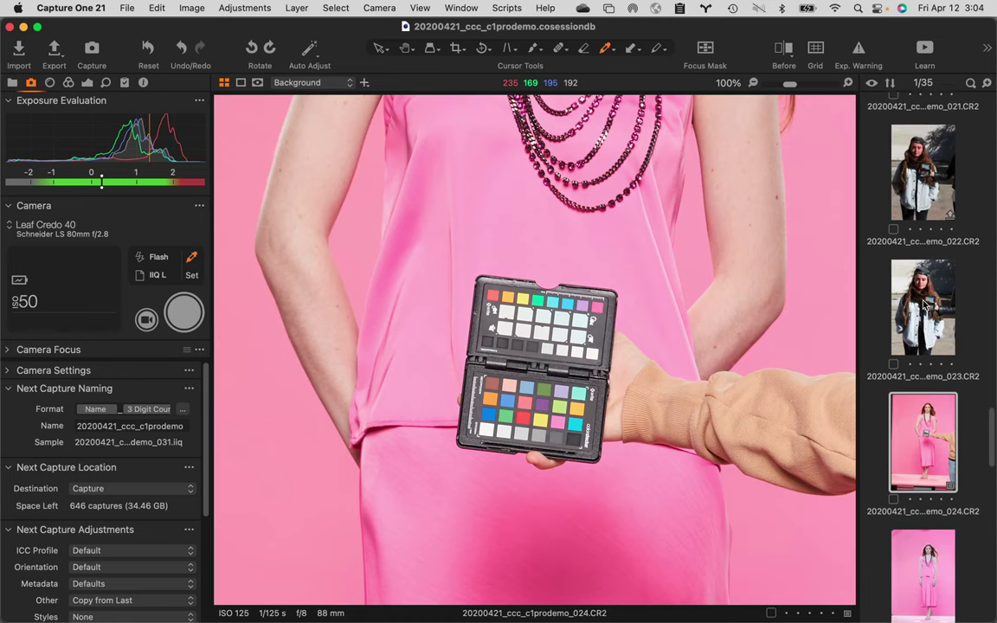
{"action": "scroll", "coordinate": [924, 304], "scroll_direction": "up", "scroll_amount": 5}
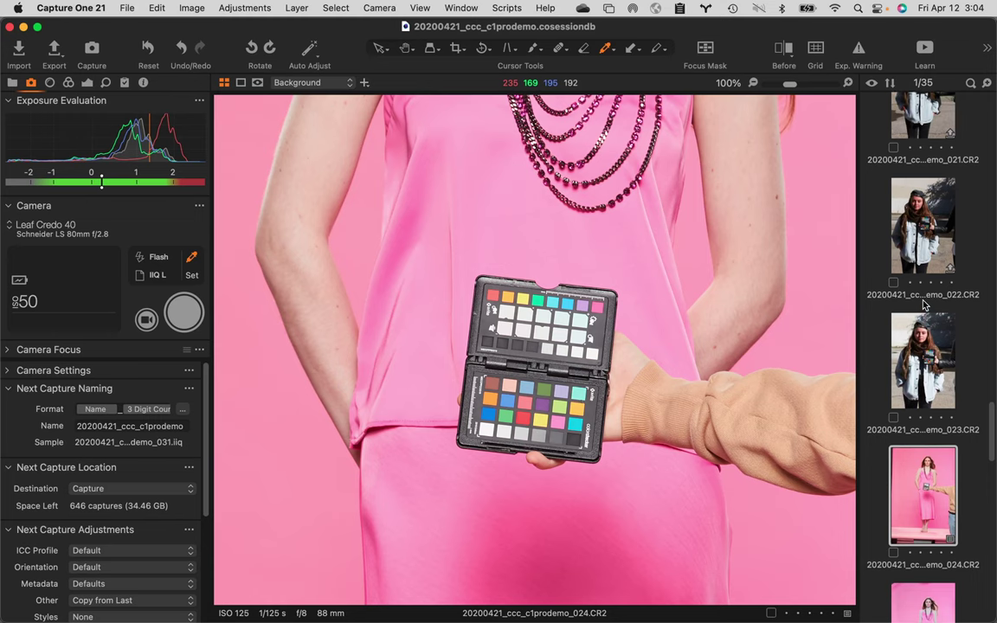
{"action": "left_click", "coordinate": [929, 225]}
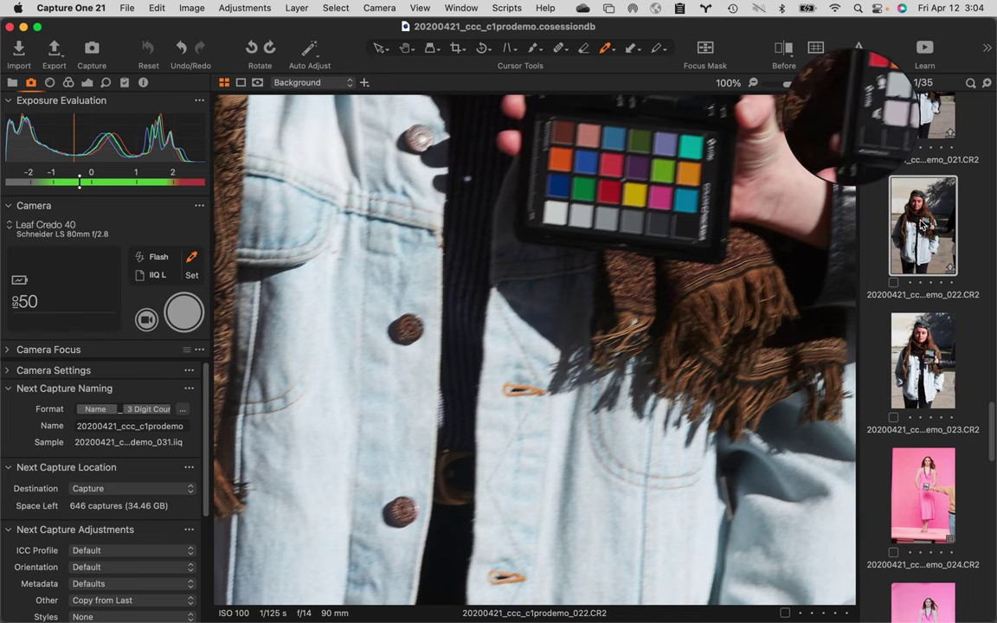
{"action": "left_click", "coordinate": [925, 485]}
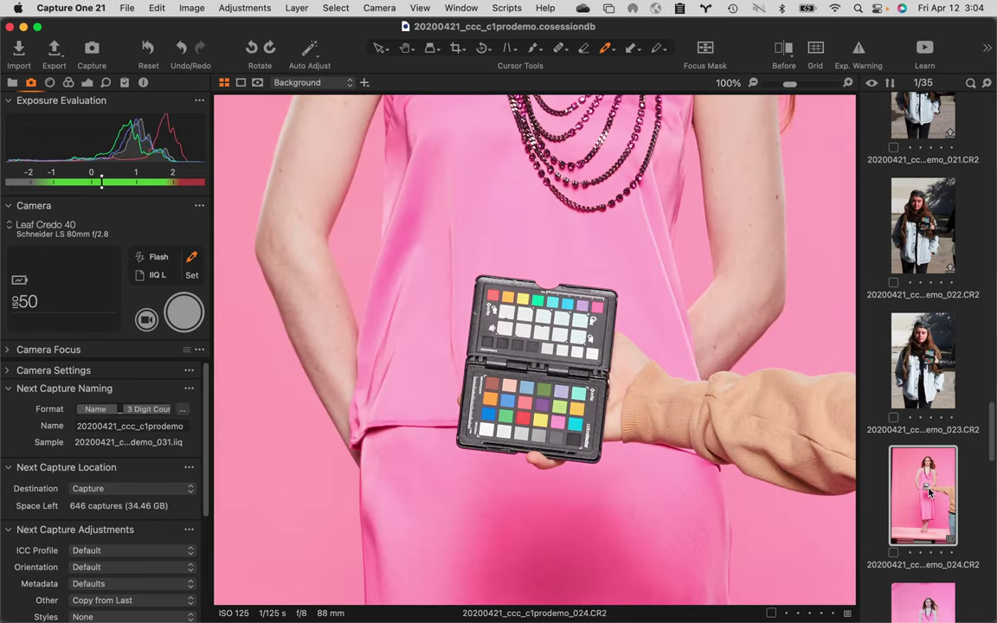
{"action": "left_click", "coordinate": [616, 433]}
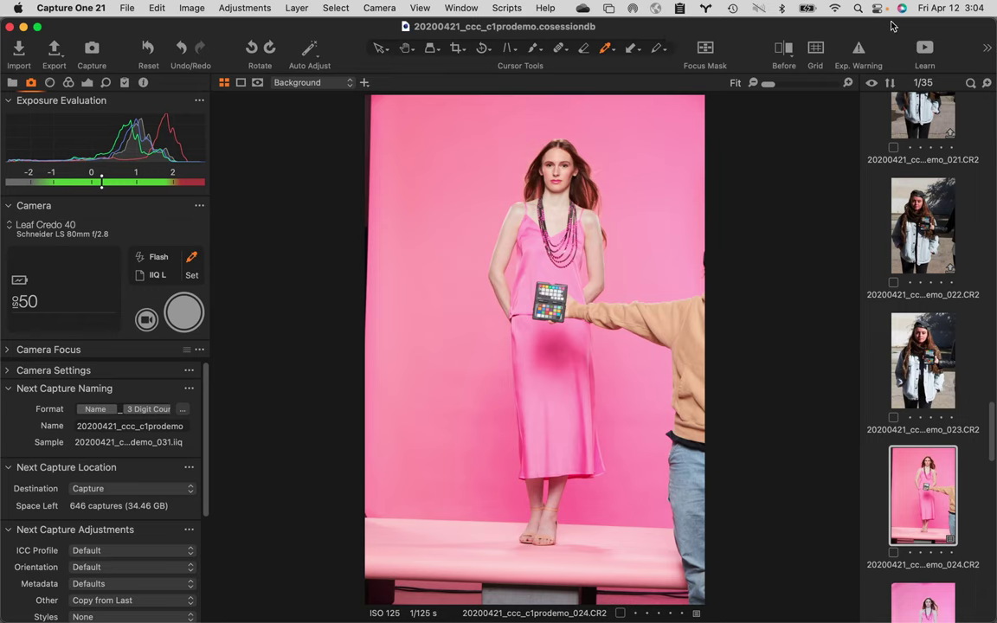
- Copy the adjustments of image 024 with the Copy/Apply command
{"action": "left_click", "coordinate": [987, 50]}
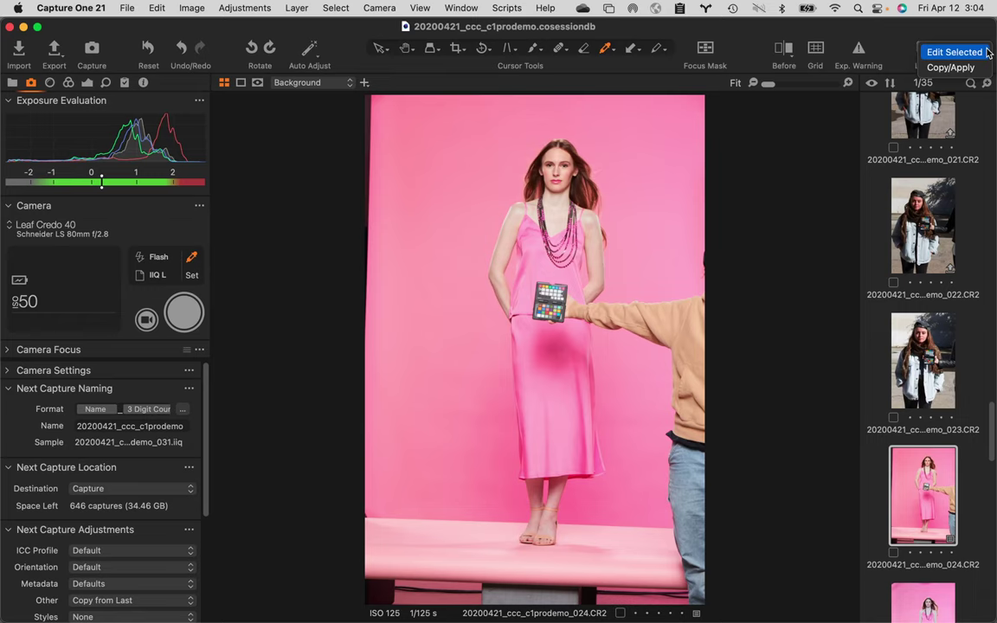
{"action": "left_click", "coordinate": [987, 52]}
{"action": "left_click", "coordinate": [987, 52]}
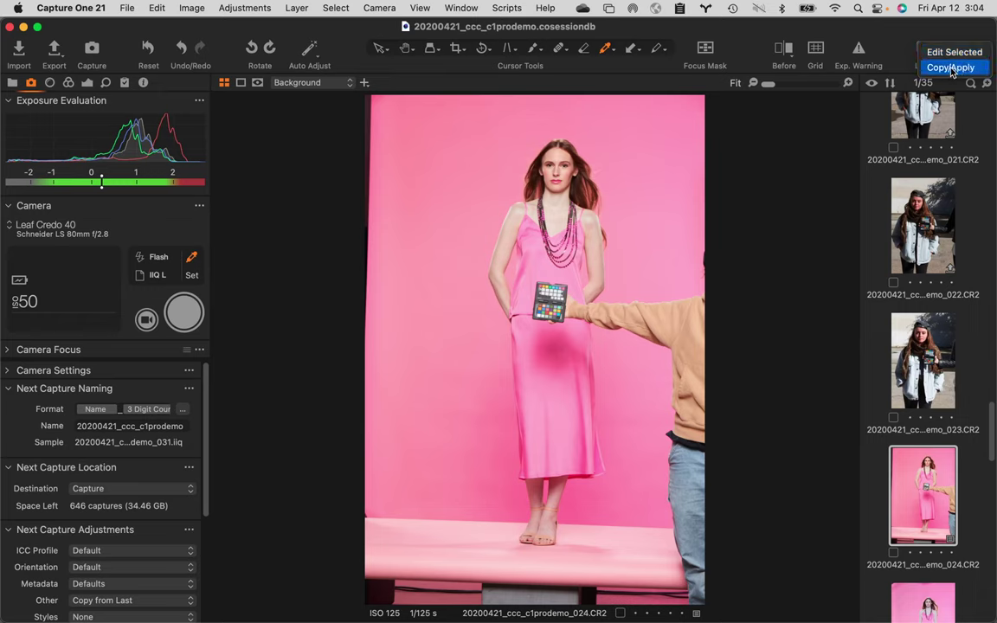
{"action": "left_click", "coordinate": [950, 68]}
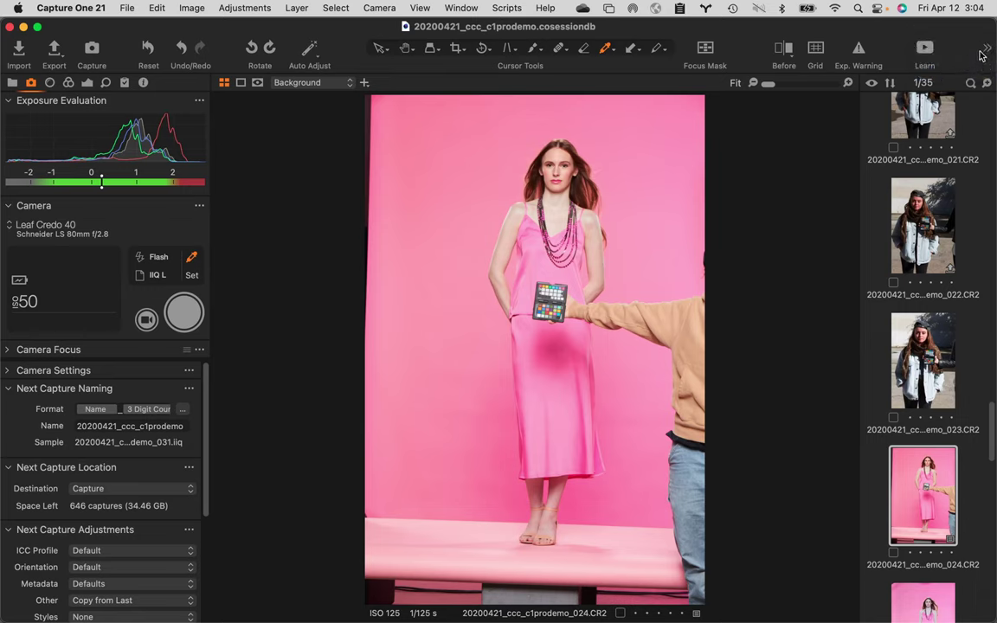
{"action": "left_click", "coordinate": [988, 50]}
{"action": "left_click", "coordinate": [974, 70]}
- Customize the toolbar by removing surplus spacers to make room for Edit Selected and Copy/Apply beside Learn
{"action": "right_click", "coordinate": [339, 41]}
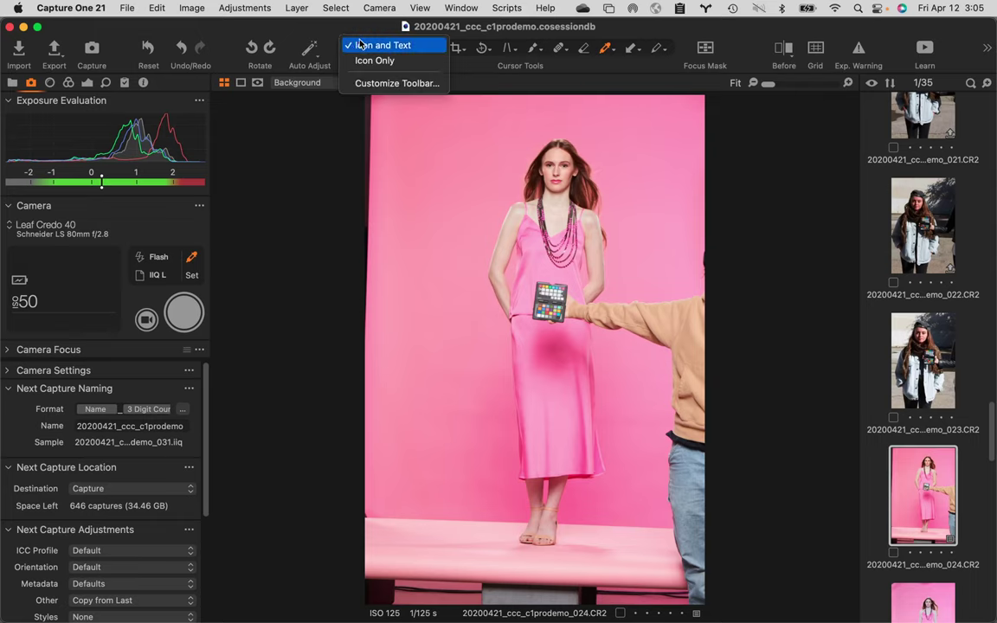
{"action": "left_click", "coordinate": [380, 84]}
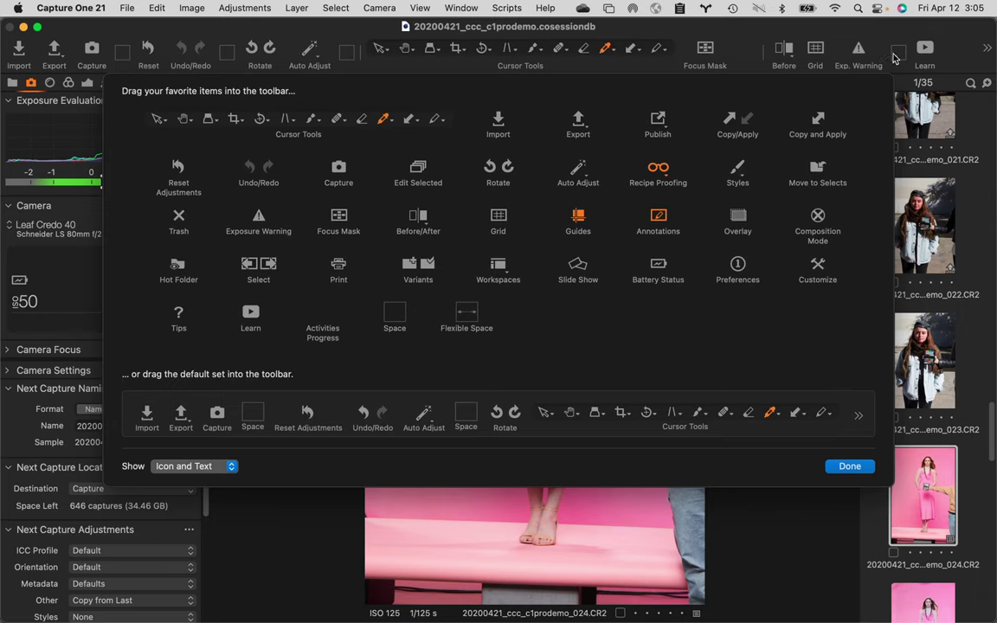
{"action": "left_click_drag", "start_coordinate": [900, 57], "coordinate": [852, 100]}
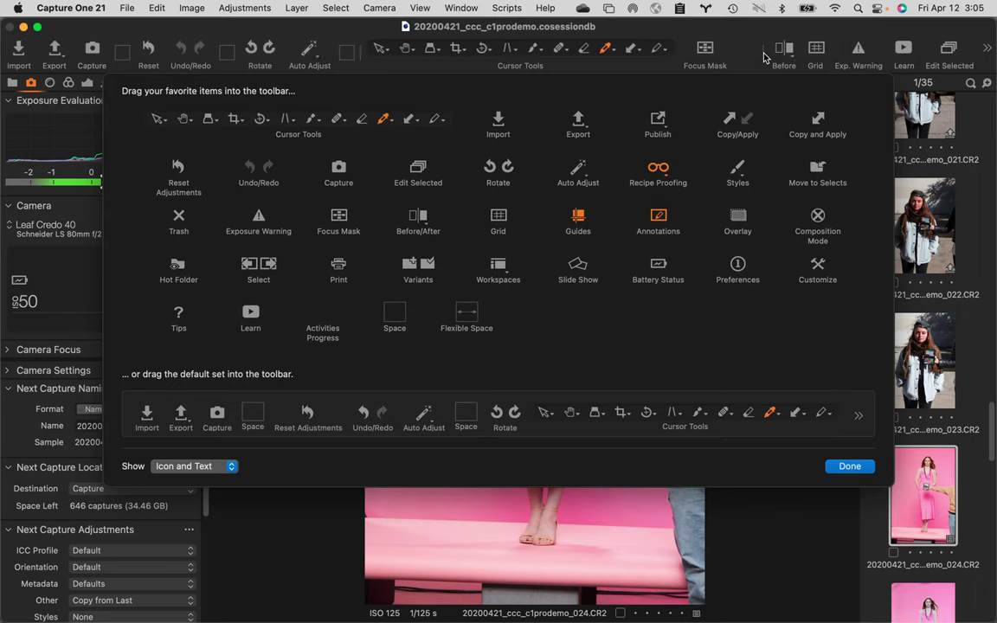
{"action": "left_click_drag", "start_coordinate": [761, 59], "coordinate": [763, 137]}
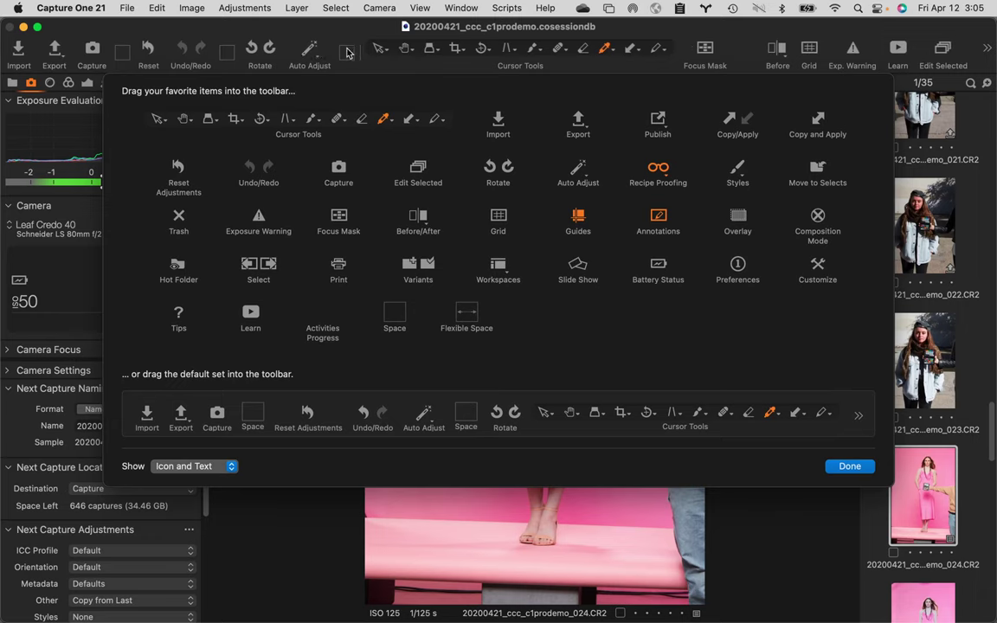
{"action": "left_click_drag", "start_coordinate": [346, 51], "coordinate": [372, 106]}
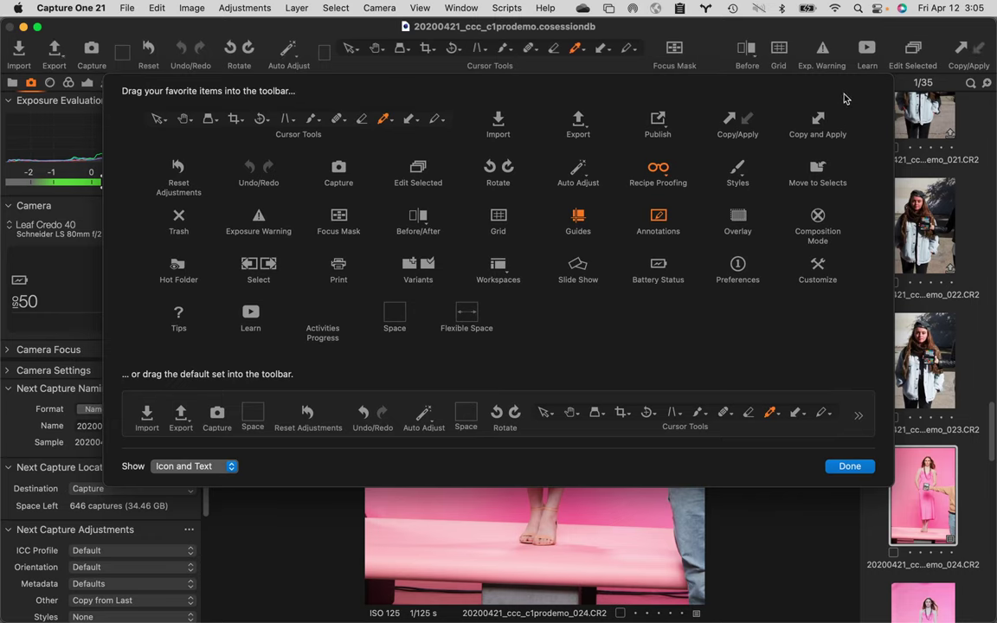
{"action": "left_click", "coordinate": [851, 466]}
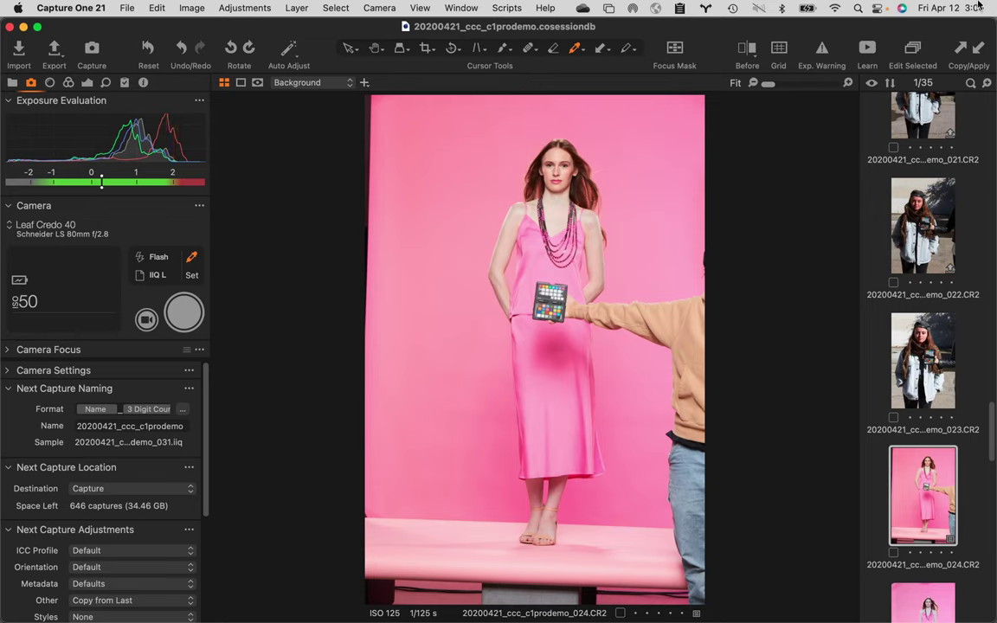
- Apply the copied adjustments to all the images from 025 through 035, and clear the selection
{"action": "scroll", "coordinate": [968, 476], "scroll_direction": "down", "scroll_amount": 1}
{"action": "scroll", "coordinate": [968, 477], "scroll_direction": "down", "scroll_amount": 3}
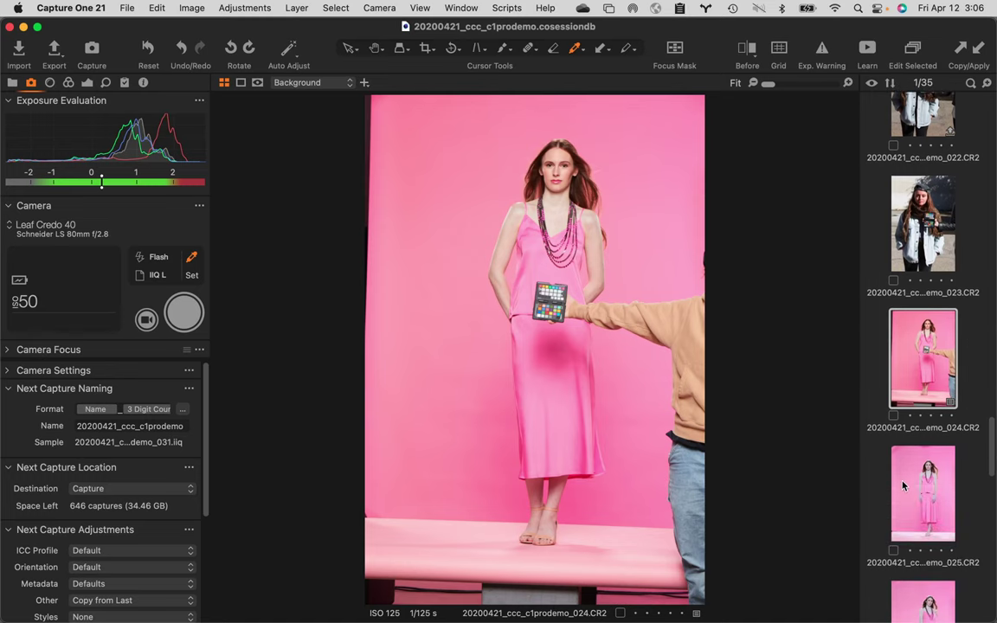
{"action": "left_click", "coordinate": [930, 490]}
{"action": "scroll", "coordinate": [930, 490], "scroll_direction": "down", "scroll_amount": 15}
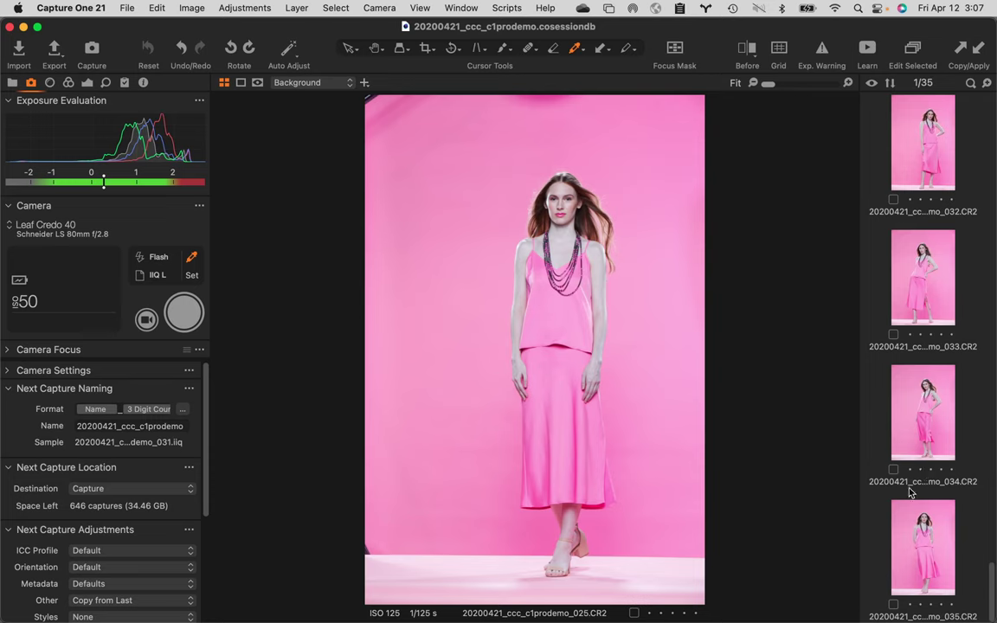
{"action": "left_click", "coordinate": [913, 545], "text": "shift"}
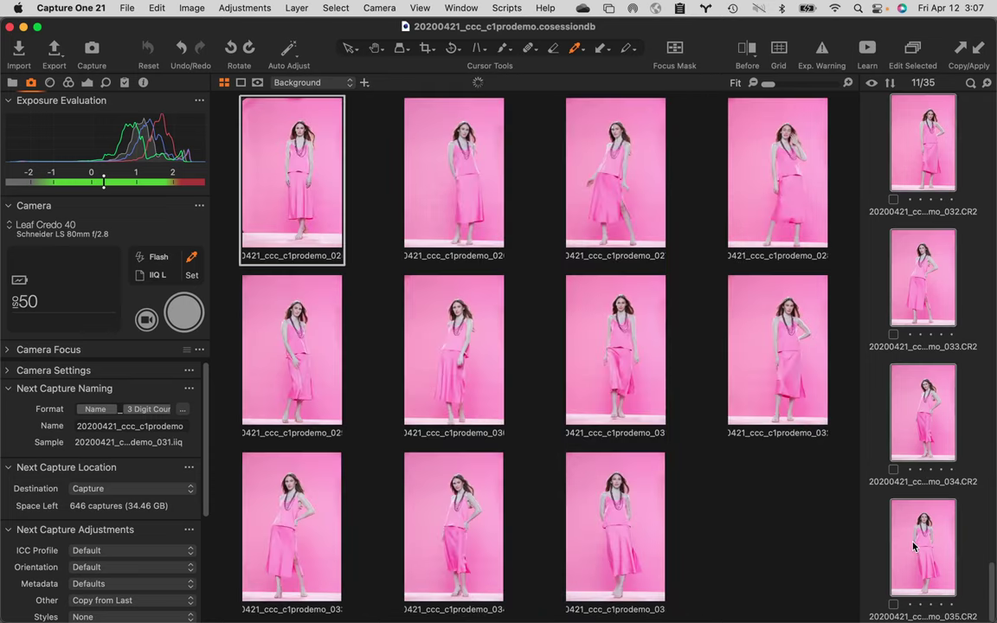
{"action": "left_click", "coordinate": [981, 50]}
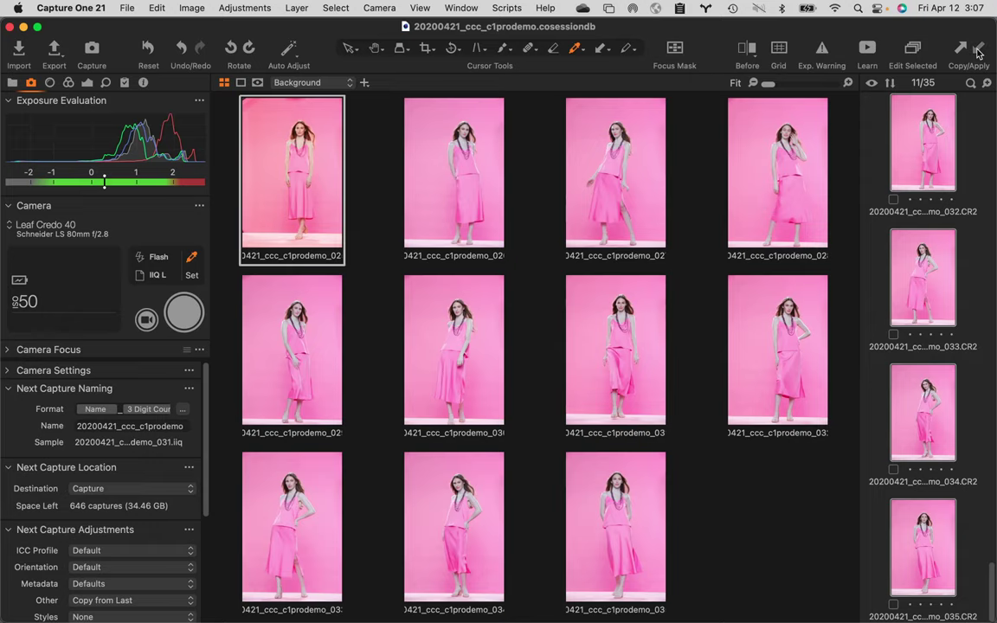
{"action": "left_click", "coordinate": [983, 279]}
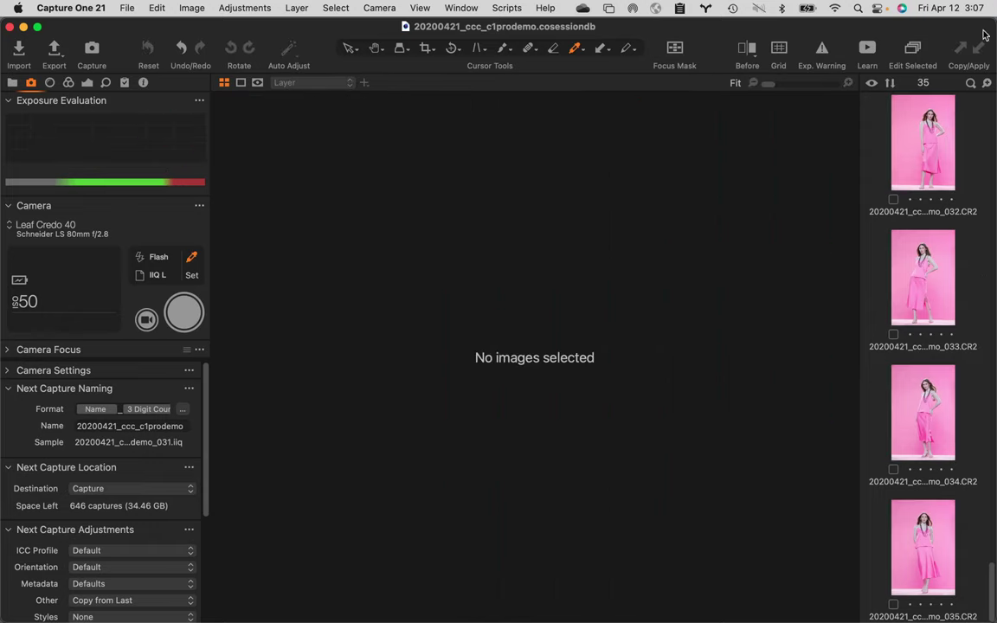
- Select image 025 and copy its adjustments
{"action": "scroll", "coordinate": [926, 245], "scroll_direction": "up", "scroll_amount": 10}
{"action": "scroll", "coordinate": [926, 245], "scroll_direction": "up", "scroll_amount": 5}
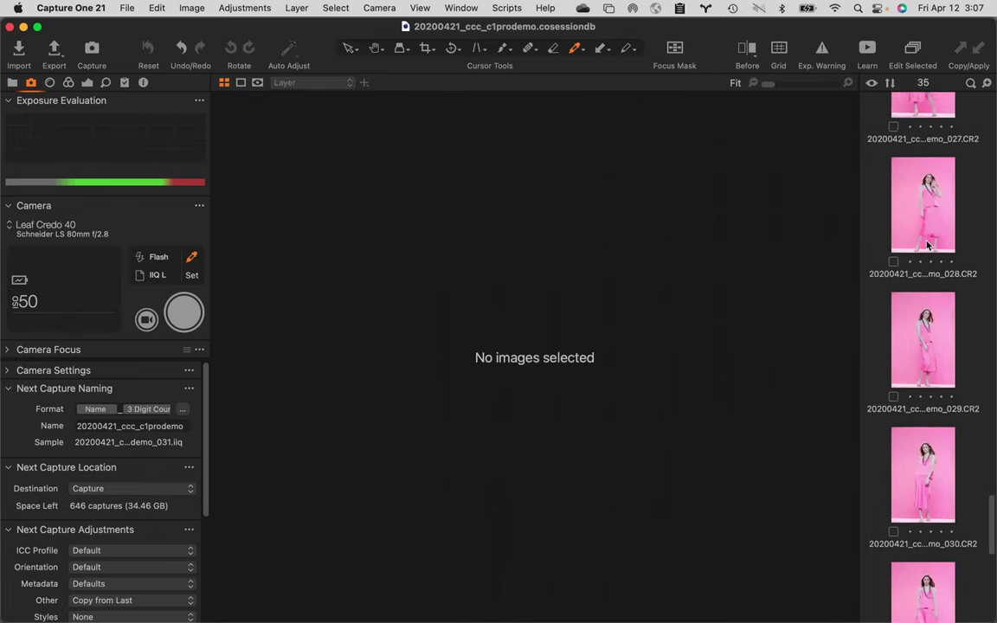
{"action": "scroll", "coordinate": [927, 246], "scroll_direction": "up", "scroll_amount": 1}
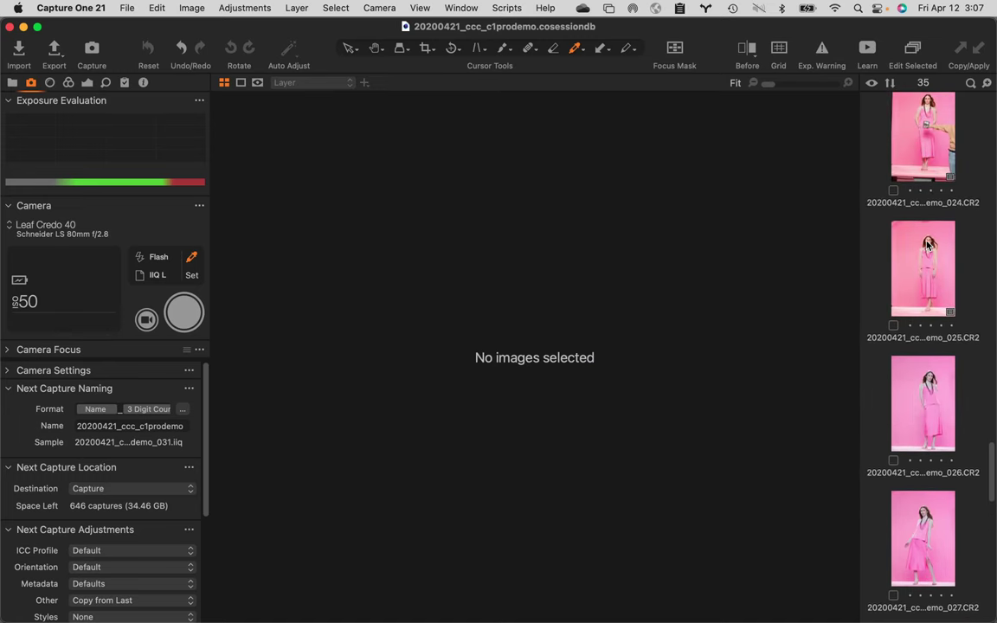
{"action": "left_click", "coordinate": [927, 254]}
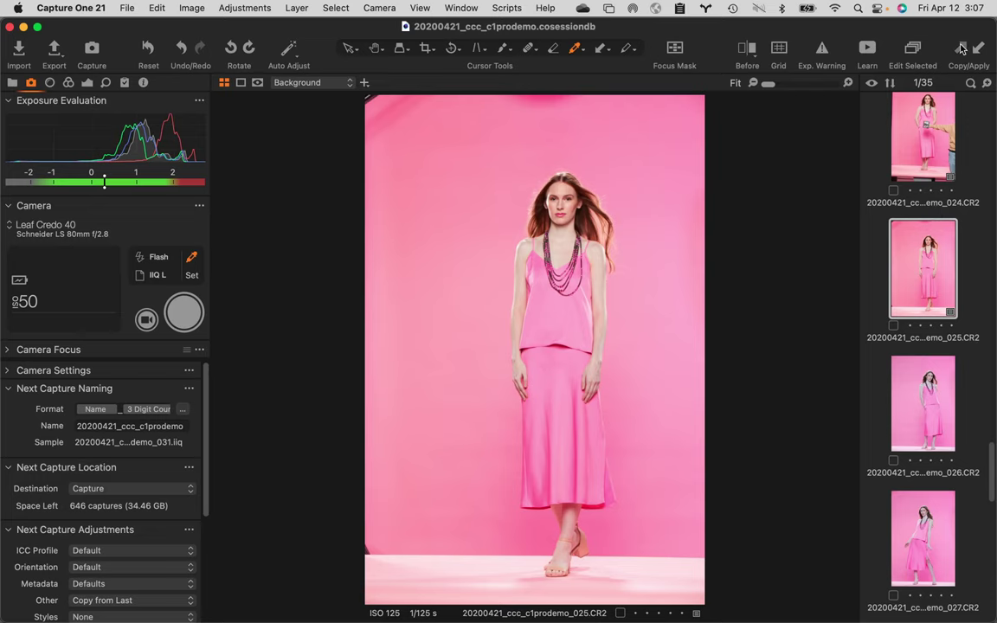
- Select the images from 026 through 035 and apply the copied adjustments to them
{"action": "left_click", "coordinate": [913, 419]}
{"action": "scroll", "coordinate": [918, 411], "scroll_direction": "down", "scroll_amount": 10}
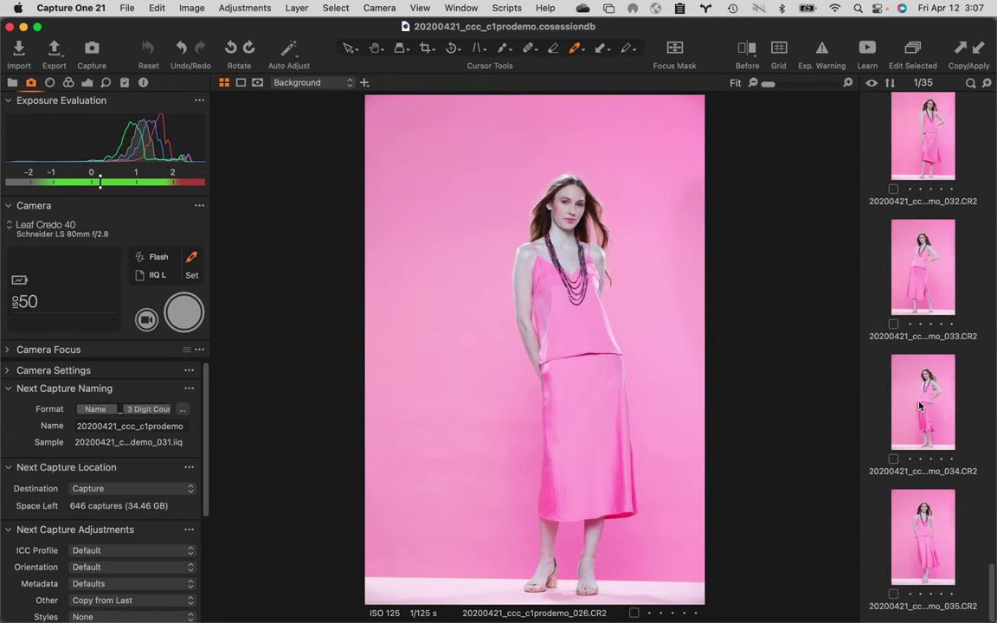
{"action": "left_click", "coordinate": [909, 566], "text": "shift"}
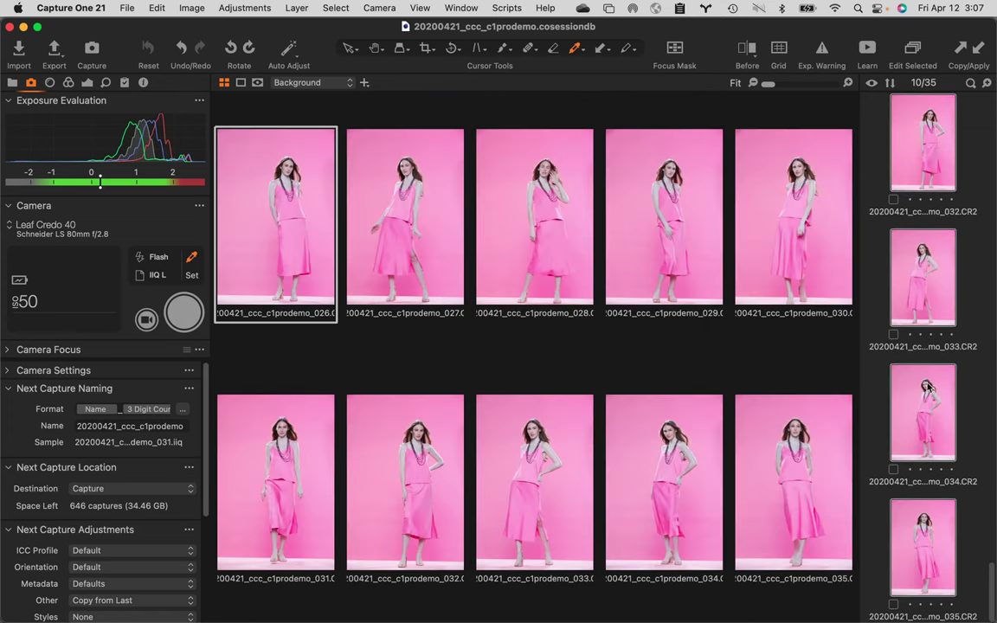
{"action": "left_click", "coordinate": [979, 54]}
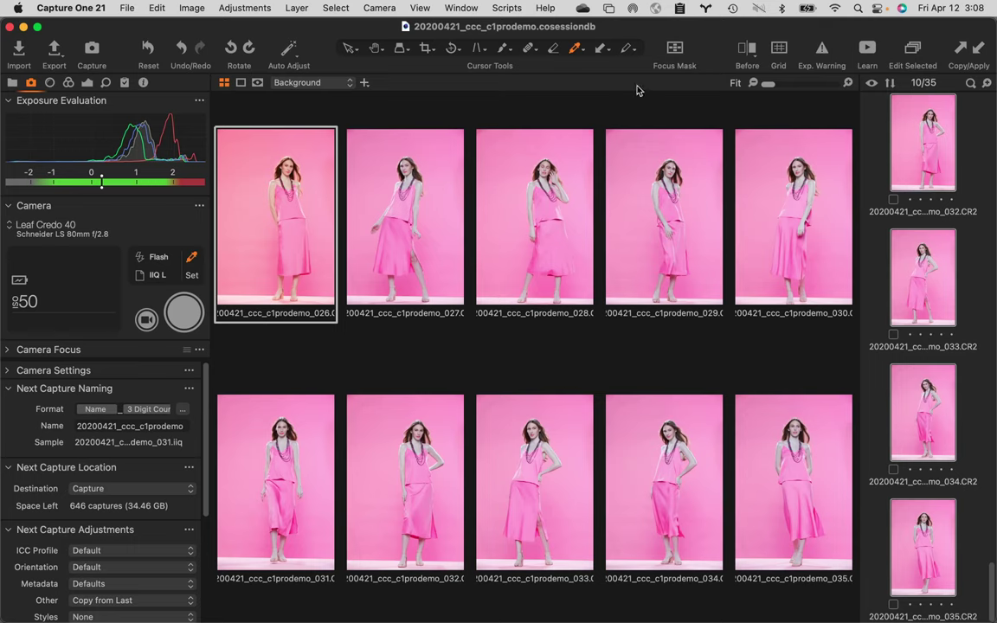
- Customize the toolbar by removing Auto Adjust and surplus spacers, and adding Copy and Apply between Edit Selected and Copy/Apply
{"action": "right_click", "coordinate": [315, 42]}
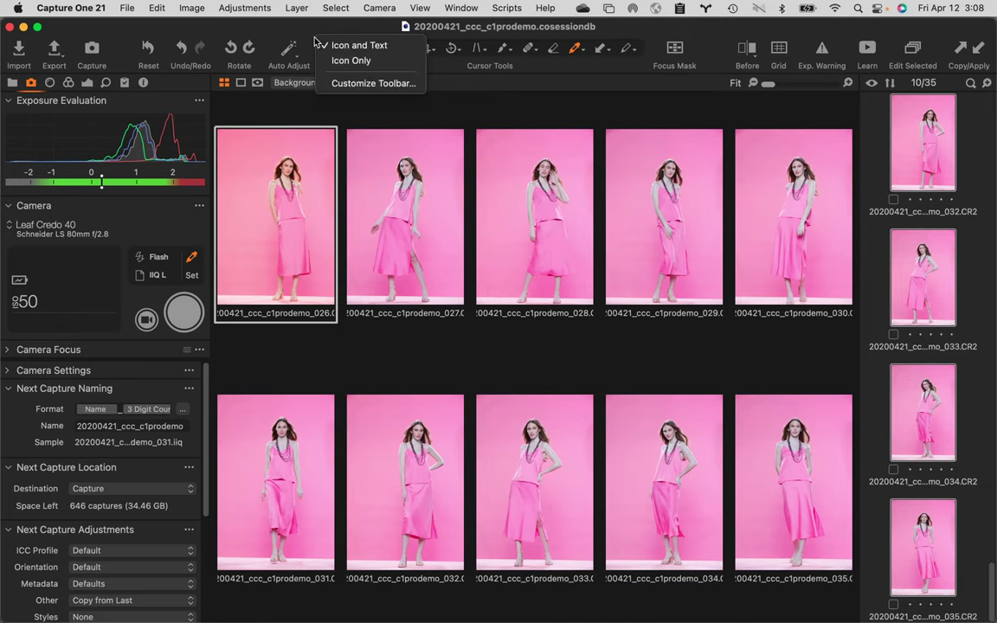
{"action": "left_click", "coordinate": [375, 84]}
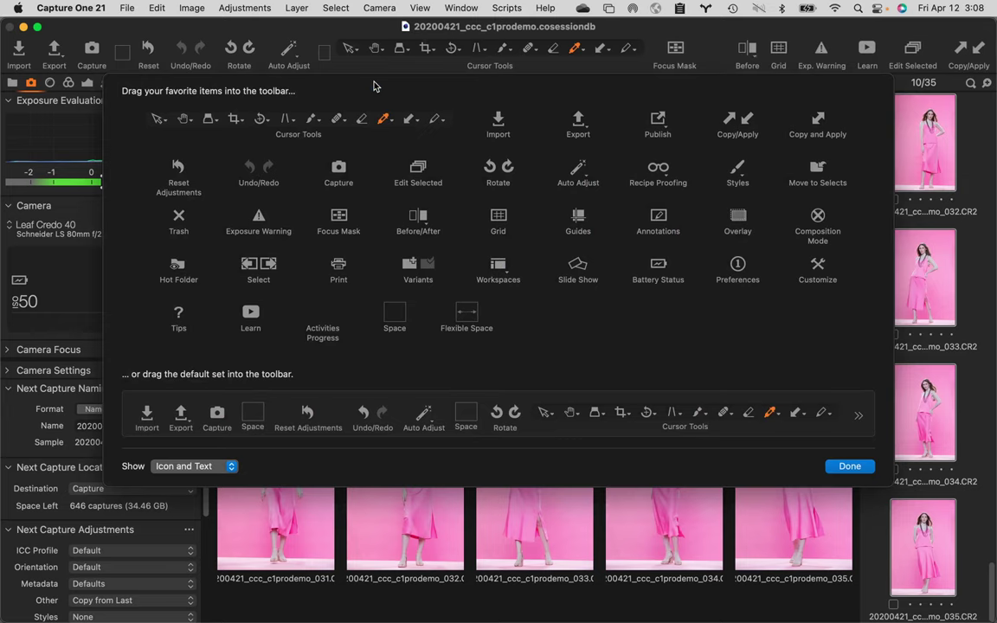
{"action": "left_click_drag", "start_coordinate": [296, 59], "coordinate": [440, 82]}
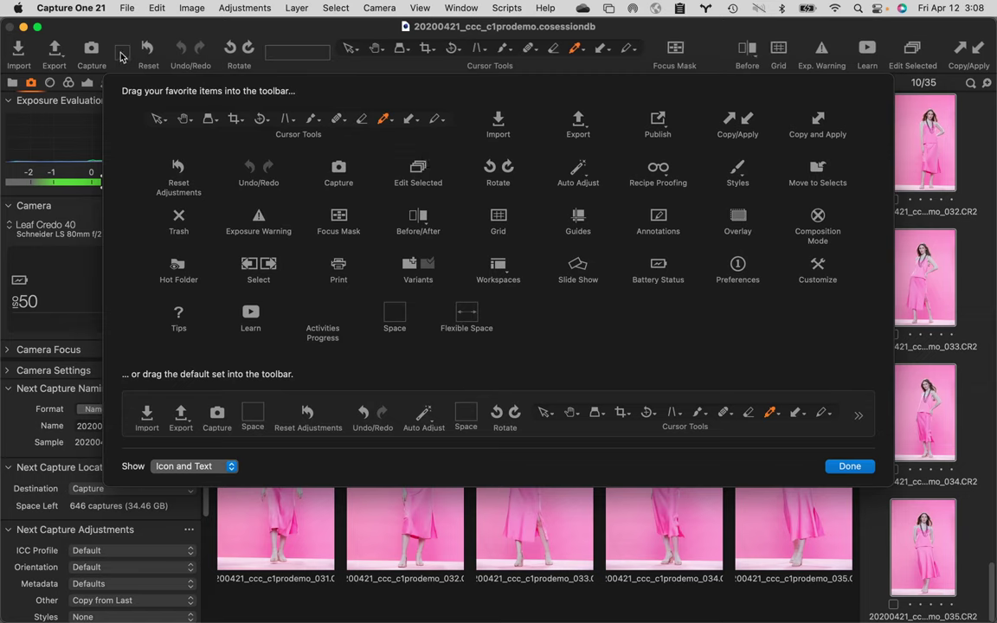
{"action": "left_click_drag", "start_coordinate": [121, 57], "coordinate": [127, 123]}
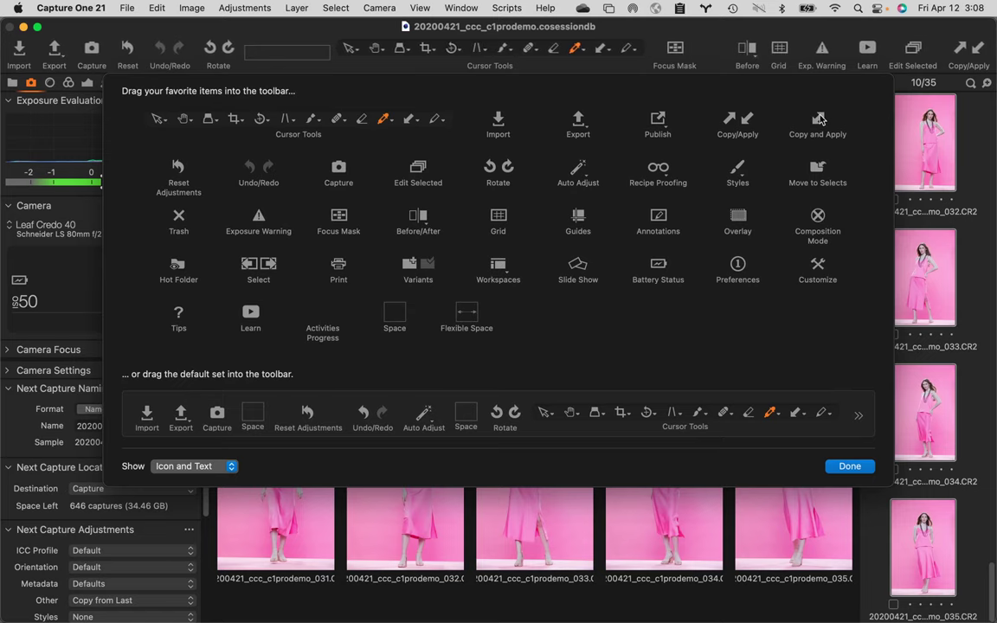
{"action": "left_click_drag", "start_coordinate": [820, 121], "coordinate": [919, 45]}
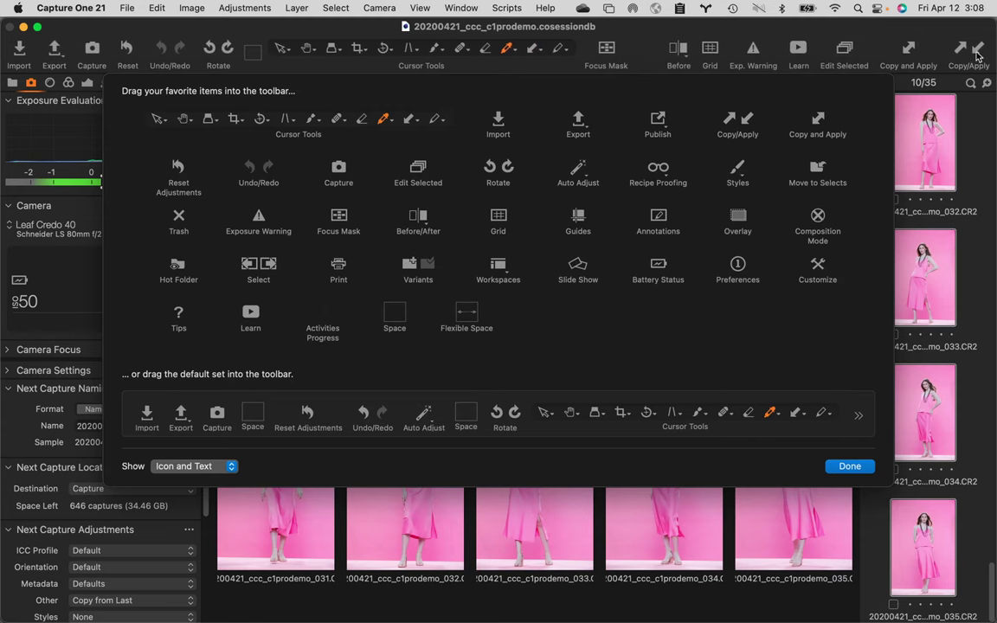
{"action": "left_click", "coordinate": [867, 463]}
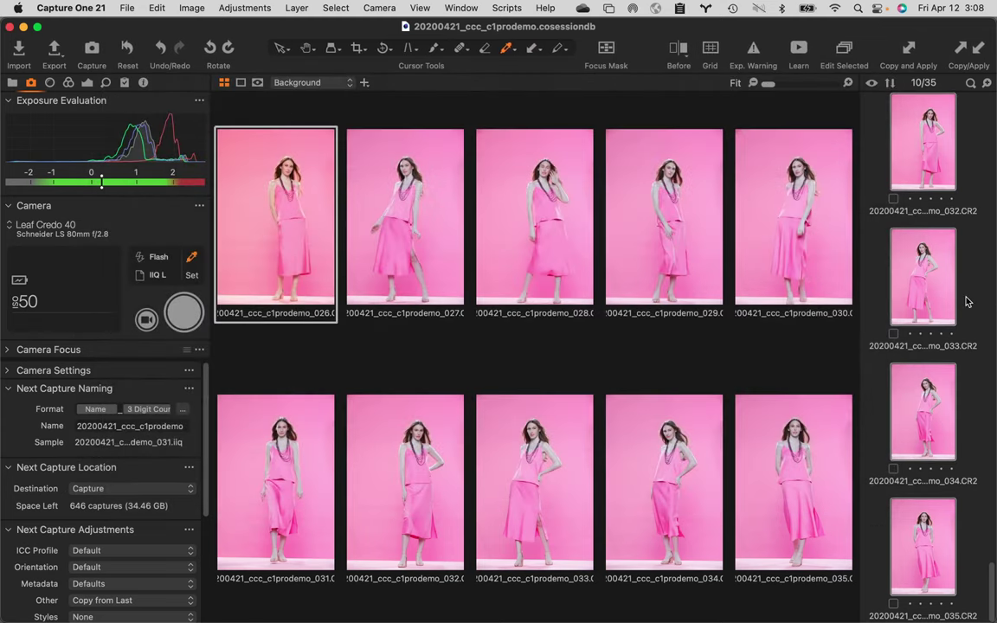
- Pick a white balance from the pink background of image 026, and undo the pick
{"action": "left_click", "coordinate": [259, 215]}
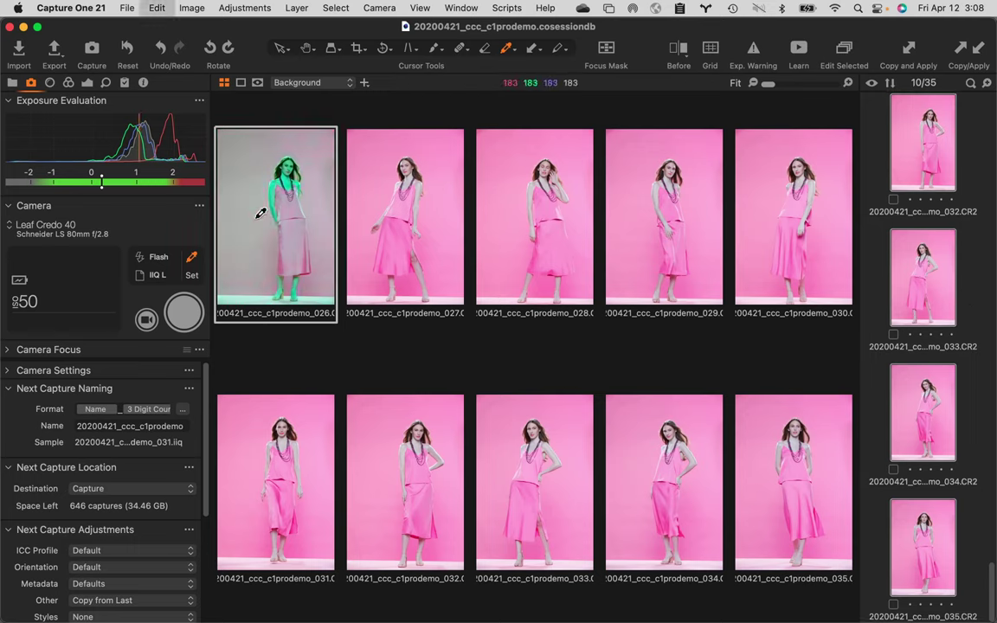
{"action": "key", "text": "super+z"}
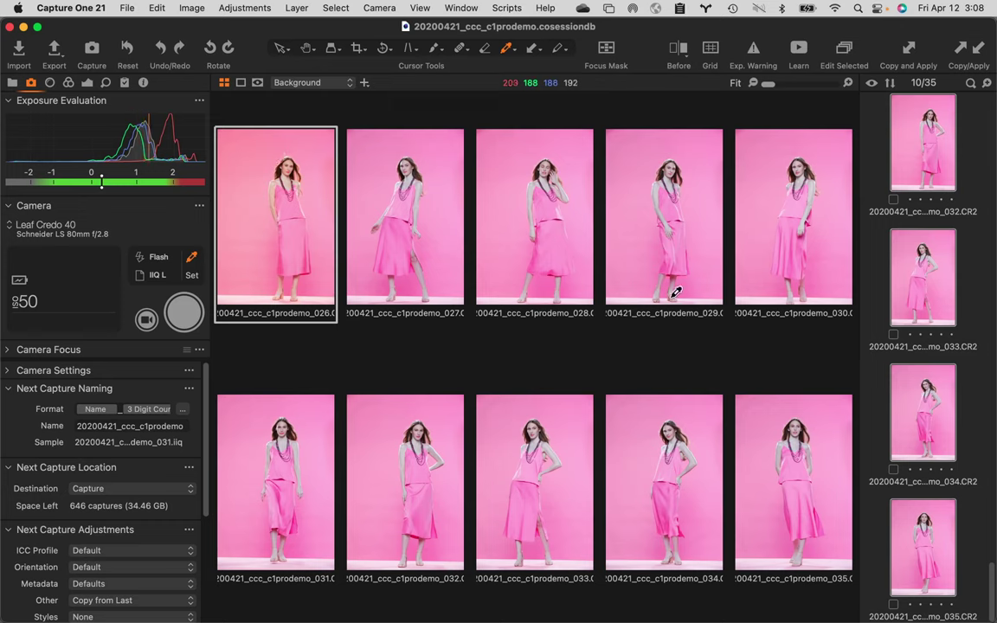
- Clear the current selection and select only the color checker shot, image 024
{"action": "scroll", "coordinate": [924, 283], "scroll_direction": "up", "scroll_amount": 5}
{"action": "scroll", "coordinate": [924, 283], "scroll_direction": "up", "scroll_amount": 6}
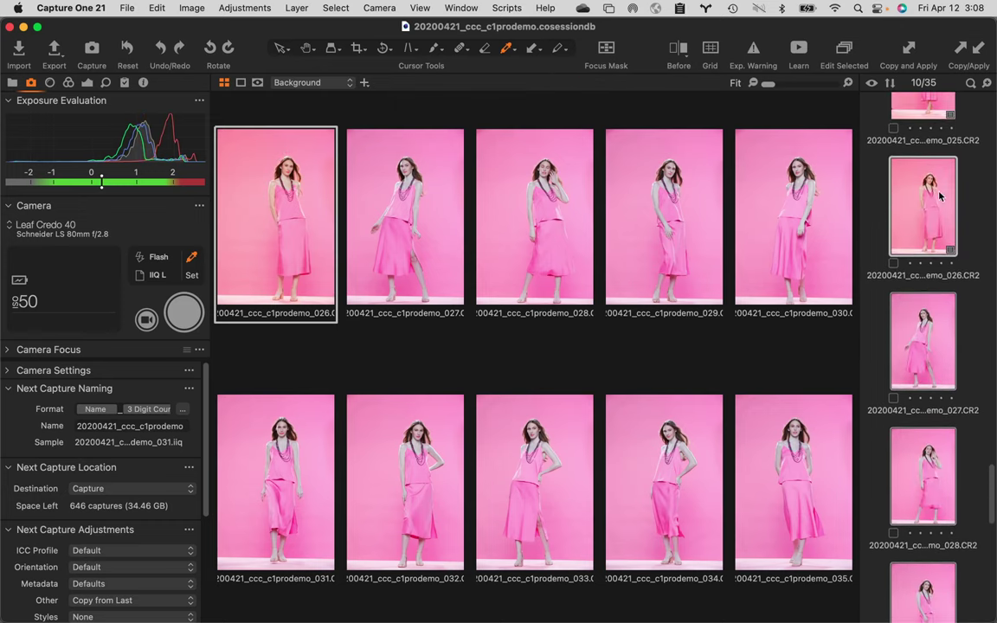
{"action": "scroll", "coordinate": [939, 197], "scroll_direction": "up", "scroll_amount": 3}
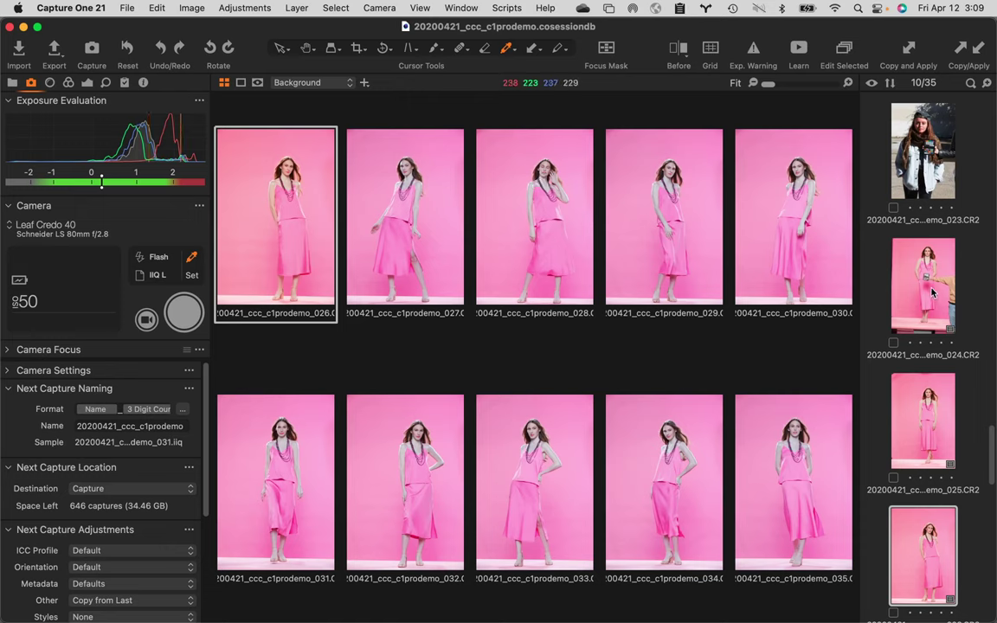
{"action": "scroll", "coordinate": [986, 277], "scroll_direction": "up", "scroll_amount": 10}
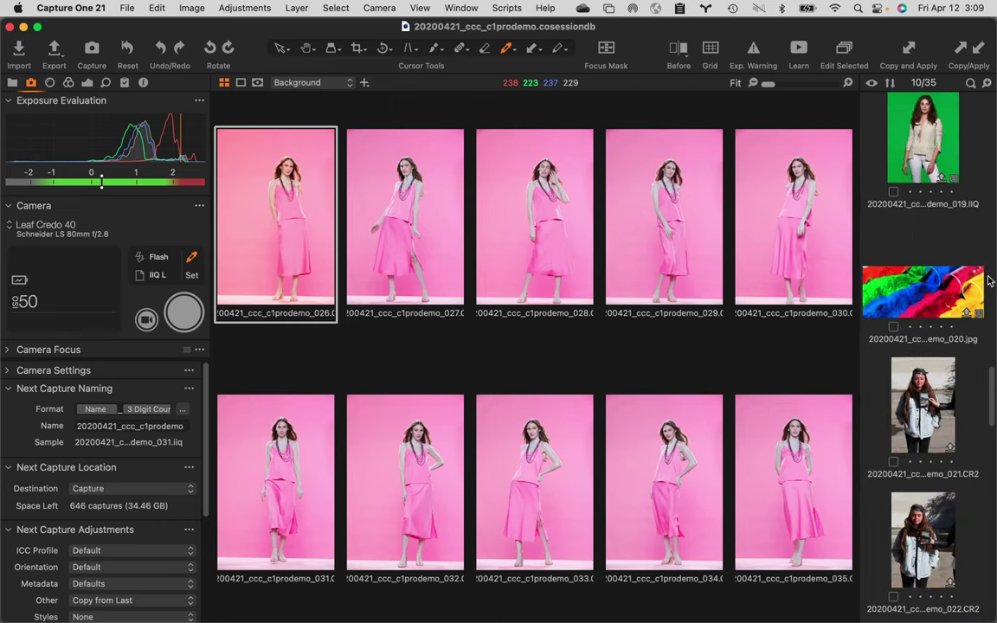
{"action": "left_click_drag", "start_coordinate": [989, 381], "coordinate": [993, 443]}
{"action": "scroll", "coordinate": [987, 232], "scroll_direction": "up", "scroll_amount": 8}
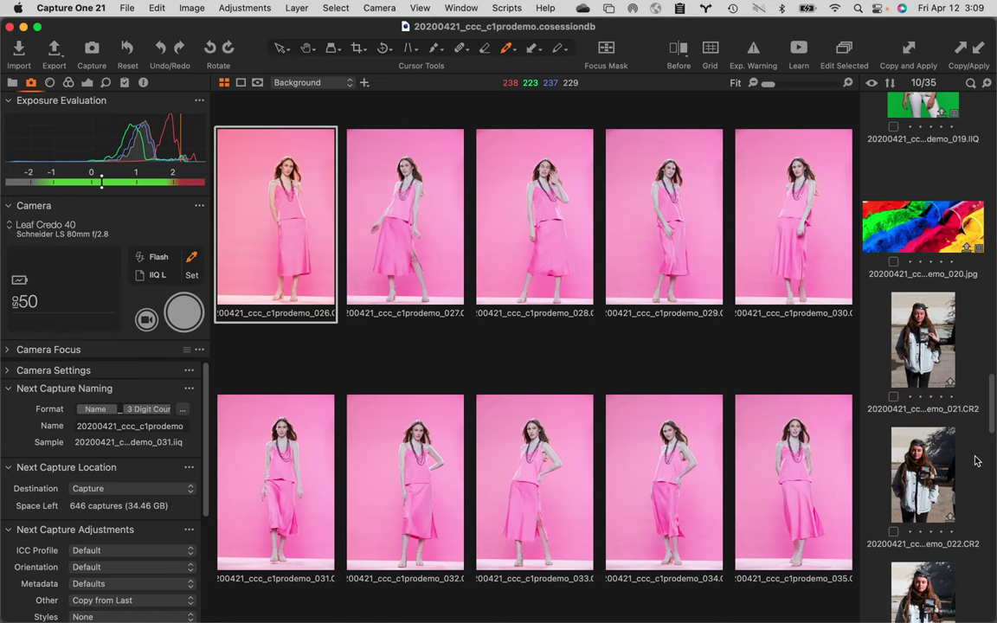
{"action": "scroll", "coordinate": [960, 480], "scroll_direction": "down", "scroll_amount": 2}
{"action": "scroll", "coordinate": [948, 506], "scroll_direction": "down", "scroll_amount": 1}
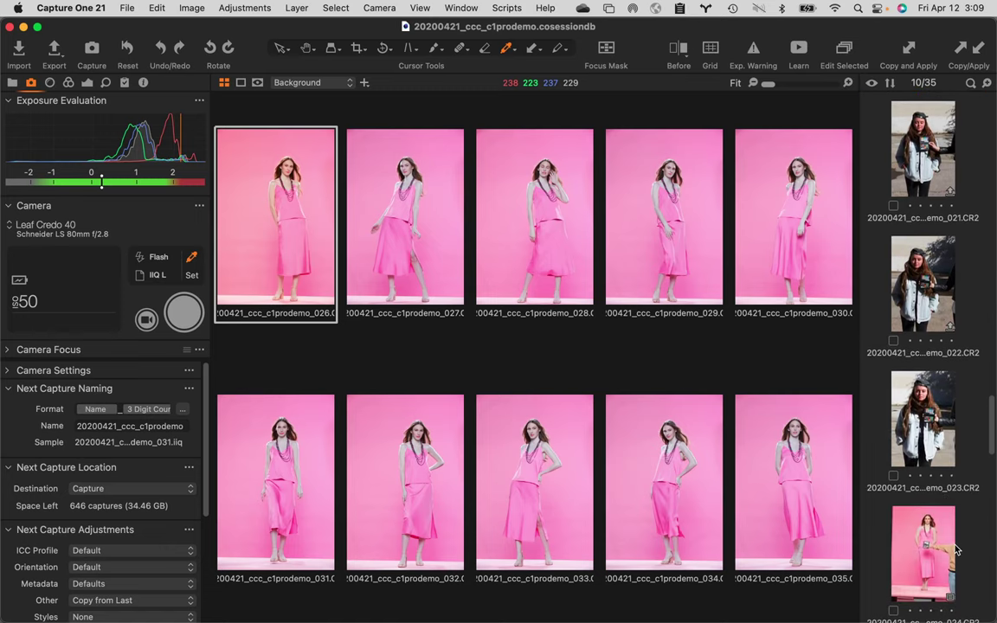
{"action": "left_click", "coordinate": [961, 549]}
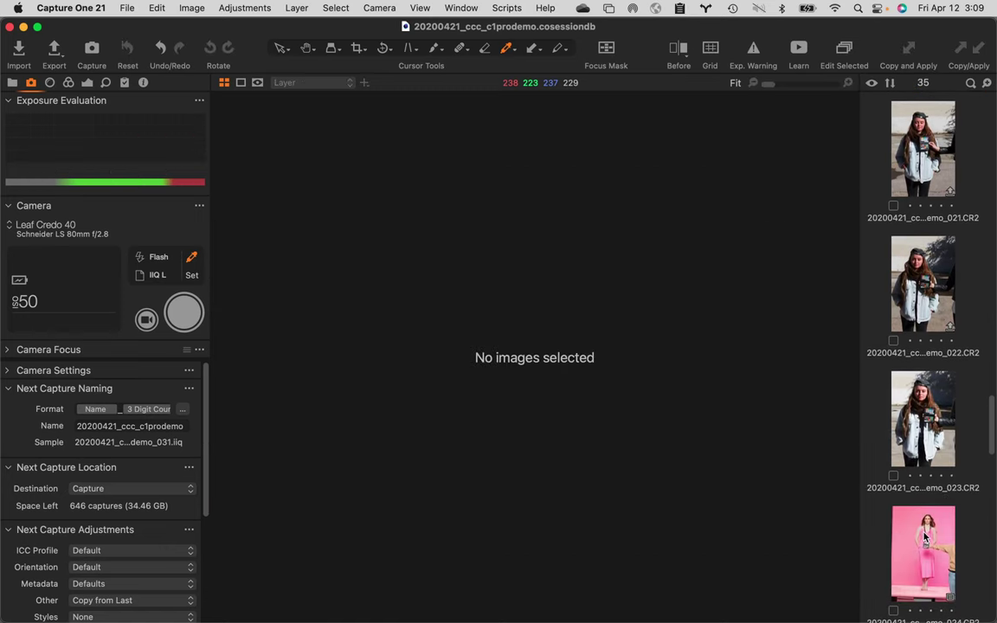
{"action": "left_click", "coordinate": [924, 536]}
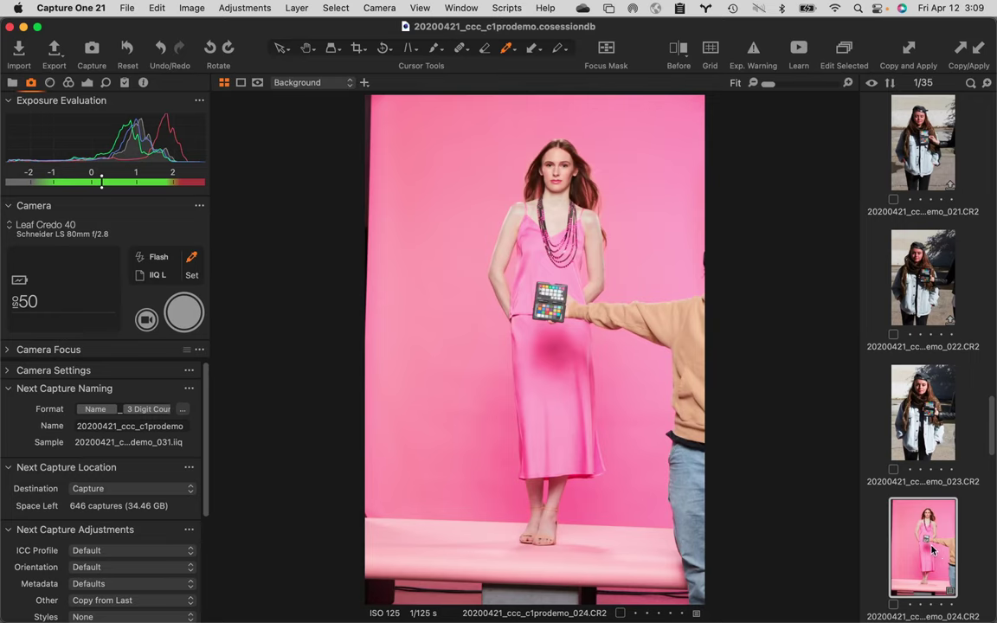
- Extend the selection from image 024 through image 035, keeping 024 as the primary image
{"action": "scroll", "coordinate": [933, 550], "scroll_direction": "down", "scroll_amount": 15}
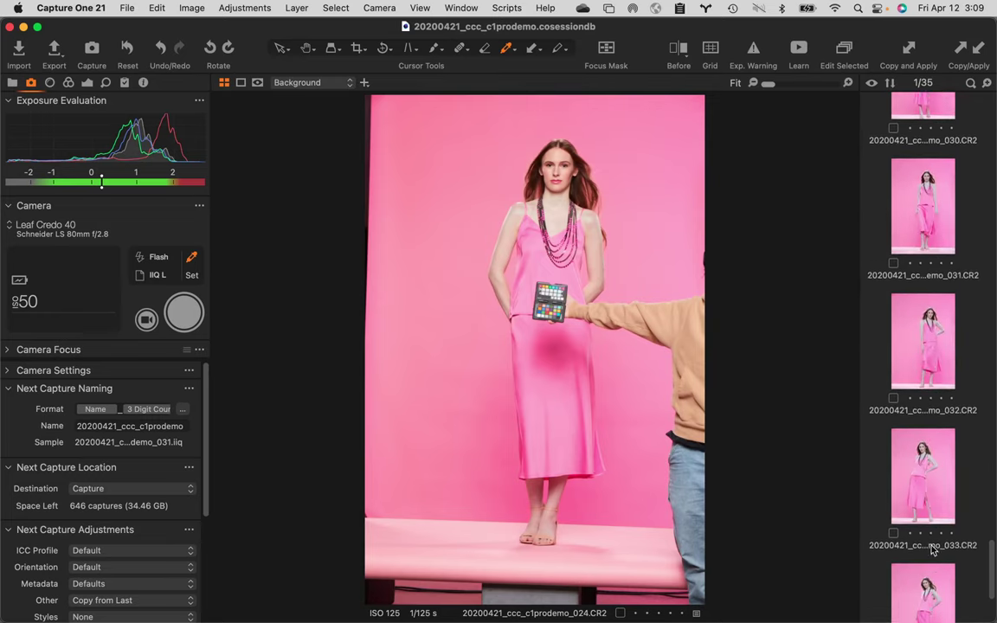
{"action": "scroll", "coordinate": [933, 549], "scroll_direction": "down", "scroll_amount": 3}
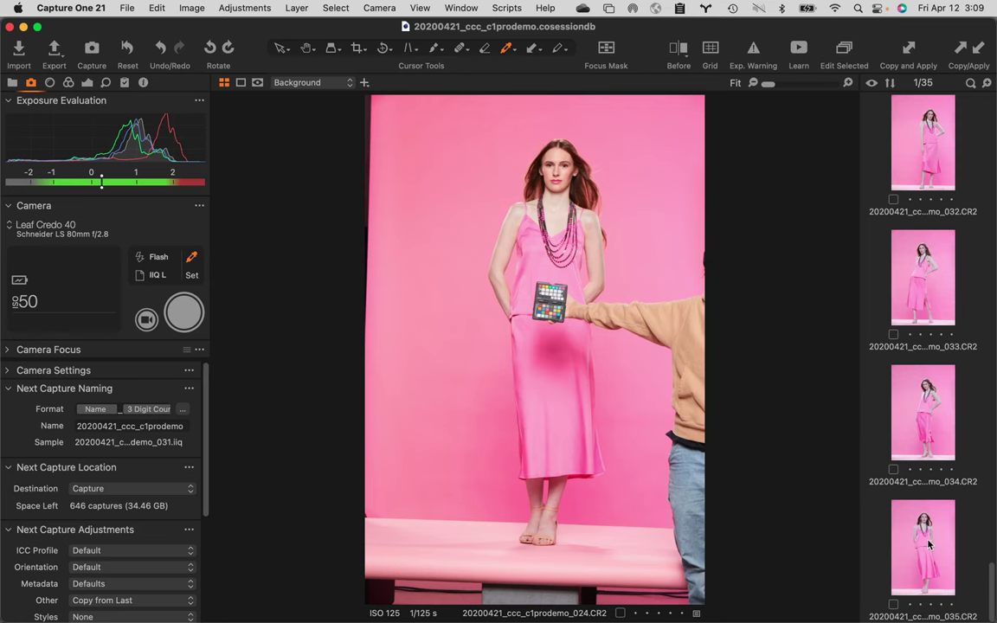
{"action": "left_click", "coordinate": [929, 543], "text": "shift"}
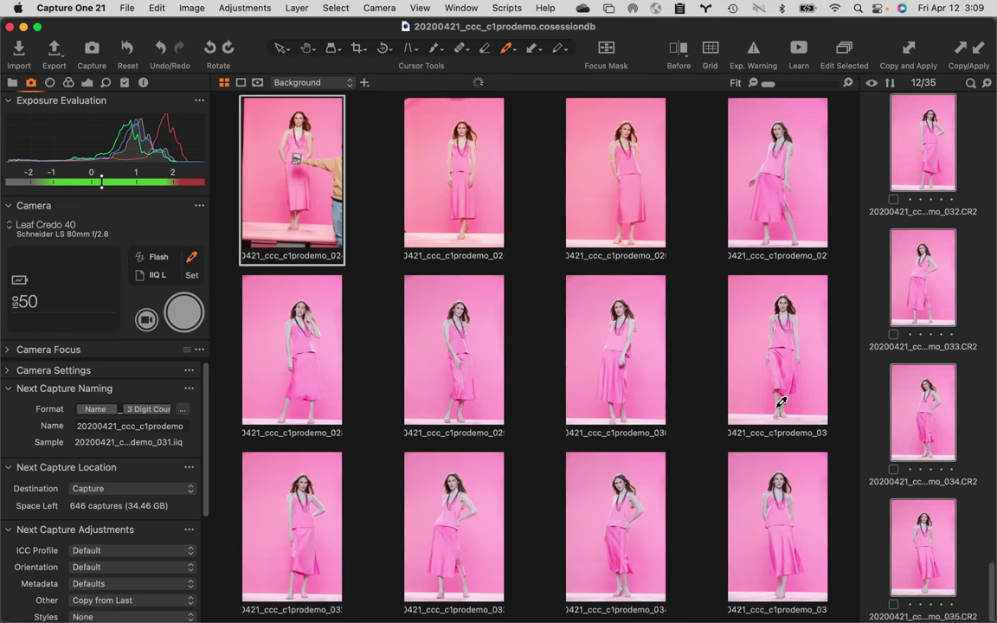
- Zoom image 024 to 100% on its color checker, and review which adjustments Copy and Apply would transfer
{"action": "left_click", "coordinate": [299, 165]}
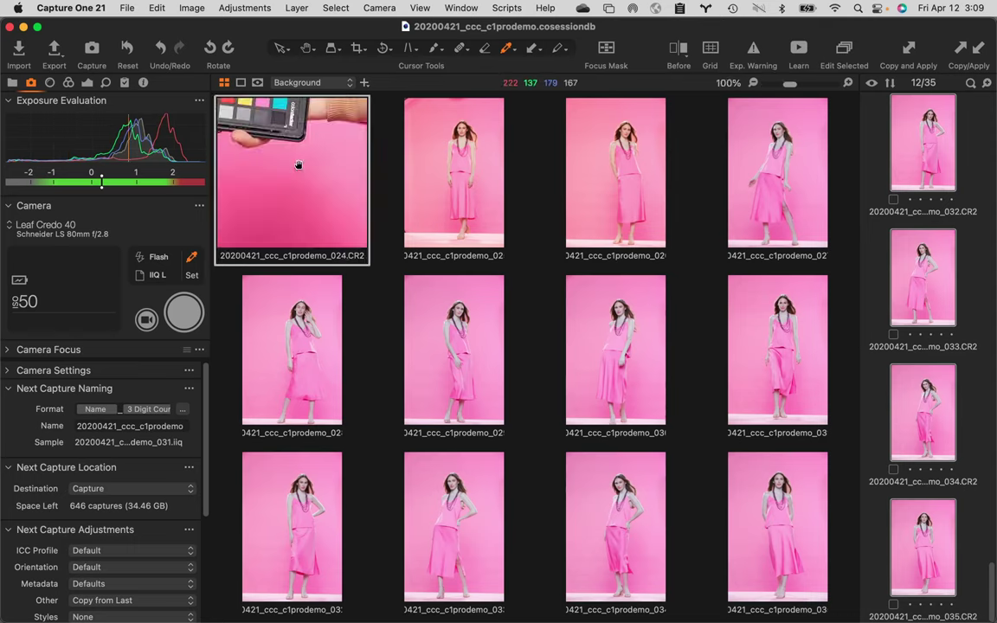
{"action": "left_click_drag", "start_coordinate": [271, 172], "coordinate": [325, 252]}
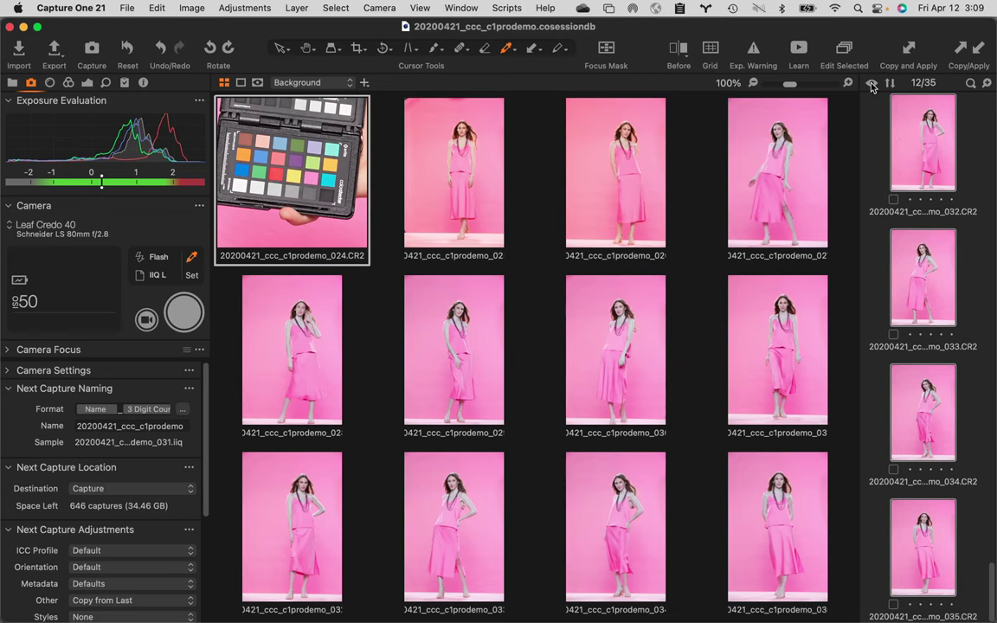
{"action": "left_click", "coordinate": [907, 53]}
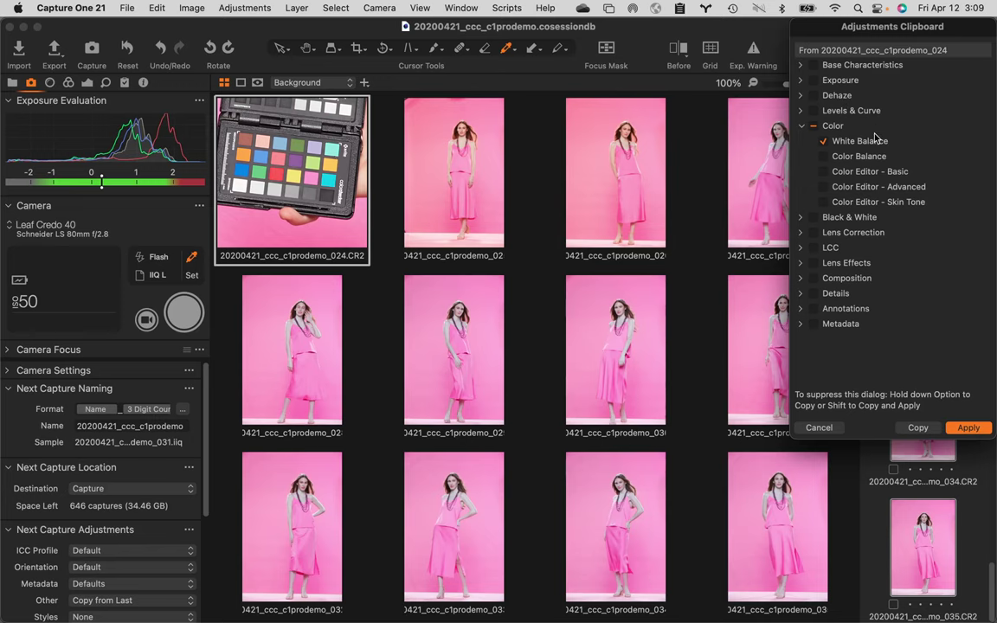
{"action": "left_click", "coordinate": [817, 428]}
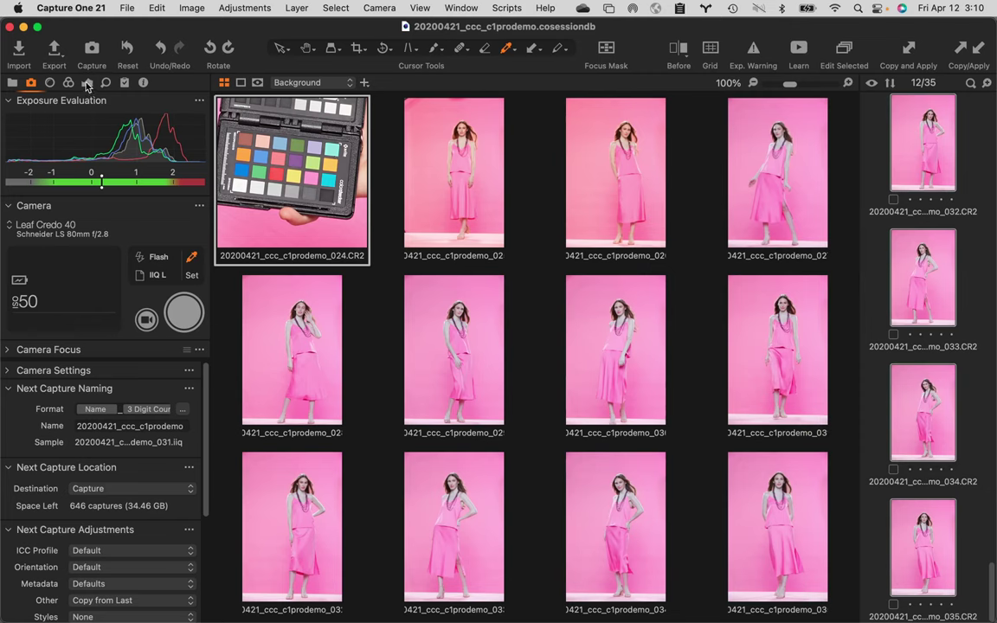
- Set the exposure of image 024 to 0.85
{"action": "left_click", "coordinate": [87, 83]}
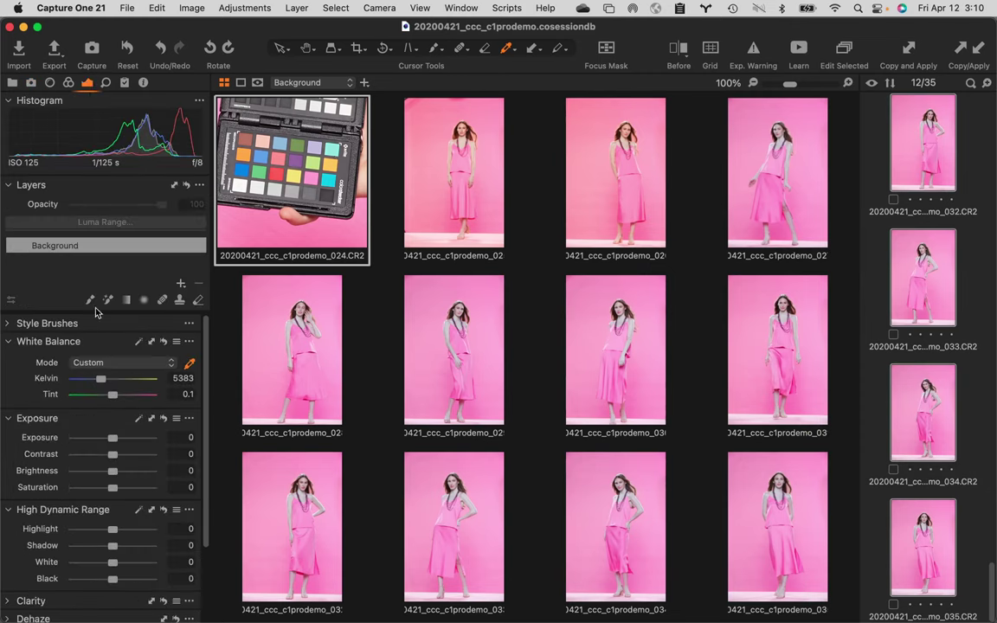
{"action": "mouse_move", "coordinate": [113, 440]}
{"action": "left_mouse_down"}
{"action": "mouse_move", "coordinate": [130, 437]}
{"action": "mouse_move", "coordinate": [122, 442]}
{"action": "left_mouse_up"}
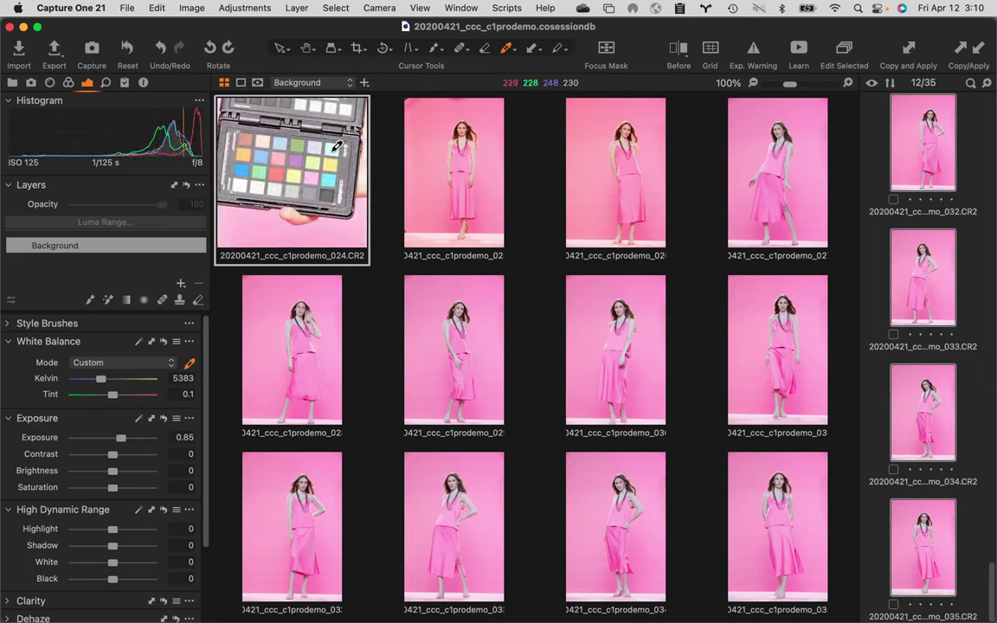
- Copy and apply only the white balance of image 024 to the other selected images, excluding Exposure
{"action": "left_click", "coordinate": [907, 49]}
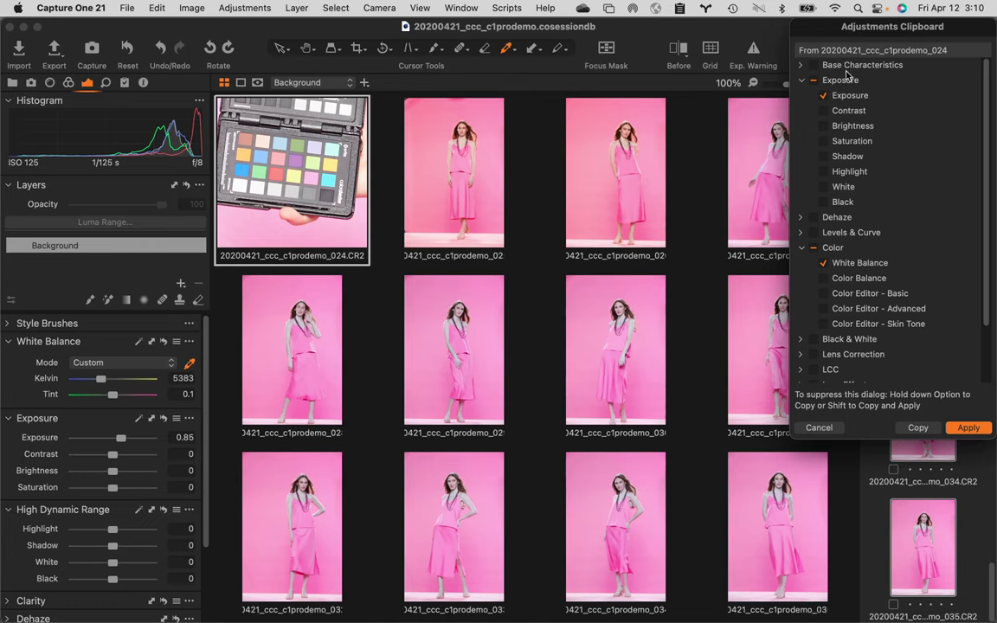
{"action": "scroll", "coordinate": [852, 362], "scroll_direction": "down", "scroll_amount": 3}
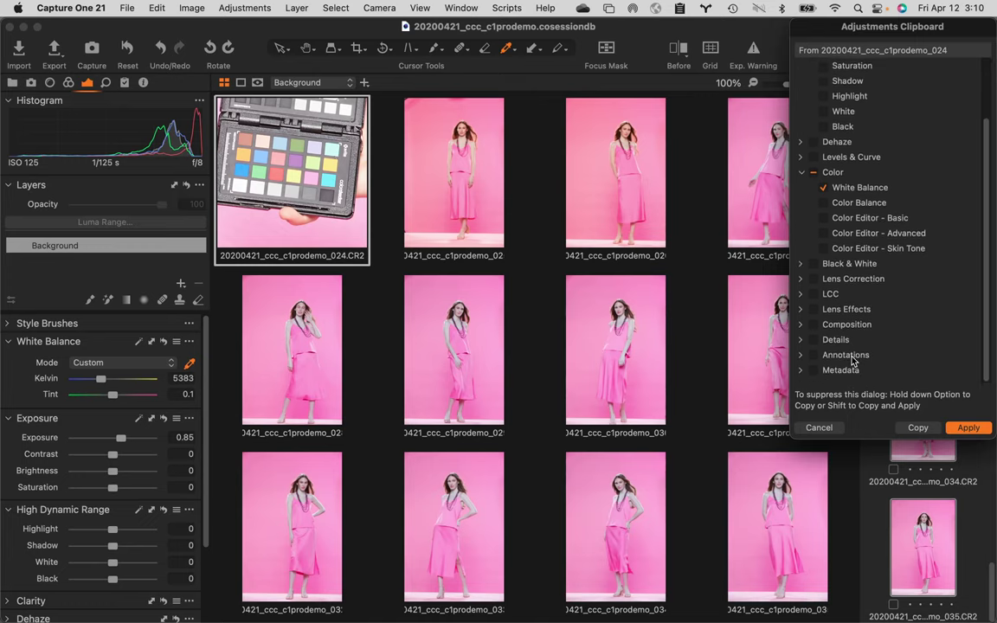
{"action": "scroll", "coordinate": [847, 348], "scroll_direction": "up", "scroll_amount": 3}
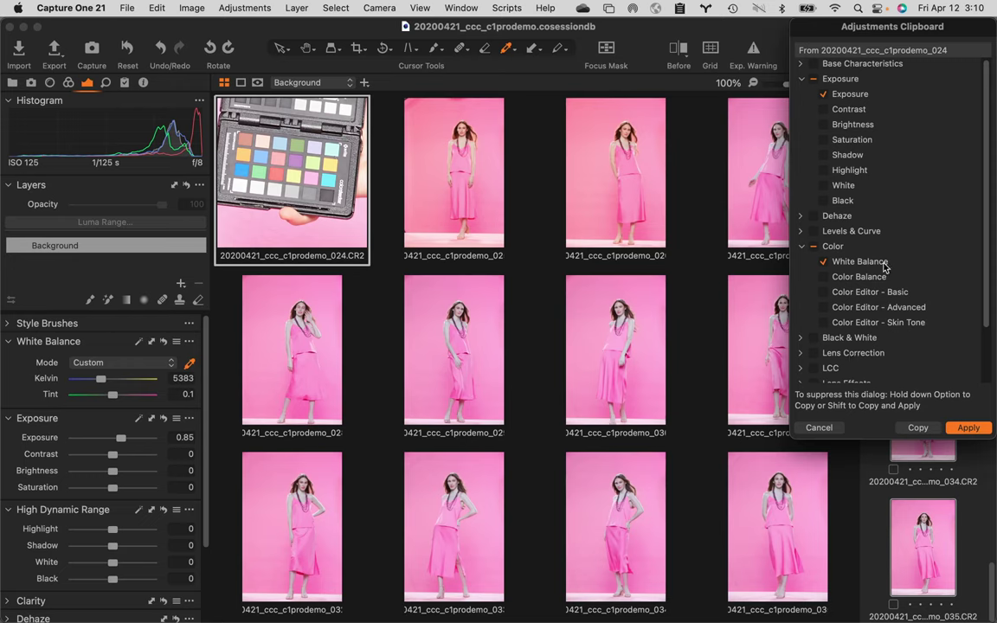
{"action": "scroll", "coordinate": [857, 173], "scroll_direction": "up", "scroll_amount": 1}
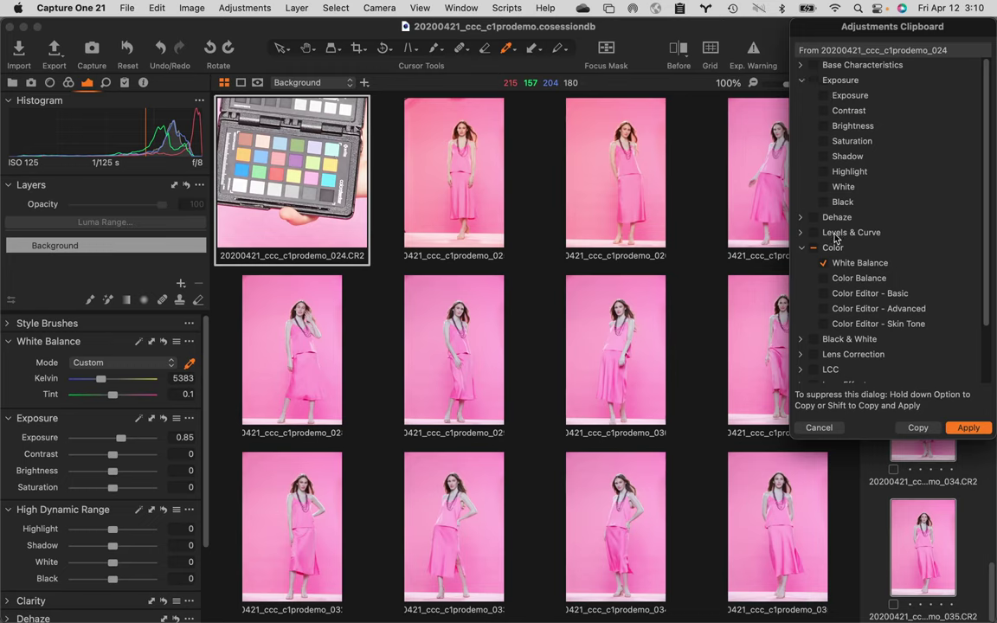
{"action": "left_click", "coordinate": [969, 427]}
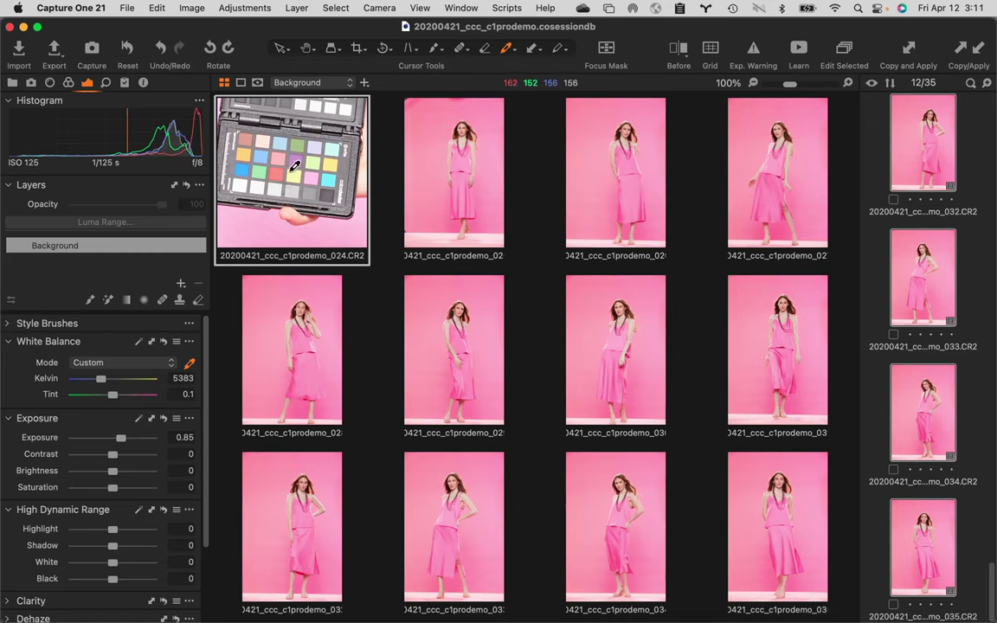
- Fit image 024 in view and reset its exposure, white balance and remaining adjustments
{"action": "key", "text": "super+0"}
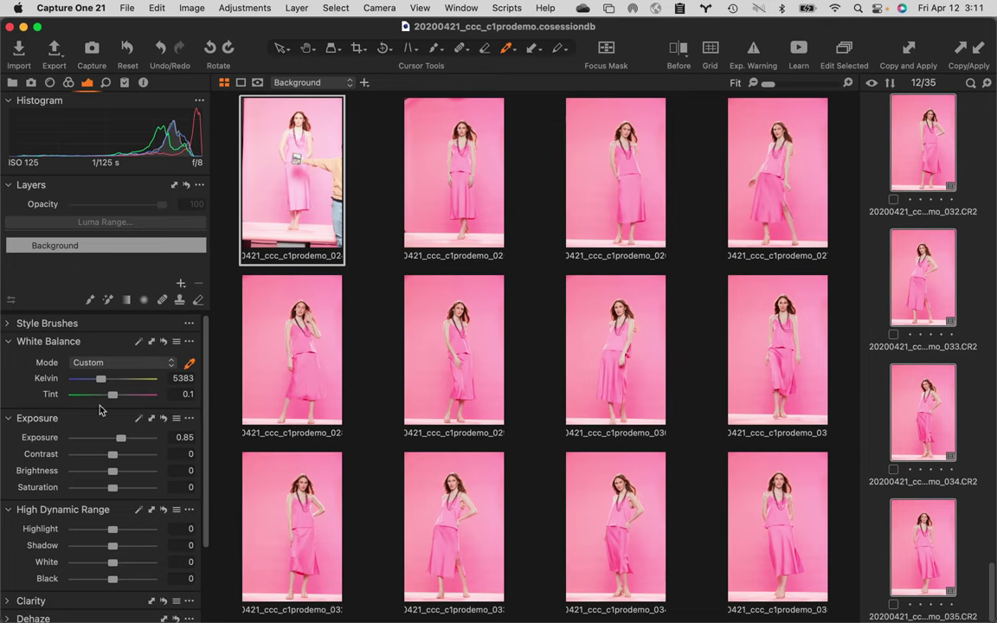
{"action": "left_click", "coordinate": [164, 419]}
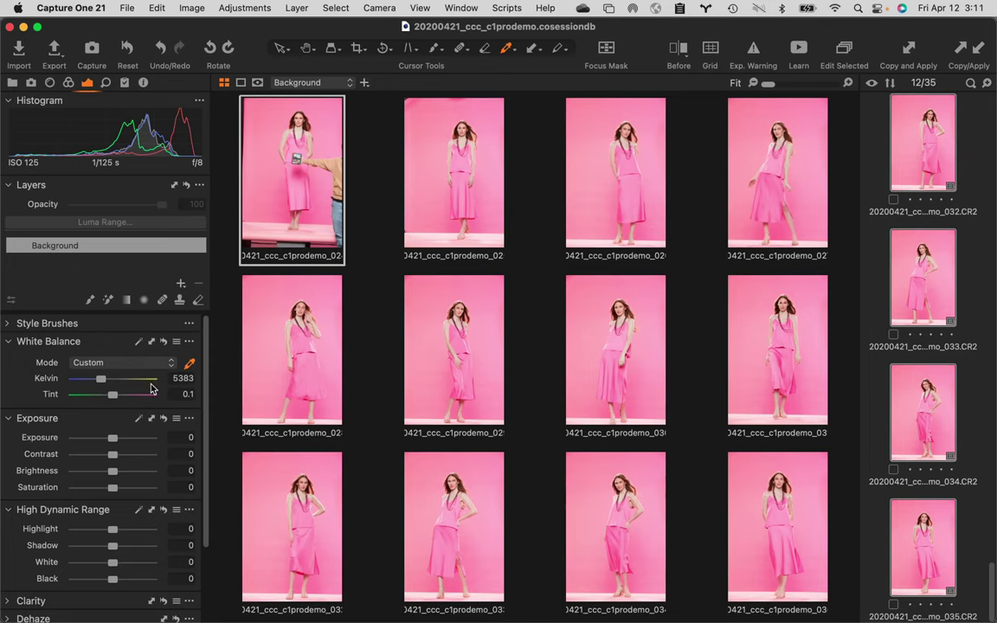
{"action": "key", "text": "super+shift+a"}
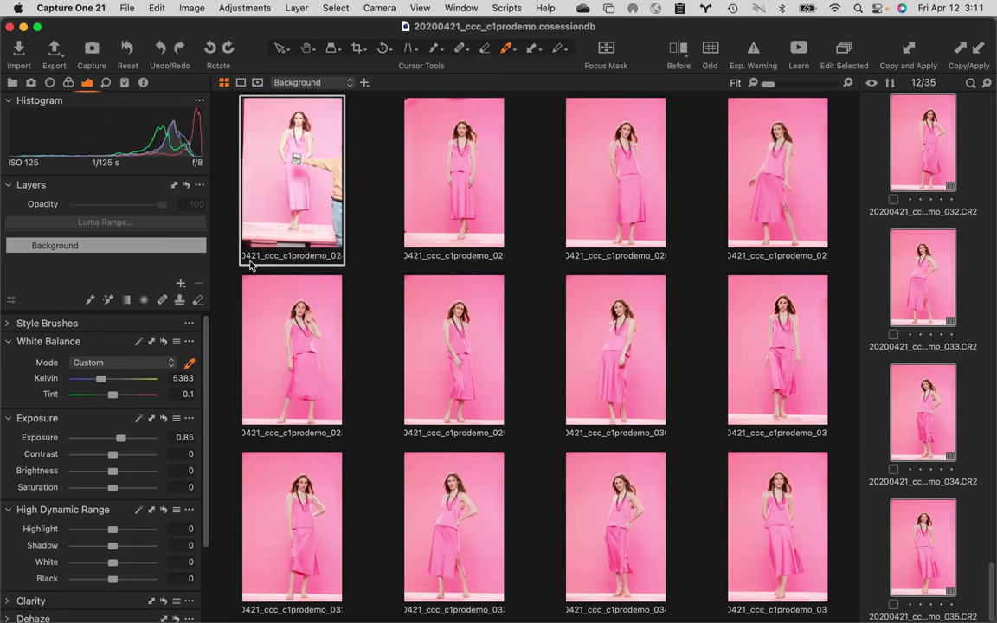
{"action": "left_click", "coordinate": [164, 343]}
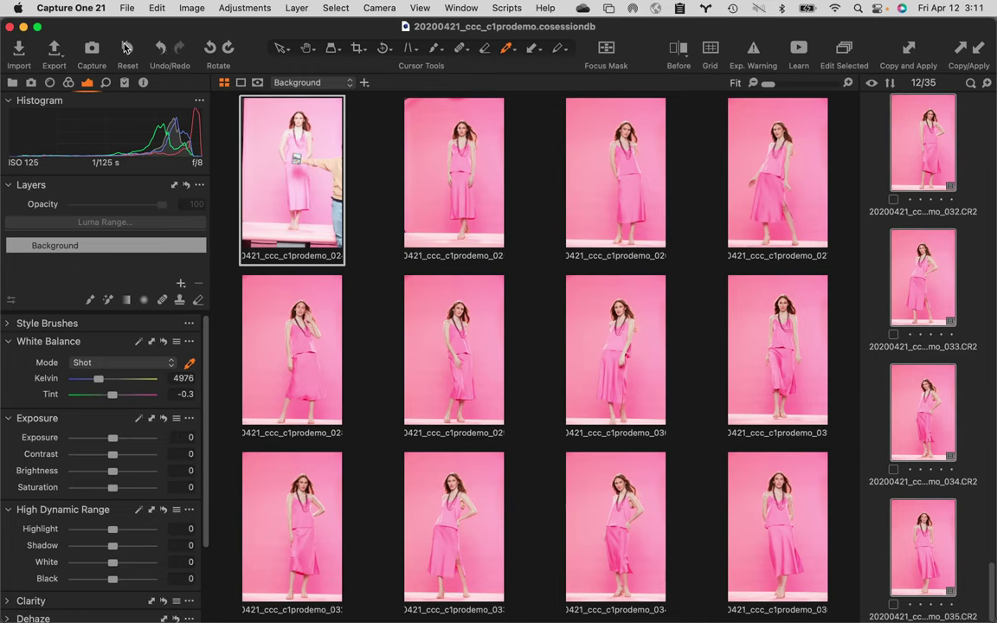
{"action": "left_click", "coordinate": [116, 44]}
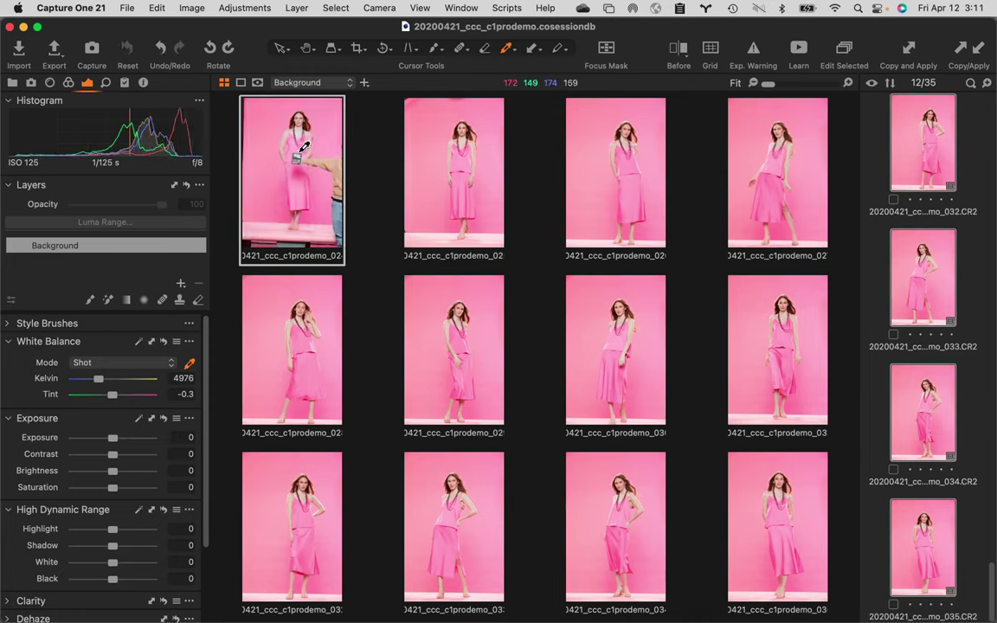
- Zoom image 024 to 100% on its color checker and pick the white balance from a neutral gray patch
{"action": "key", "text": "super+alt+0"}
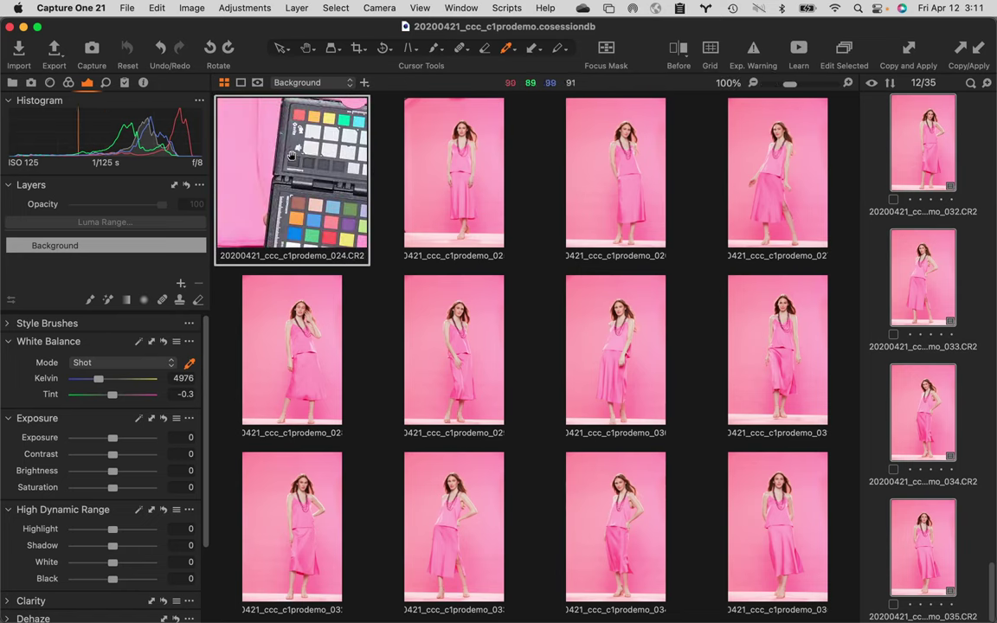
{"action": "key", "text": "super+0"}
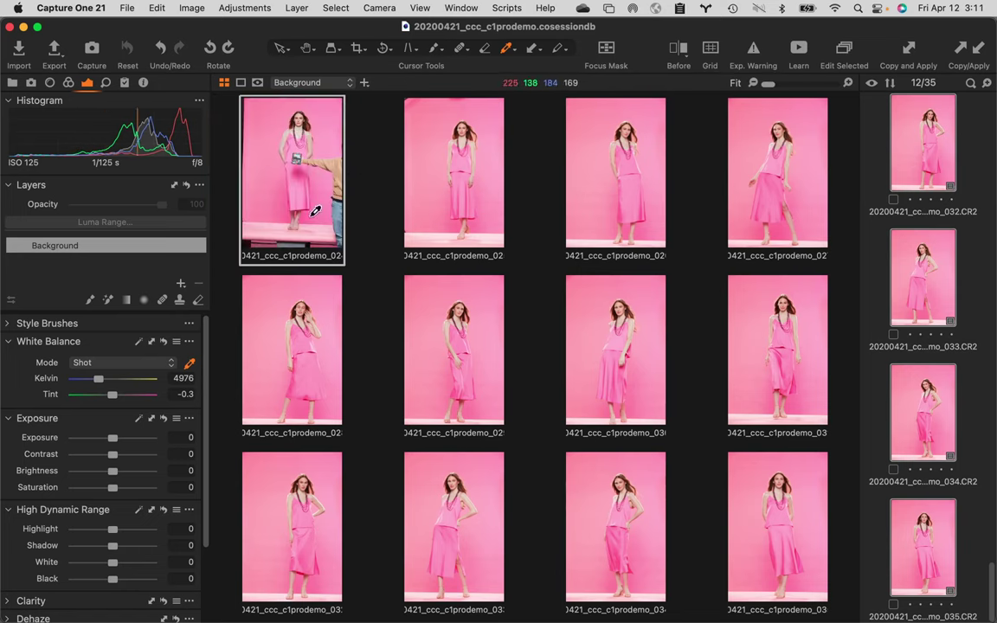
{"action": "key", "text": "super+alt+0"}
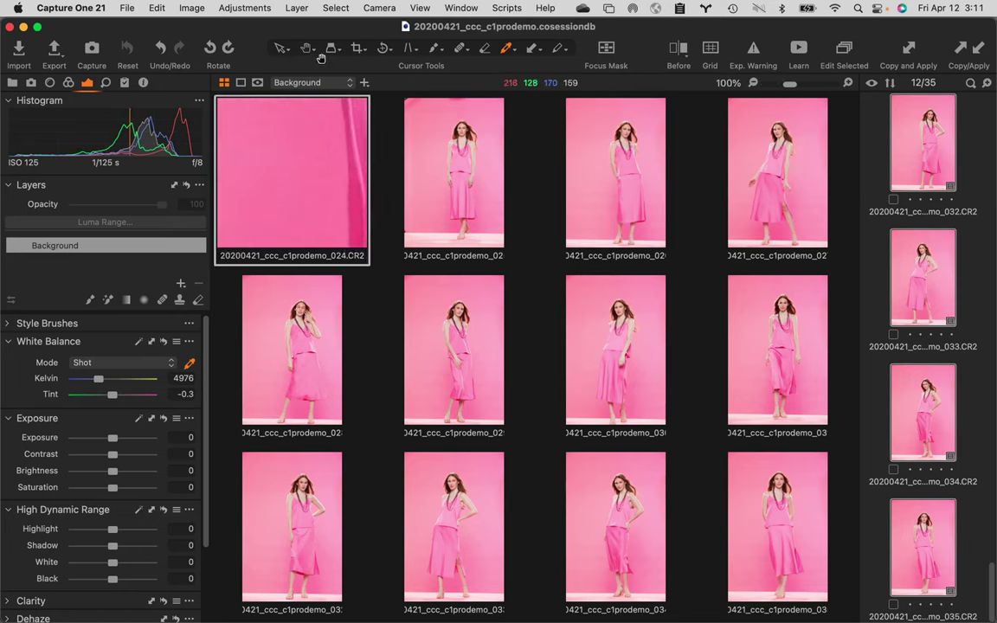
{"action": "key", "text": "super+0"}
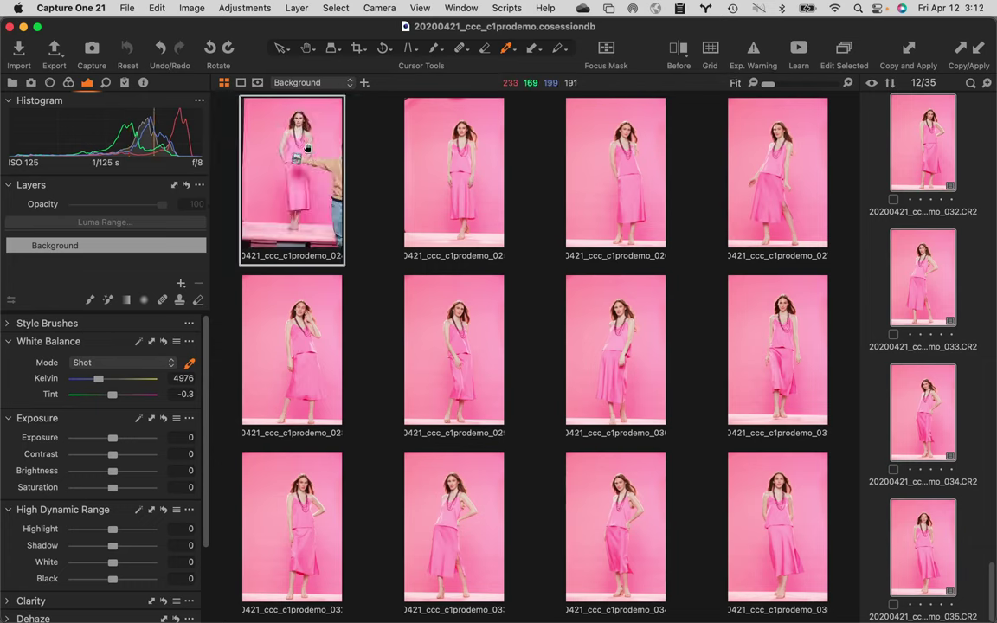
{"action": "key", "text": "super+alt+0"}
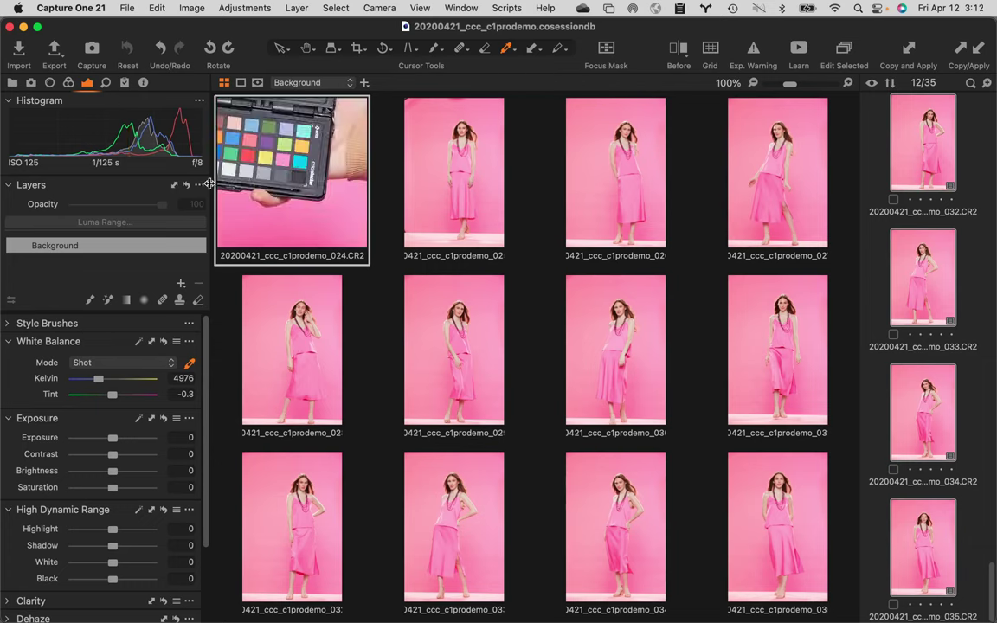
{"action": "left_click", "coordinate": [226, 155]}
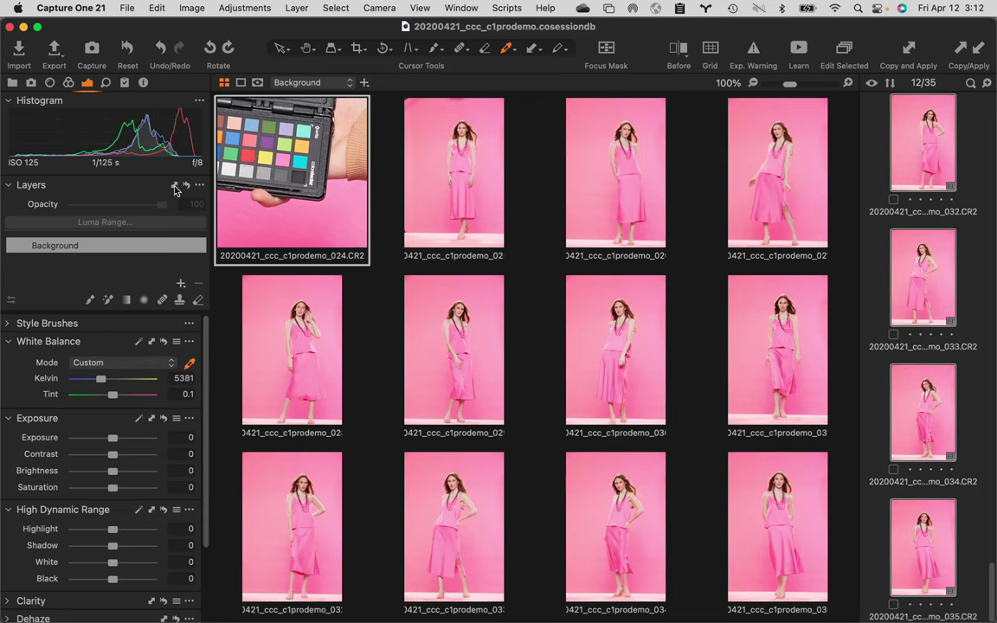
- Show the tethered capture tools, fit image 024 in view, and display only image 032
{"action": "left_click", "coordinate": [31, 83]}
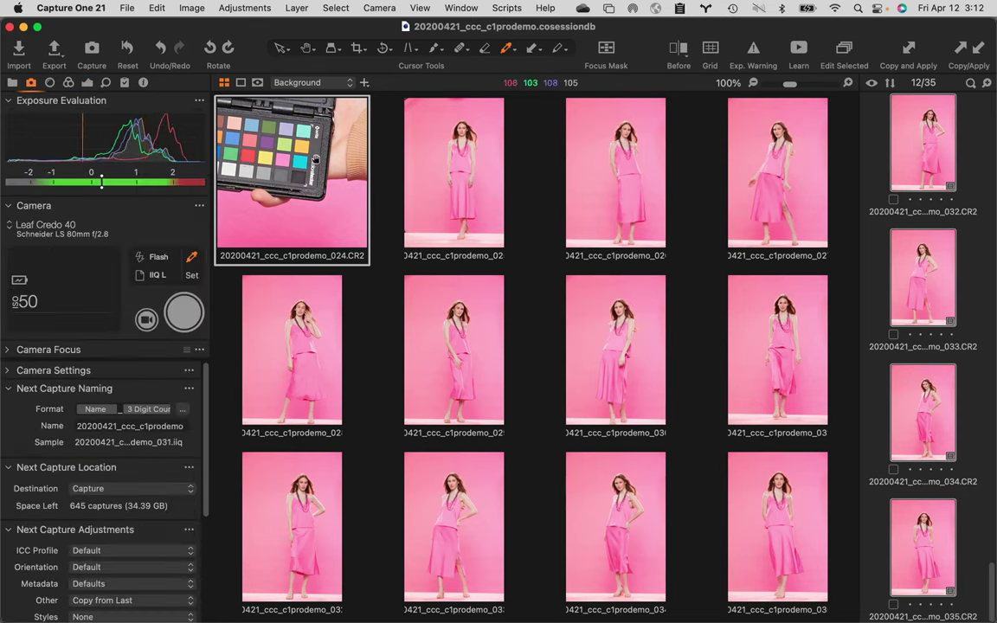
{"action": "left_click", "coordinate": [310, 135]}
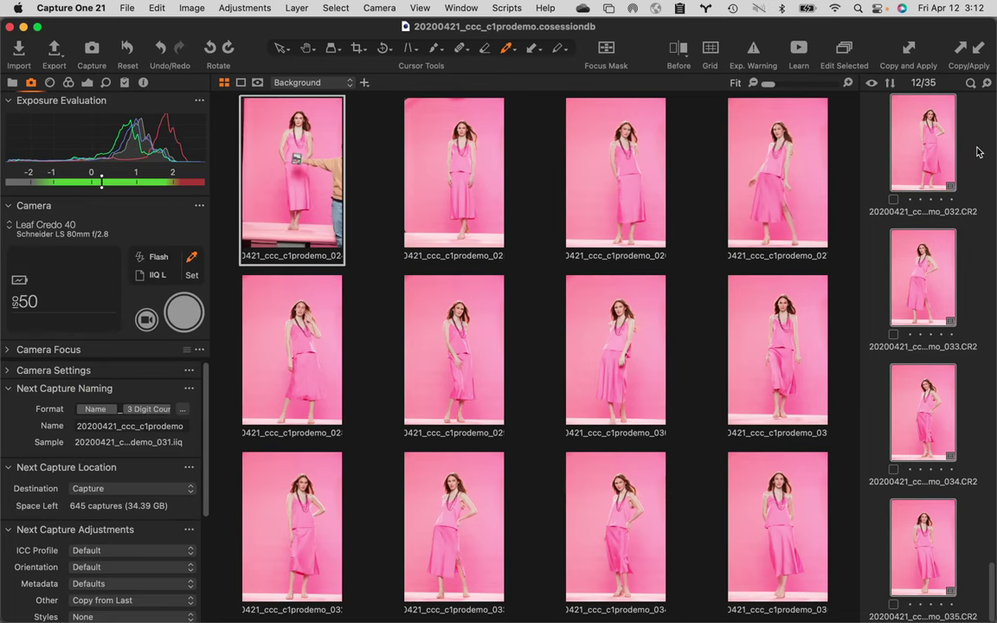
{"action": "left_click", "coordinate": [876, 137]}
{"action": "key", "text": "Down"}
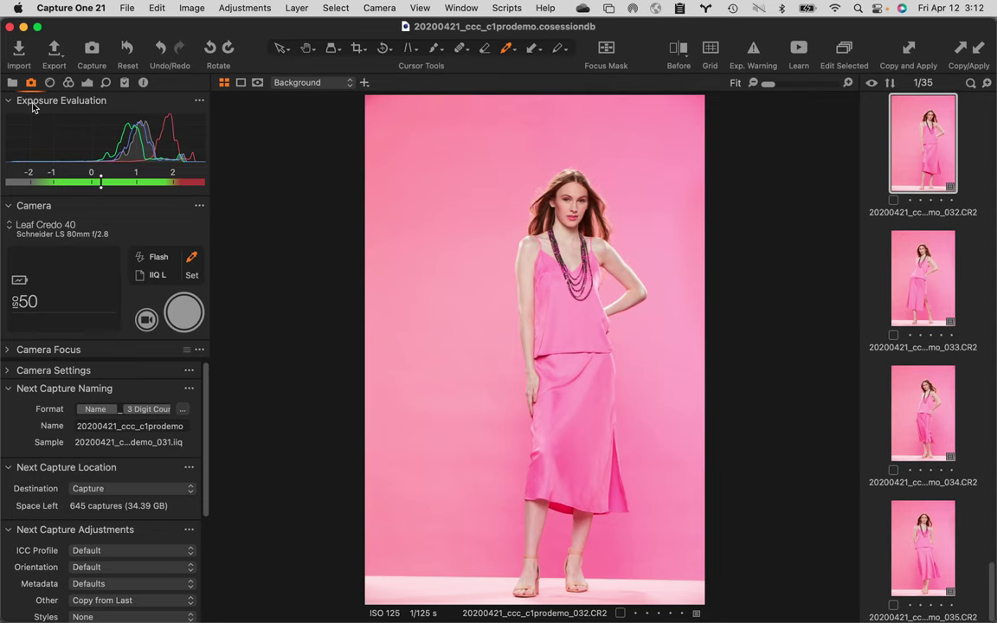
- Remove the Exposure Evaluation tool from the capture tools
{"action": "left_click", "coordinate": [9, 100]}
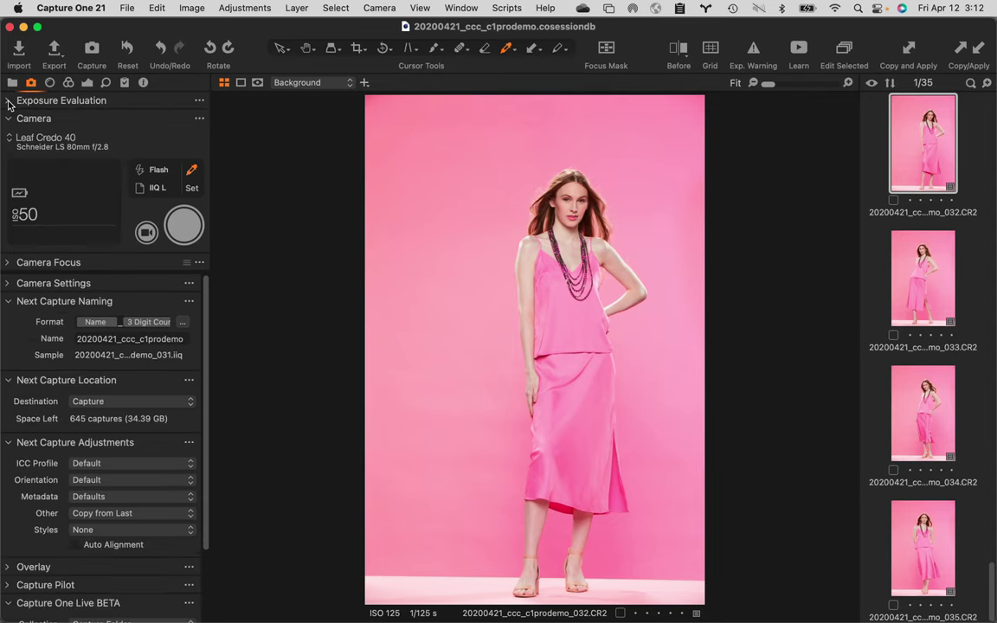
{"action": "right_click", "coordinate": [96, 103]}
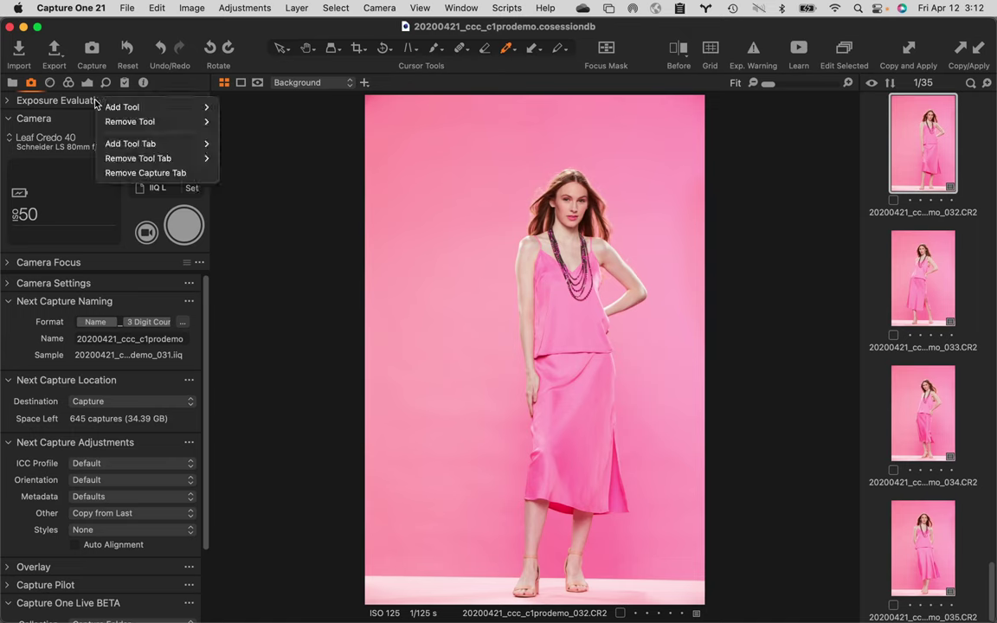
{"action": "mouse_move", "coordinate": [153, 123]}
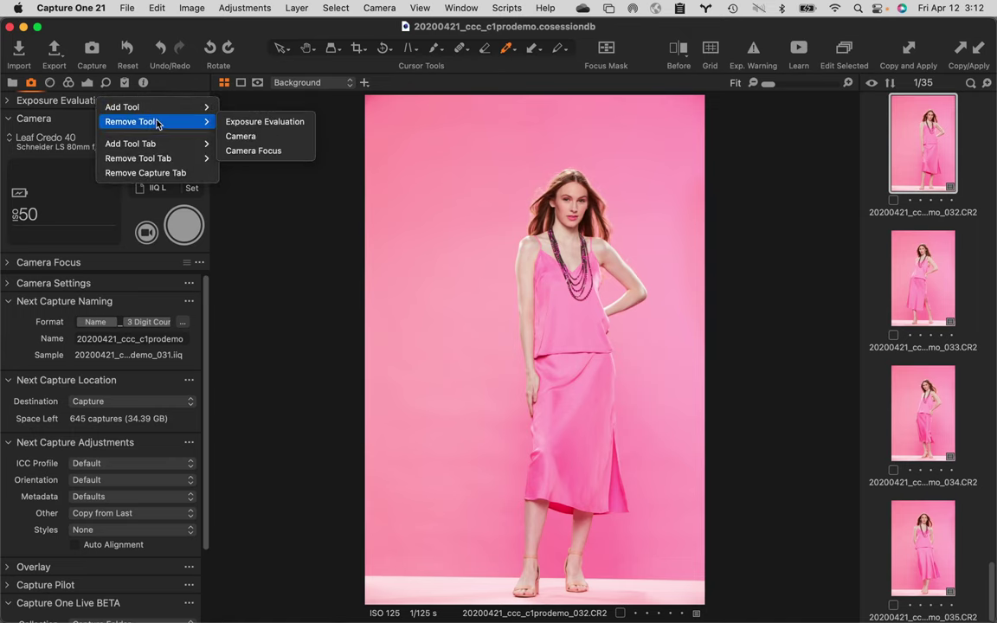
{"action": "left_click", "coordinate": [266, 122]}
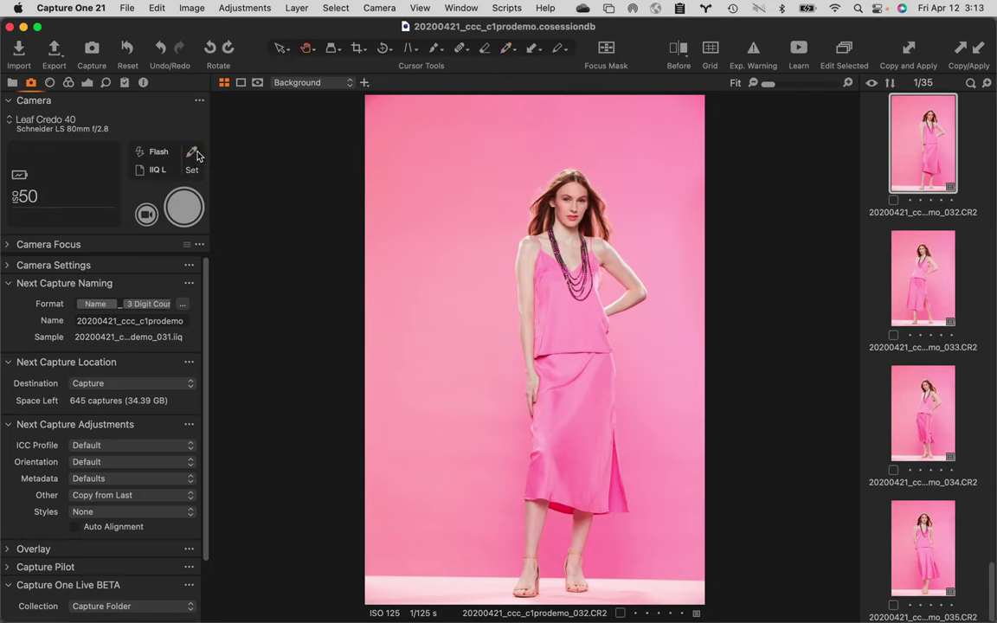
- Choose the Pick White Balance cursor tool, and view the Leaf Credo 40's Live View window before closing it
{"action": "left_click", "coordinate": [514, 52]}
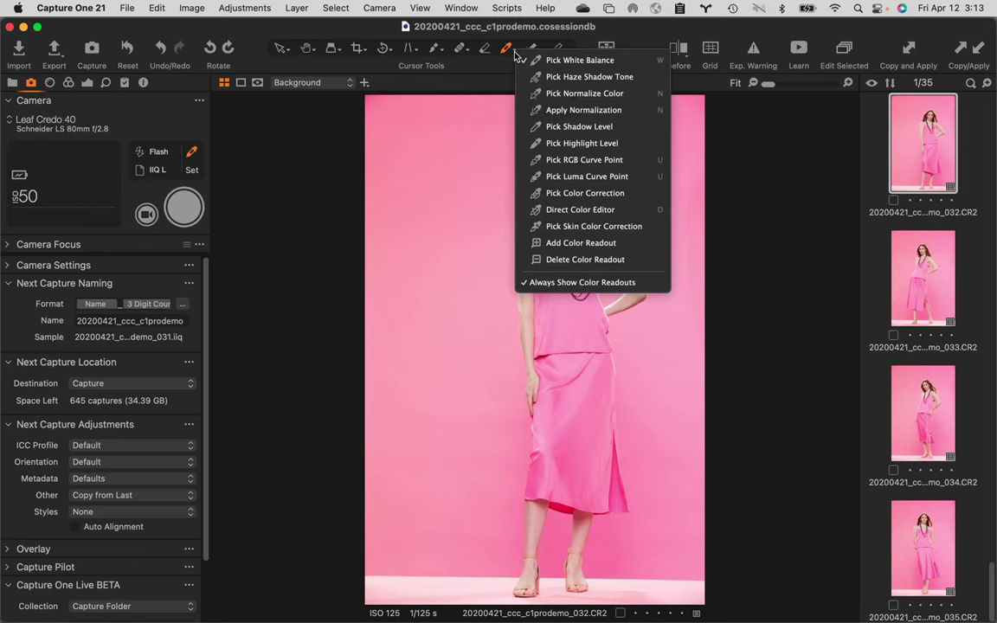
{"action": "left_click", "coordinate": [578, 62]}
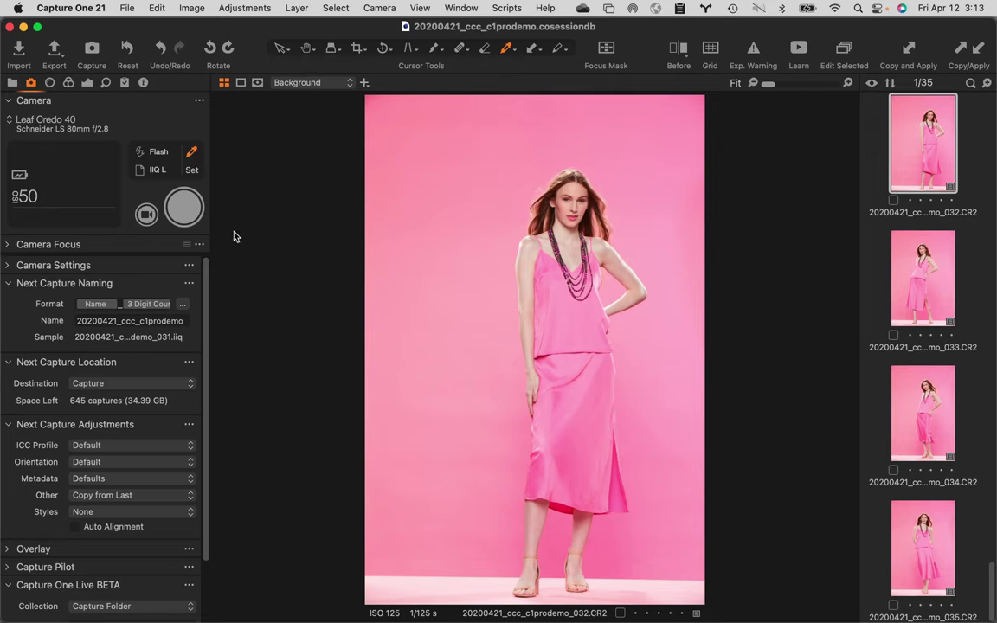
{"action": "left_click", "coordinate": [145, 215]}
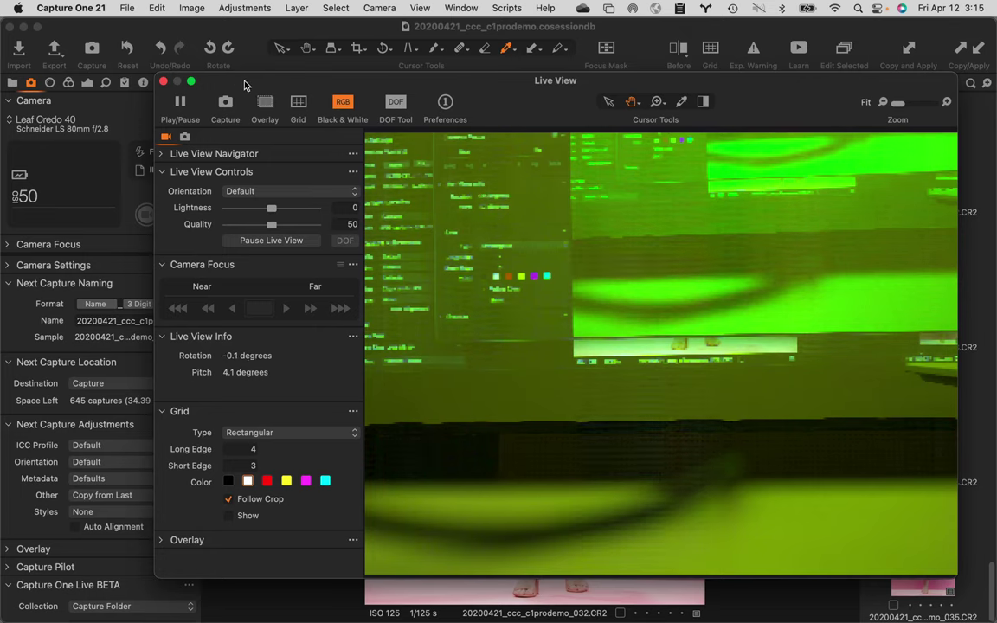
{"action": "left_click", "coordinate": [164, 82]}
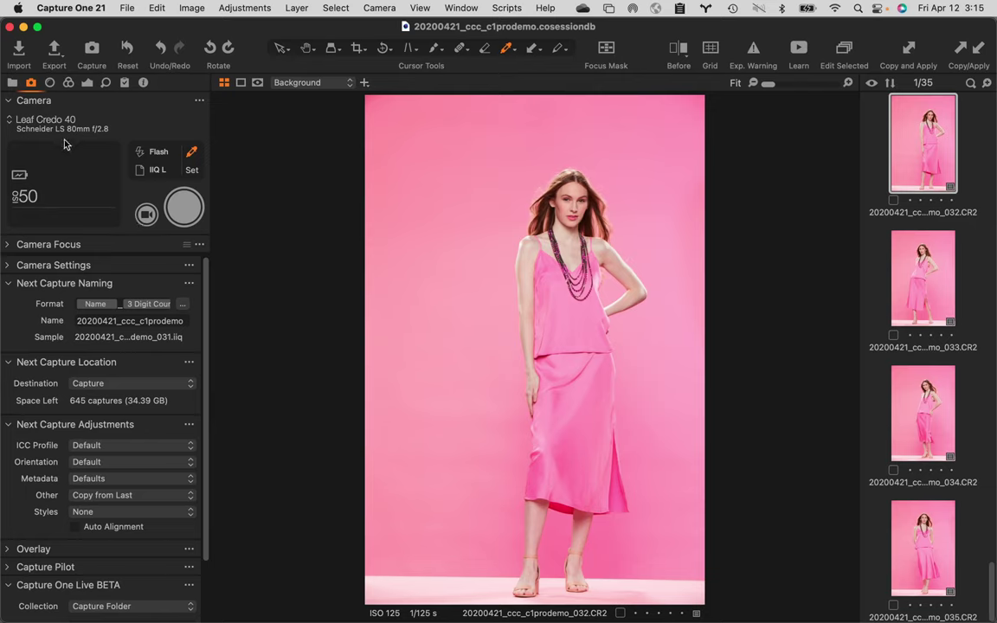
- Expand the Camera Focus tool to view its controls, and remove it from the capture tools
{"action": "left_click", "coordinate": [8, 245]}
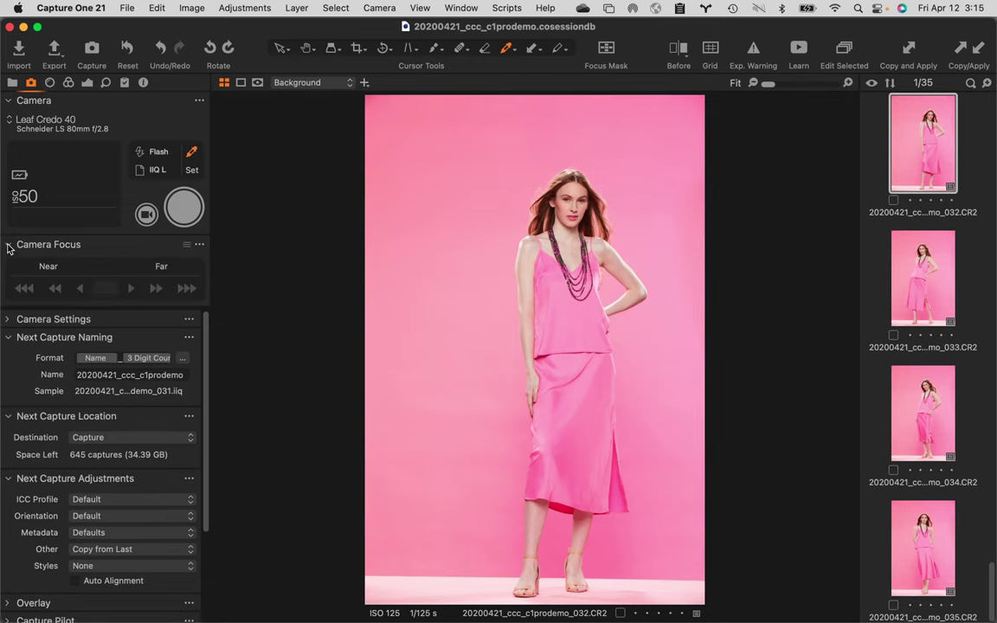
{"action": "right_click", "coordinate": [110, 250]}
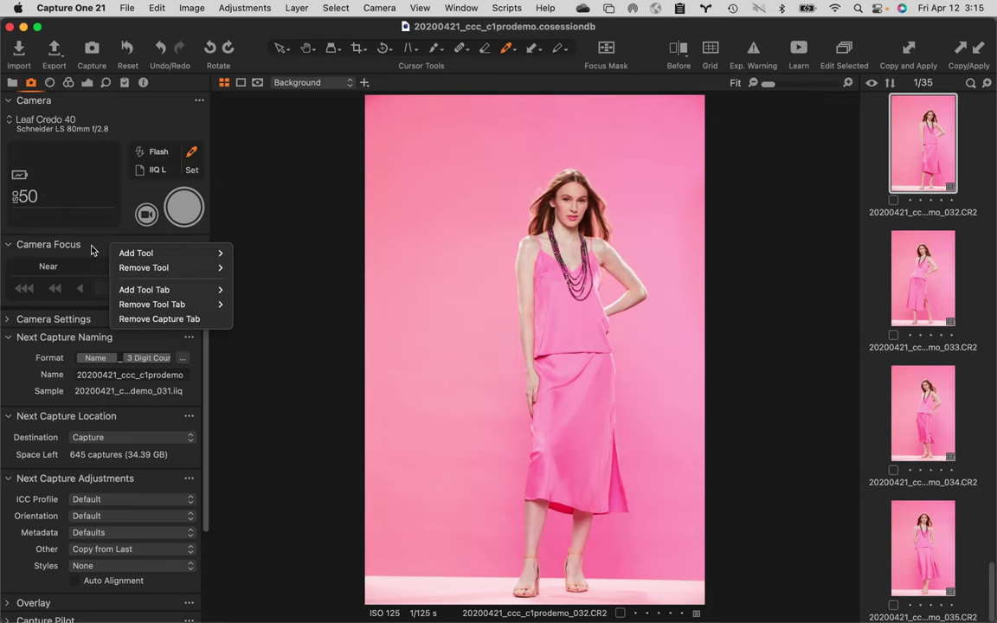
{"action": "mouse_move", "coordinate": [160, 268]}
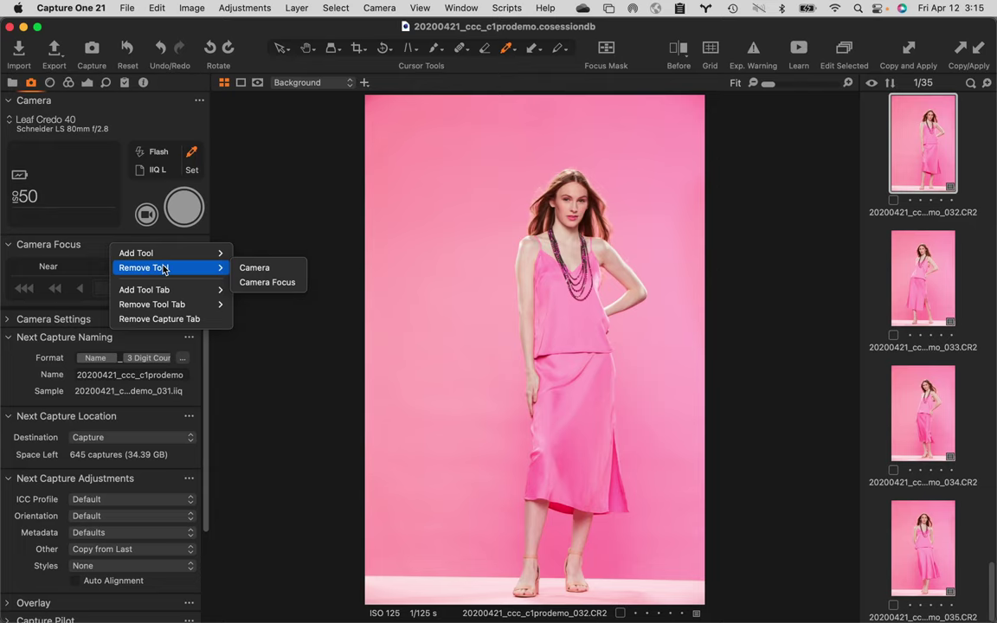
{"action": "left_click", "coordinate": [263, 287]}
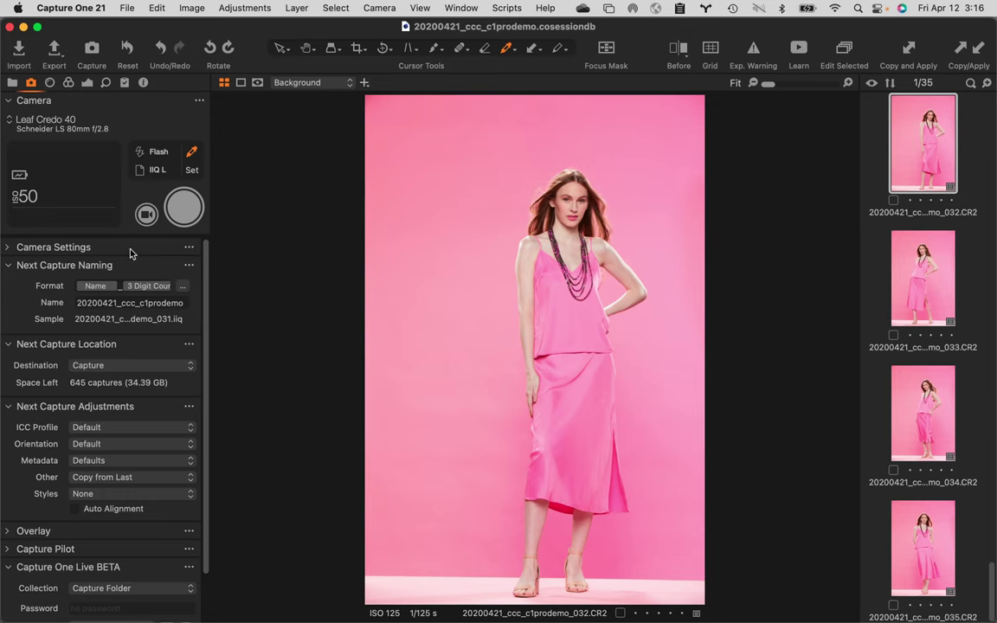
- Expand Camera Settings and review the Leaf Credo 40's options, including the available file formats
{"action": "left_click", "coordinate": [7, 248]}
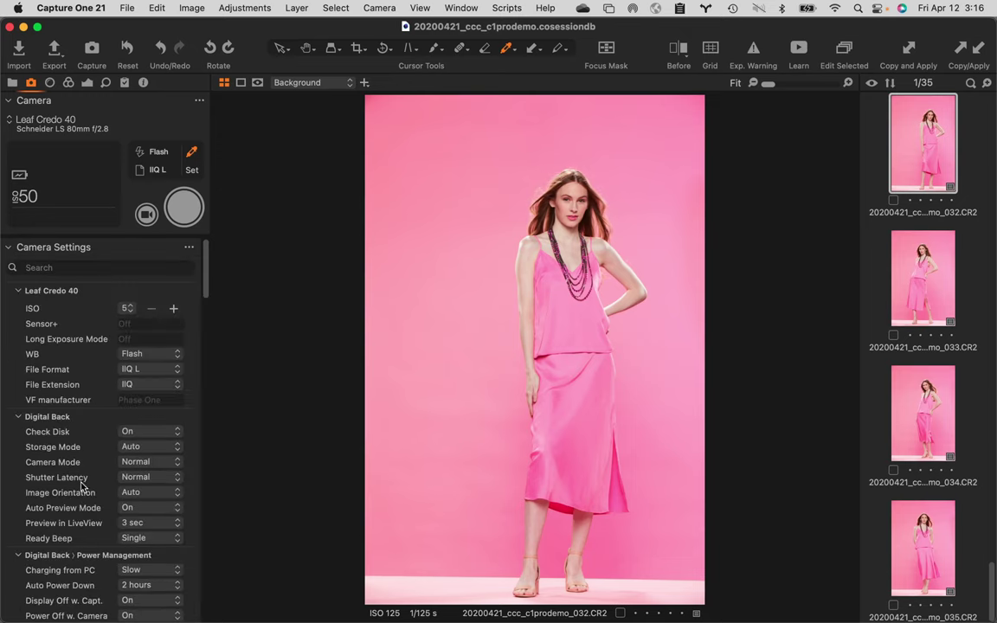
{"action": "scroll", "coordinate": [83, 485], "scroll_direction": "down", "scroll_amount": 5}
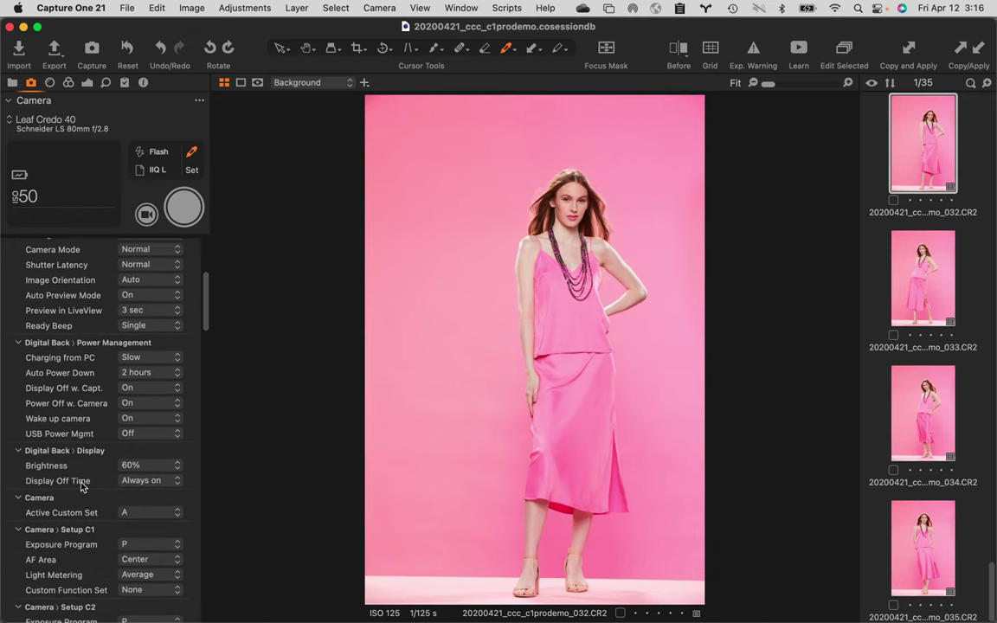
{"action": "scroll", "coordinate": [82, 487], "scroll_direction": "up", "scroll_amount": 10}
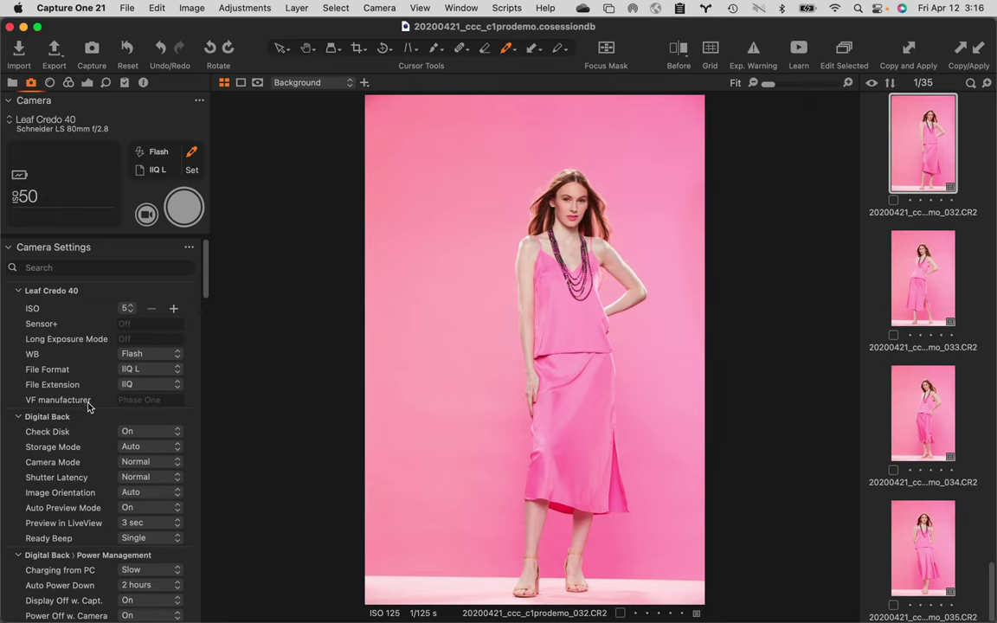
{"action": "scroll", "coordinate": [89, 405], "scroll_direction": "down", "scroll_amount": 2}
{"action": "scroll", "coordinate": [89, 405], "scroll_direction": "down", "scroll_amount": 3}
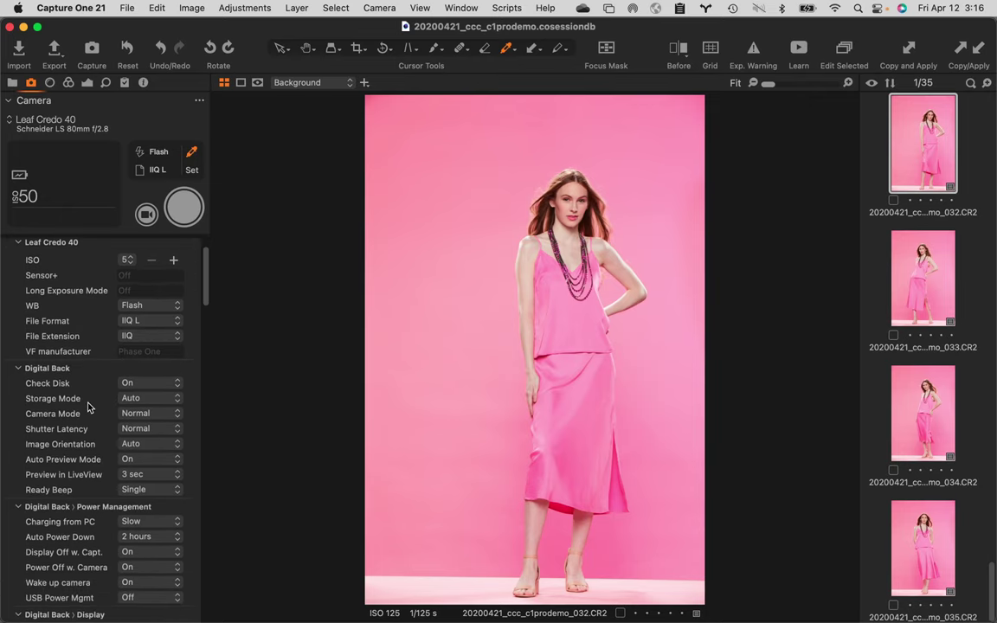
{"action": "left_click", "coordinate": [156, 322]}
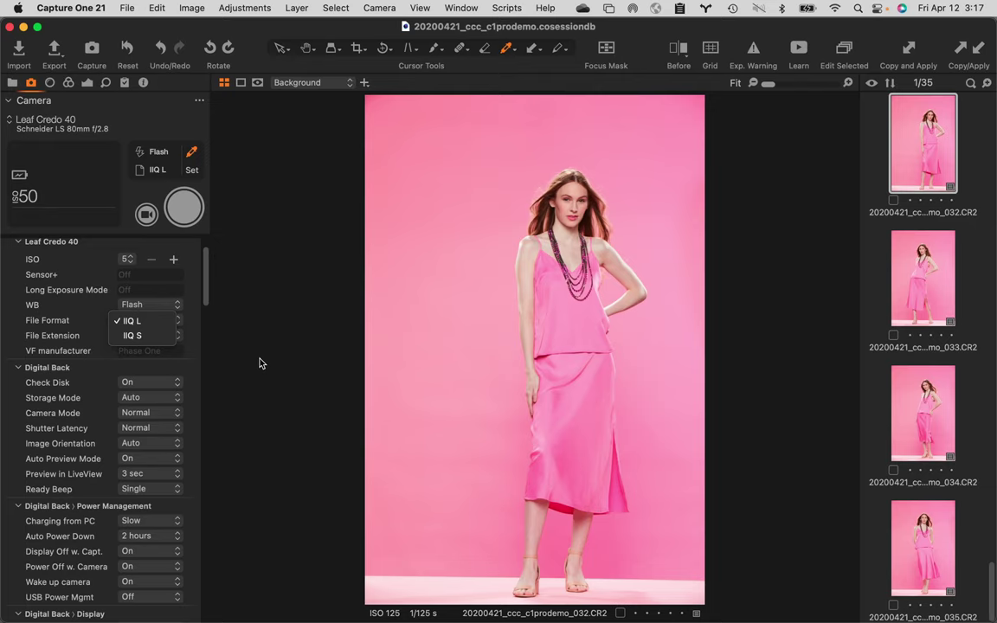
{"action": "key", "text": "Escape"}
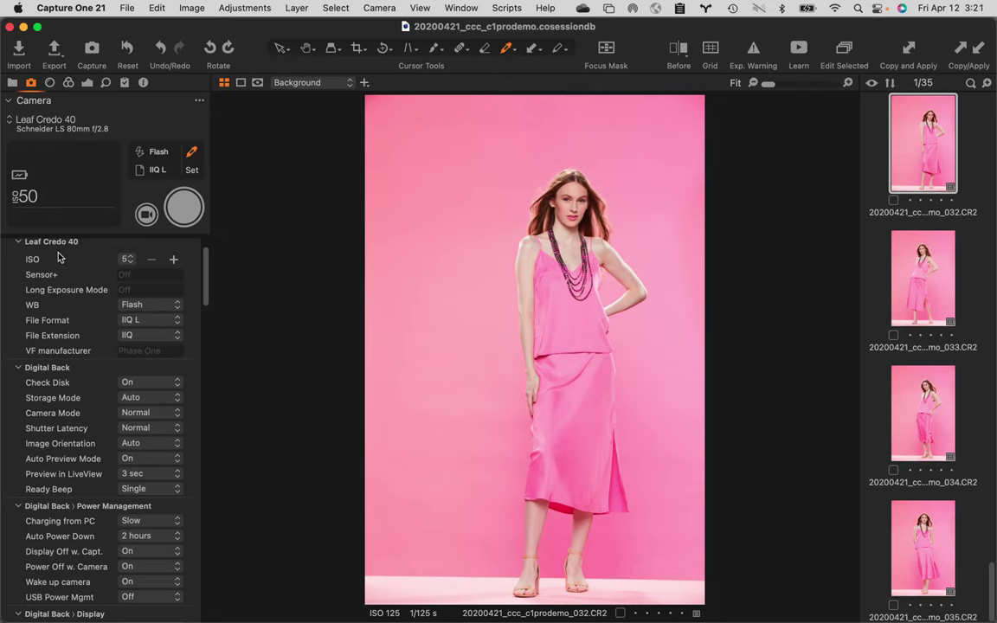
- Collapse the Leaf Credo 40 and Digital Back groups in Camera Settings
{"action": "left_click", "coordinate": [18, 243]}
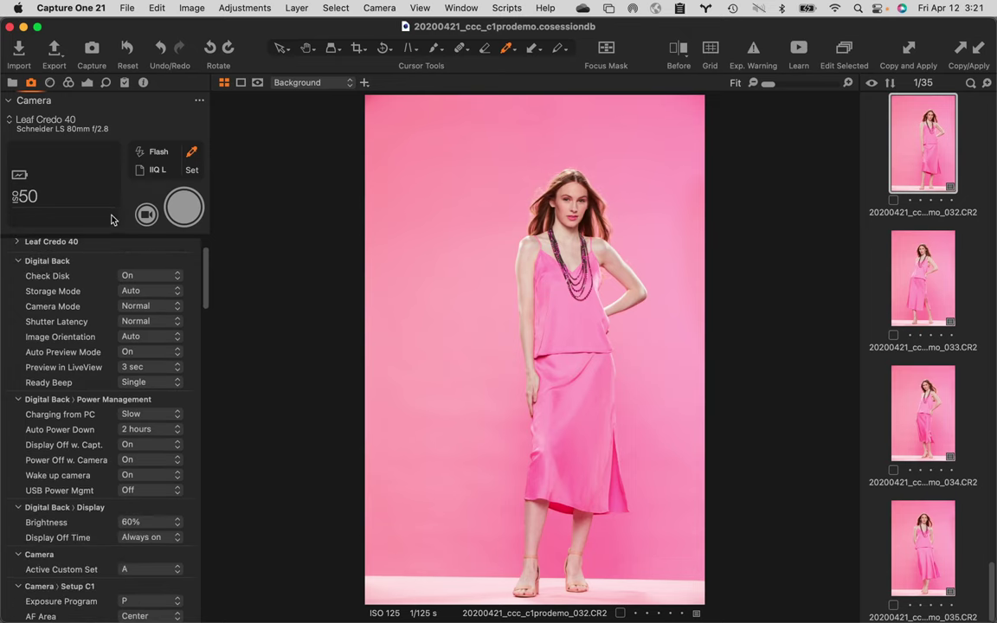
{"action": "left_click", "coordinate": [17, 263]}
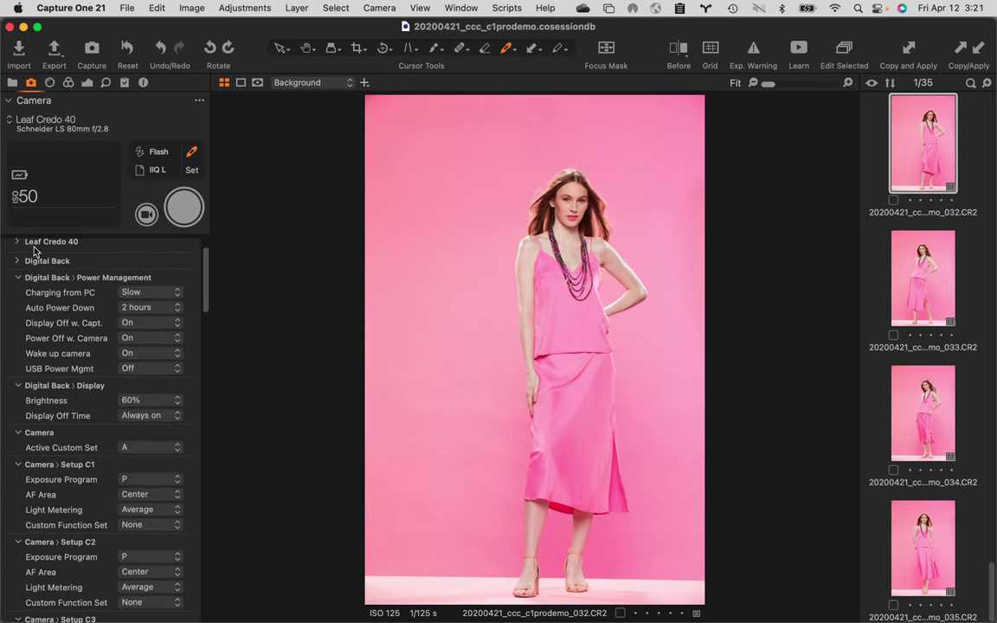
{"action": "scroll", "coordinate": [130, 259], "scroll_direction": "up", "scroll_amount": 2}
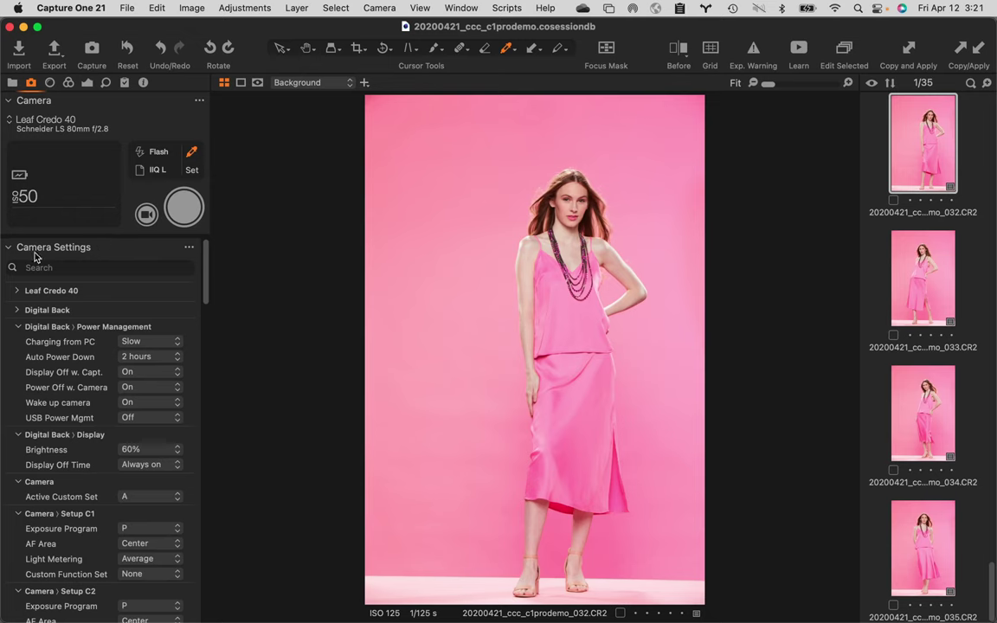
- Collapse Camera Settings, and open the next capture naming format to review its presets and the custom preset saving option
{"action": "left_click", "coordinate": [8, 247]}
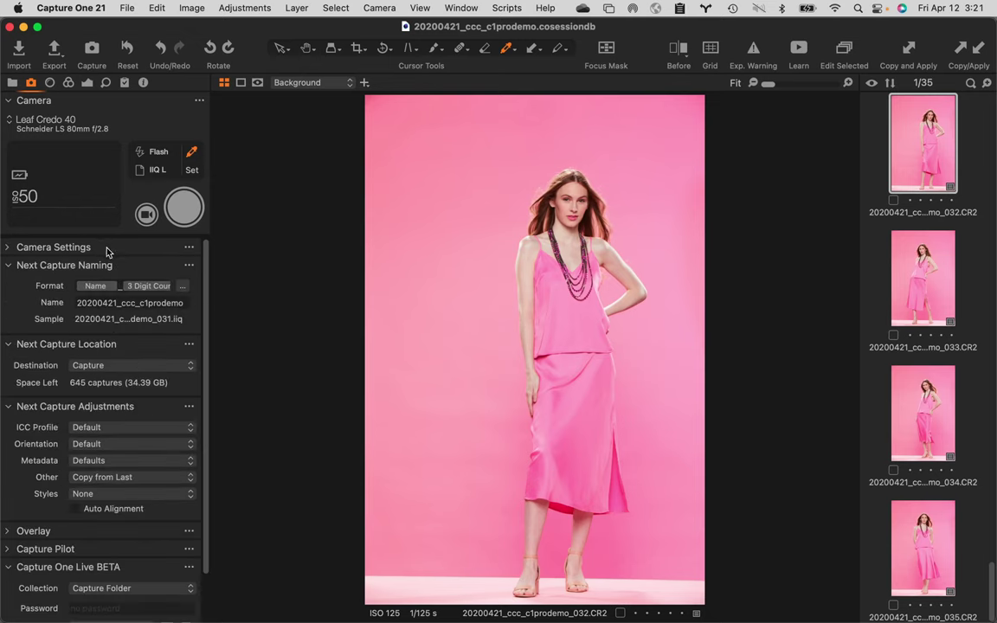
{"action": "left_click", "coordinate": [183, 286]}
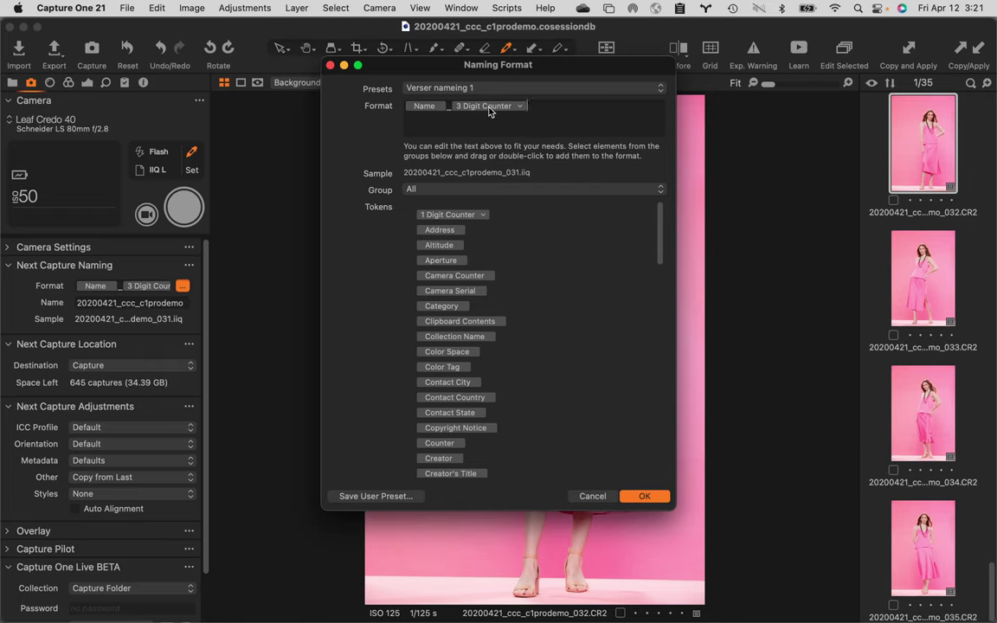
{"action": "left_click", "coordinate": [596, 89]}
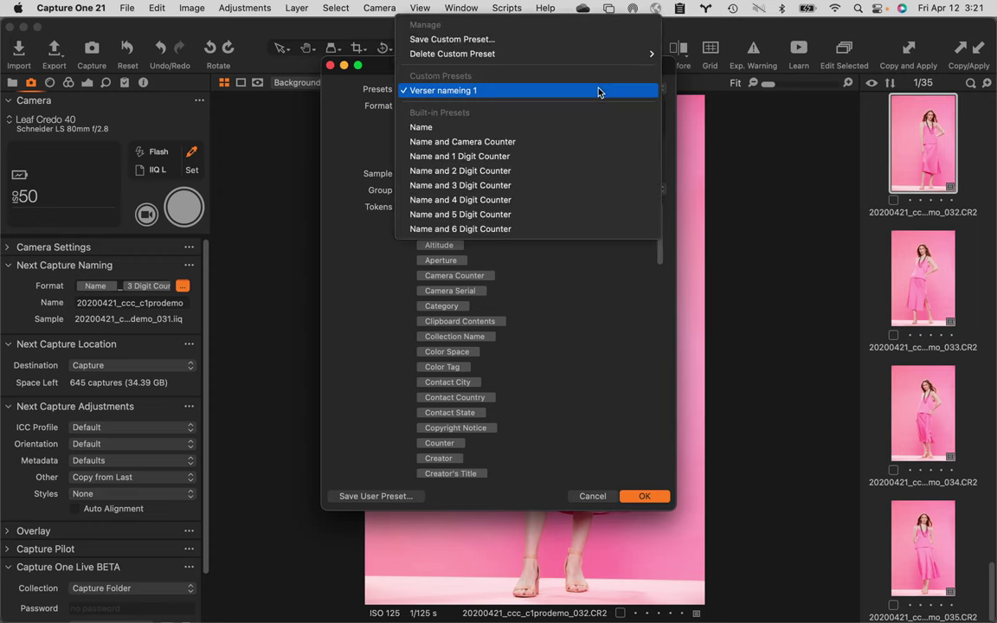
{"action": "left_click", "coordinate": [522, 47]}
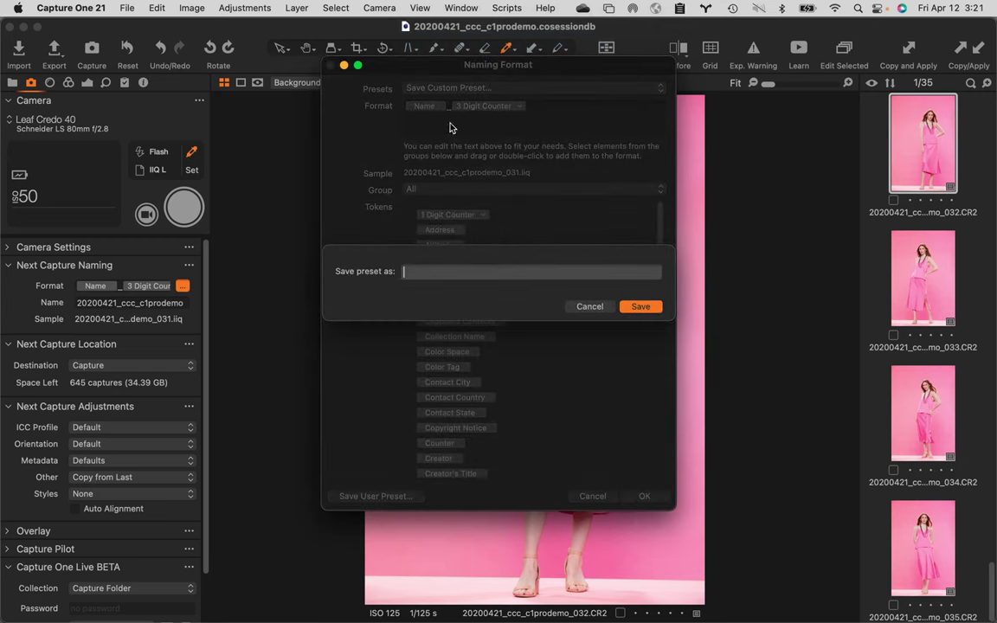
{"action": "left_click", "coordinate": [588, 307]}
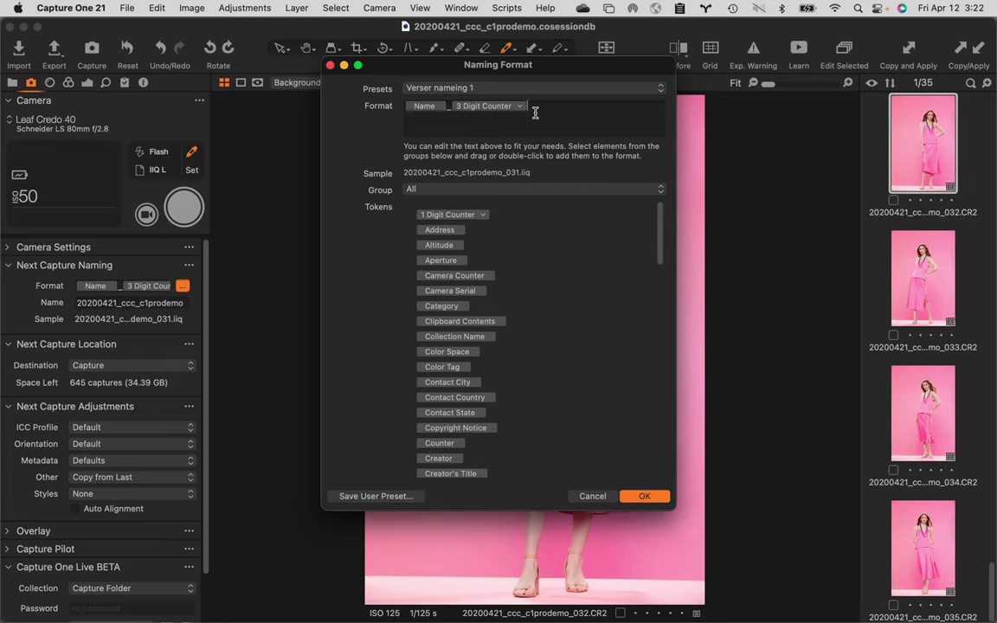
- Replace the 3 Digit Counter in the naming format with the Destination Folder Name token followed by an underscore
{"action": "key", "text": "BackSpace"}
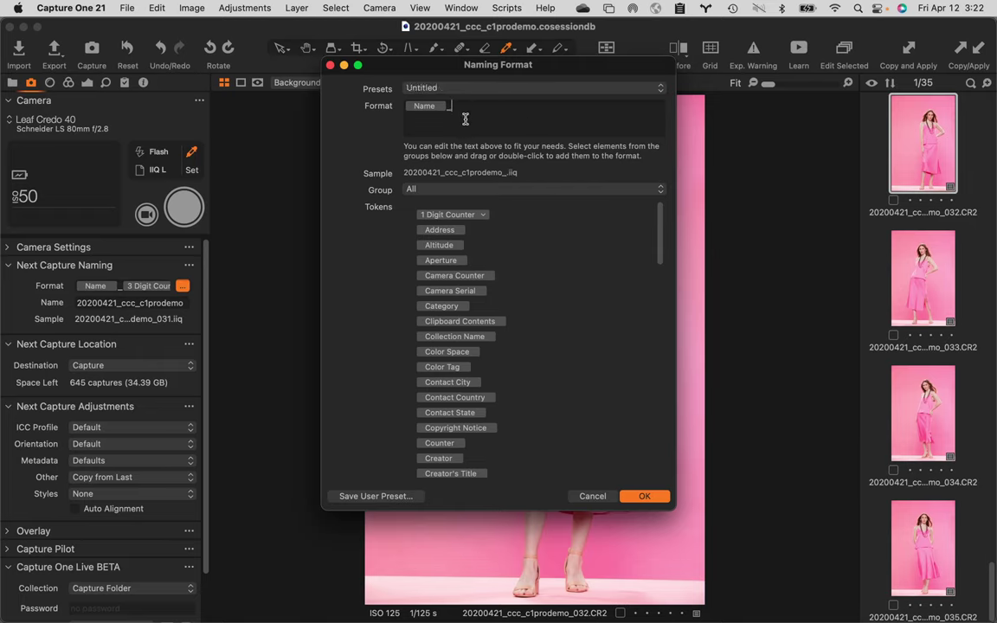
{"action": "scroll", "coordinate": [472, 463], "scroll_direction": "down", "scroll_amount": 4}
{"action": "scroll", "coordinate": [467, 465], "scroll_direction": "down", "scroll_amount": 5}
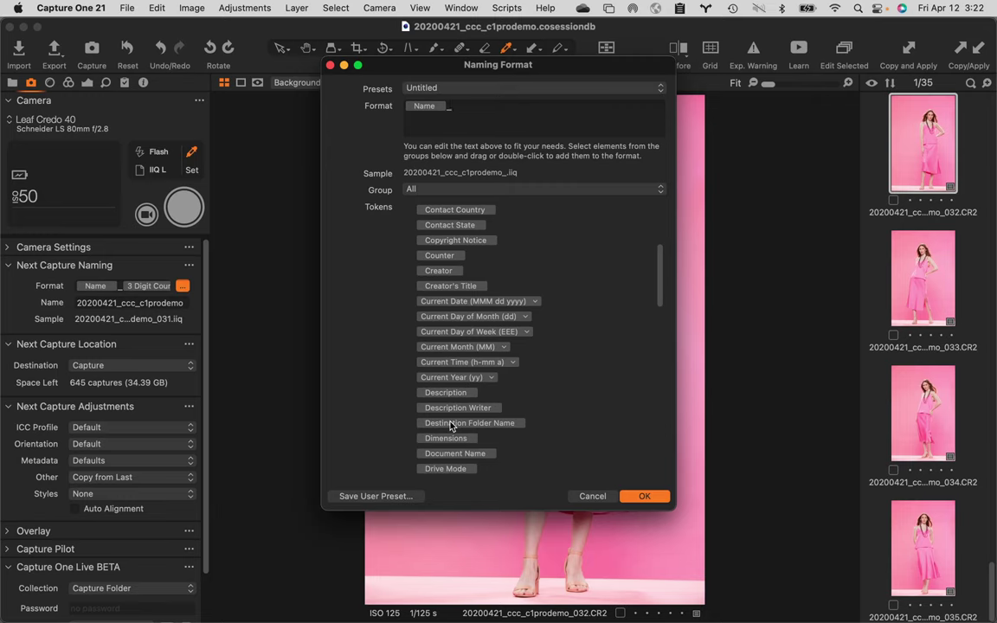
{"action": "left_click_drag", "start_coordinate": [450, 426], "coordinate": [494, 107]}
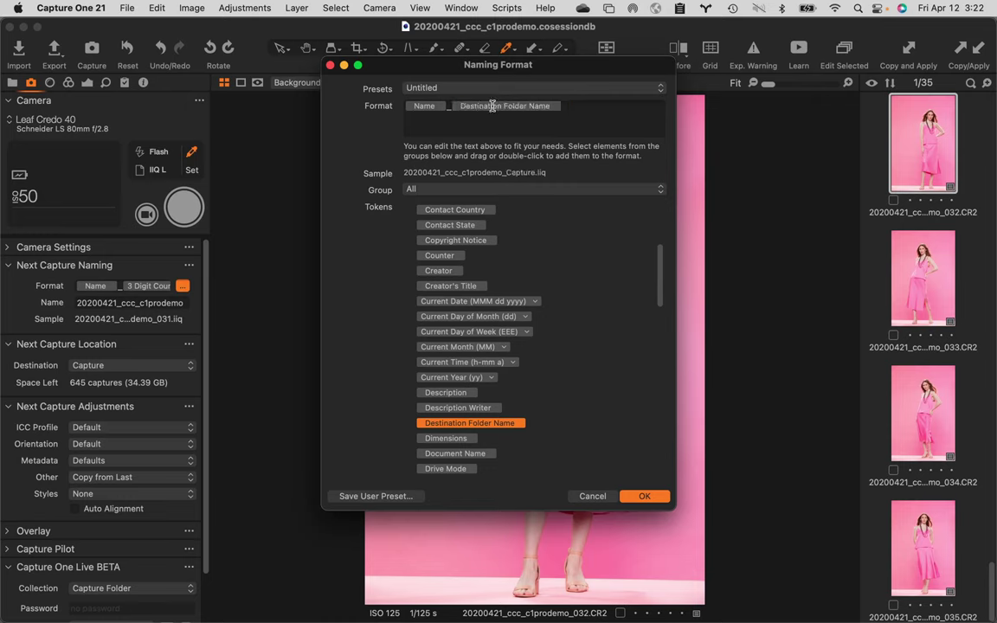
{"action": "left_click", "coordinate": [571, 108]}
{"action": "type", "text": "_"}
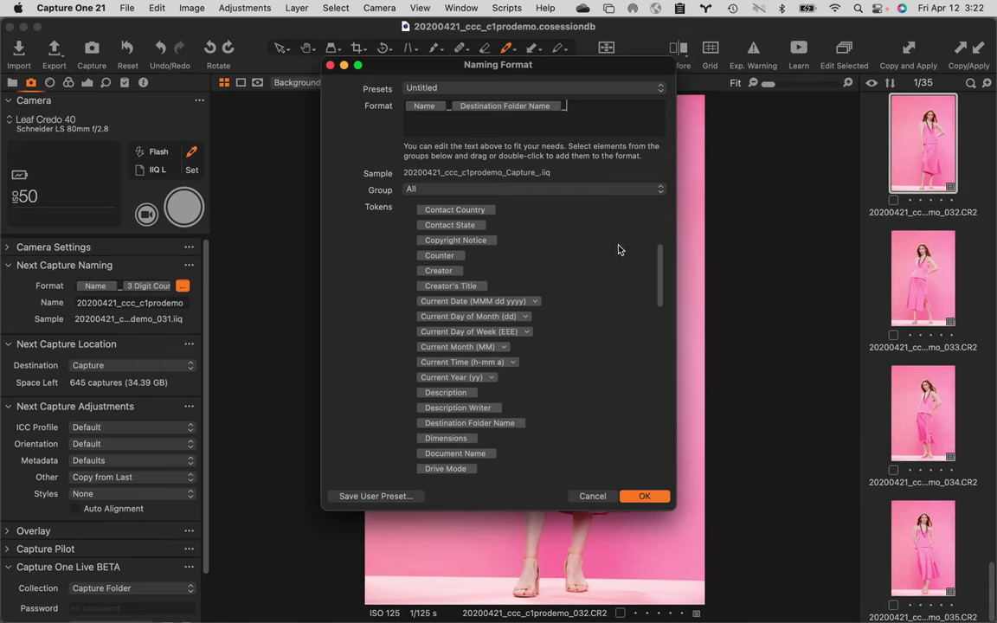
- Add a counter token at the end of the naming format and set it to 3 Digit Counter
{"action": "scroll", "coordinate": [528, 260], "scroll_direction": "up", "scroll_amount": 5}
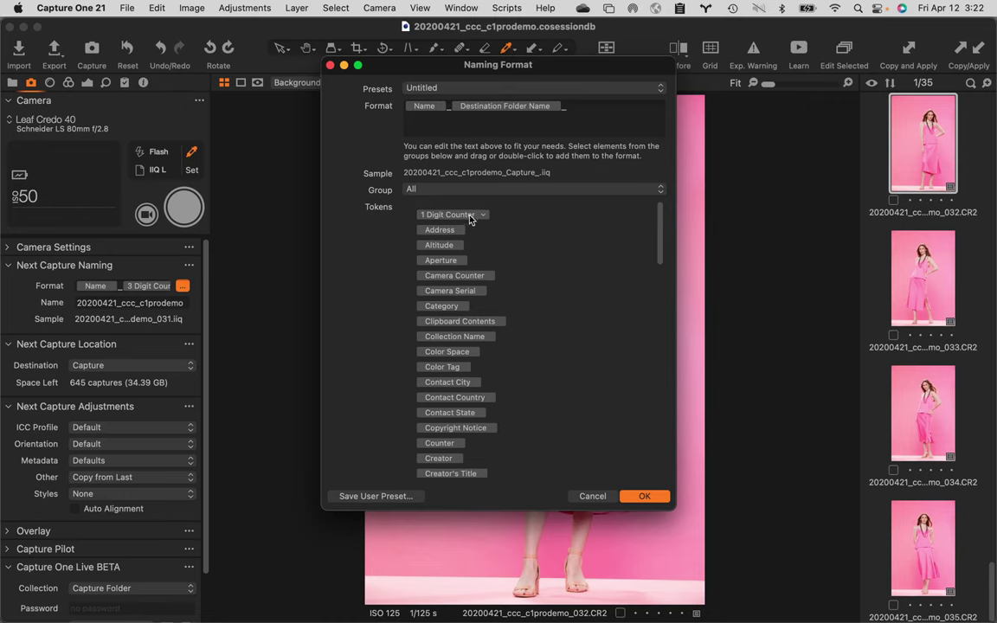
{"action": "left_click_drag", "start_coordinate": [470, 219], "coordinate": [635, 108]}
{"action": "left_click", "coordinate": [635, 108]}
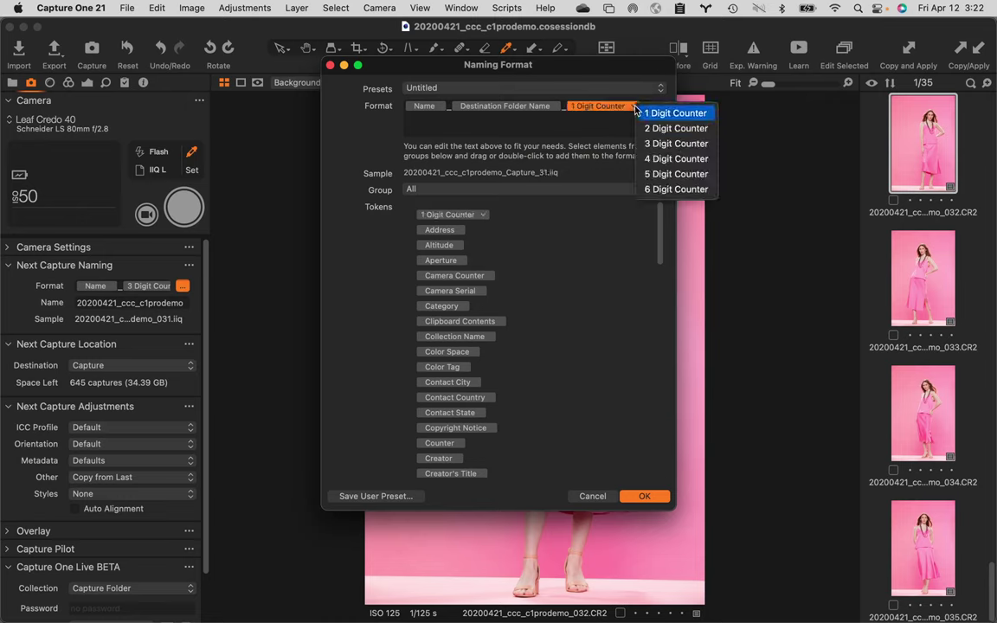
{"action": "left_click", "coordinate": [671, 140]}
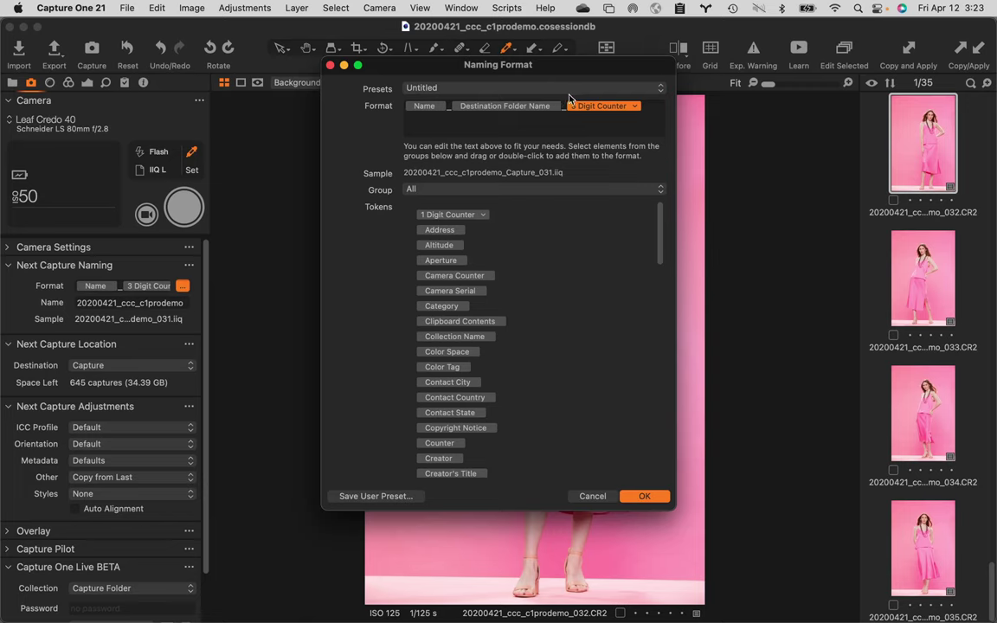
- Save the naming format as a custom preset called "Verser dest folder"
{"action": "left_click", "coordinate": [541, 90]}
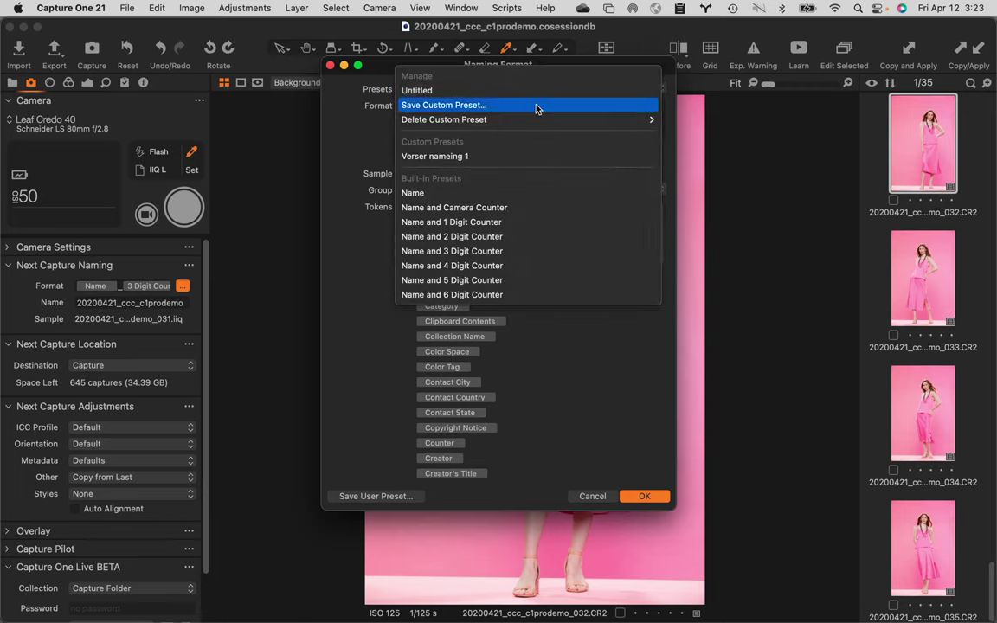
{"action": "left_click", "coordinate": [537, 105]}
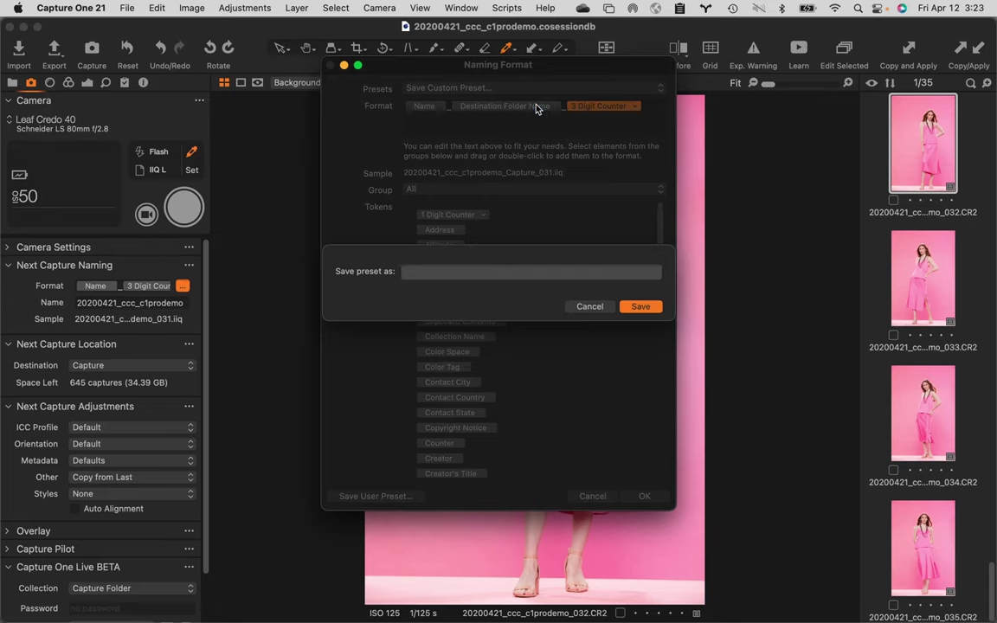
{"action": "type", "text": "Verser dest folder"}
{"action": "left_click", "coordinate": [641, 306]}
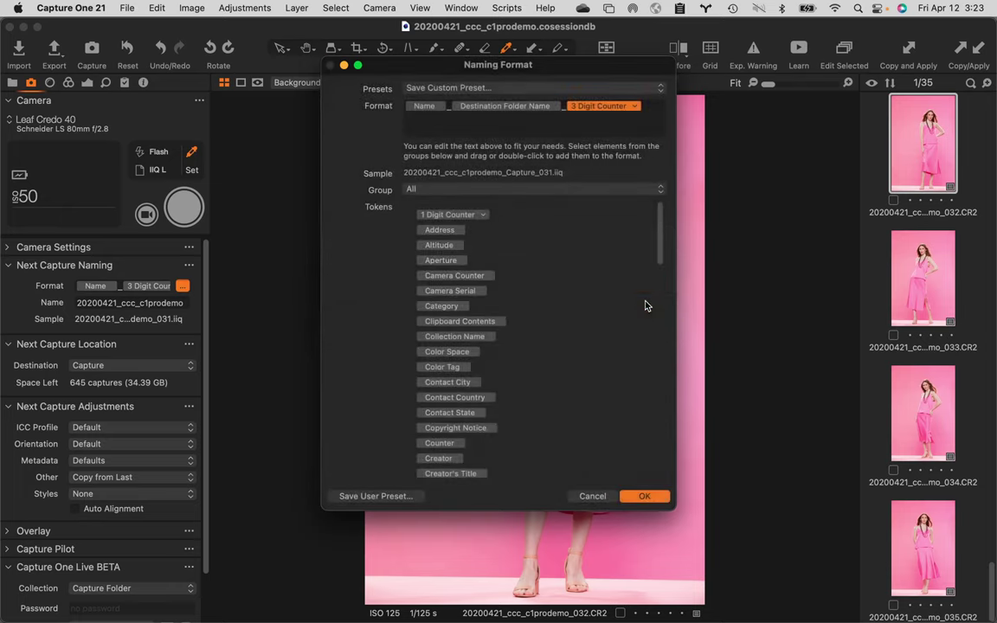
- Switch to the "Verser nameing 1" preset and back to "Verser dest folder", and apply it to the next captures
{"action": "left_click", "coordinate": [522, 90]}
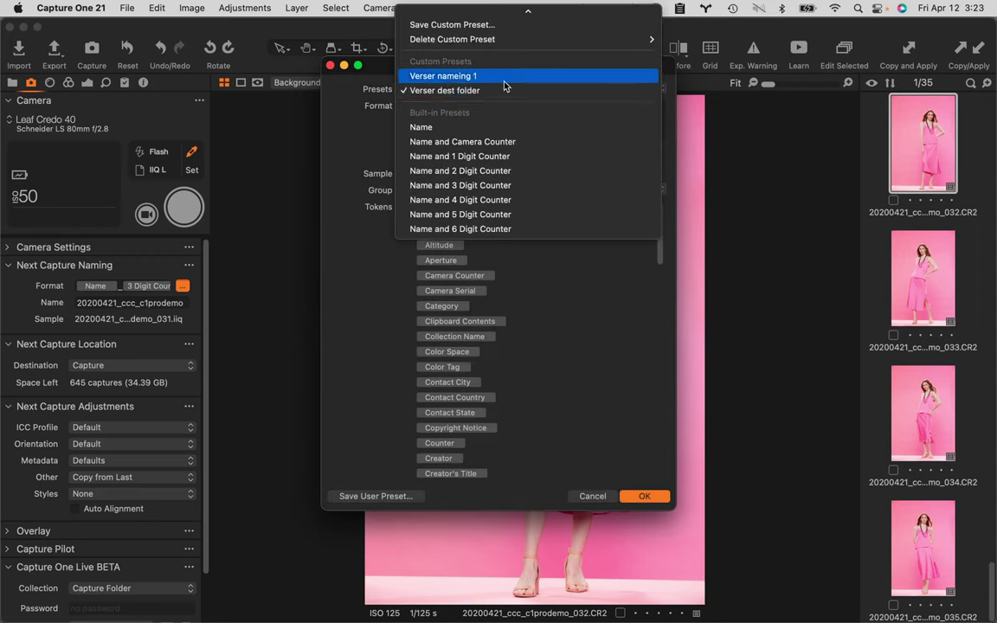
{"action": "left_click", "coordinate": [492, 78]}
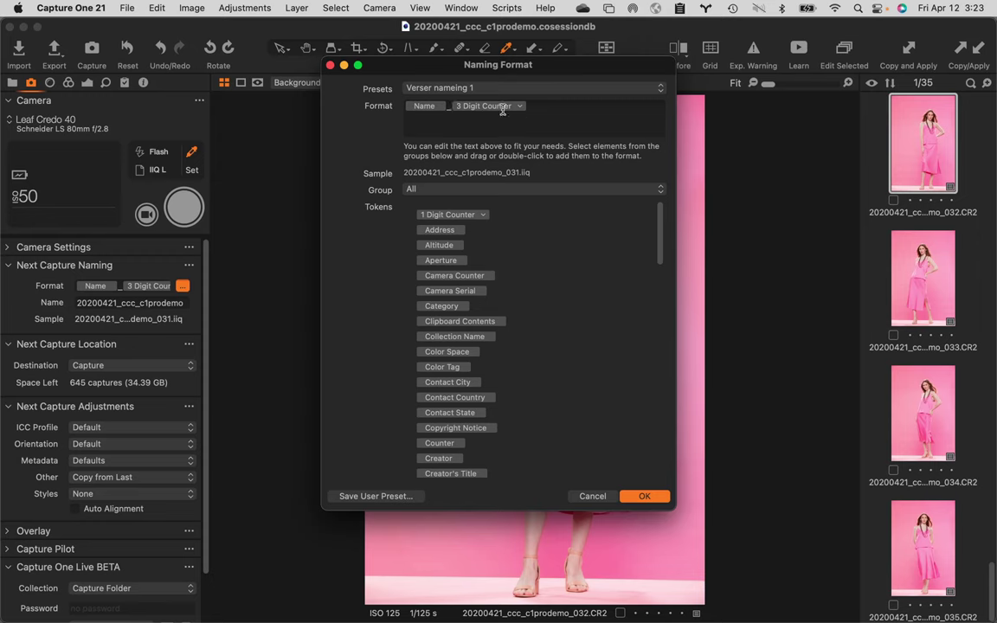
{"action": "left_click", "coordinate": [526, 89]}
{"action": "left_click", "coordinate": [518, 103]}
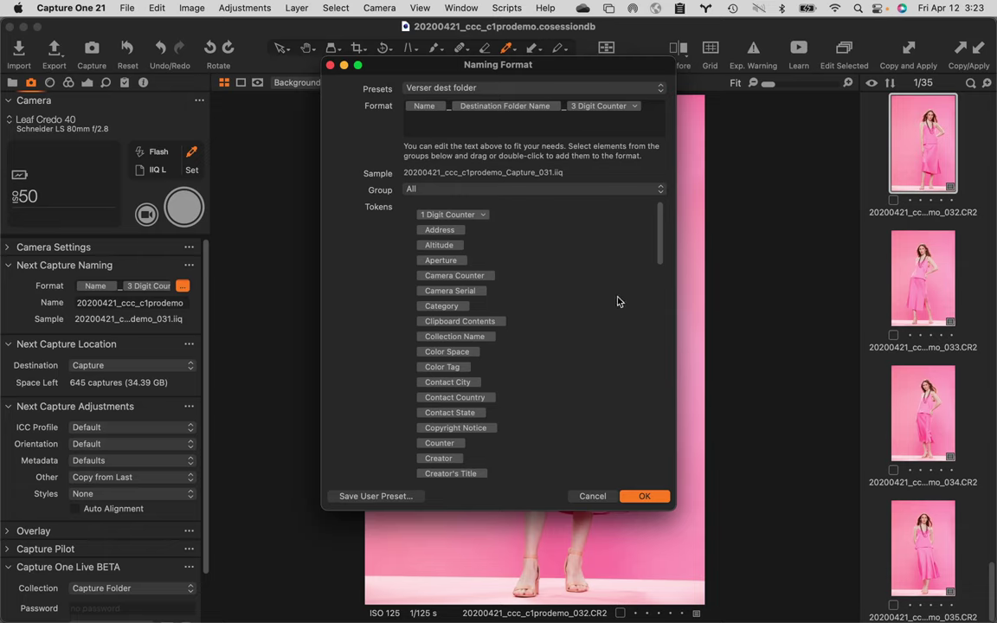
{"action": "left_click", "coordinate": [644, 495]}
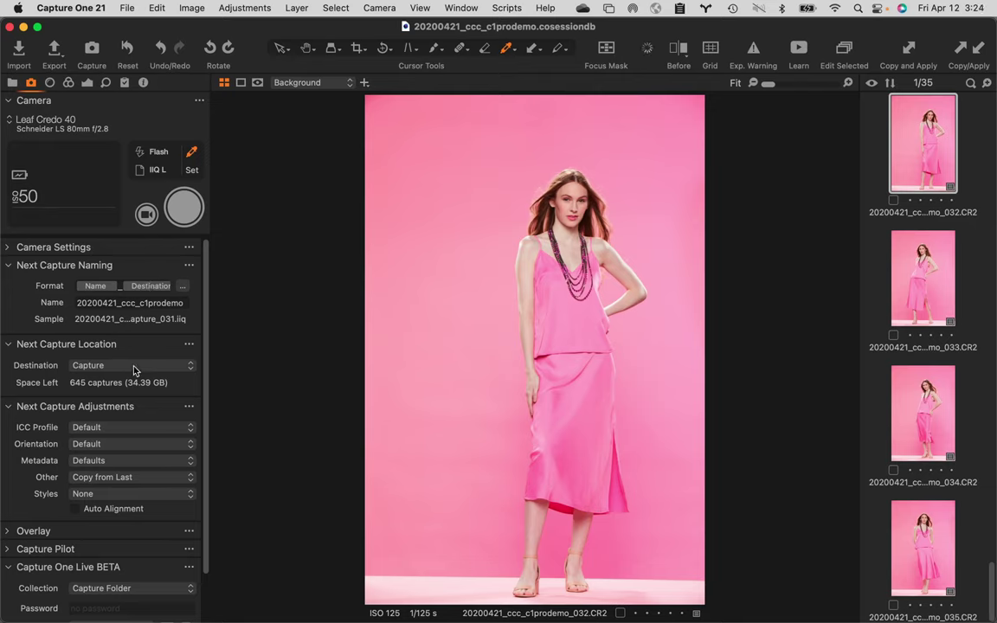
- View the session folders and favorites in the Library, and return to the capture tools to review the next capture options
{"action": "left_click", "coordinate": [13, 83]}
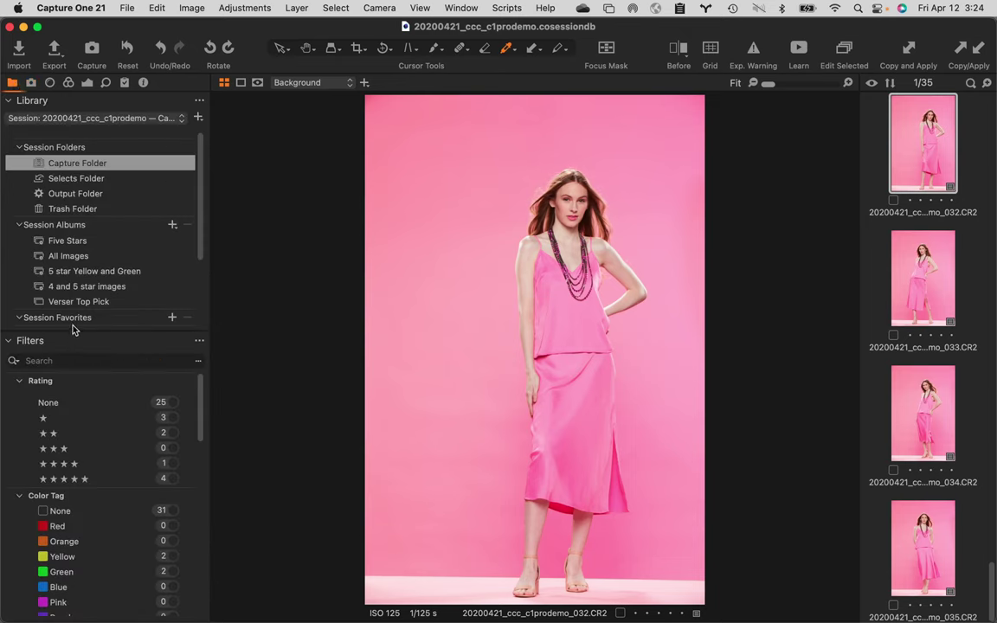
{"action": "left_click", "coordinate": [30, 82]}
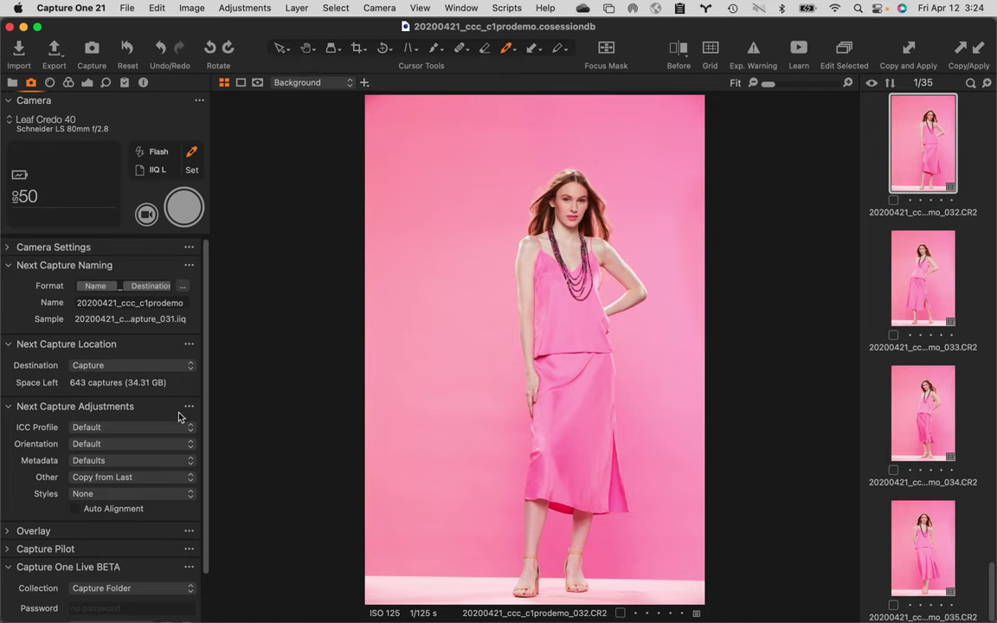
{"action": "scroll", "coordinate": [129, 404], "scroll_direction": "down", "scroll_amount": 3}
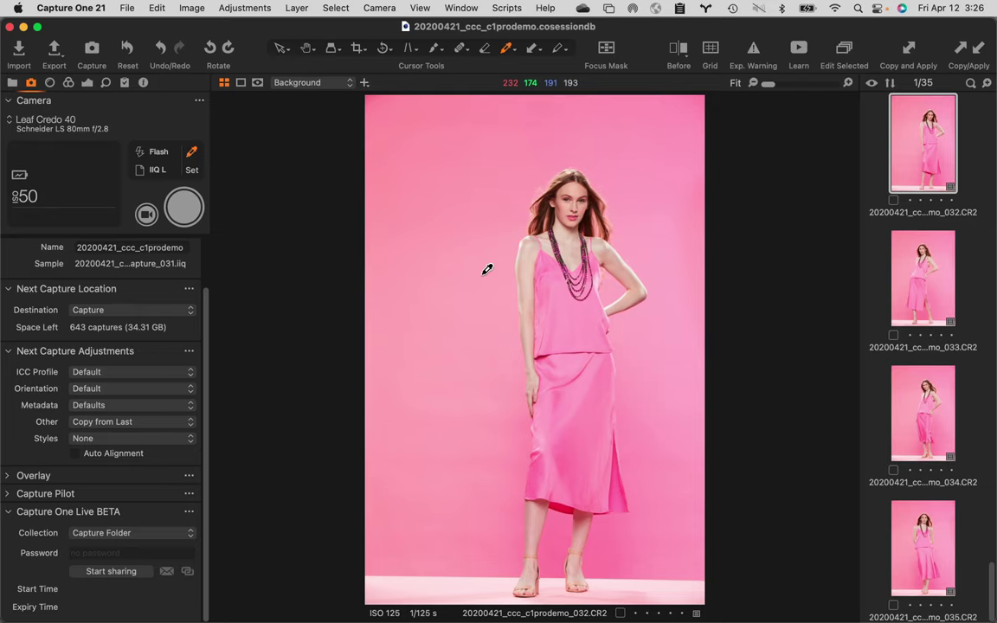
- View the camera's orientation options without changing the Auto setting
{"action": "left_click", "coordinate": [379, 10]}
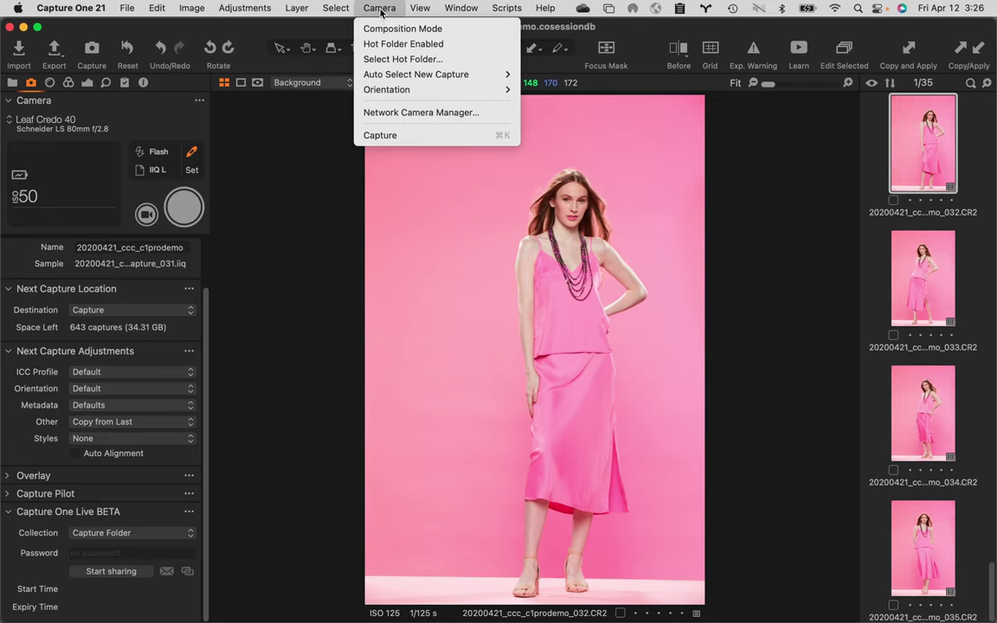
{"action": "mouse_move", "coordinate": [400, 94]}
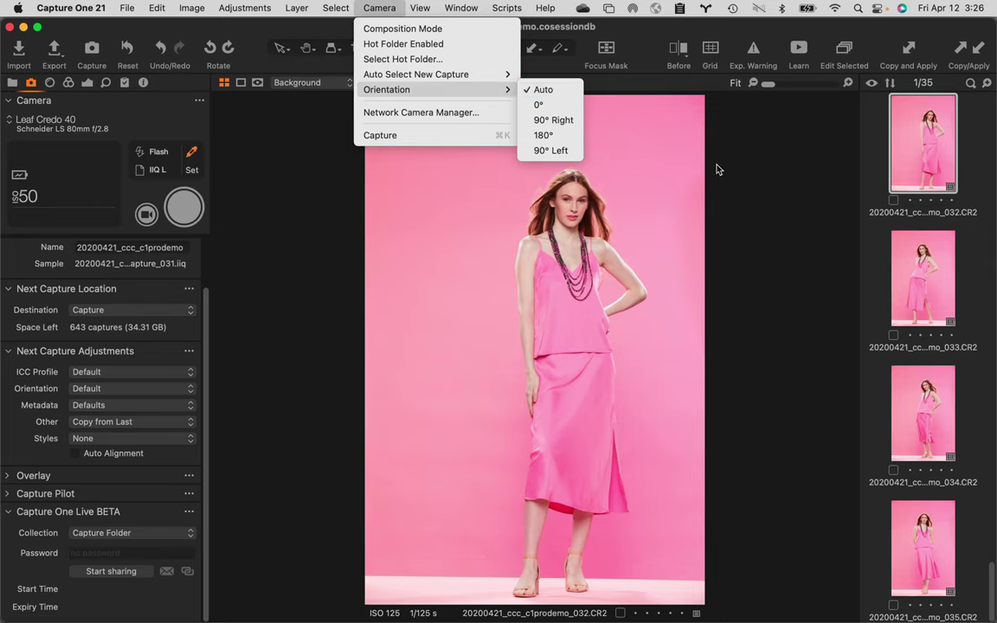
{"action": "left_click", "coordinate": [748, 195]}
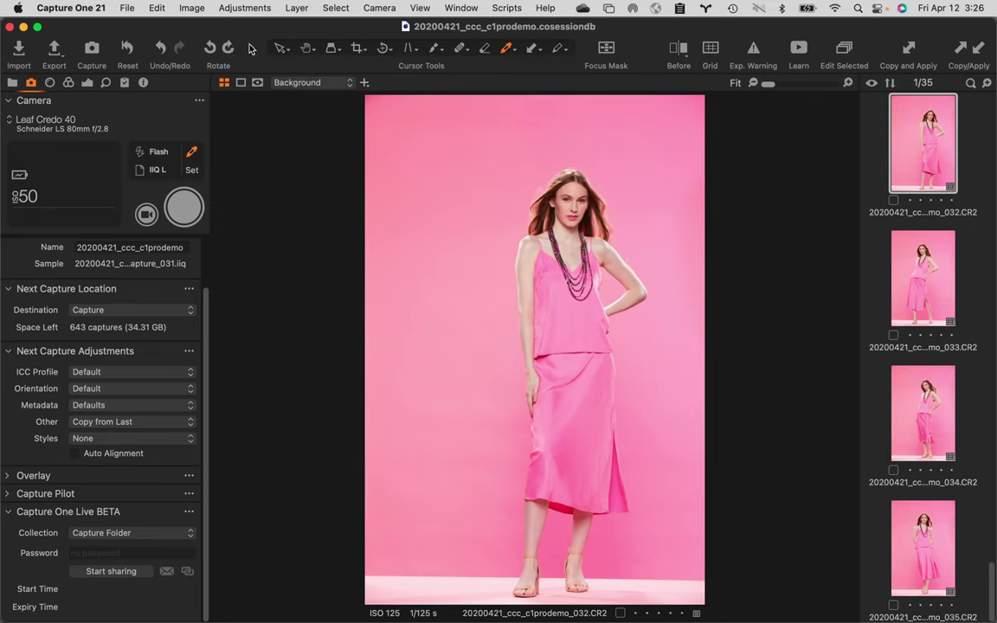
- View the available toolbar customization items, and rotate the selected image a quarter turn and back upright
{"action": "right_click", "coordinate": [250, 49]}
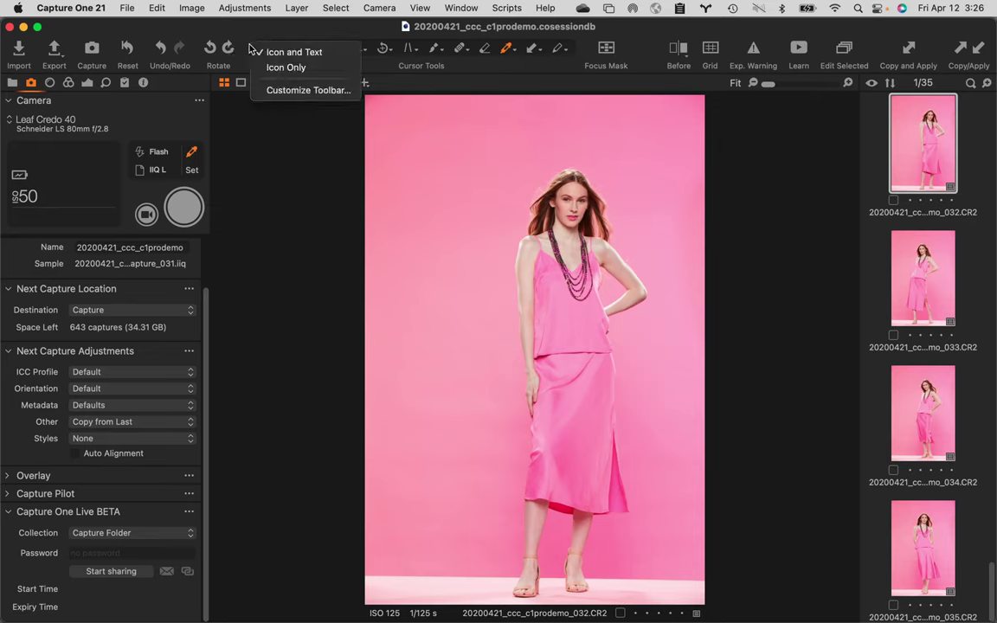
{"action": "left_click", "coordinate": [296, 90]}
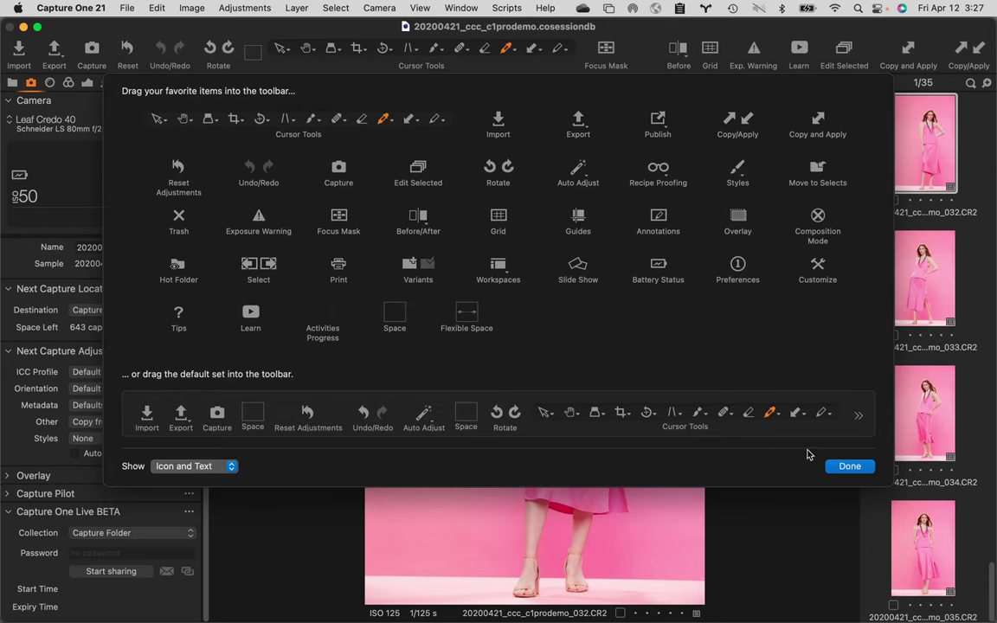
{"action": "left_click", "coordinate": [852, 467]}
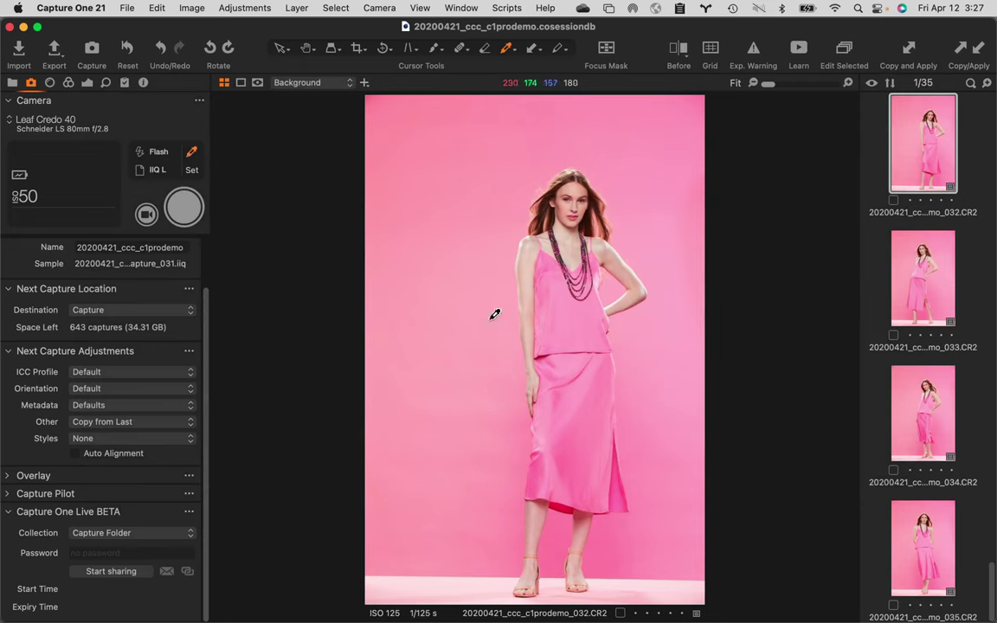
{"action": "left_click", "coordinate": [226, 47]}
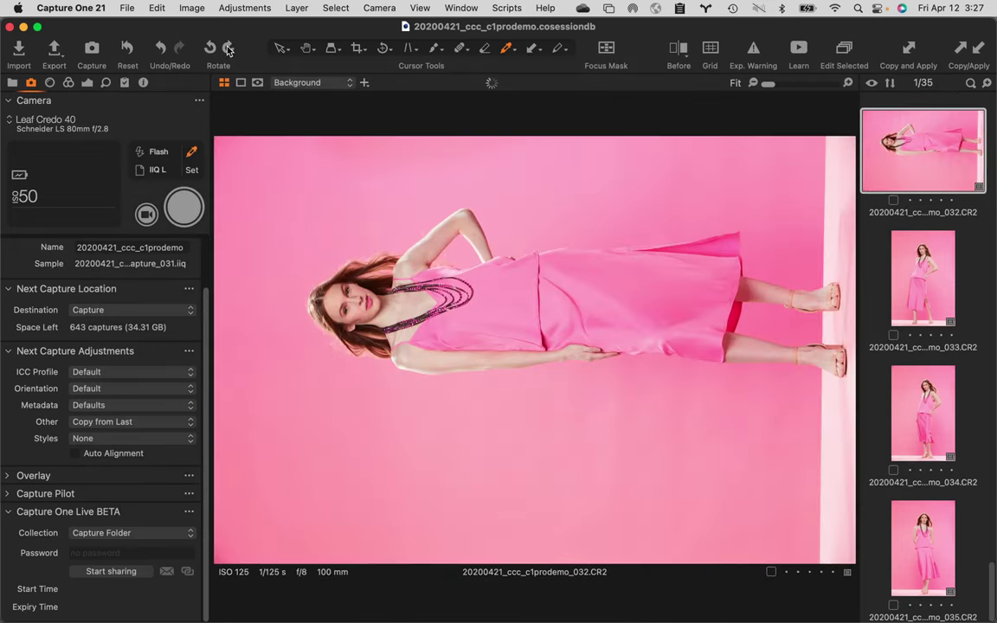
{"action": "left_click", "coordinate": [227, 48]}
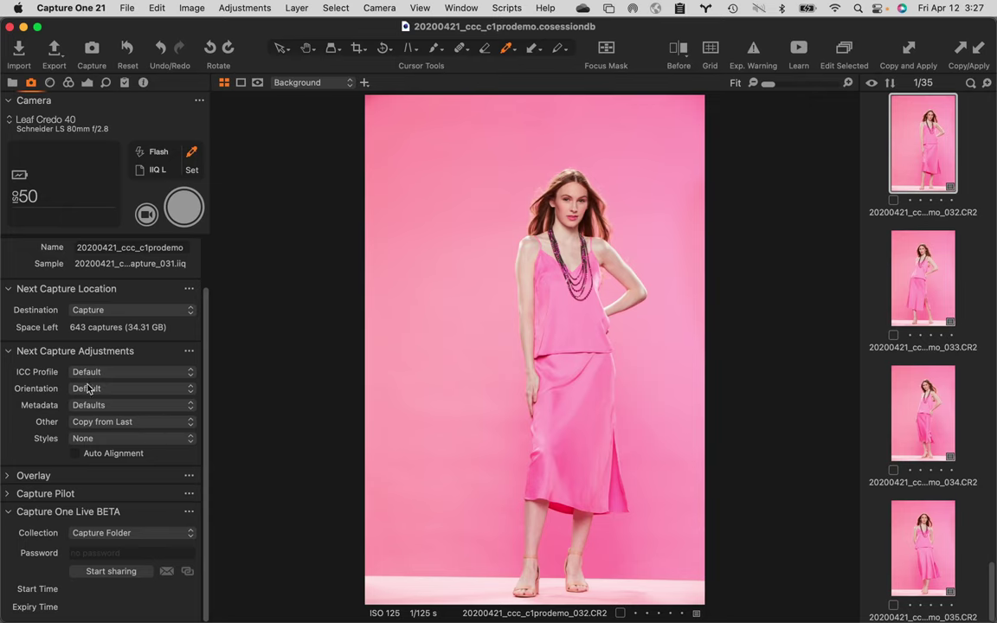
- Collapse Next Capture Adjustments, and expand Capture Pilot to view its description before collapsing it again
{"action": "left_click", "coordinate": [7, 350]}
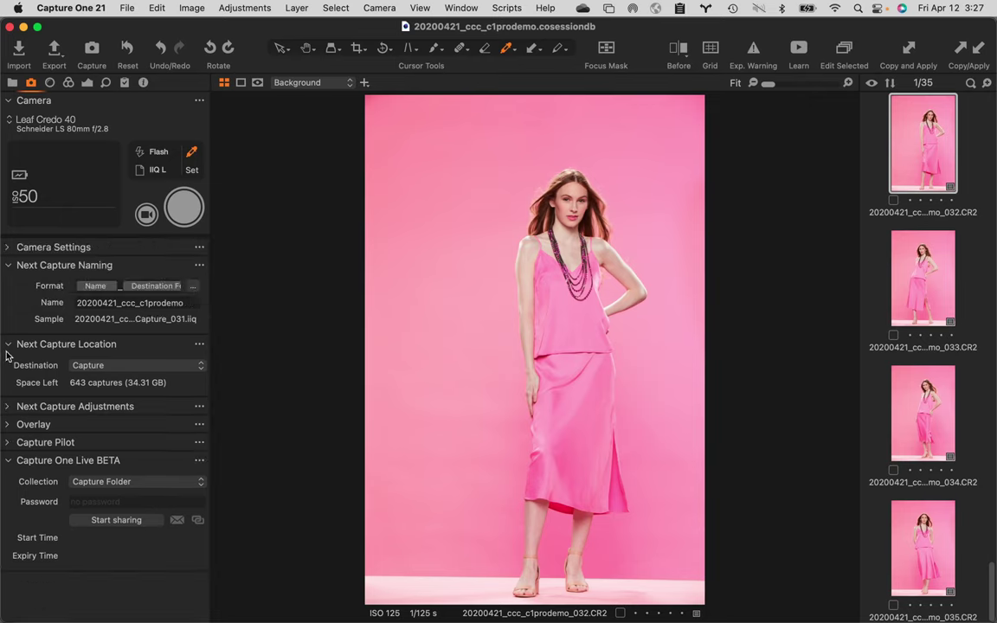
{"action": "left_click", "coordinate": [9, 443]}
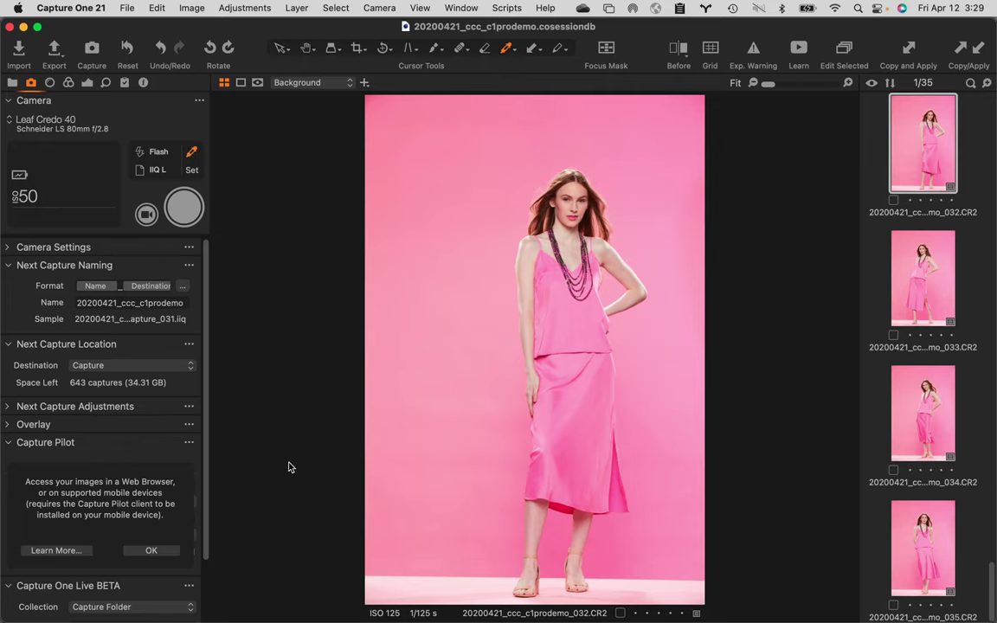
{"action": "left_click", "coordinate": [8, 444]}
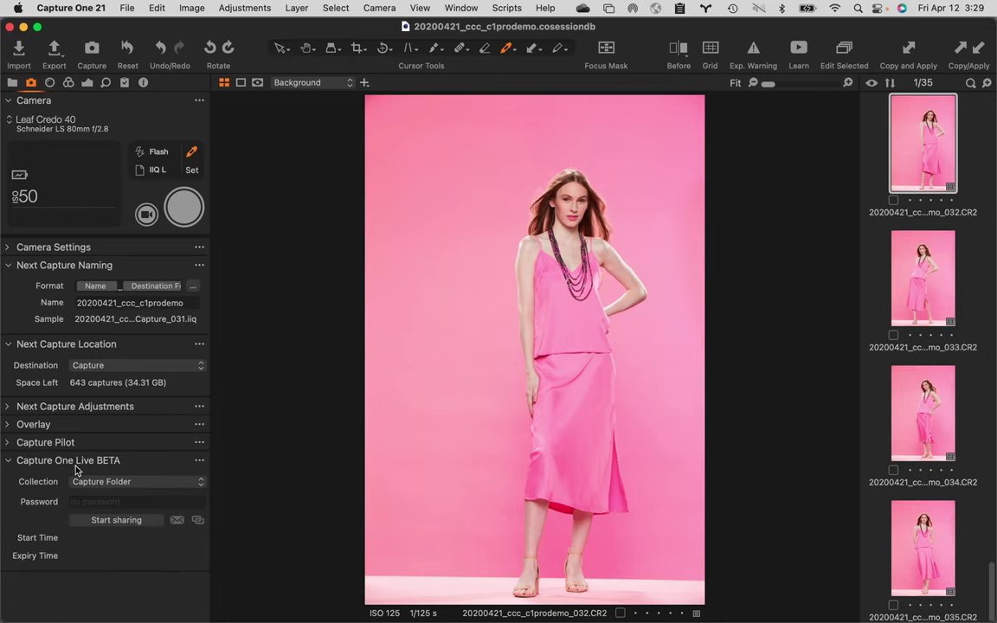
- Remove the Capture One Live BETA and Capture Pilot tools from the capture tools
{"action": "right_click", "coordinate": [167, 471]}
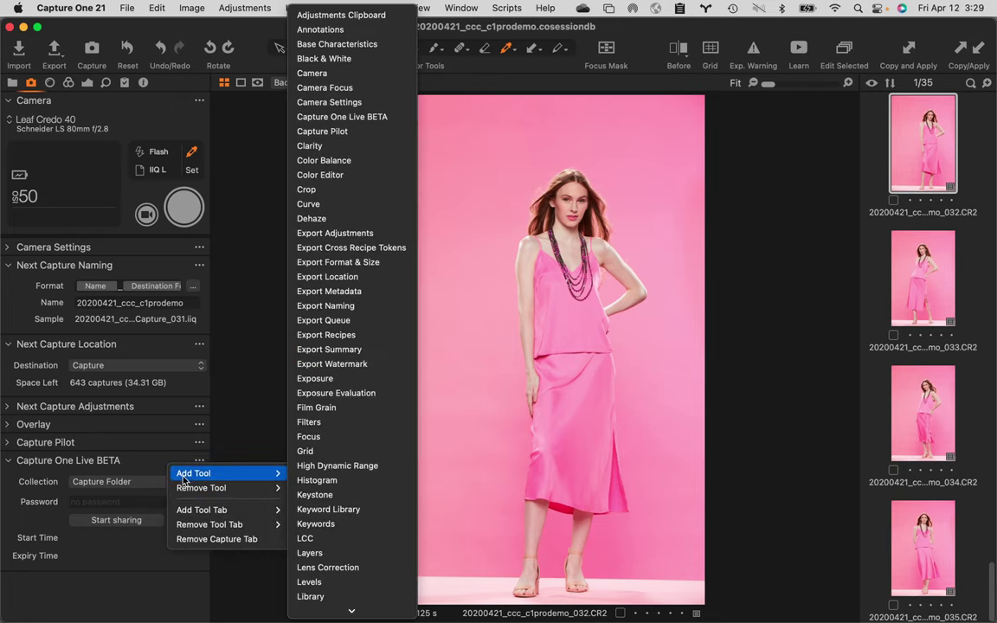
{"action": "mouse_move", "coordinate": [228, 489]}
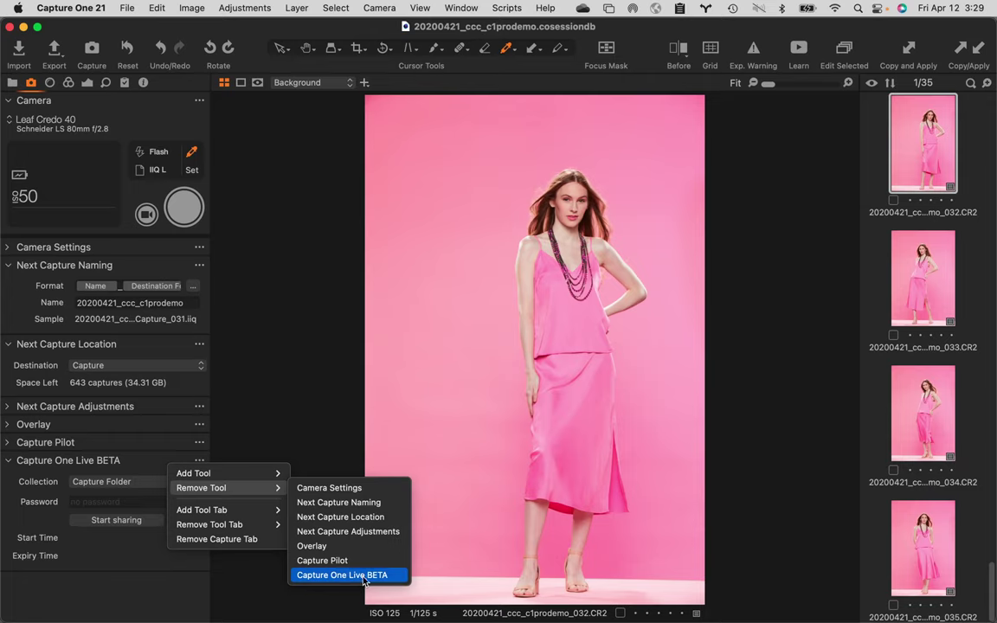
{"action": "left_click", "coordinate": [349, 574]}
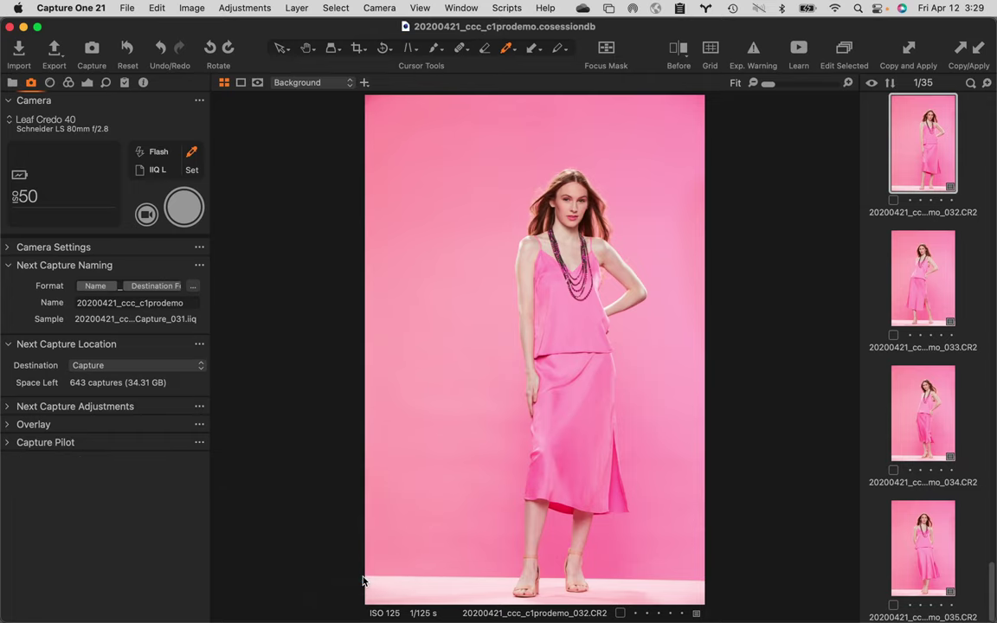
{"action": "right_click", "coordinate": [127, 450]}
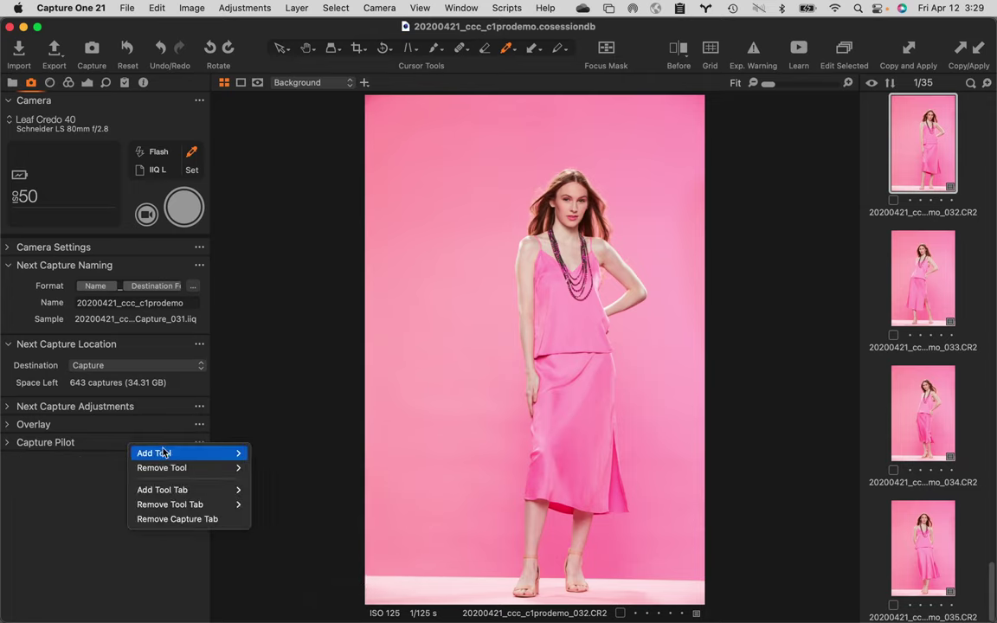
{"action": "mouse_move", "coordinate": [182, 468]}
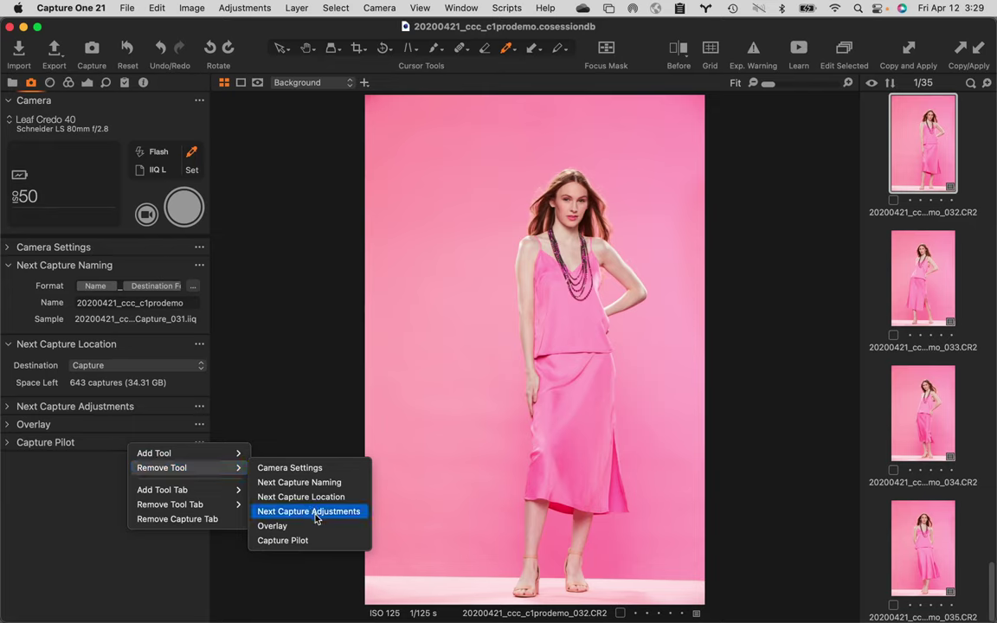
{"action": "left_click", "coordinate": [323, 539]}
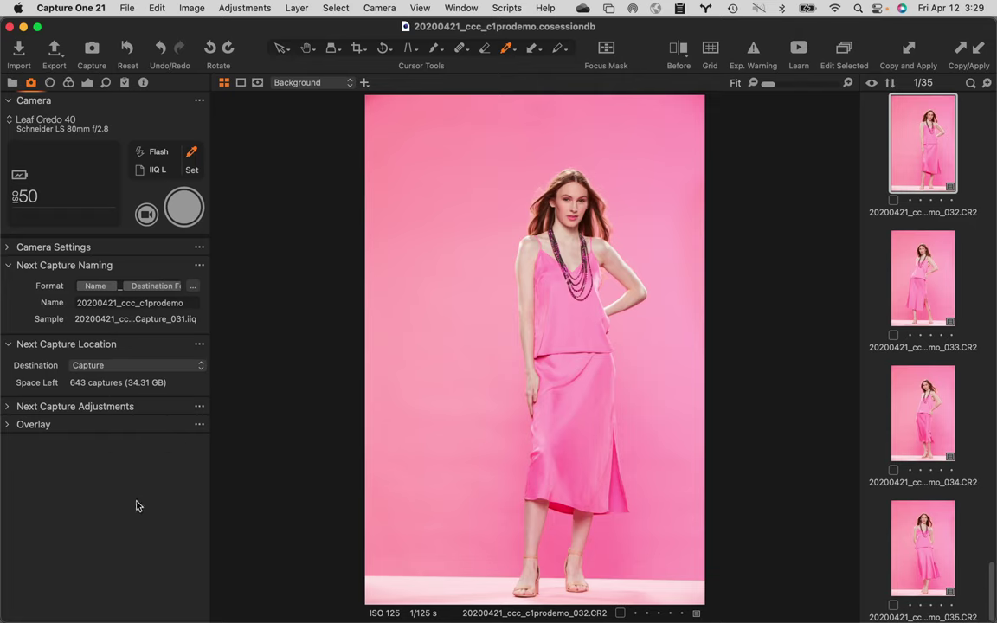
- Add the Black & White tool to the capture tools below Overlay
{"action": "right_click", "coordinate": [99, 463]}
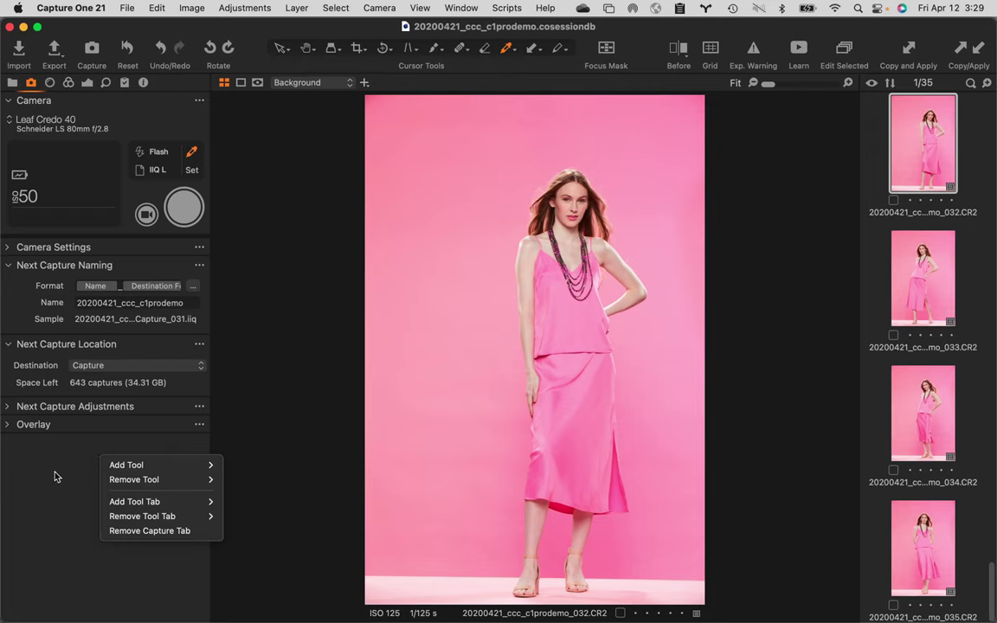
{"action": "mouse_move", "coordinate": [207, 464]}
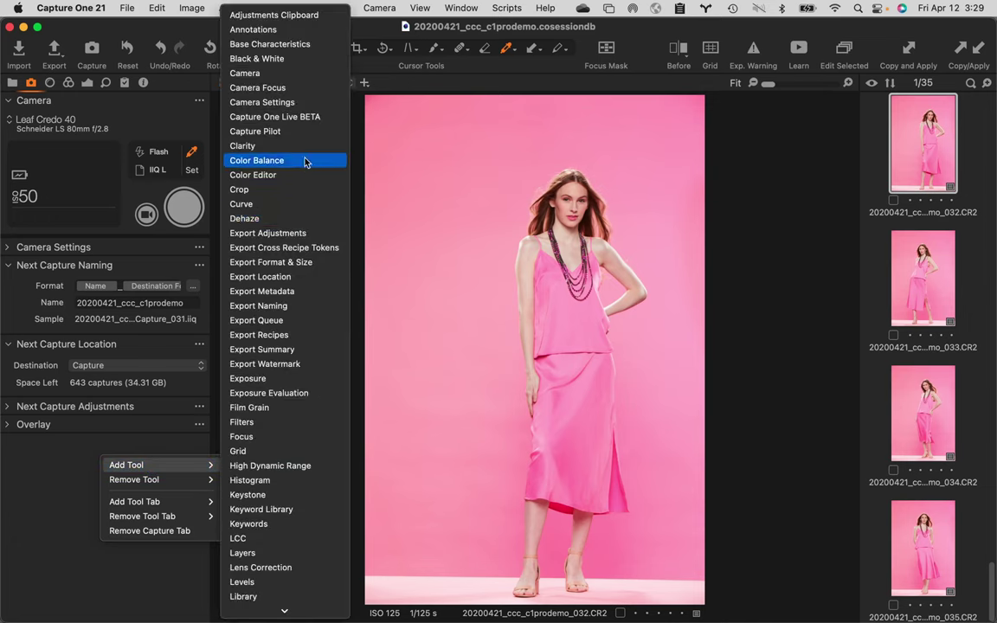
{"action": "left_click", "coordinate": [298, 59]}
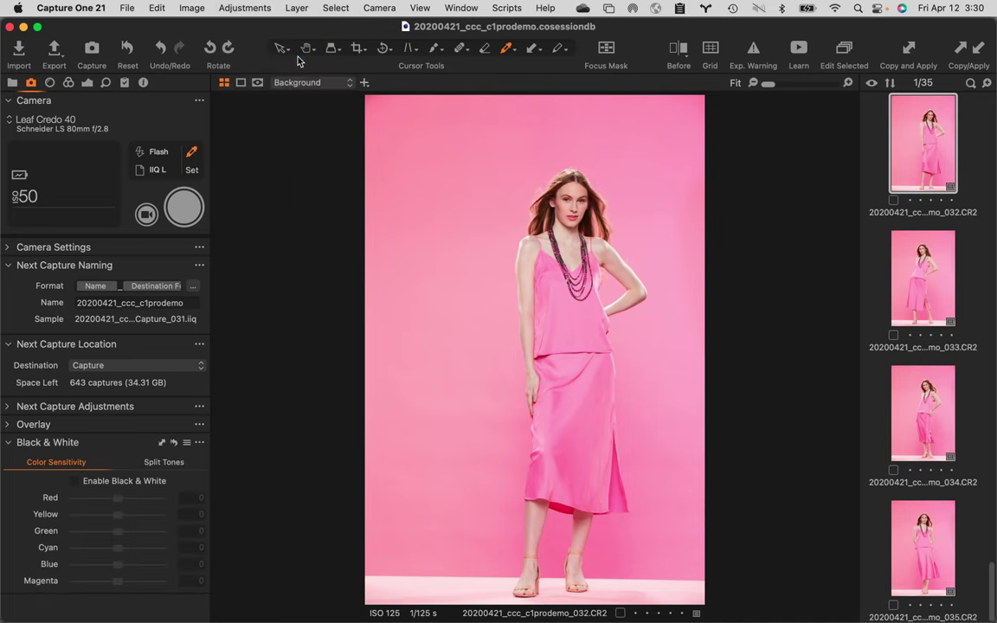
- Preview the selected image in black and white by toggling the conversion, and return it to color
{"action": "left_click", "coordinate": [75, 482]}
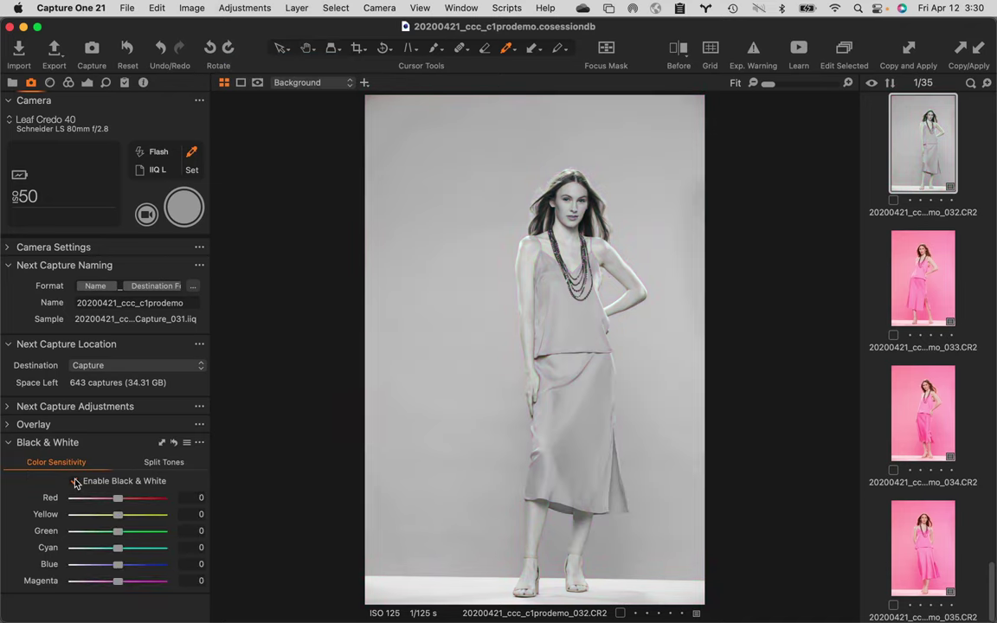
{"action": "left_click", "coordinate": [75, 482]}
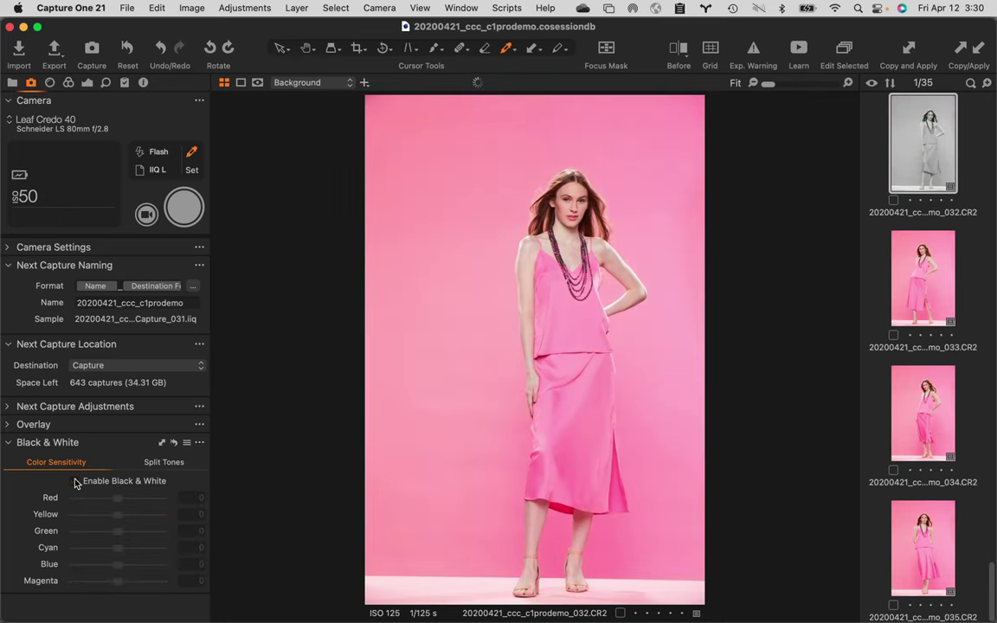
{"action": "left_click", "coordinate": [77, 483]}
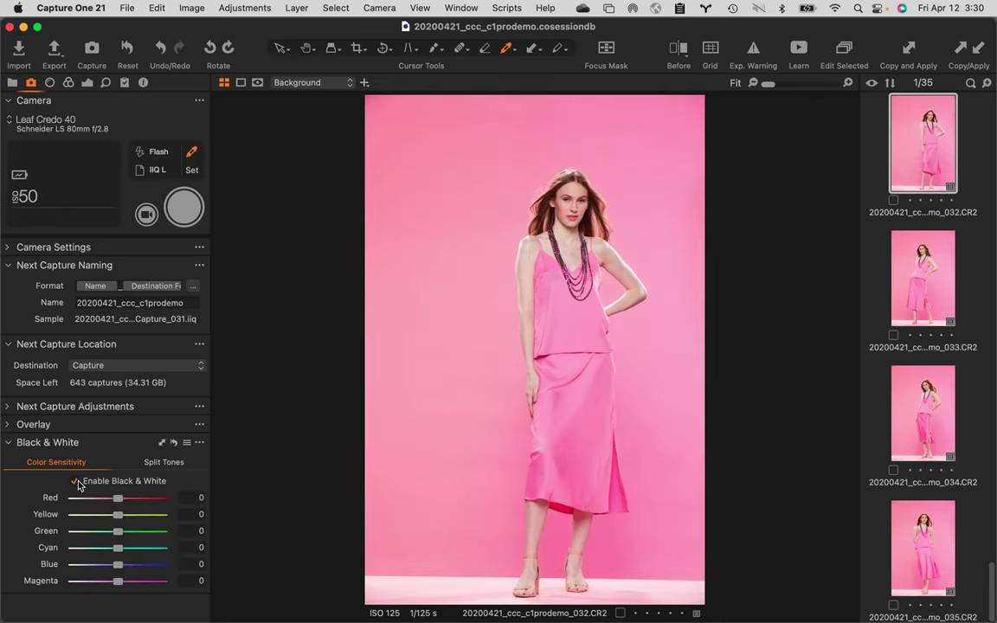
{"action": "left_click", "coordinate": [74, 484]}
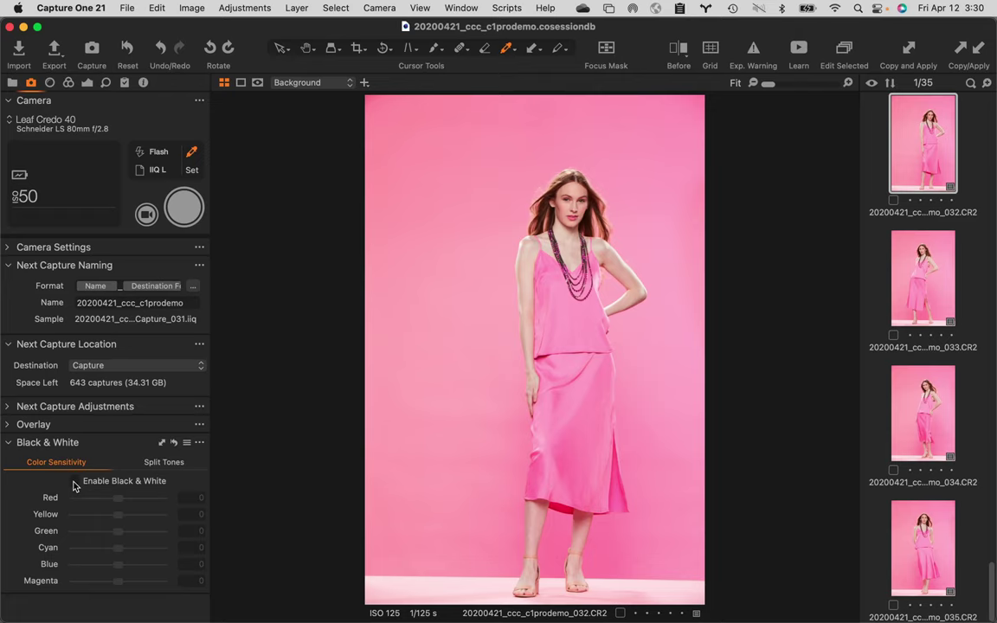
- Collapse the Black & White tool and add the Base Characteristics tool below it
{"action": "left_click", "coordinate": [8, 442]}
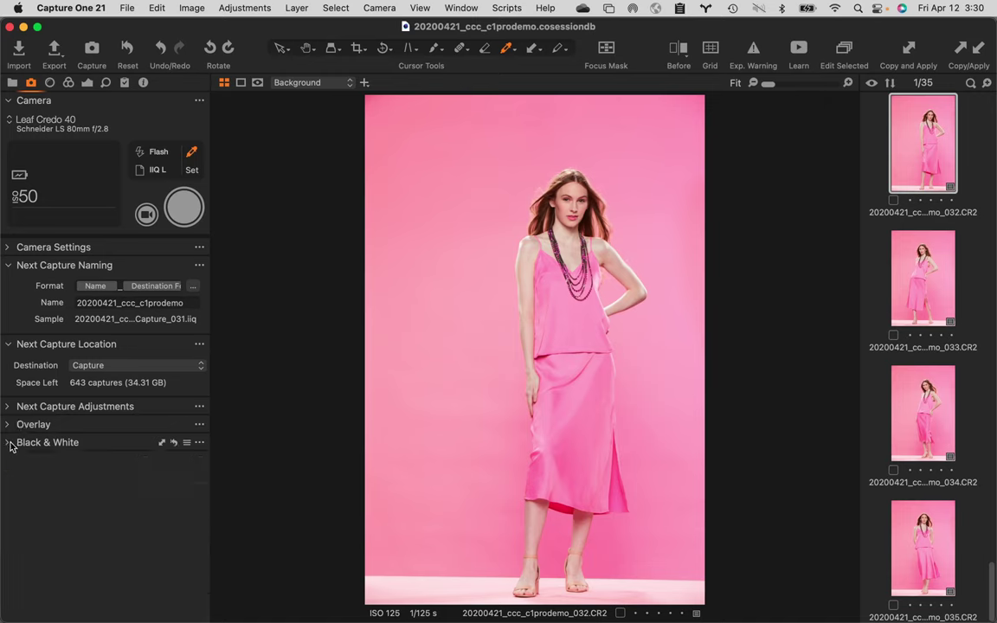
{"action": "right_click", "coordinate": [68, 488]}
{"action": "mouse_move", "coordinate": [90, 494]}
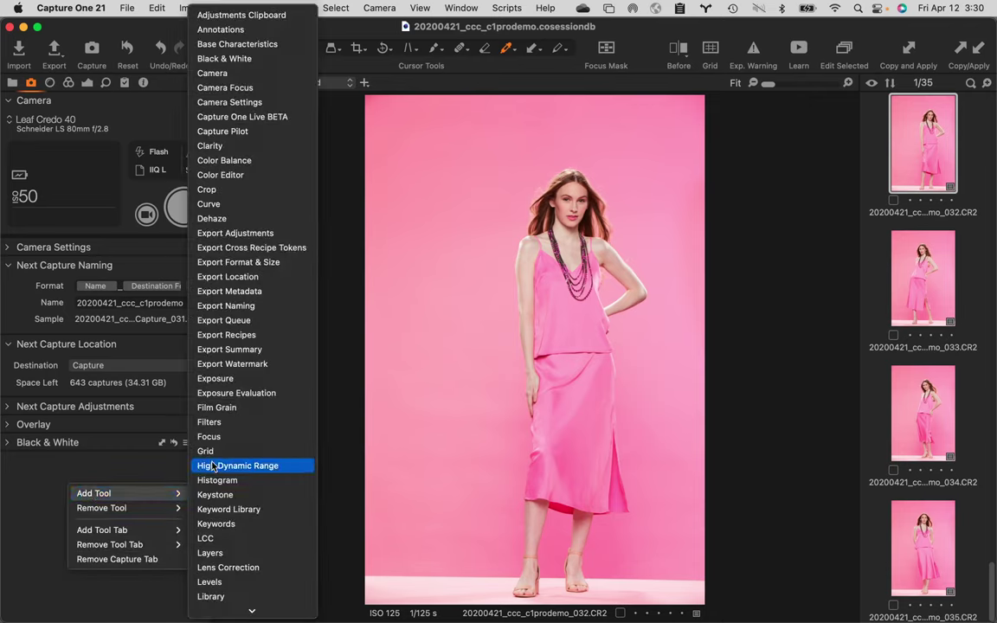
{"action": "left_click", "coordinate": [228, 45]}
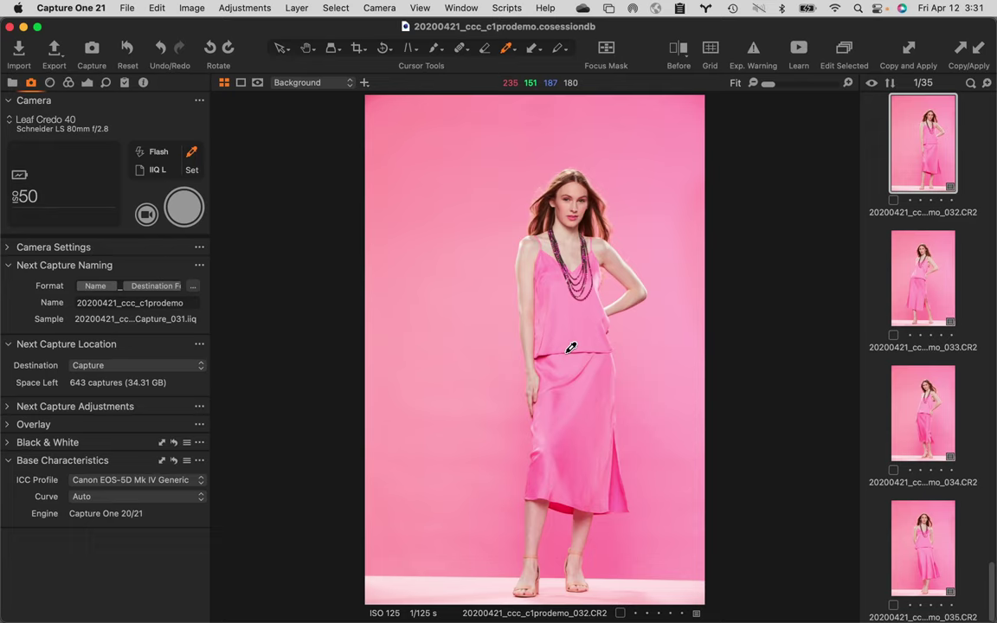
- View the Canon camera profiles available as the image's ICC profile in Base Characteristics without changing the selection
{"action": "left_click", "coordinate": [181, 485]}
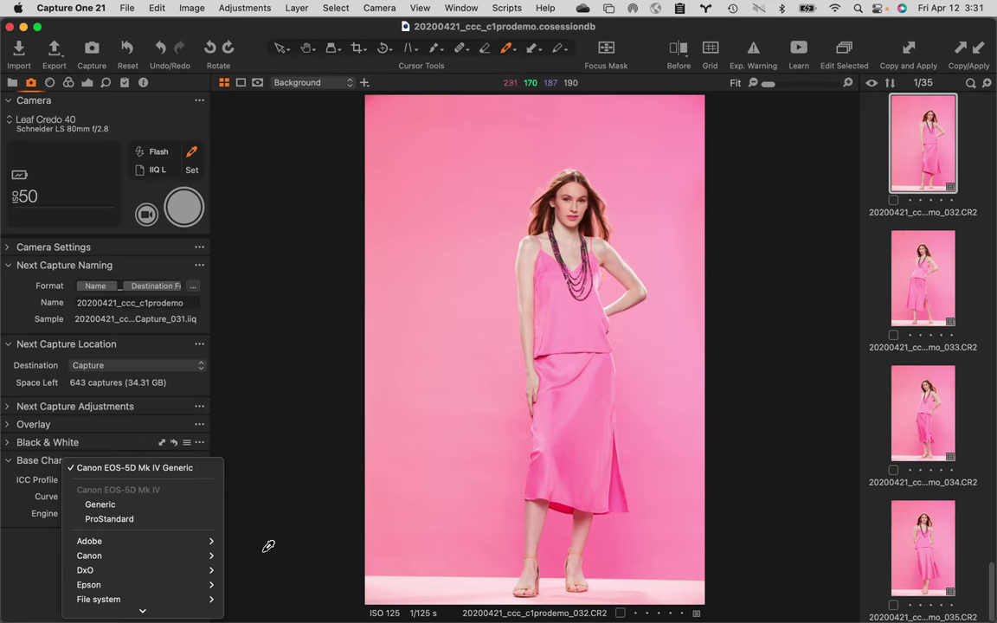
{"action": "mouse_move", "coordinate": [147, 552]}
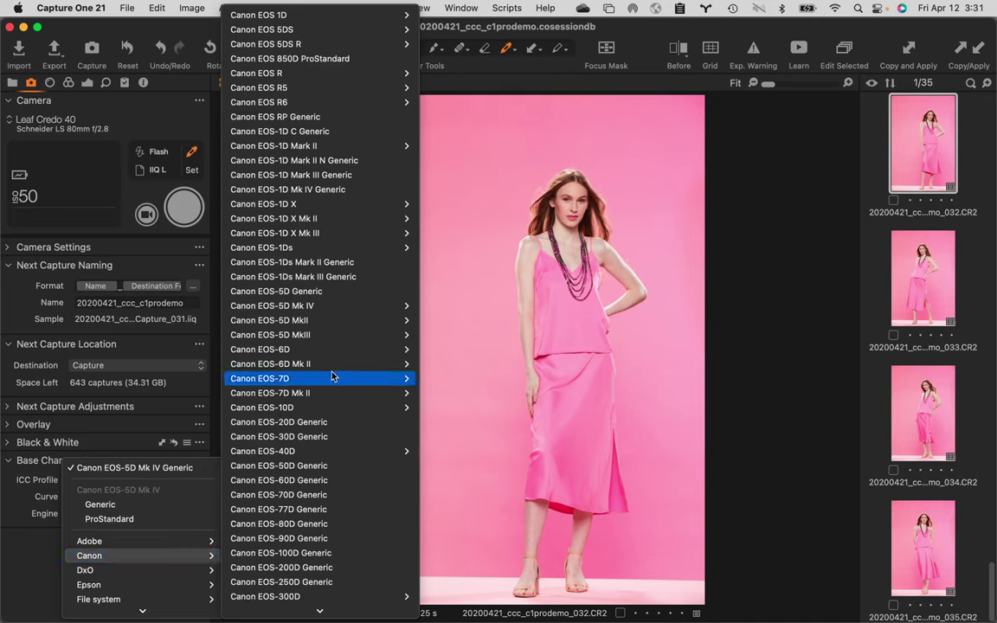
{"action": "mouse_move", "coordinate": [340, 239]}
{"action": "mouse_move", "coordinate": [340, 211]}
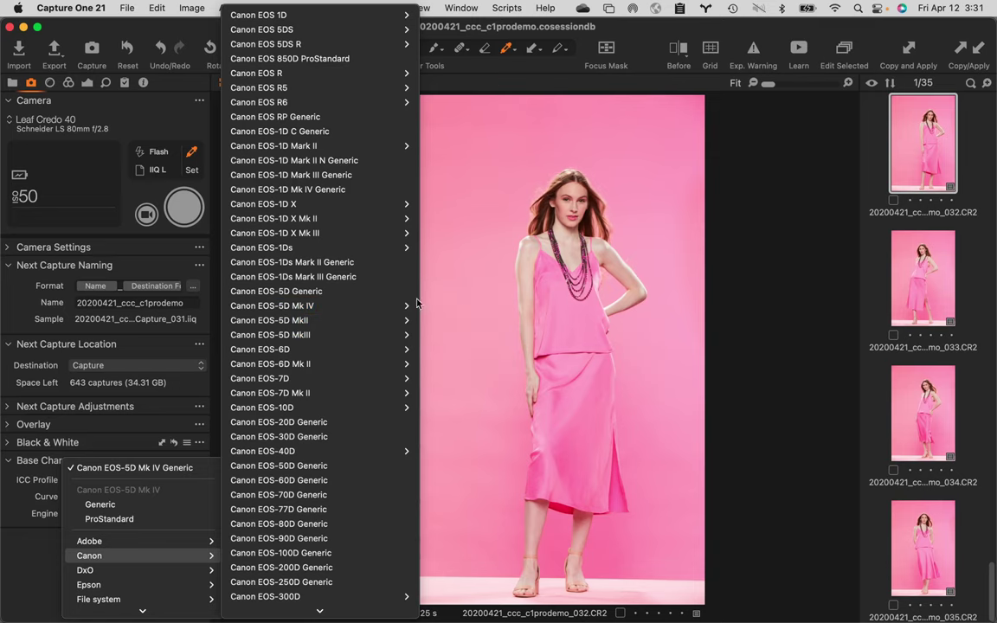
{"action": "mouse_move", "coordinate": [404, 310]}
{"action": "left_click", "coordinate": [433, 334]}
{"action": "scroll", "coordinate": [898, 249], "scroll_direction": "up", "scroll_amount": 1}
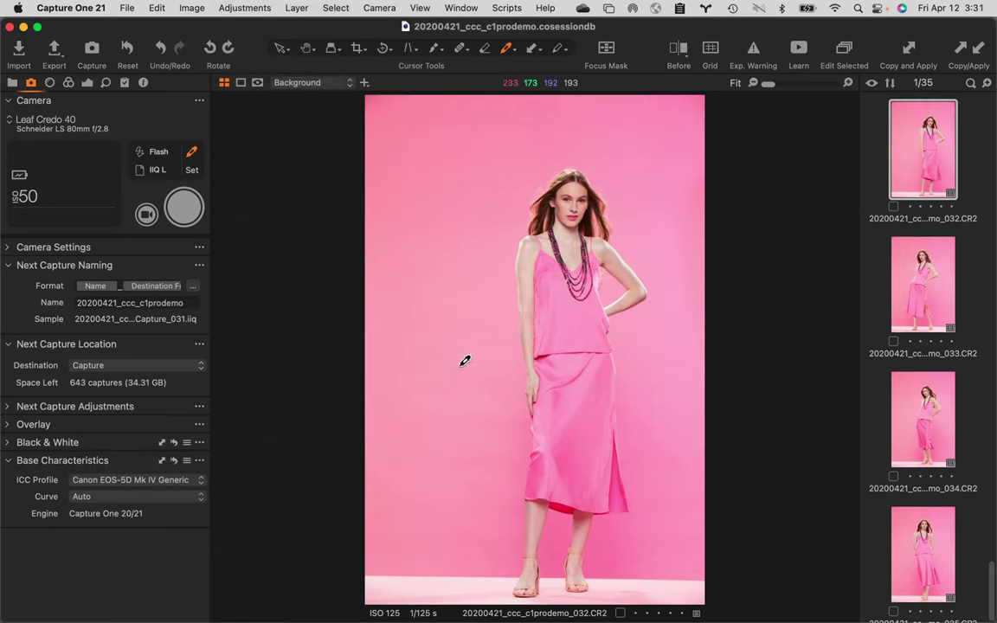
- Browse the Phase One and Leaf ICC profiles in Base Characteristics, including those for Leaf Credo 40, keeping the current profile
{"action": "left_click", "coordinate": [174, 483]}
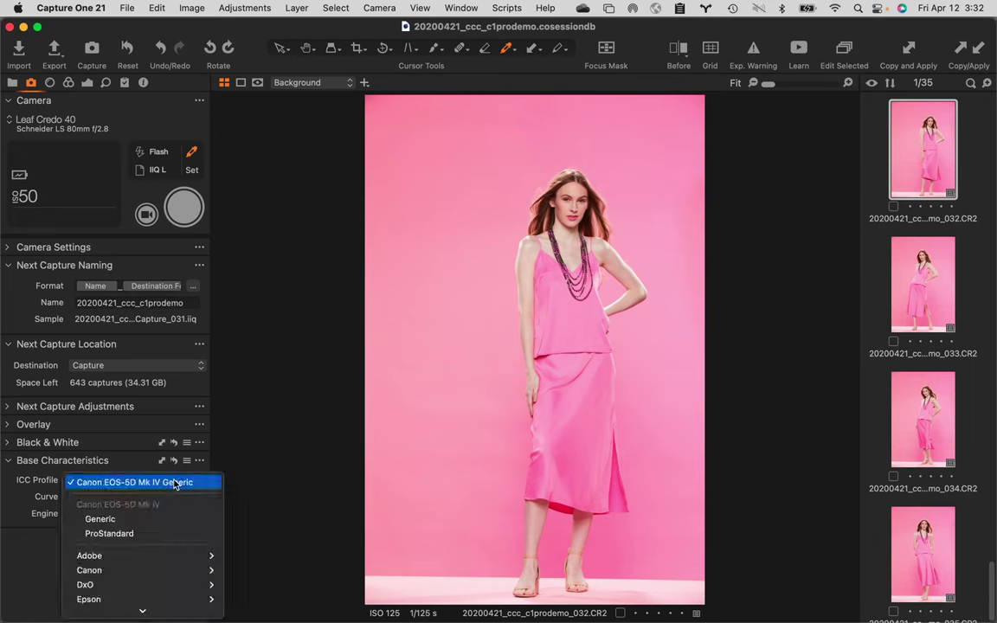
{"action": "left_click", "coordinate": [174, 483]}
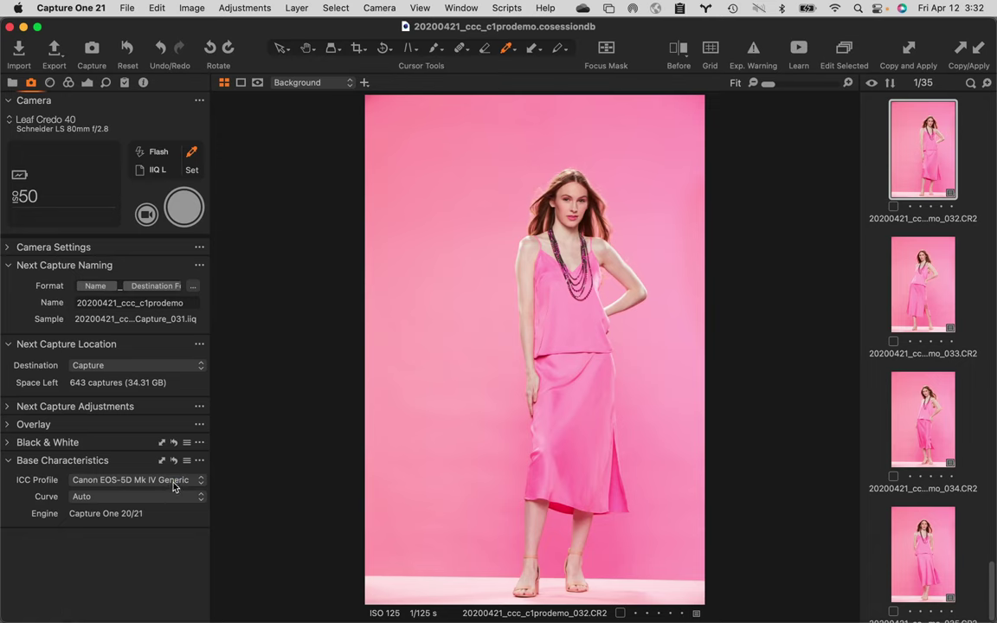
{"action": "left_click", "coordinate": [174, 482]}
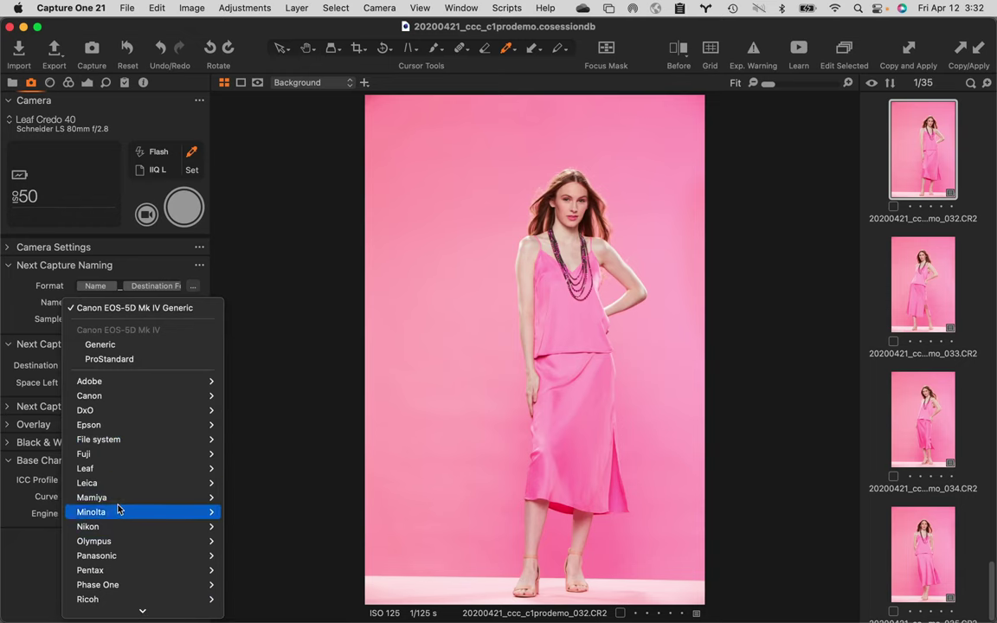
{"action": "mouse_move", "coordinate": [113, 586]}
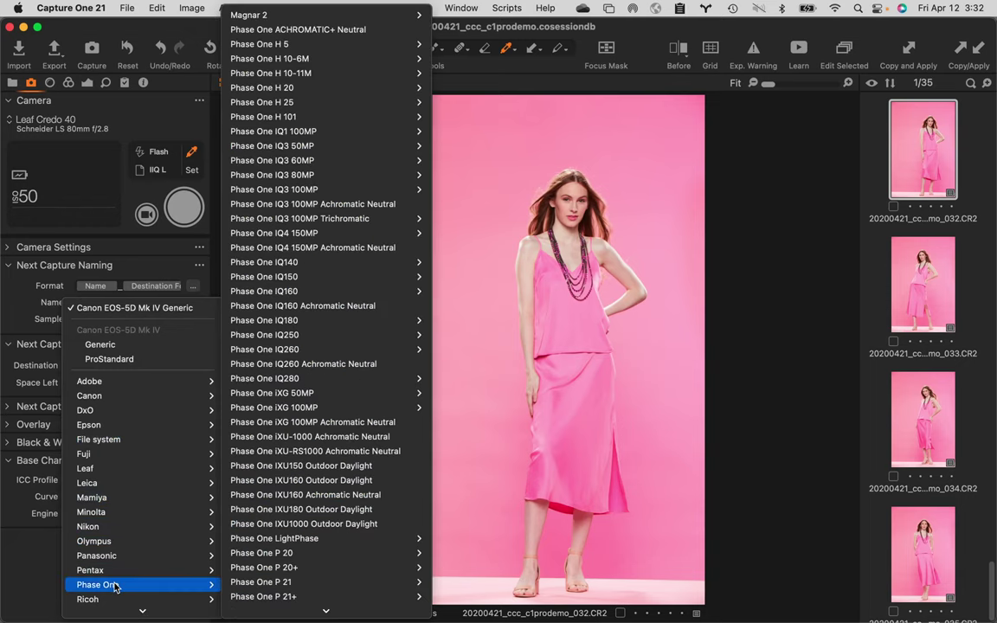
{"action": "mouse_move", "coordinate": [301, 580]}
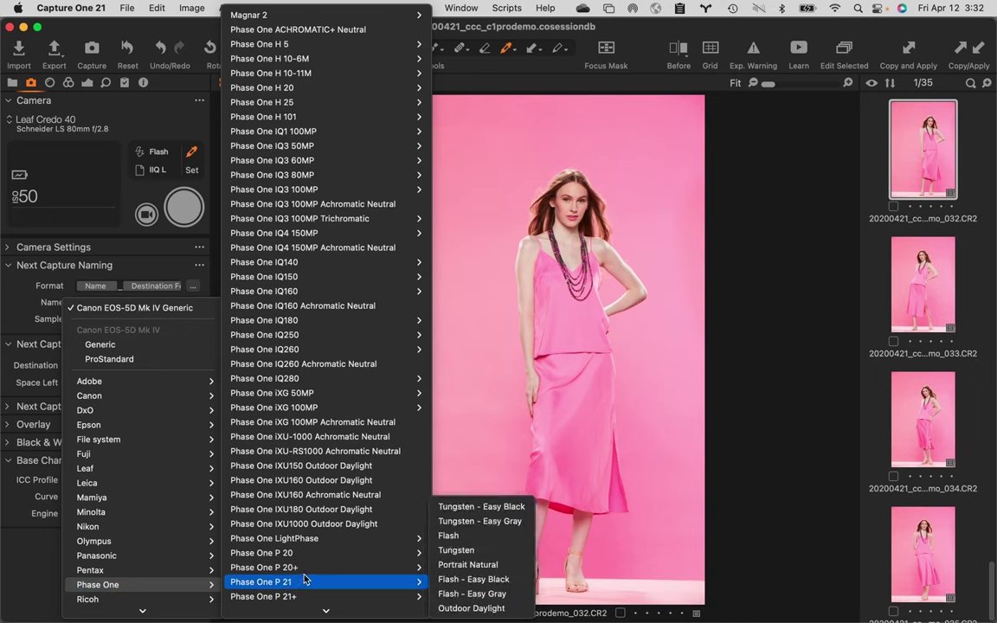
{"action": "scroll", "coordinate": [304, 565], "scroll_direction": "down", "scroll_amount": 5}
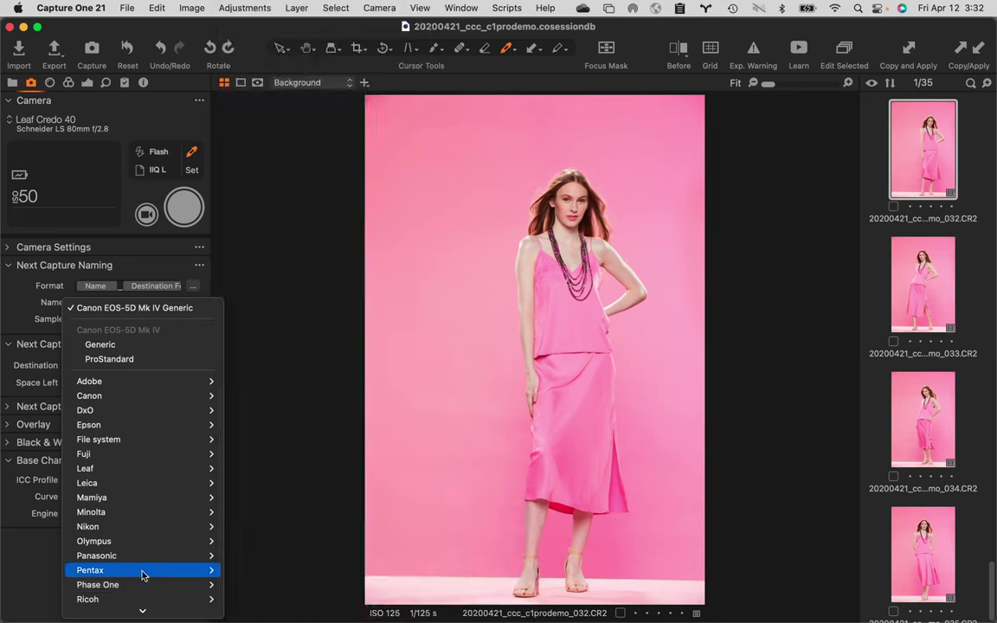
{"action": "scroll", "coordinate": [134, 586], "scroll_direction": "down", "scroll_amount": 5}
{"action": "mouse_move", "coordinate": [117, 503]}
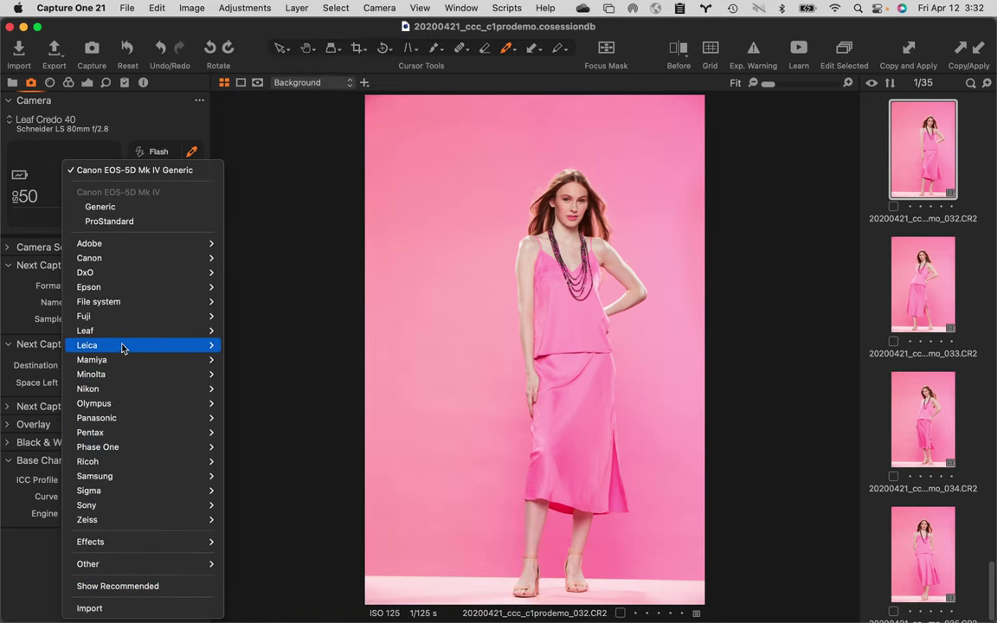
{"action": "mouse_move", "coordinate": [121, 337]}
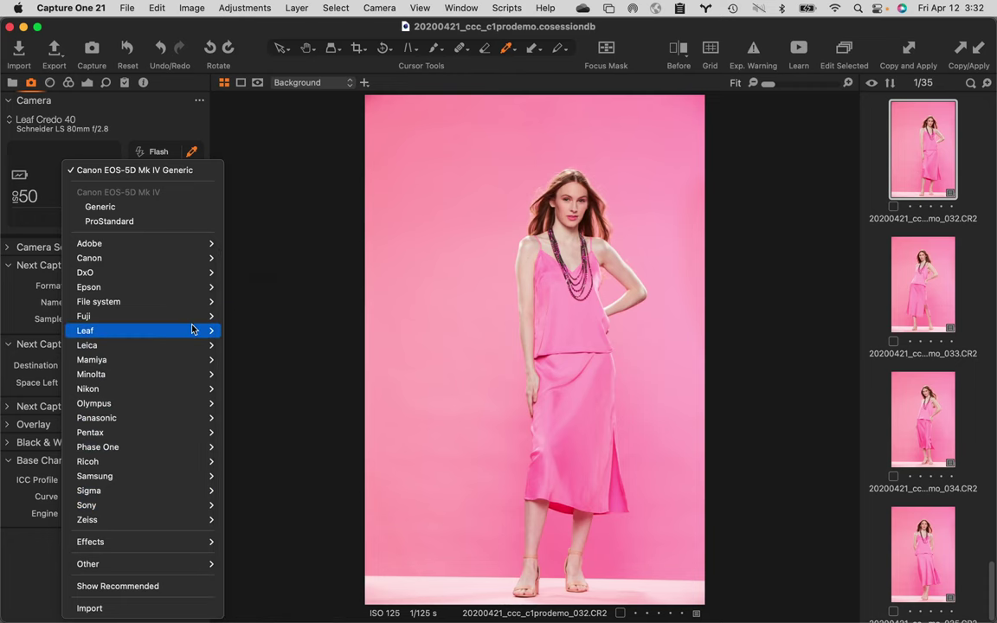
{"action": "mouse_move", "coordinate": [291, 350]}
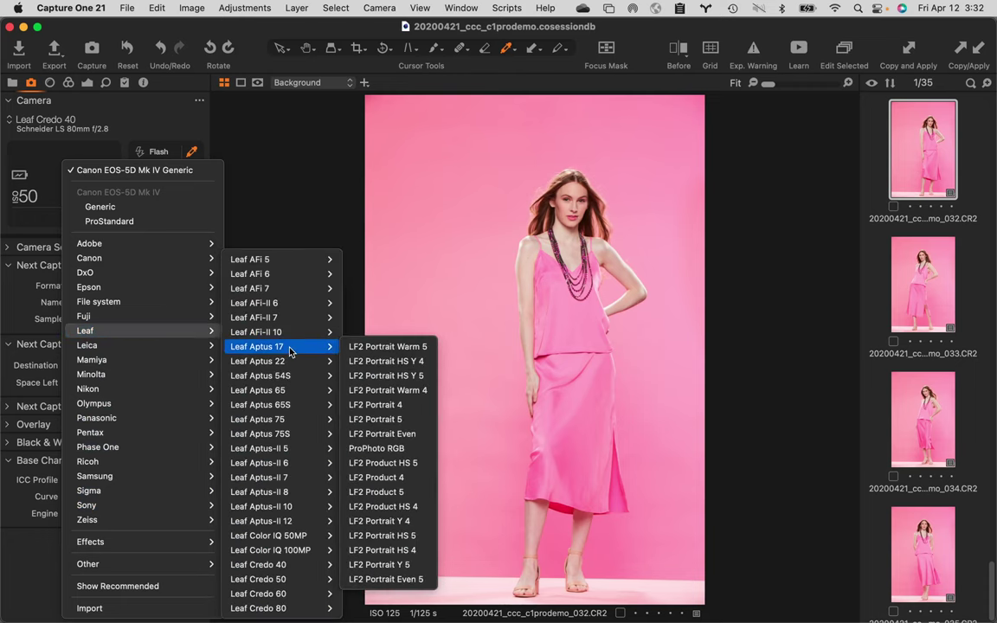
{"action": "mouse_move", "coordinate": [274, 569]}
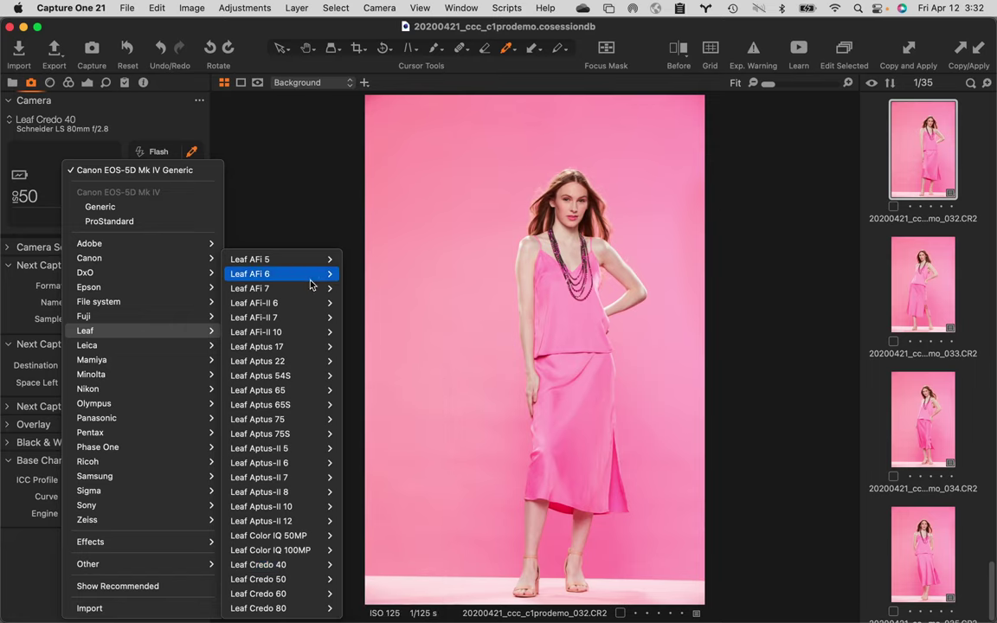
{"action": "left_click", "coordinate": [310, 236]}
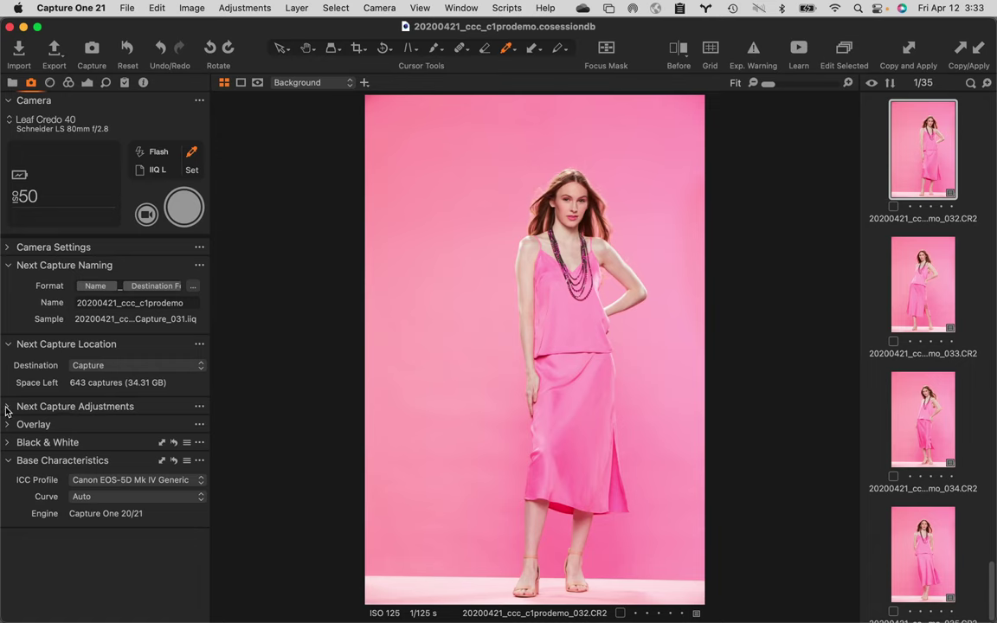
- Expand Next Capture Adjustments to view its ICC profile choices while keeping Default, and collapse Base Characteristics
{"action": "left_click", "coordinate": [14, 407]}
{"action": "left_click", "coordinate": [110, 429]}
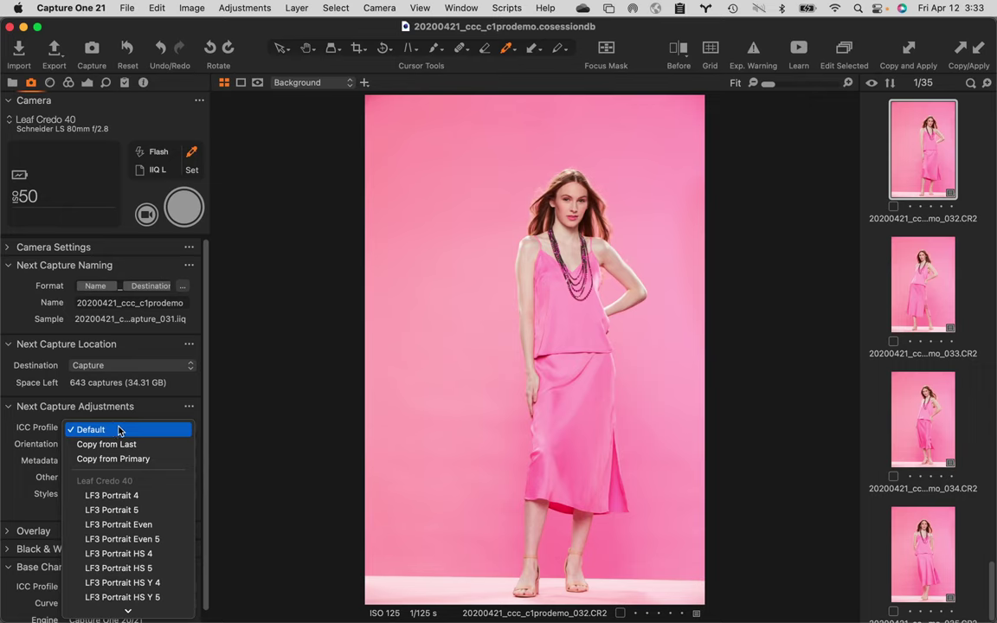
{"action": "left_click", "coordinate": [152, 374]}
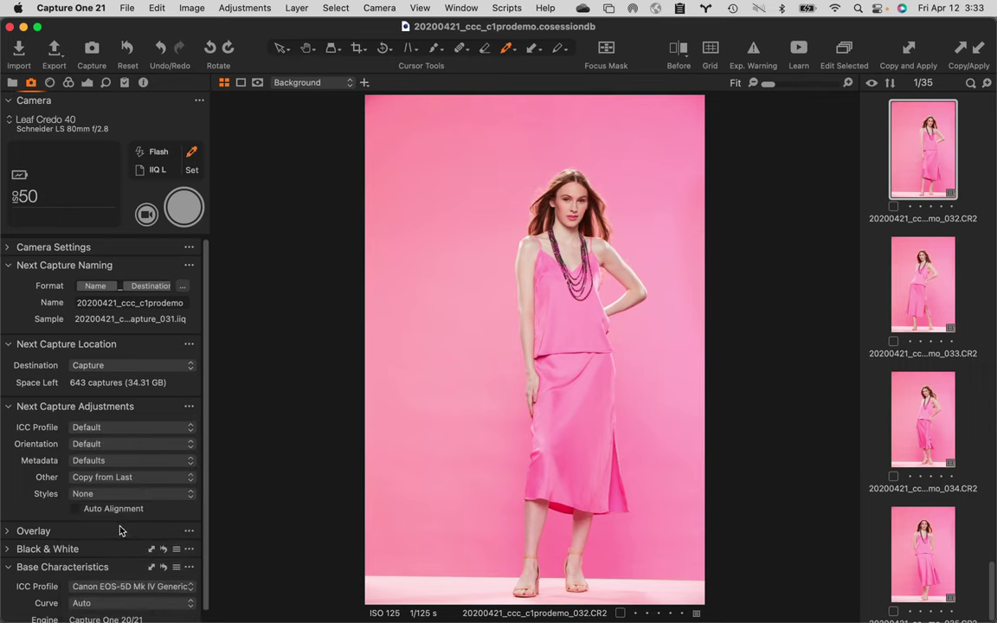
{"action": "scroll", "coordinate": [113, 551], "scroll_direction": "down", "scroll_amount": 1}
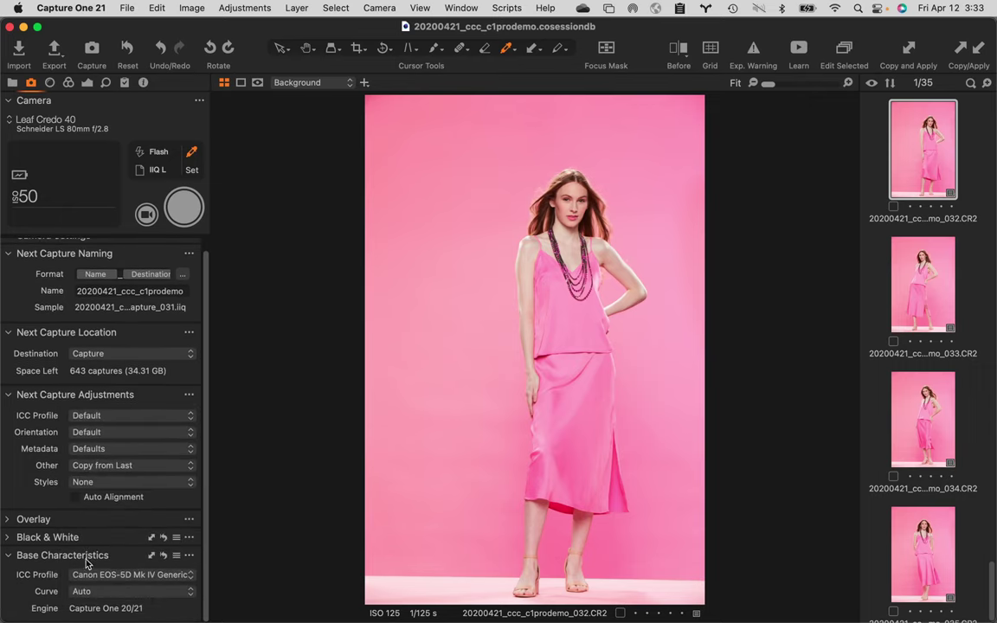
{"action": "left_click", "coordinate": [87, 562]}
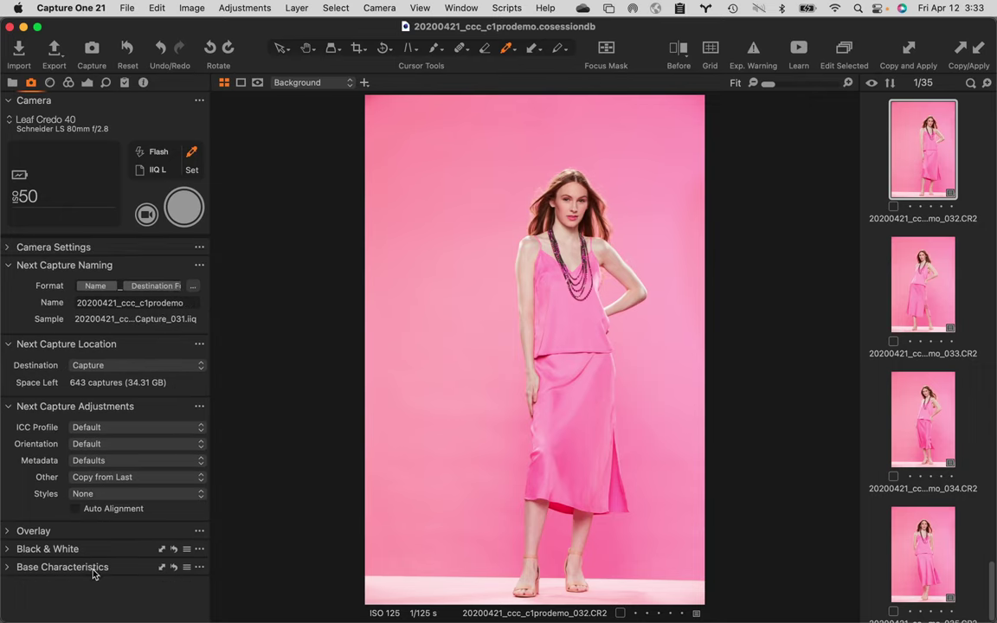
- Collapse Base Characteristics and add the High Dynamic Range tool below it
{"action": "left_click", "coordinate": [91, 567]}
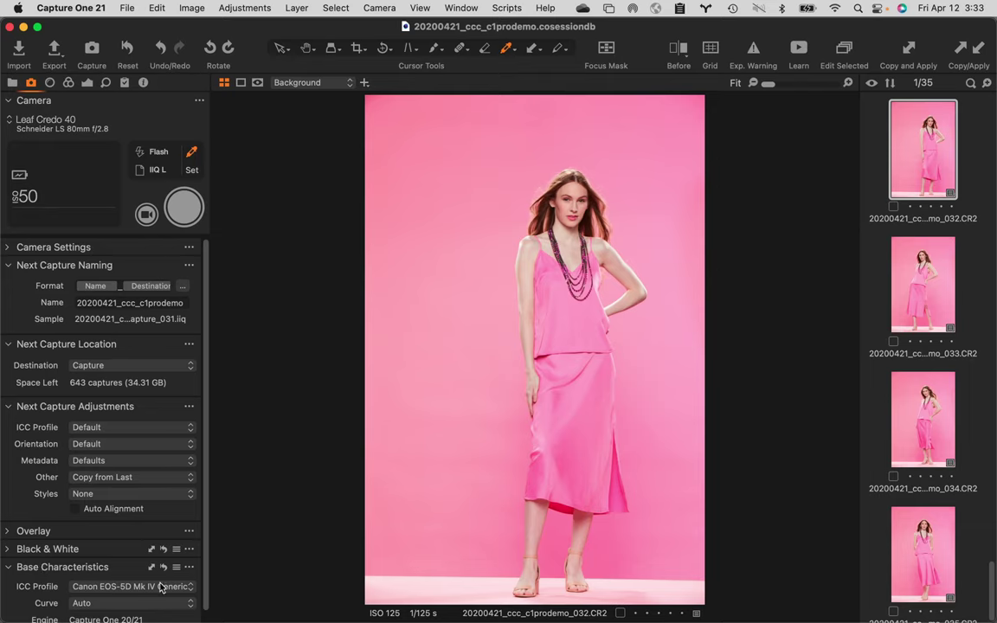
{"action": "left_click", "coordinate": [8, 569]}
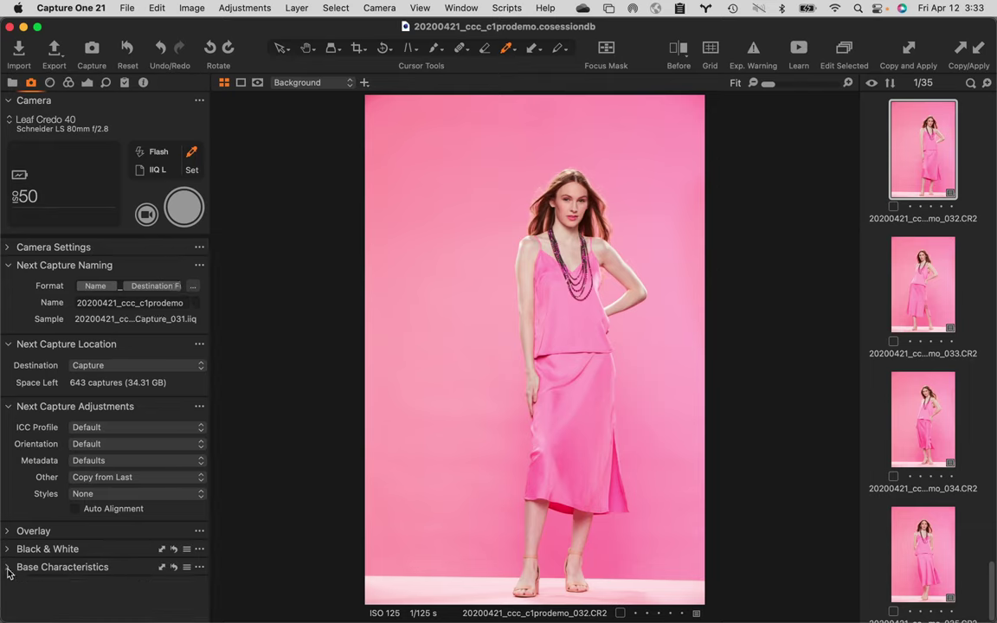
{"action": "right_click", "coordinate": [99, 597]}
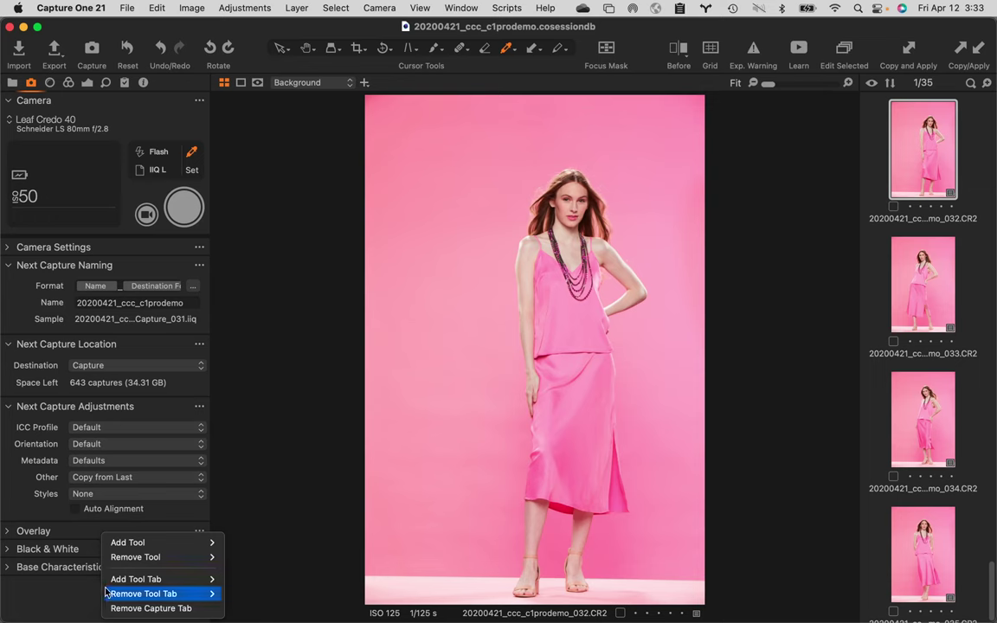
{"action": "mouse_move", "coordinate": [138, 547]}
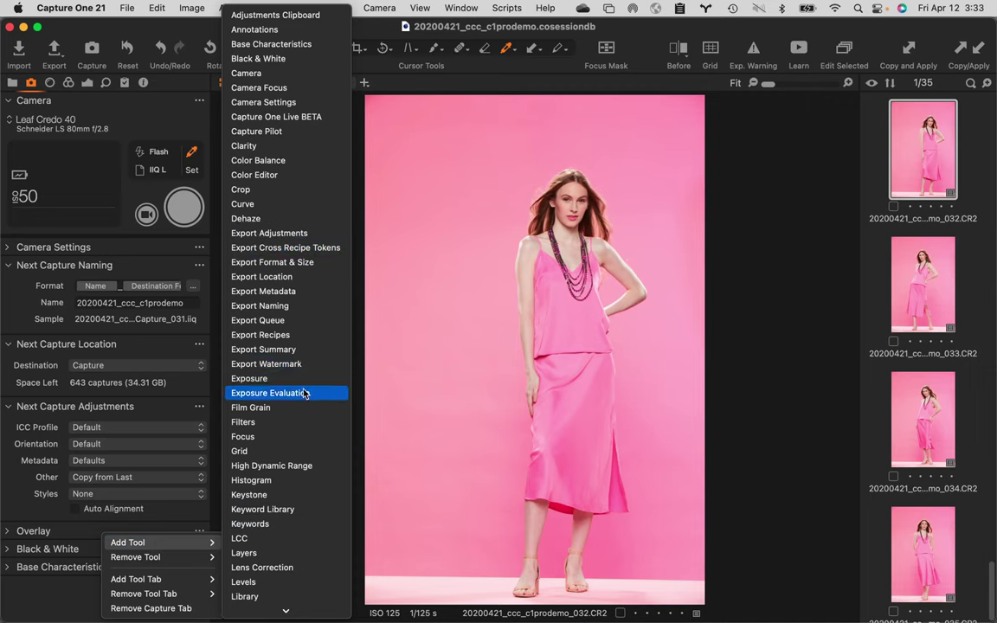
{"action": "left_click", "coordinate": [305, 466]}
{"action": "scroll", "coordinate": [114, 576], "scroll_direction": "down", "scroll_amount": 2}
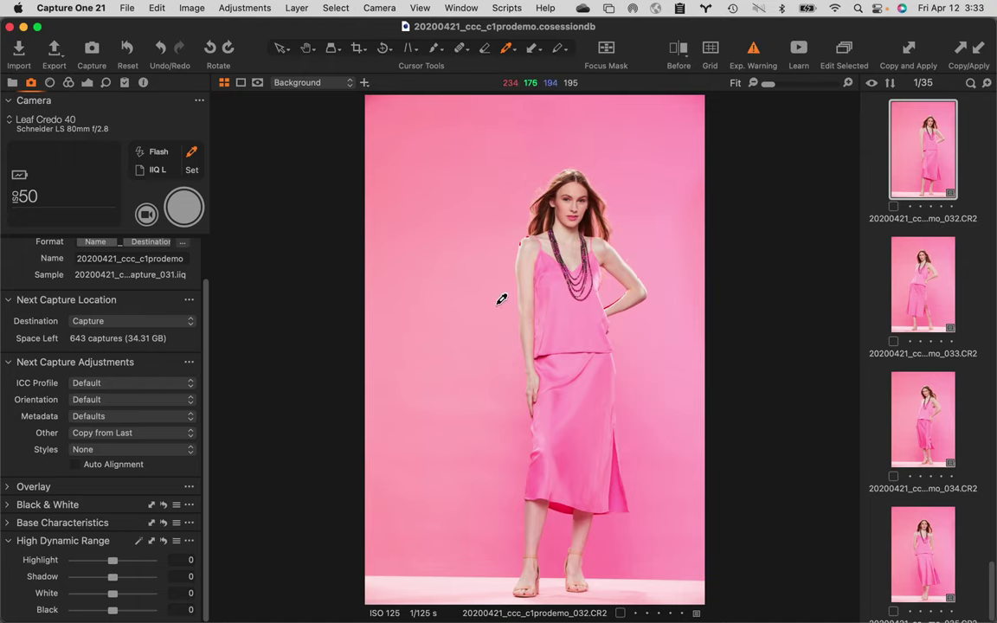
- Try lowering Highlight to -100 while viewing the model's overexposed shoulder at 100%, and reset Highlight to 0
{"action": "left_click", "coordinate": [527, 241]}
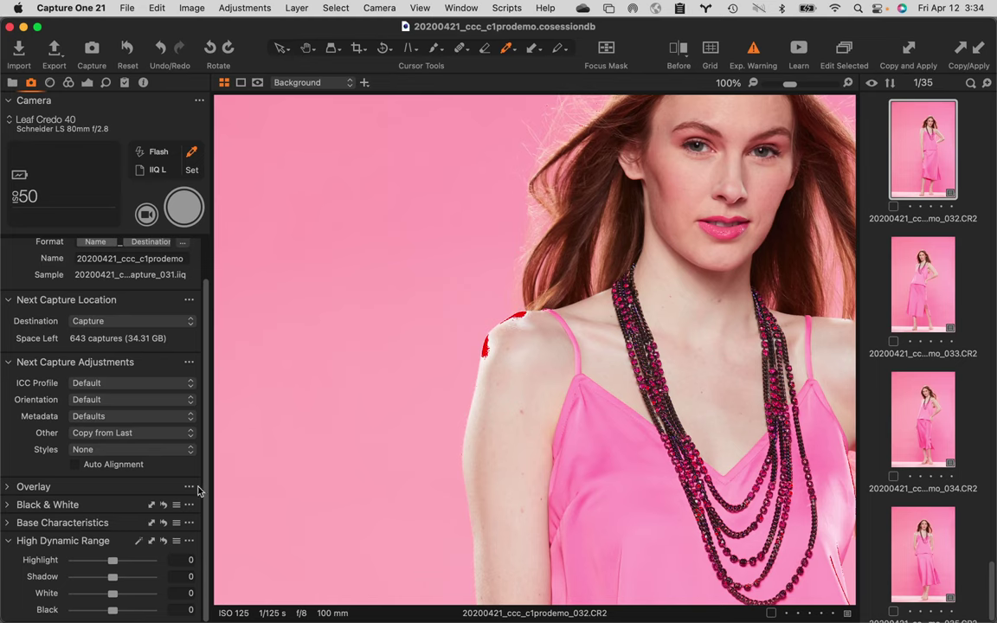
{"action": "left_click", "coordinate": [111, 560]}
{"action": "left_click_drag", "start_coordinate": [110, 563], "coordinate": [57, 568]}
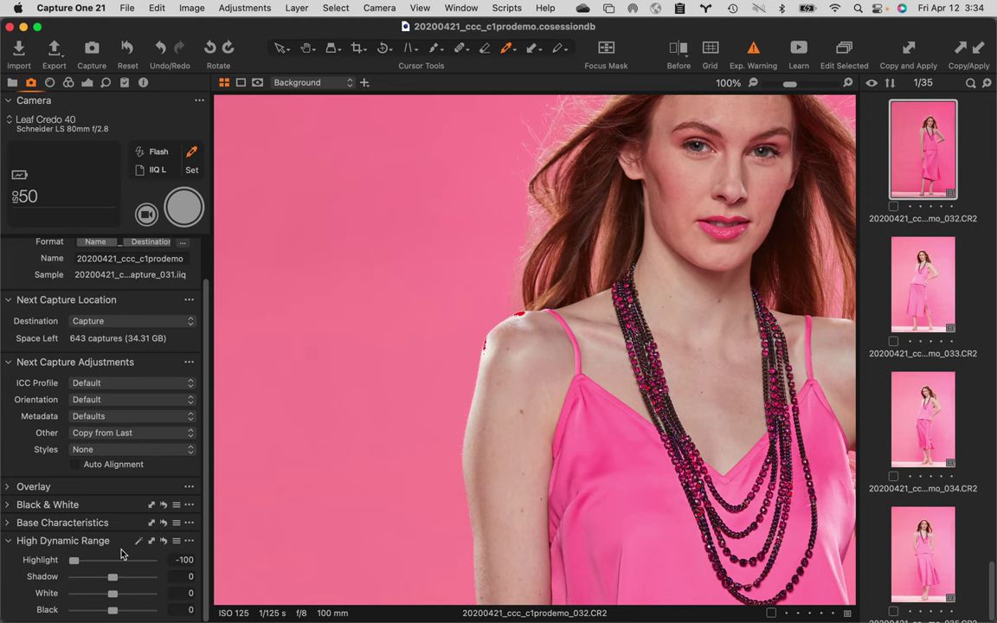
{"action": "double_click", "coordinate": [74, 562]}
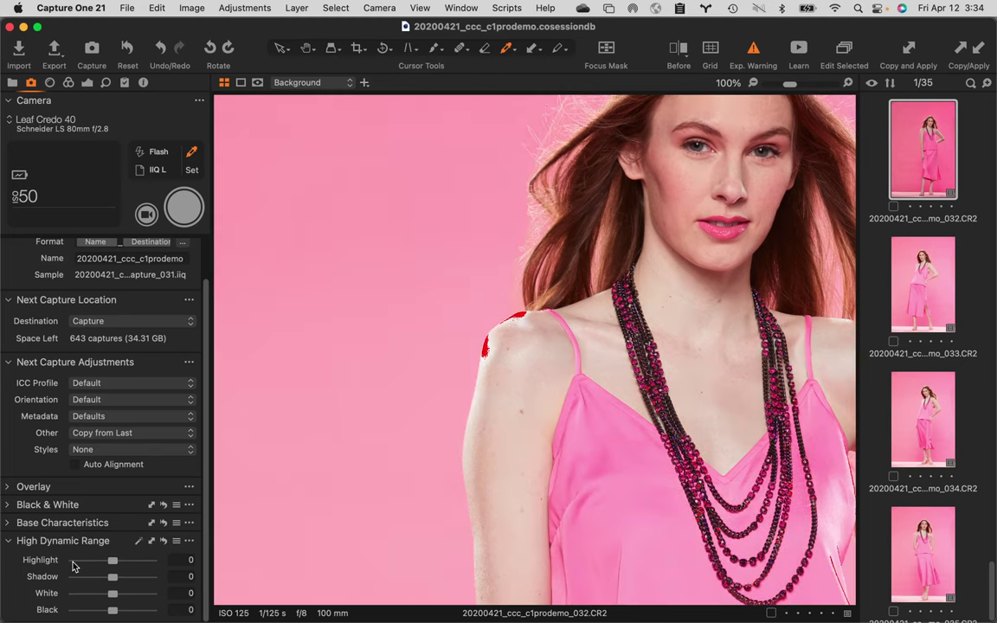
- Collapse the High Dynamic Range tool and add the Focus tool below it
{"action": "left_click", "coordinate": [9, 542]}
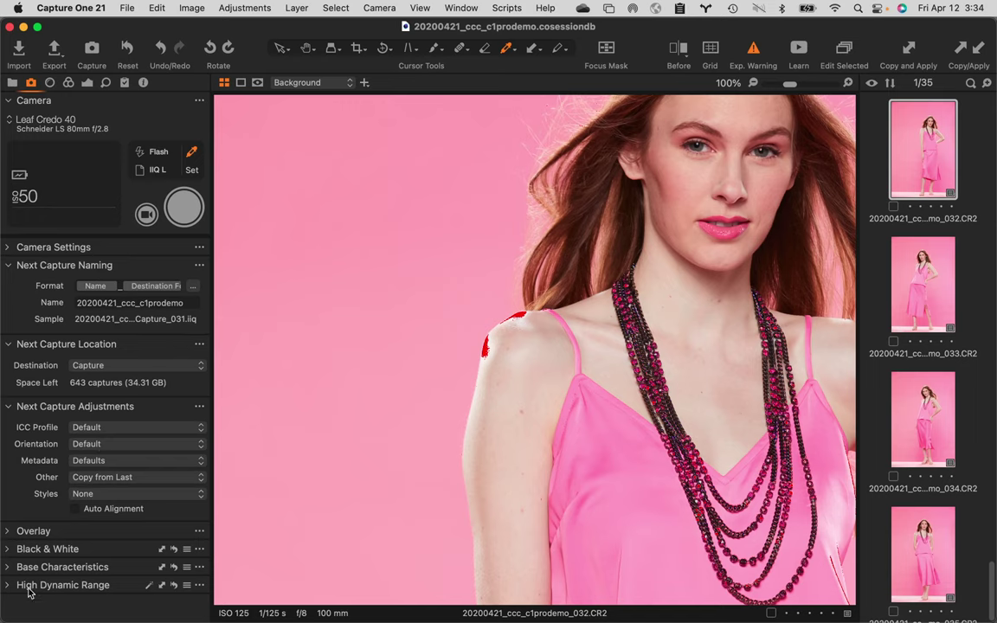
{"action": "right_click", "coordinate": [91, 609]}
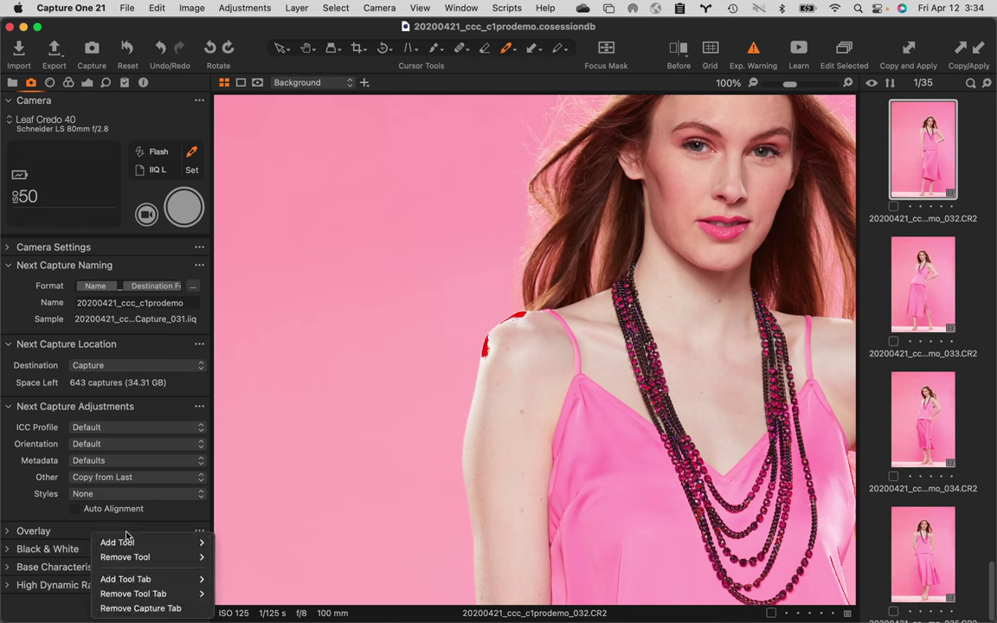
{"action": "mouse_move", "coordinate": [126, 542]}
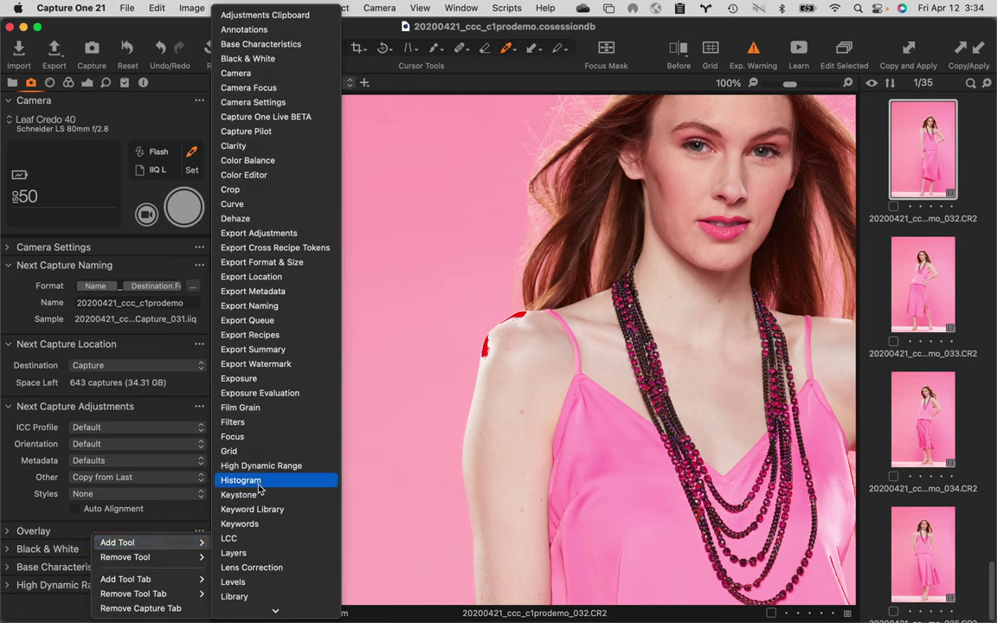
{"action": "left_click", "coordinate": [260, 436]}
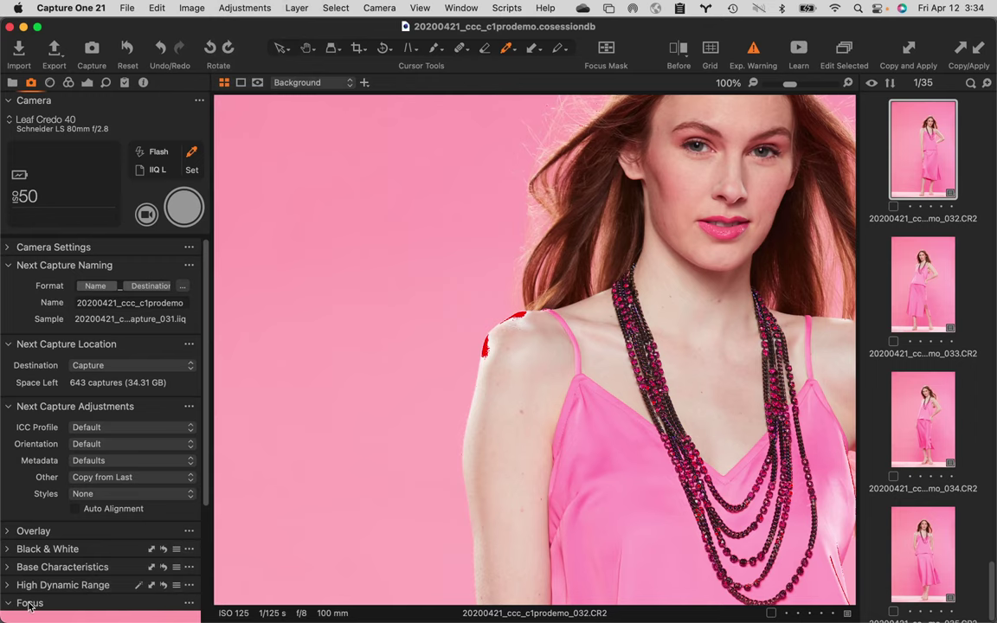
- Set the Focus tool's preview to the model's eyes by picking a focus point on the image
{"action": "left_click", "coordinate": [111, 603]}
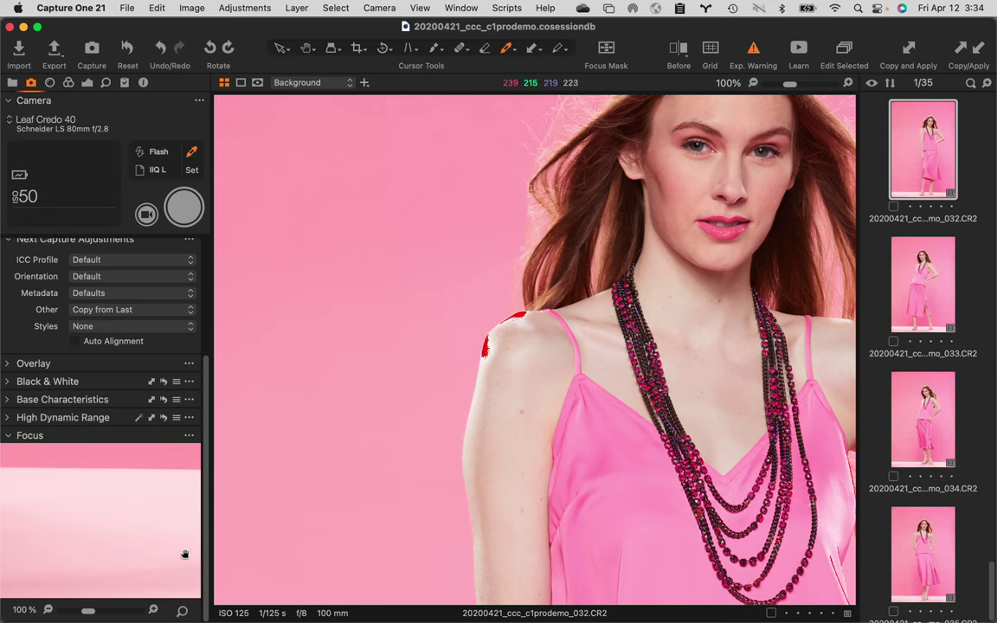
{"action": "left_click", "coordinate": [183, 612]}
{"action": "left_click", "coordinate": [694, 143]}
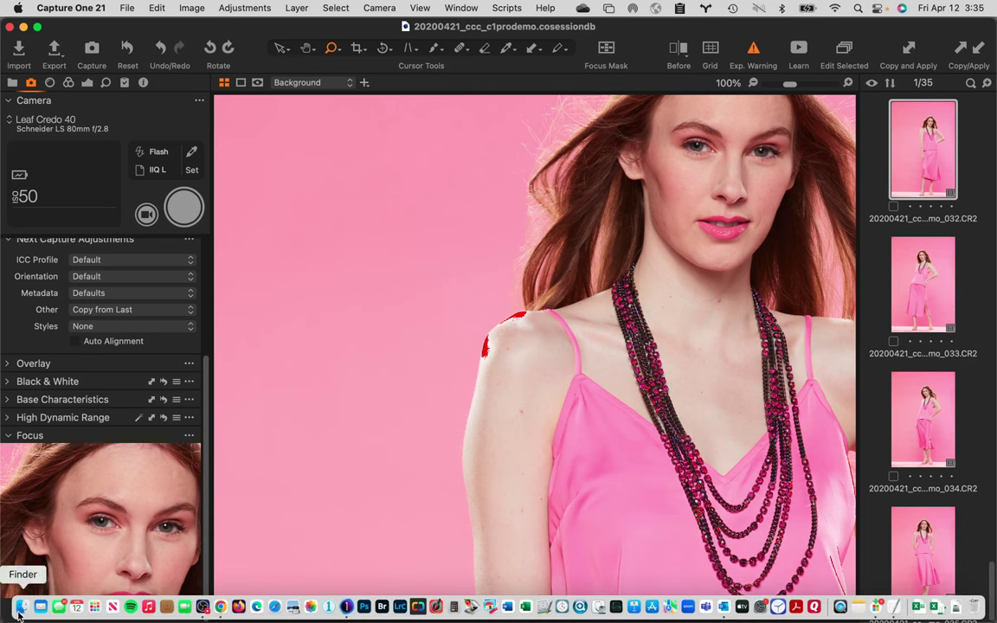
- Switch to Finder and look through the Class 9 files' Teacher Folder within Columbia College's 3 Retouching and Compositing Class folder
{"action": "left_click", "coordinate": [18, 610]}
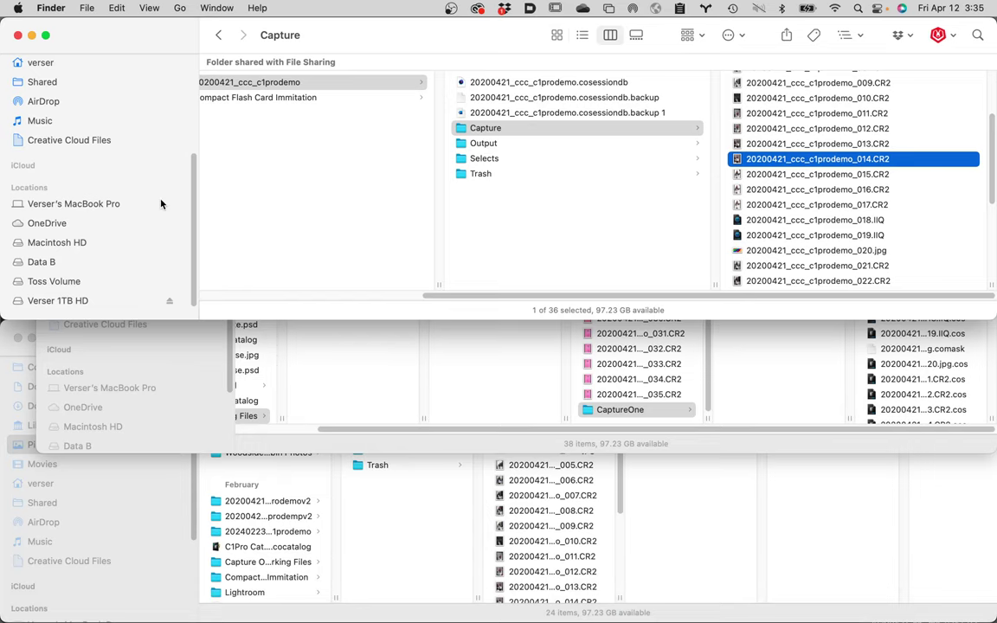
{"action": "scroll", "coordinate": [160, 202], "scroll_direction": "up", "scroll_amount": 5}
{"action": "left_click", "coordinate": [94, 115]}
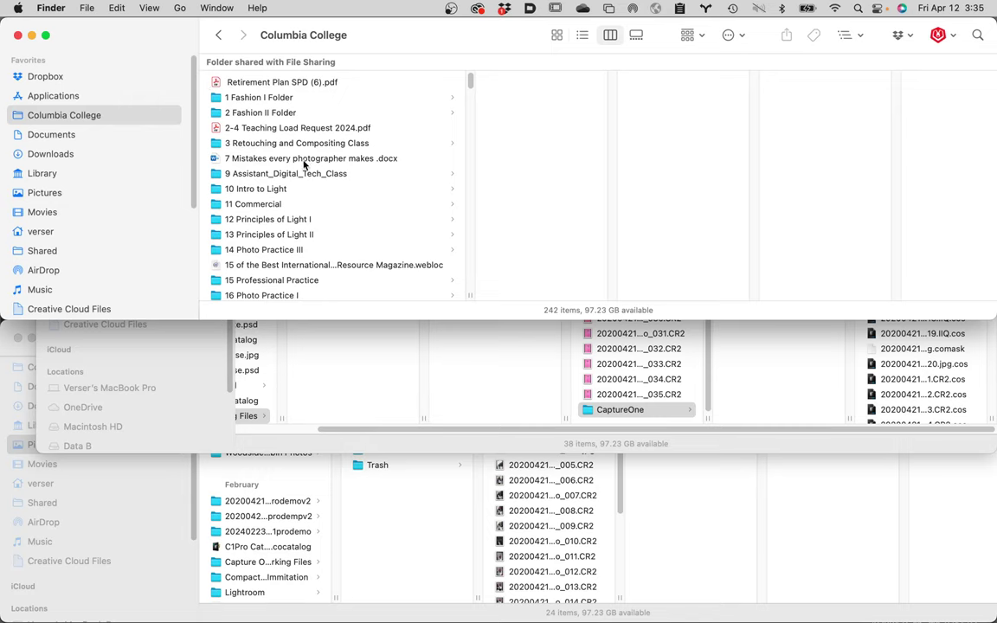
{"action": "left_click", "coordinate": [296, 140]}
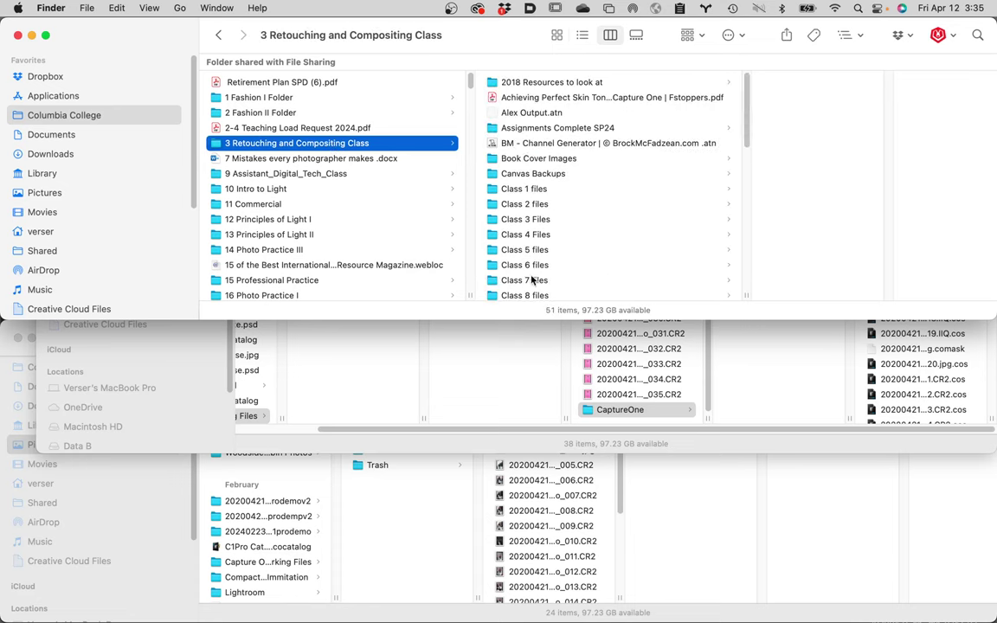
{"action": "scroll", "coordinate": [531, 278], "scroll_direction": "down", "scroll_amount": 3}
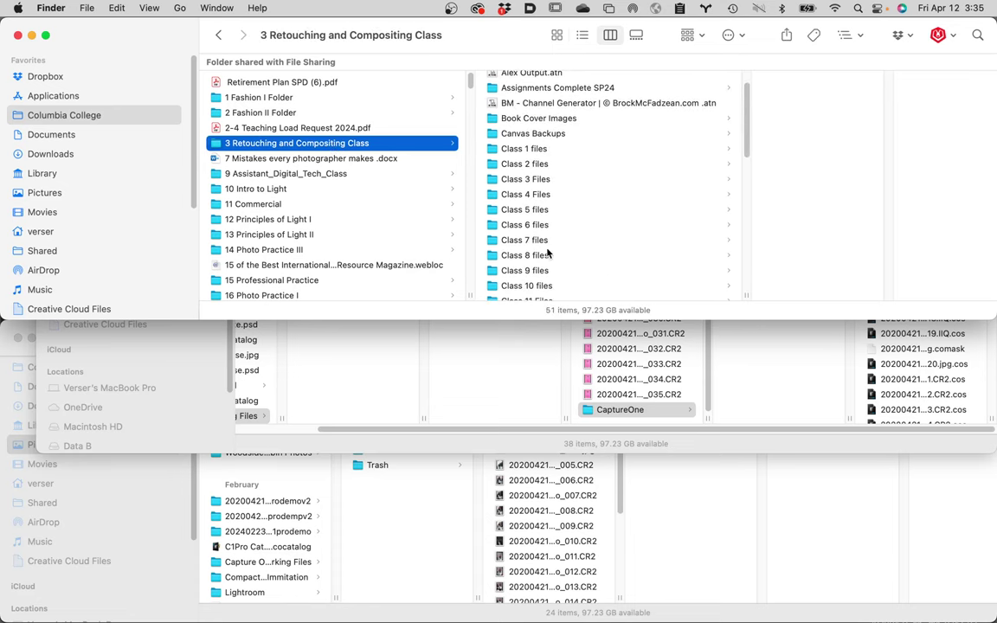
{"action": "left_click", "coordinate": [548, 255]}
{"action": "left_click", "coordinate": [471, 269]}
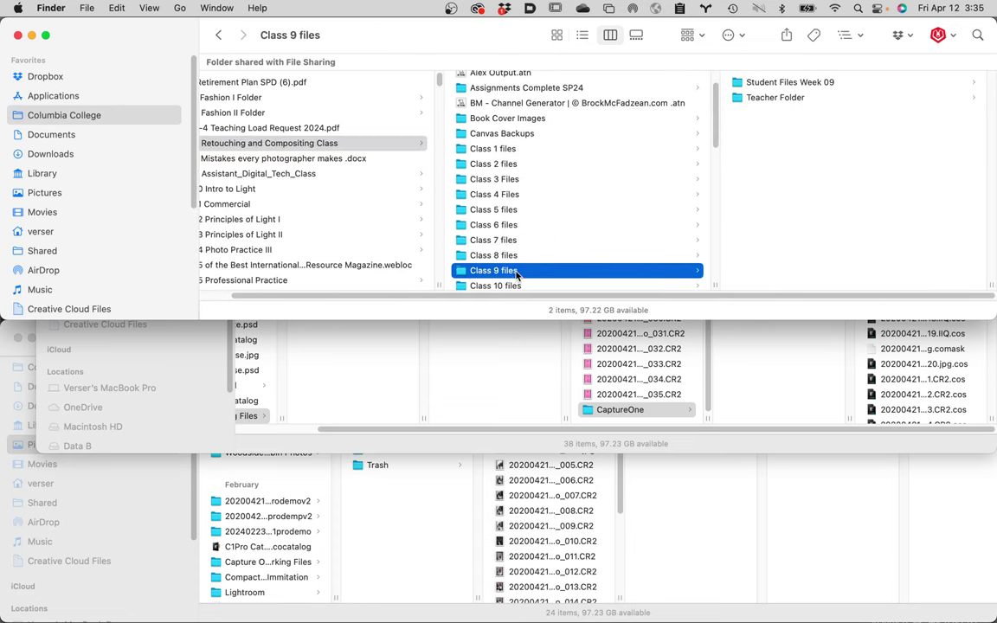
{"action": "left_click", "coordinate": [770, 97]}
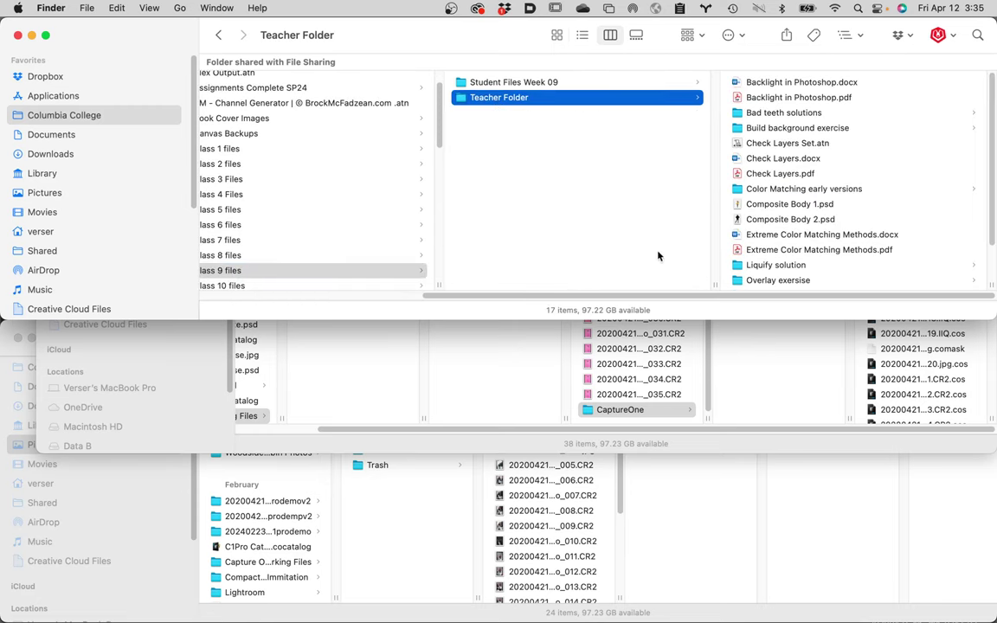
{"action": "scroll", "coordinate": [779, 229], "scroll_direction": "down", "scroll_amount": 3}
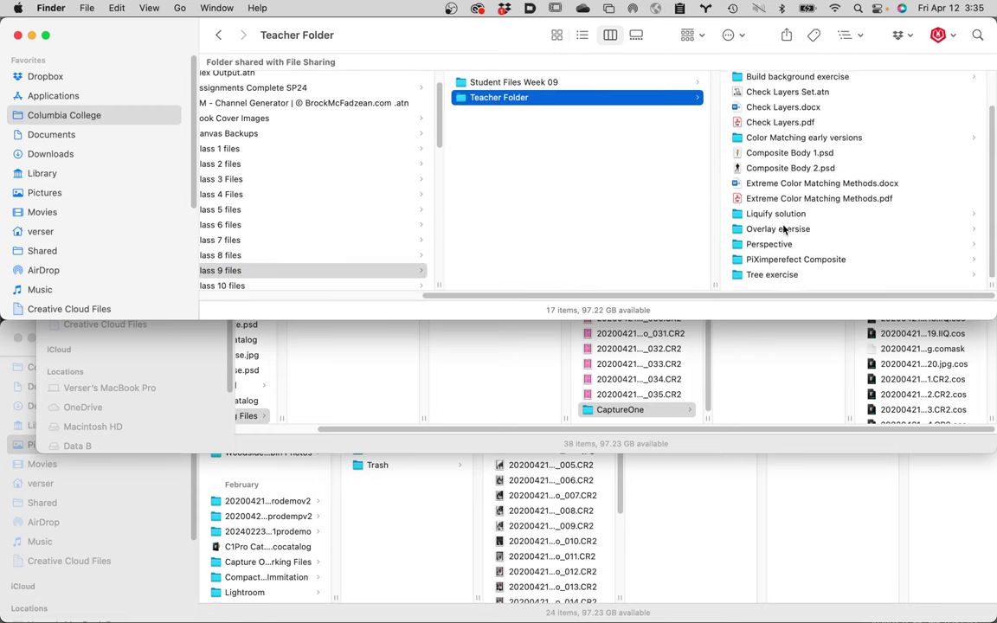
- Look through the Teacher Folder of Class 8 files for the moiré examples
{"action": "left_click", "coordinate": [265, 255]}
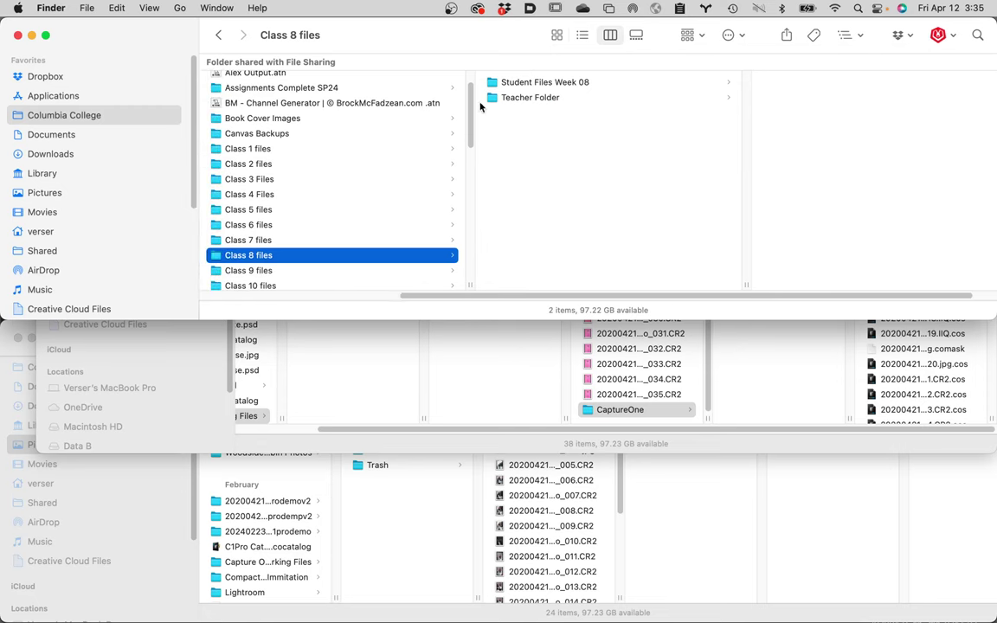
{"action": "left_click", "coordinate": [536, 97]}
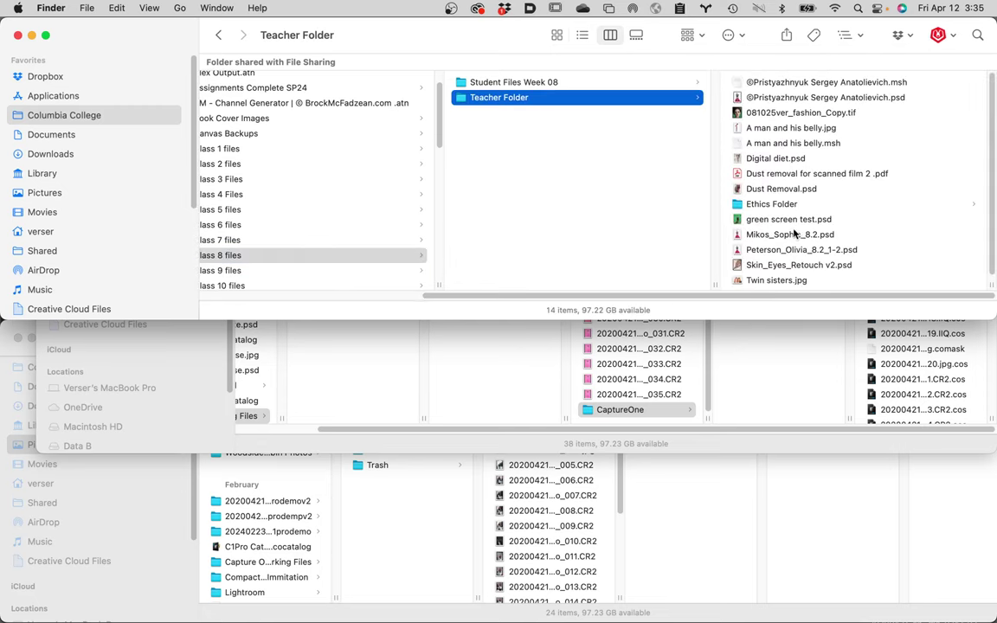
{"action": "scroll", "coordinate": [793, 232], "scroll_direction": "down", "scroll_amount": 1}
{"action": "scroll", "coordinate": [363, 234], "scroll_direction": "down", "scroll_amount": 3}
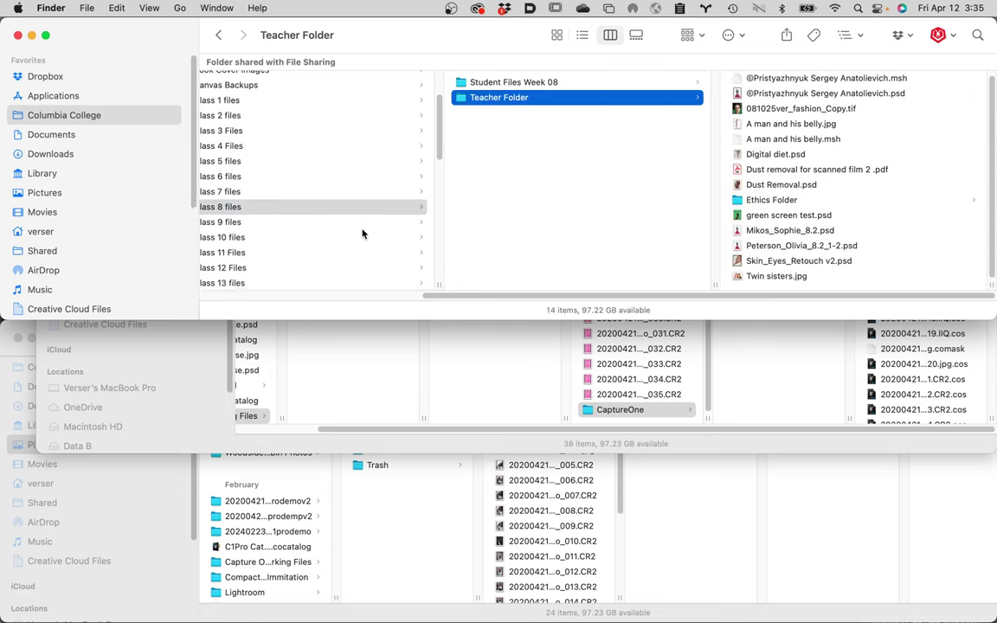
- Preview Moiré.jpg from the Moiré photos folder inside the Class 10 files' Teacher Folder
{"action": "left_click", "coordinate": [212, 236]}
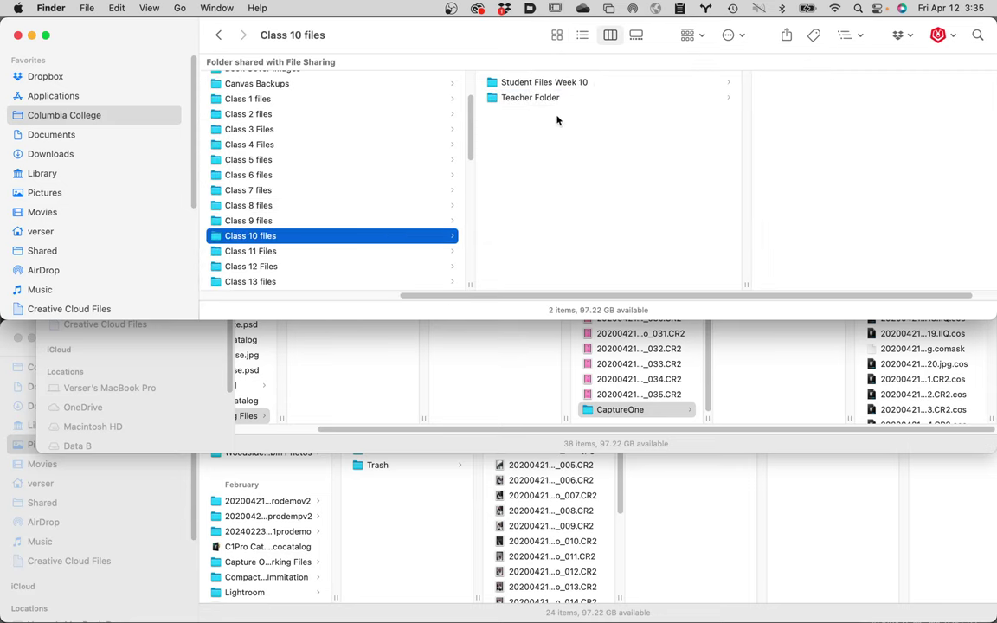
{"action": "left_click", "coordinate": [532, 97]}
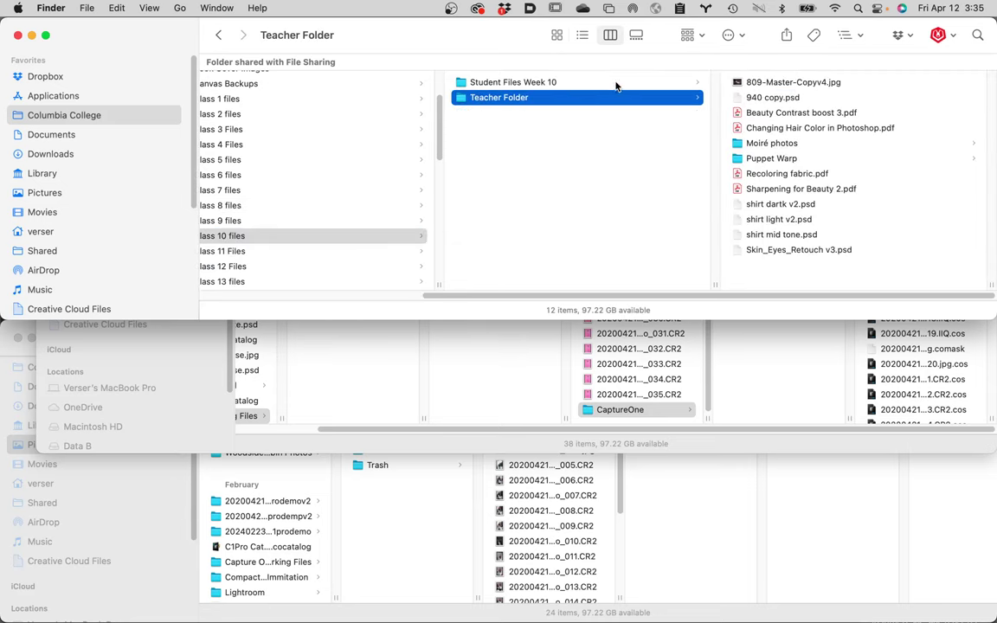
{"action": "left_click", "coordinate": [810, 143]}
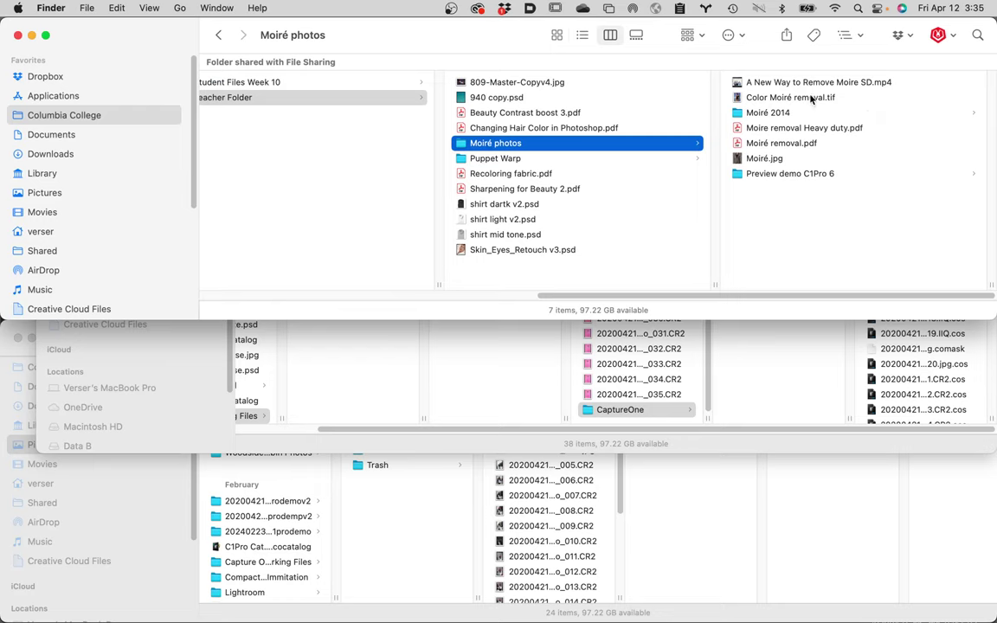
{"action": "left_click", "coordinate": [737, 160]}
{"action": "key", "text": "space"}
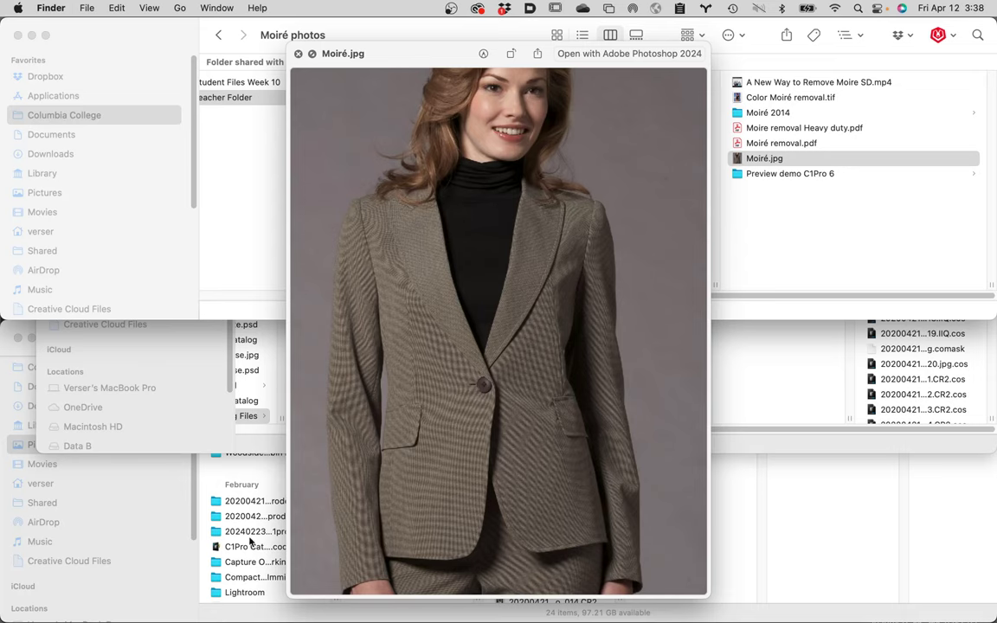
- Switch back to Capture One and inspect the model's face, necklace and pink top in the Focus tool's 100% preview
{"action": "mouse_move", "coordinate": [256, 606]}
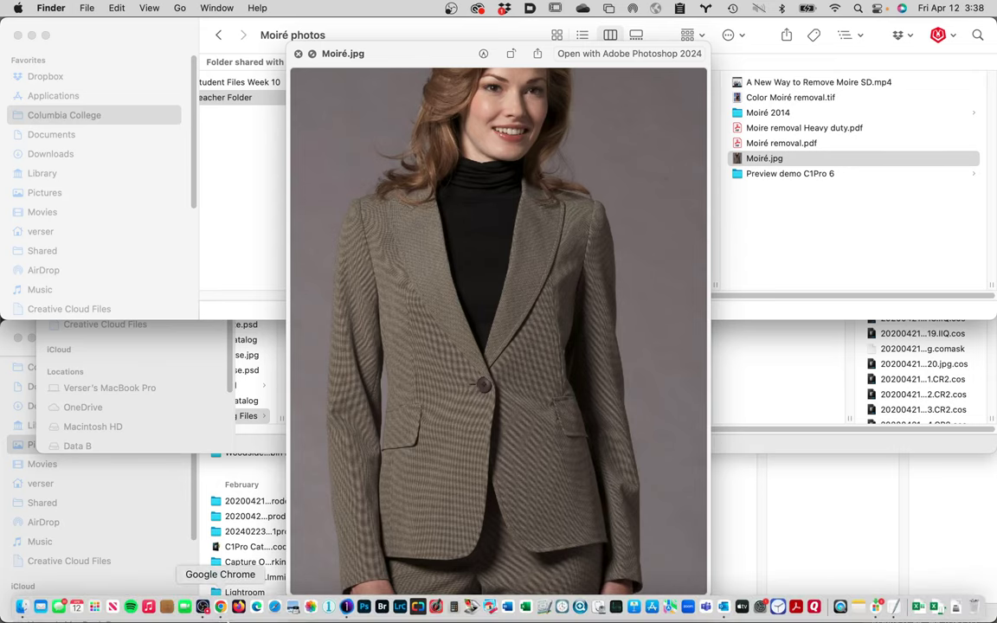
{"action": "left_click", "coordinate": [346, 606]}
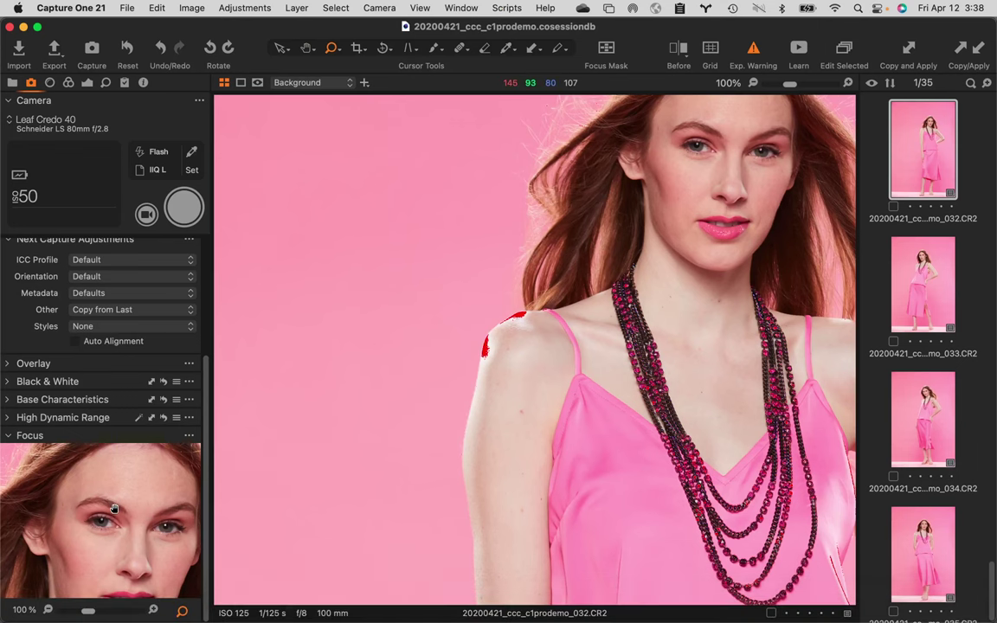
{"action": "left_click_drag", "start_coordinate": [115, 509], "coordinate": [117, 470]}
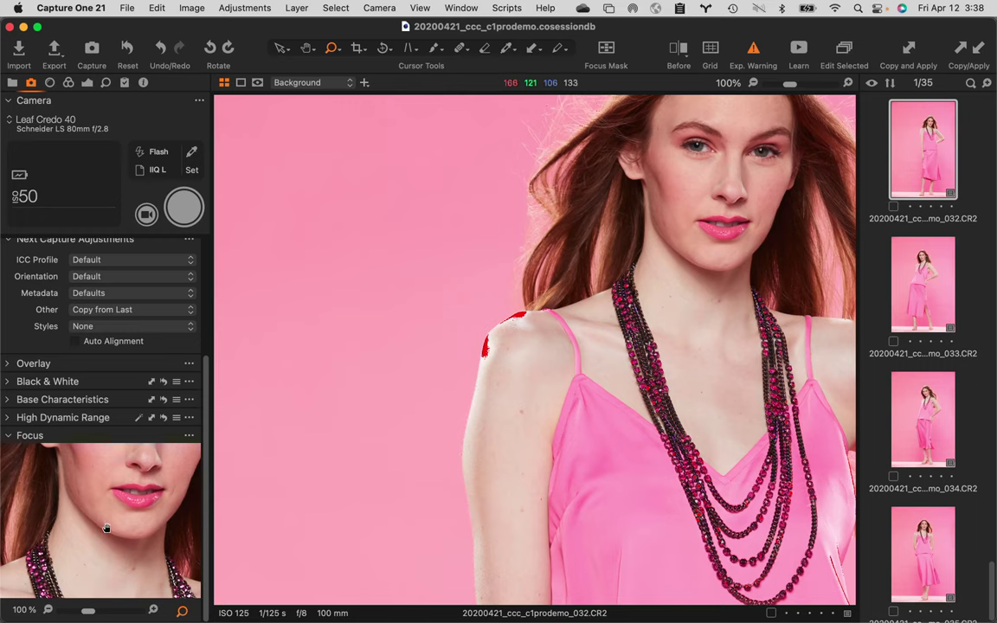
{"action": "left_click_drag", "start_coordinate": [117, 510], "coordinate": [113, 566]}
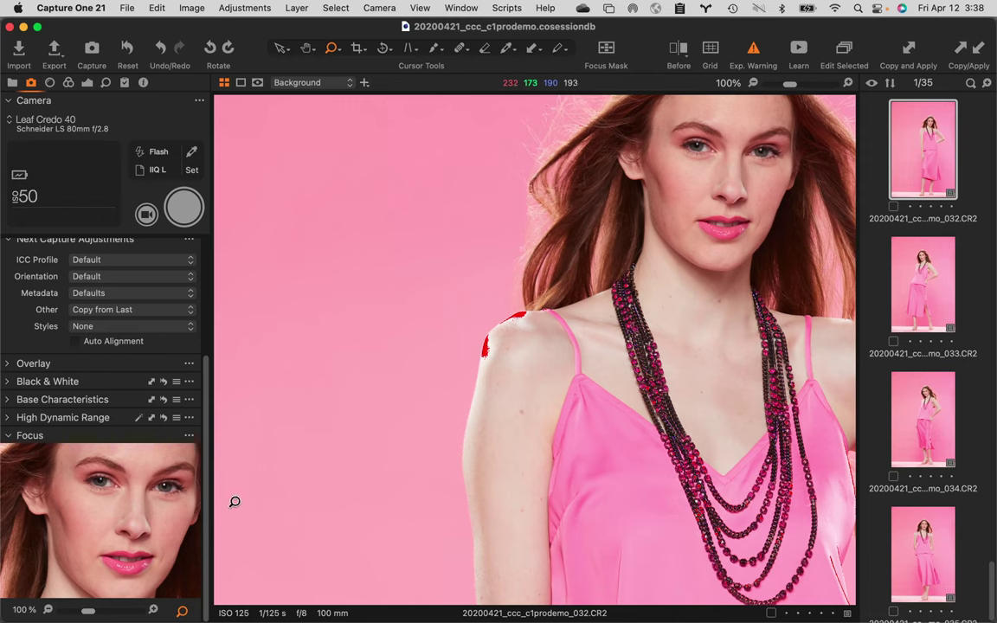
{"action": "left_click_drag", "start_coordinate": [132, 546], "coordinate": [121, 449]}
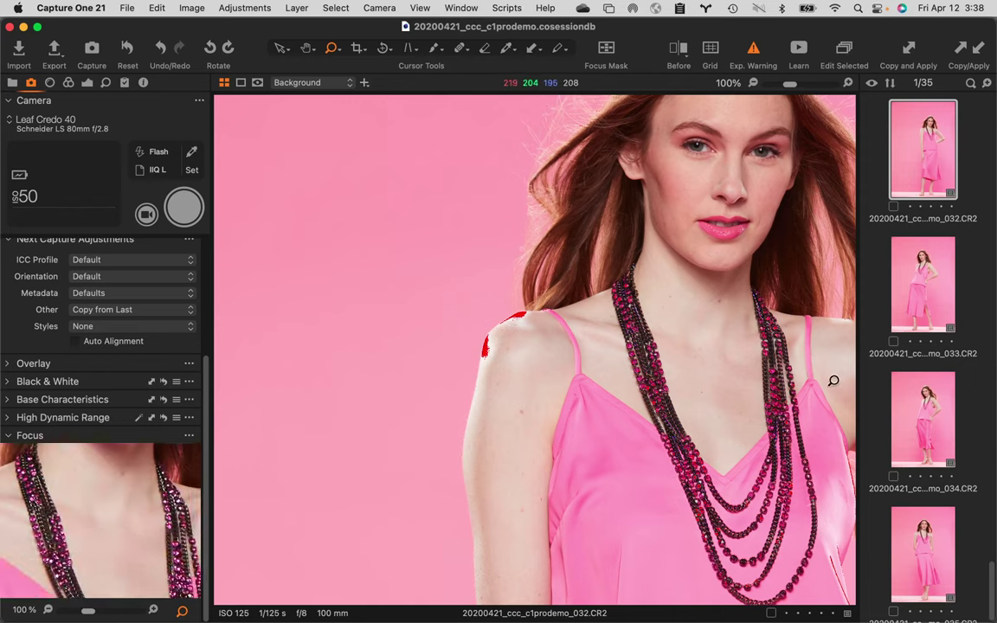
{"action": "left_click_drag", "start_coordinate": [101, 542], "coordinate": [143, 449]}
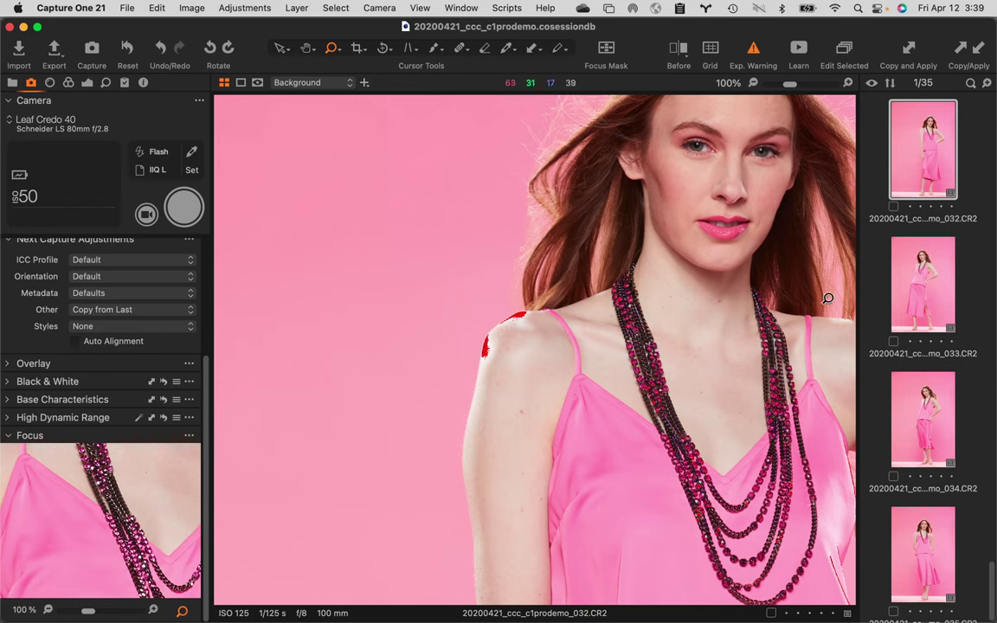
{"action": "mouse_move", "coordinate": [575, 620]}
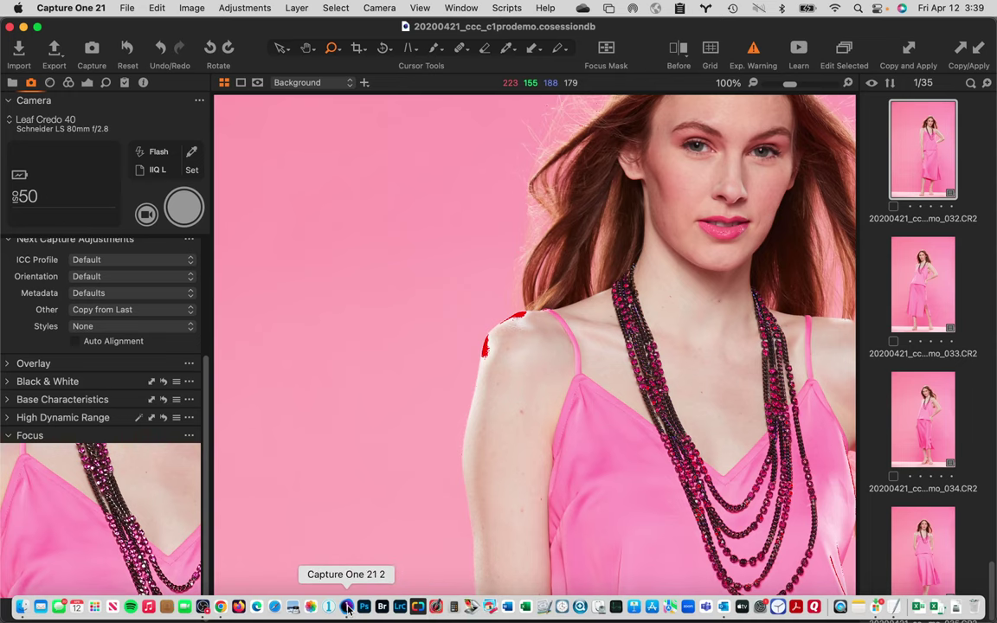
{"action": "left_click", "coordinate": [203, 607]}
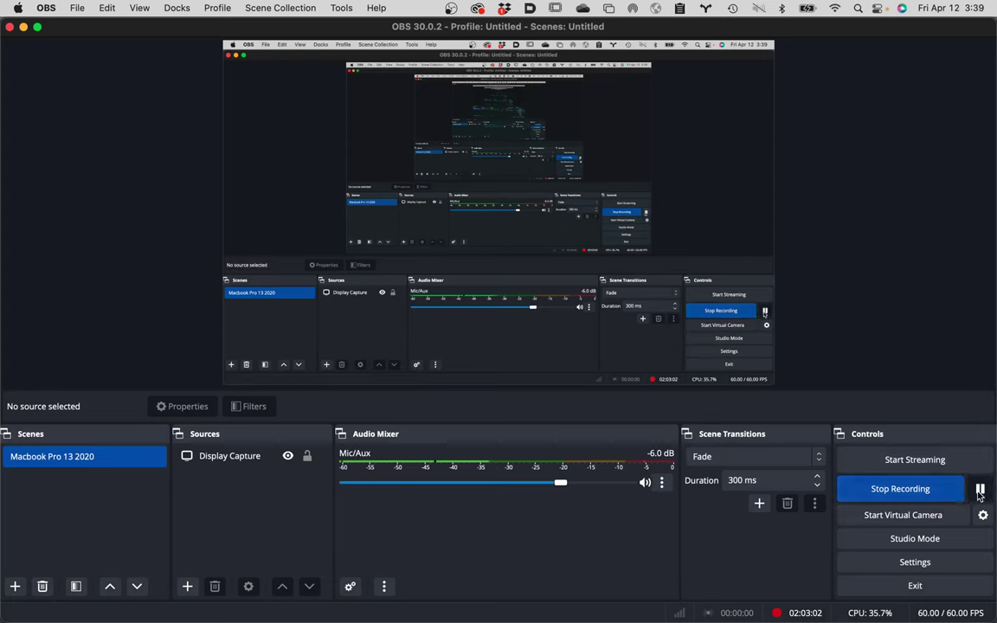
{"action": "mouse_move", "coordinate": [78, 610]}
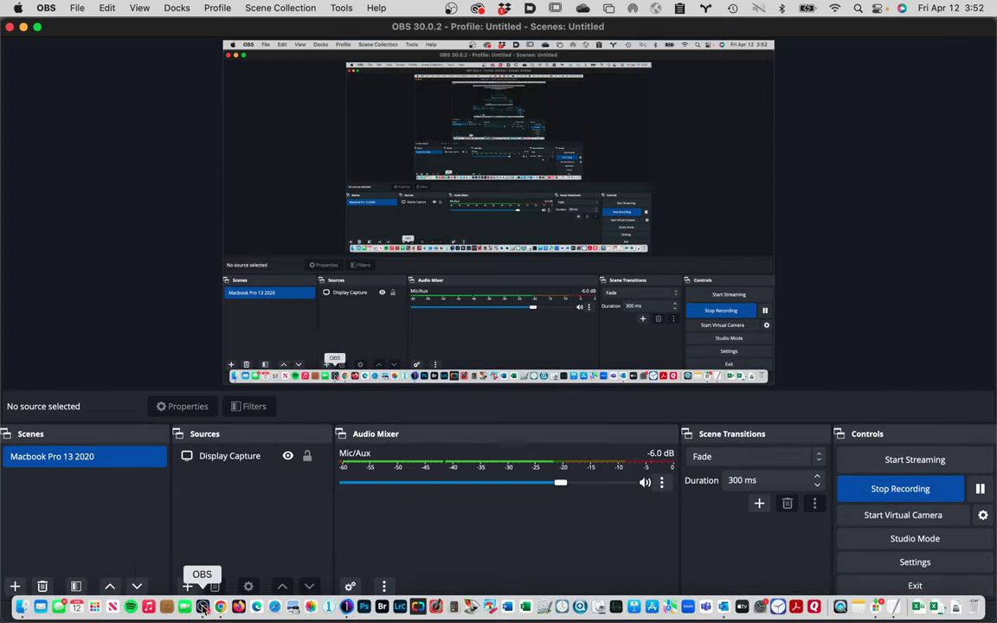
{"action": "left_click", "coordinate": [348, 607]}
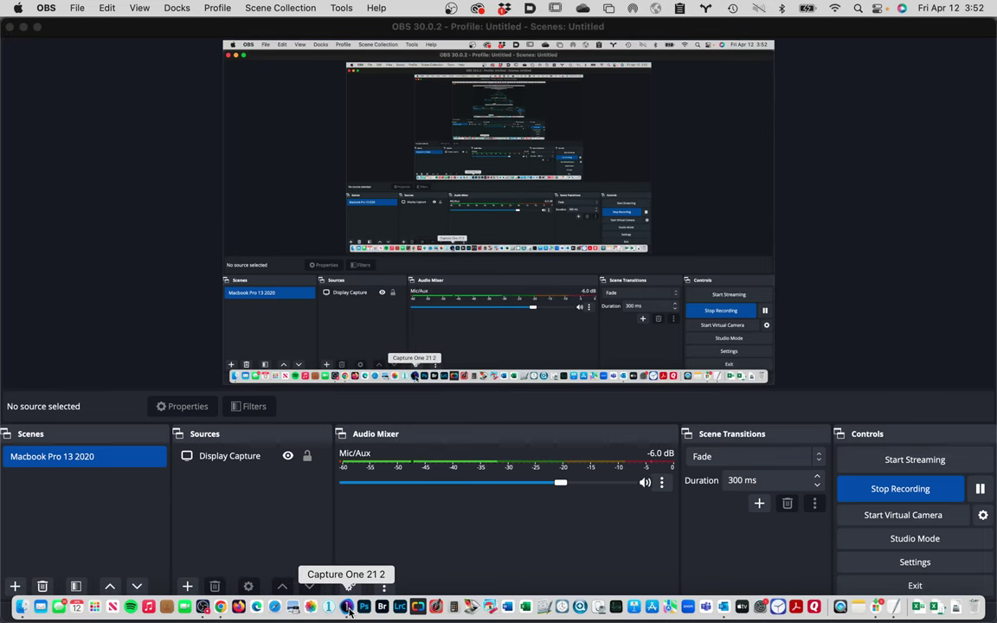
- Remove the Capture Pilot and Capture One Live BETA tools from the tethered capture tools
{"action": "scroll", "coordinate": [145, 574], "scroll_direction": "down", "scroll_amount": 5}
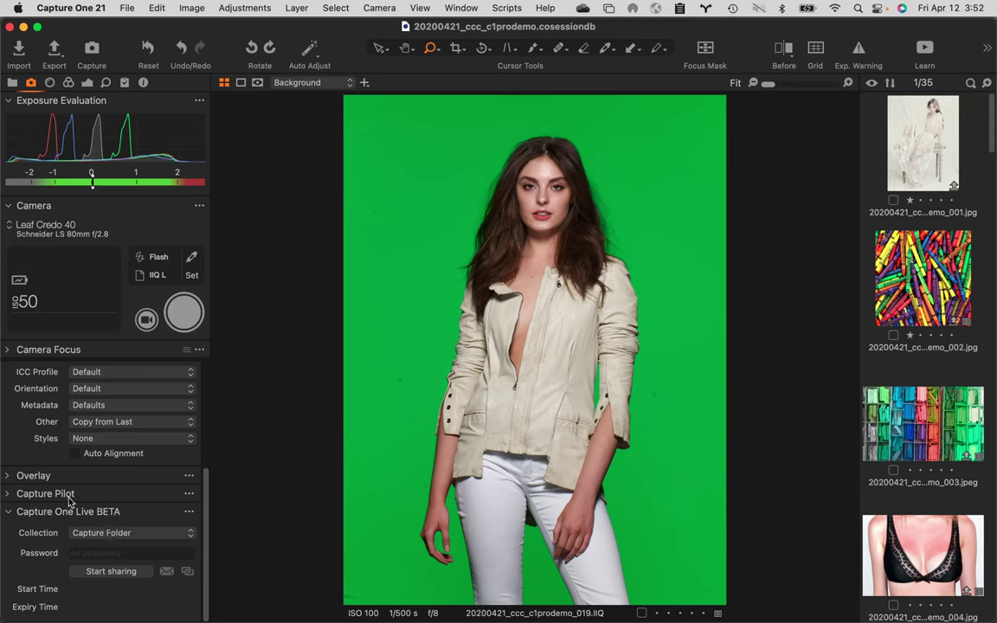
{"action": "left_click", "coordinate": [8, 512]}
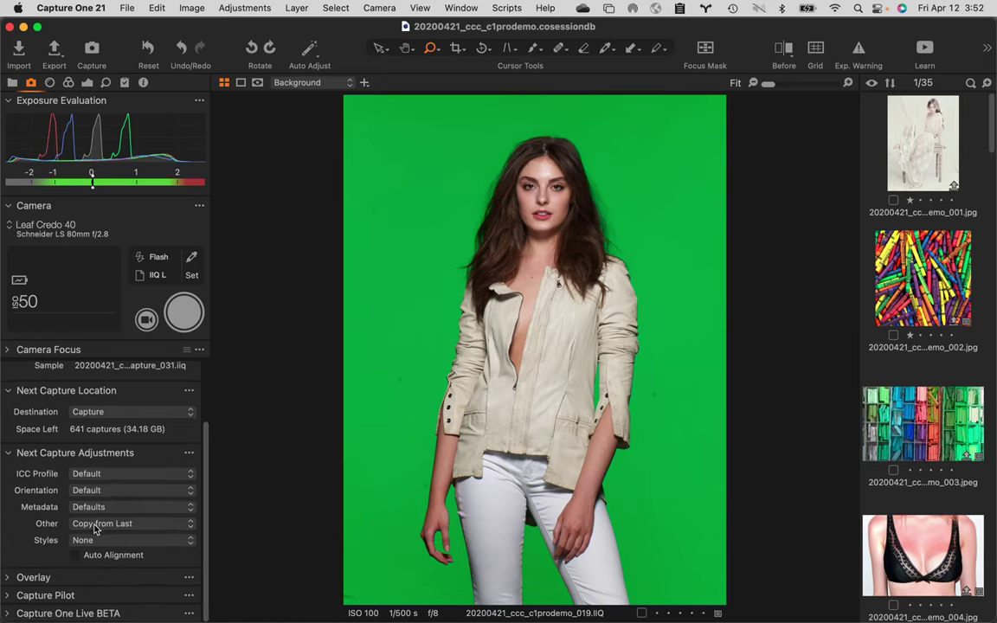
{"action": "right_click", "coordinate": [118, 595]}
{"action": "mouse_move", "coordinate": [225, 560]}
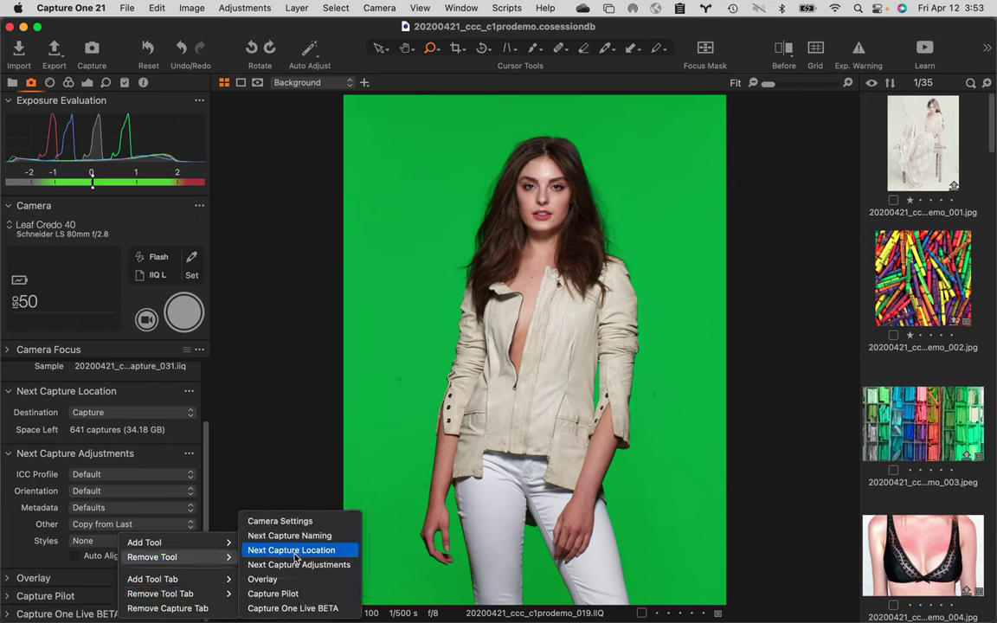
{"action": "left_click", "coordinate": [286, 594]}
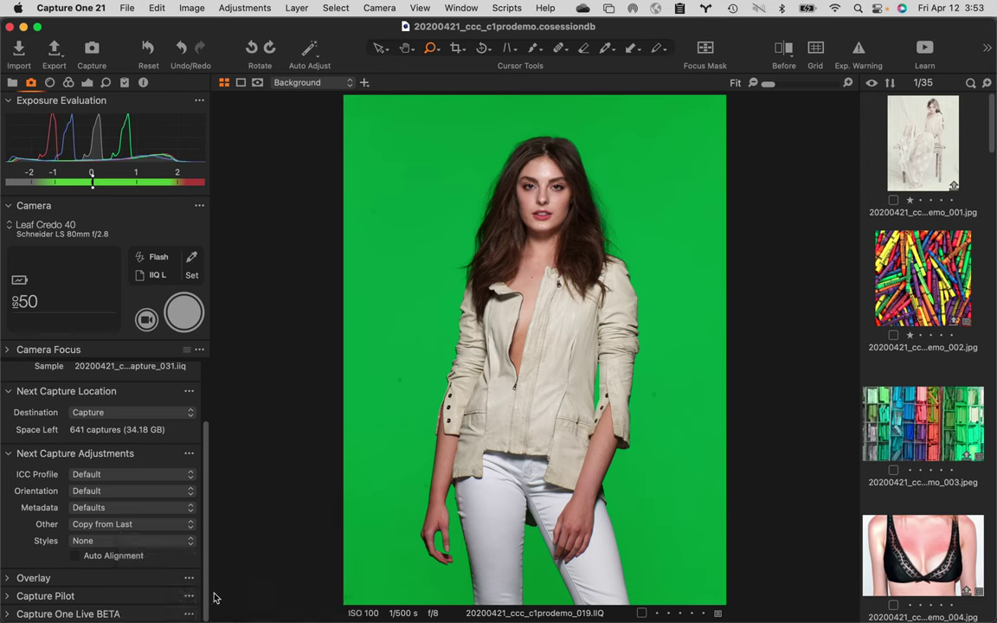
{"action": "right_click", "coordinate": [158, 614]}
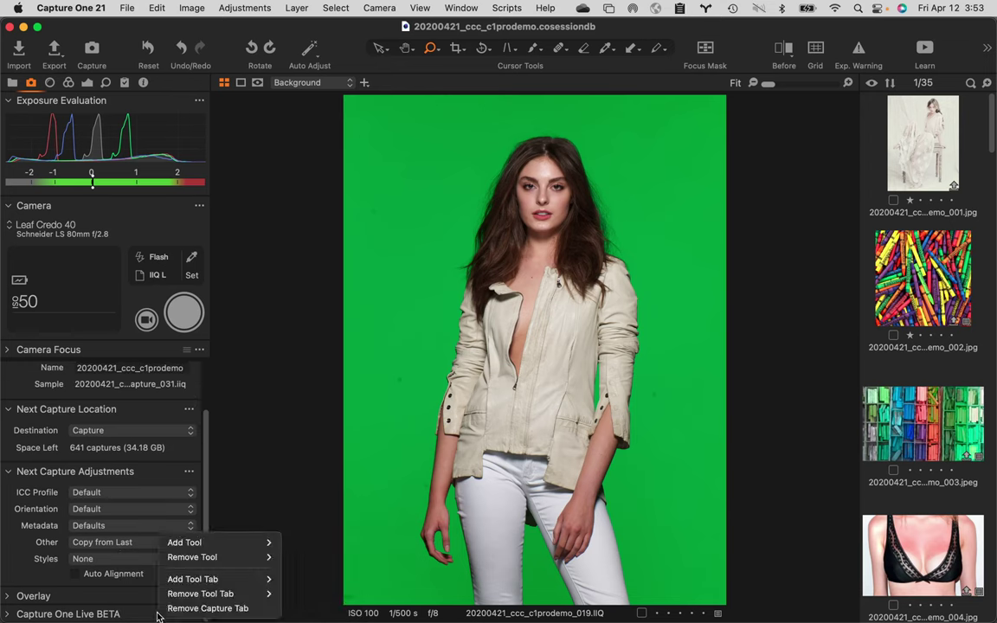
{"action": "mouse_move", "coordinate": [206, 596]}
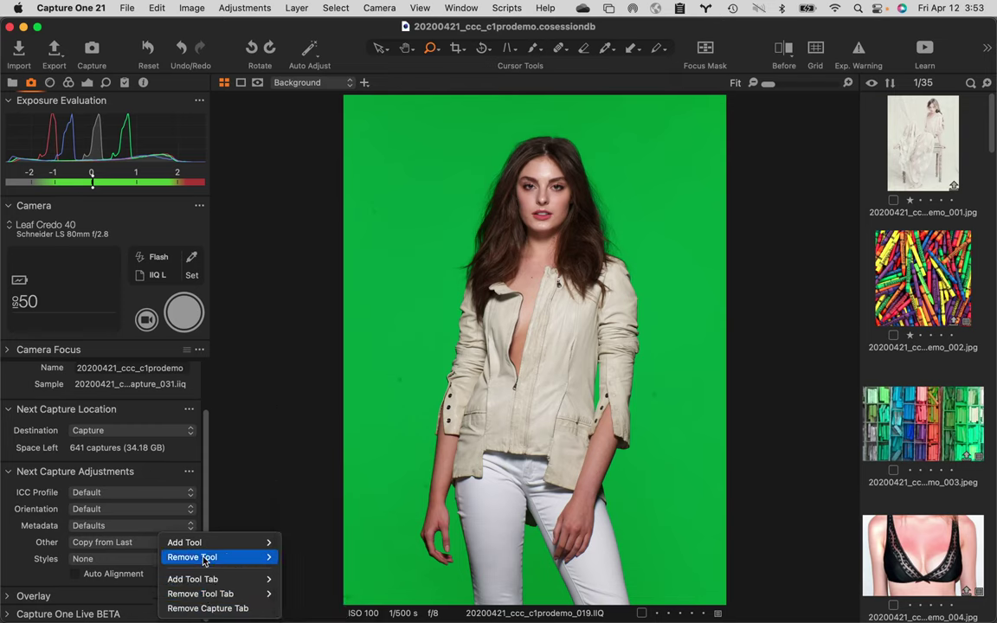
{"action": "mouse_move", "coordinate": [211, 557]}
{"action": "left_click", "coordinate": [340, 608]}
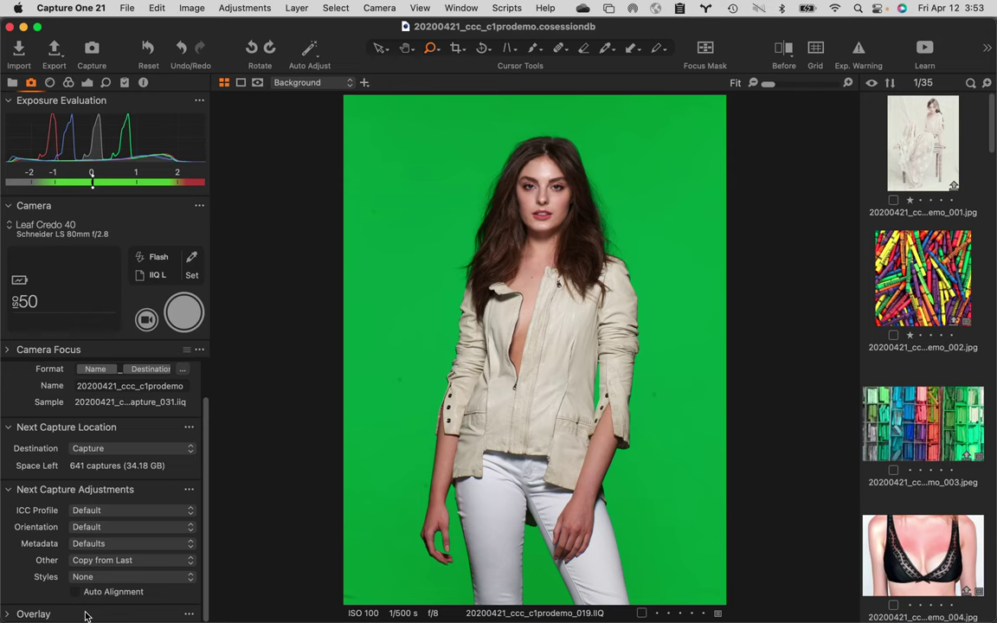
- Add the Focus tool below Overlay in the tethered capture tools
{"action": "right_click", "coordinate": [85, 615]}
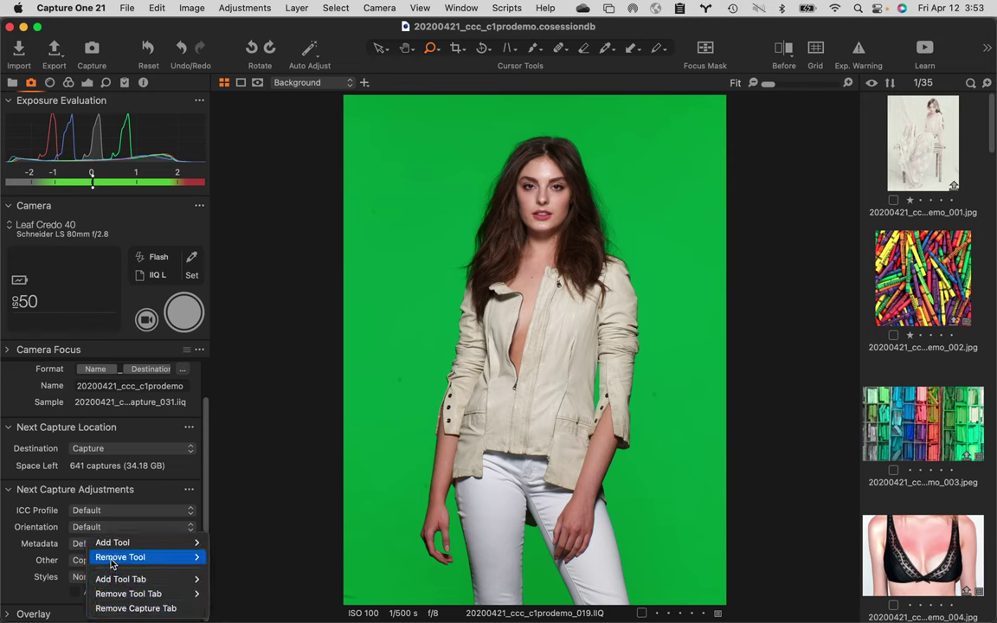
{"action": "mouse_move", "coordinate": [108, 543]}
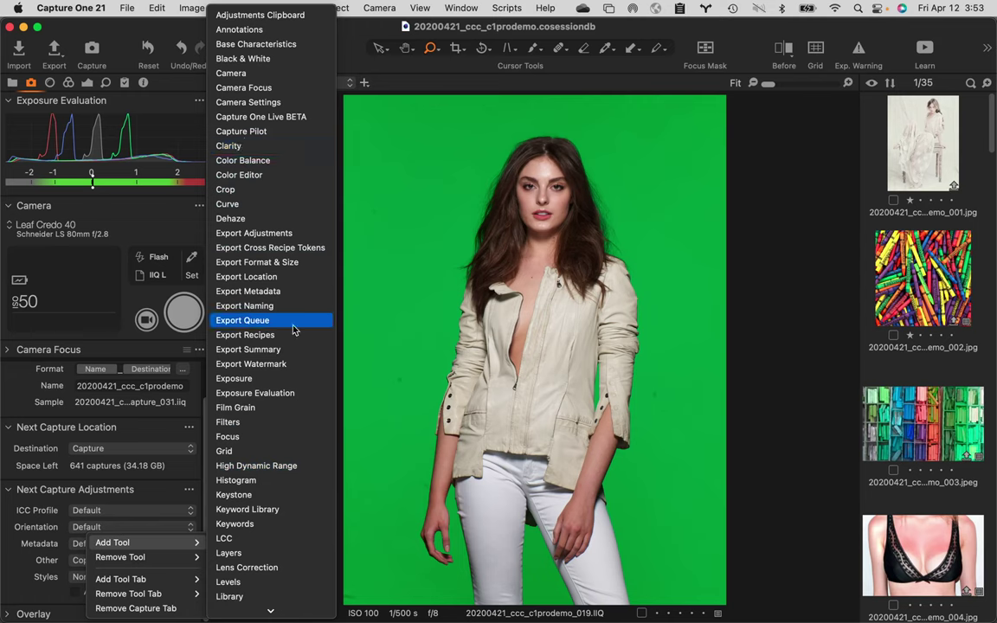
{"action": "left_click", "coordinate": [271, 440]}
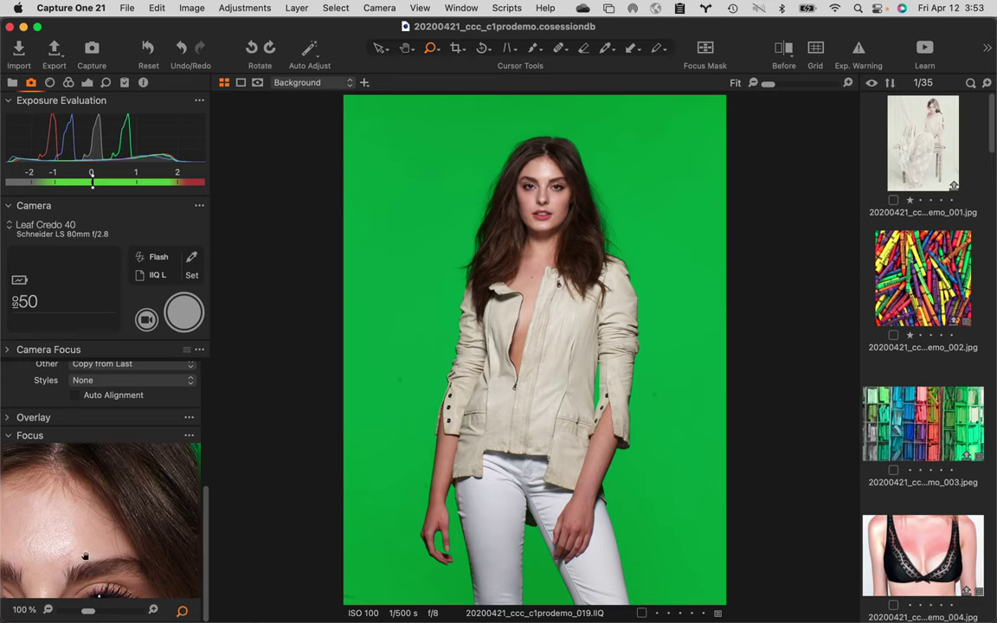
- Detach the Library tool as a floating panel over the viewer and return to the tethered capture tools
{"action": "left_click", "coordinate": [12, 83]}
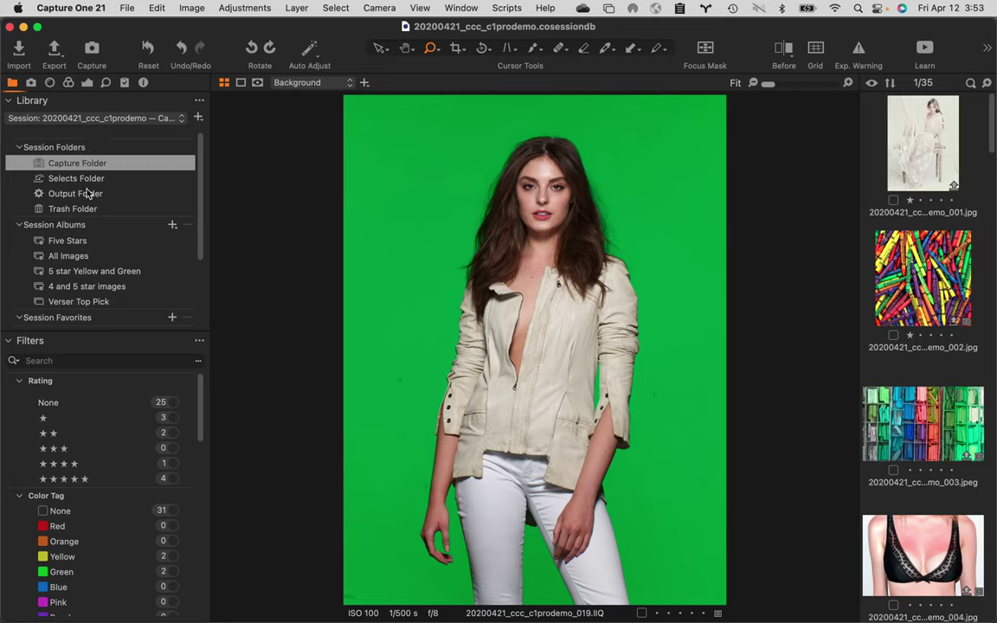
{"action": "left_click", "coordinate": [58, 105]}
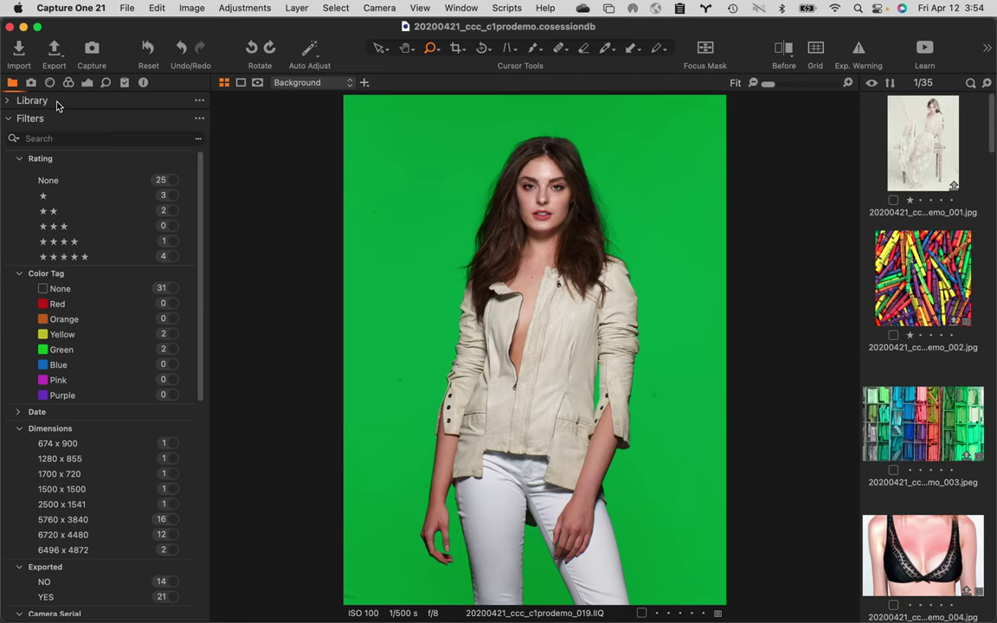
{"action": "left_click", "coordinate": [58, 105]}
{"action": "left_click_drag", "start_coordinate": [58, 105], "coordinate": [326, 211]}
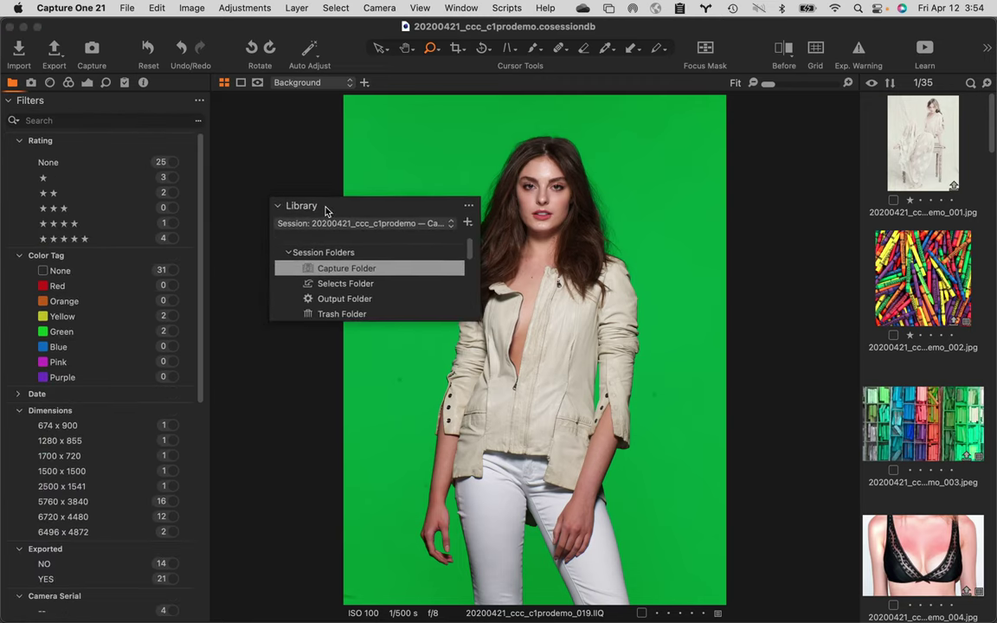
{"action": "left_click", "coordinate": [30, 82]}
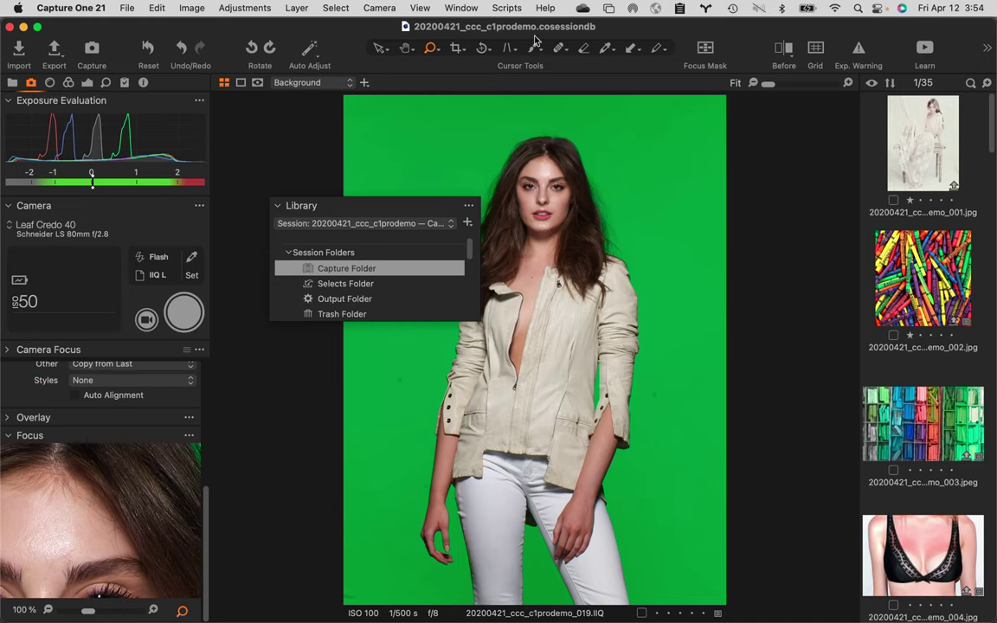
- Narrow the main session window and shift it sideways to free a vertical strip of the screen beside it
{"action": "left_click_drag", "start_coordinate": [70, 27], "coordinate": [231, 40]}
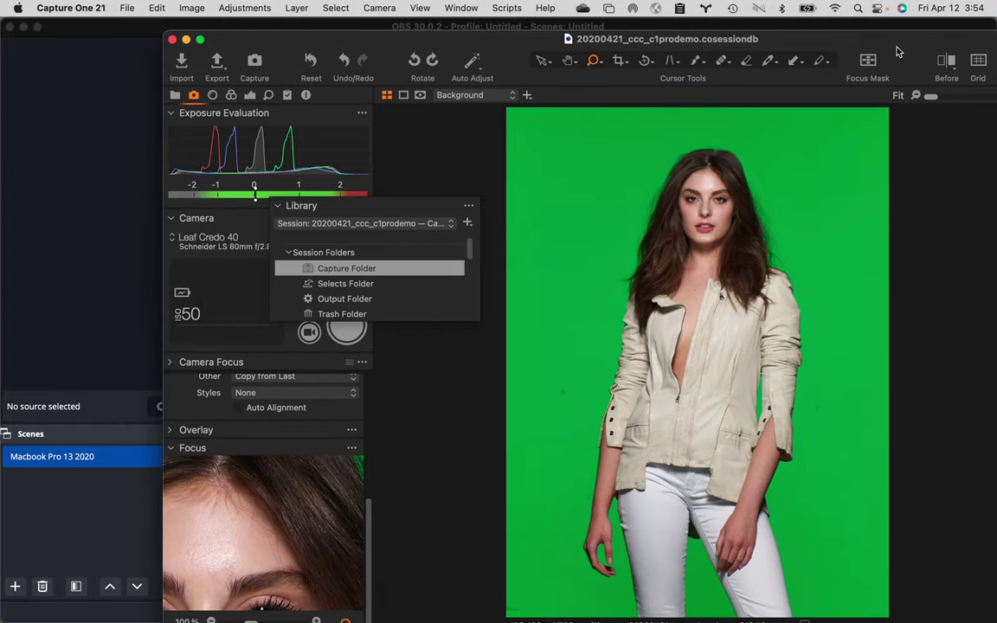
{"action": "double_click", "coordinate": [328, 45]}
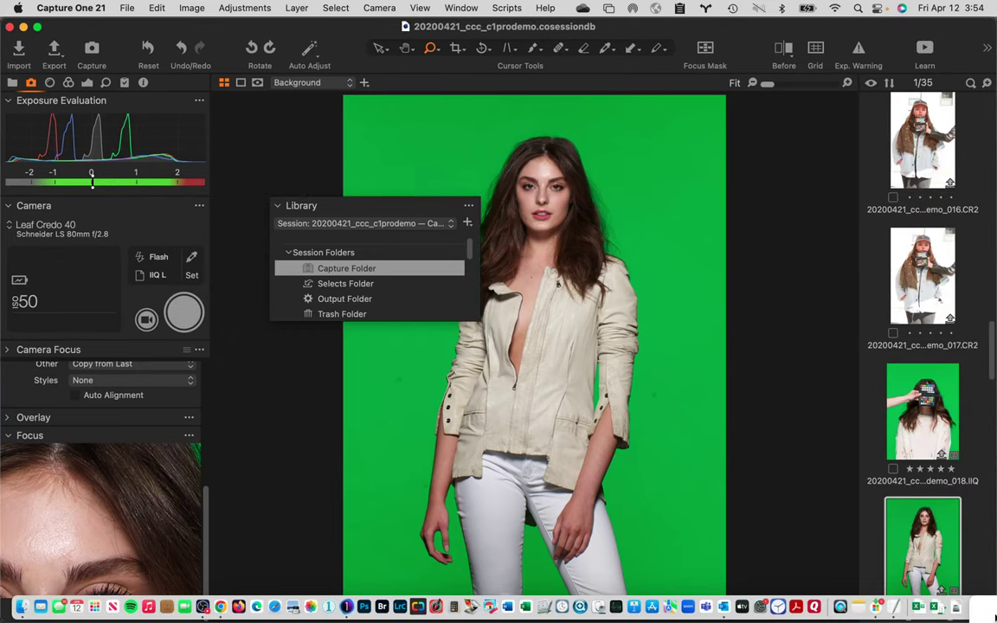
{"action": "scroll", "coordinate": [986, 564], "scroll_direction": "down", "scroll_amount": 5}
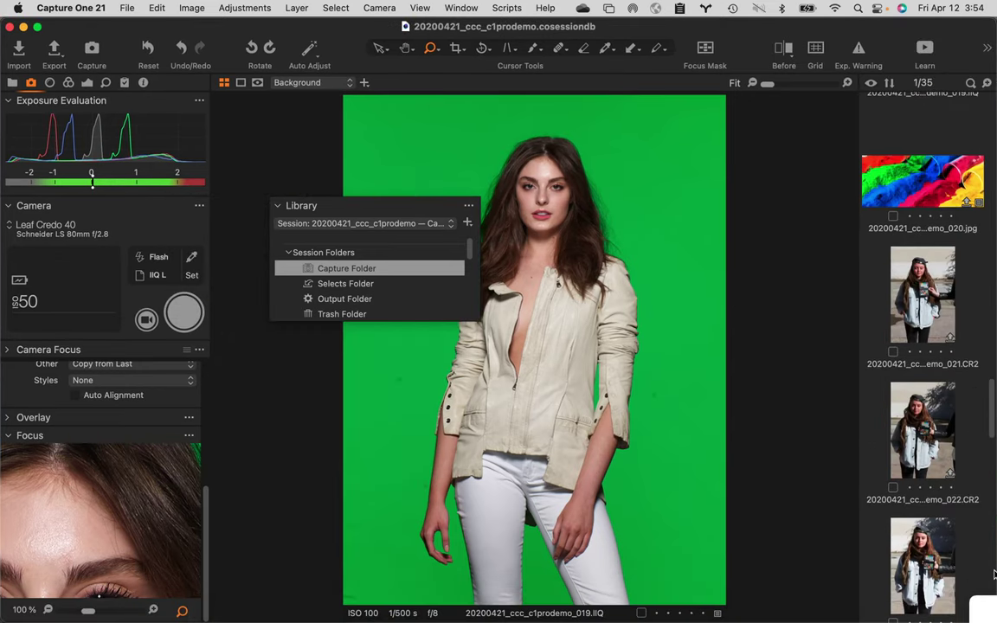
{"action": "left_click_drag", "start_coordinate": [993, 575], "coordinate": [777, 589]}
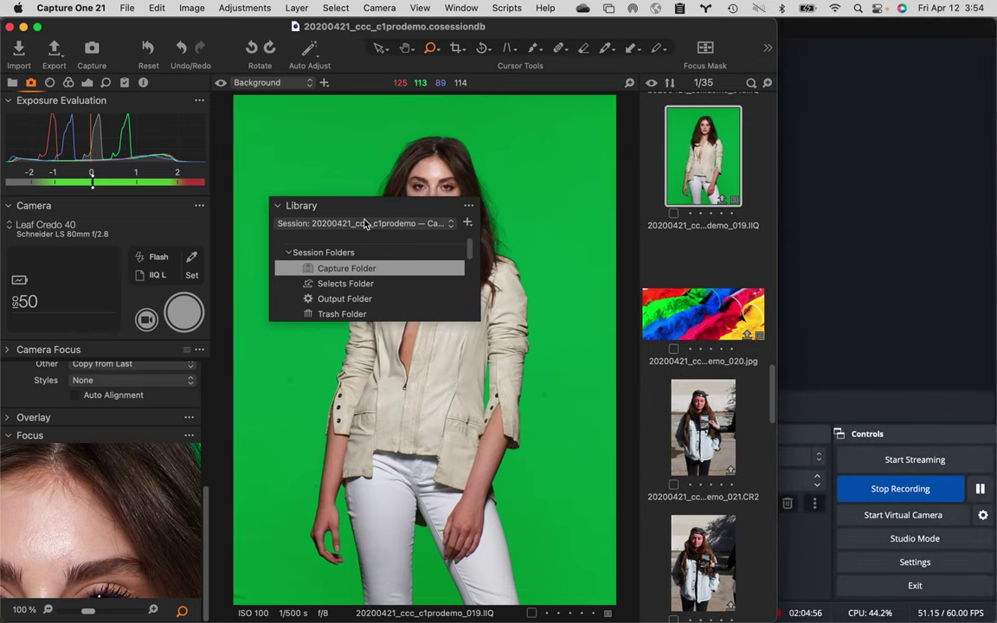
{"action": "left_click_drag", "start_coordinate": [212, 32], "coordinate": [431, 44]}
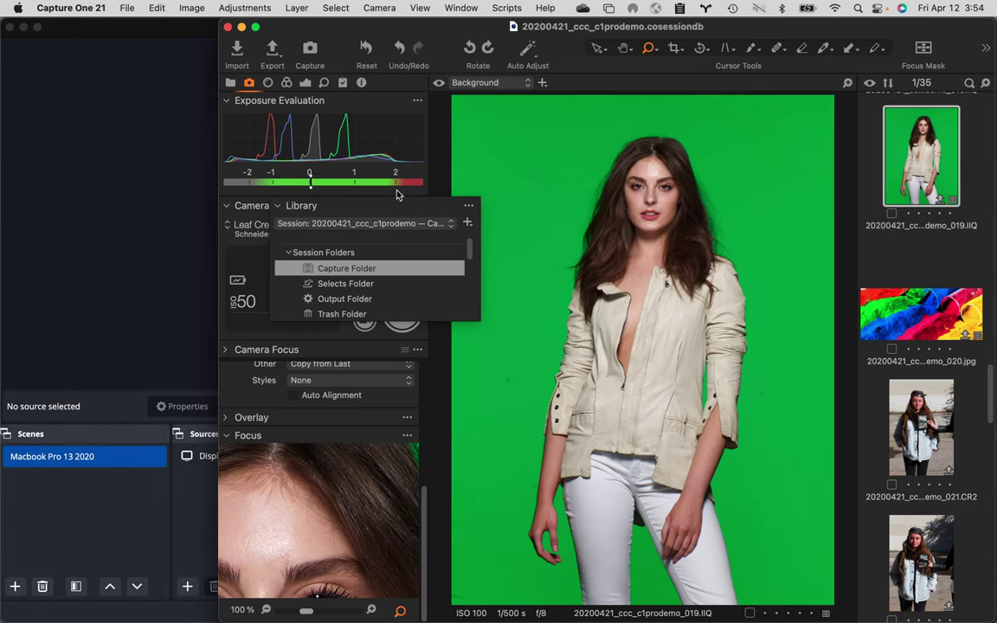
- Place the floating Library in the free strip at full screen height and attach the Filters tool to its lower end
{"action": "left_click_drag", "start_coordinate": [390, 205], "coordinate": [126, 33]}
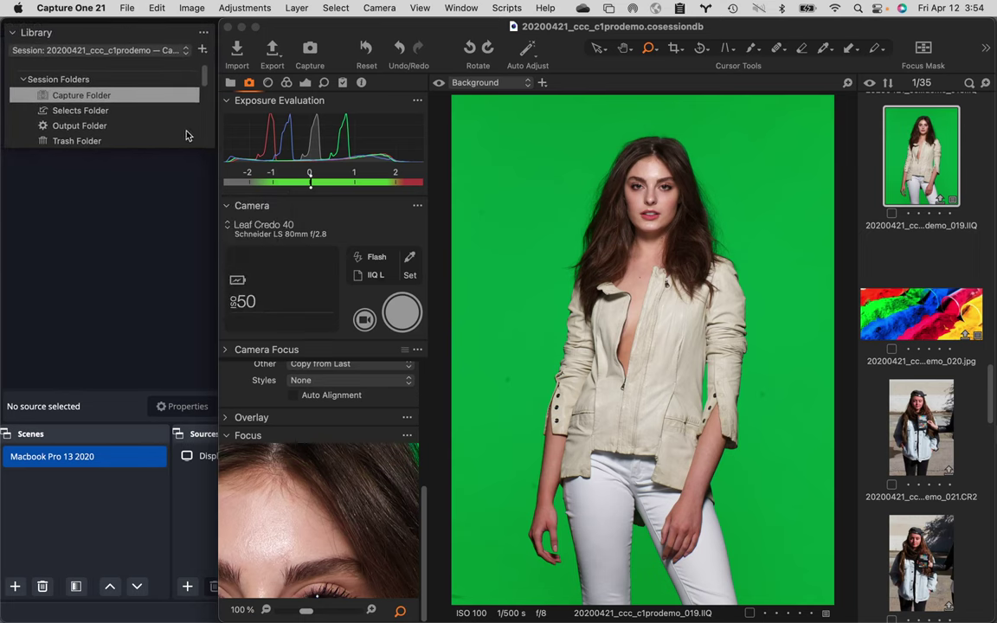
{"action": "left_click_drag", "start_coordinate": [210, 145], "coordinate": [198, 618]}
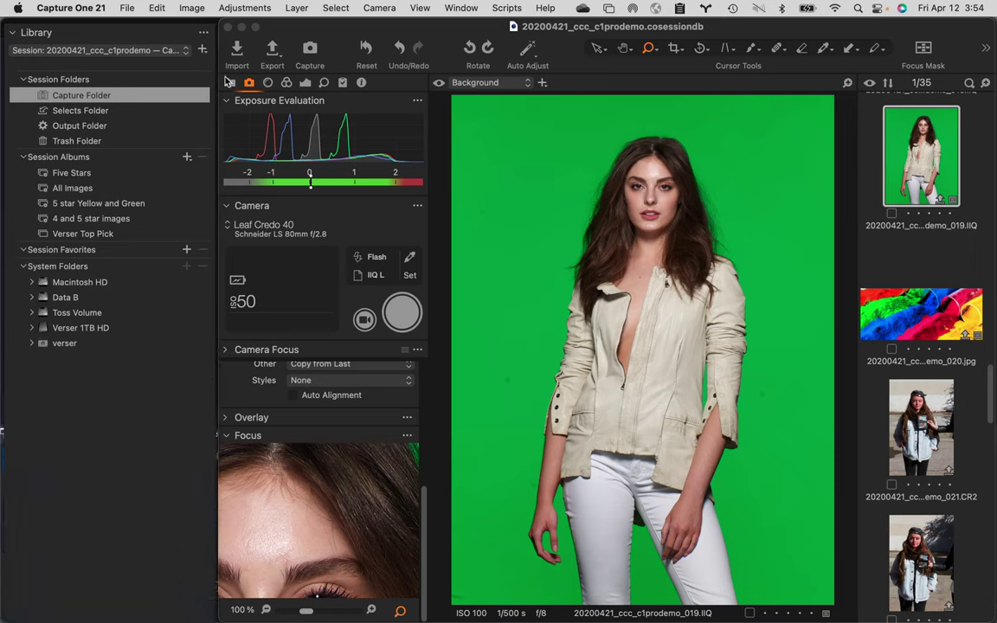
{"action": "left_click", "coordinate": [231, 84]}
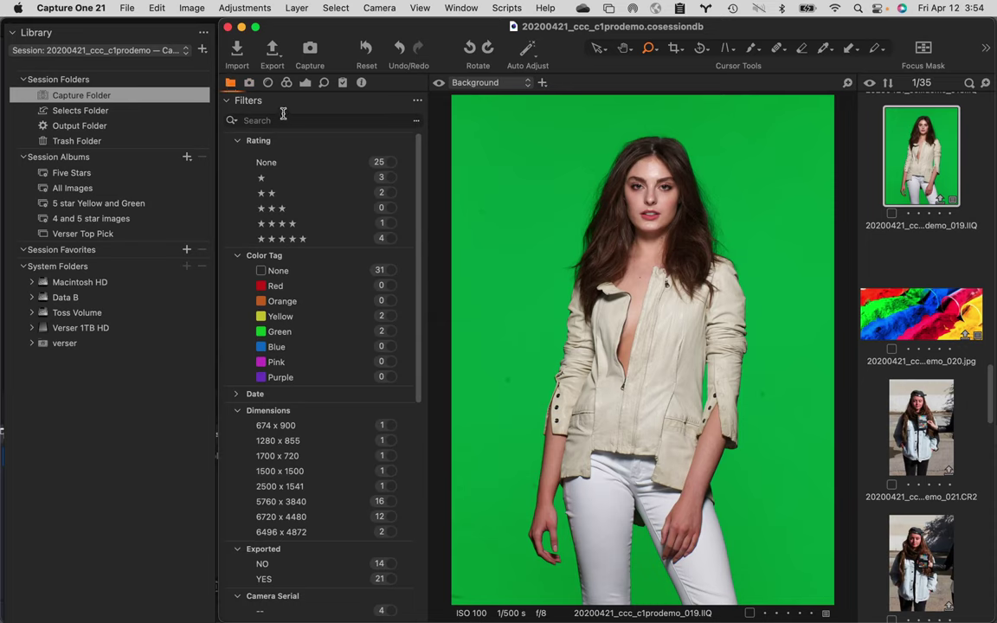
{"action": "left_click_drag", "start_coordinate": [277, 108], "coordinate": [67, 394]}
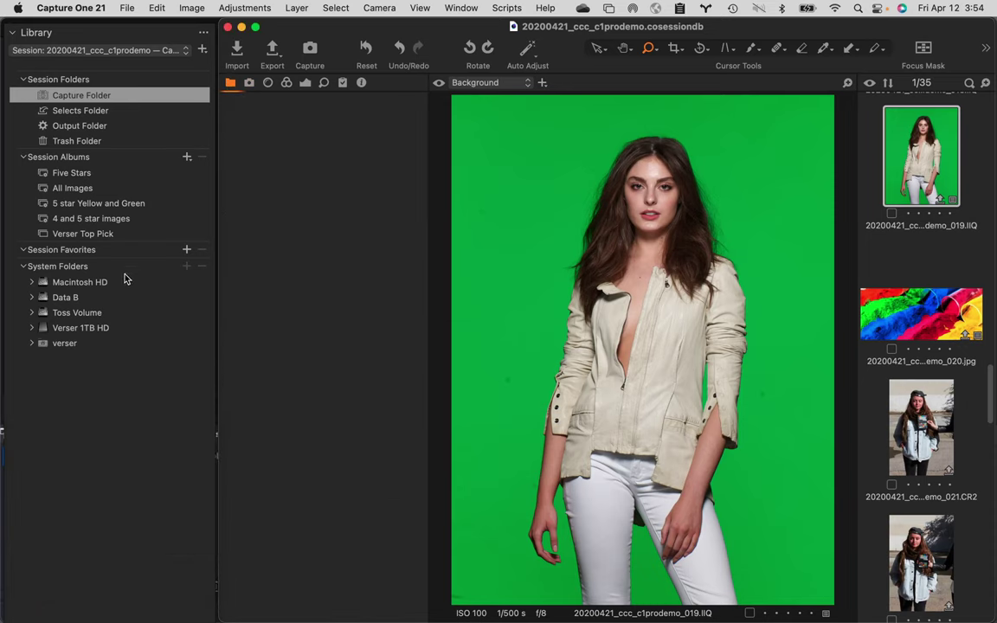
- Move the combined floating Library and Filters panel over the main session window
{"action": "left_click_drag", "start_coordinate": [119, 36], "coordinate": [415, 8]}
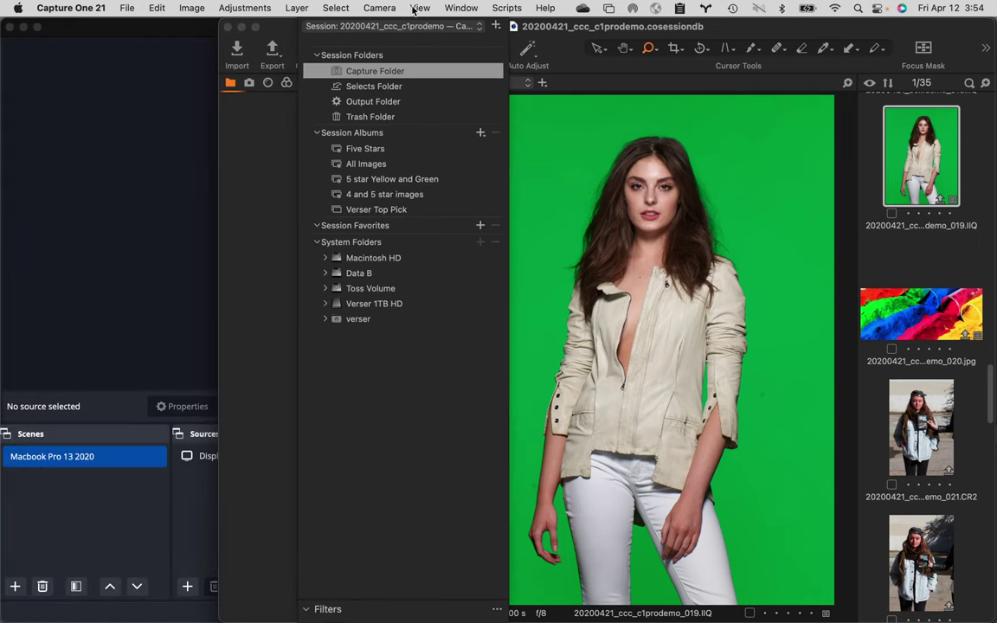
{"action": "left_click", "coordinate": [411, 28]}
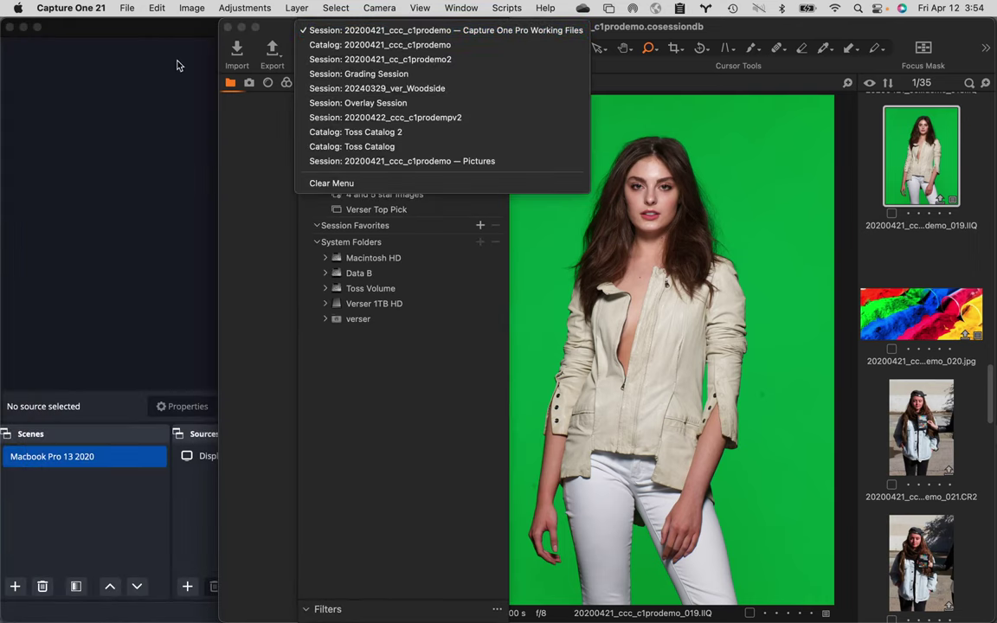
{"action": "left_click", "coordinate": [414, 31]}
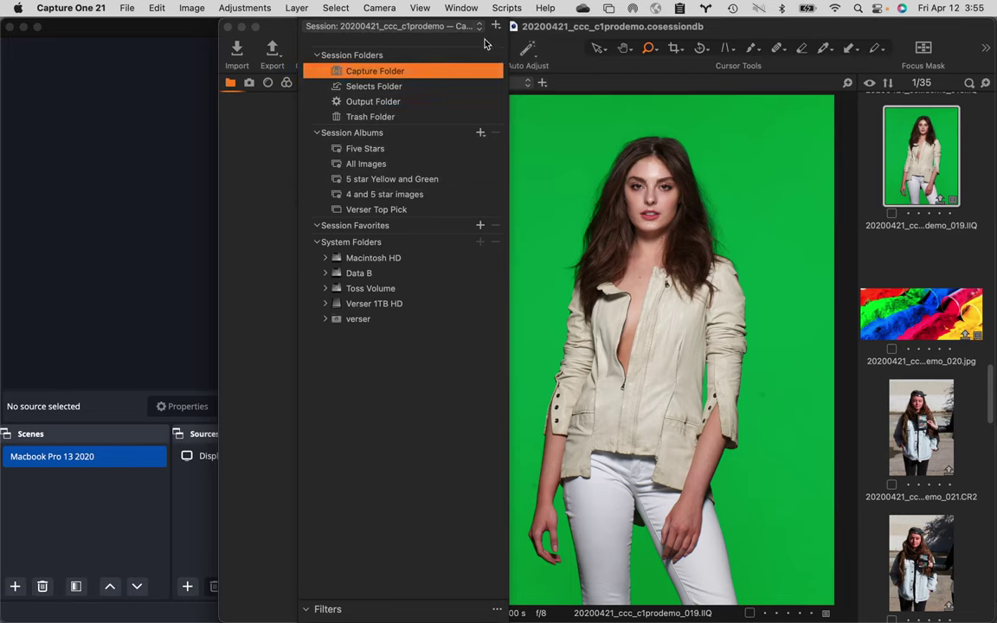
{"action": "left_click", "coordinate": [424, 48]}
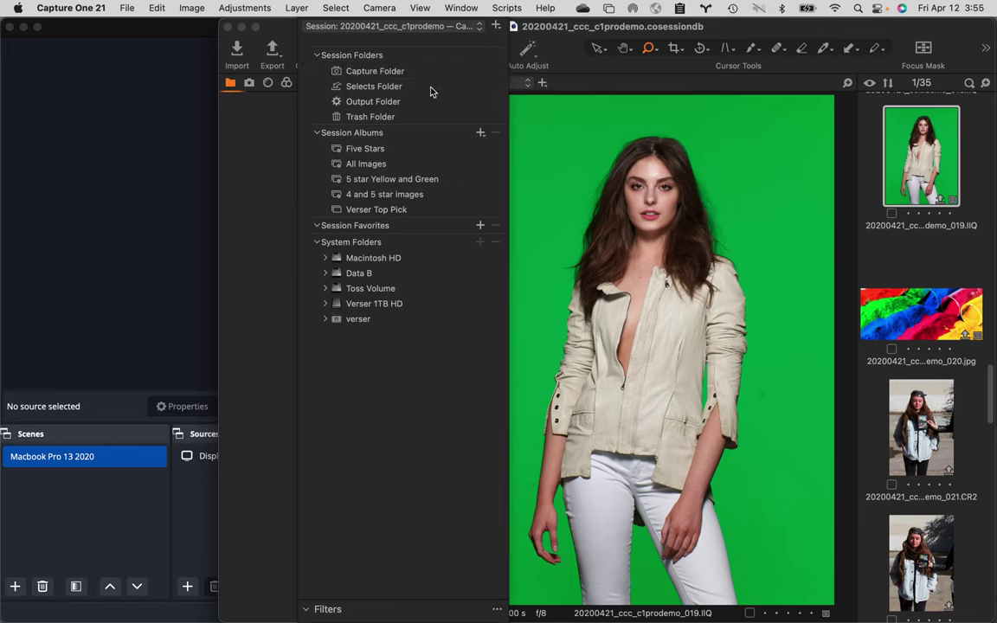
{"action": "left_click", "coordinate": [401, 34]}
{"action": "left_click", "coordinate": [253, 151]}
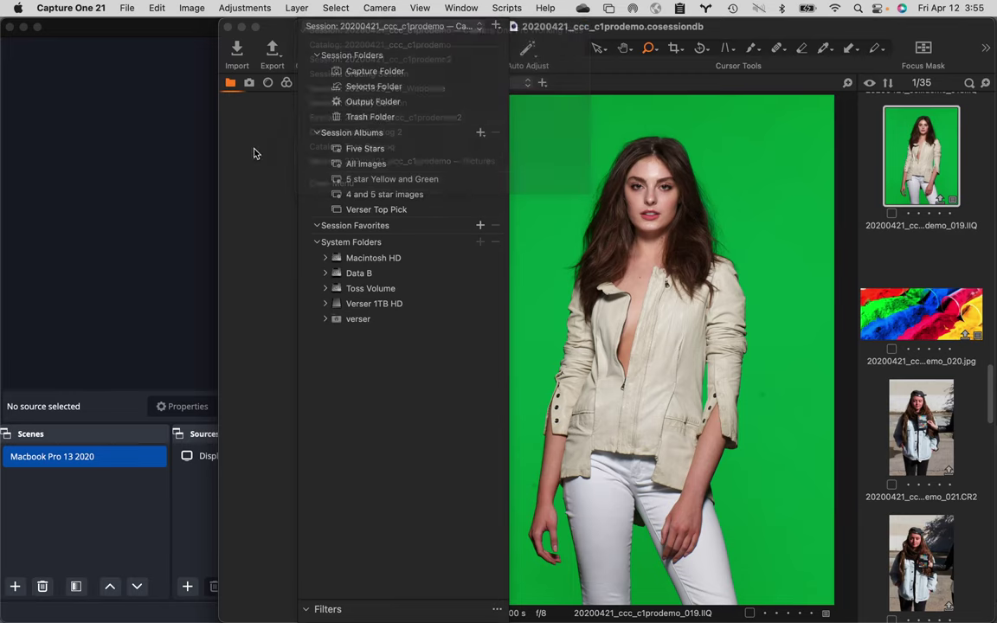
- Restore the Default workspace
{"action": "left_click", "coordinate": [461, 7]}
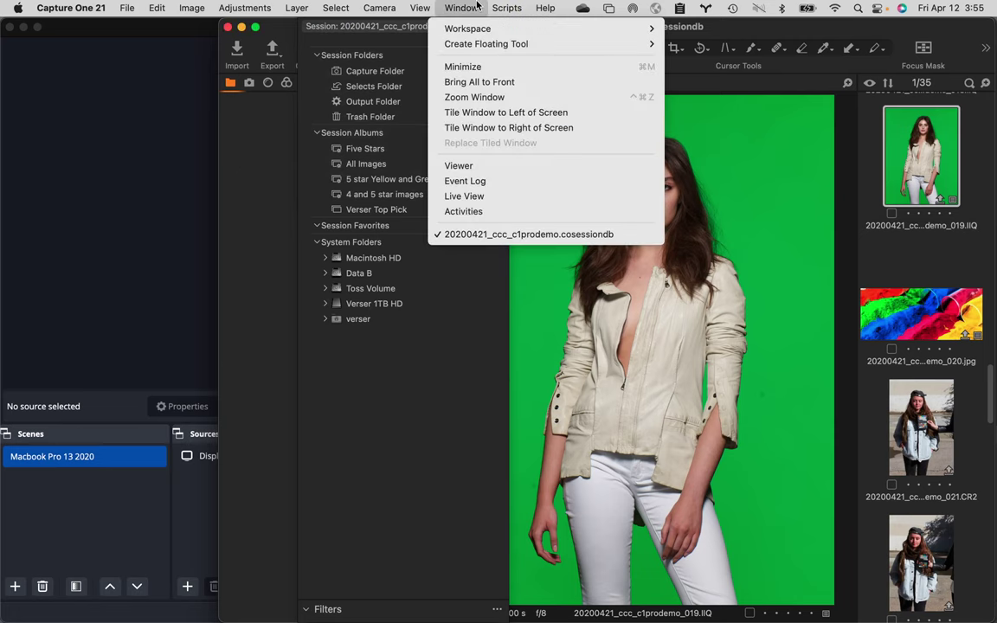
{"action": "mouse_move", "coordinate": [582, 44]}
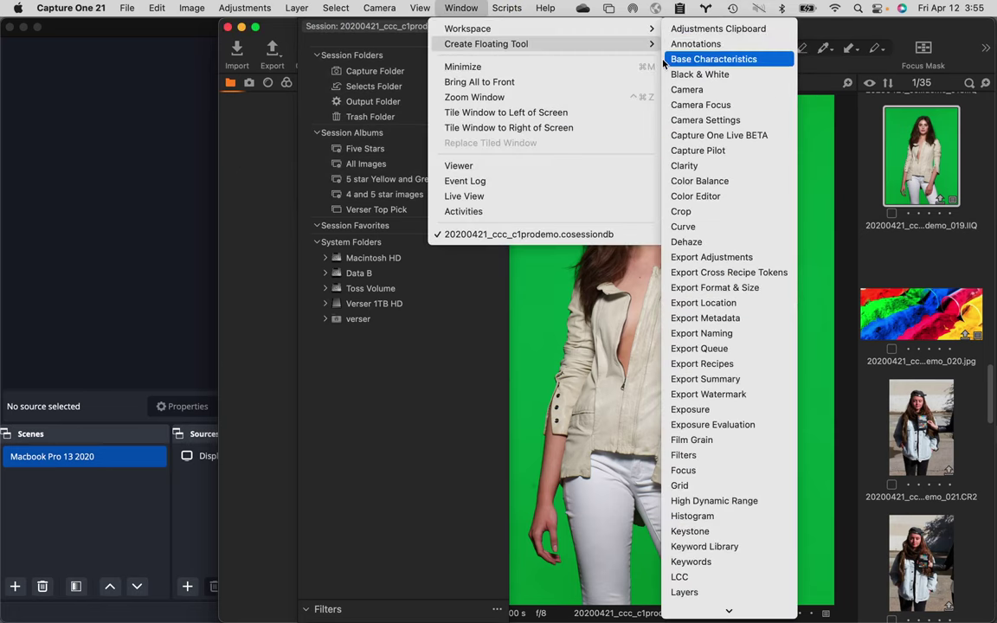
{"action": "key", "text": "Escape"}
{"action": "left_click", "coordinate": [506, 7]}
{"action": "mouse_move", "coordinate": [471, 5]}
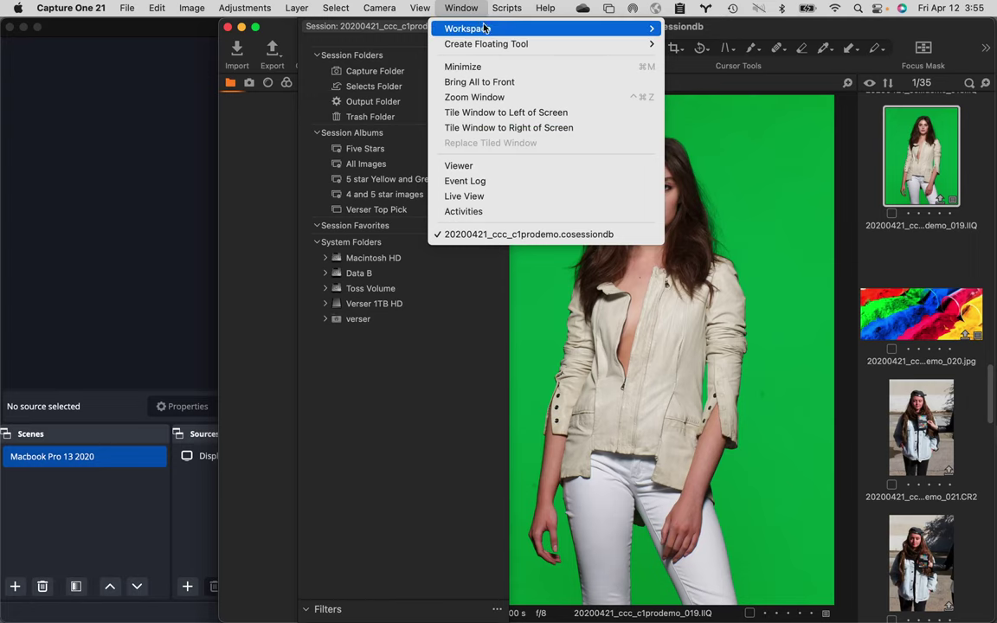
{"action": "mouse_move", "coordinate": [485, 29]}
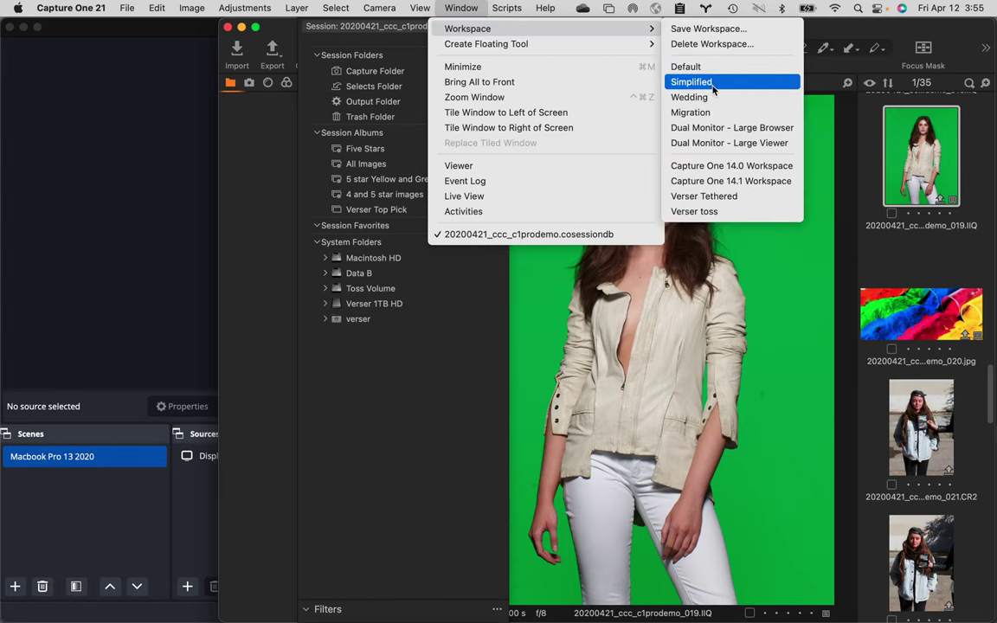
{"action": "left_click", "coordinate": [692, 66]}
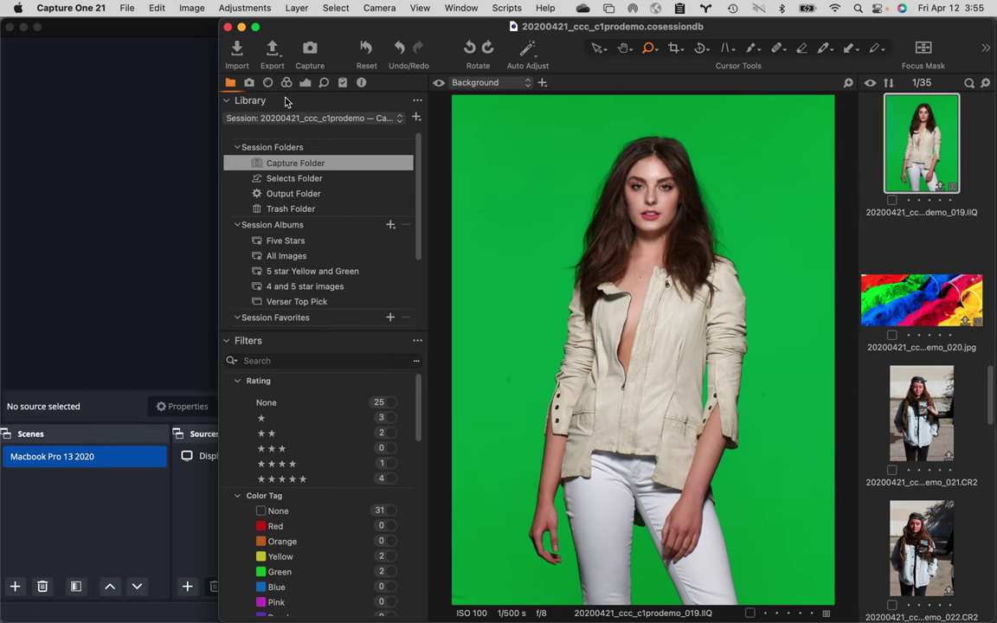
- Detach the Library tool into the free strip beside the session window, extend it to full screen height and show the tethered capture tools
{"action": "left_click_drag", "start_coordinate": [253, 98], "coordinate": [77, 38]}
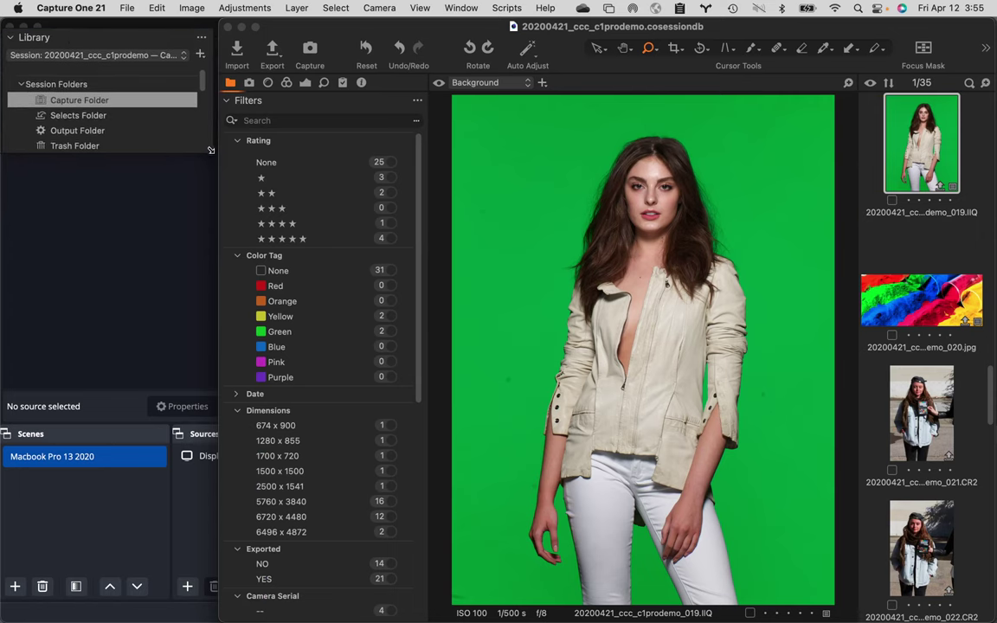
{"action": "left_click_drag", "start_coordinate": [210, 150], "coordinate": [219, 498]}
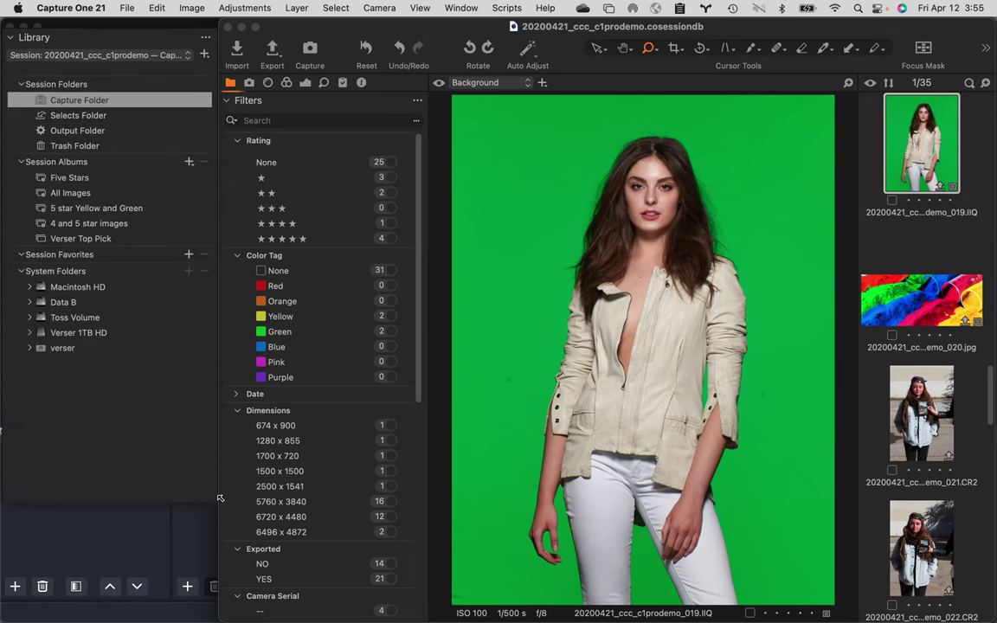
{"action": "left_click_drag", "start_coordinate": [327, 103], "coordinate": [324, 168]}
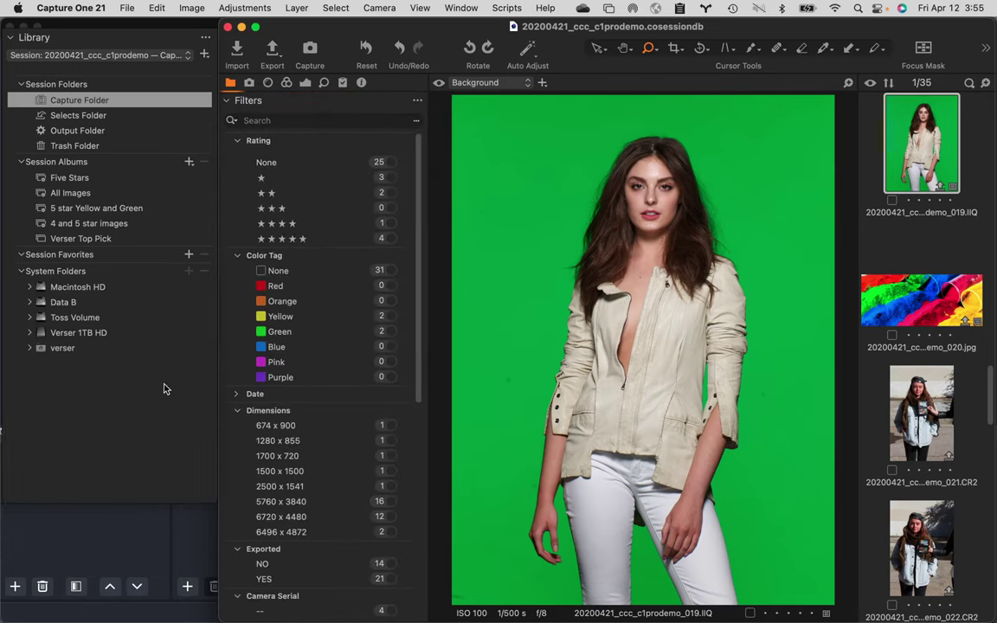
{"action": "right_click", "coordinate": [98, 413]}
{"action": "left_click", "coordinate": [104, 141]}
{"action": "left_click", "coordinate": [46, 39]}
{"action": "left_click", "coordinate": [47, 39]}
{"action": "left_click", "coordinate": [250, 82]}
{"action": "left_click", "coordinate": [250, 84]}
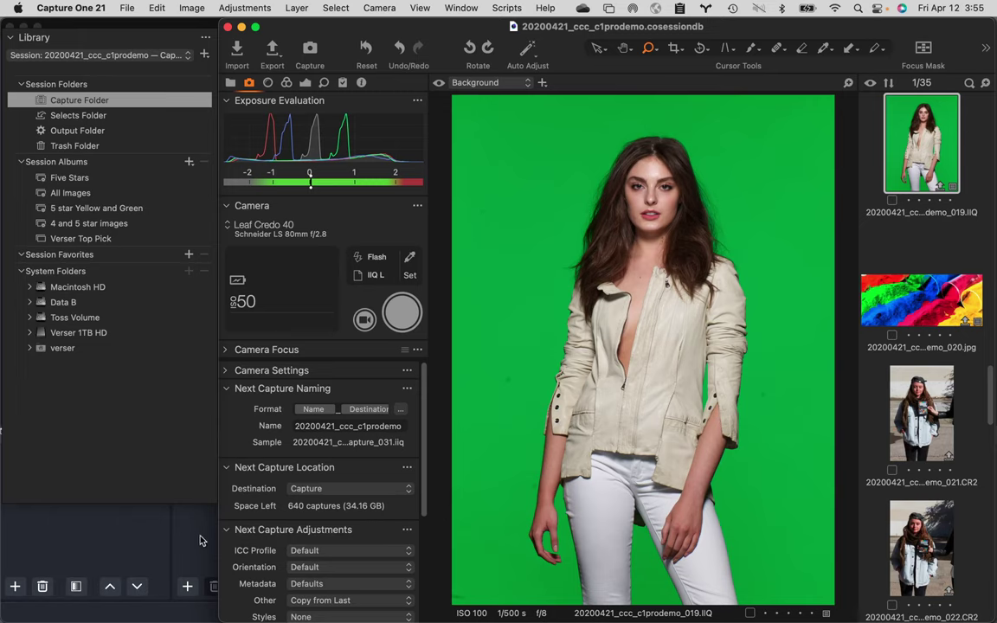
{"action": "left_click_drag", "start_coordinate": [209, 495], "coordinate": [200, 611]}
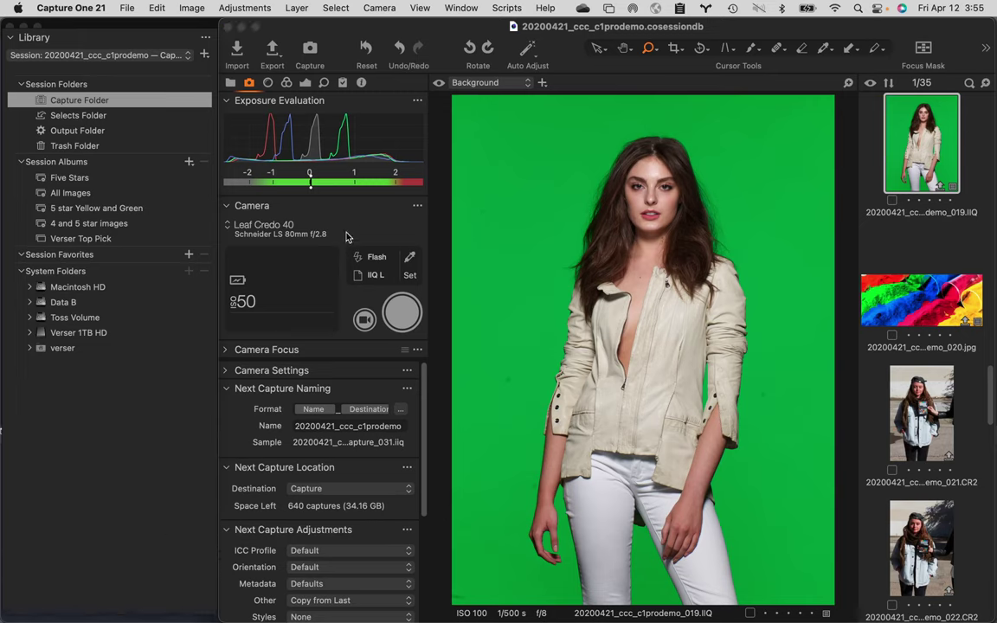
- Collapse the Capture One Live BETA tool and add the Focus tool to the tethered capture tools
{"action": "scroll", "coordinate": [302, 495], "scroll_direction": "down", "scroll_amount": 5}
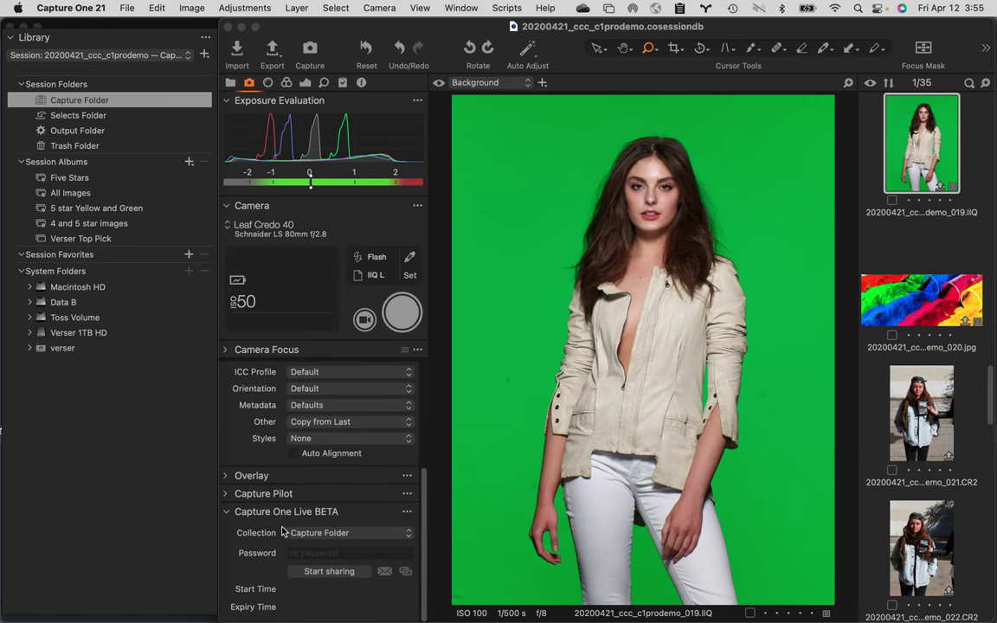
{"action": "left_click", "coordinate": [229, 513]}
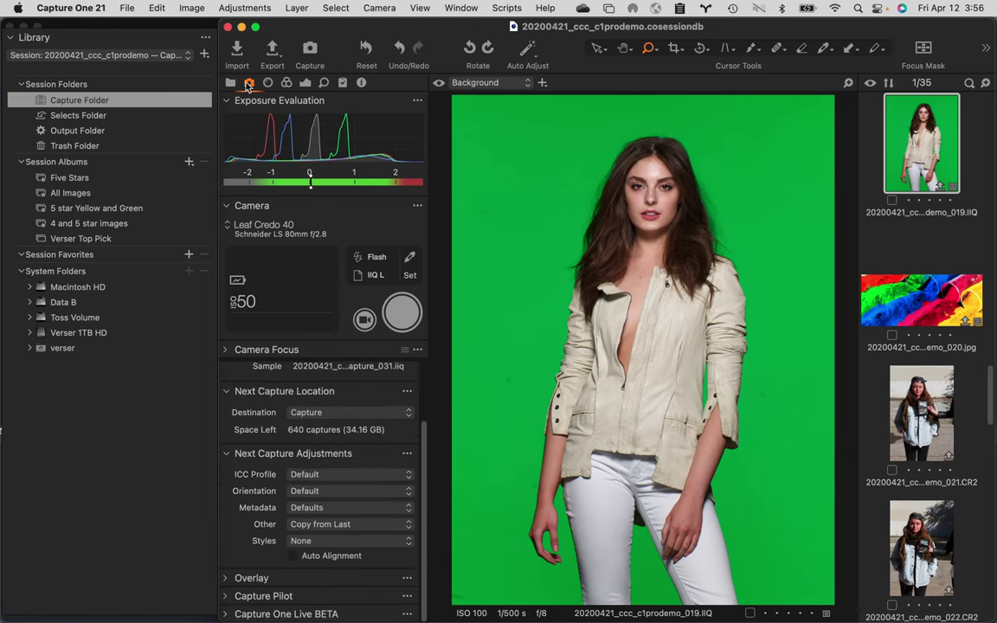
{"action": "right_click", "coordinate": [251, 86]}
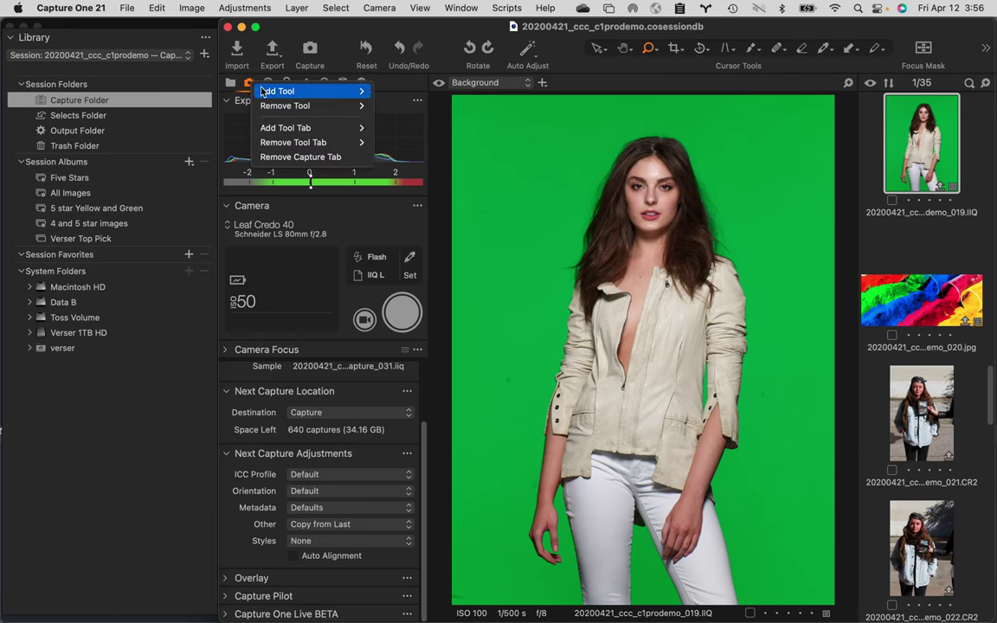
{"action": "mouse_move", "coordinate": [286, 91]}
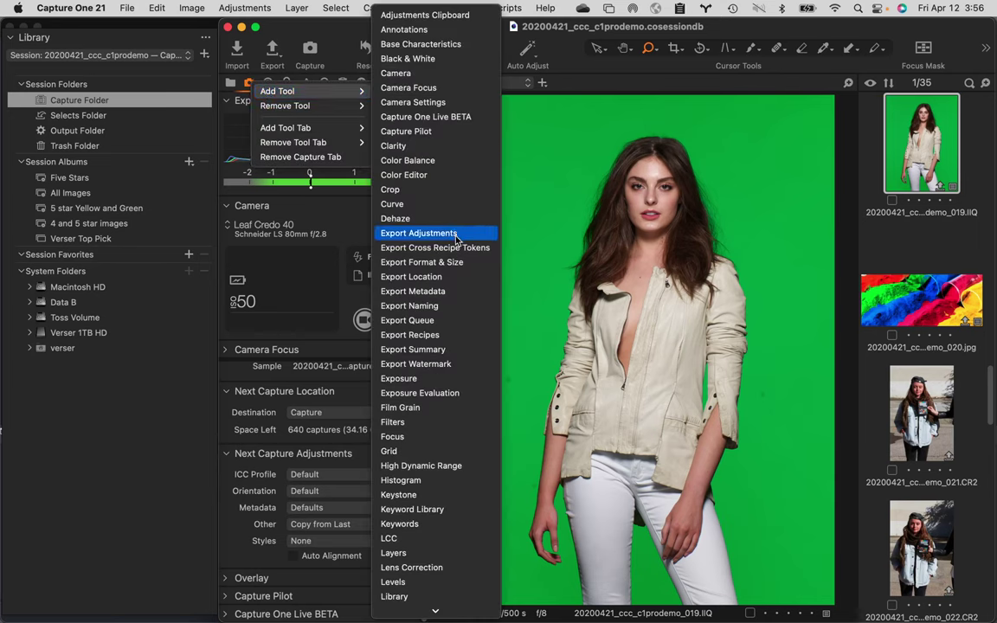
{"action": "left_click", "coordinate": [450, 436]}
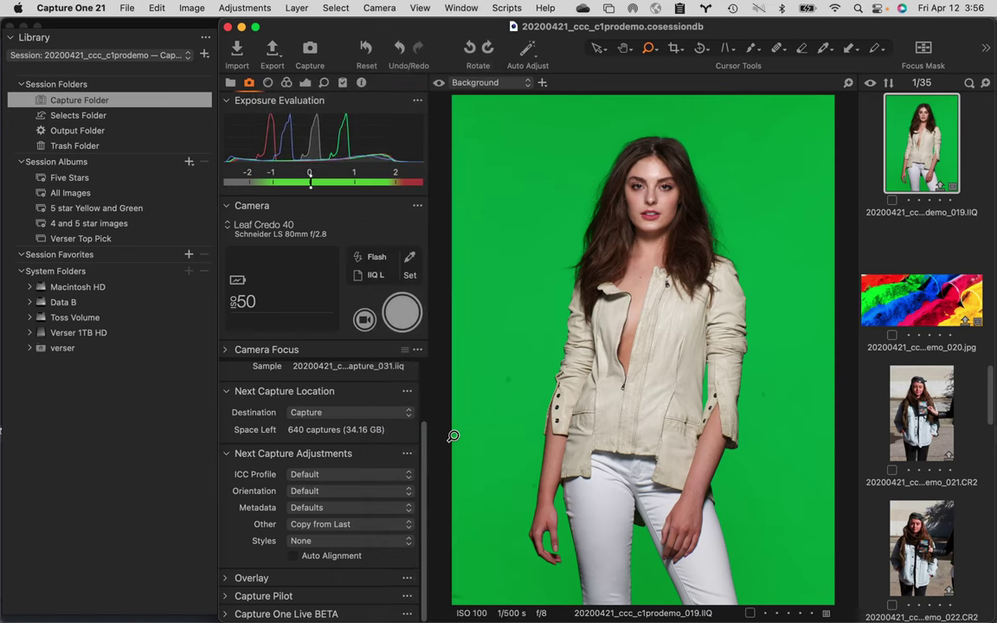
- Enlarge the Focus tool as a floating window over the viewer and dock it back beneath Exposure Evaluation
{"action": "left_click_drag", "start_coordinate": [352, 155], "coordinate": [557, 95]}
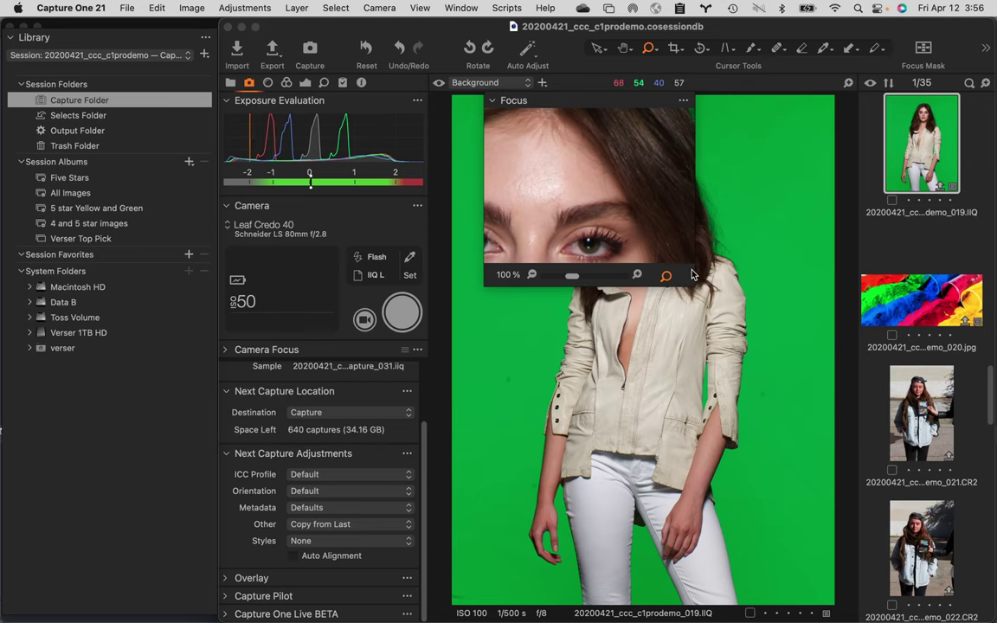
{"action": "left_click_drag", "start_coordinate": [694, 281], "coordinate": [887, 504]}
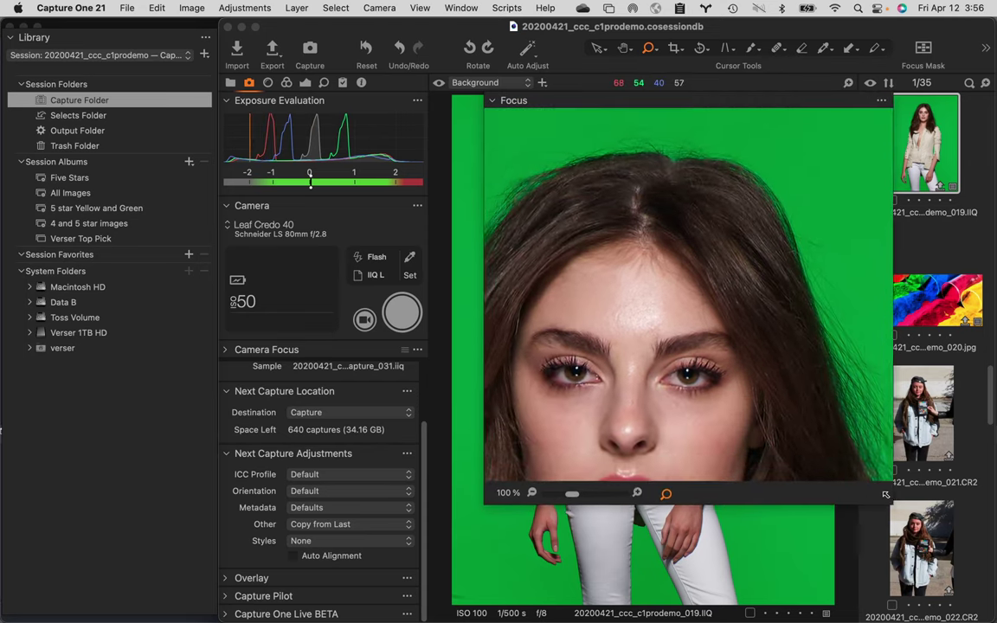
{"action": "left_click_drag", "start_coordinate": [697, 109], "coordinate": [500, 129]}
{"action": "left_click_drag", "start_coordinate": [608, 93], "coordinate": [254, 243]}
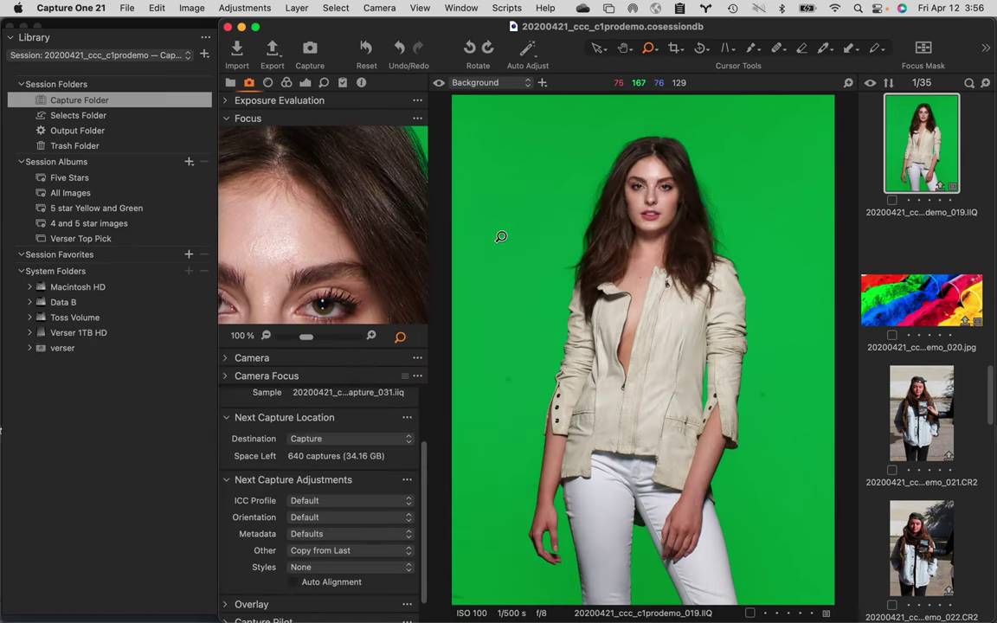
- Attach the Focus tool to the lower end of the floating Library and dock the combined panel above Filters in the library tools
{"action": "left_click_drag", "start_coordinate": [362, 119], "coordinate": [169, 192]}
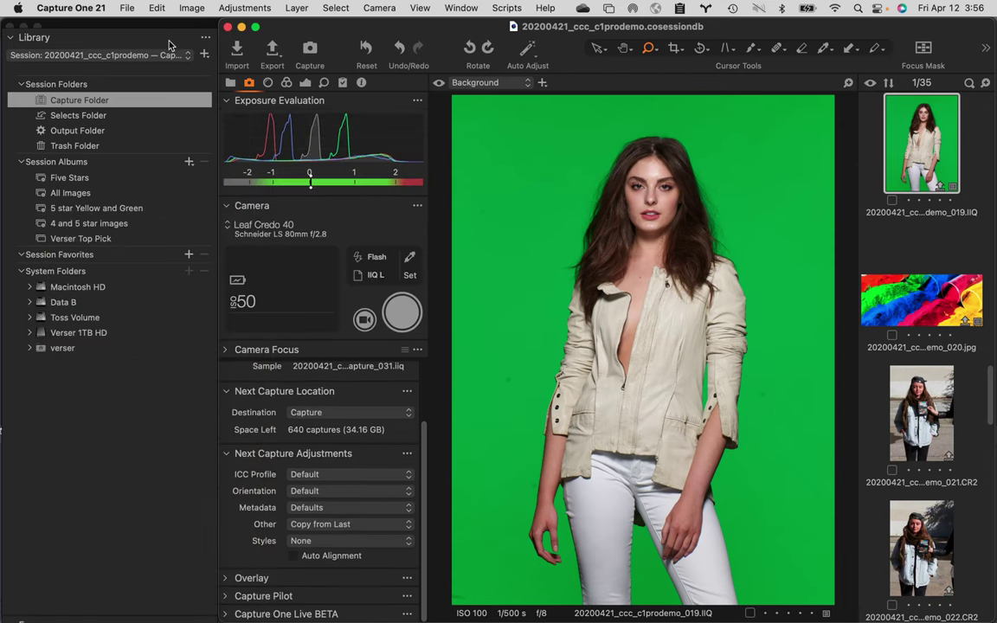
{"action": "left_click_drag", "start_coordinate": [152, 36], "coordinate": [230, 31]}
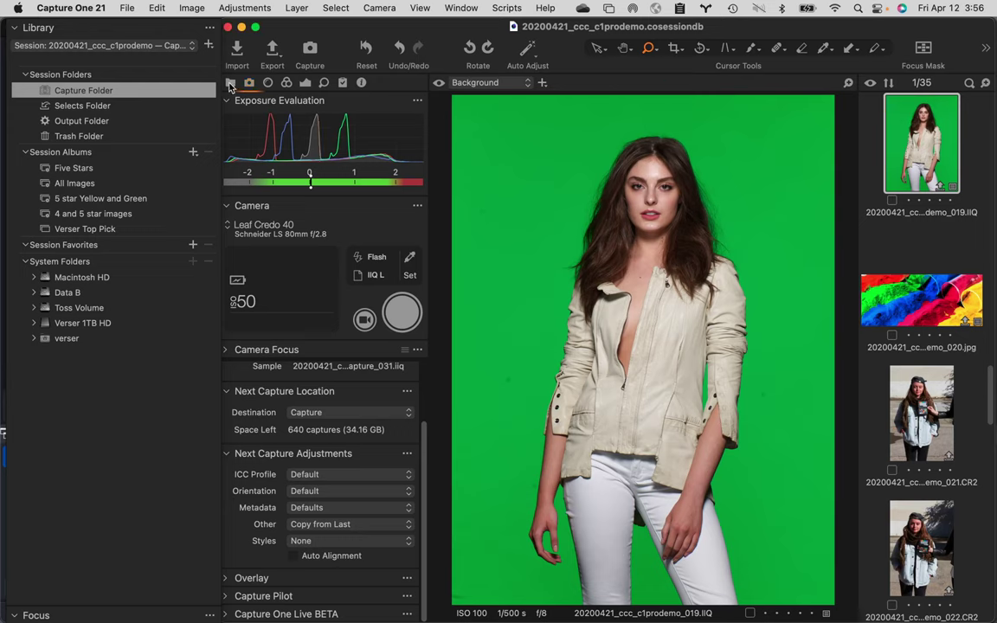
{"action": "left_click", "coordinate": [231, 83]}
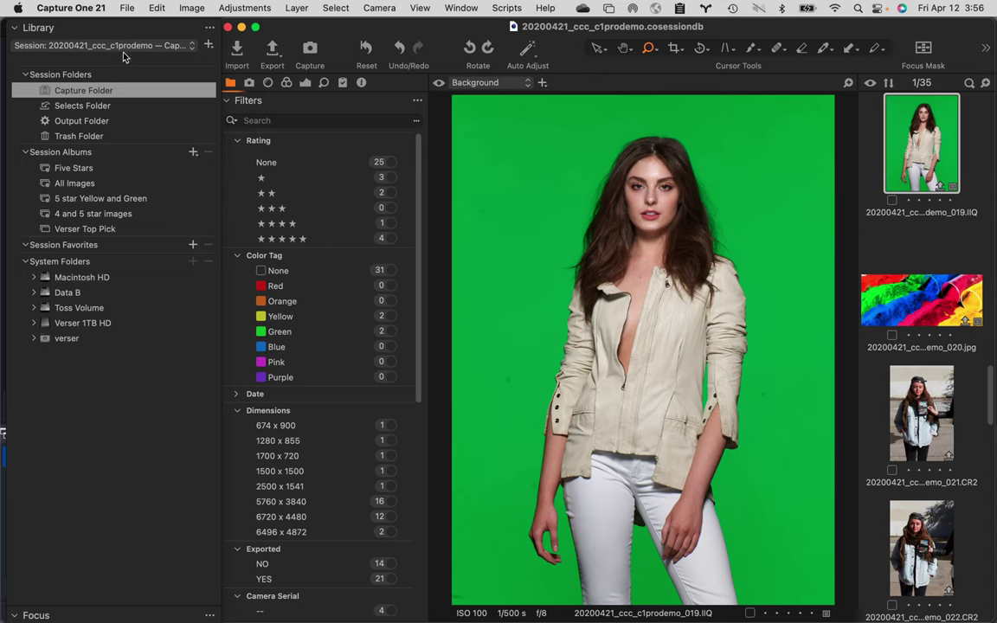
{"action": "left_click_drag", "start_coordinate": [109, 28], "coordinate": [328, 104]}
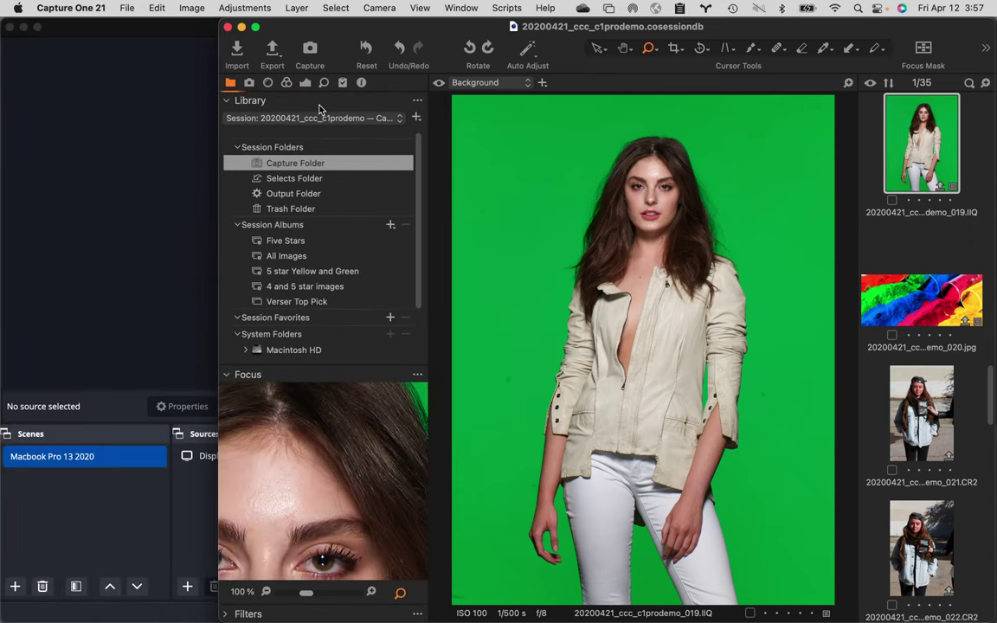
- Restore the Default workspace and expand the session window to fill the screen
{"action": "left_click_drag", "start_coordinate": [340, 33], "coordinate": [150, 35]}
{"action": "left_click", "coordinate": [60, 84]}
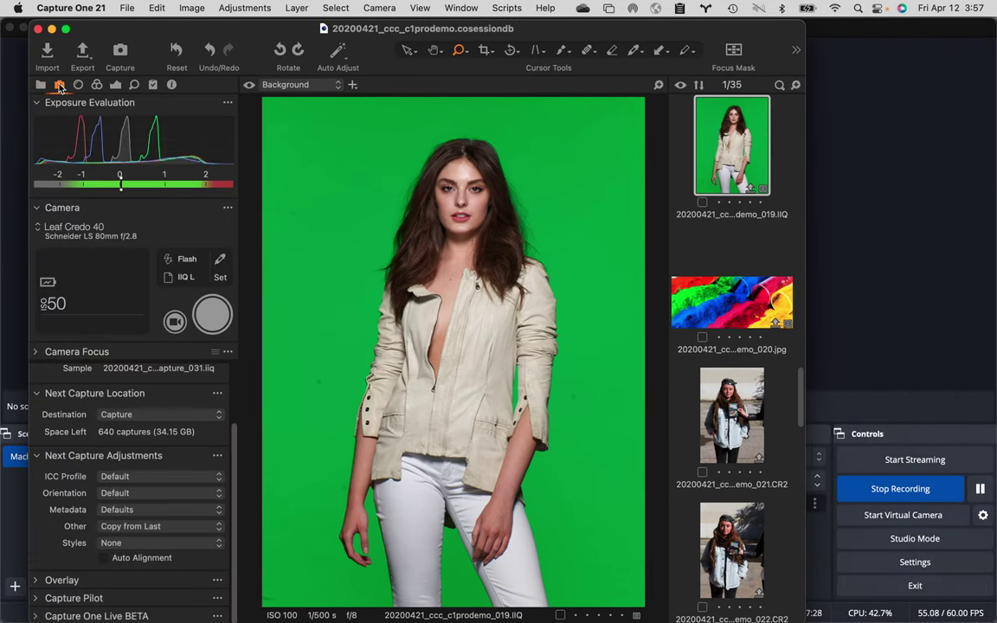
{"action": "scroll", "coordinate": [134, 406], "scroll_direction": "down", "scroll_amount": 2}
{"action": "left_click", "coordinate": [378, 8]}
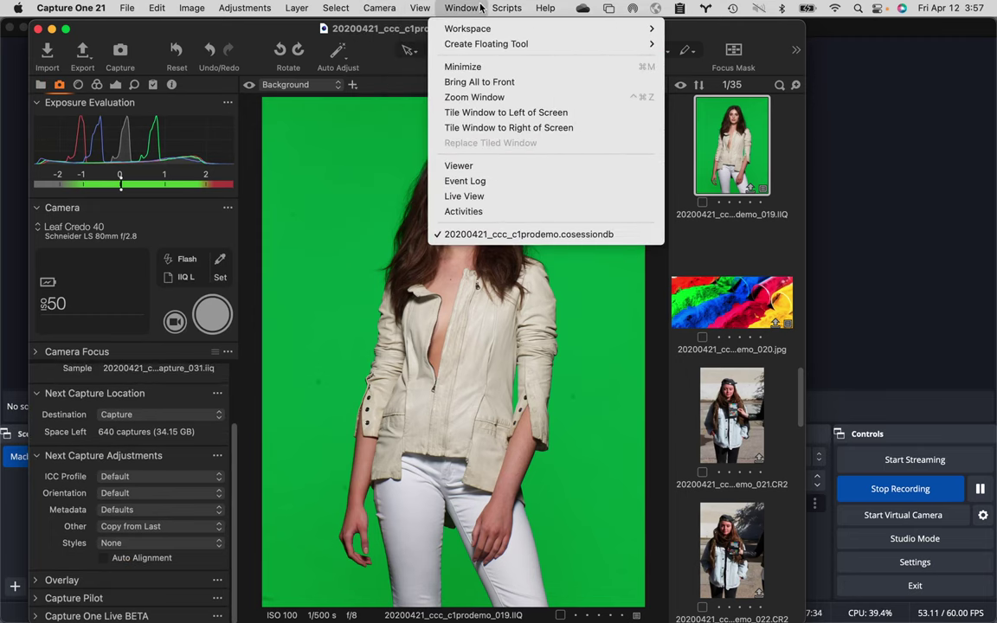
{"action": "mouse_move", "coordinate": [509, 8]}
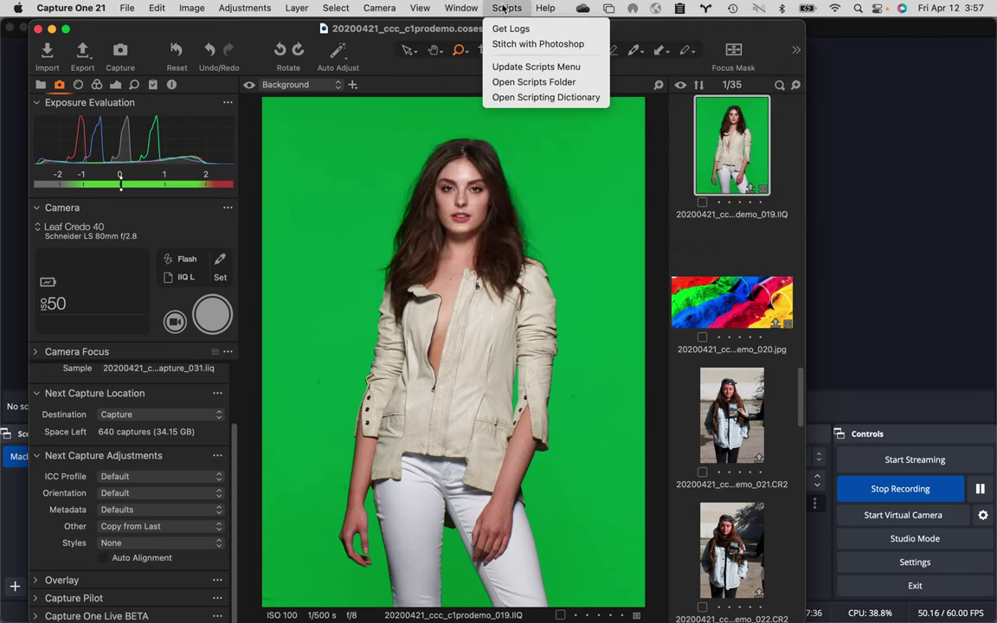
{"action": "mouse_move", "coordinate": [461, 8]}
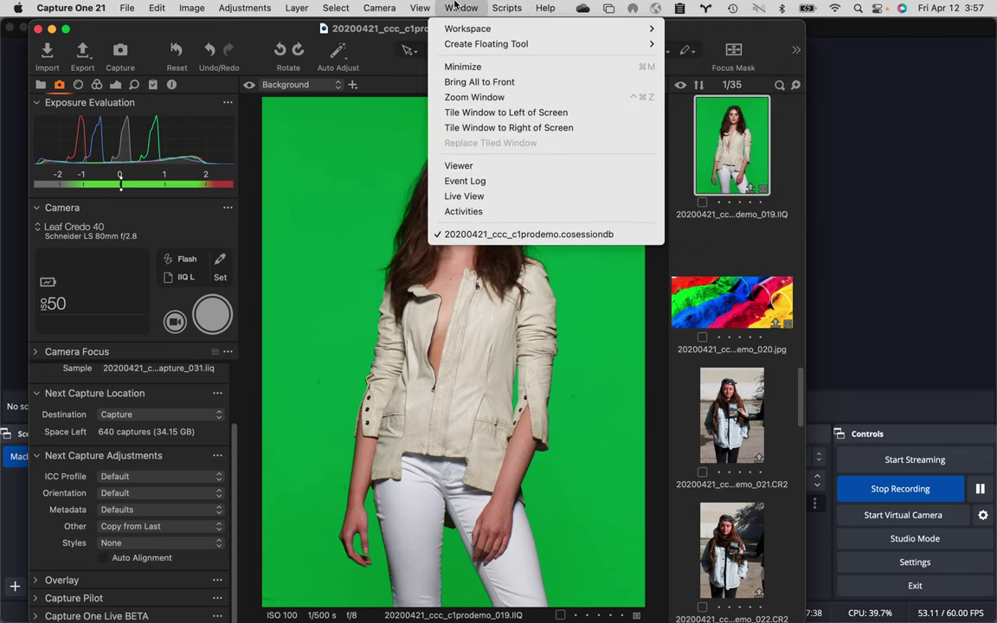
{"action": "mouse_move", "coordinate": [472, 28]}
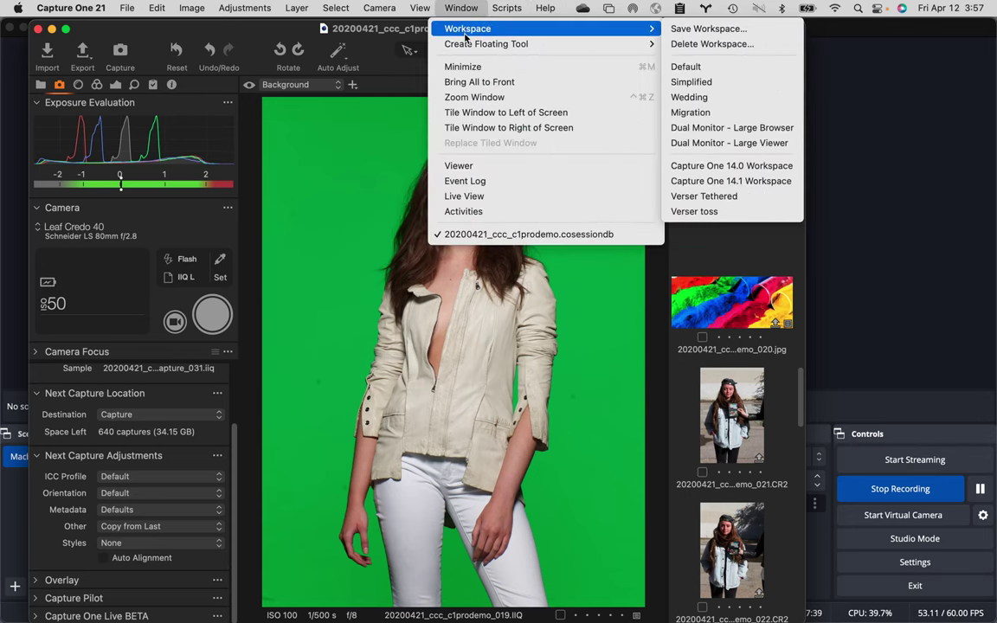
{"action": "left_click", "coordinate": [706, 69]}
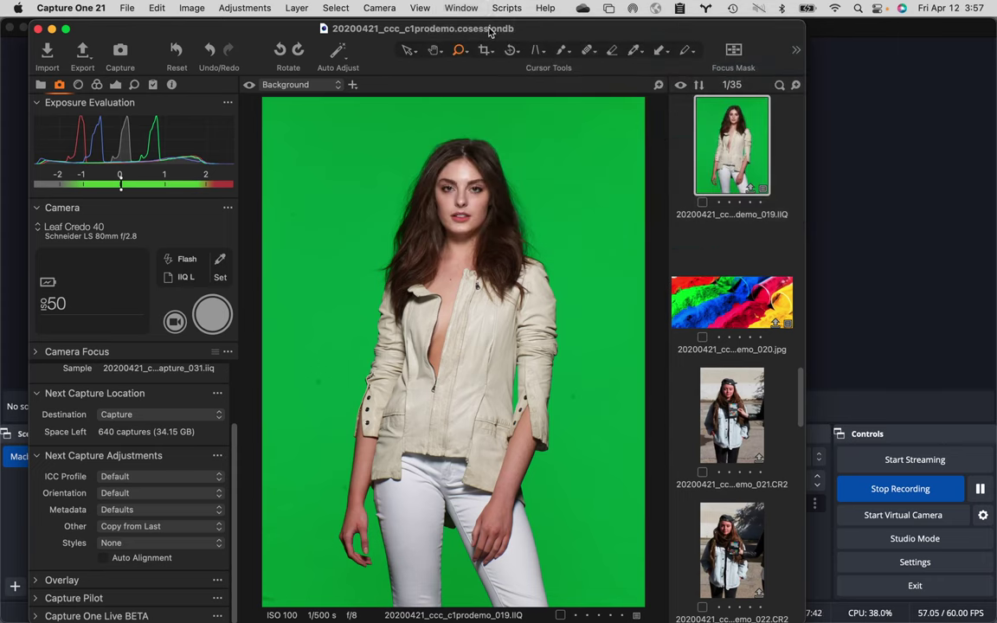
{"action": "double_click", "coordinate": [255, 36]}
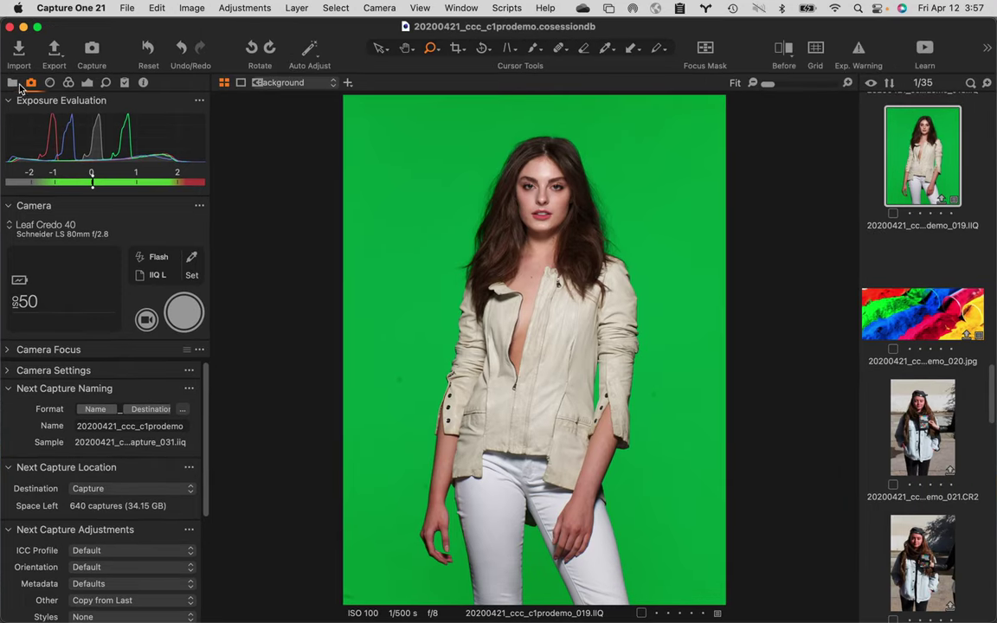
- Reveal the session's Capture Folder in Finder and create a new folder inside it
{"action": "left_click", "coordinate": [13, 83]}
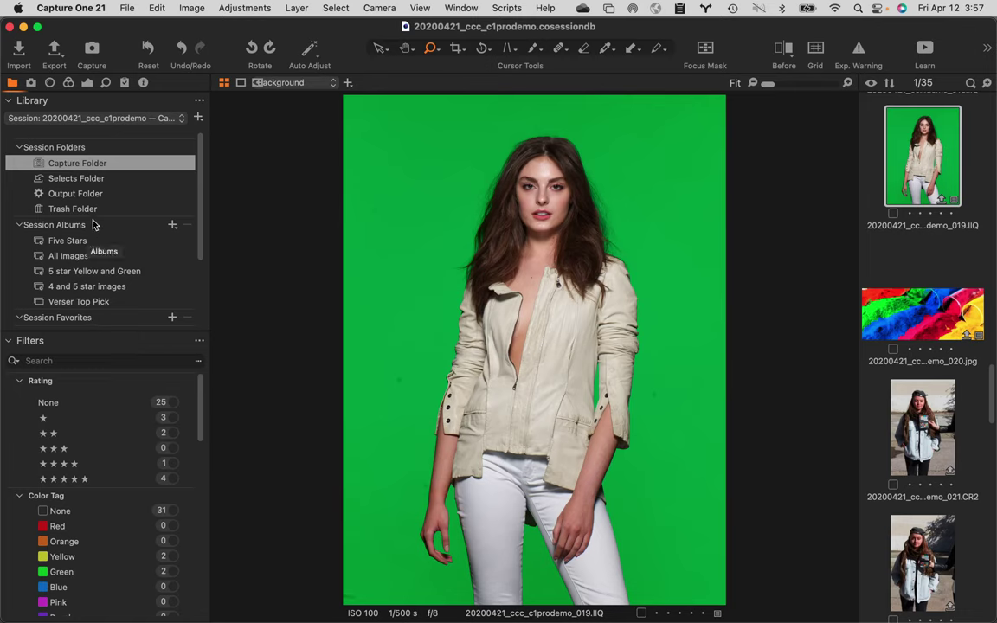
{"action": "right_click", "coordinate": [121, 165]}
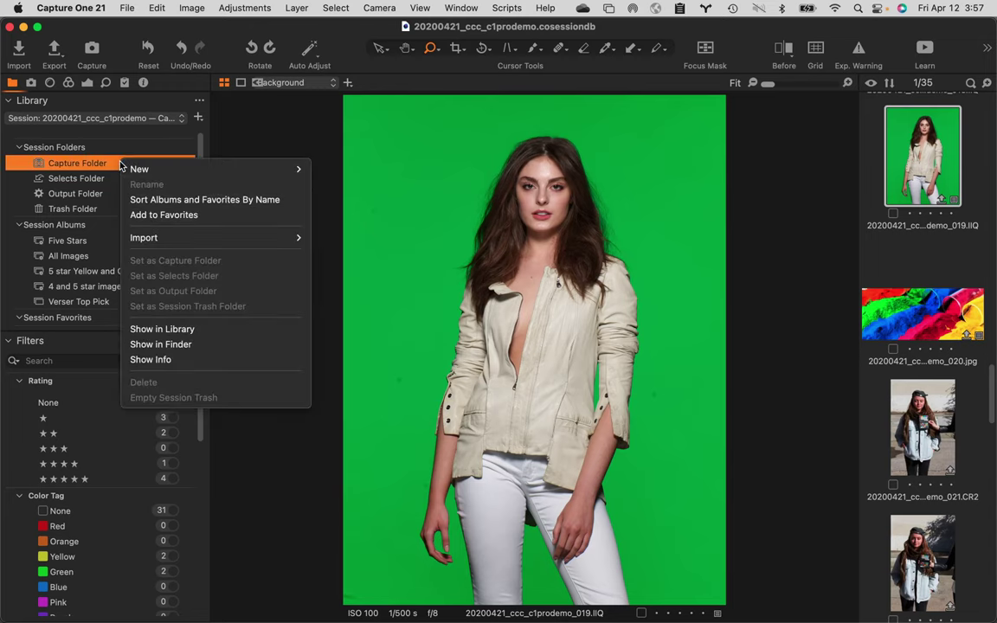
{"action": "left_click", "coordinate": [217, 344]}
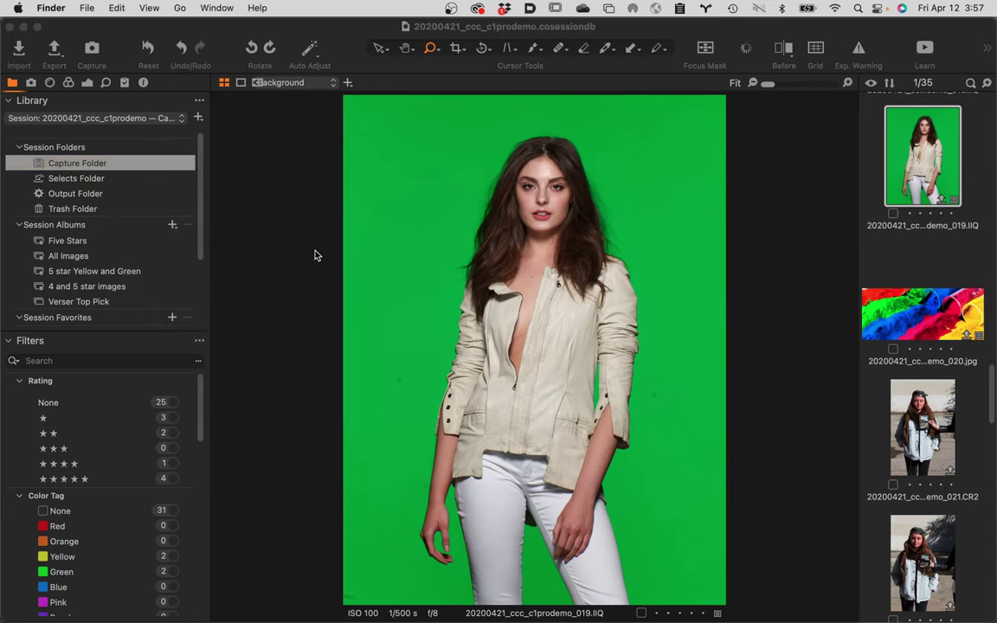
{"action": "key", "text": "space"}
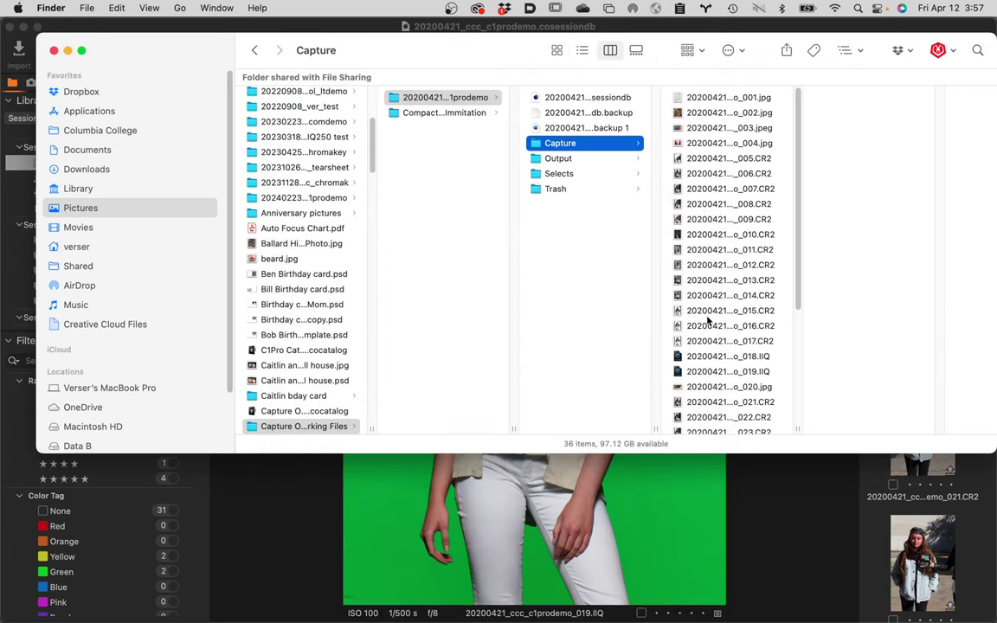
{"action": "left_click", "coordinate": [766, 328]}
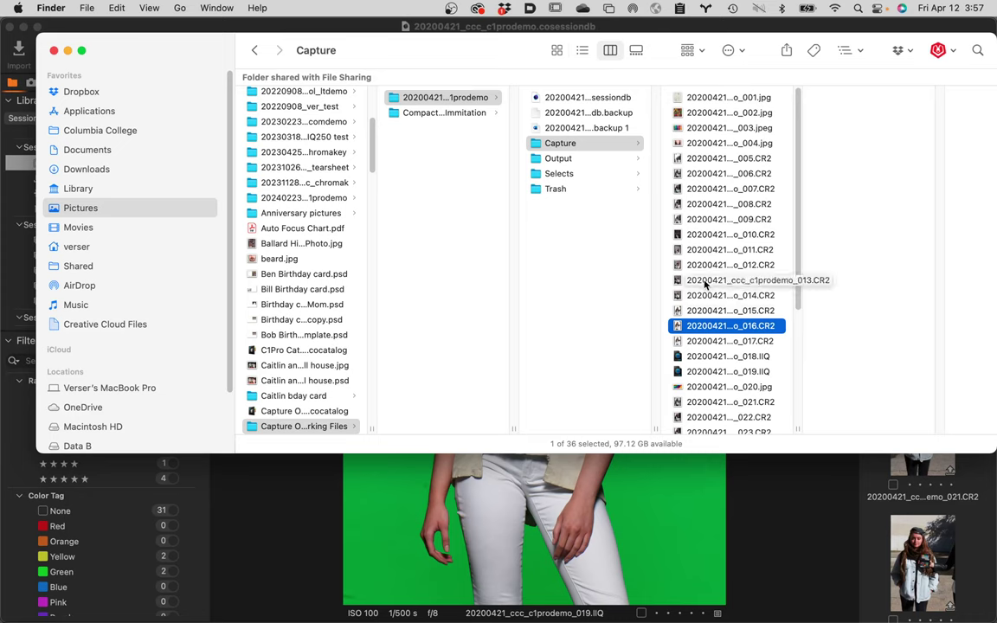
{"action": "key", "text": "super+shift+n"}
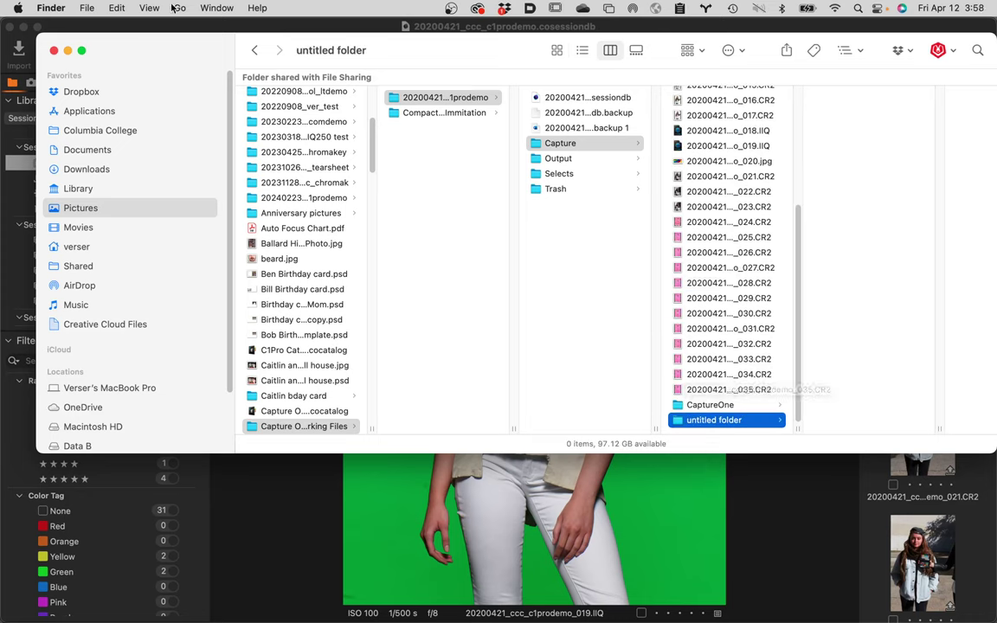
- Name the new untitled folder inside the Capture folder 01
{"action": "left_click", "coordinate": [85, 7]}
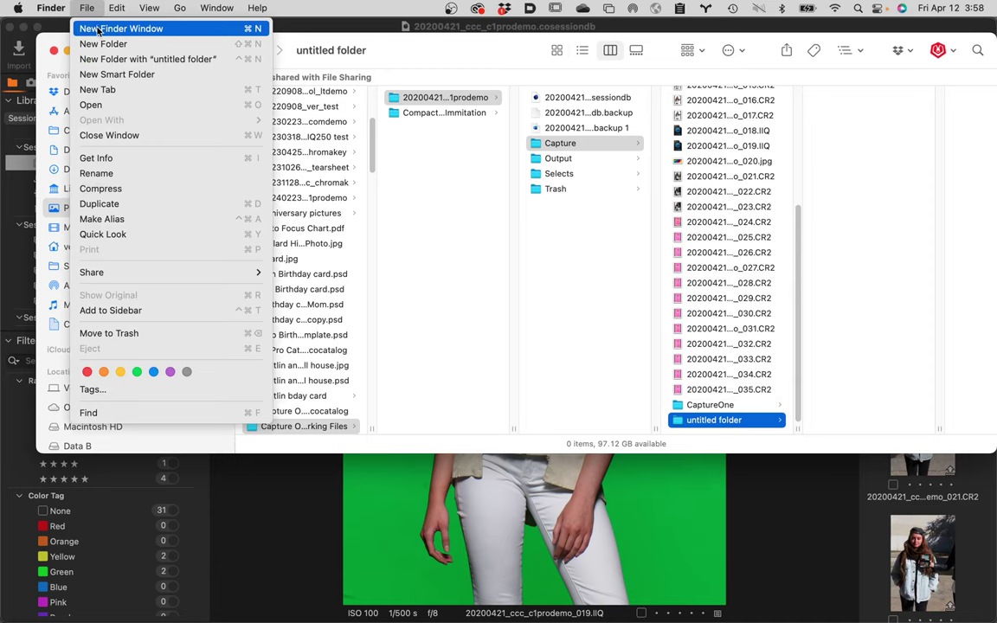
{"action": "left_click", "coordinate": [722, 421]}
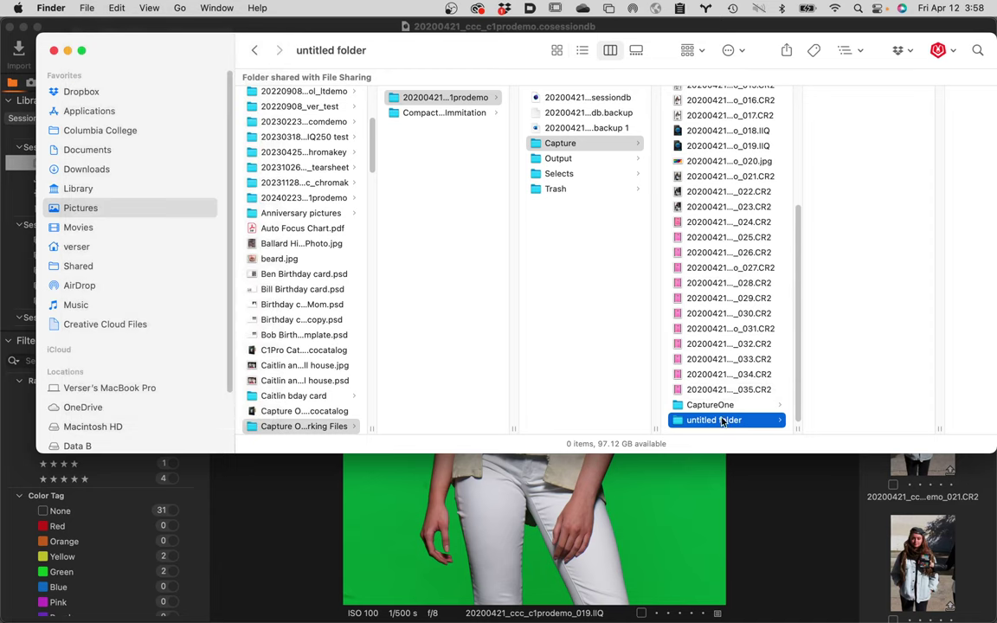
{"action": "left_click", "coordinate": [737, 422]}
{"action": "key", "text": "Return"}
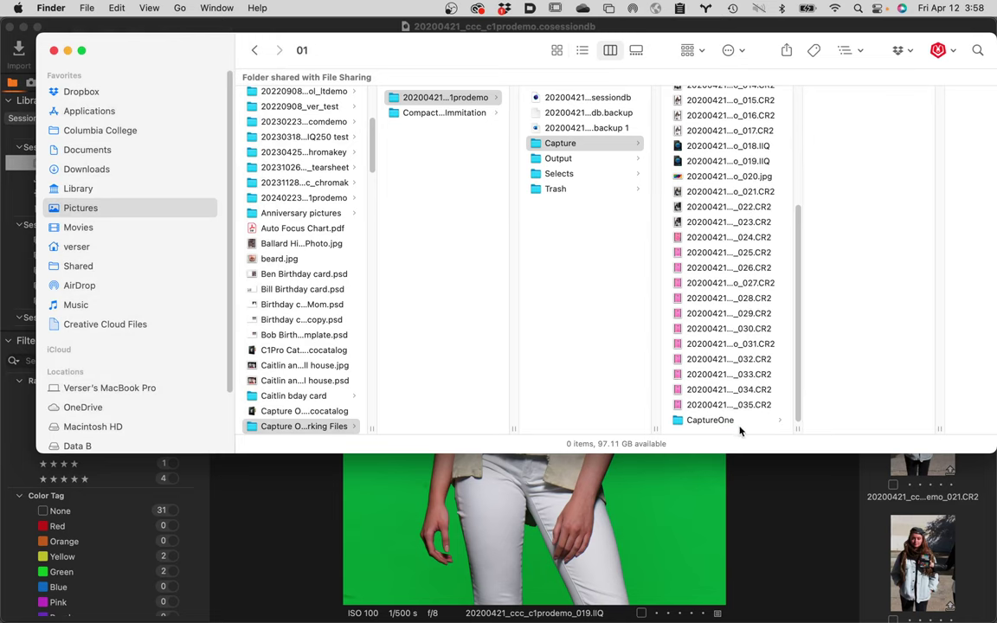
- Create another folder inside the Capture folder and name it 02
{"action": "left_click", "coordinate": [729, 374]}
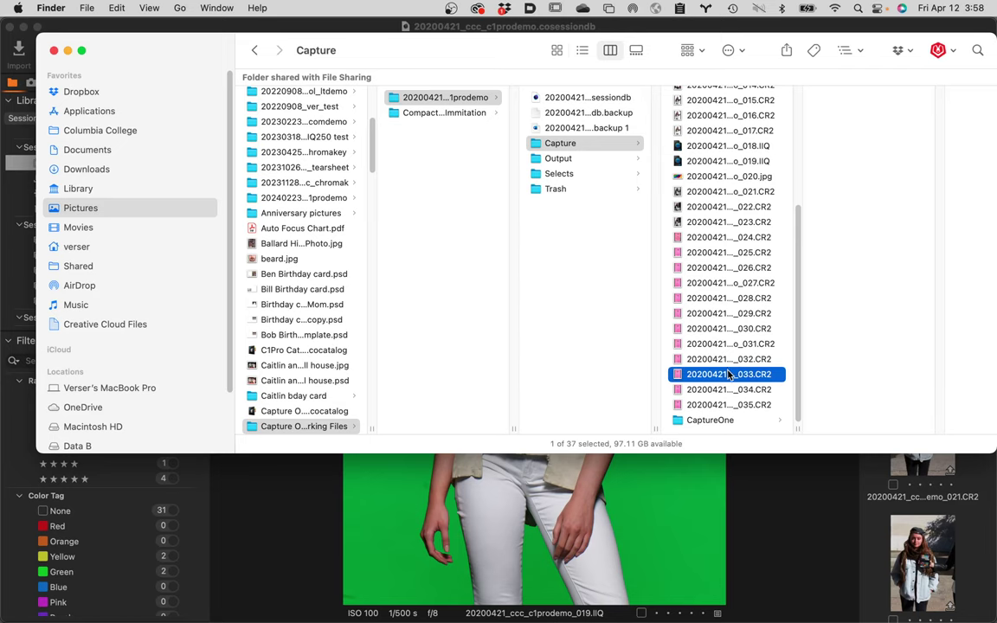
{"action": "key", "text": "super+shift+n"}
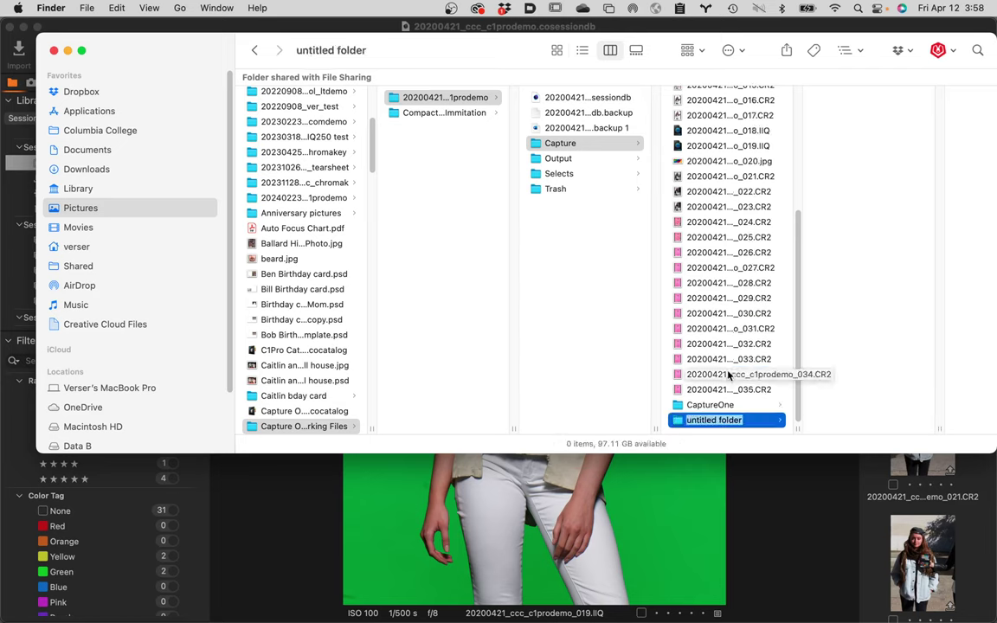
{"action": "type", "text": "02"}
{"action": "key", "text": "Return"}
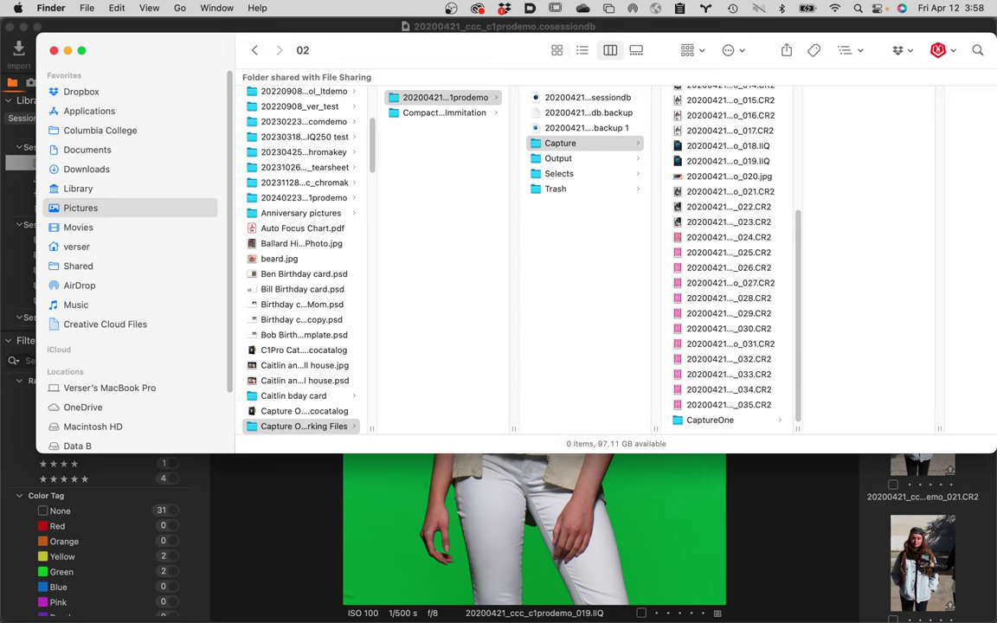
- Add a third folder named 03 to the Capture folder
{"action": "left_click", "coordinate": [718, 364]}
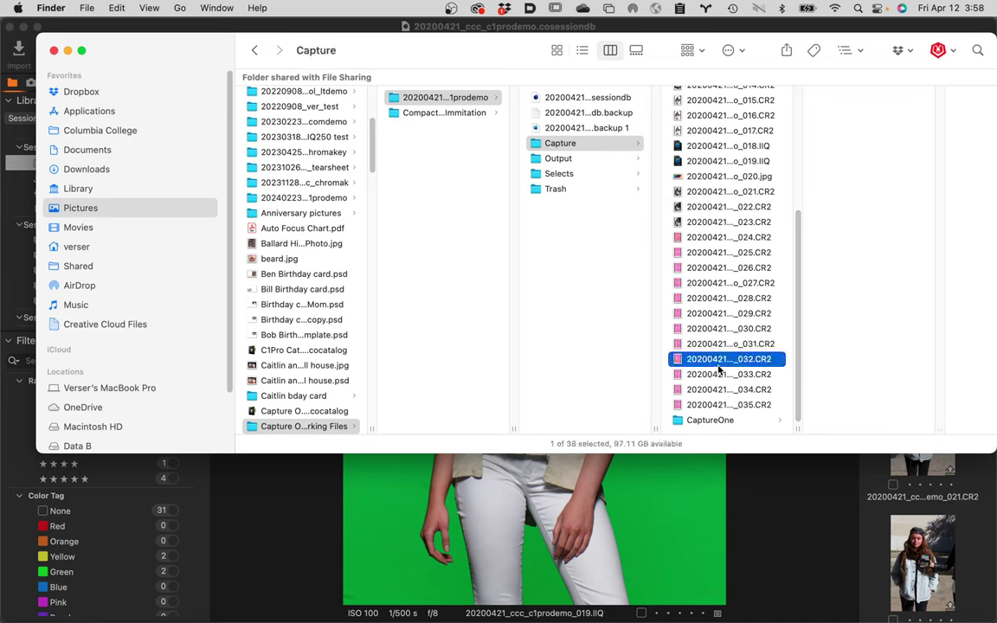
{"action": "key", "text": "Left"}
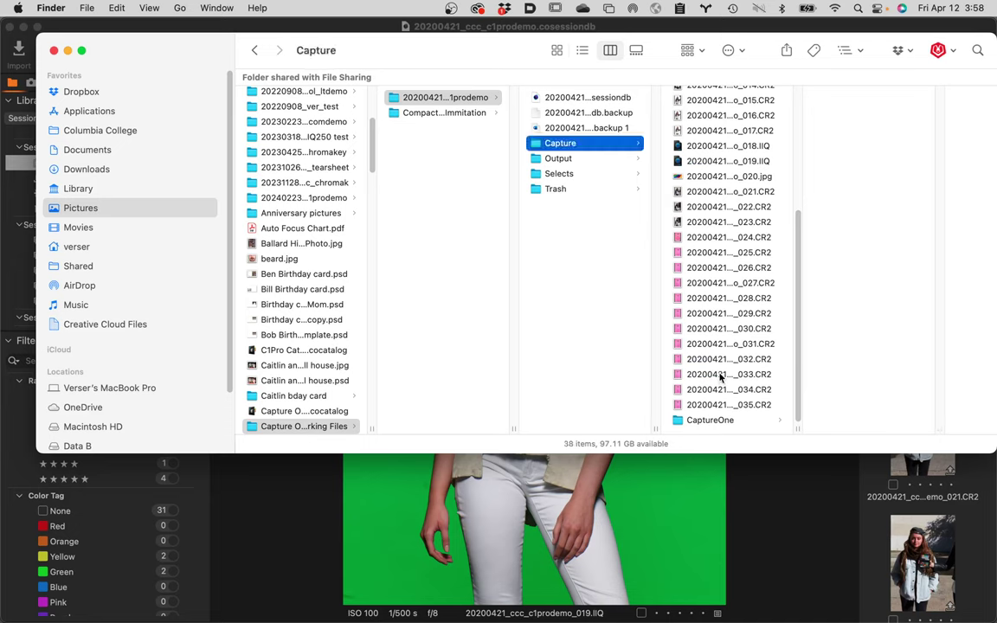
{"action": "mouse_move", "coordinate": [720, 376]}
{"action": "left_mouse_down"}
{"action": "mouse_move", "coordinate": [731, 385]}
{"action": "mouse_move", "coordinate": [718, 350]}
{"action": "mouse_move", "coordinate": [720, 377]}
{"action": "left_mouse_up"}
{"action": "left_click", "coordinate": [740, 421]}
{"action": "left_click", "coordinate": [742, 394]}
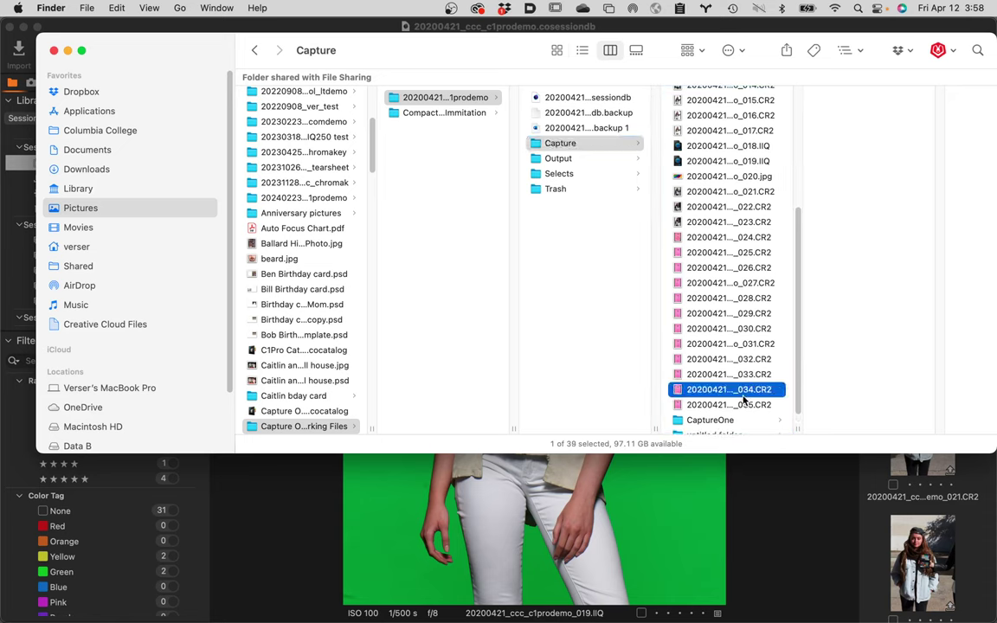
{"action": "key", "text": "super+shift+n"}
{"action": "type", "text": "03"}
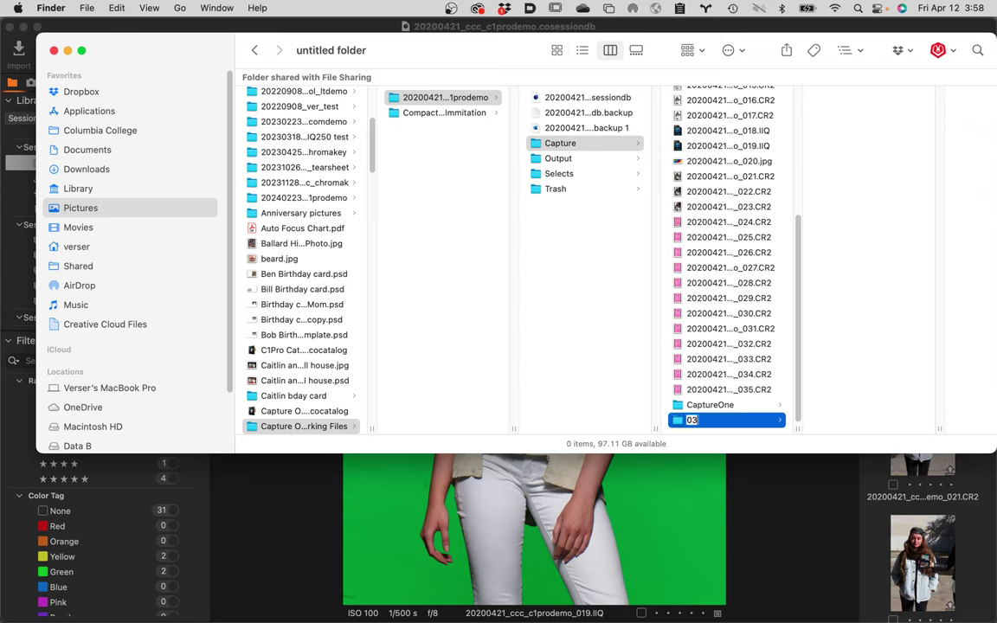
{"action": "key", "text": "Return"}
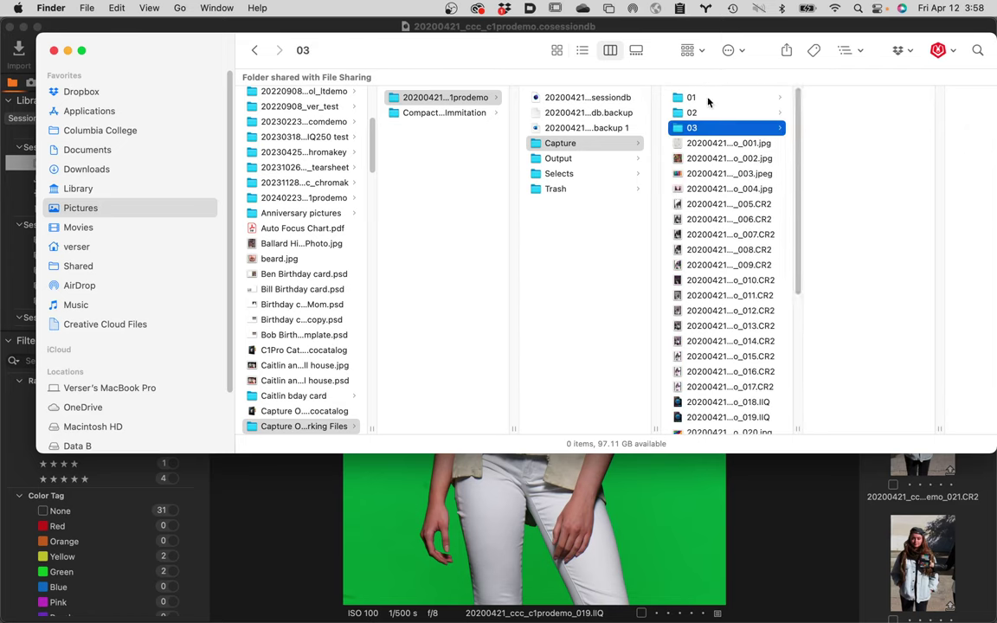
- Add folders 01, 02 and 03 from Finder to the Session Favorites in the Capture One library
{"action": "left_click", "coordinate": [707, 99], "text": "shift"}
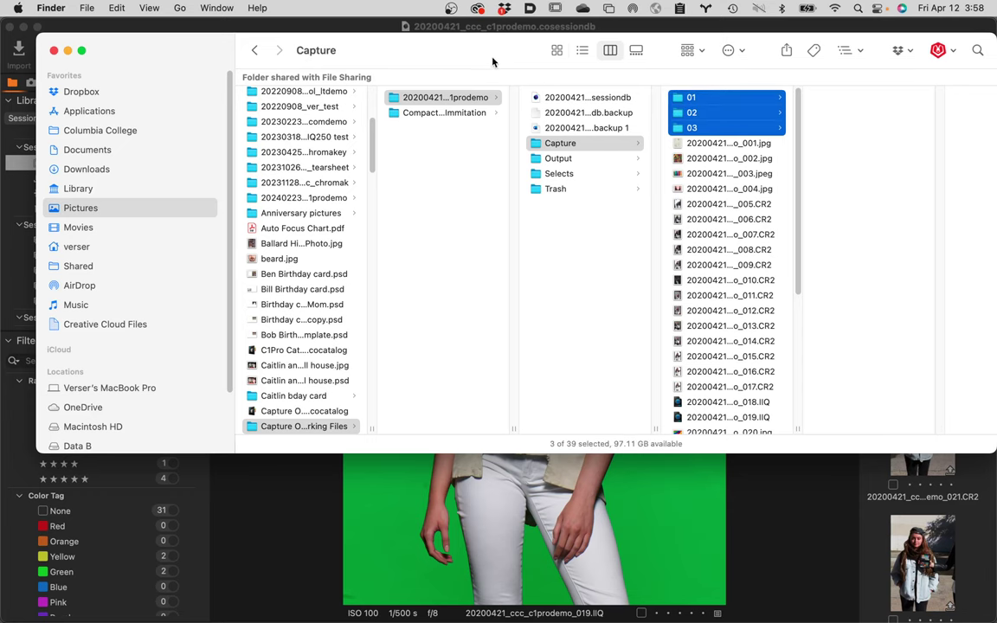
{"action": "left_click_drag", "start_coordinate": [488, 63], "coordinate": [655, 65]}
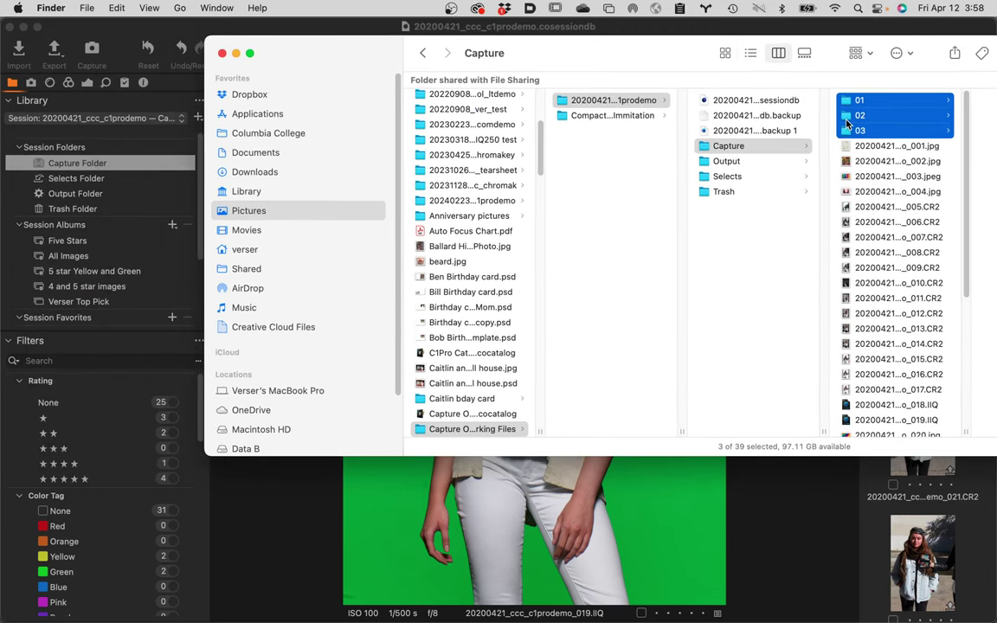
{"action": "left_click_drag", "start_coordinate": [847, 122], "coordinate": [85, 218]}
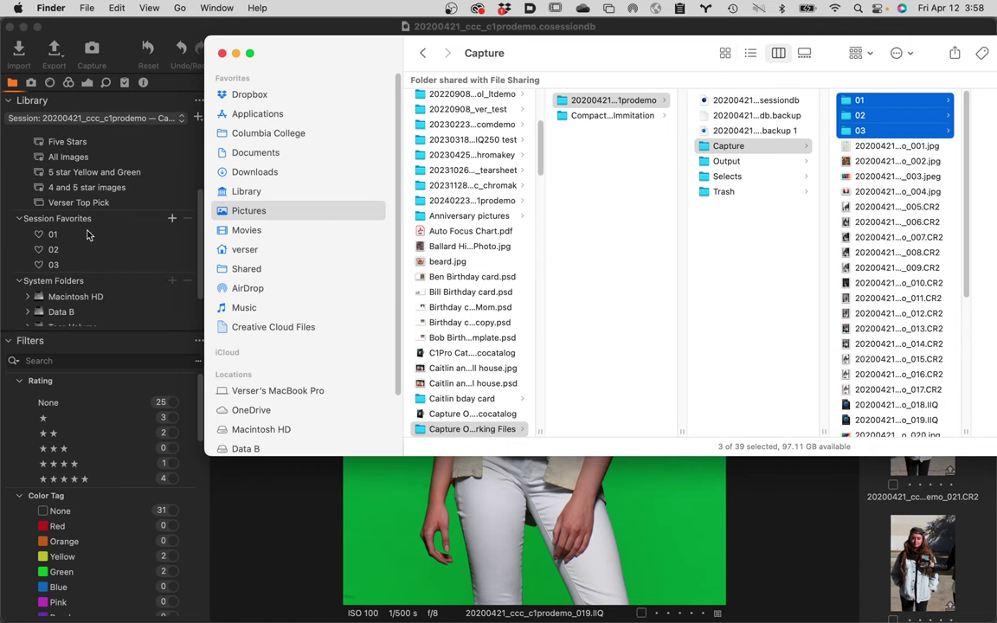
{"action": "left_click", "coordinate": [102, 216]}
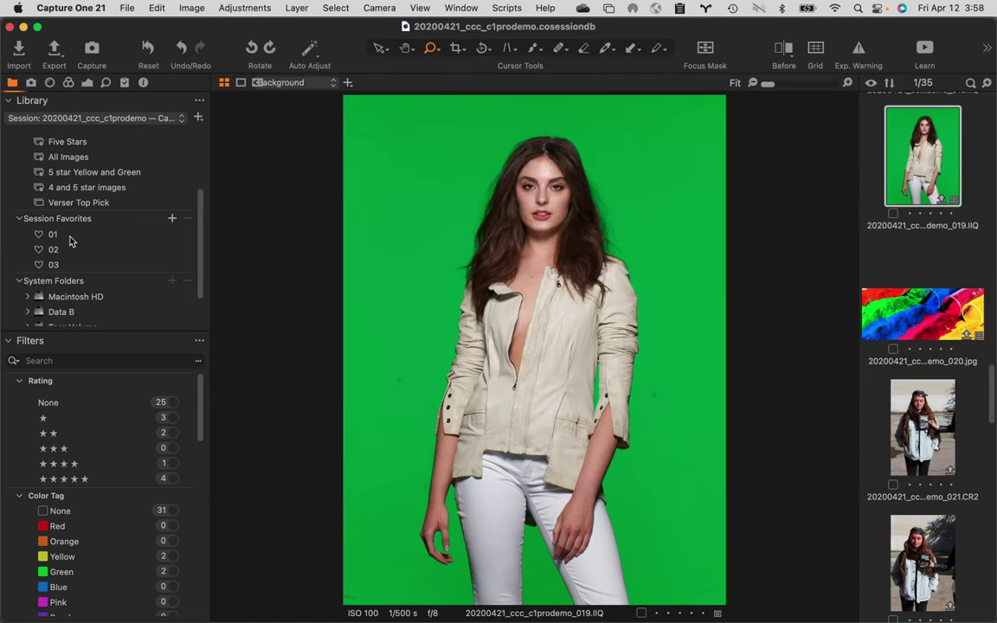
- Inspect the tokens of the Next Capture Naming format and leave the format as it is
{"action": "left_click", "coordinate": [32, 84]}
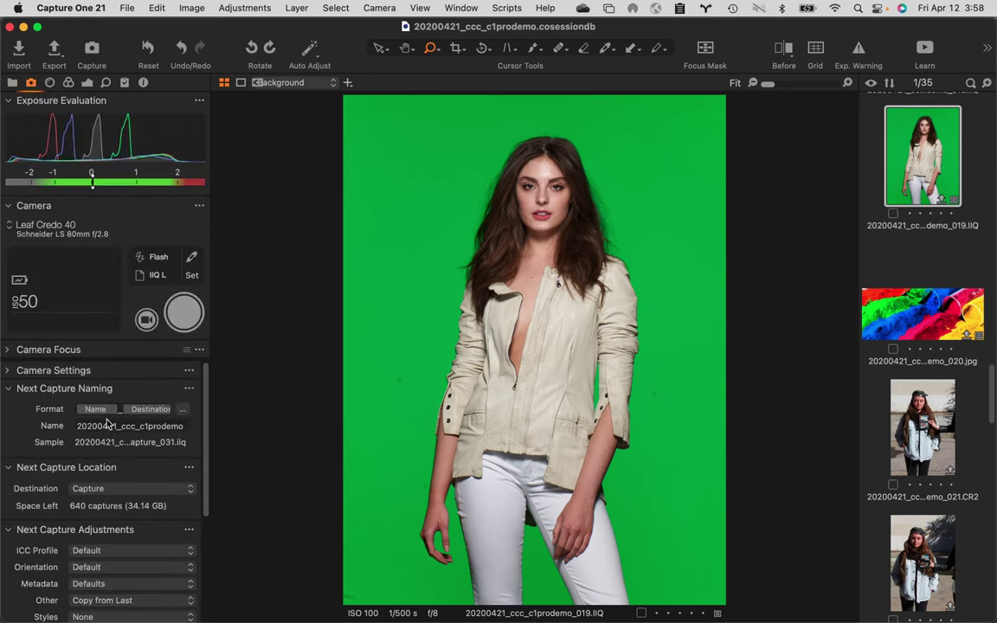
{"action": "left_click", "coordinate": [183, 408]}
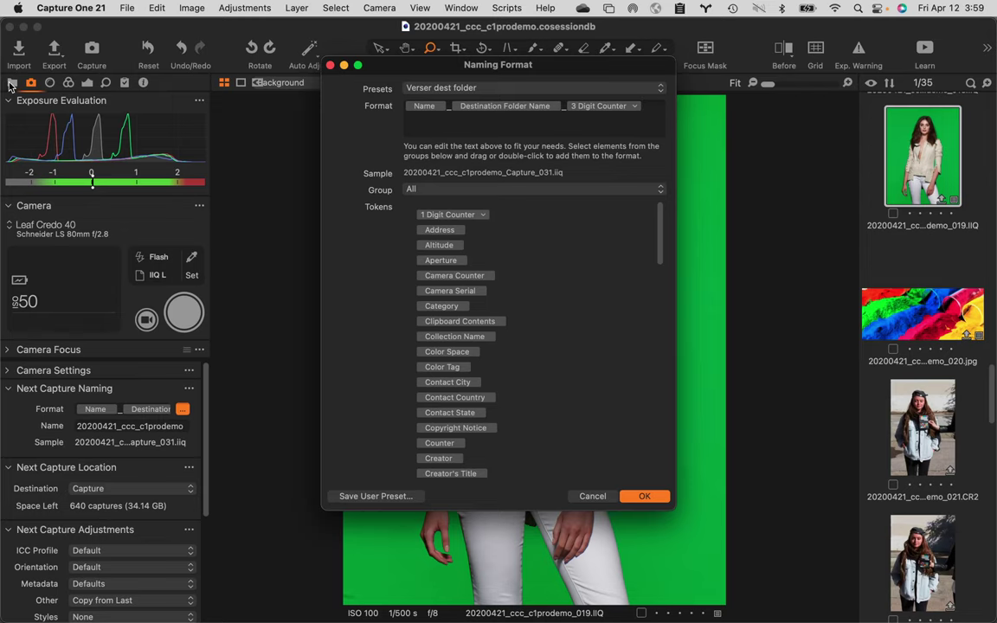
{"action": "left_click", "coordinate": [593, 498]}
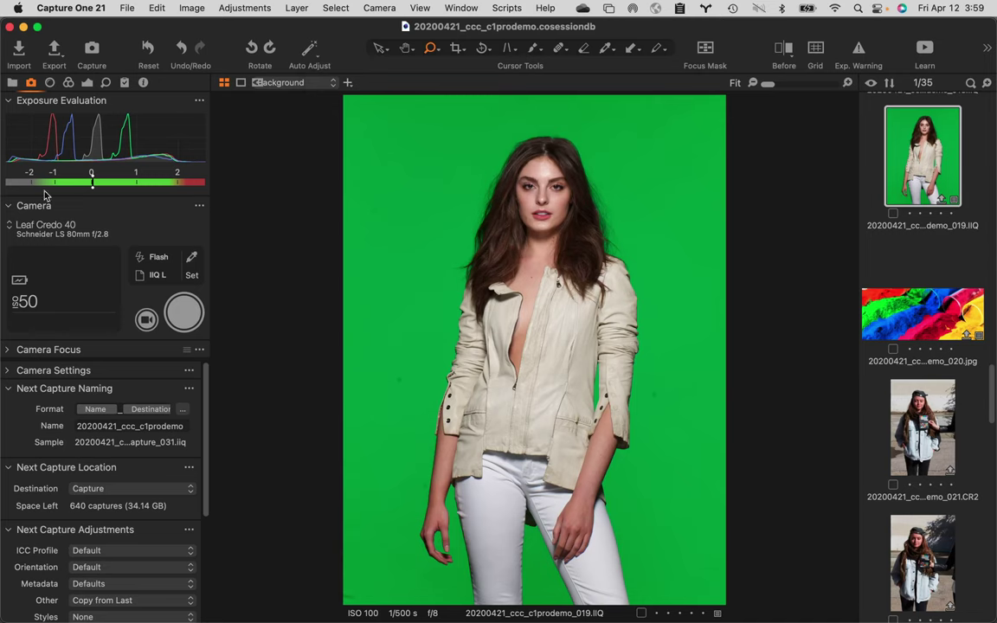
- Set the session favorite 01 as the Capture Folder in the Library
{"action": "left_click", "coordinate": [12, 82]}
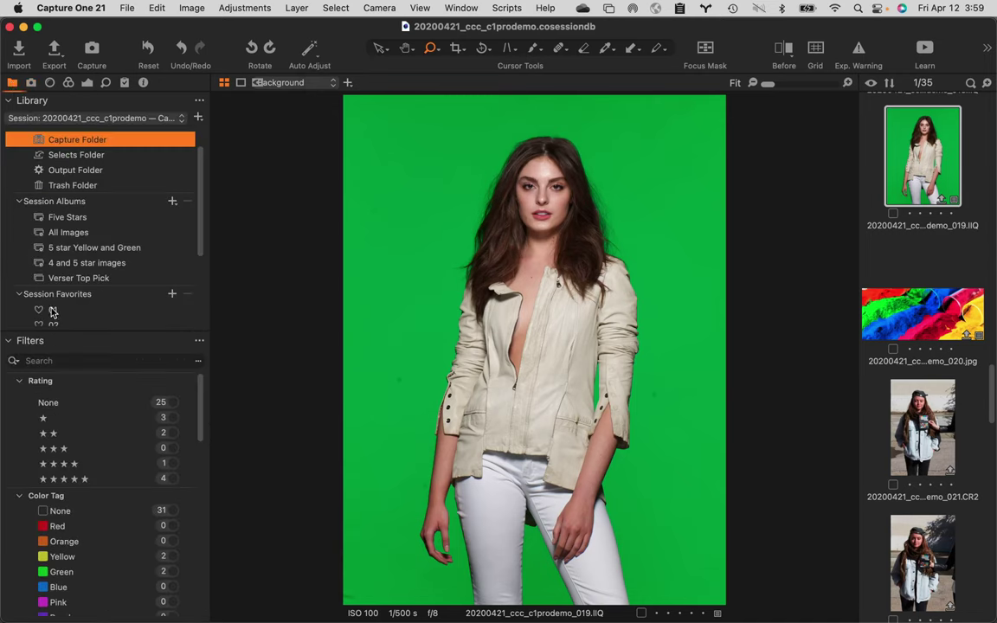
{"action": "scroll", "coordinate": [45, 278], "scroll_direction": "down", "scroll_amount": 3}
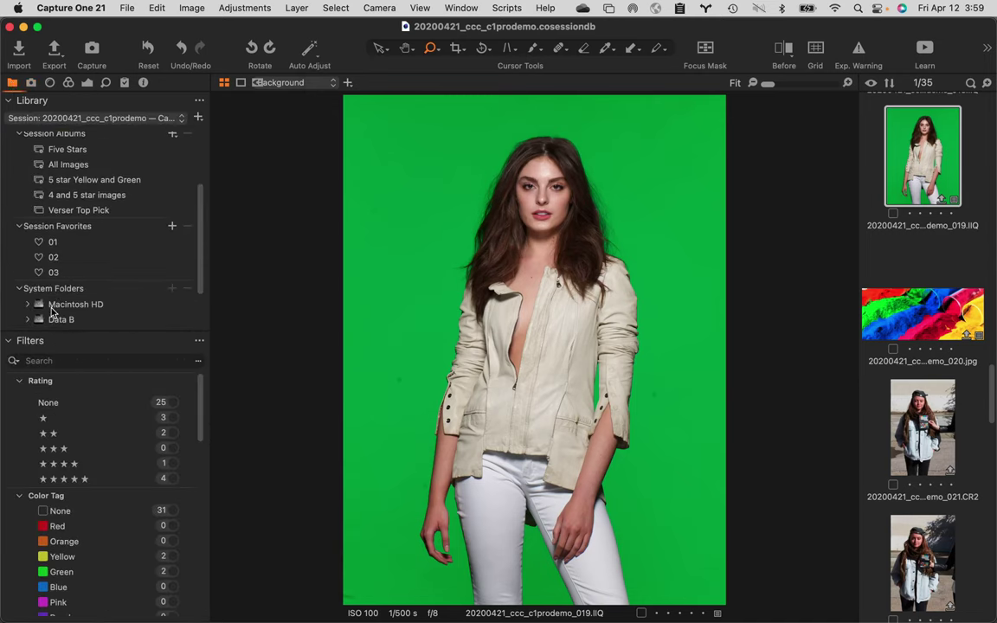
{"action": "right_click", "coordinate": [53, 247]}
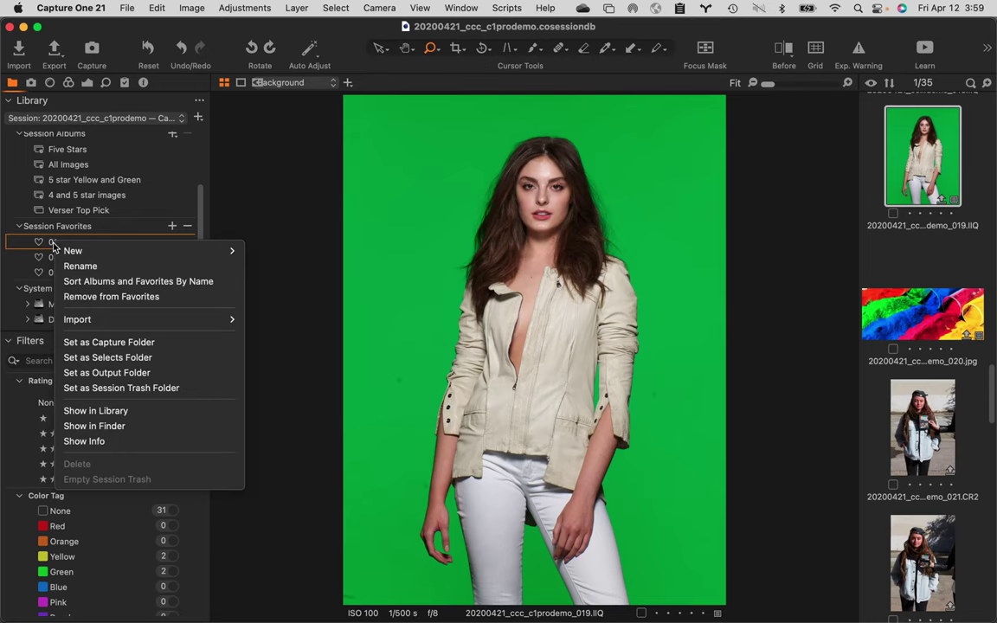
{"action": "left_click", "coordinate": [175, 345]}
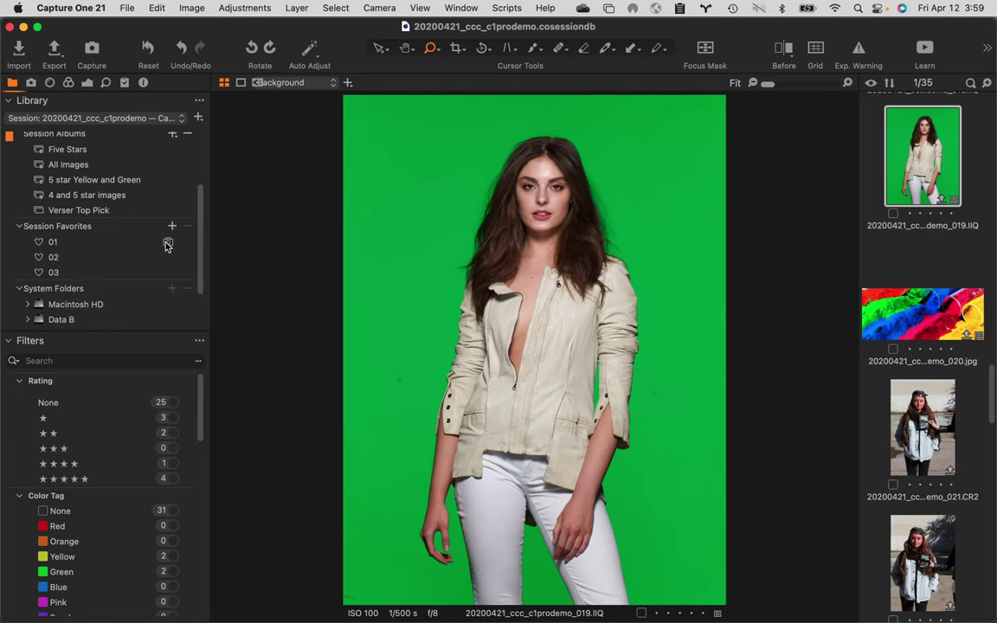
{"action": "scroll", "coordinate": [147, 227], "scroll_direction": "up", "scroll_amount": 3}
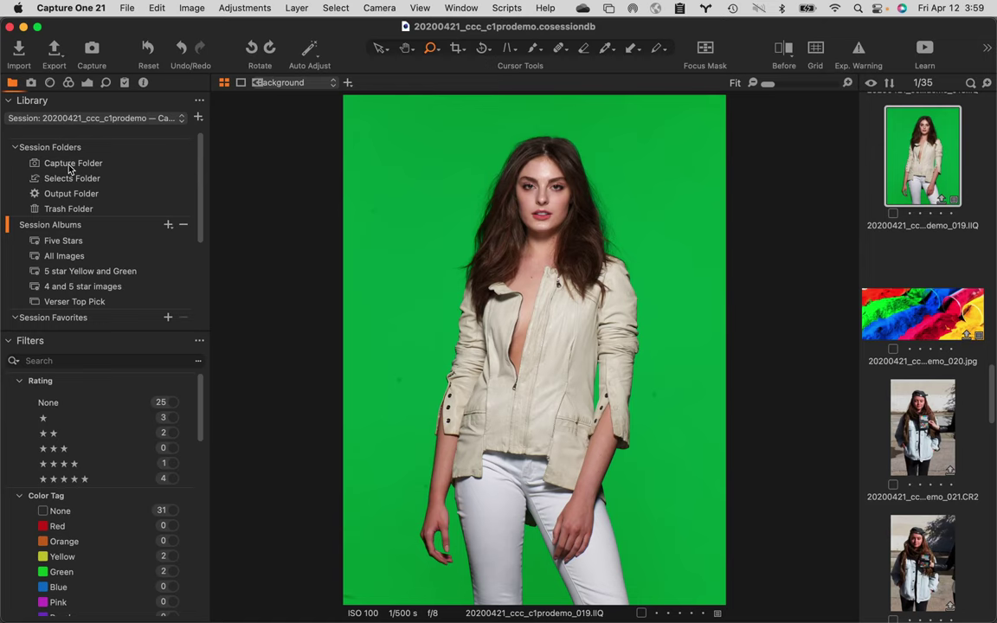
{"action": "scroll", "coordinate": [89, 416], "scroll_direction": "down", "scroll_amount": 2}
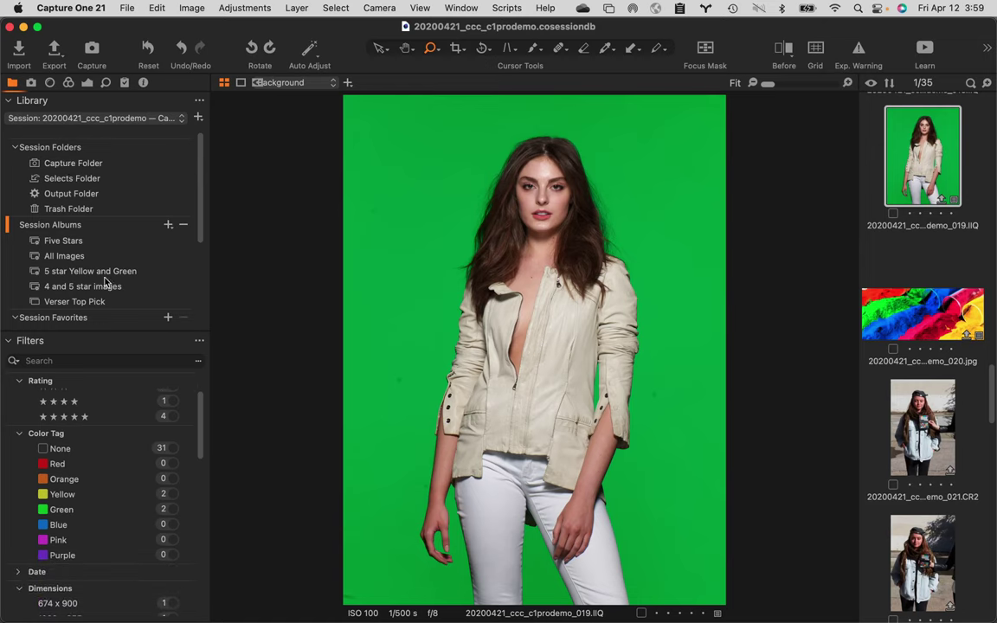
{"action": "scroll", "coordinate": [105, 278], "scroll_direction": "down", "scroll_amount": 2}
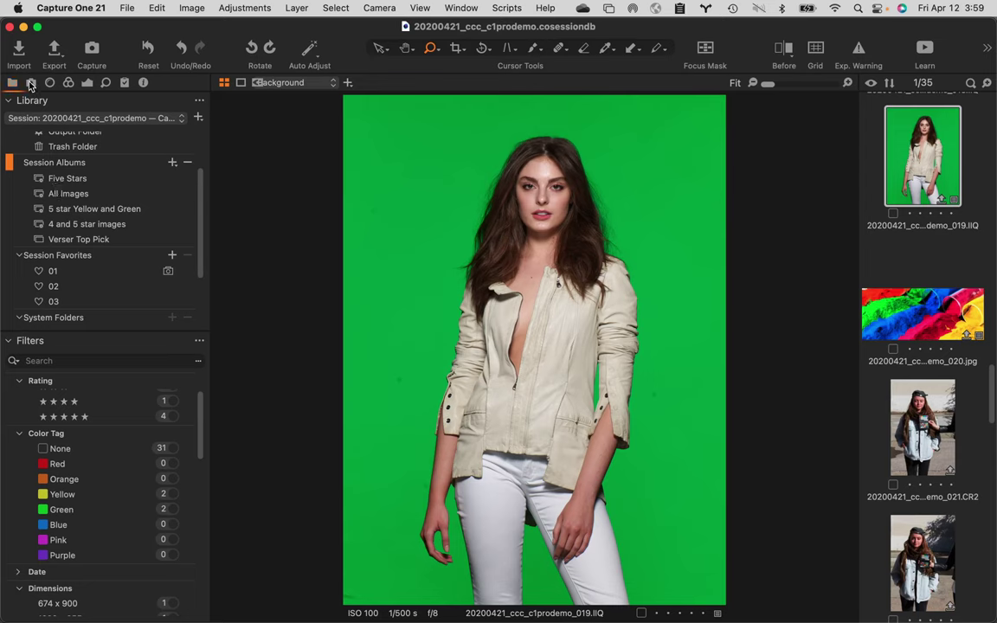
- Select image 021 in the browser and reset the capture counter for Next Capture Naming
{"action": "left_click", "coordinate": [30, 83]}
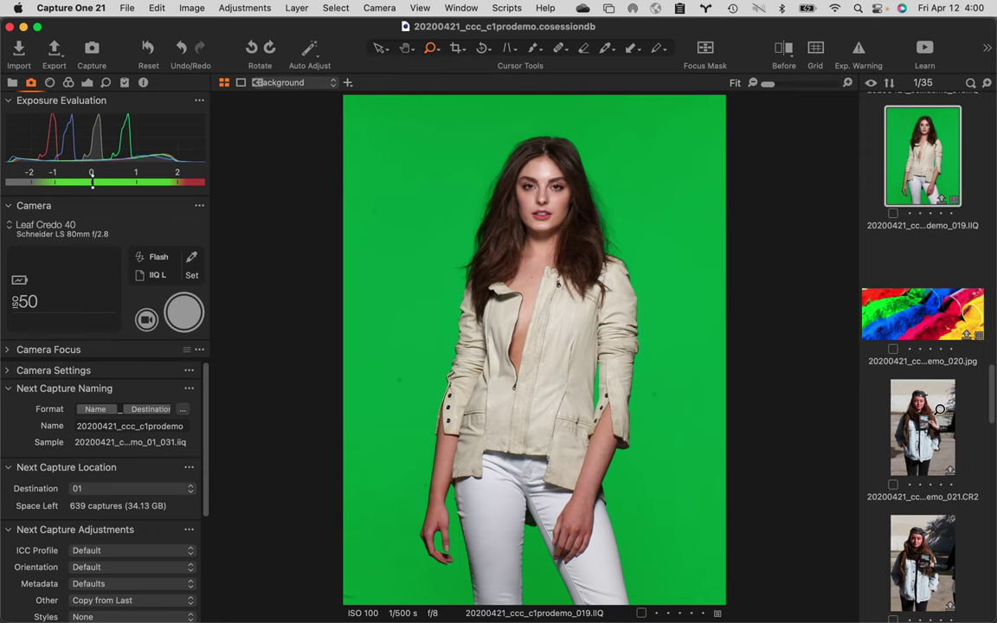
{"action": "left_click", "coordinate": [912, 402]}
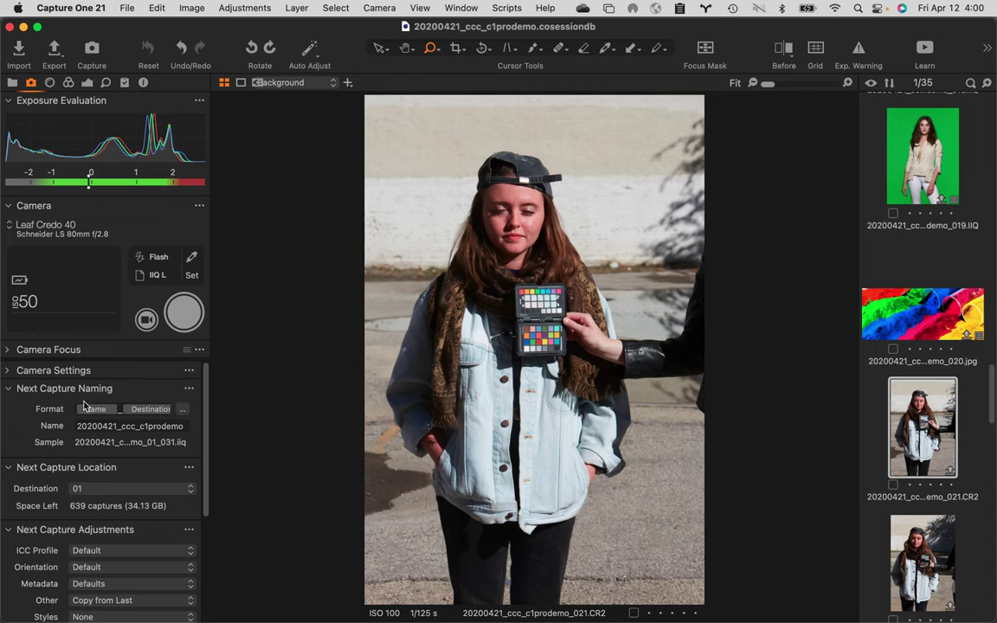
{"action": "left_click", "coordinate": [190, 390]}
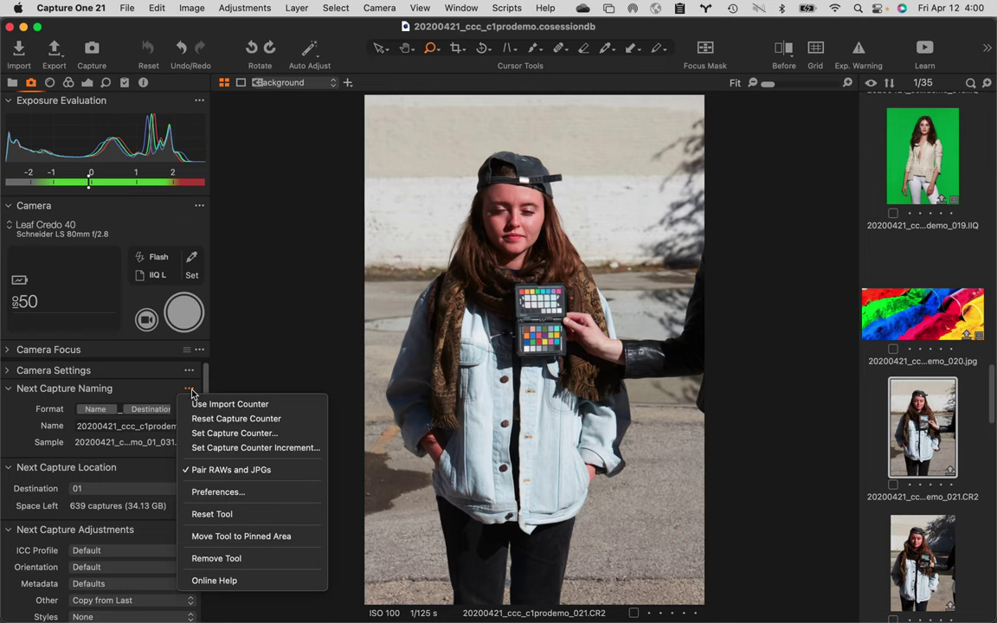
{"action": "left_click", "coordinate": [217, 418]}
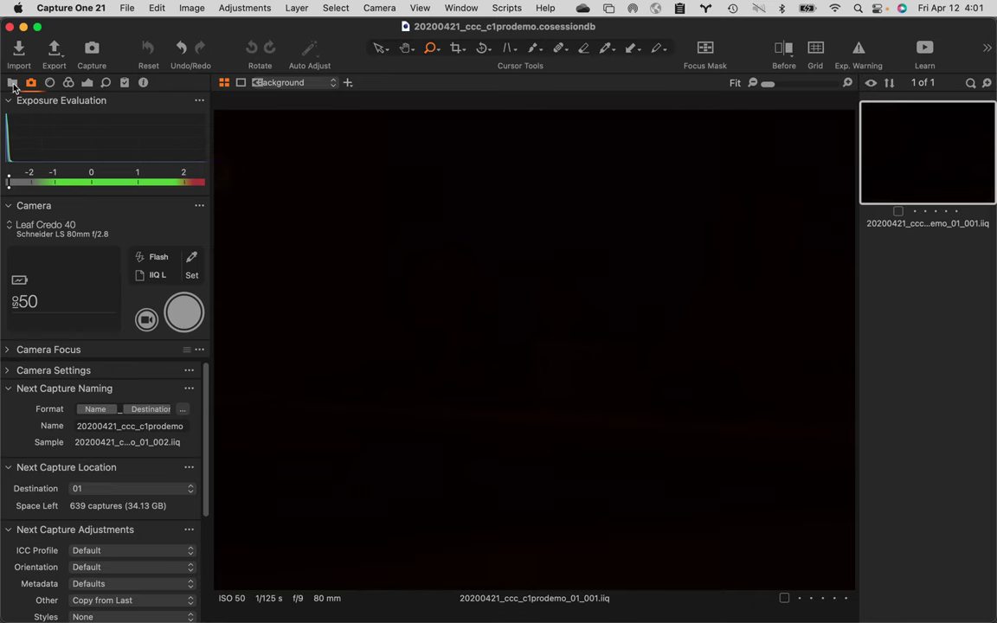
- Review the tethered captures in the browser and the session folders and favorites in the Library
{"action": "left_click", "coordinate": [12, 83]}
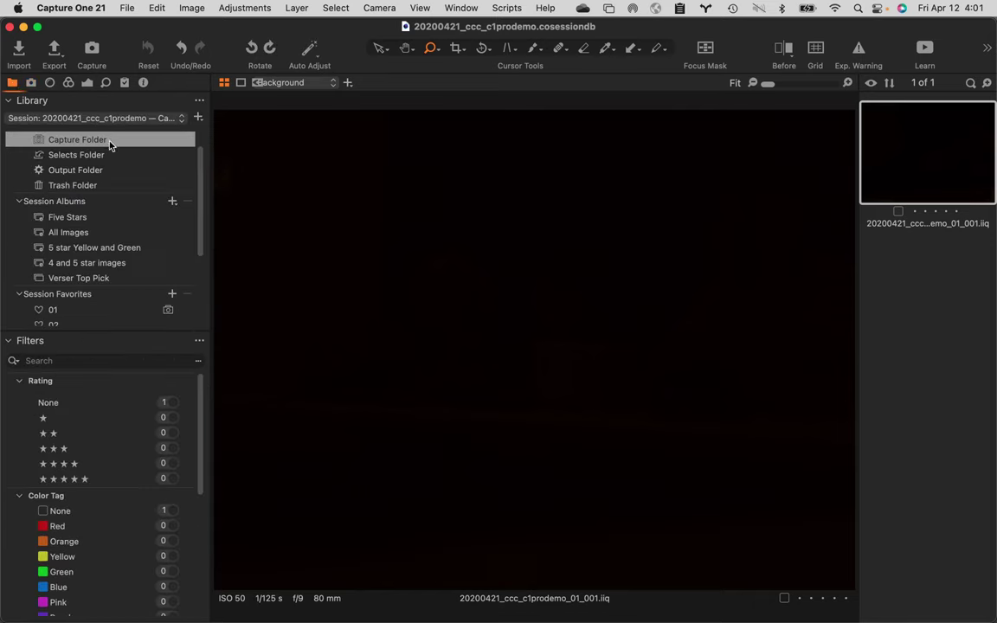
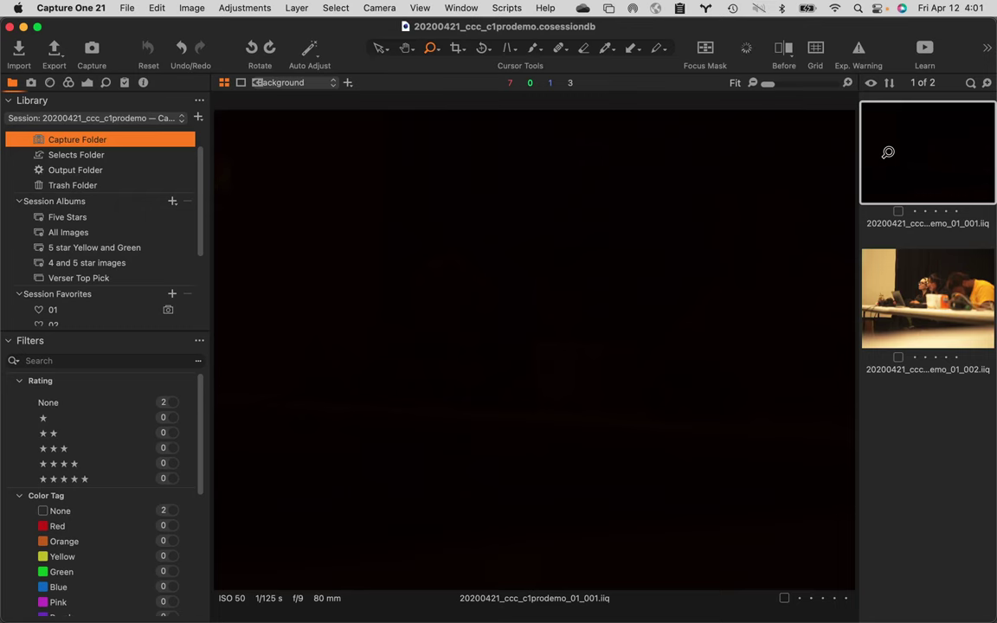
{"action": "left_click", "coordinate": [891, 256]}
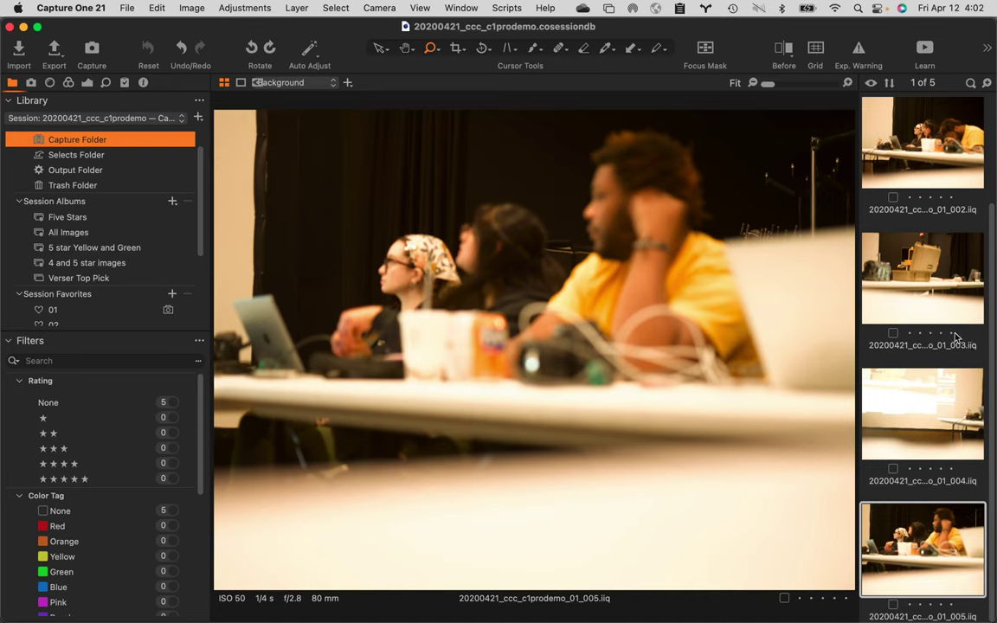
{"action": "scroll", "coordinate": [917, 447], "scroll_direction": "up", "scroll_amount": 4}
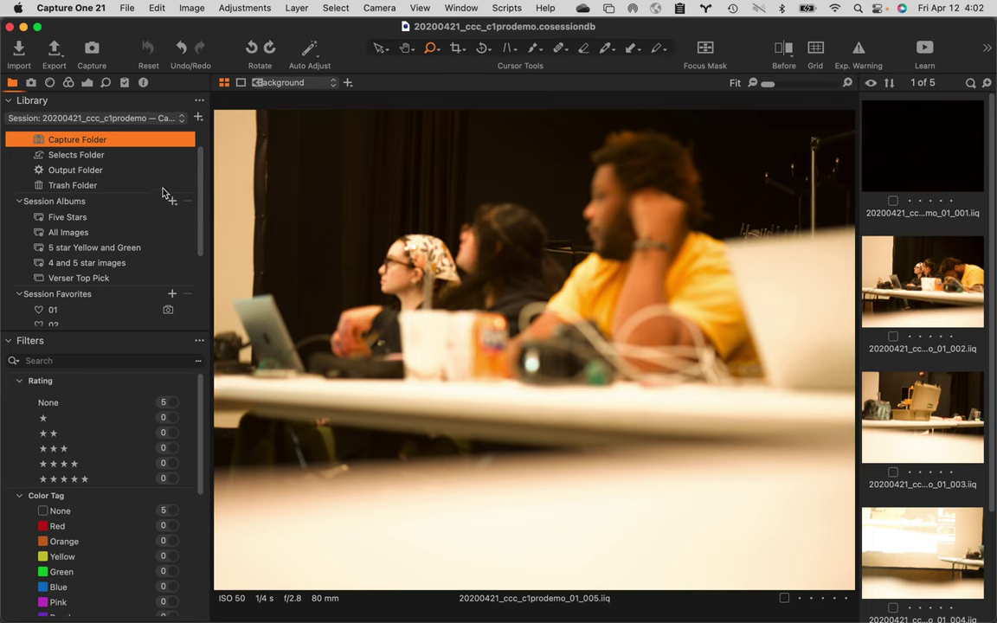
{"action": "scroll", "coordinate": [89, 279], "scroll_direction": "down", "scroll_amount": 3}
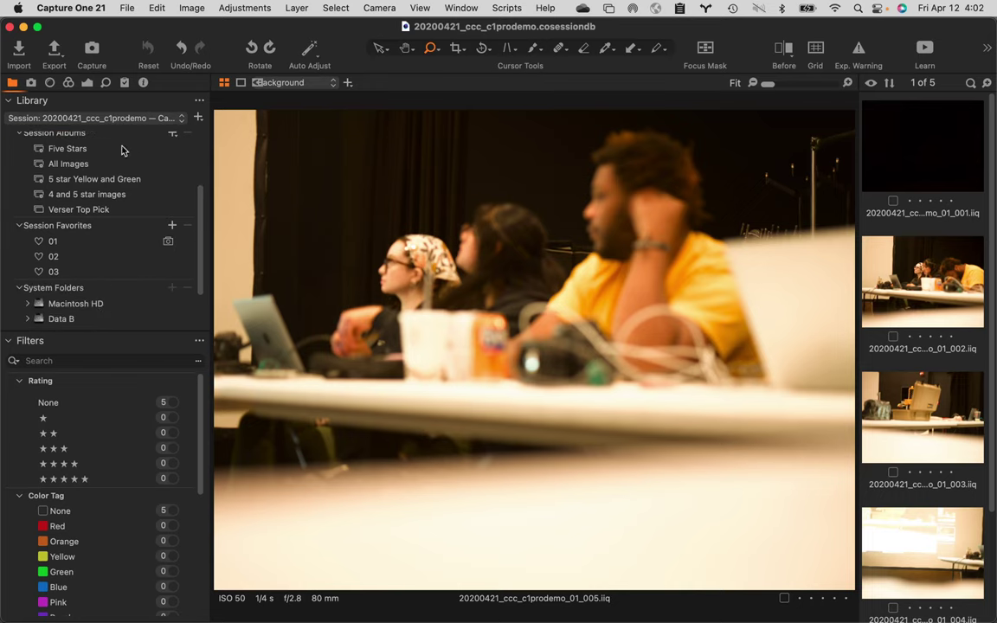
{"action": "scroll", "coordinate": [87, 153], "scroll_direction": "up", "scroll_amount": 3}
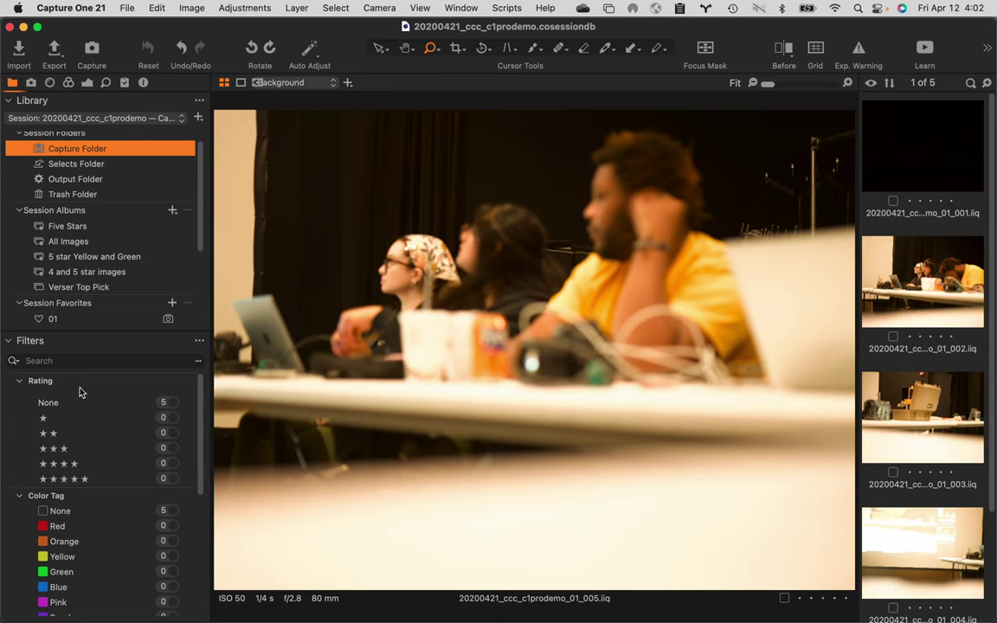
- Reveal the session favorite 01 in Finder, examine its captured files, and return to Capture One
{"action": "scroll", "coordinate": [74, 391], "scroll_direction": "down", "scroll_amount": 1}
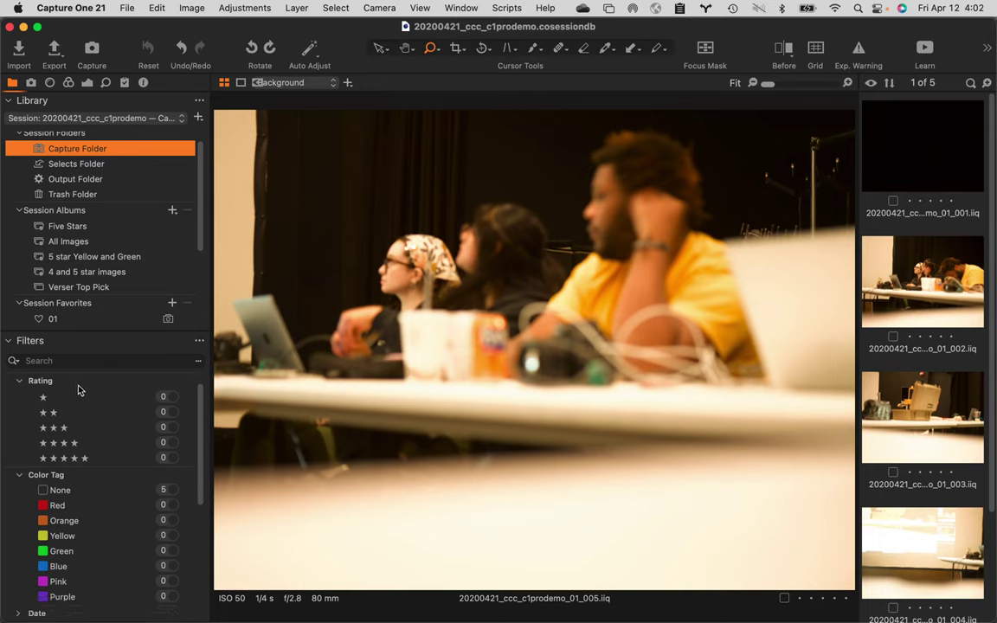
{"action": "left_click", "coordinate": [57, 321]}
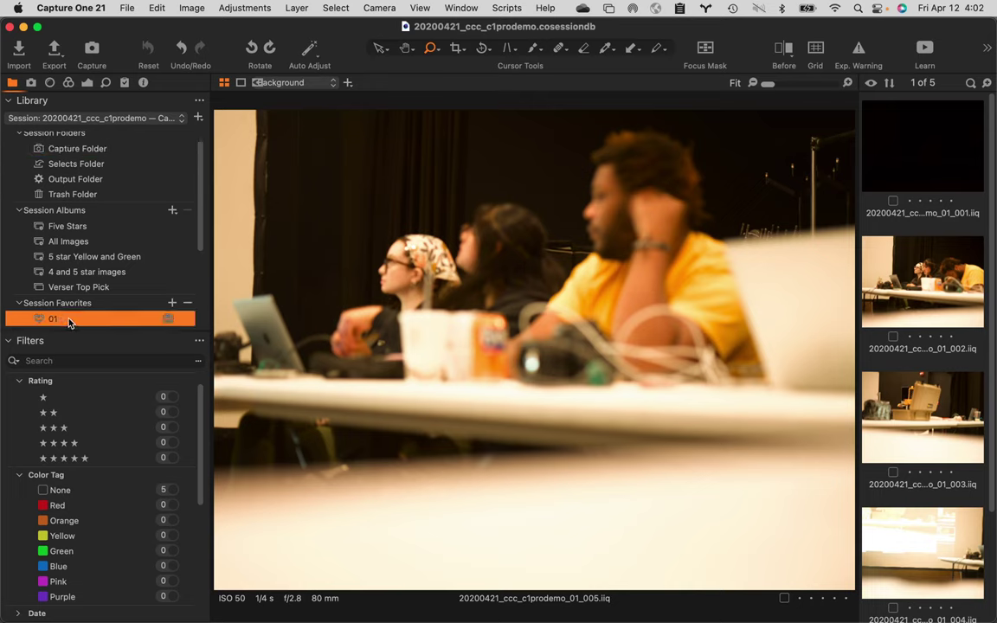
{"action": "right_click", "coordinate": [69, 323]}
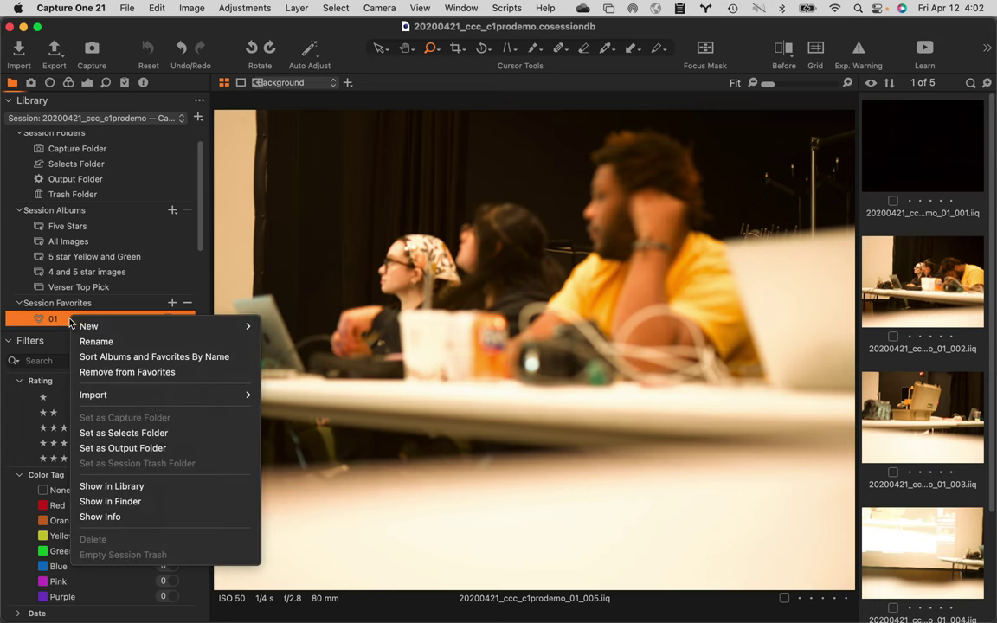
{"action": "left_click", "coordinate": [163, 501]}
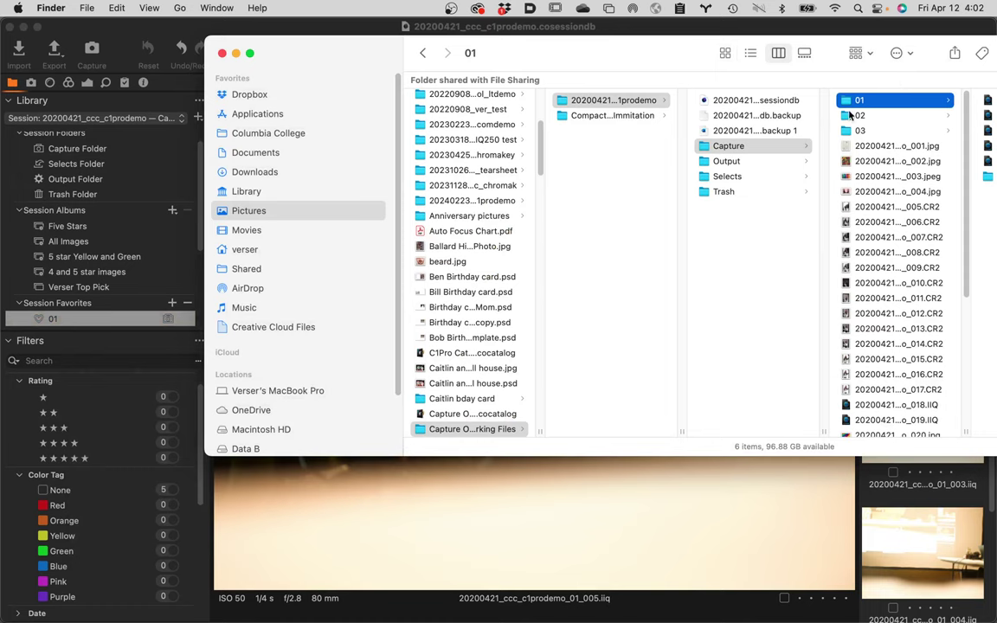
{"action": "left_click", "coordinate": [859, 54]}
{"action": "left_click", "coordinate": [623, 43]}
{"action": "left_click_drag", "start_coordinate": [623, 43], "coordinate": [454, 44]}
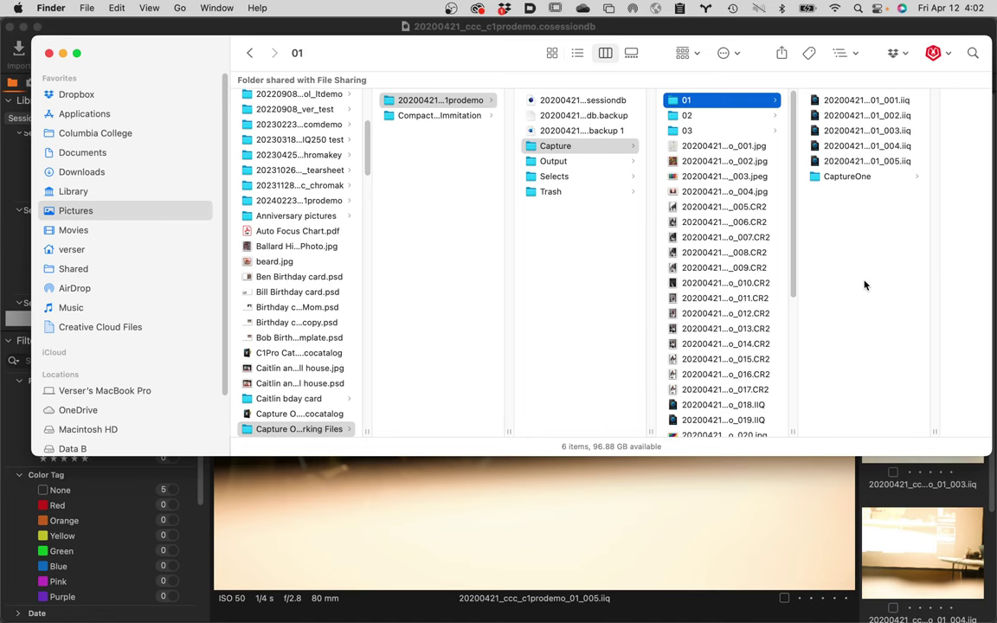
{"action": "left_click", "coordinate": [268, 517]}
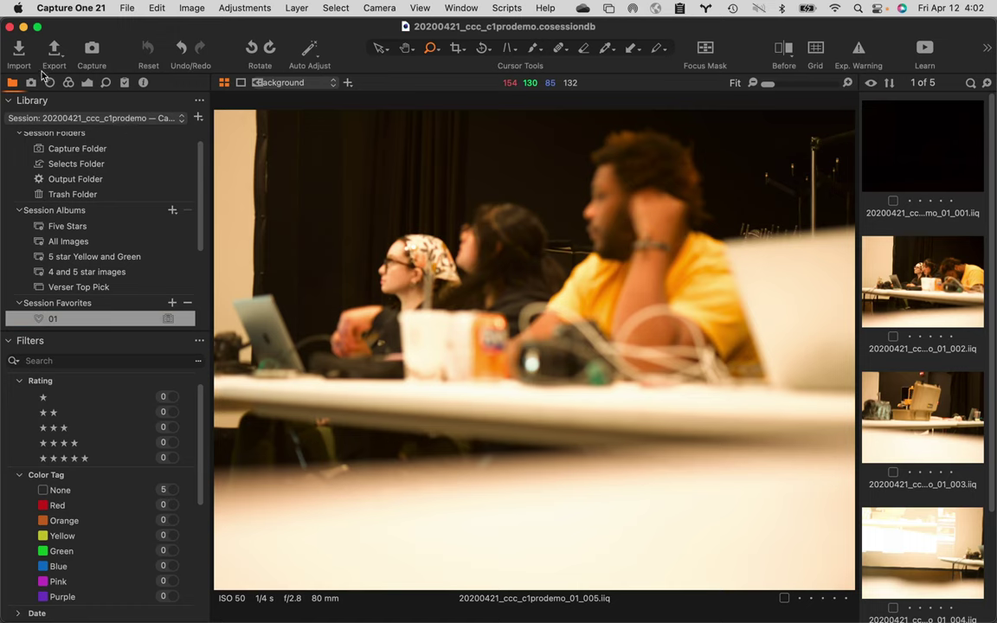
- Set the session favorite 02 as the Capture Folder in the Library
{"action": "left_click", "coordinate": [33, 84]}
{"action": "left_click", "coordinate": [12, 83]}
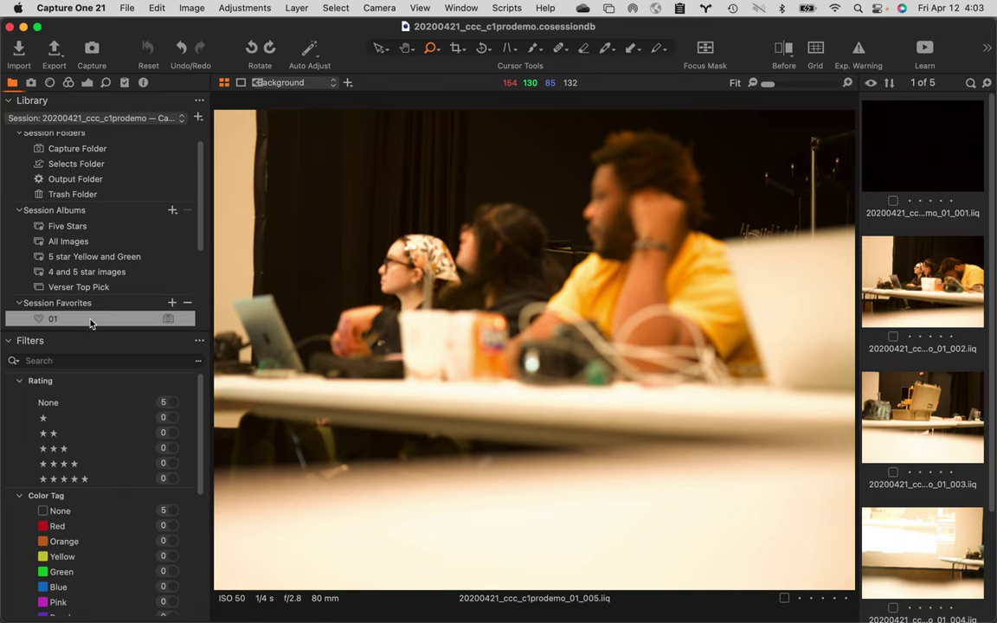
{"action": "scroll", "coordinate": [90, 323], "scroll_direction": "down", "scroll_amount": 2}
{"action": "scroll", "coordinate": [90, 323], "scroll_direction": "down", "scroll_amount": 1}
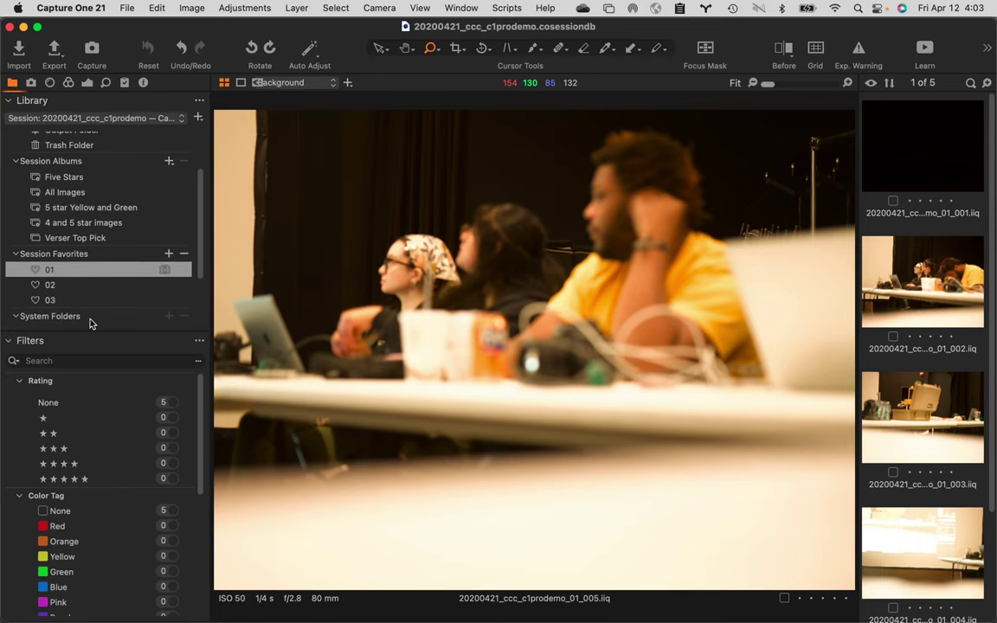
{"action": "left_click", "coordinate": [60, 285]}
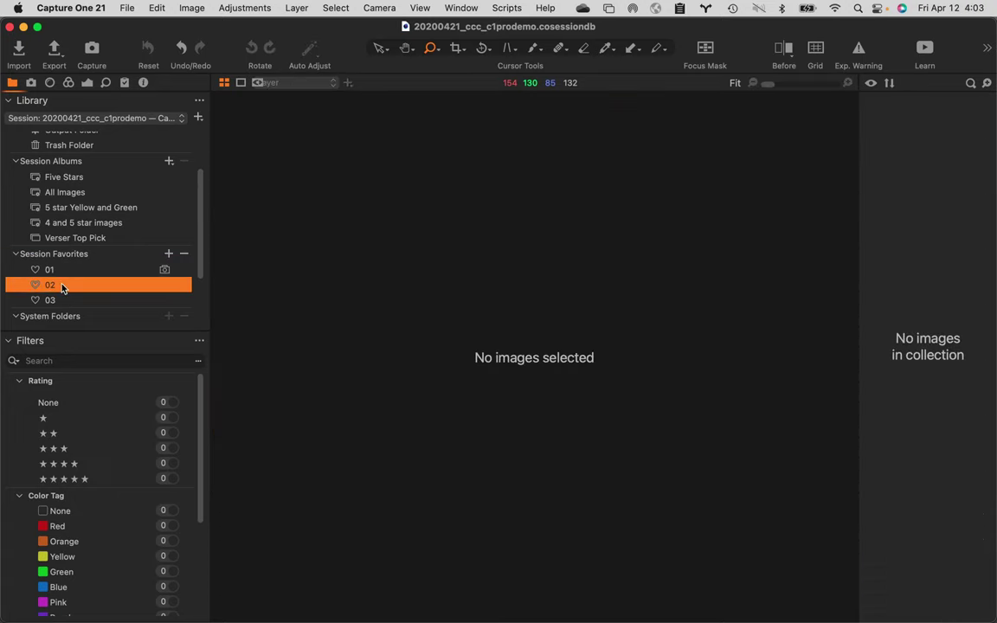
{"action": "right_click", "coordinate": [66, 288]}
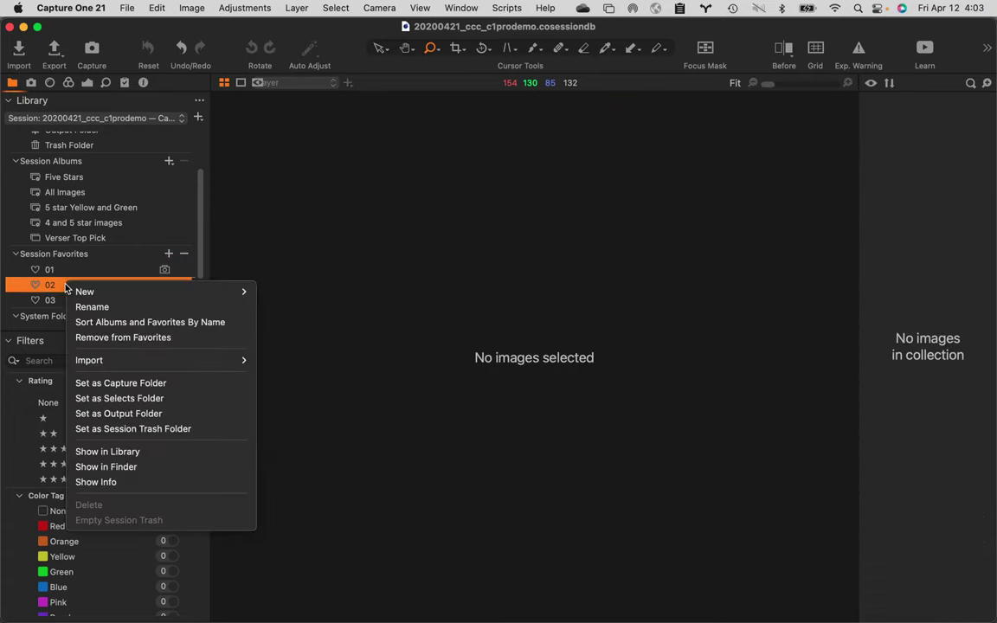
{"action": "left_click", "coordinate": [132, 383]}
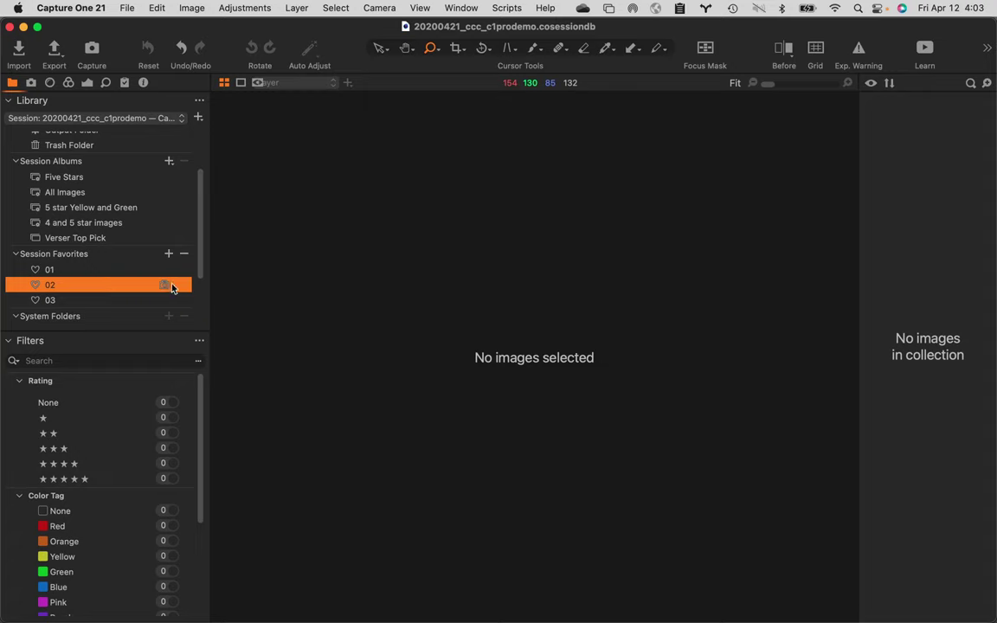
- Reset the capture counter in Next Capture Naming for the captures going into folder 02
{"action": "left_click", "coordinate": [31, 83]}
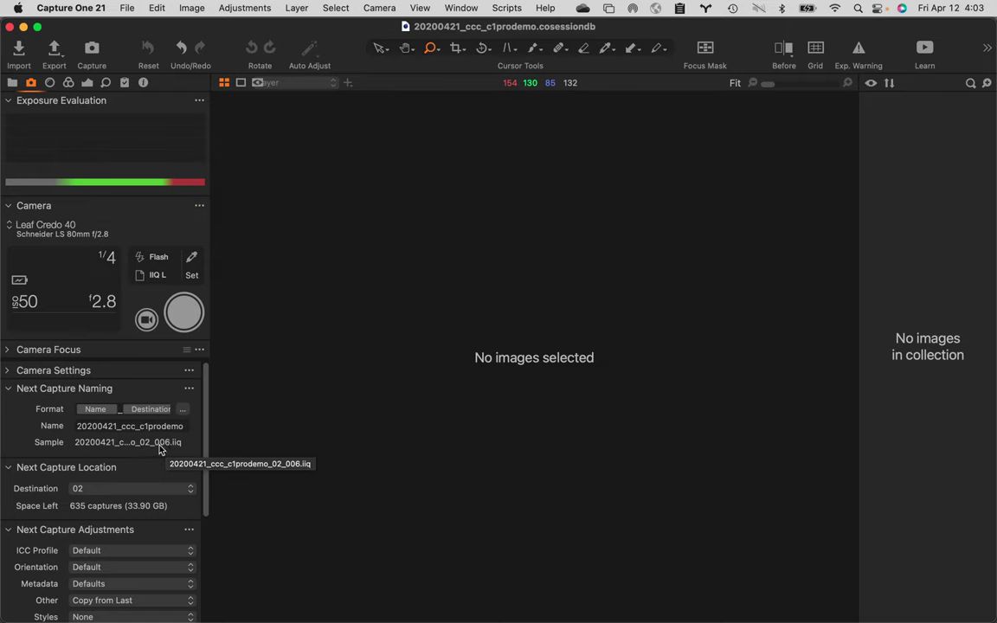
{"action": "left_click", "coordinate": [189, 370]}
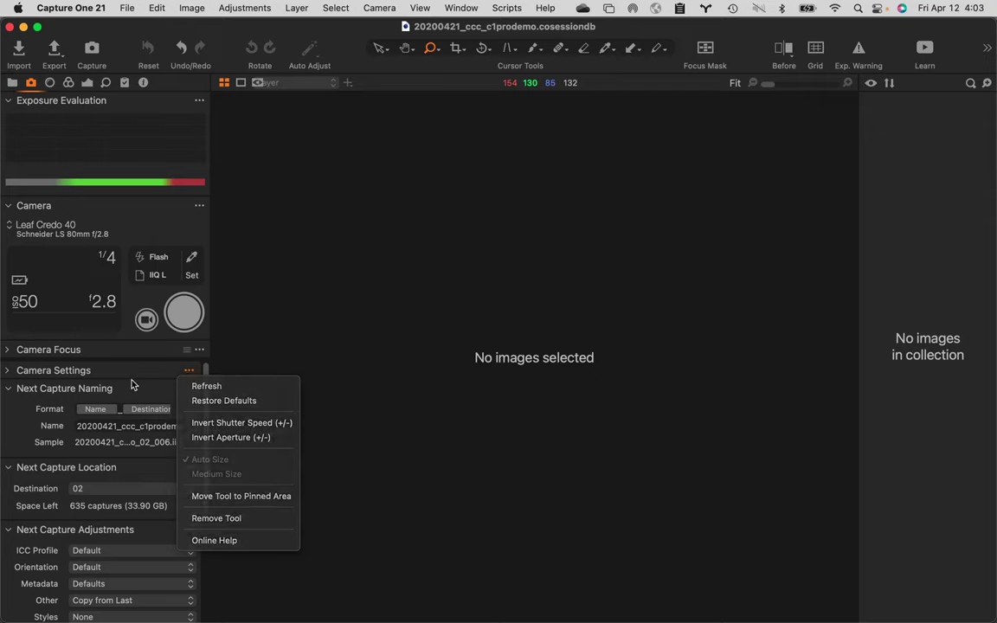
{"action": "left_click", "coordinate": [132, 385]}
{"action": "left_click", "coordinate": [189, 389]}
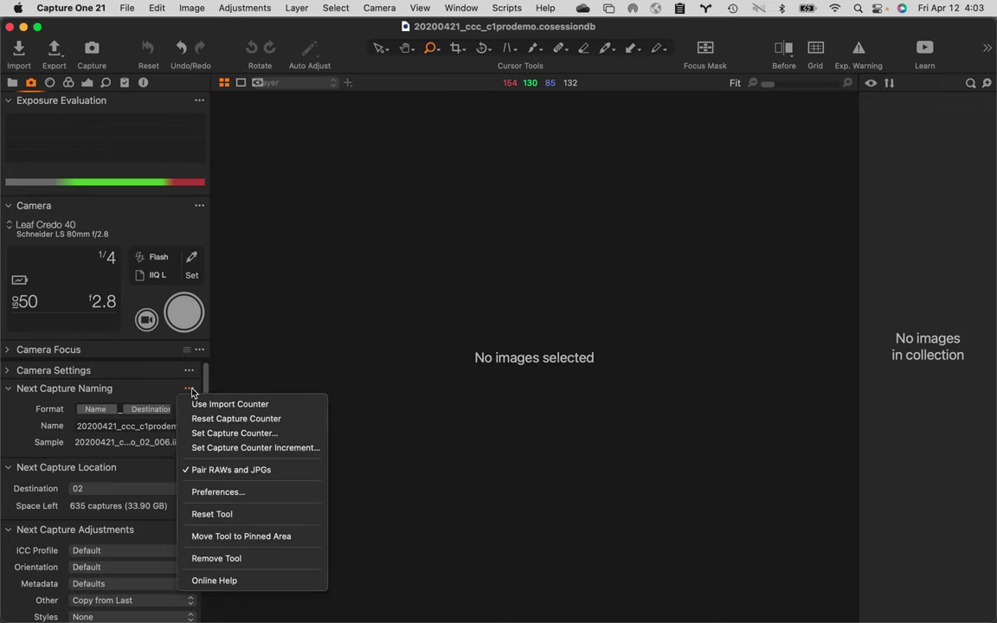
{"action": "left_click", "coordinate": [229, 421]}
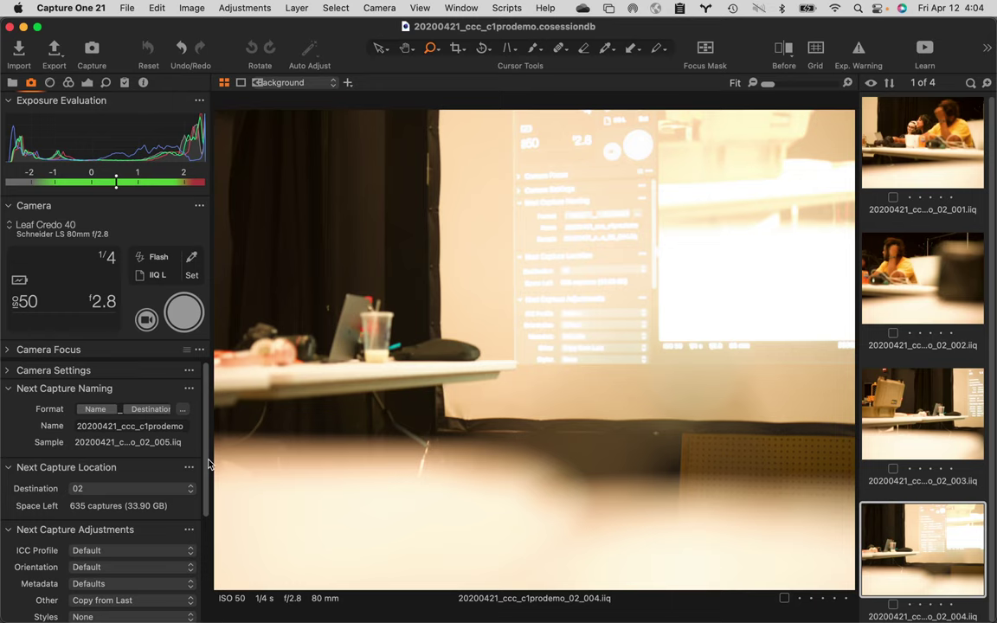
- Make the session favorite 01 the Capture Folder again and check its last captures in the browser
{"action": "left_click", "coordinate": [12, 82]}
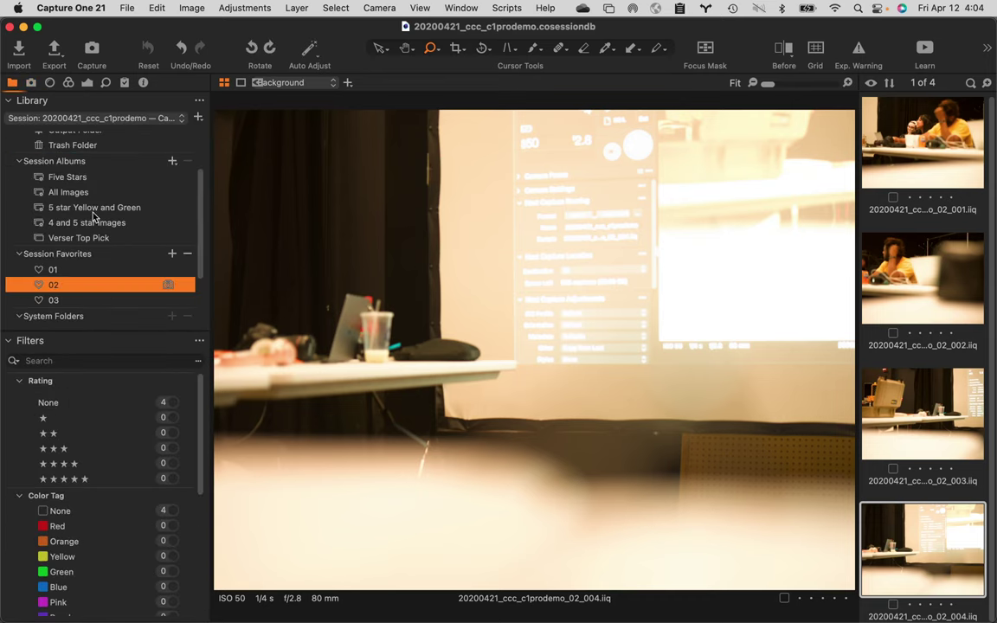
{"action": "left_click", "coordinate": [73, 270]}
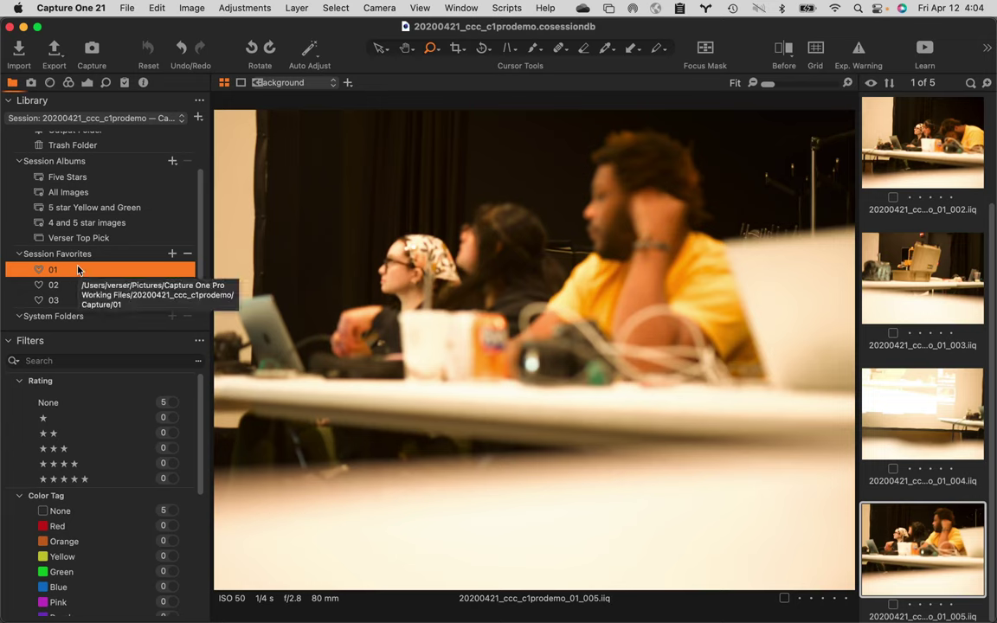
{"action": "right_click", "coordinate": [78, 270]}
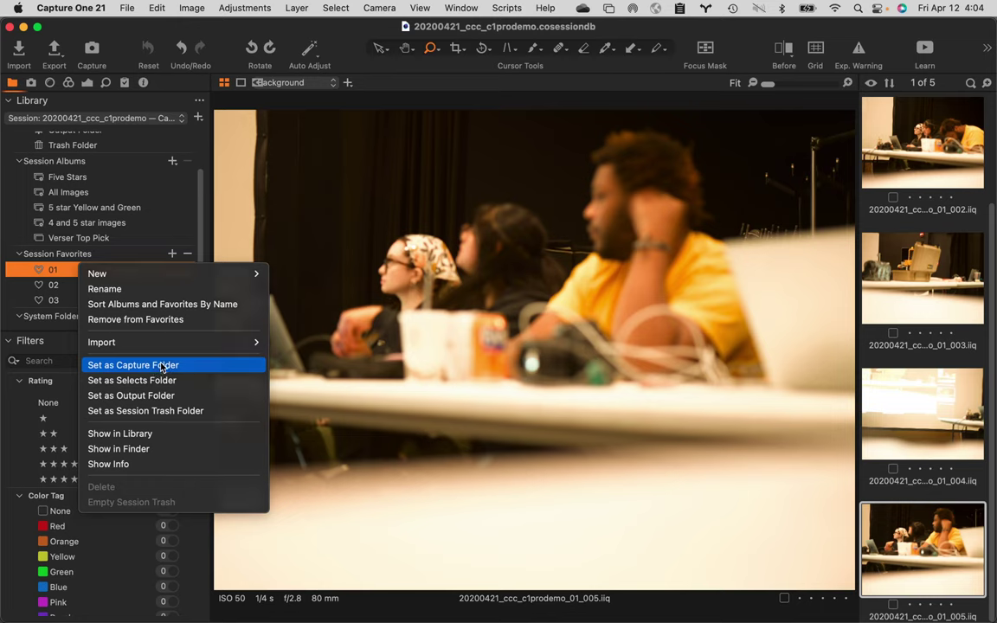
{"action": "left_click", "coordinate": [160, 364]}
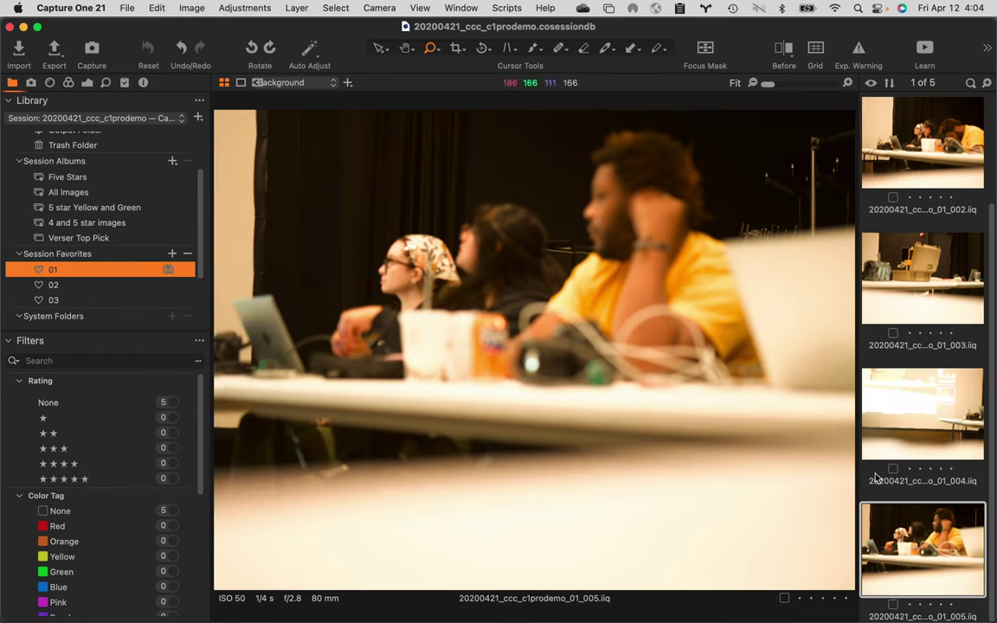
{"action": "scroll", "coordinate": [918, 561], "scroll_direction": "down", "scroll_amount": 1}
- Set the capture counter of Next Capture Naming to 6 for the captures in folder 01
{"action": "left_click", "coordinate": [31, 83]}
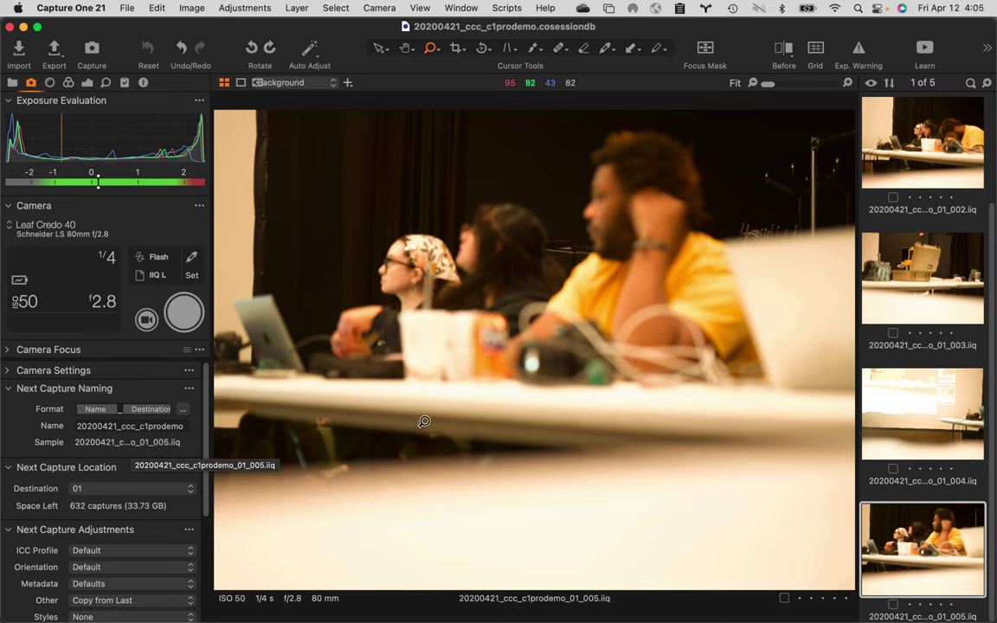
{"action": "left_click", "coordinate": [189, 391]}
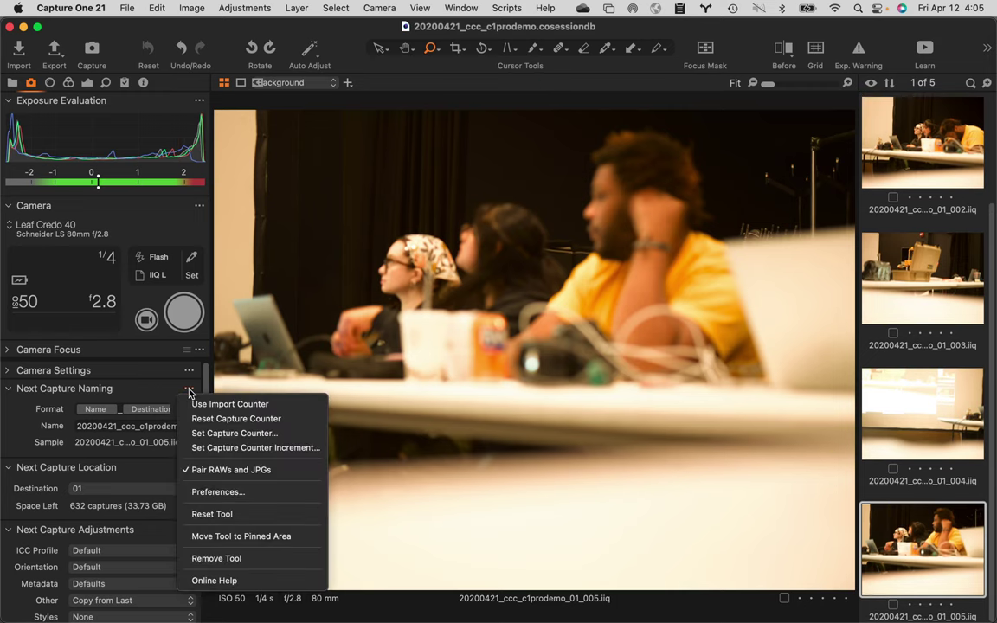
{"action": "left_click", "coordinate": [245, 432]}
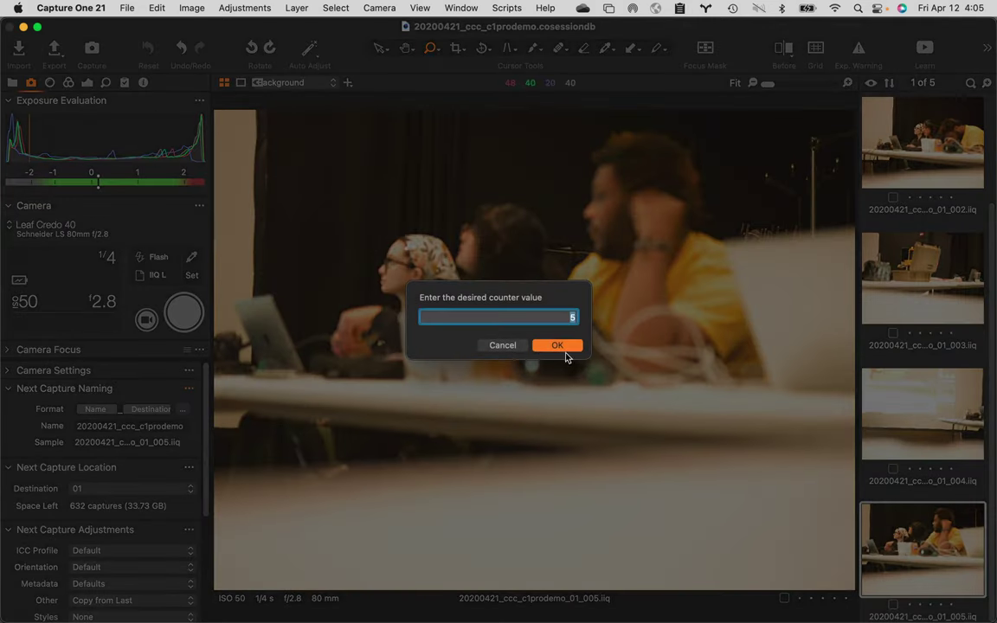
{"action": "type", "text": "6"}
{"action": "key", "text": "Return"}
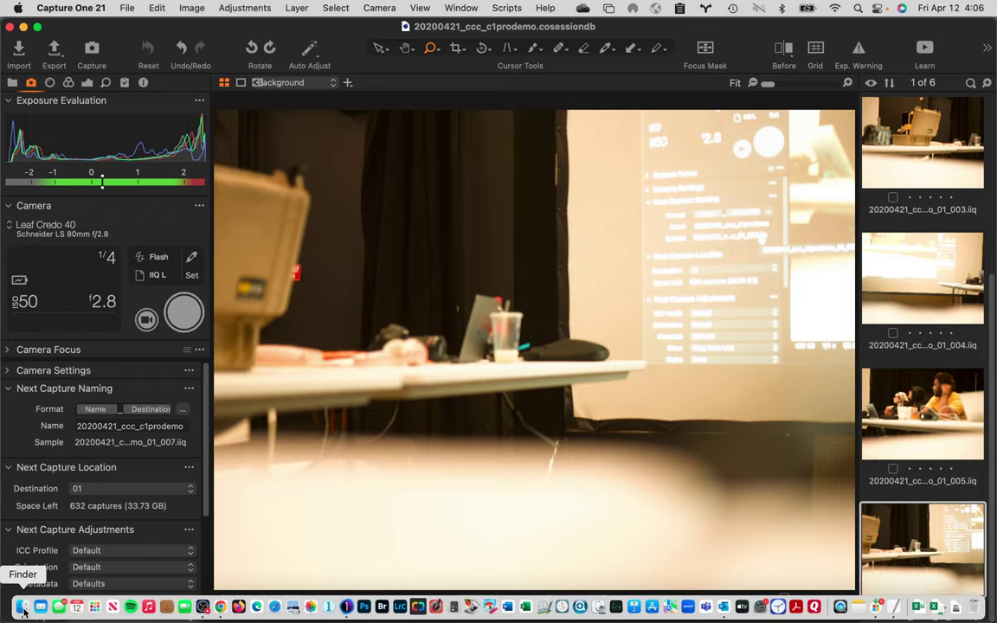
- Switch to Finder to examine the captured files in folder 01, and bring up OBS
{"action": "left_click", "coordinate": [24, 609]}
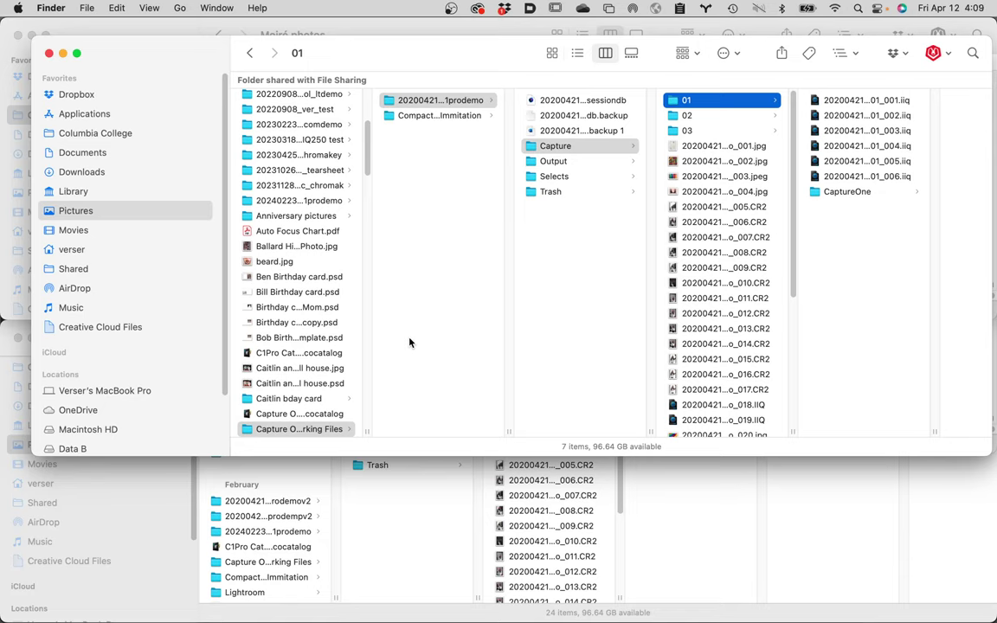
{"action": "mouse_move", "coordinate": [260, 616]}
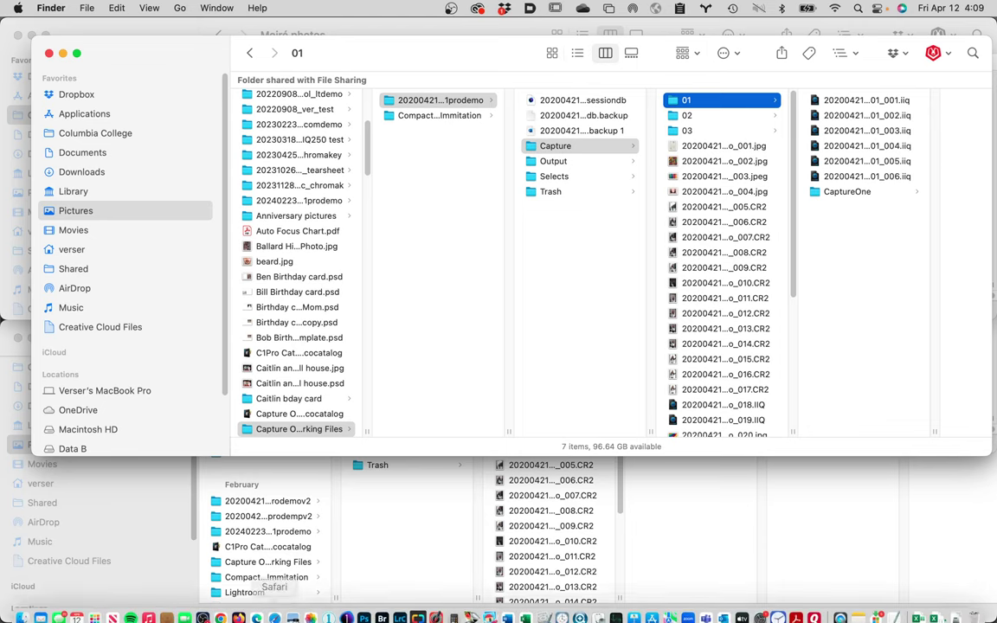
{"action": "left_click", "coordinate": [208, 608]}
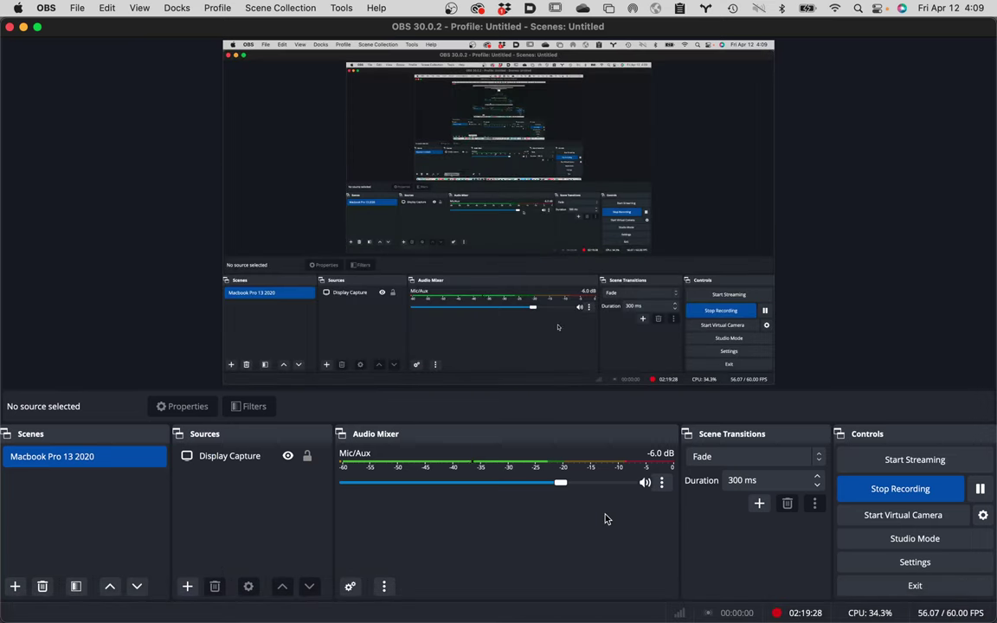